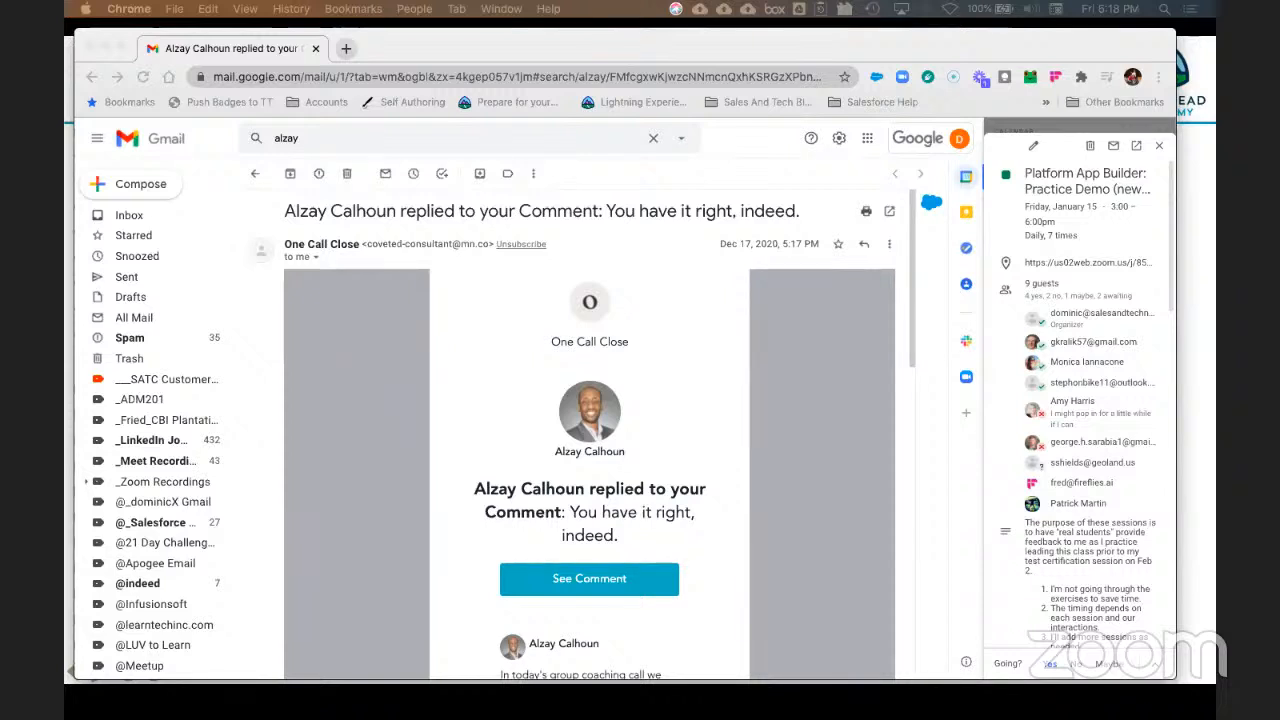
Step: Move the detached Trailhead 'dynamic forms' search tab into the Gmail window's tab strip
left_click_drag(97, 268, 987, 47)
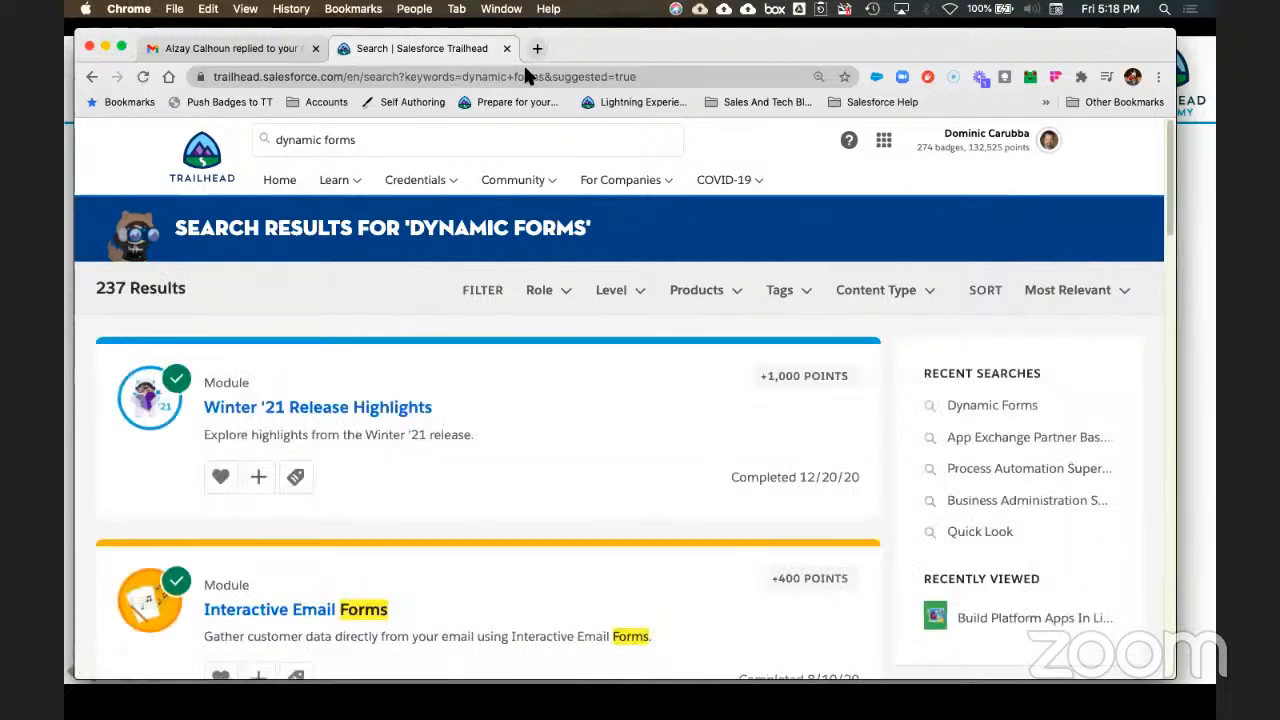
Step: Close the Gmail tab and scroll through the Trailhead search results
left_click(219, 49)
key("super+w")
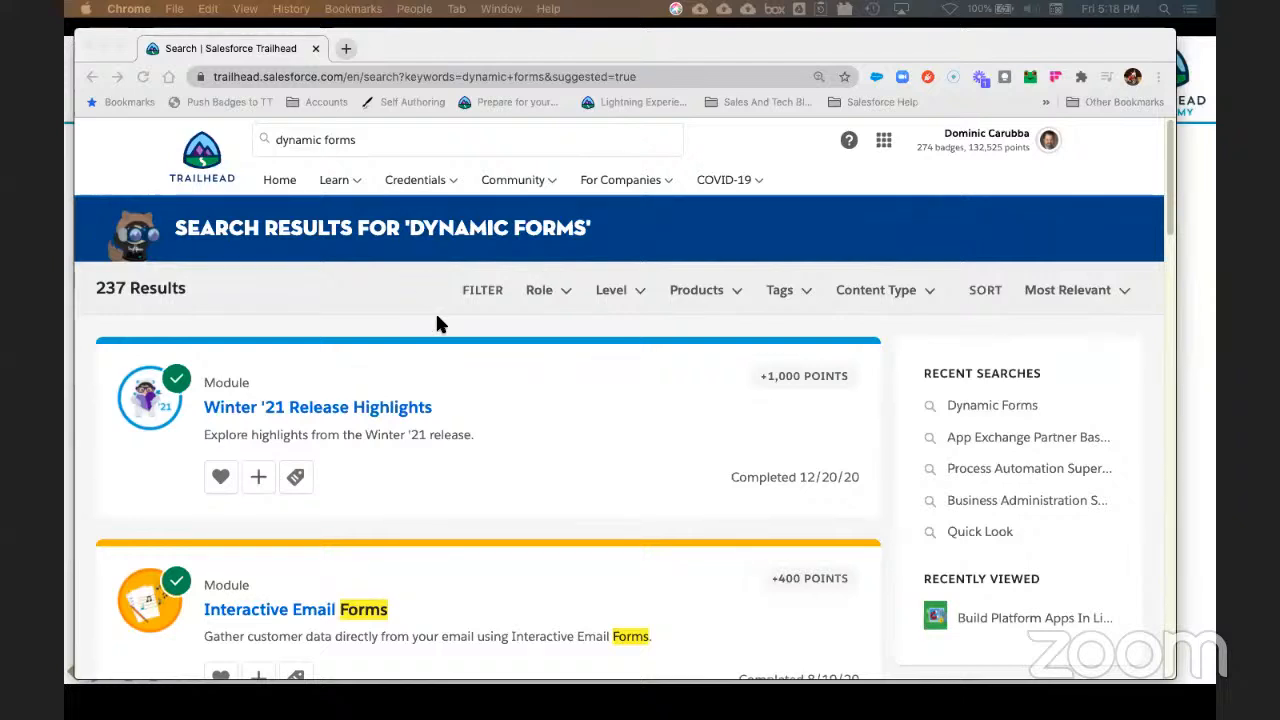
scroll(609, 405, "down", 3)
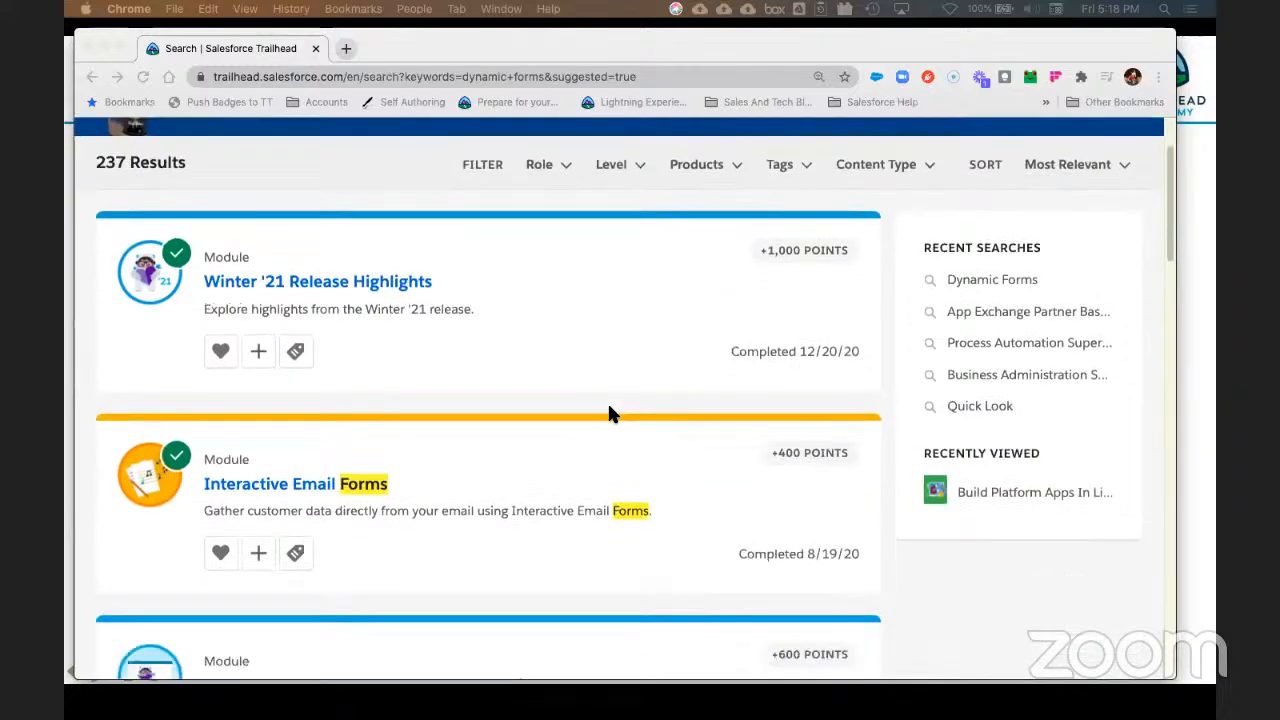
scroll(609, 405, "down", 3)
scroll(610, 410, "down", 8)
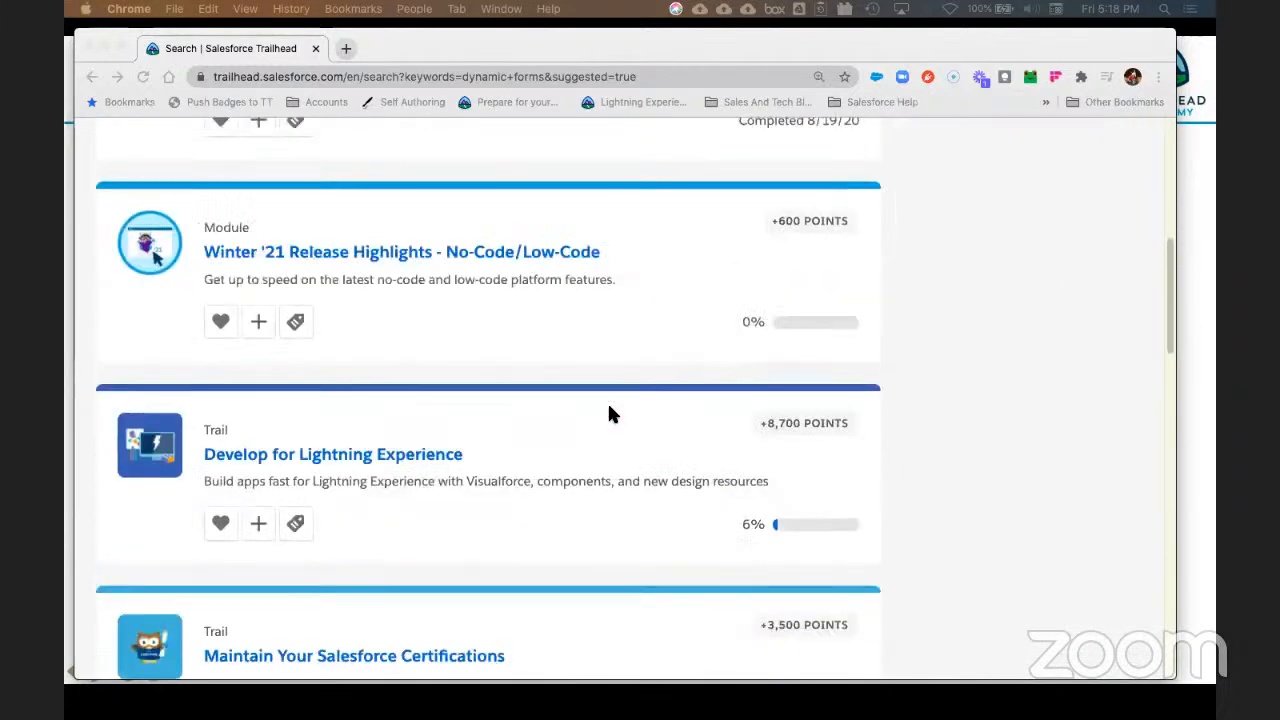
scroll(610, 413, "down", 4)
scroll(610, 413, "down", 3)
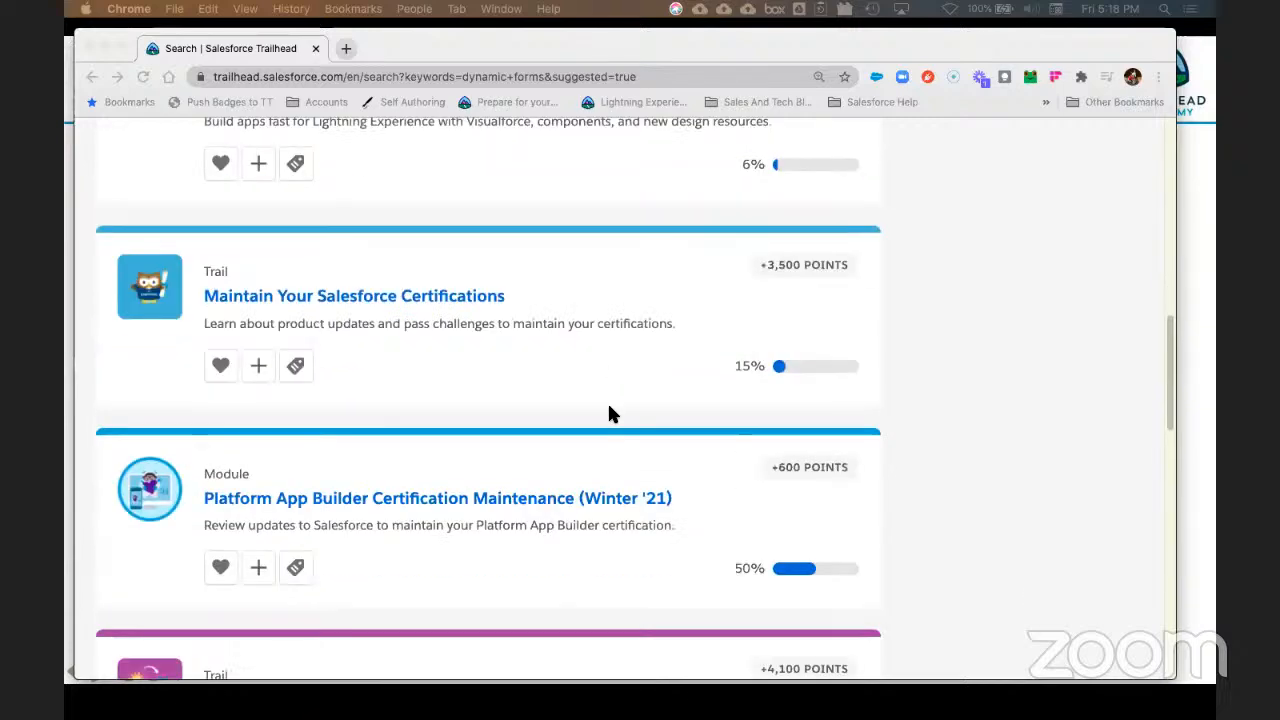
scroll(609, 410, "down", 4)
scroll(609, 410, "down", 8)
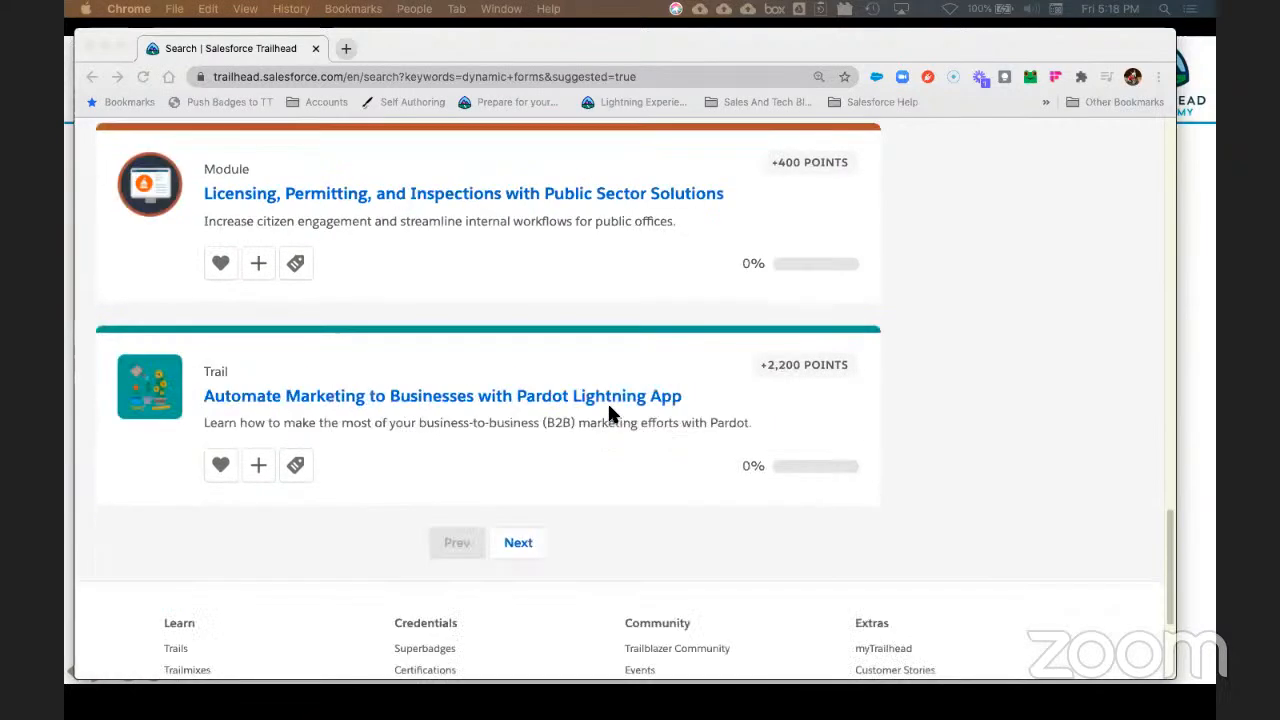
scroll(607, 401, "up", 20)
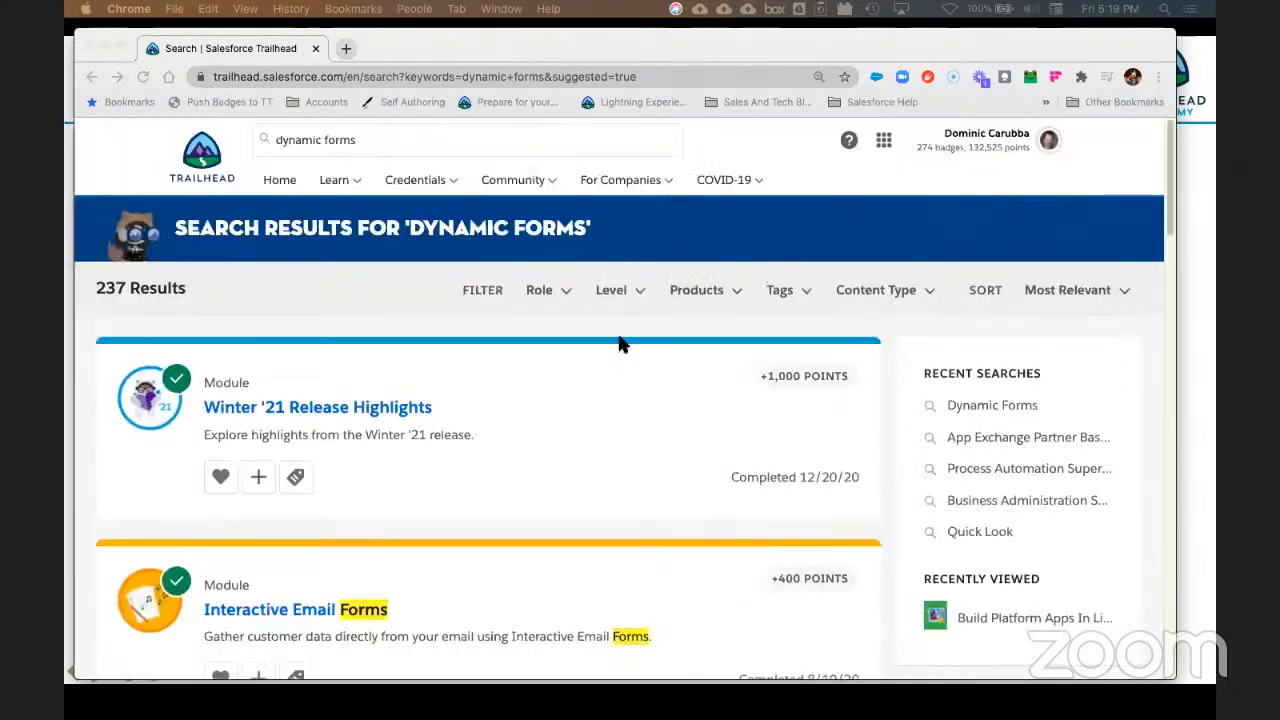
Step: Rerun the 'dynamic forms' search from the search box, bringing back 237 results
left_click(381, 139)
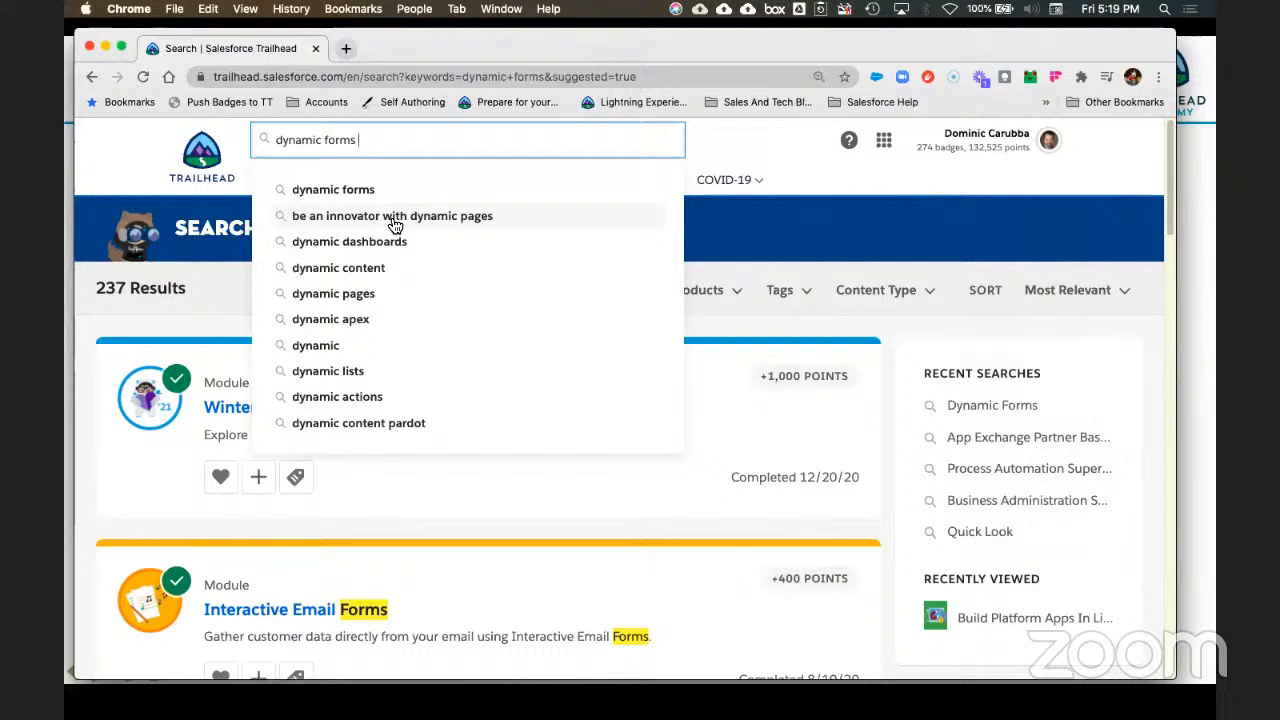
left_click(318, 192)
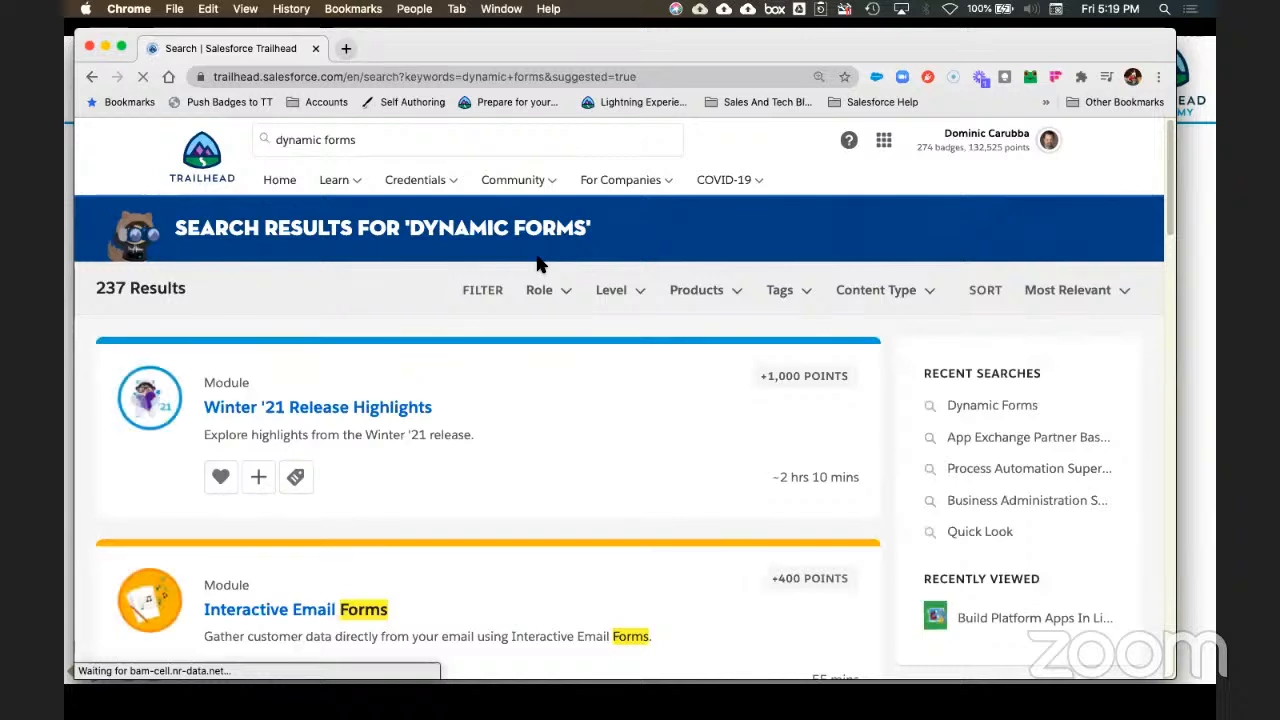
scroll(612, 405, "down", 2)
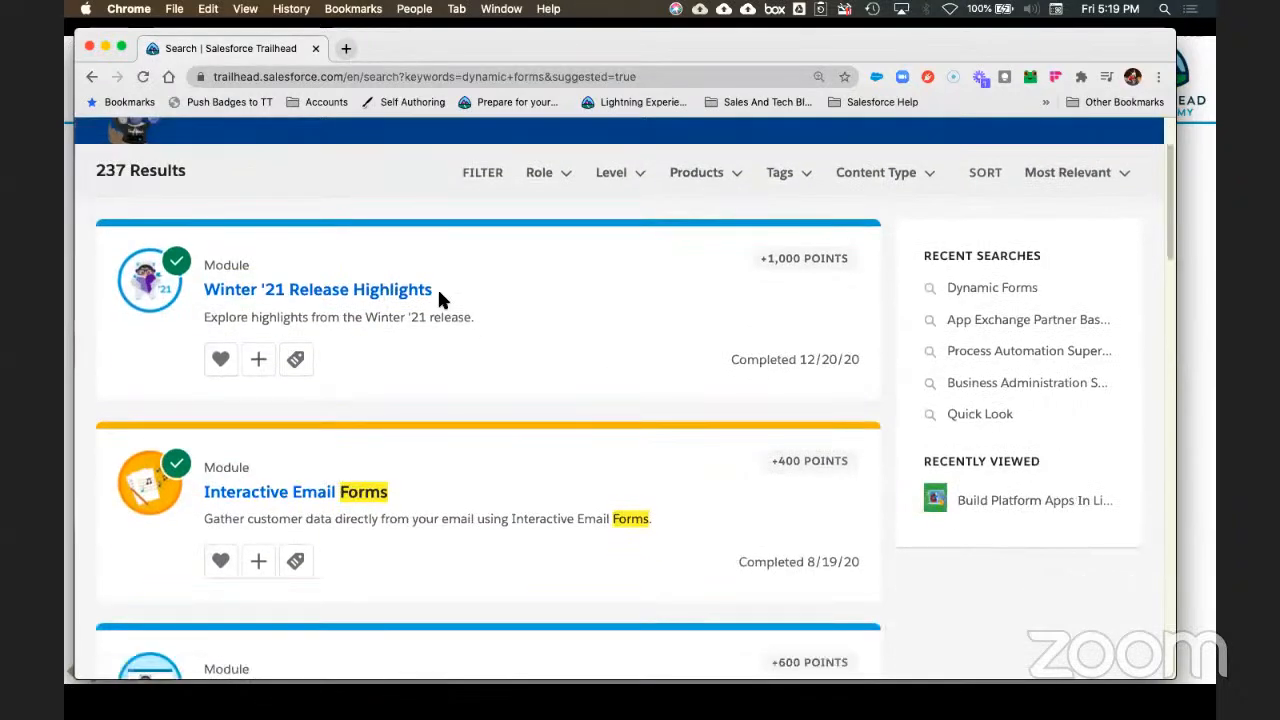
left_click(342, 292)
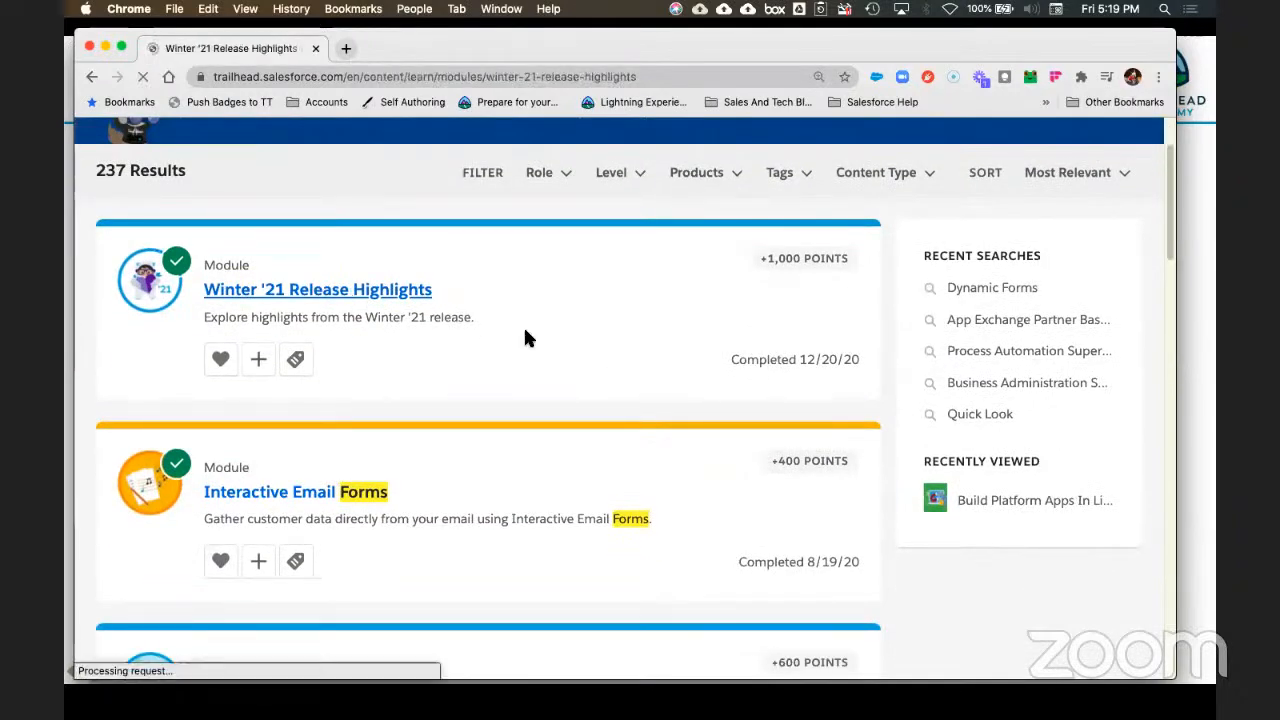
scroll(611, 480, "down", 4)
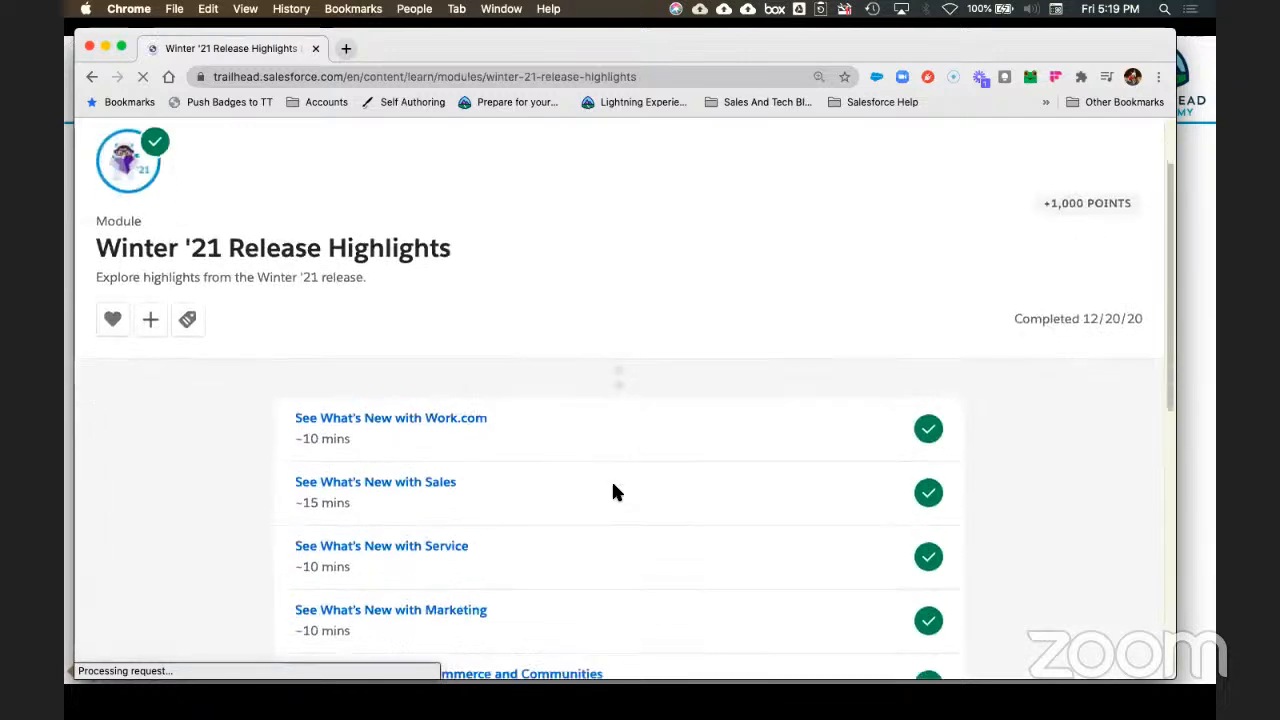
scroll(615, 488, "down", 3)
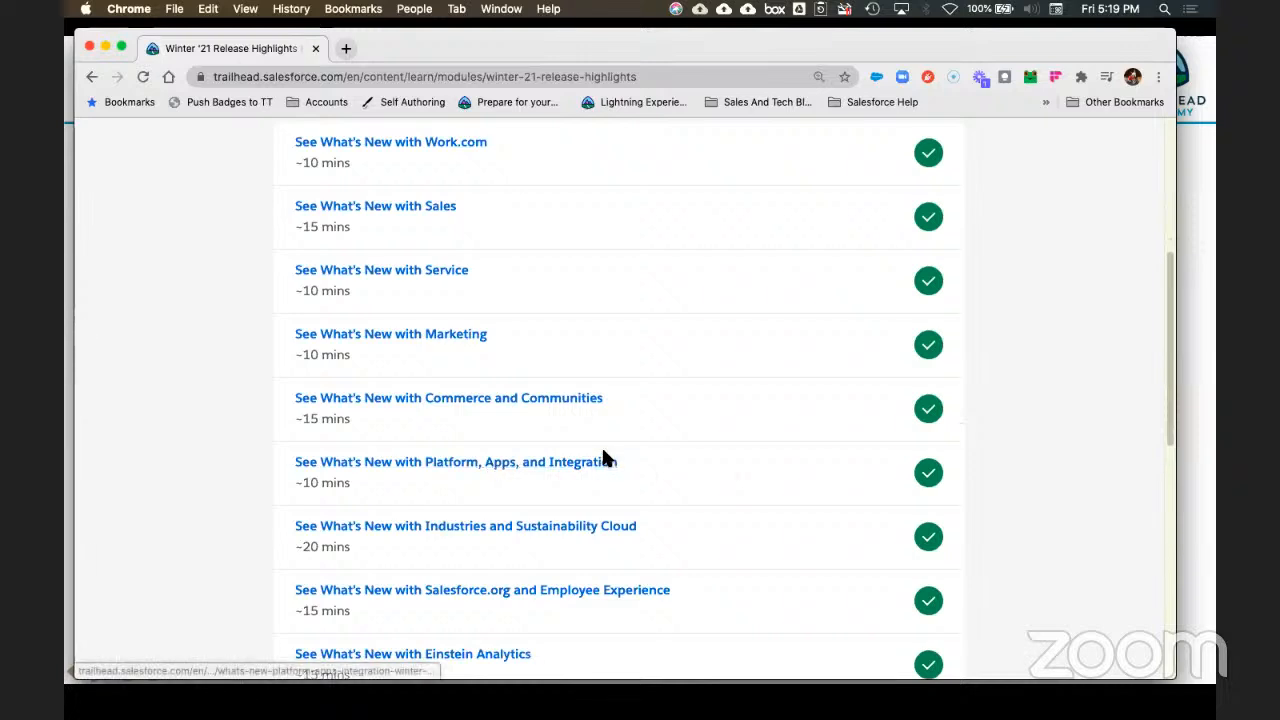
scroll(602, 456, "down", 3)
scroll(701, 410, "up", 10)
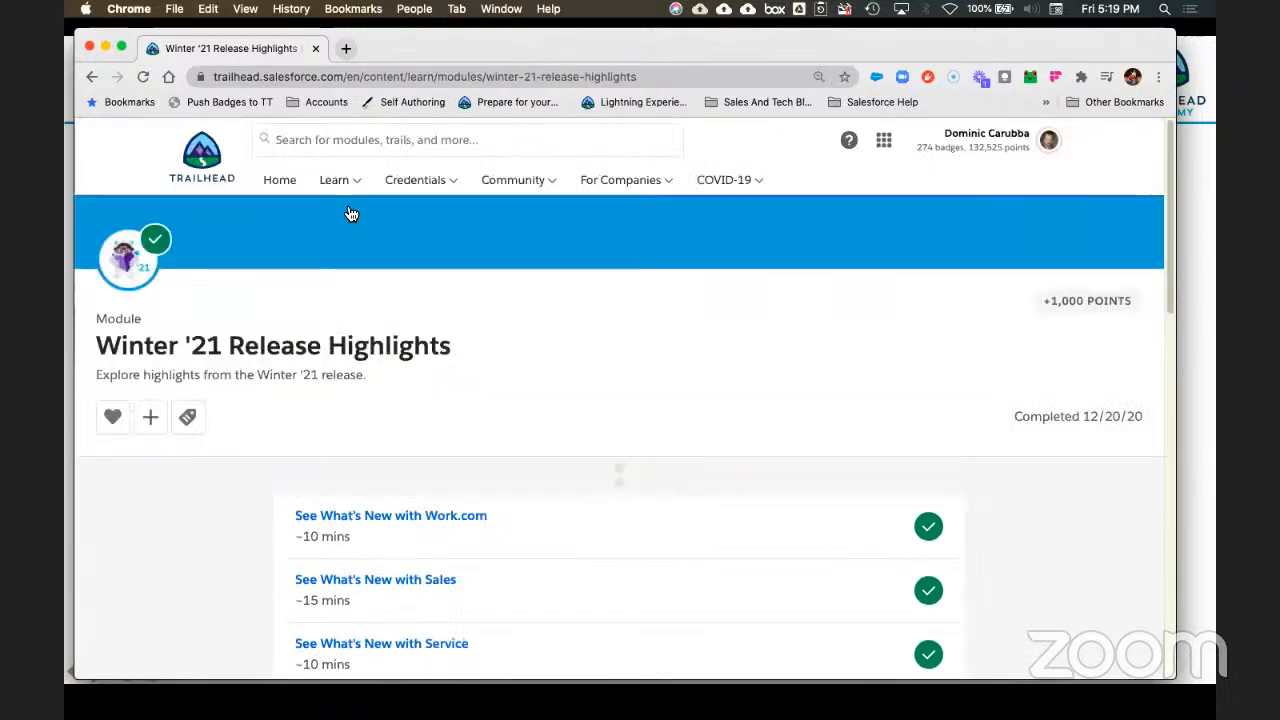
left_click(91, 77)
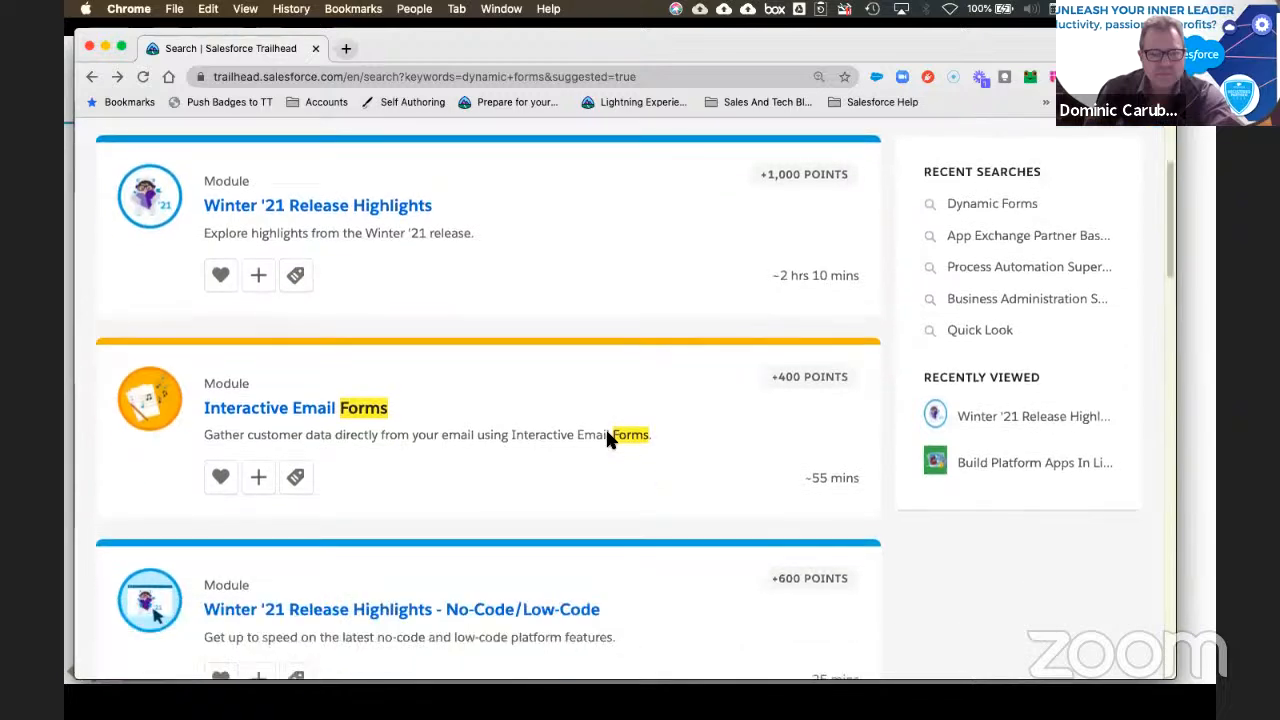
scroll(603, 442, "down", 5)
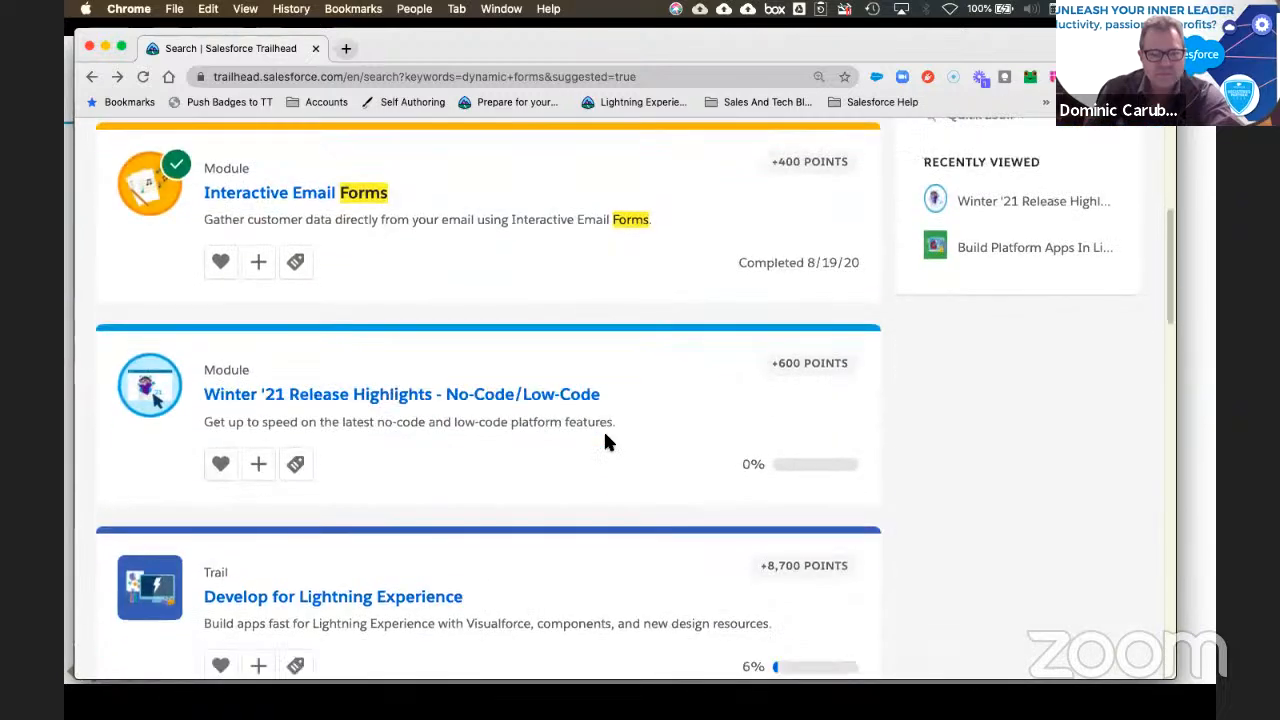
scroll(606, 442, "down", 1)
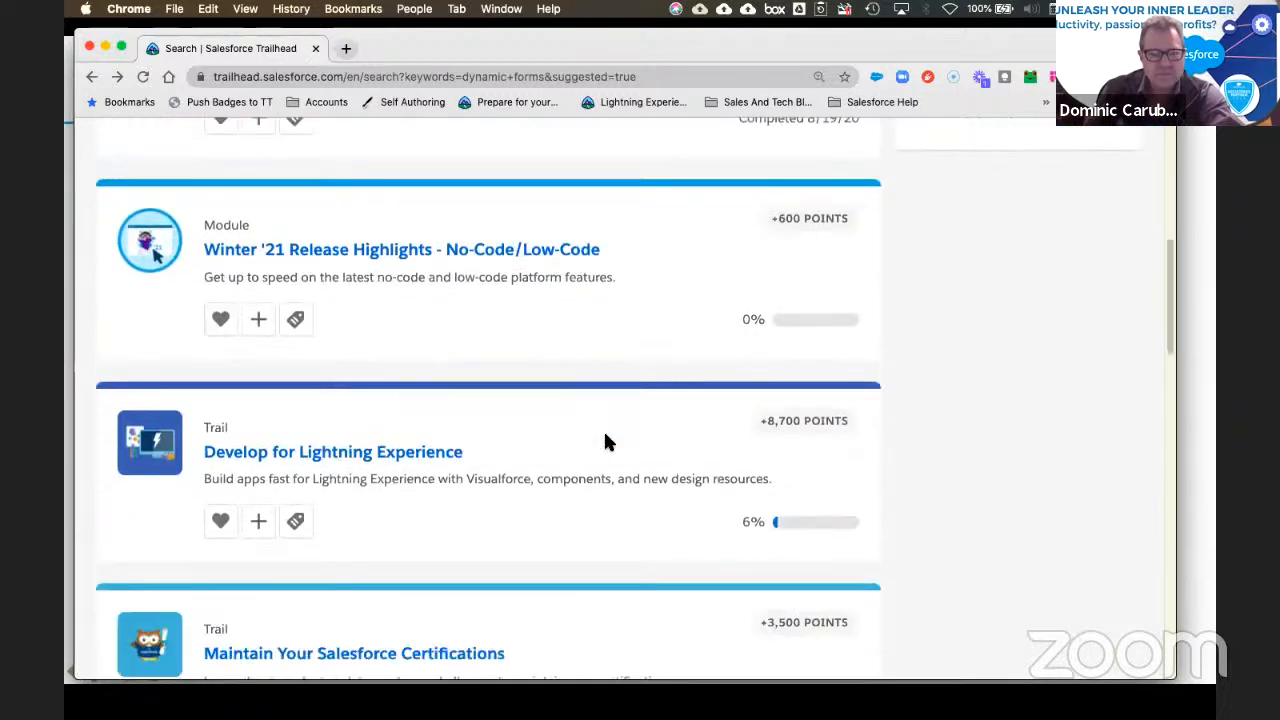
scroll(606, 442, "down", 1)
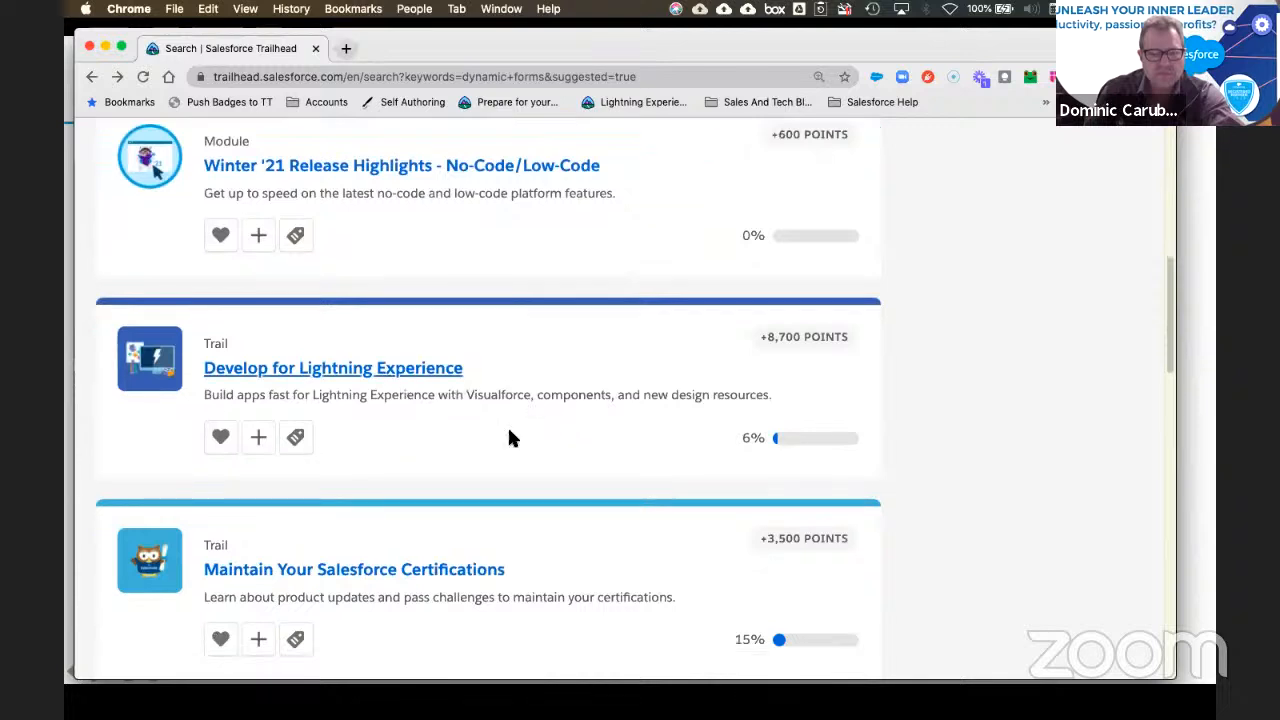
scroll(548, 445, "down", 1)
Step: Open the Develop for Lightning Experience trail and scroll through its modules
left_click(369, 333)
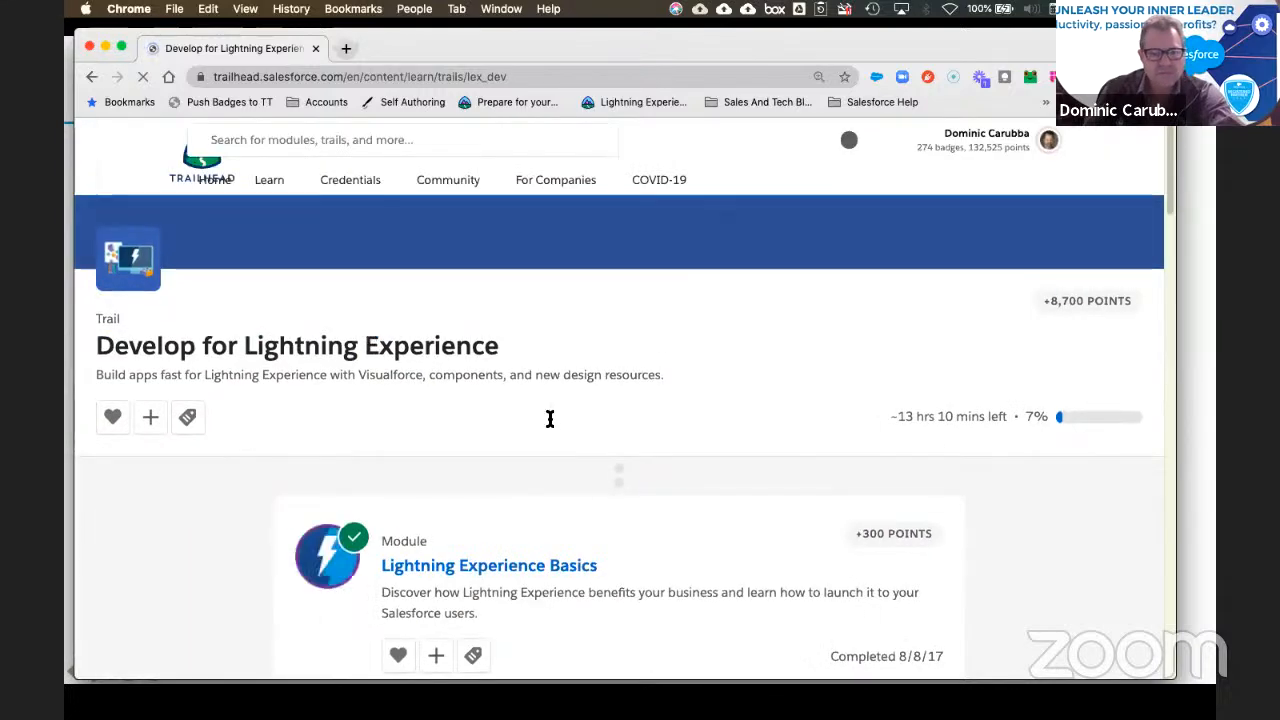
scroll(549, 418, "down", 8)
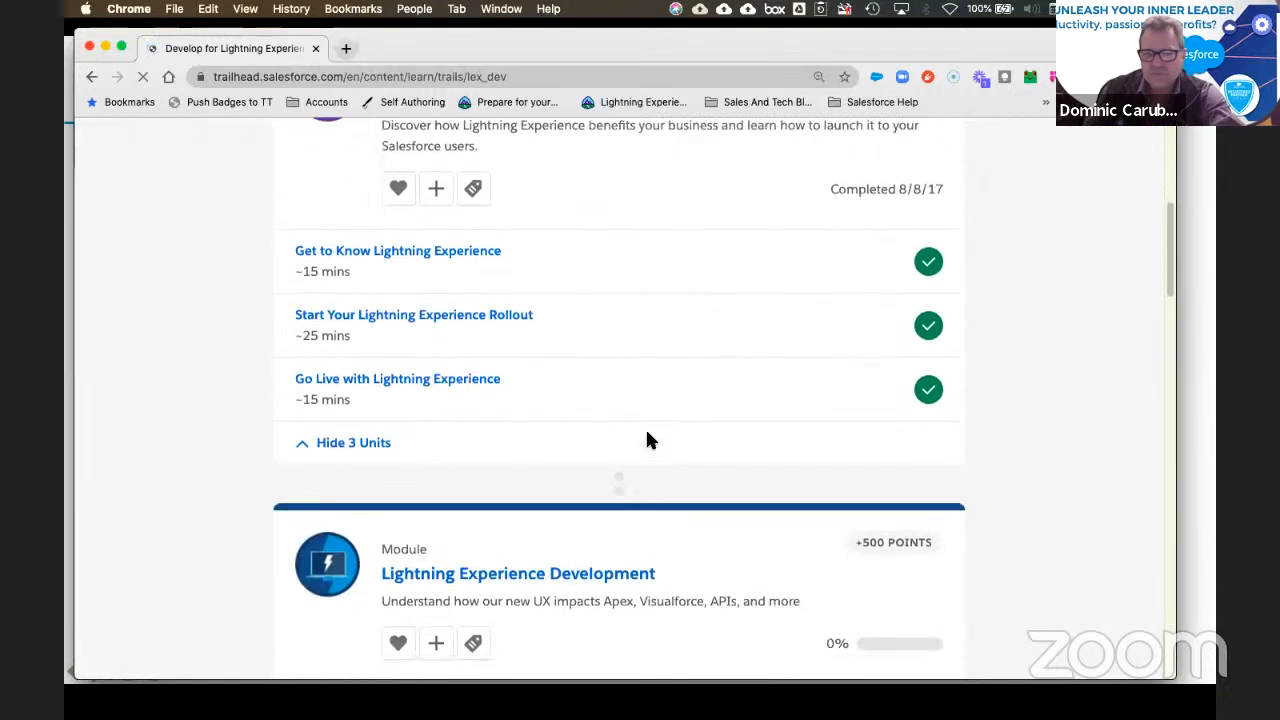
scroll(647, 440, "down", 5)
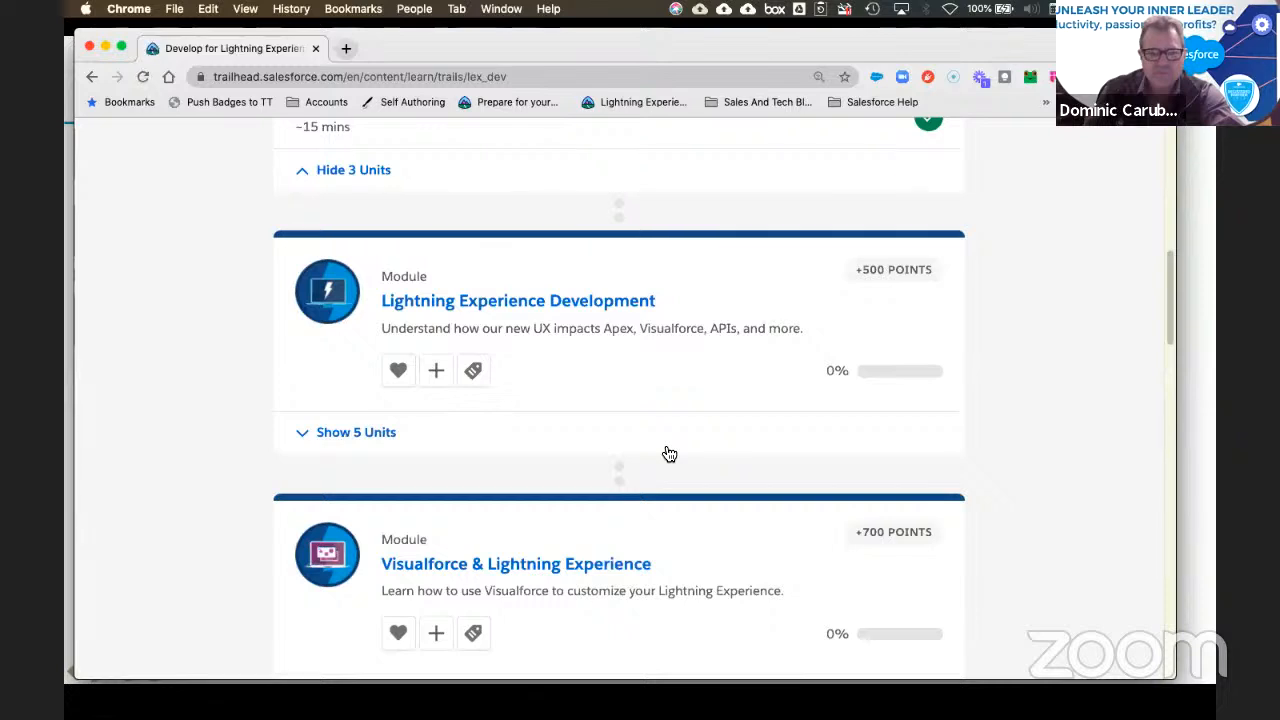
scroll(536, 449, "down", 2)
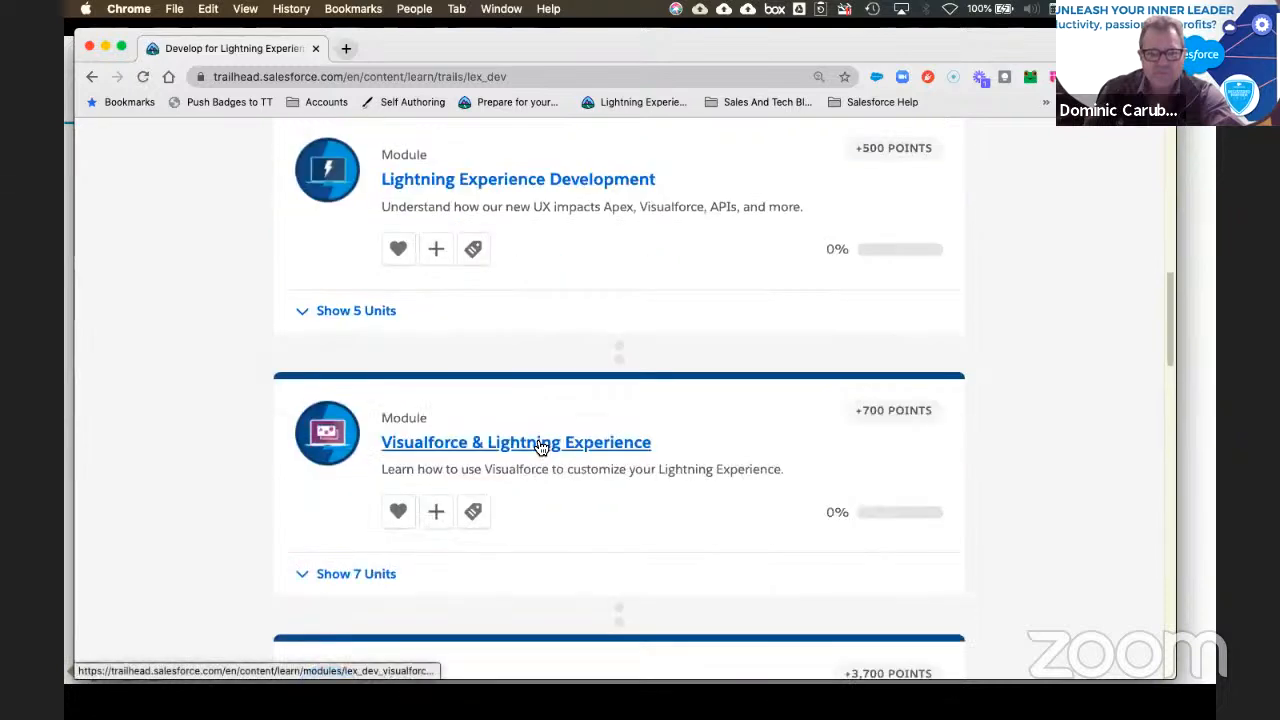
scroll(540, 447, "up", 1)
Step: Expand the five units of the Lightning Experience Development module
left_click(368, 350)
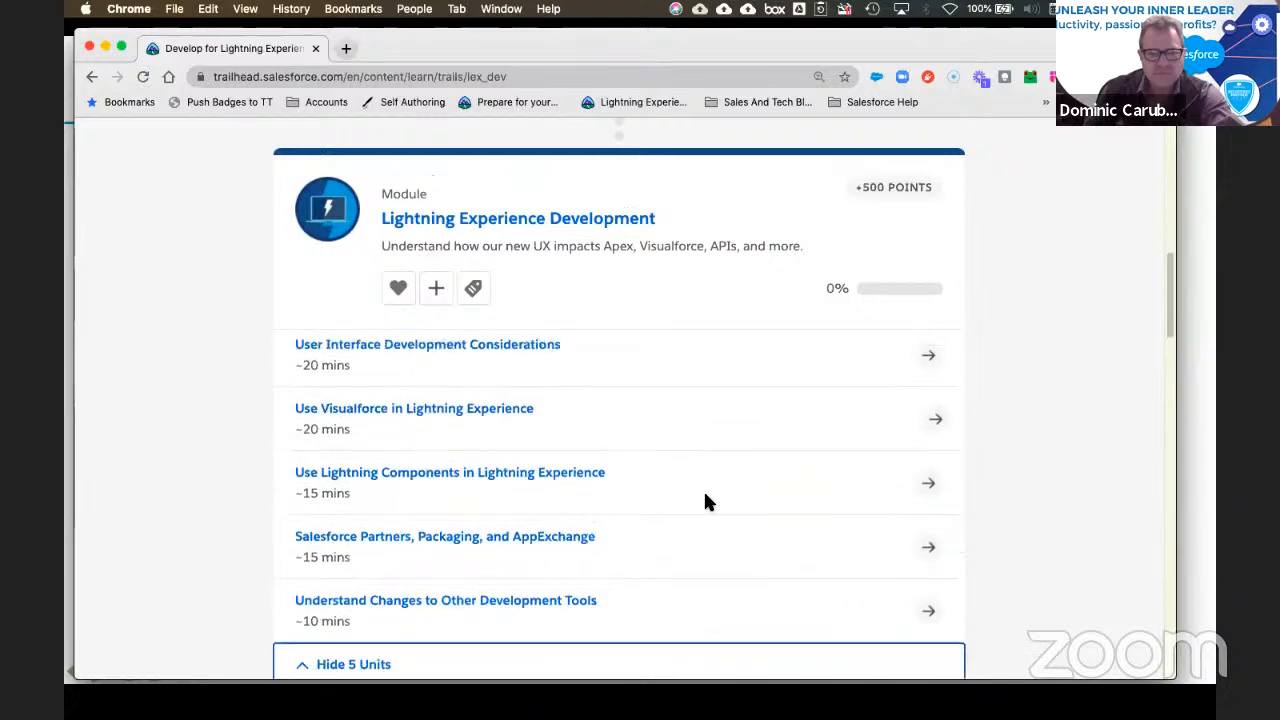
scroll(735, 492, "down", 1)
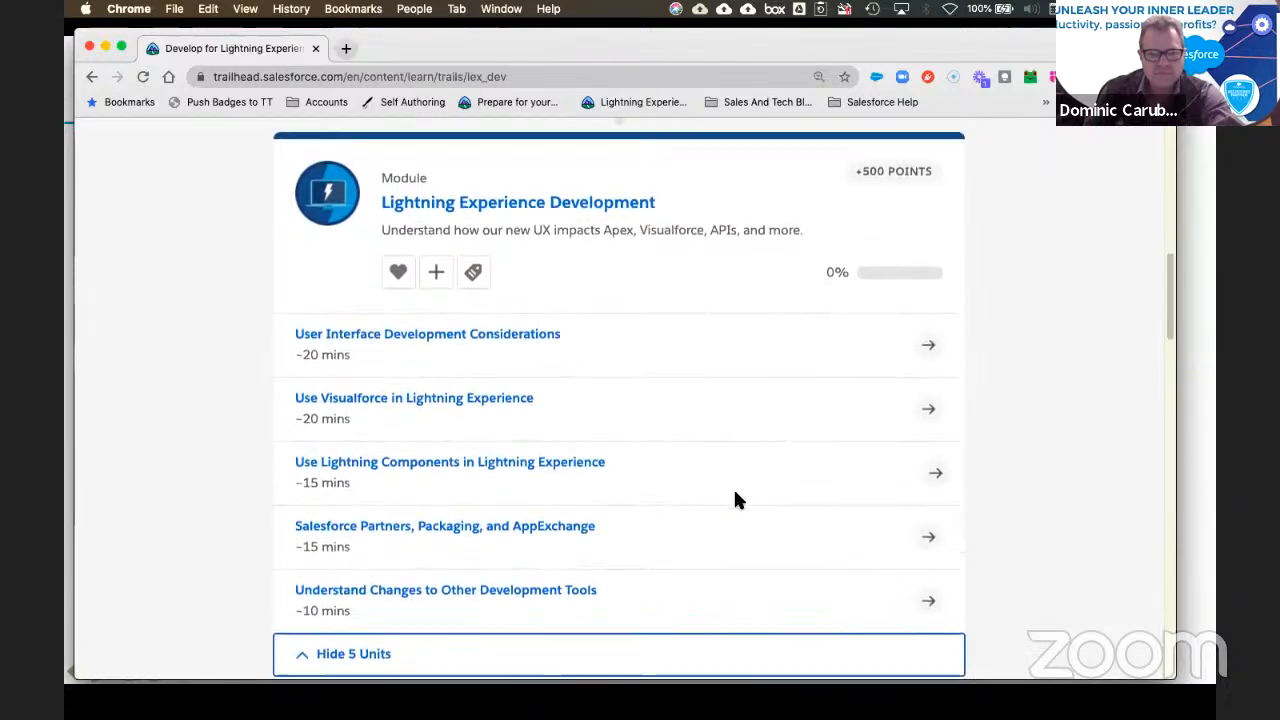
scroll(735, 500, "up", 3)
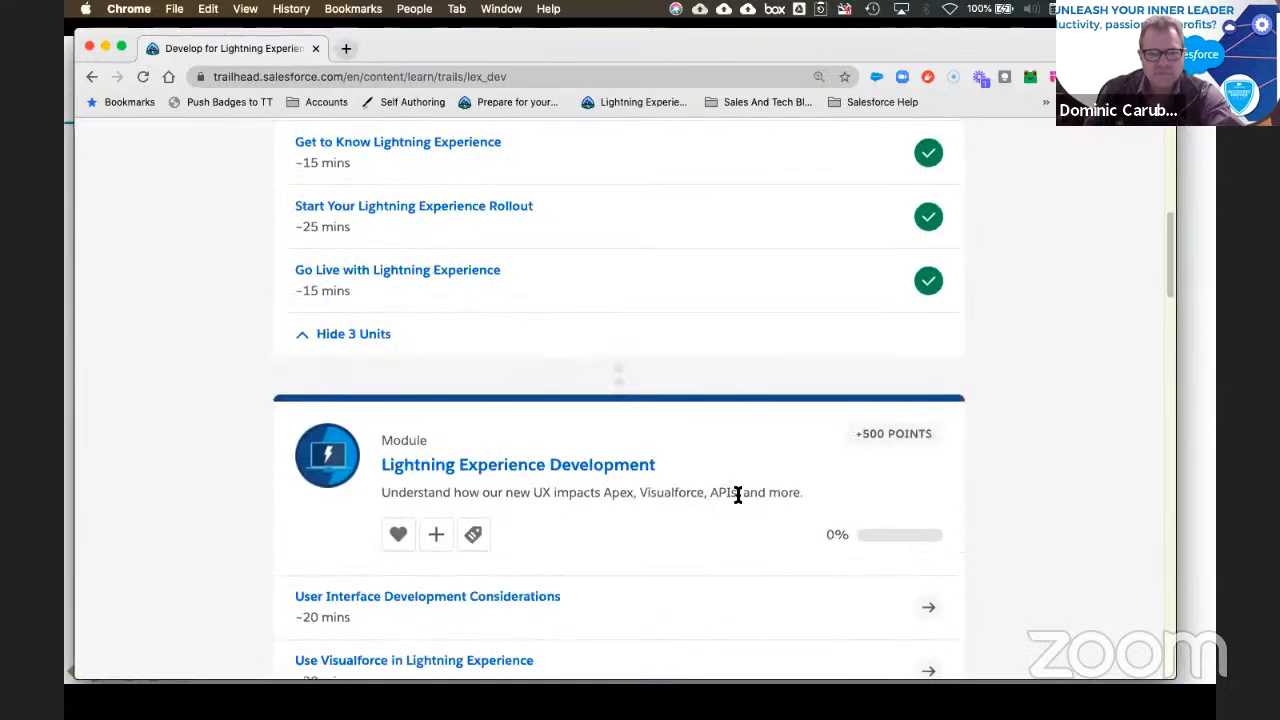
scroll(735, 500, "down", 1)
scroll(724, 491, "up", 3)
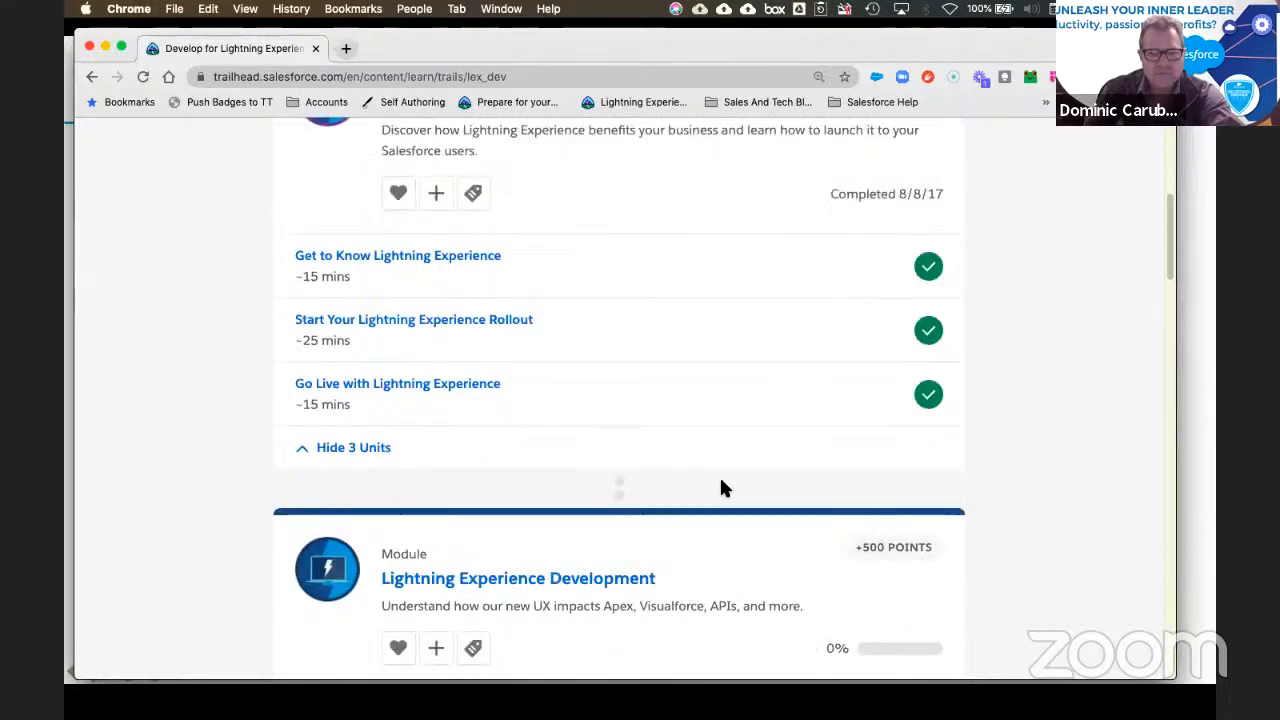
scroll(724, 489, "down", 3)
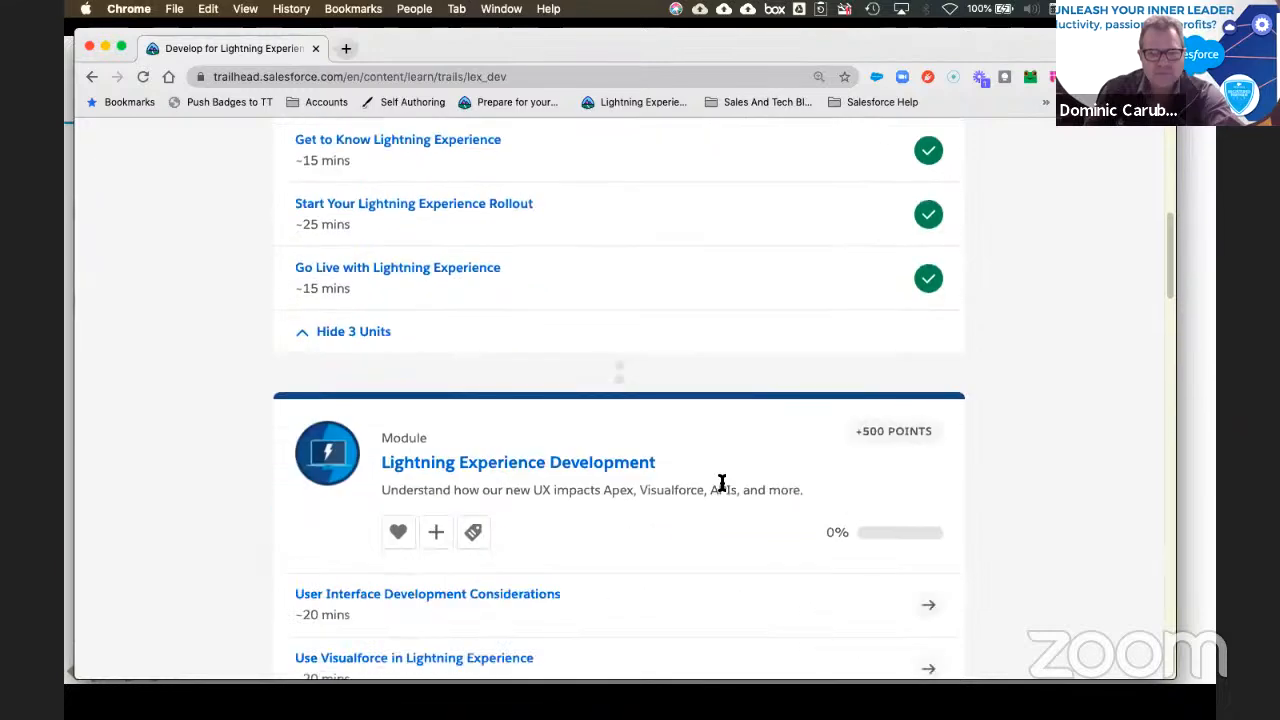
scroll(716, 487, "down", 2)
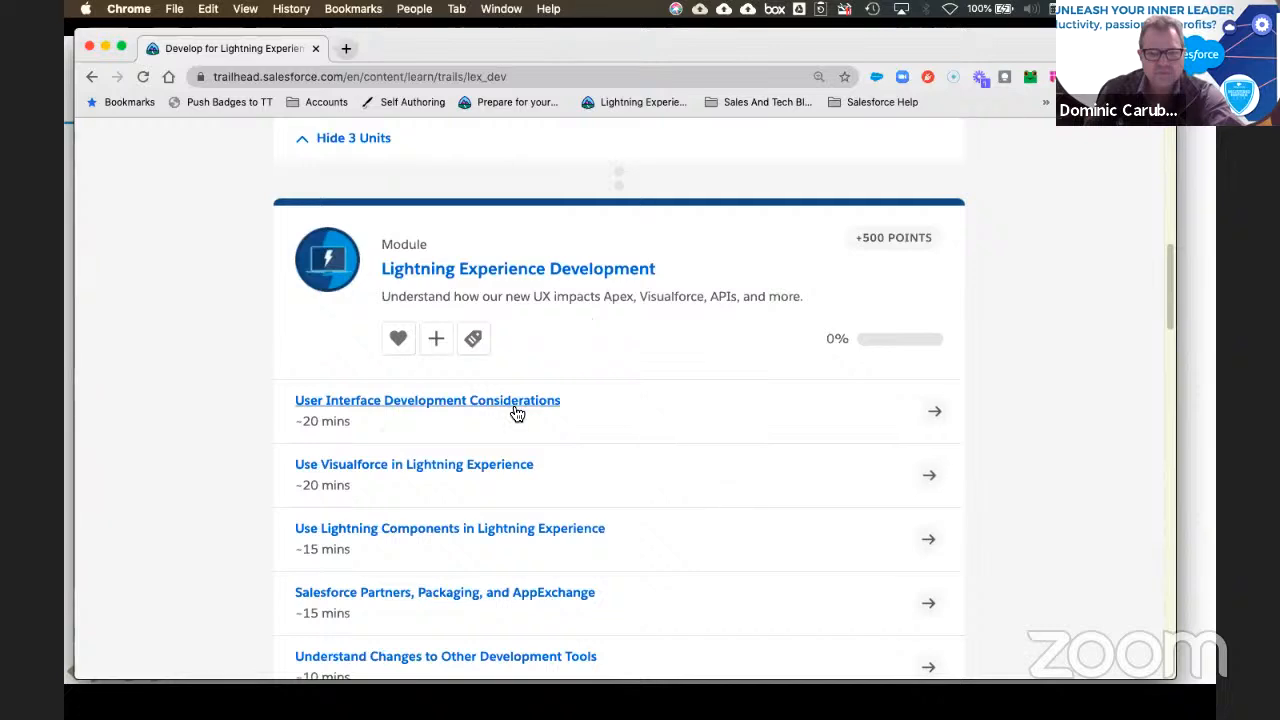
scroll(646, 471, "down", 2)
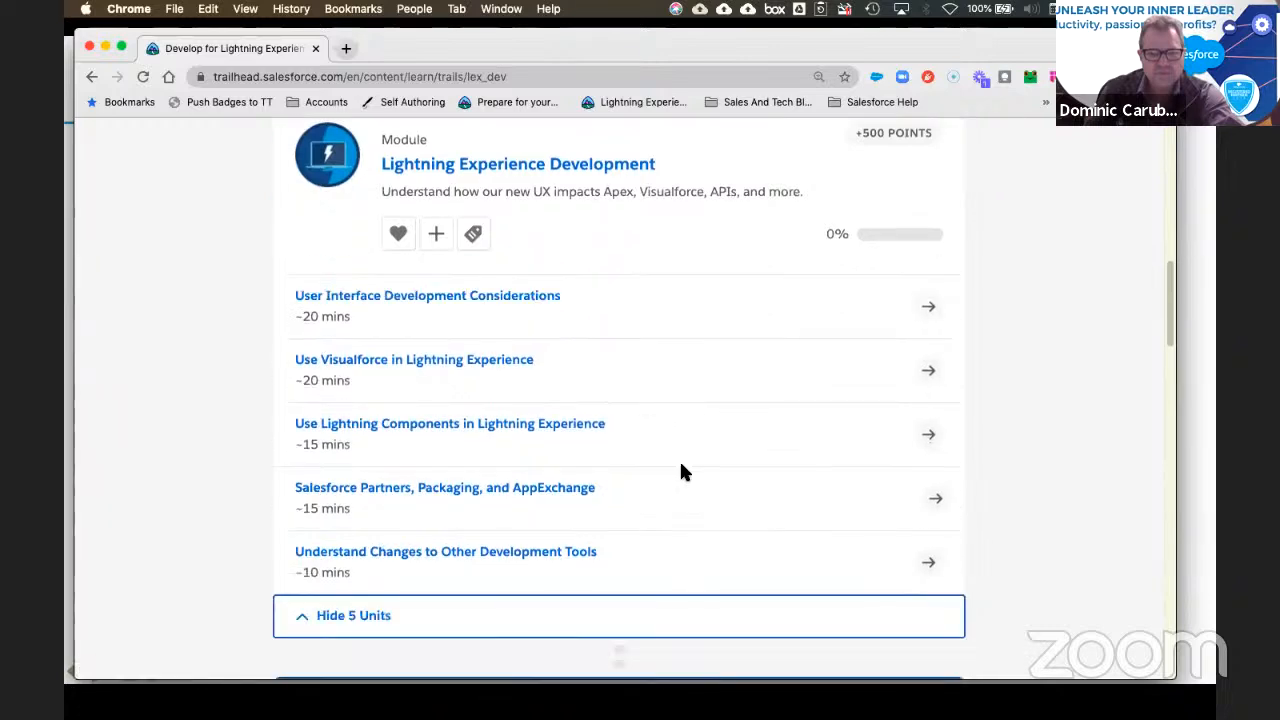
scroll(700, 472, "down", 1)
scroll(698, 471, "down", 6)
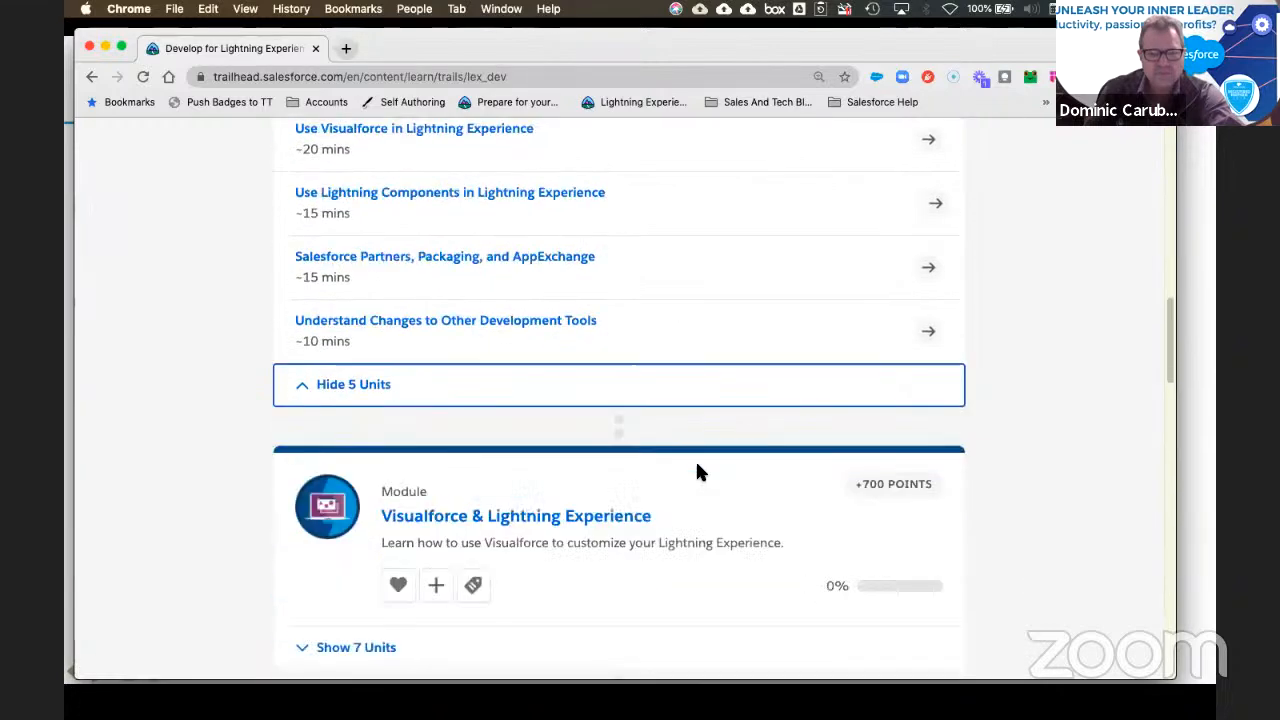
Step: Expand the Visualforce module's list of units
left_click(368, 487)
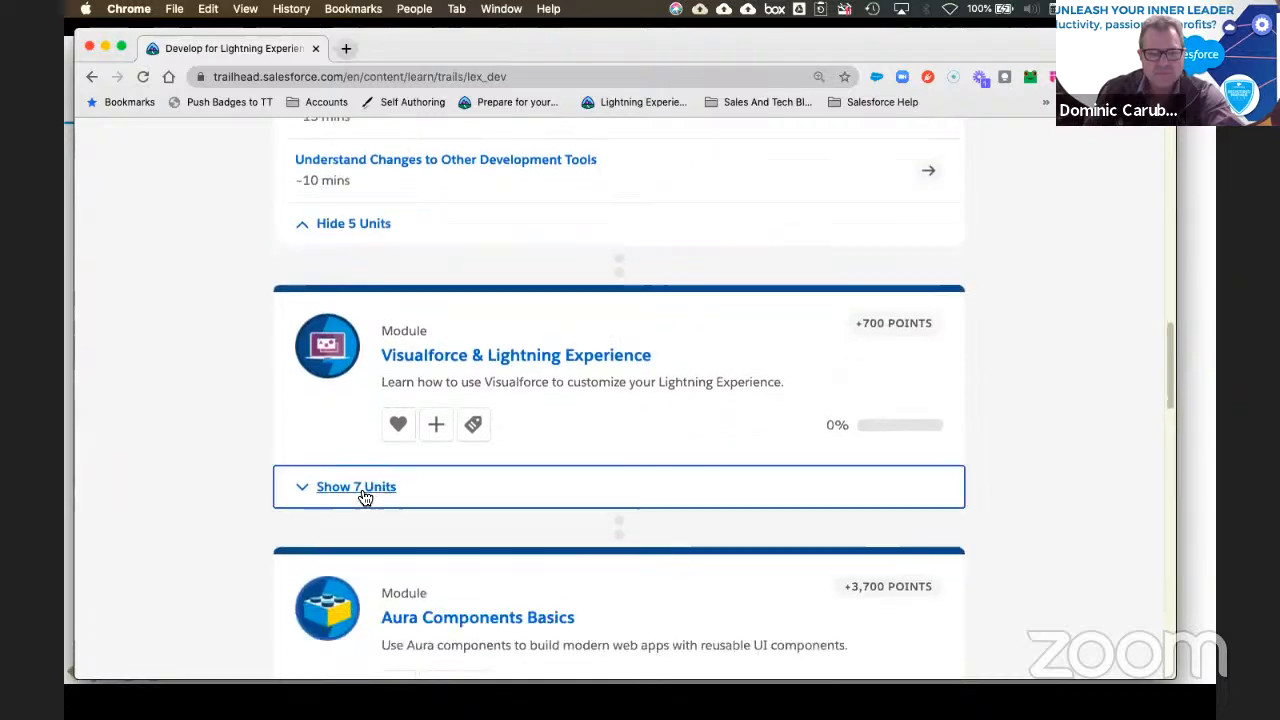
scroll(690, 508, "down", 1)
scroll(713, 512, "down", 7)
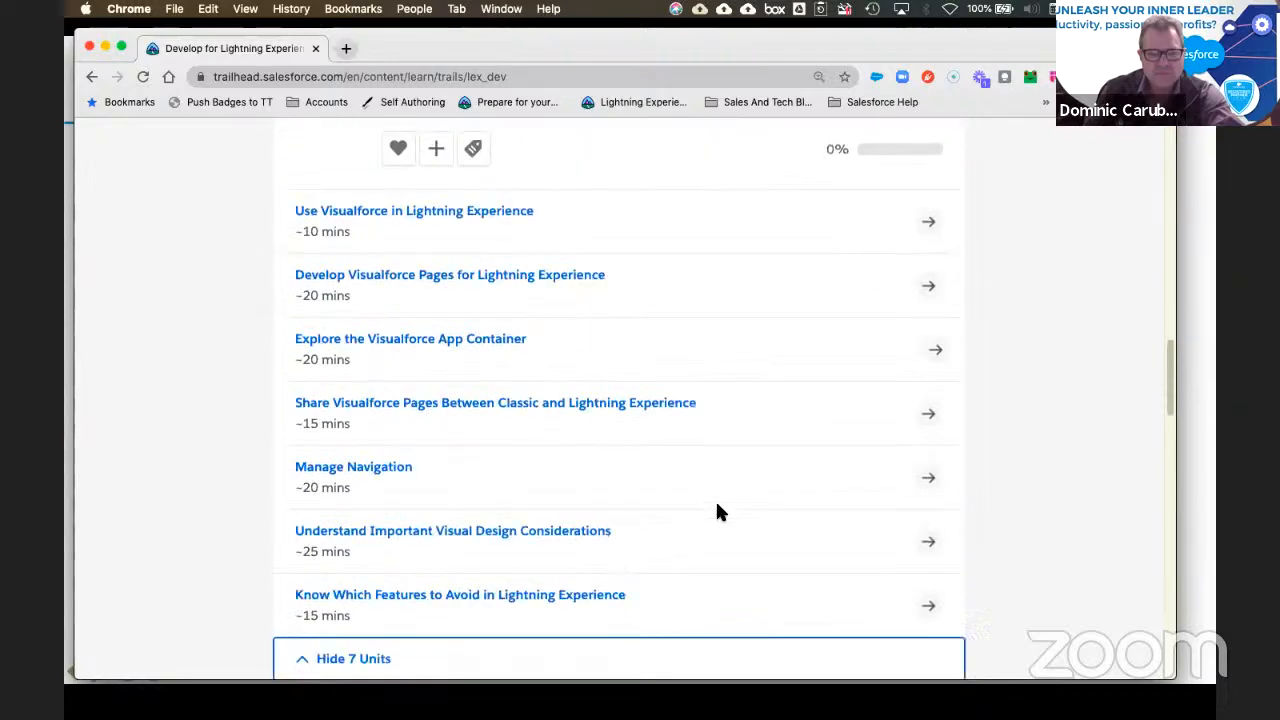
scroll(718, 512, "down", 7)
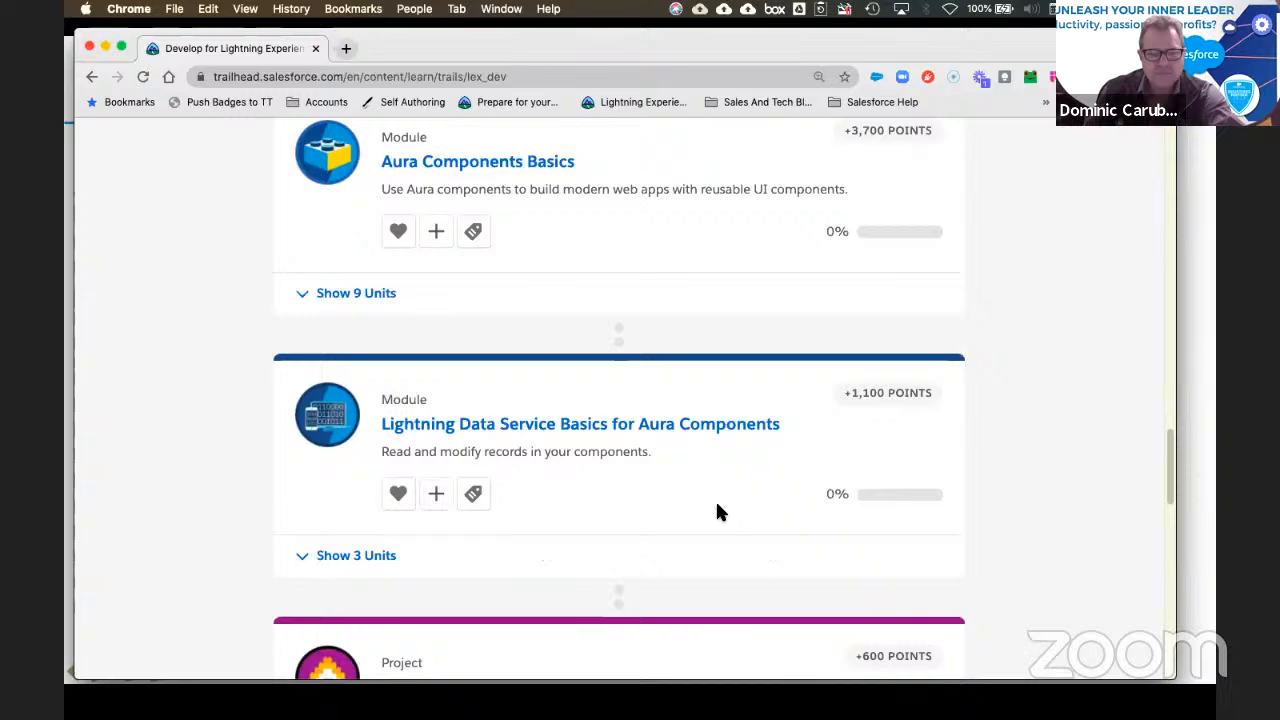
scroll(717, 510, "up", 1)
scroll(717, 508, "down", 5)
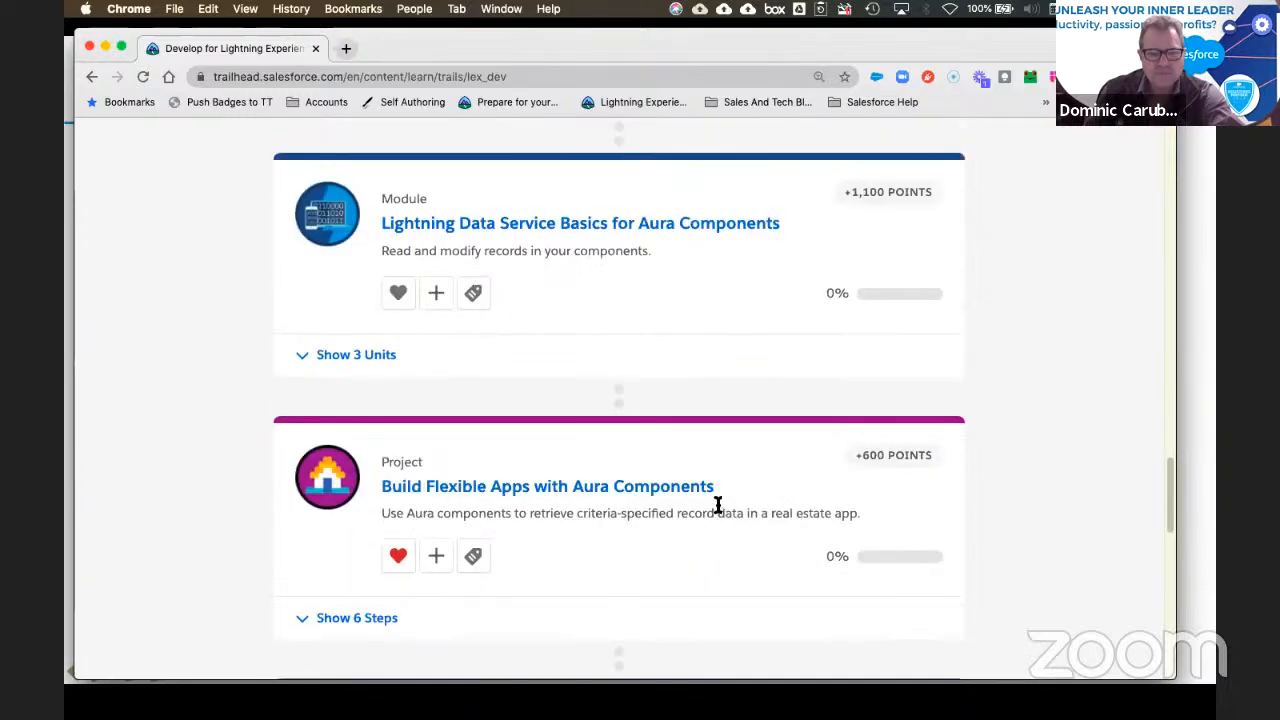
scroll(717, 505, "down", 10)
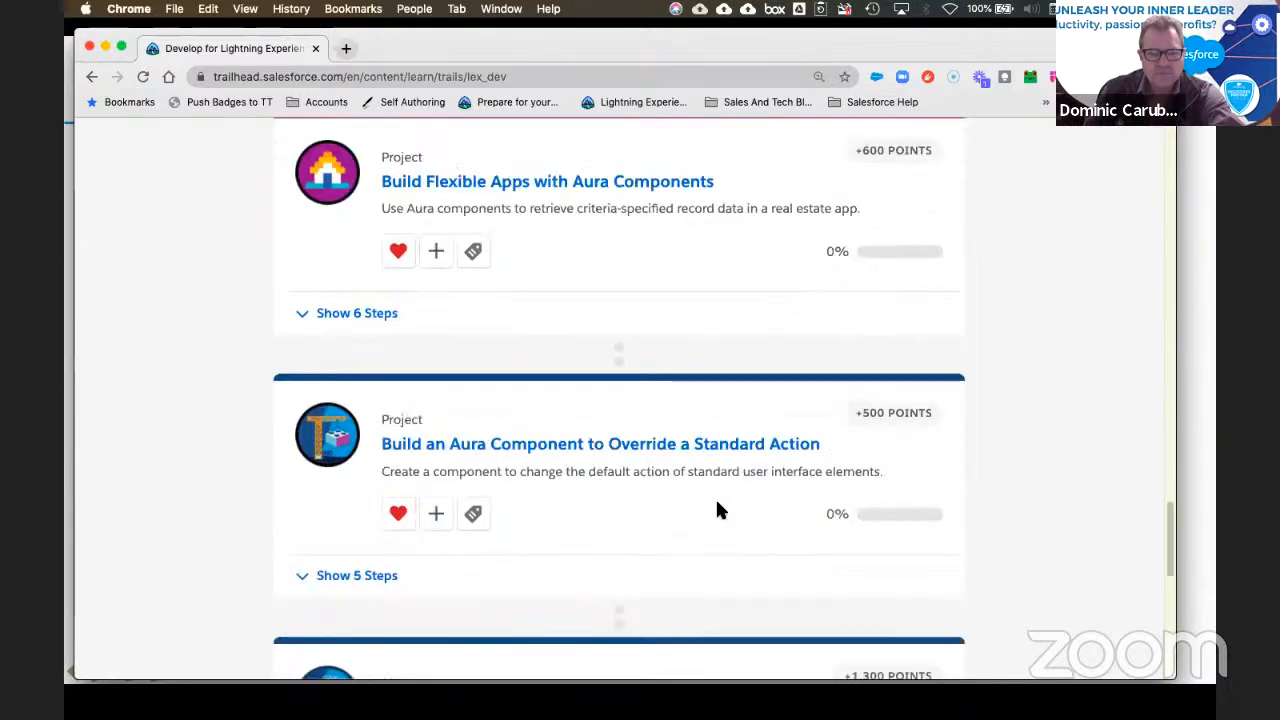
scroll(717, 510, "up", 1)
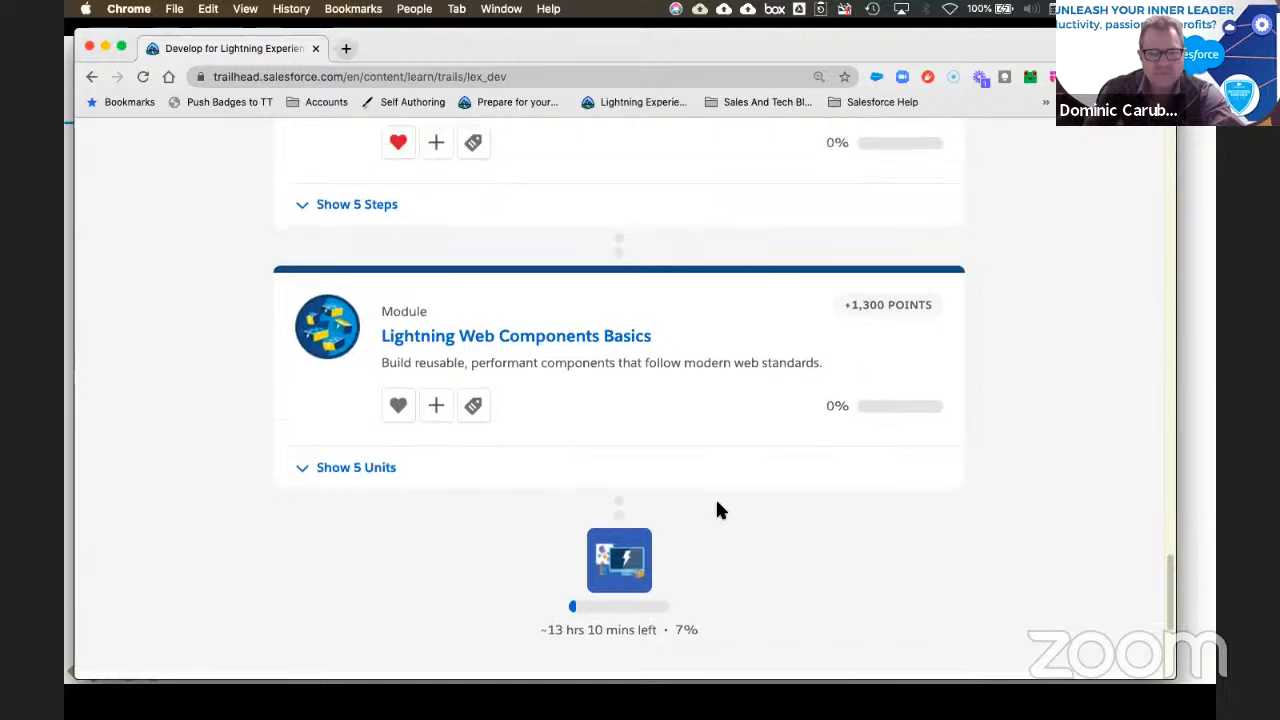
Step: Expand the Lightning Web Components Basics units, then go back to the 'dynamic forms' results
left_click(381, 478)
scroll(683, 503, "down", 3)
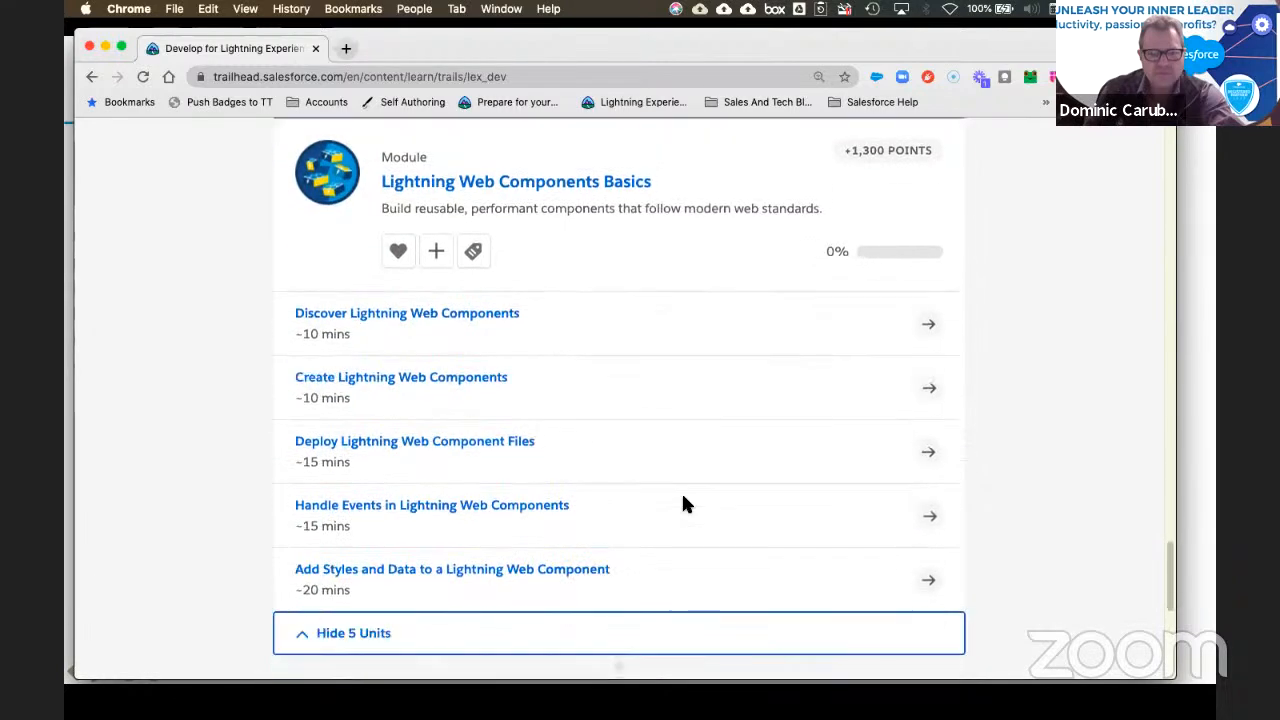
scroll(685, 505, "down", 1)
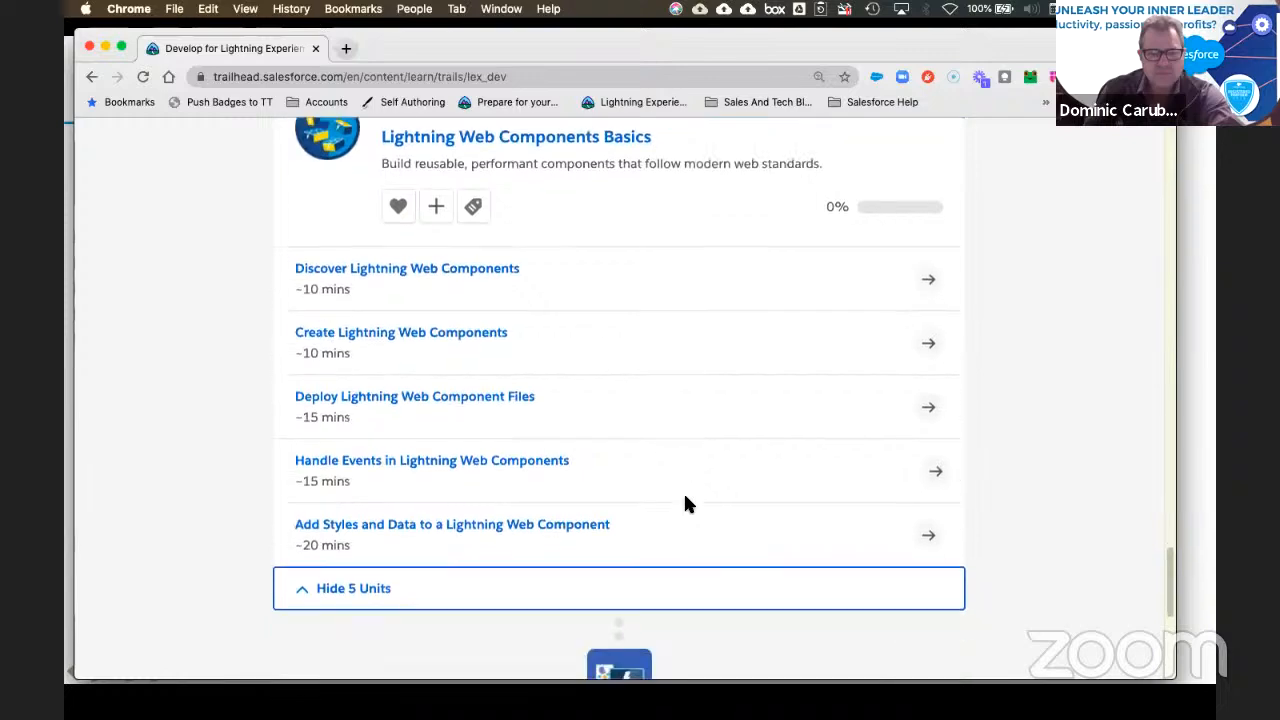
scroll(685, 505, "down", 10)
scroll(684, 503, "up", 15)
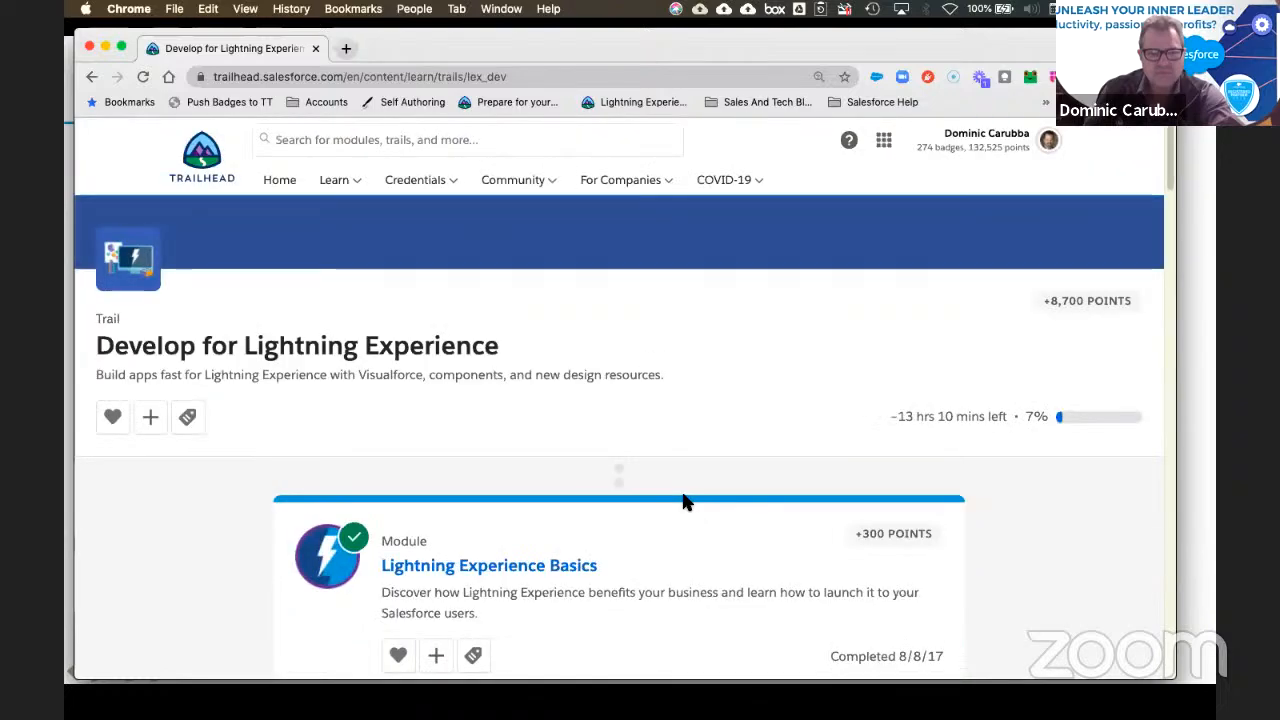
left_click(91, 76)
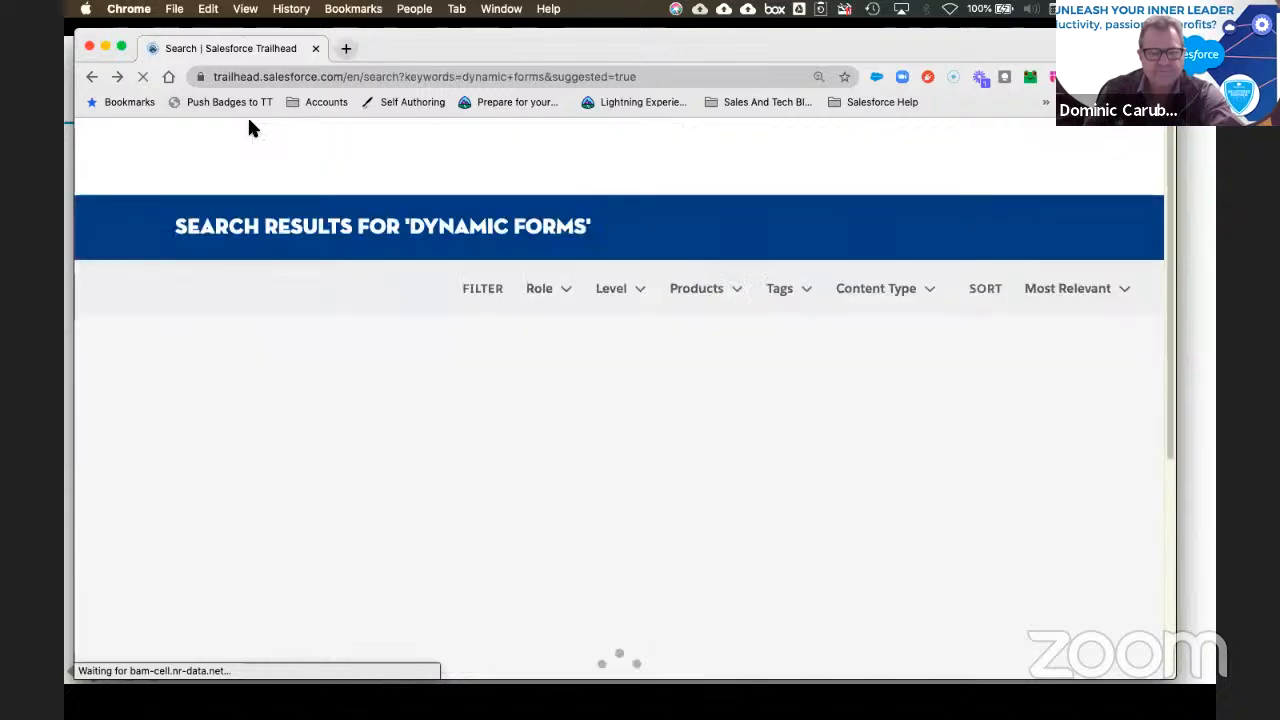
key("ctrl+Up")
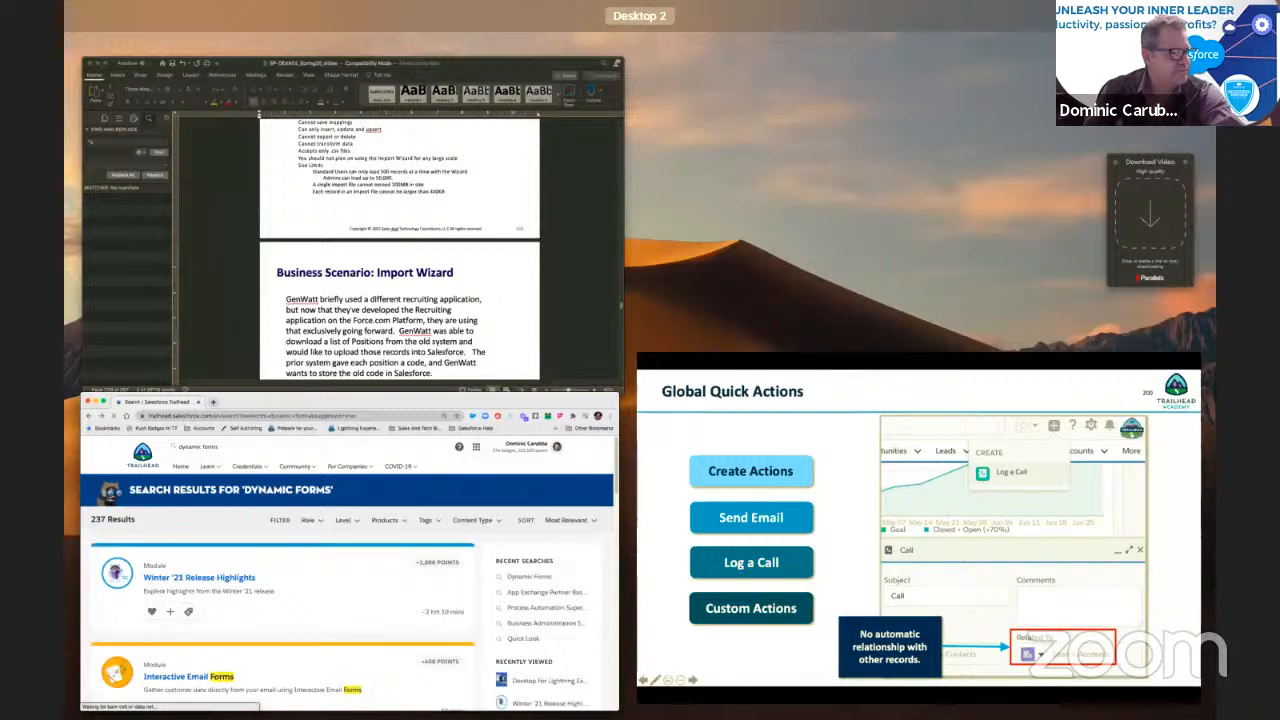
Step: Move the Finder window aside and bring the SP-DEX402_Spring20_slides Word document forward
key("ctrl+Up")
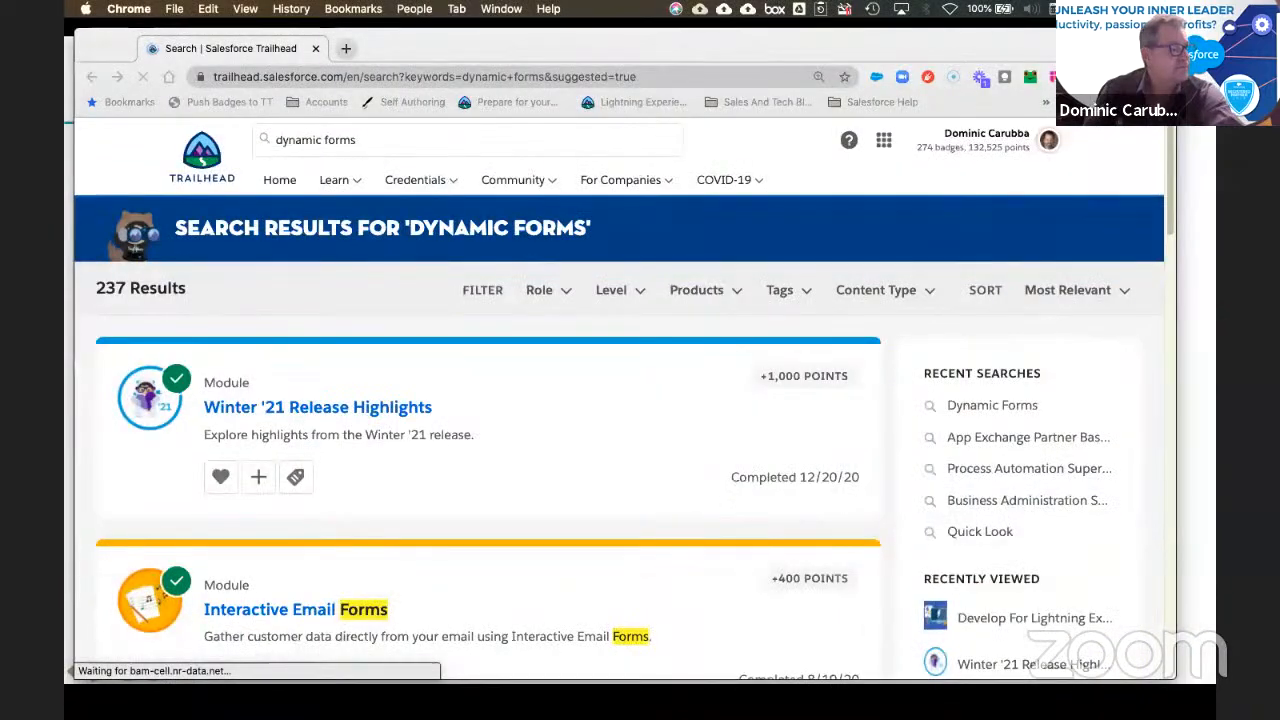
scroll(345, 370, "down", 8)
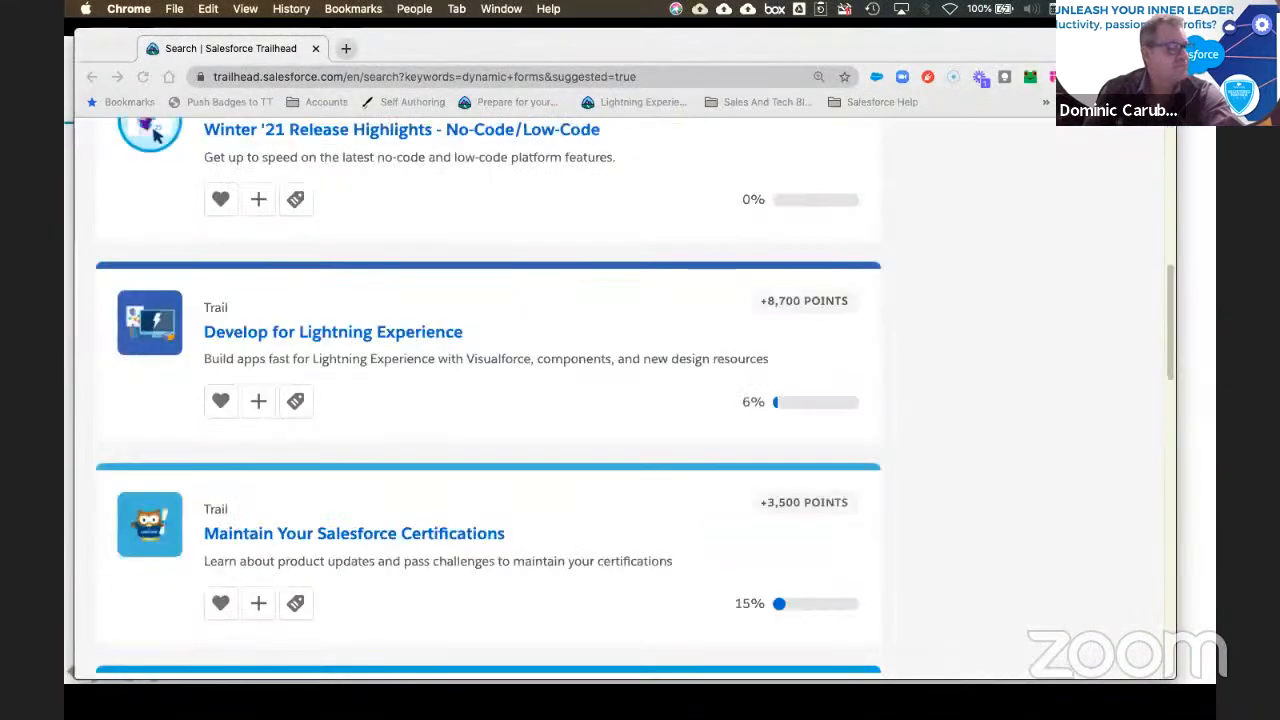
key("super+Tab")
left_click_drag(757, 92, 66, 110)
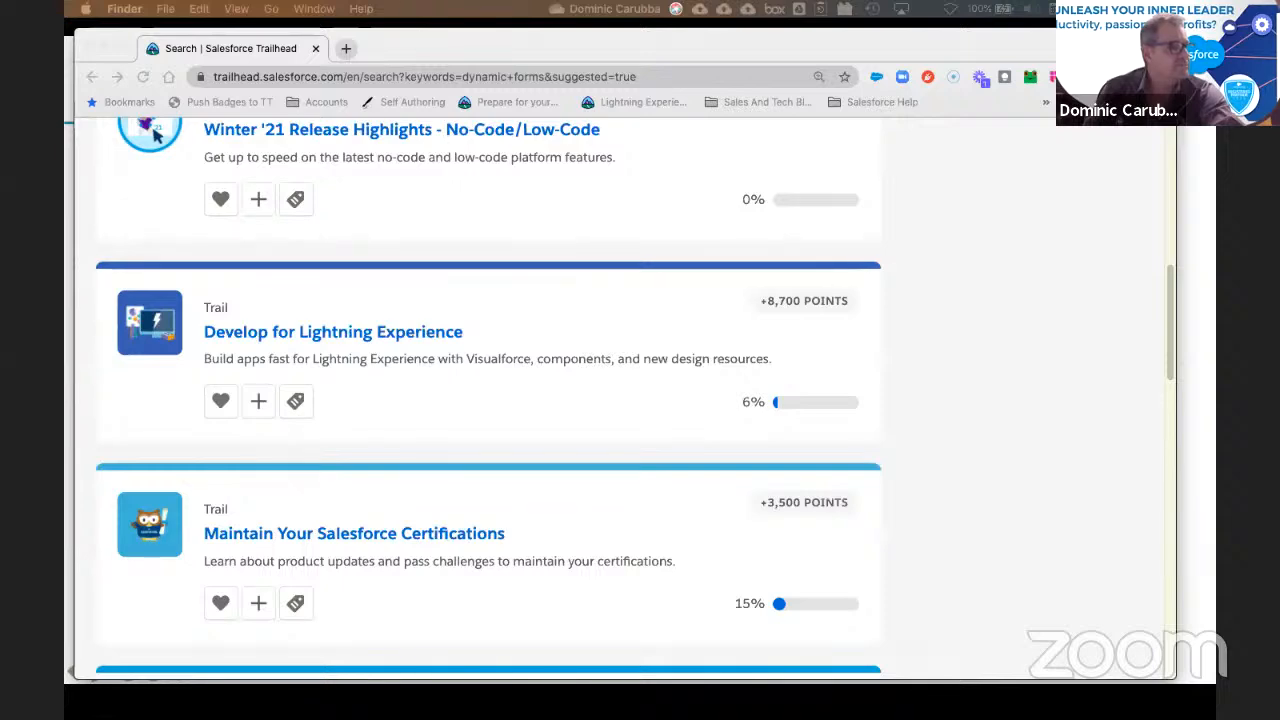
key("super+Tab")
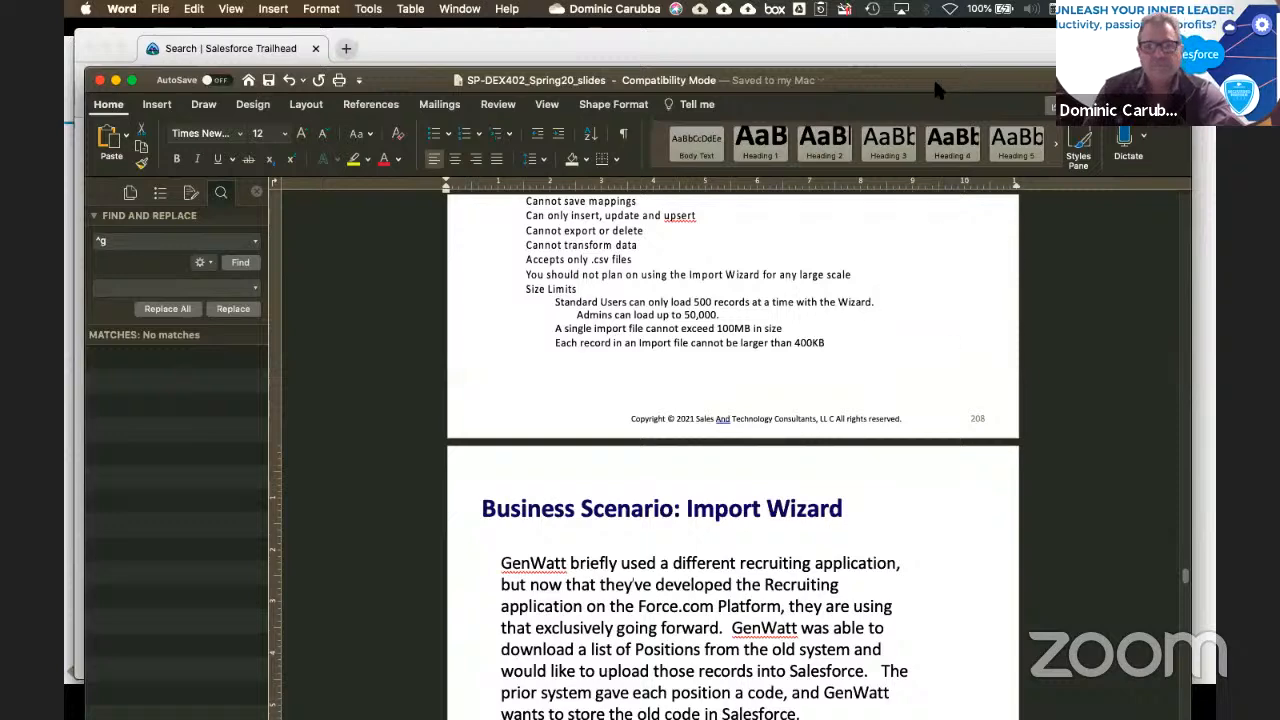
Step: Drag the slides window aside to reach the DEX403 exercise guide
left_click_drag(933, 77, 64, 42)
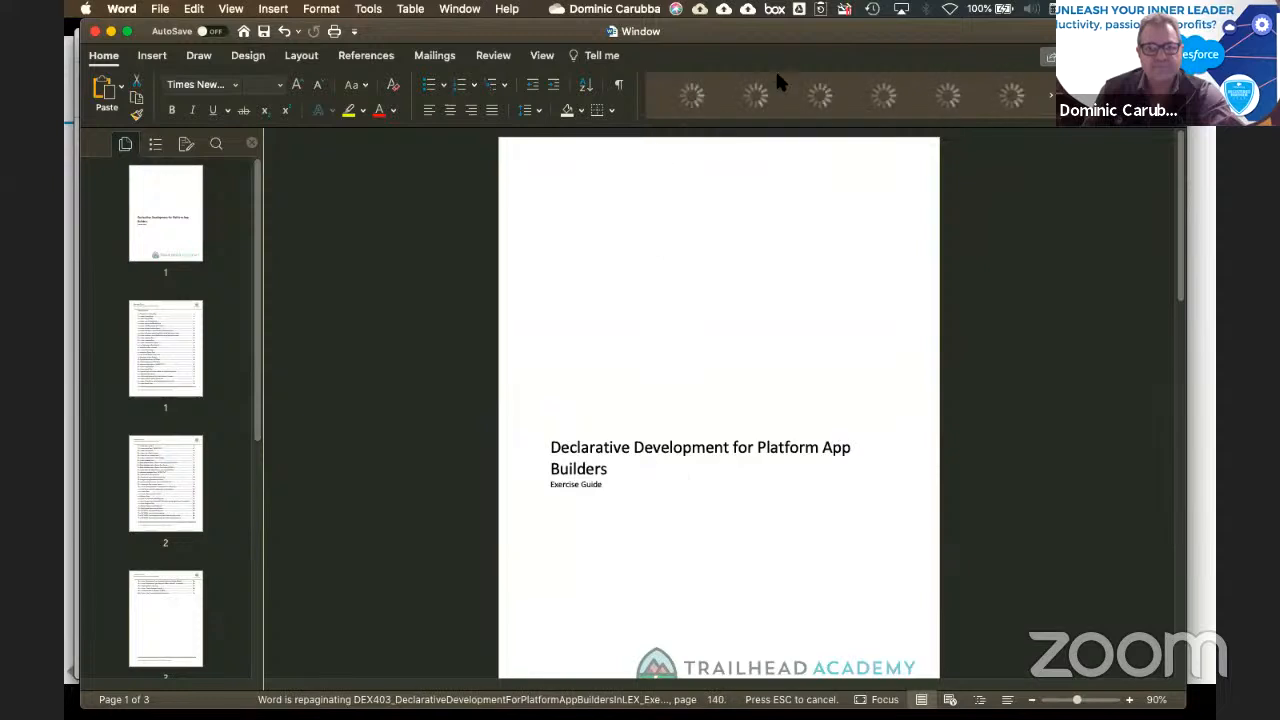
Step: Drag the Word exercise guide left to uncover the Trailhead search results
left_click_drag(879, 27, 0, 2)
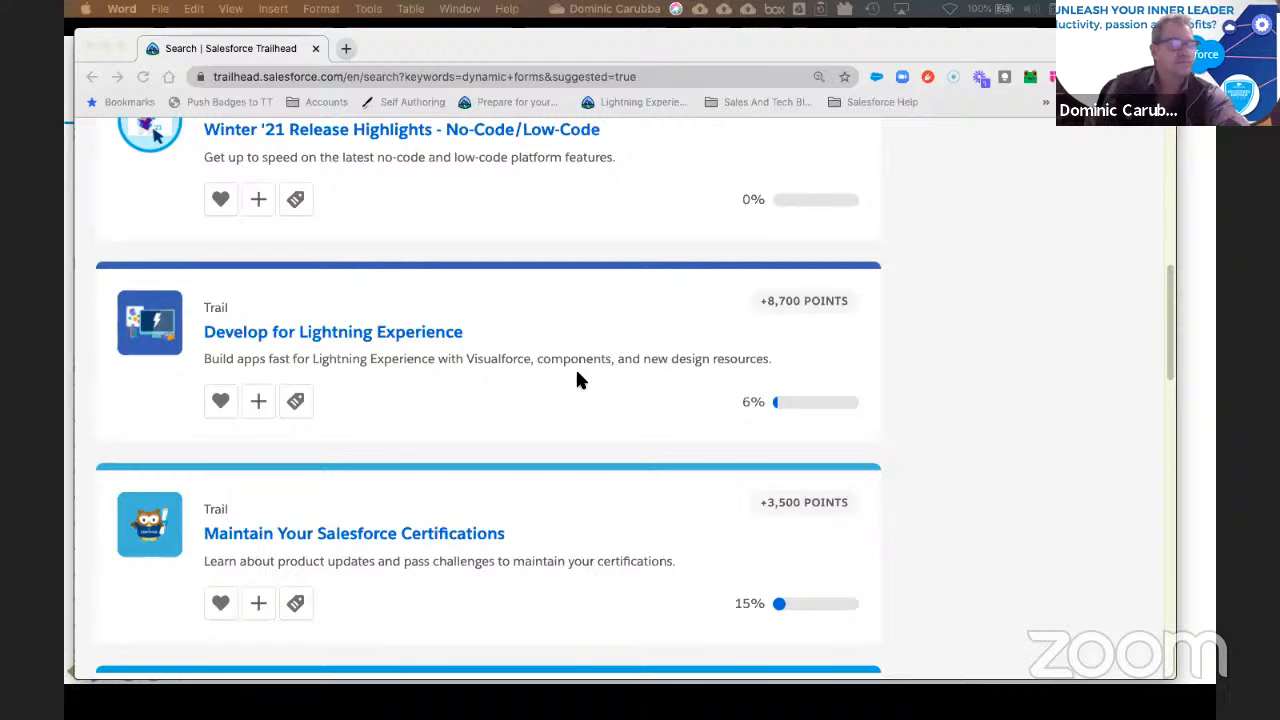
Step: Move the login tab into the Trailhead window and sign in with the pasted username and autofilled password
left_click_drag(703, 183, 577, 52)
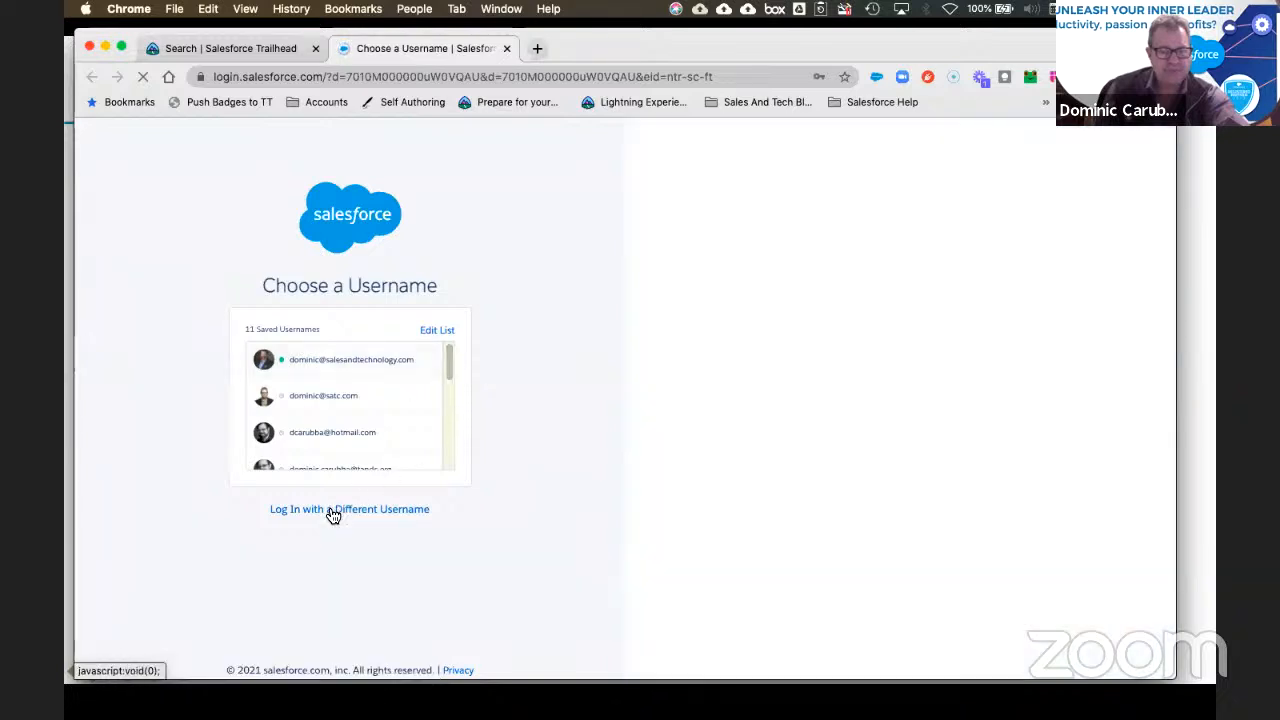
left_click(336, 509)
right_click(294, 323)
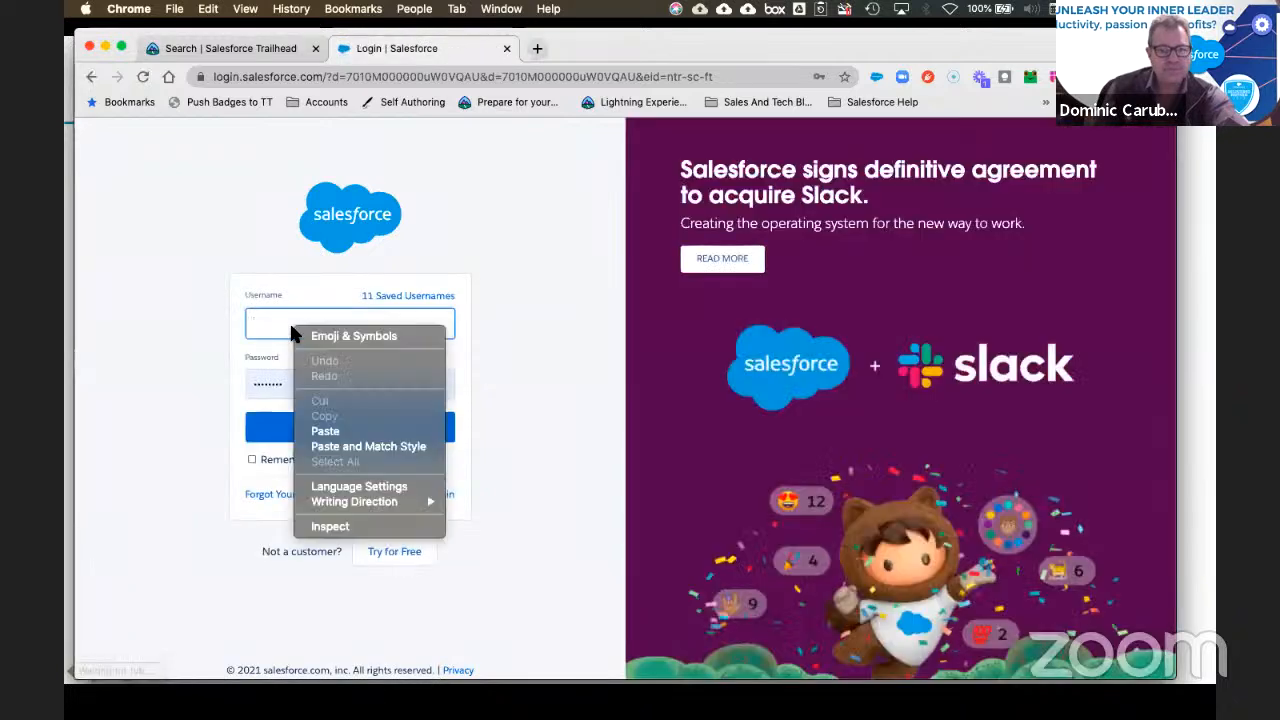
left_click(325, 431)
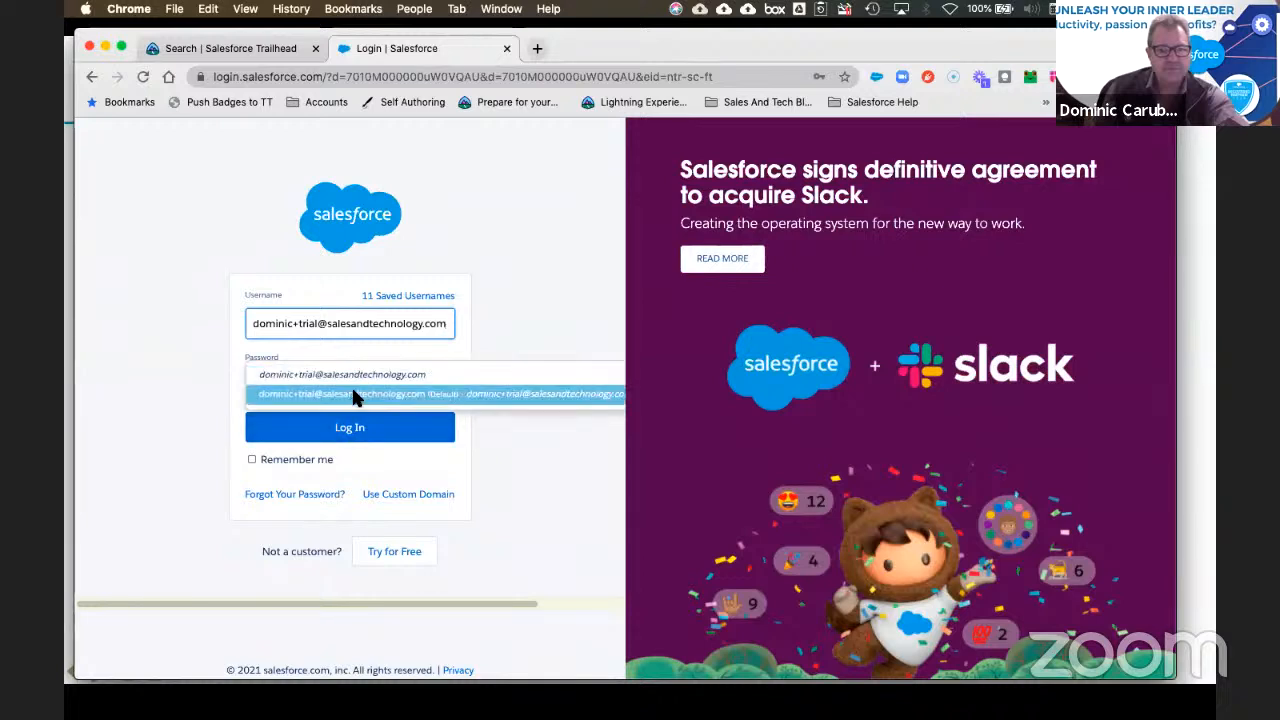
left_click(348, 392)
left_click(349, 428)
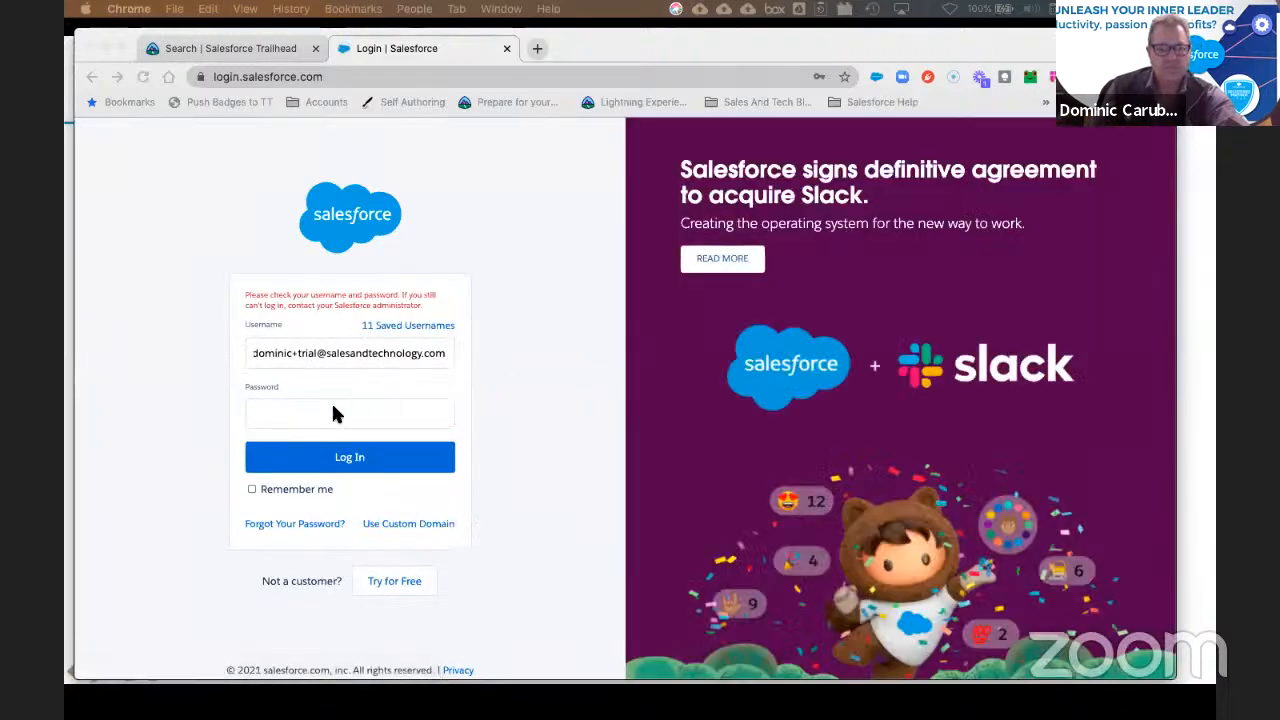
Step: Retype the password and submit the login again
left_click(280, 414)
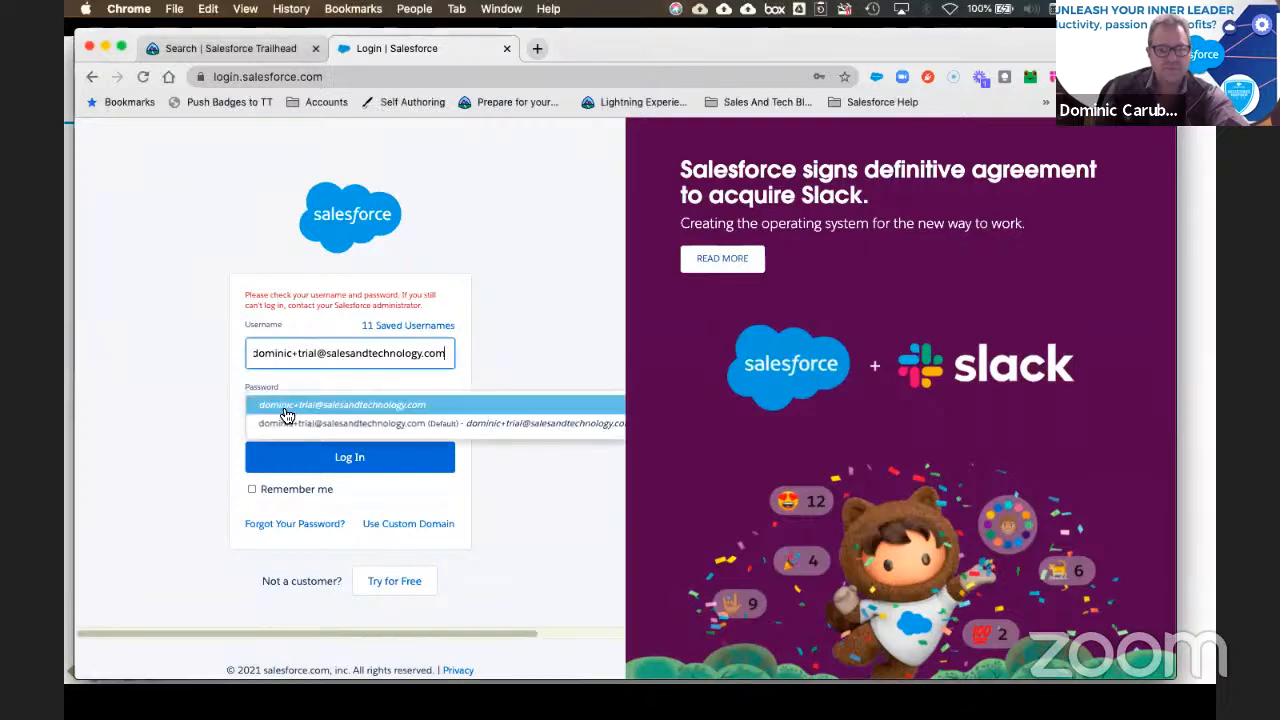
type("••••••")
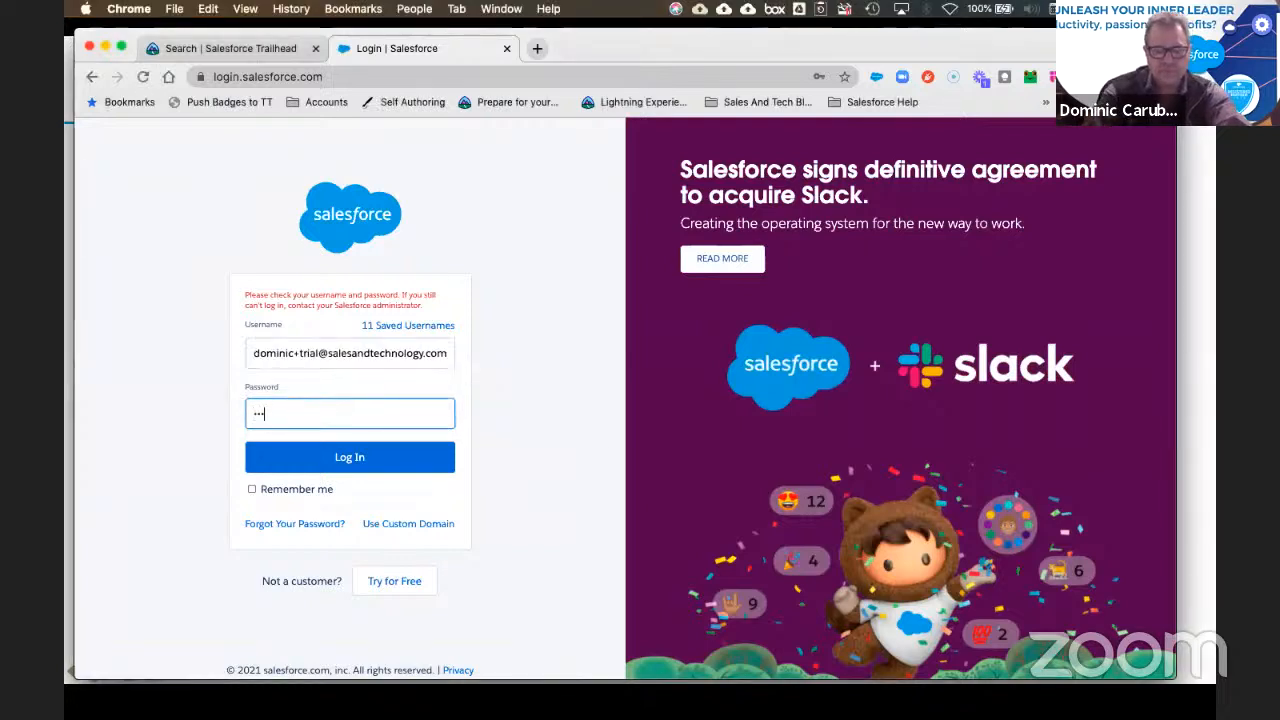
type("••")
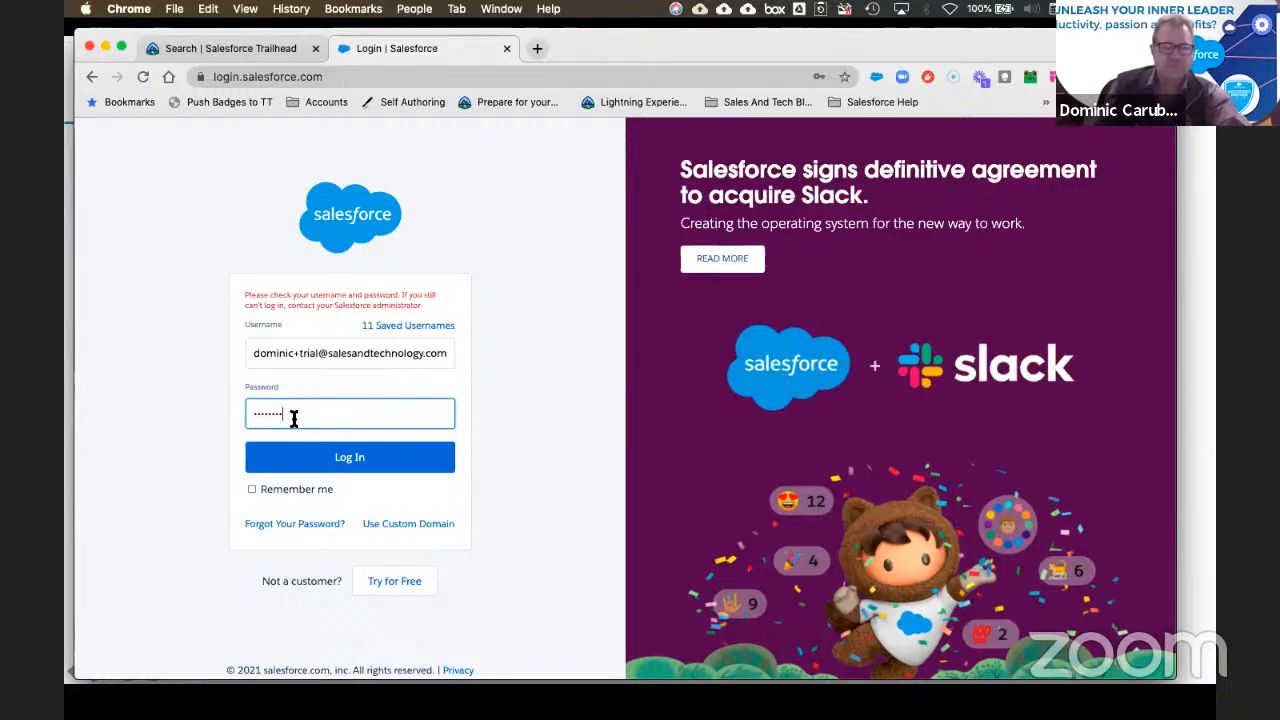
left_click(321, 470)
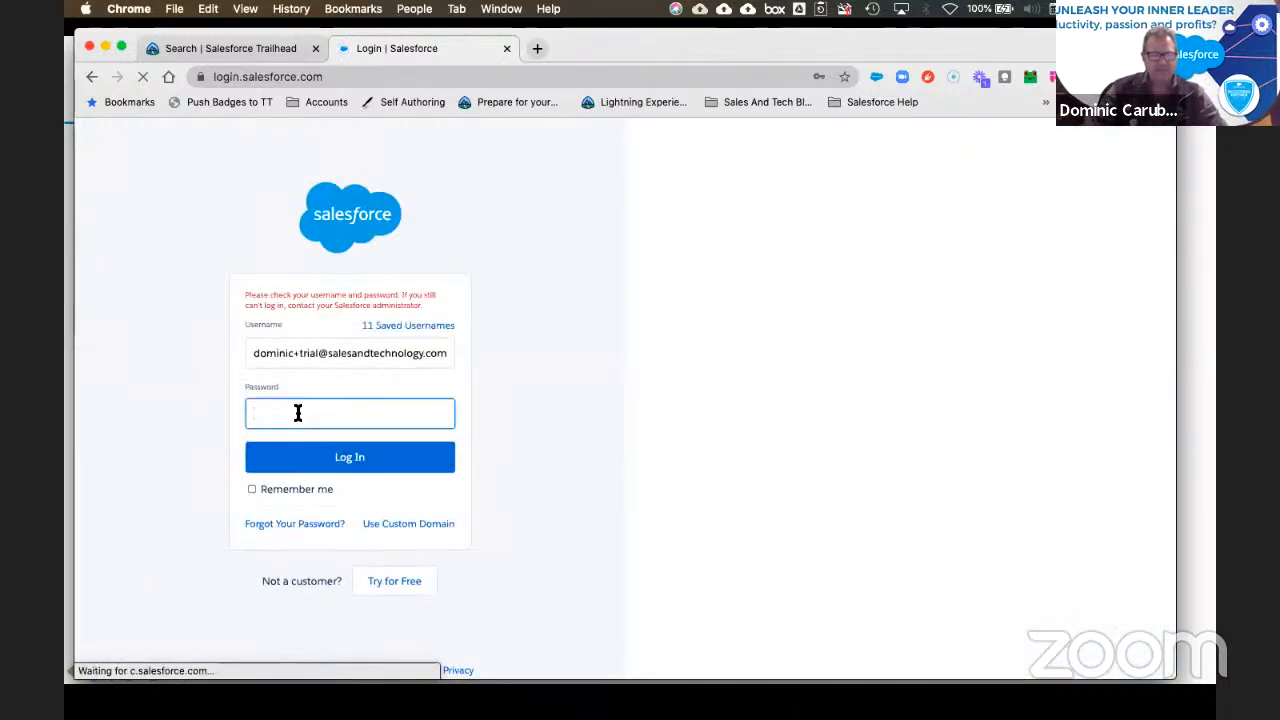
Step: Retry with the default saved credentials, then open the Forgot Your Password page
left_click(310, 352)
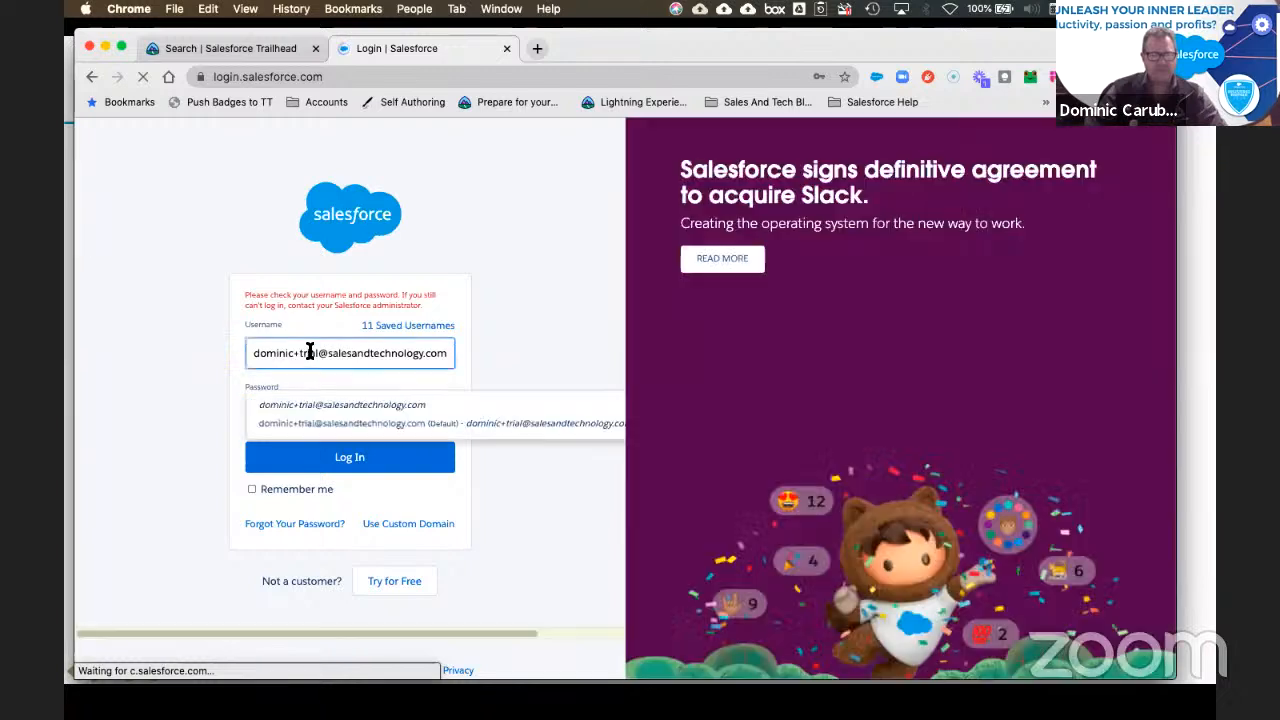
left_click(313, 425)
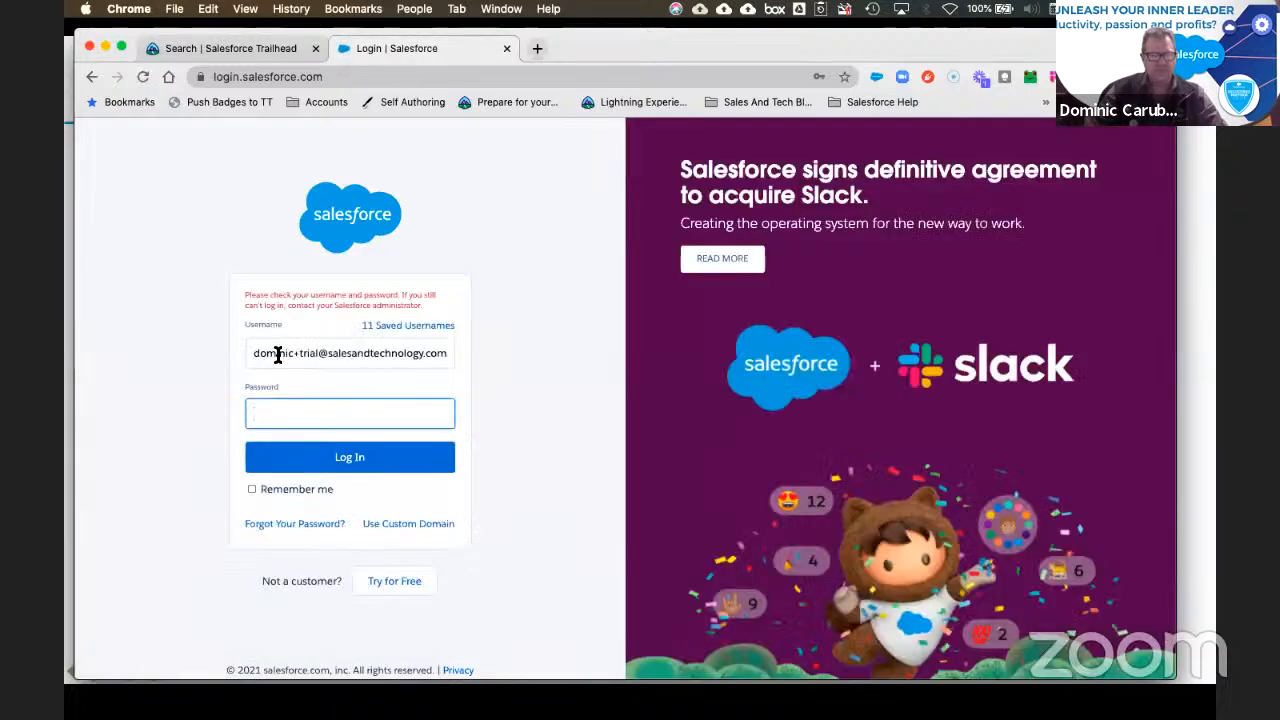
left_click(278, 354)
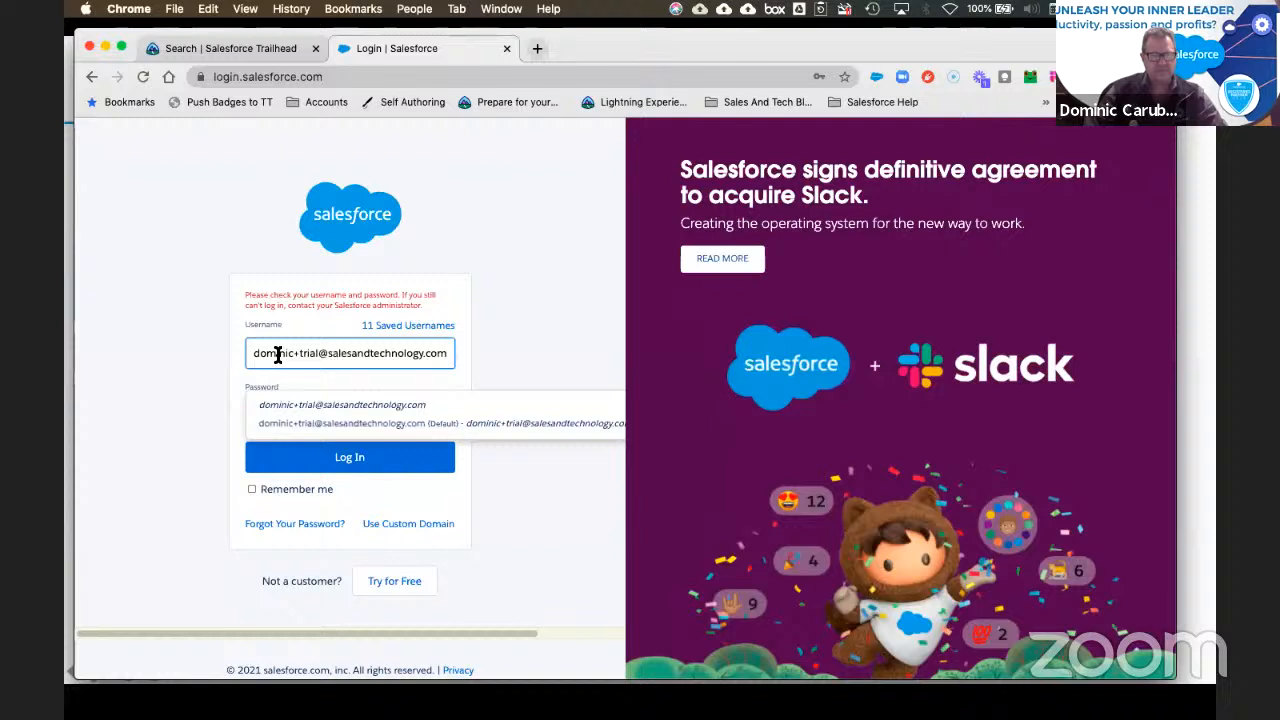
left_click(300, 423)
left_click(325, 458)
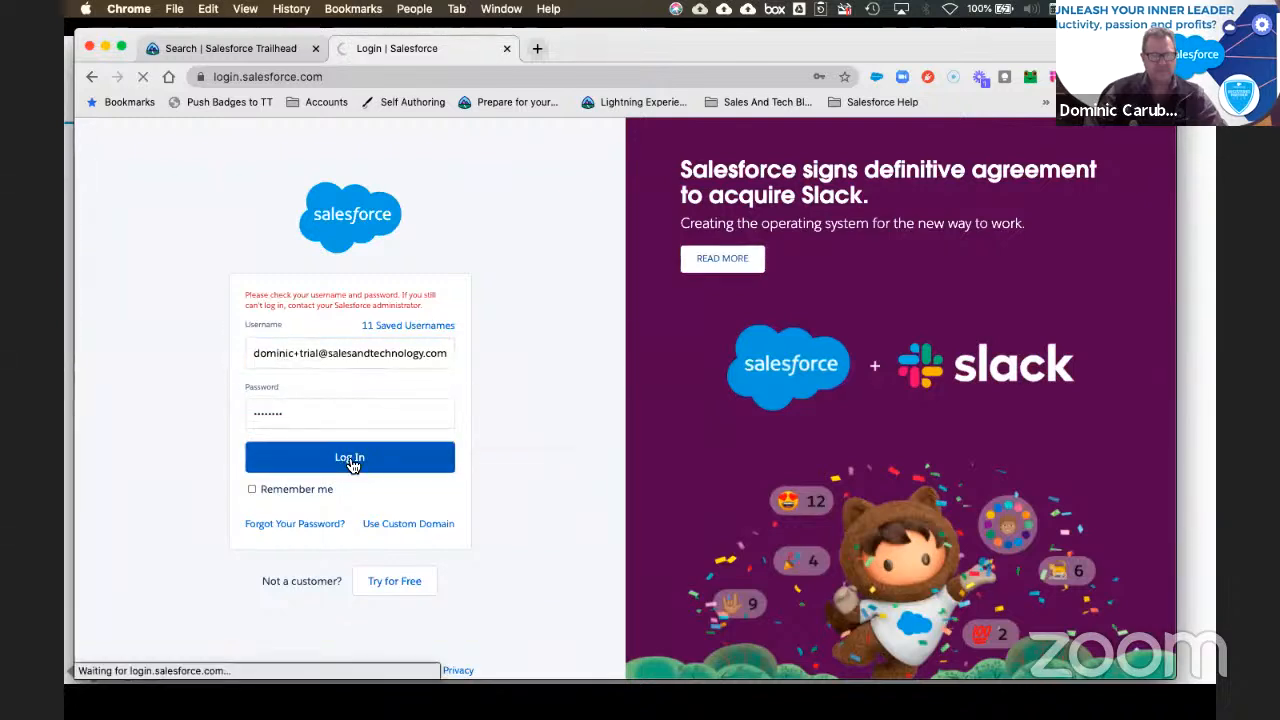
left_click(316, 524)
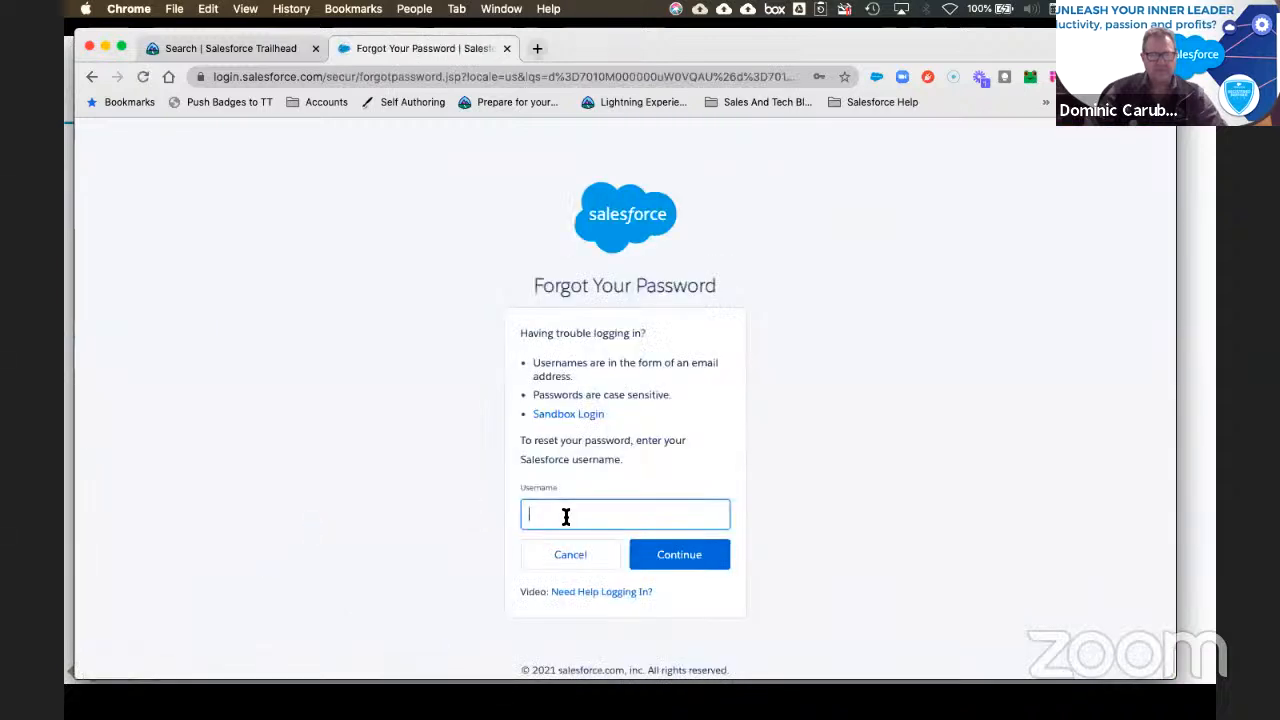
Step: Request a password reset for the pasted username, then return to the login page
right_click(564, 510)
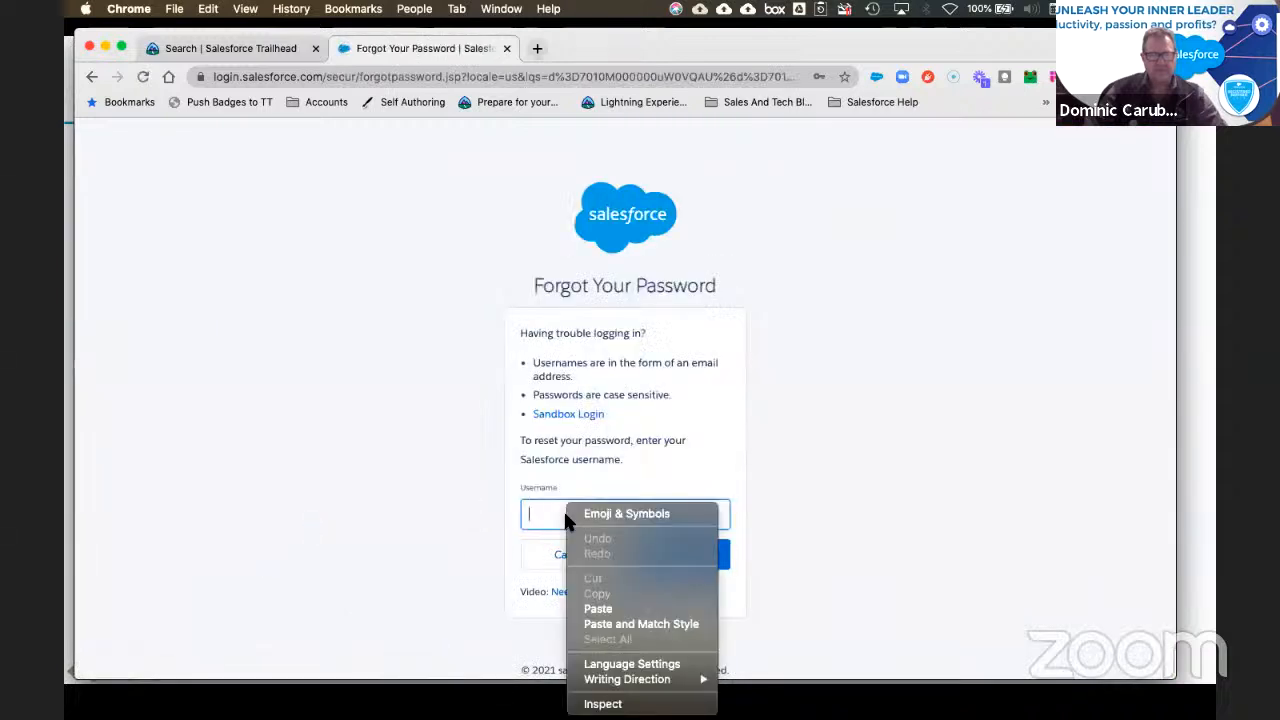
left_click(599, 608)
left_click(680, 558)
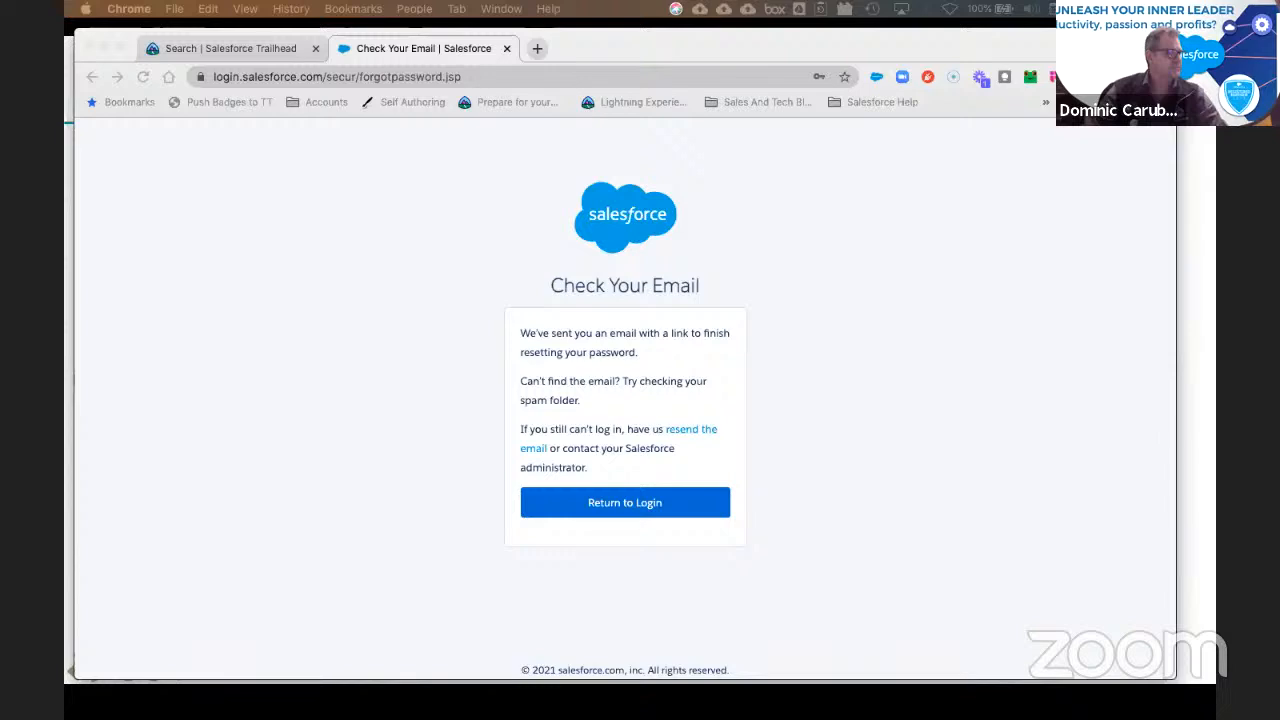
left_click(628, 508)
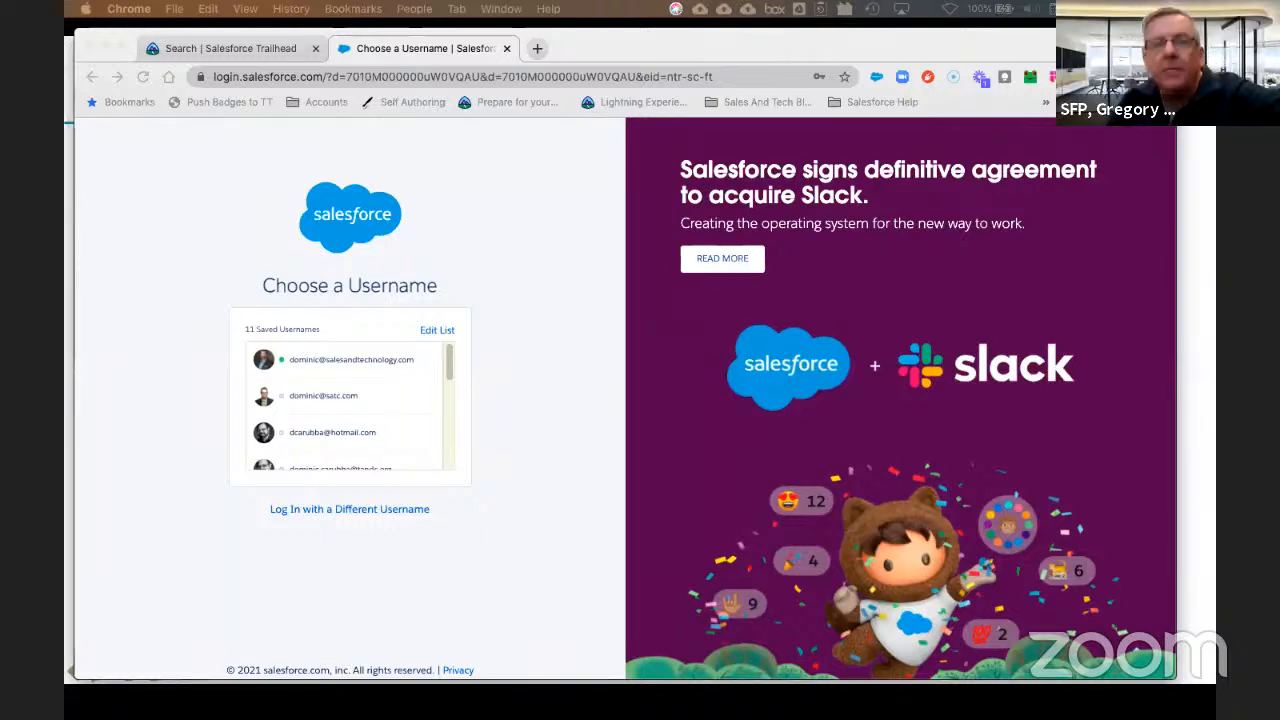
Step: Switch to Log In with a Different Username and paste the trial username into the Username field
left_click(335, 511)
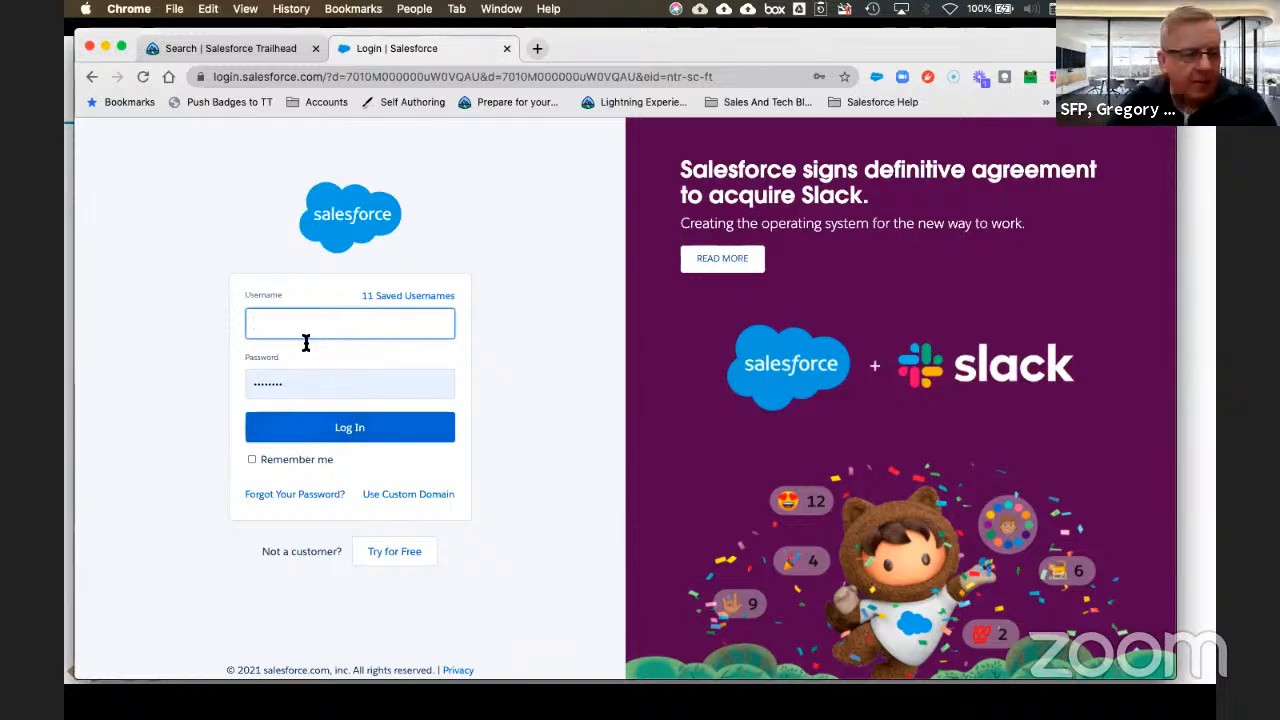
right_click(297, 320)
key("super+v")
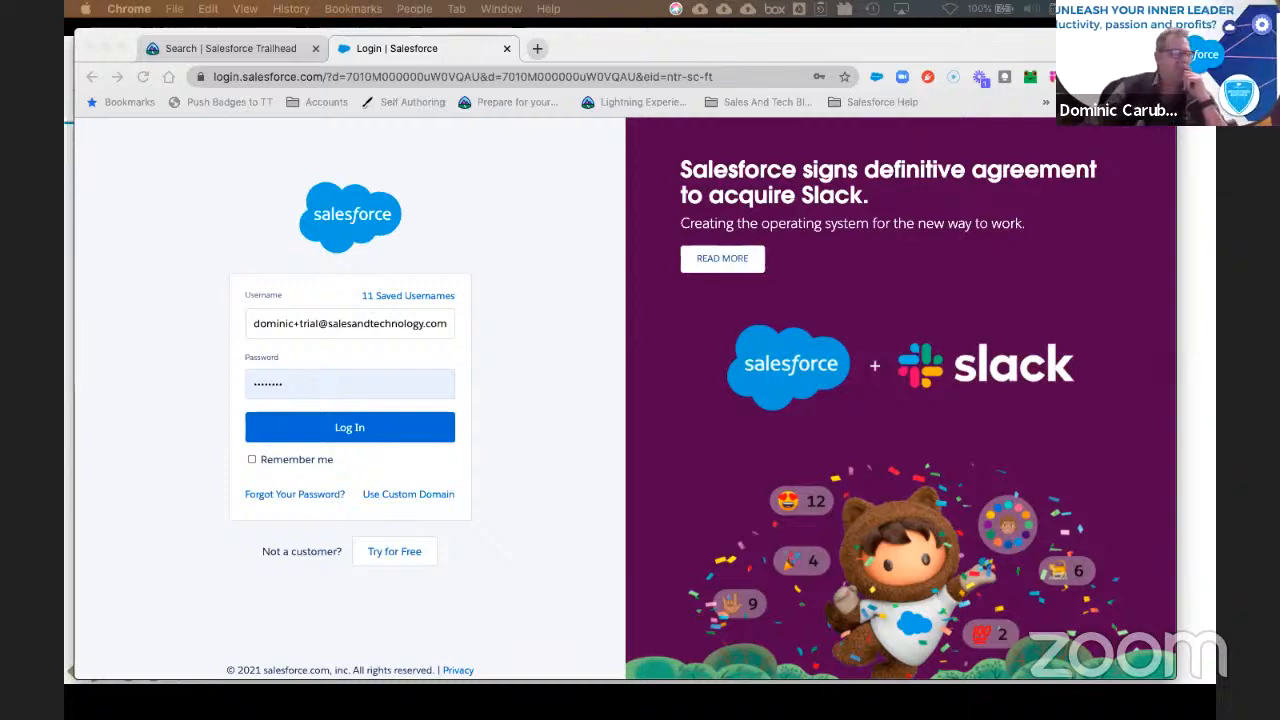
left_click(363, 323)
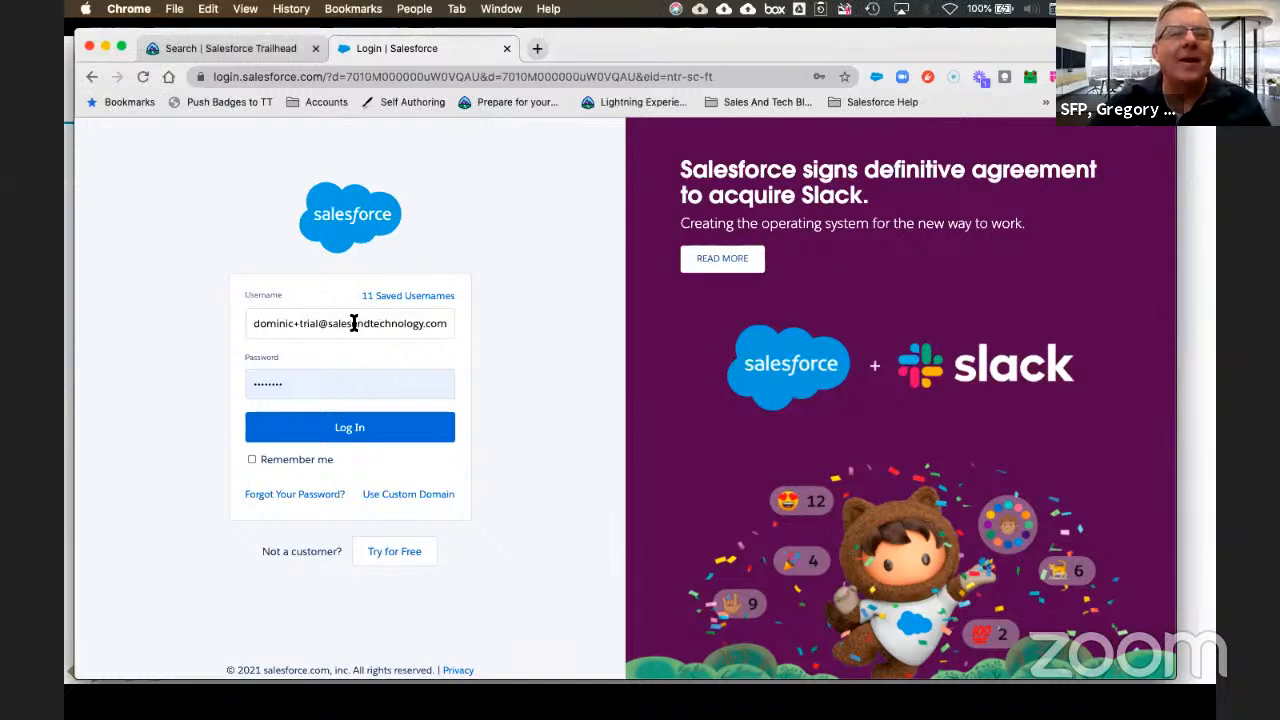
left_click(353, 323)
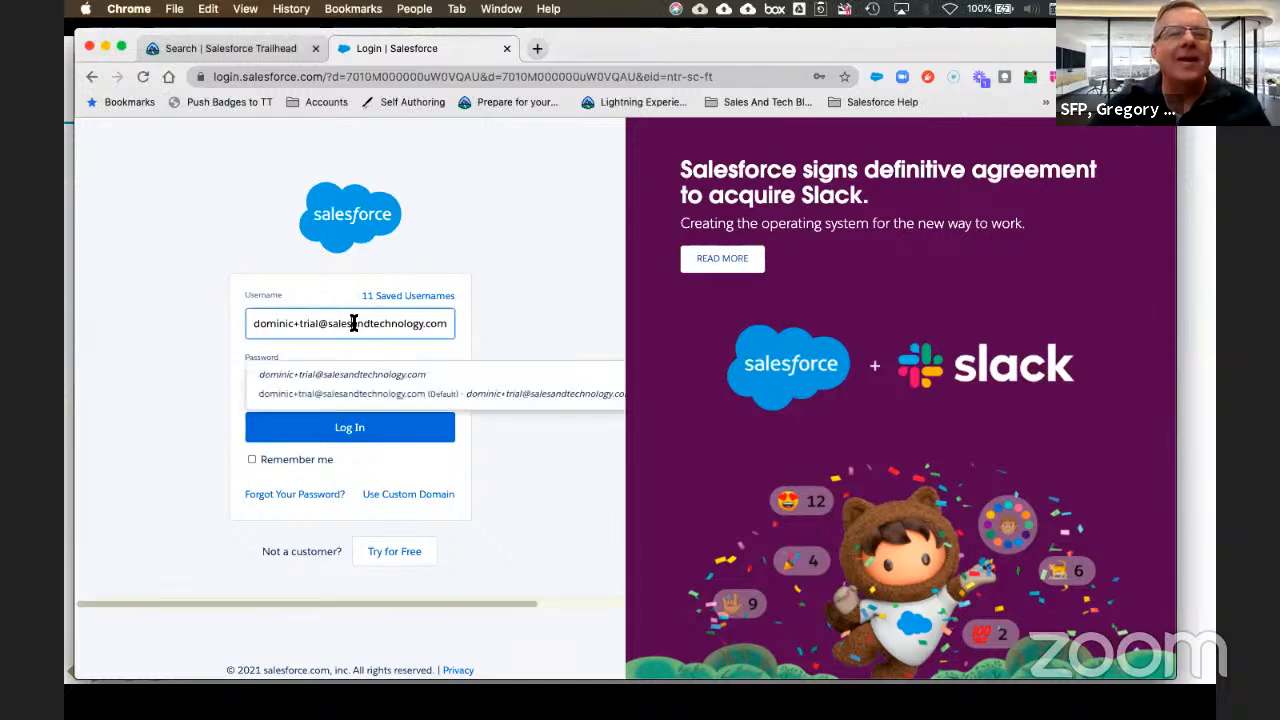
Step: Pick the matching saved username and browse Chrome's saved passwords
left_click(322, 376)
left_click(312, 383)
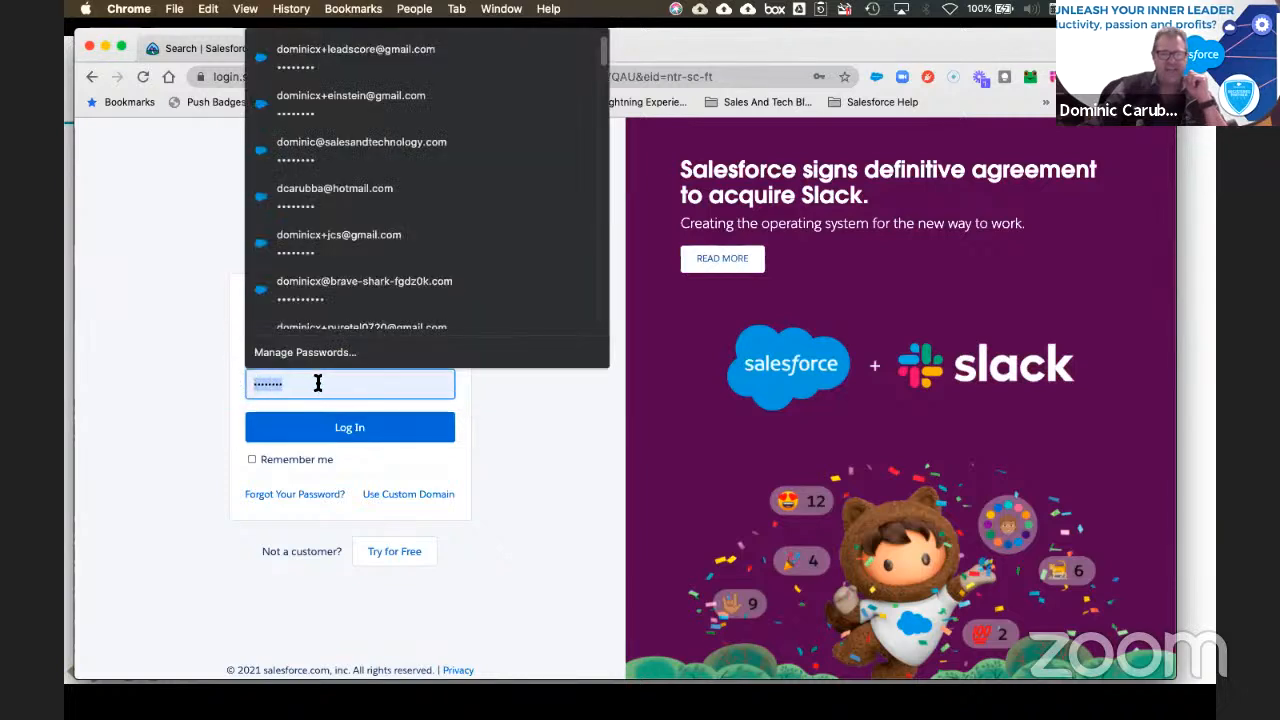
scroll(440, 300, "down", 1)
scroll(425, 268, "down", 10)
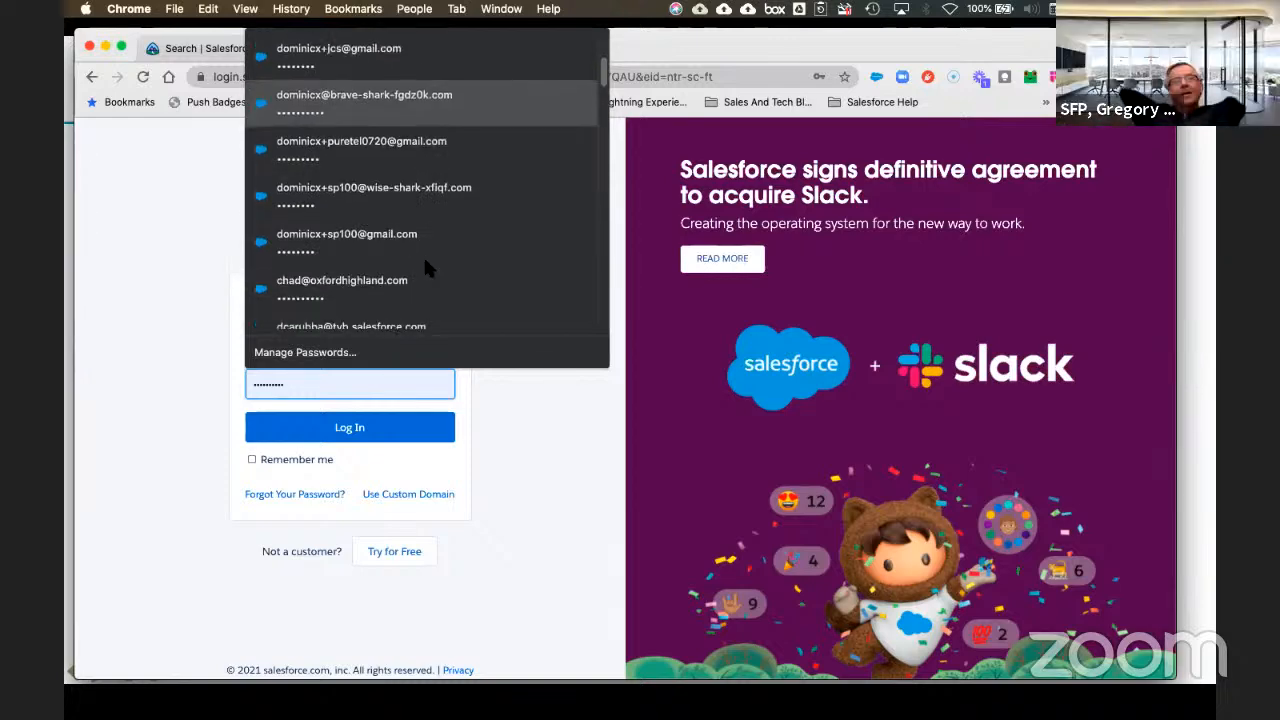
scroll(425, 266, "down", 5)
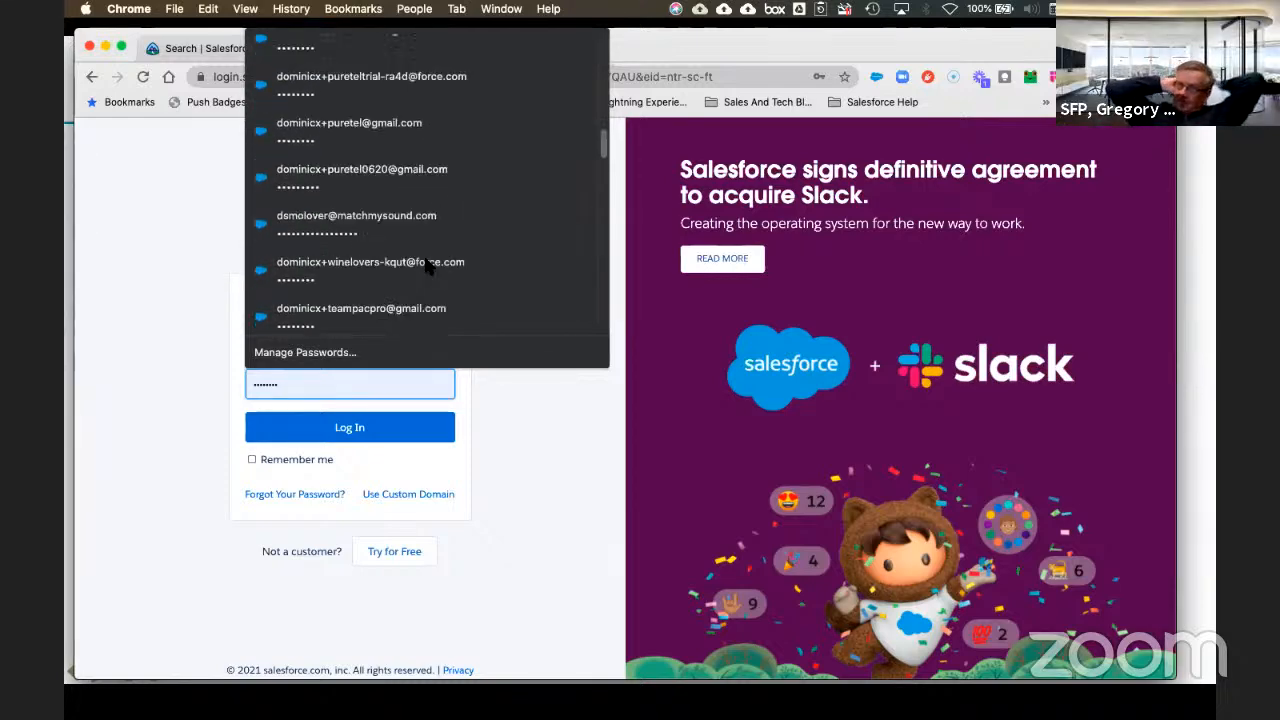
scroll(425, 264, "down", 10)
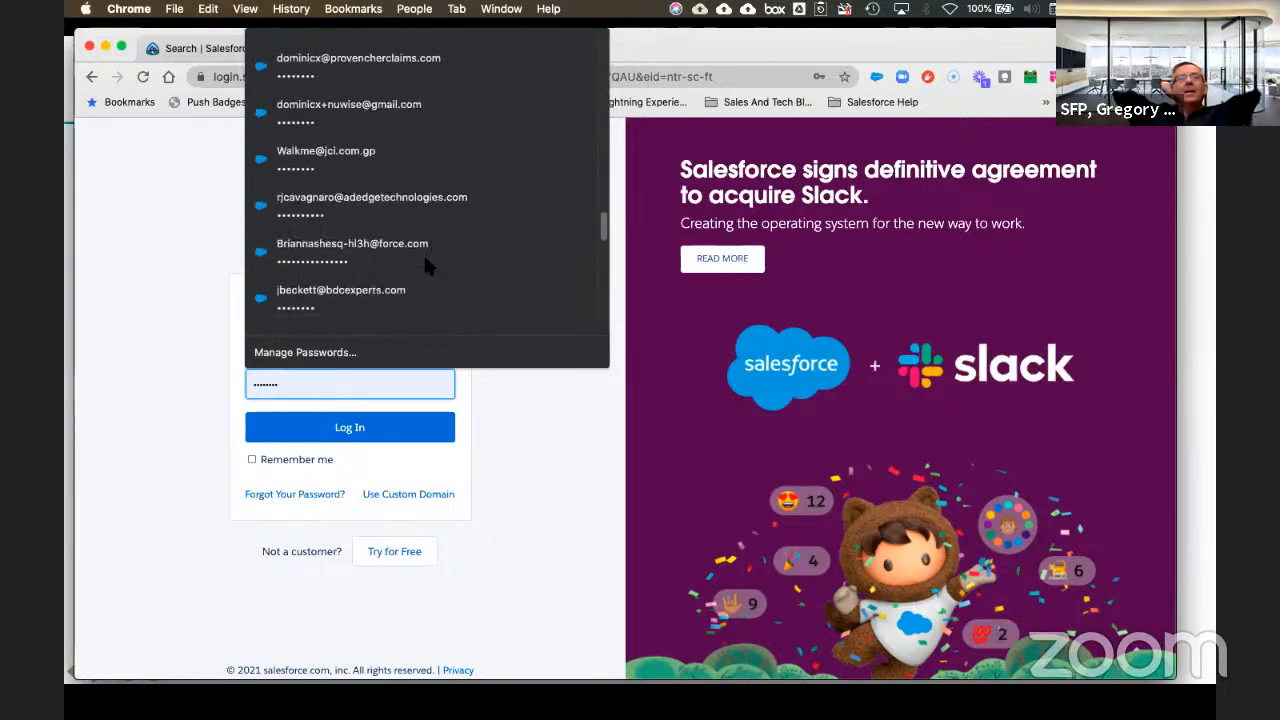
scroll(425, 260, "down", 10)
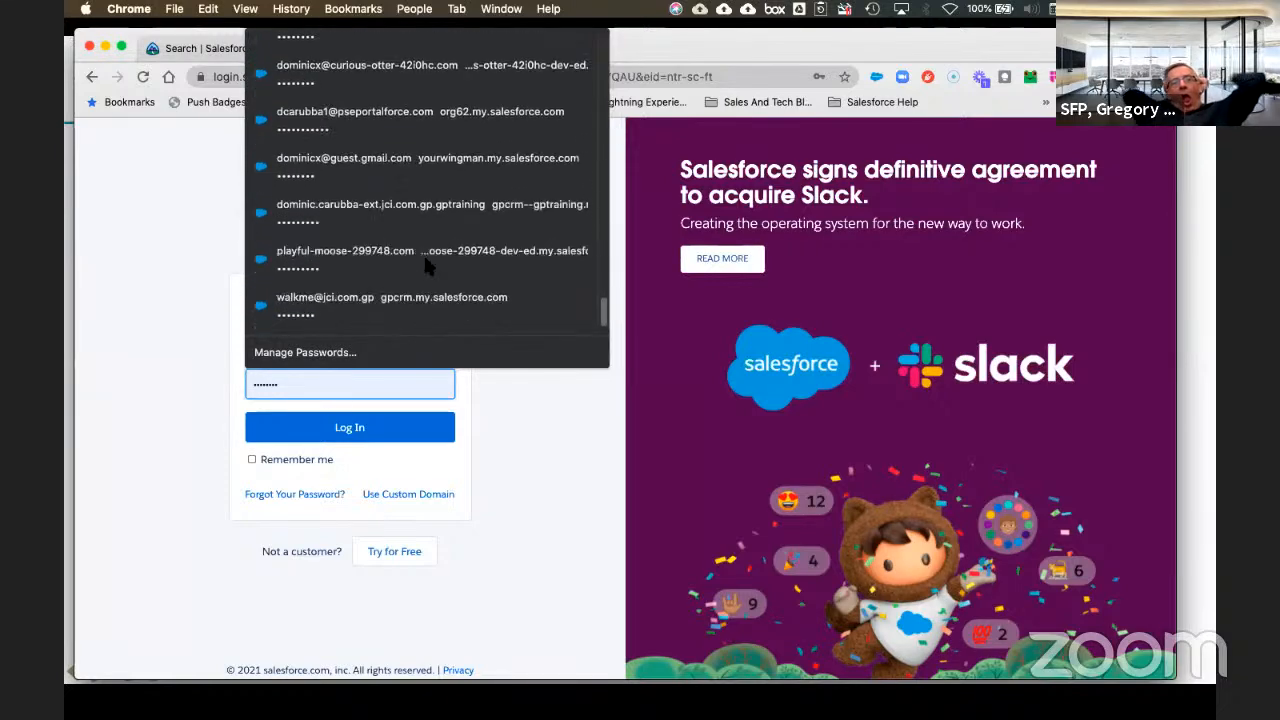
scroll(425, 265, "up", 5)
left_click(200, 350)
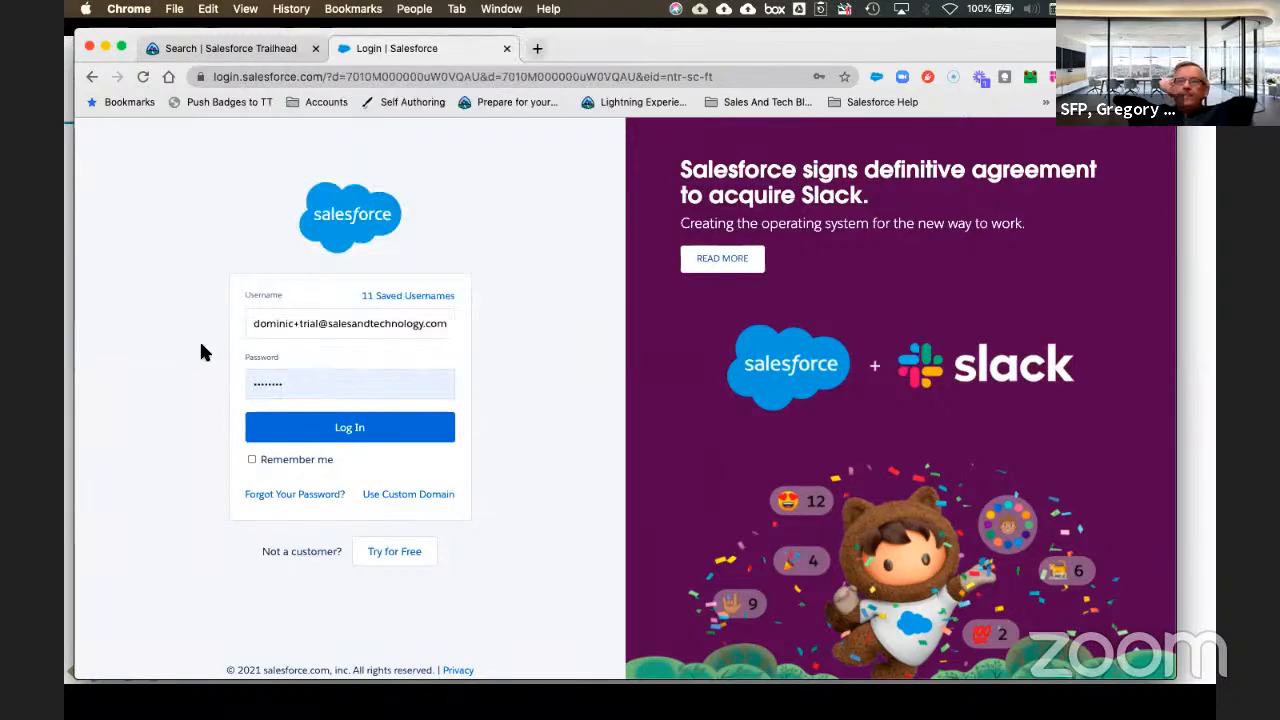
Step: Replace the autofilled password with a freshly typed one
double_click(289, 381)
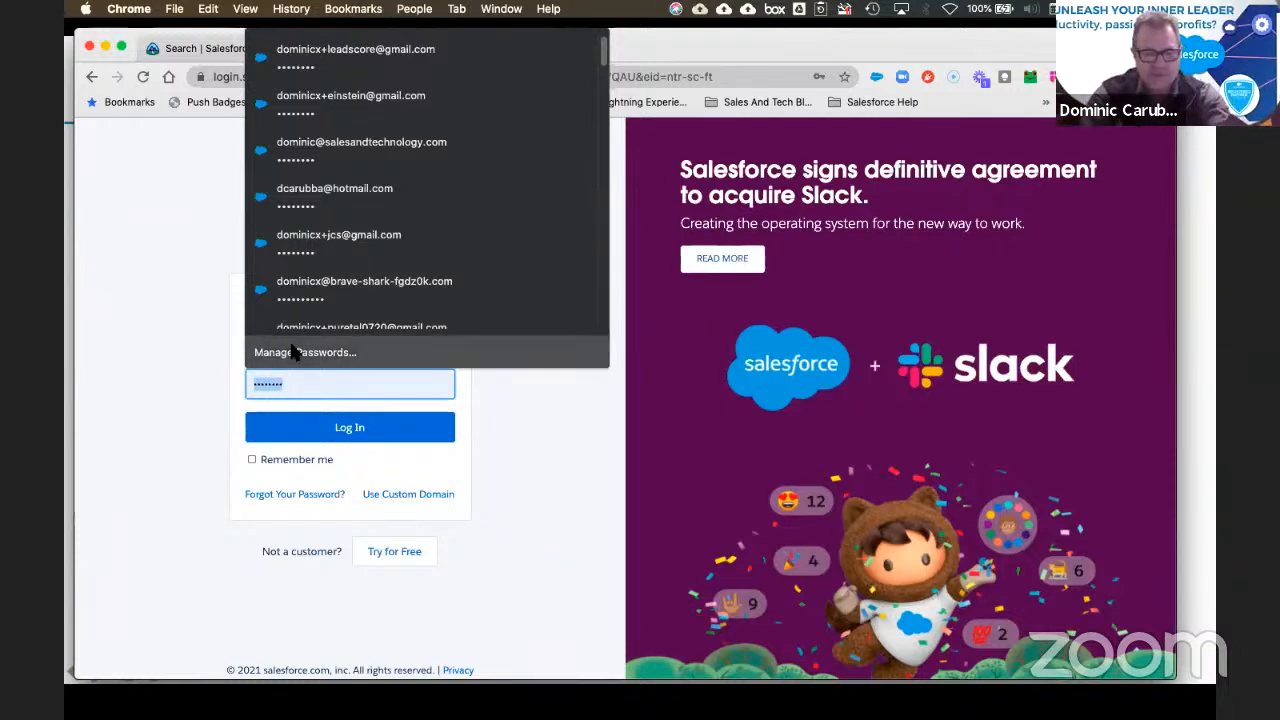
type("*******")
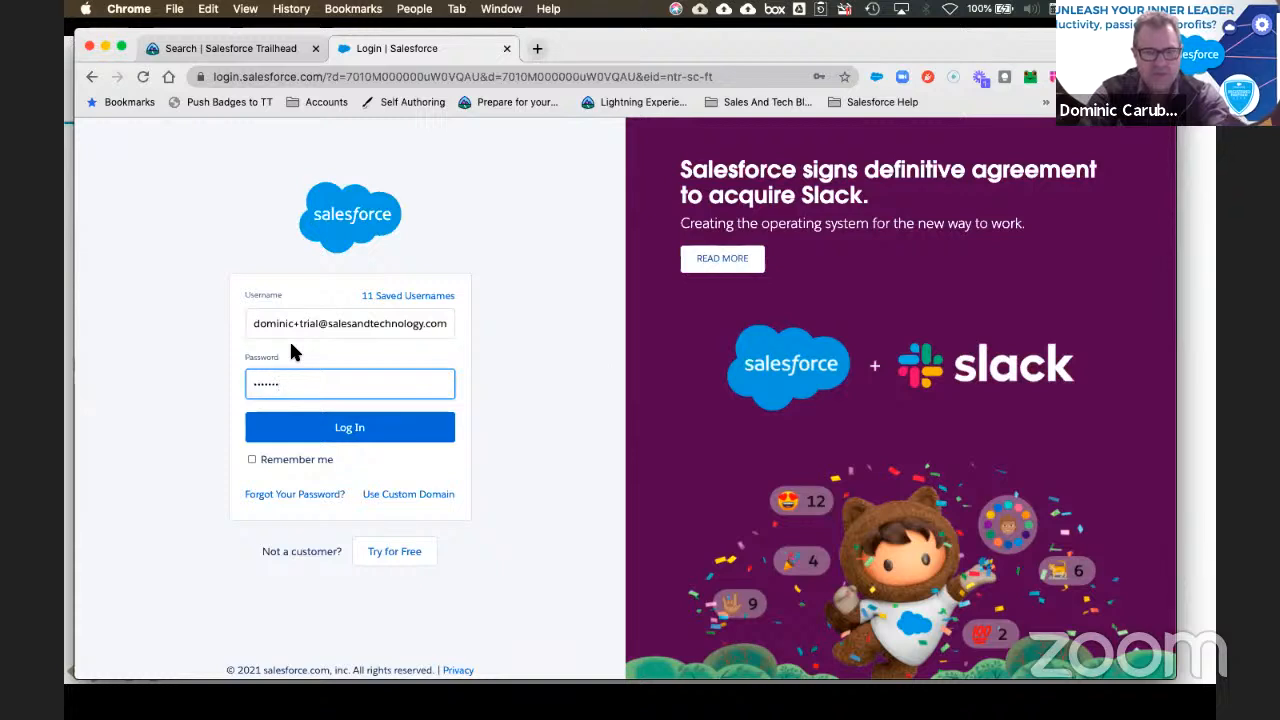
key("BackSpace")
key("BackSpace")
key("BackSpace")
key("BackSpace")
key("BackSpace")
key("BackSpace")
key("BackSpace")
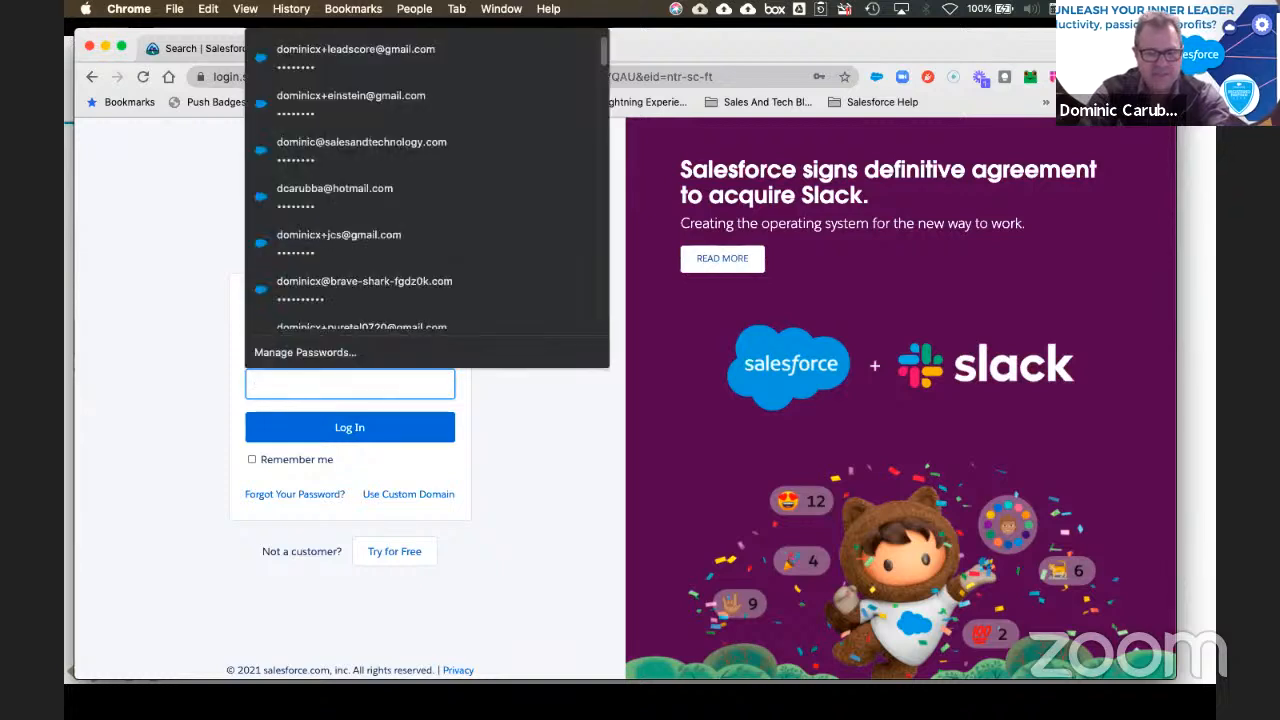
type("*******")
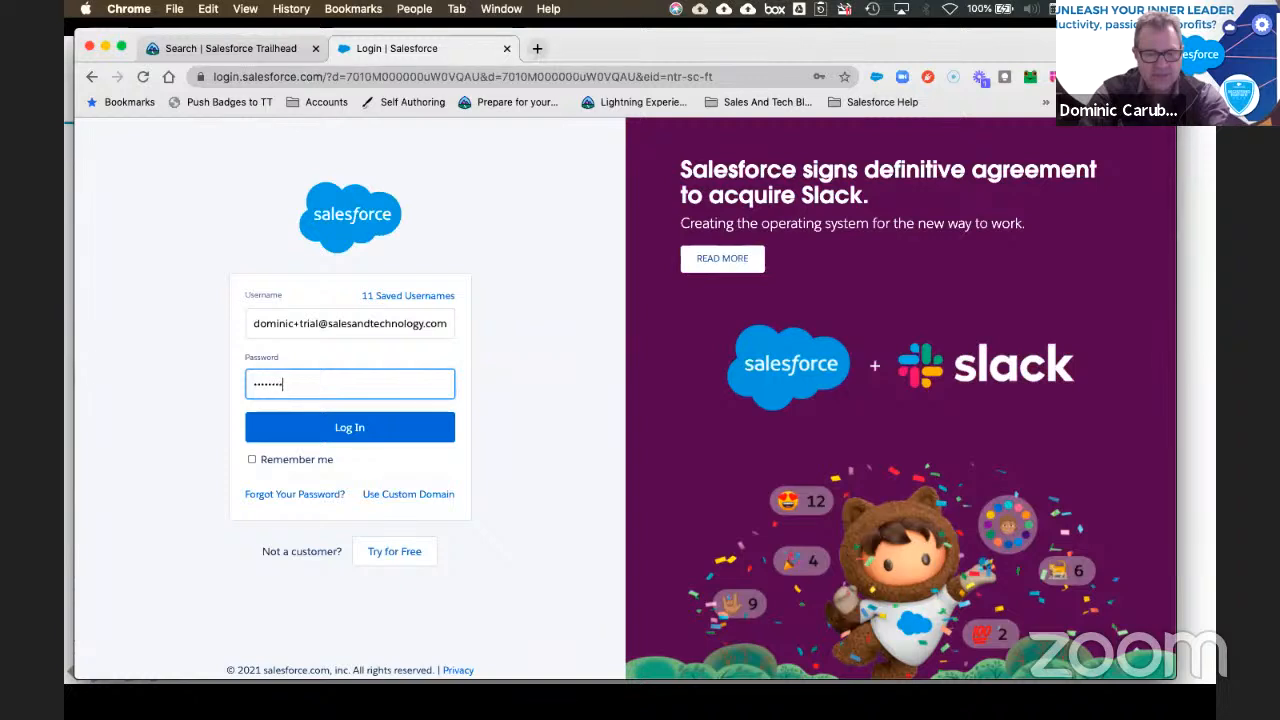
type("*")
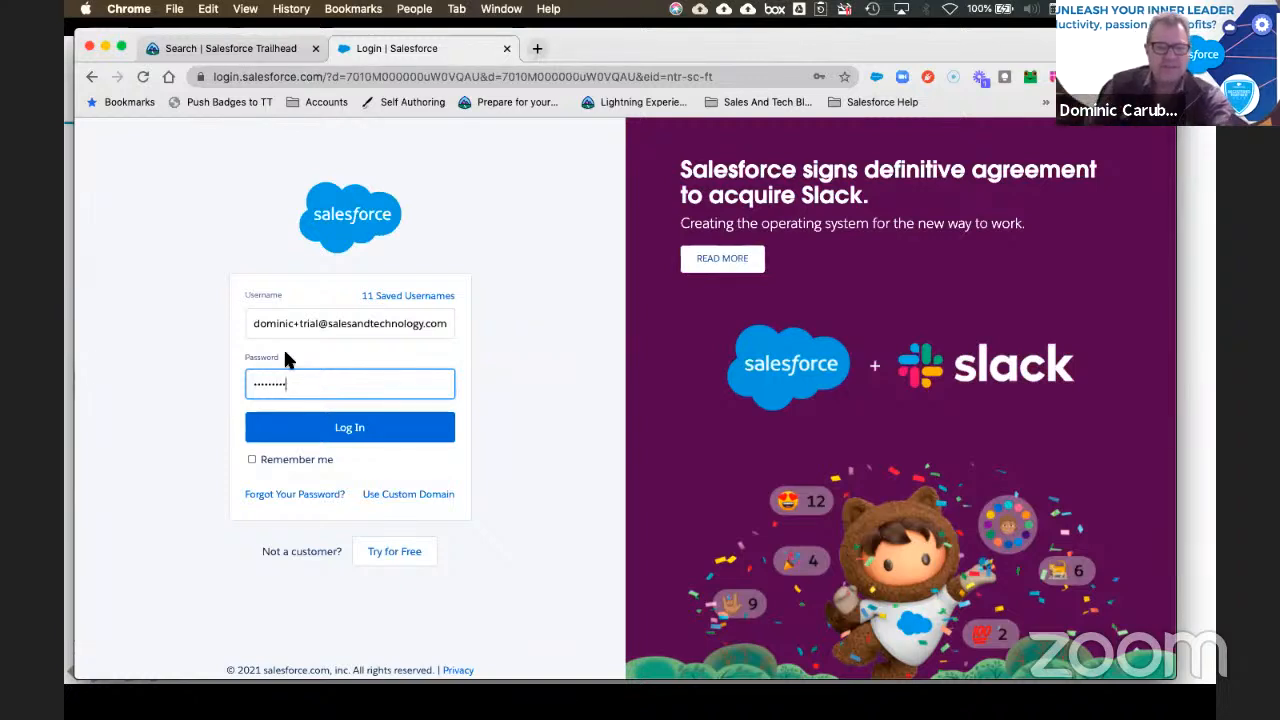
Step: Submit the entered login credentials; the login fails with a check-your-username-and-password error
left_click(350, 430)
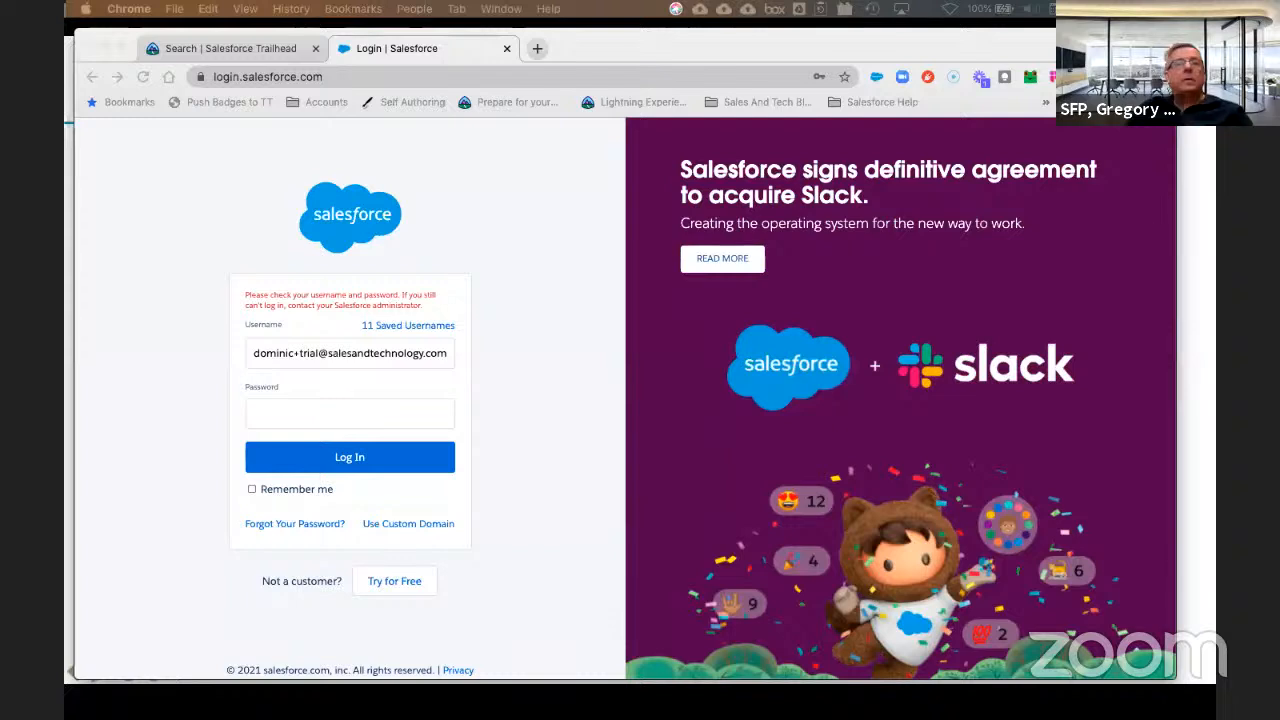
Step: Replace the username with the pasted force.com trial username
left_click(331, 354)
left_click(334, 354)
right_click(334, 353)
key("Down")
key("Down")
key("Down")
key("Down")
key("Down")
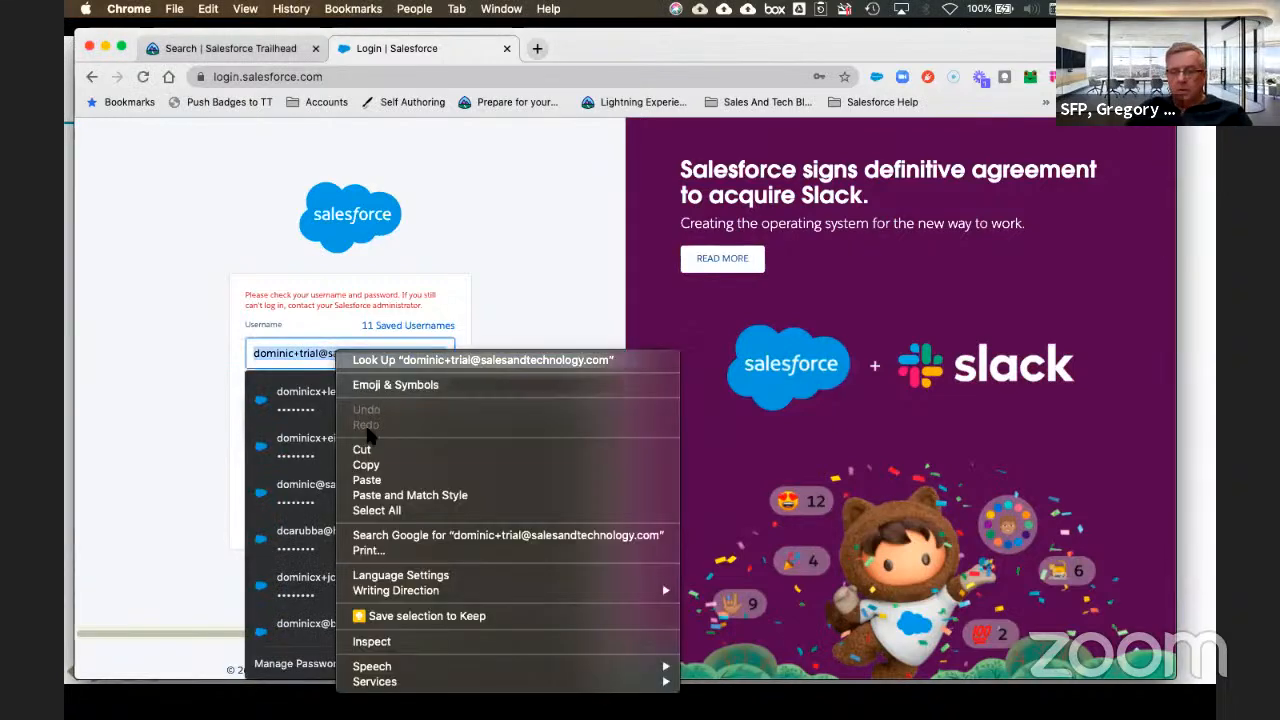
key("Return")
Step: Enter the account password, log in, and dismiss the save-login prompt
left_click(300, 409)
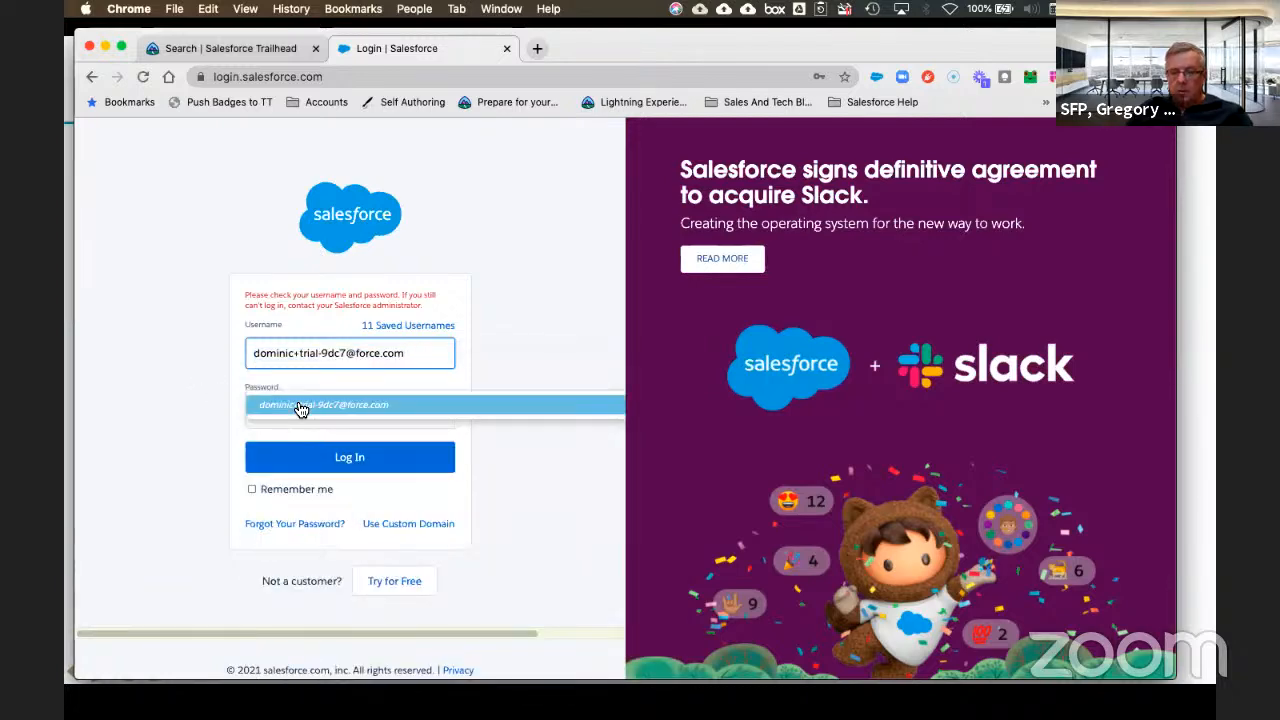
left_click(290, 403)
left_click(278, 411)
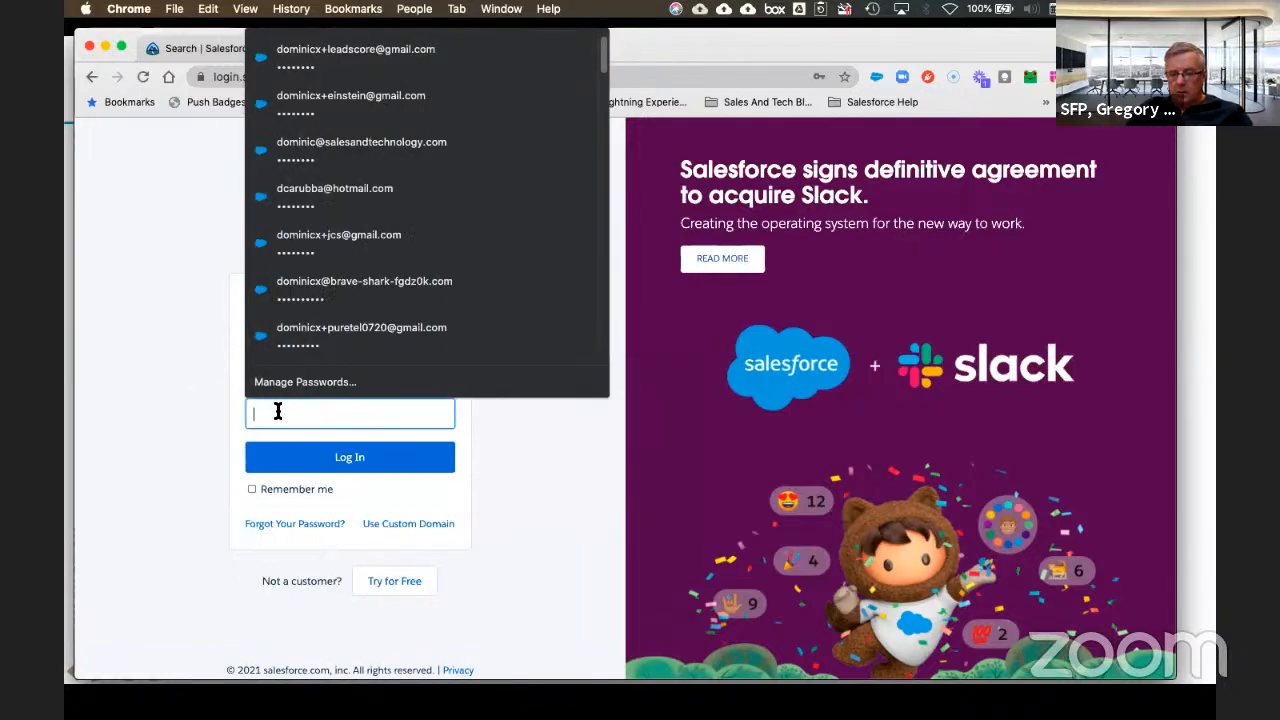
type("••••••••")
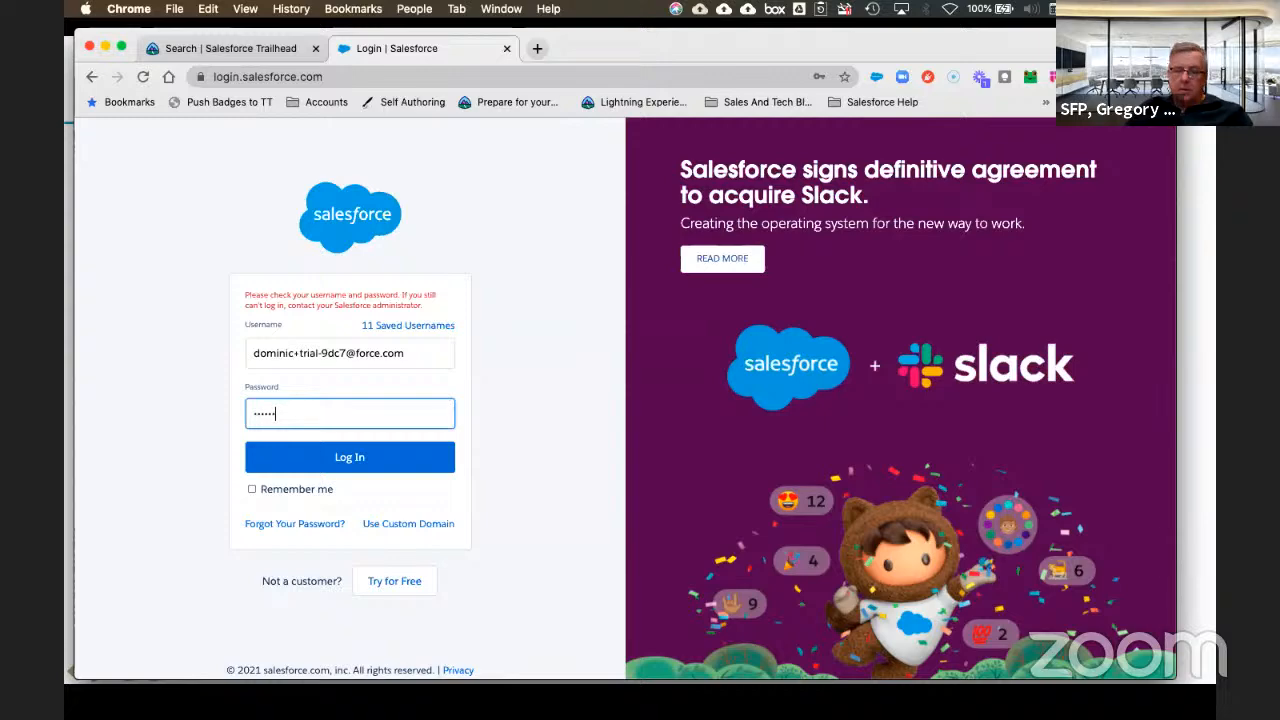
left_click(362, 462)
left_click(580, 518)
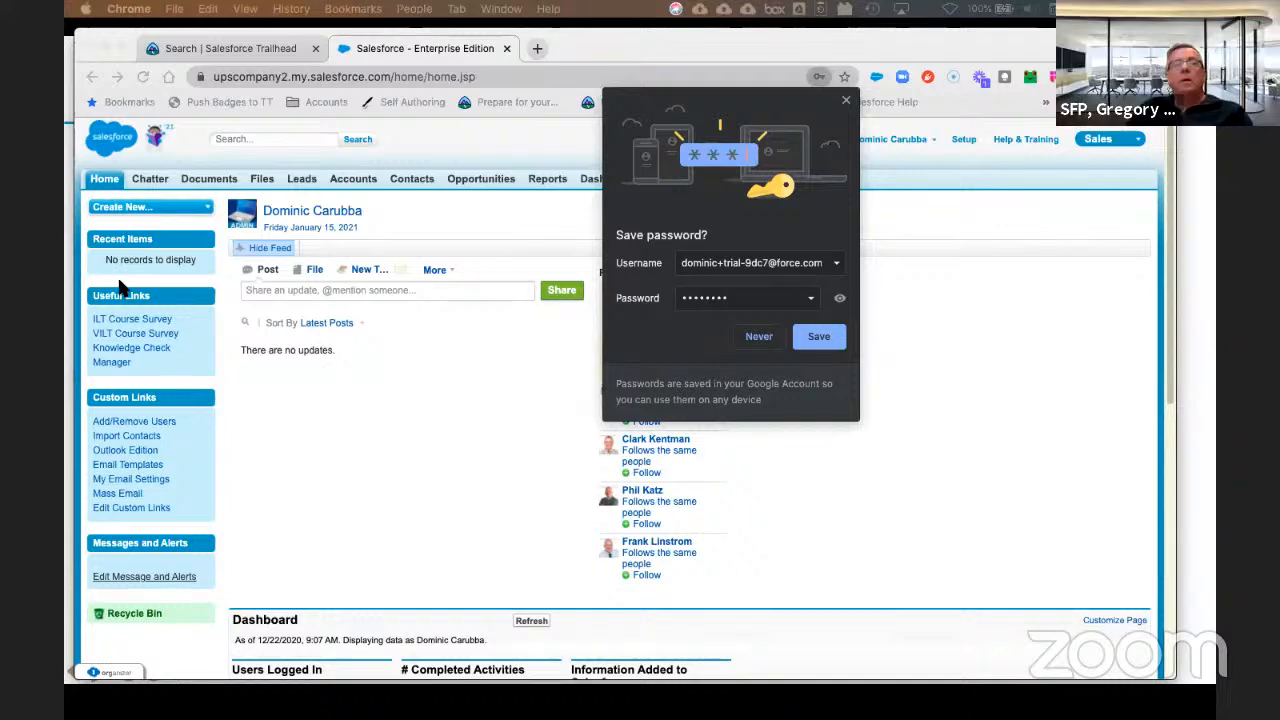
Step: Save the login in Chrome and close the compromised-passwords warning
left_click(818, 335)
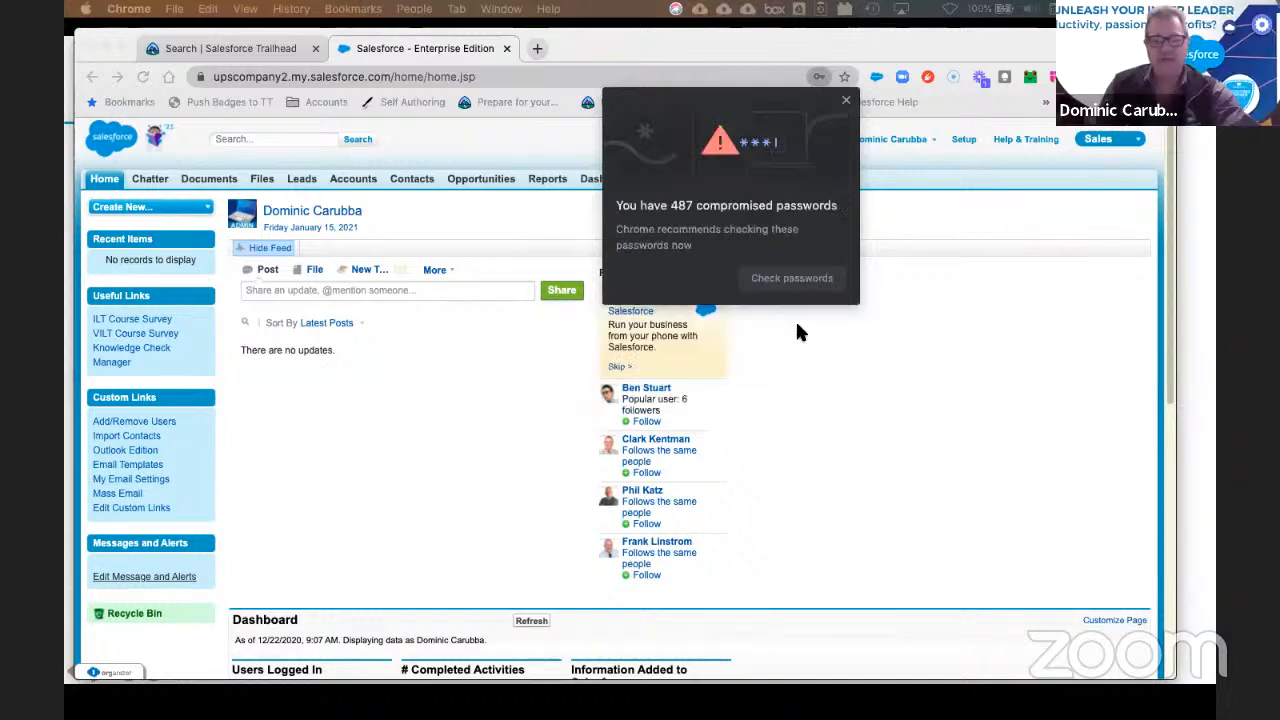
left_click(956, 296)
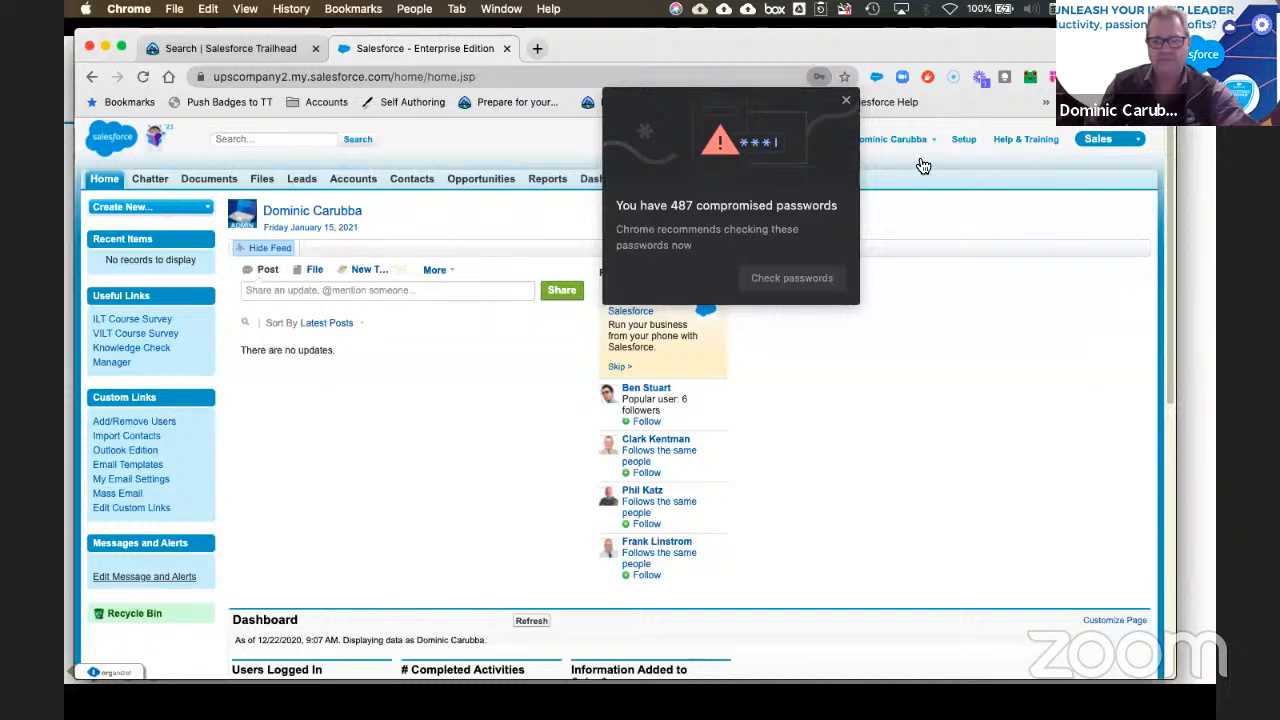
left_click(846, 104)
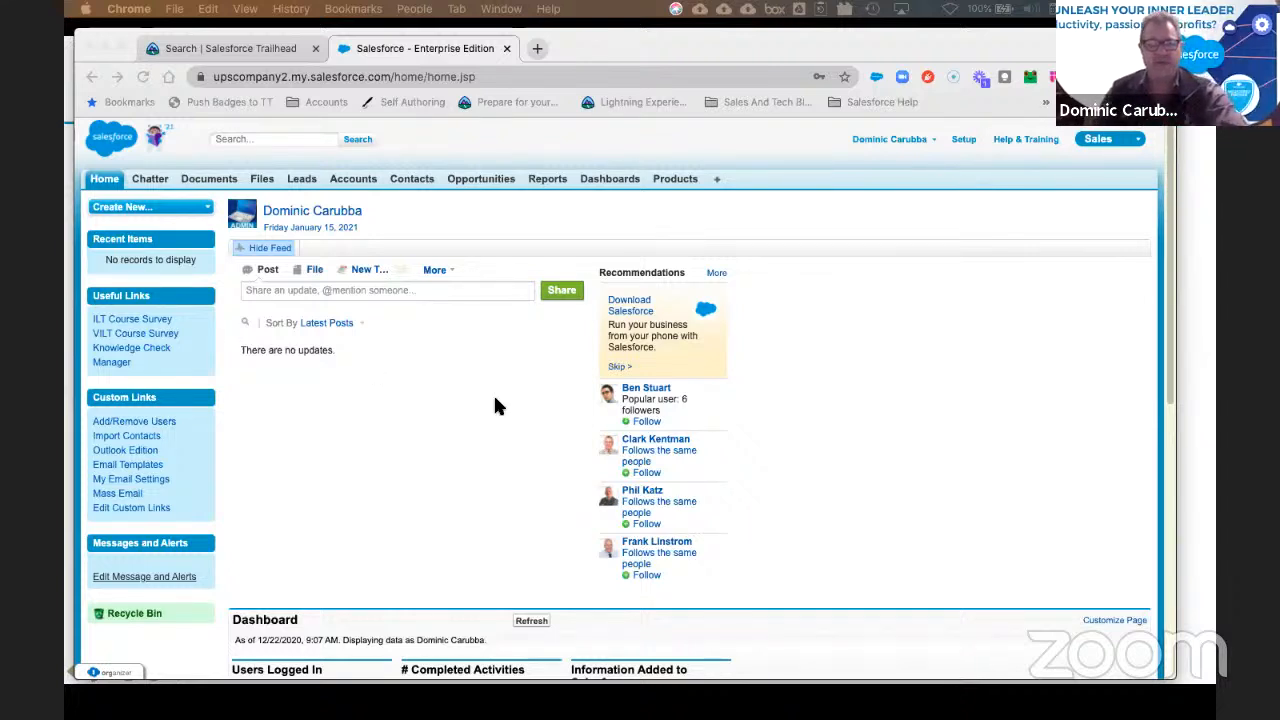
Step: From Setup, launch the Lightning Experience Transition Assistant and open the Discover Phase steps
left_click(965, 142)
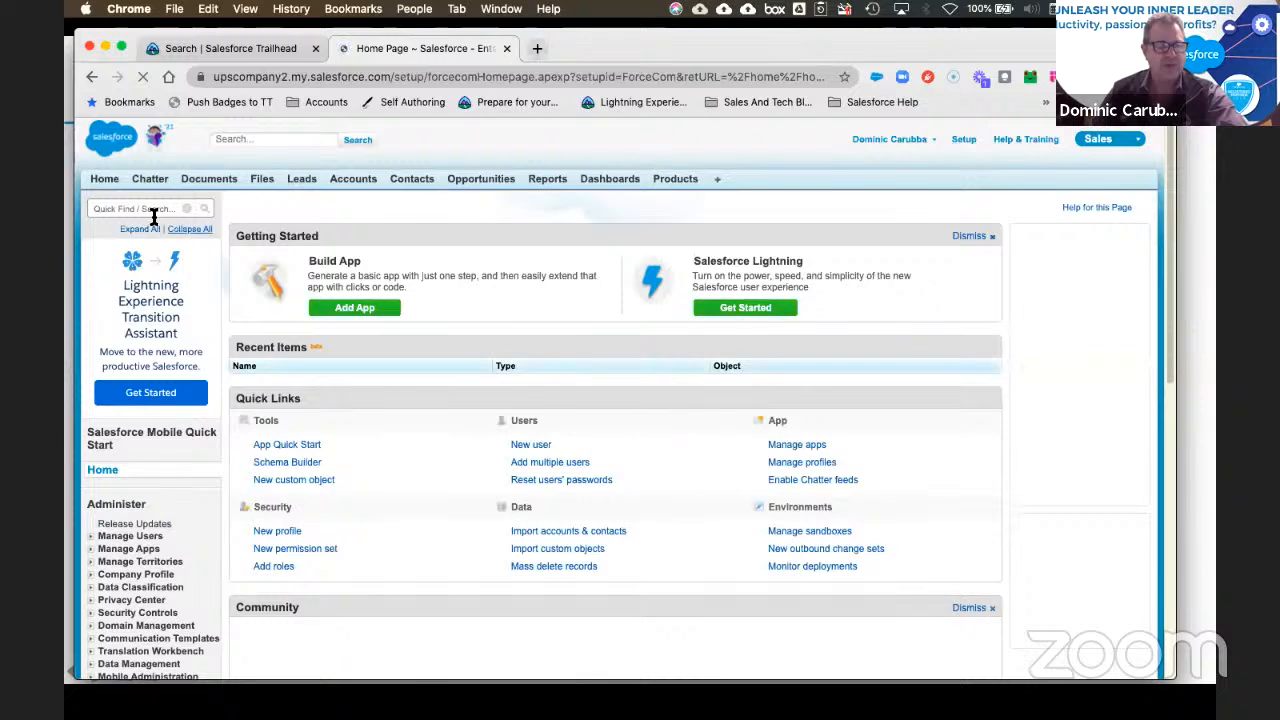
left_click(122, 208)
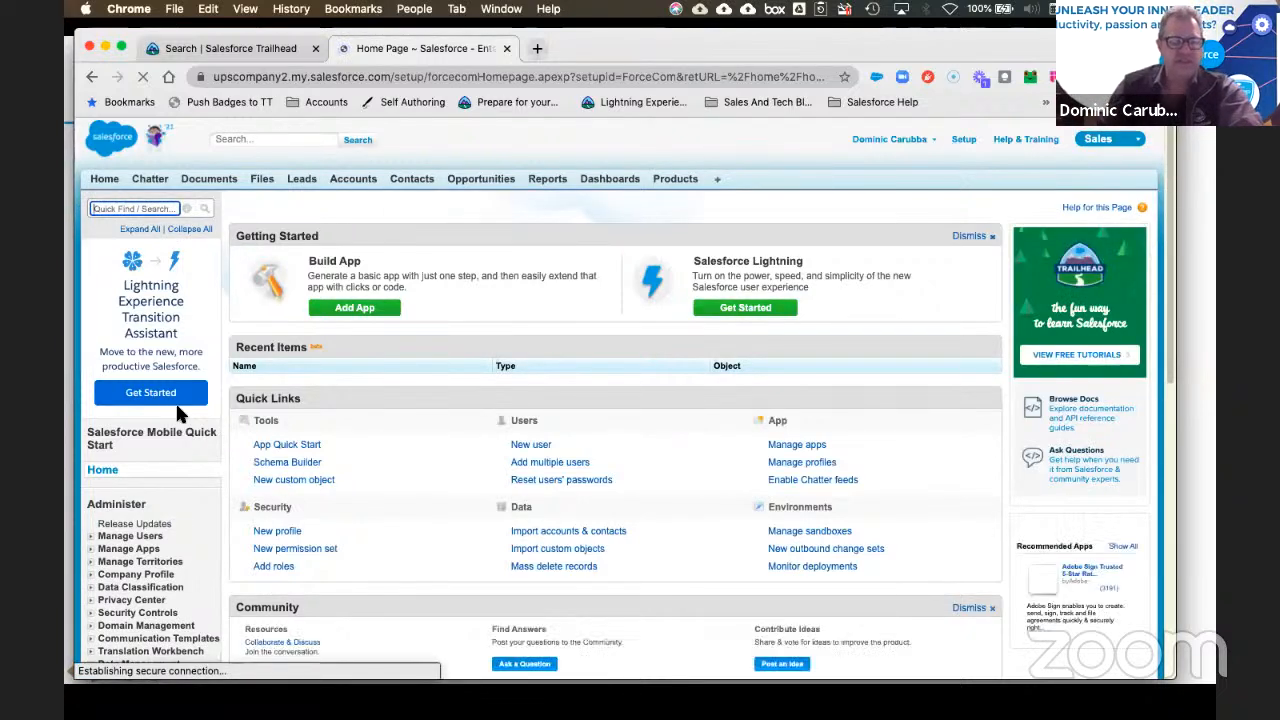
left_click(148, 395)
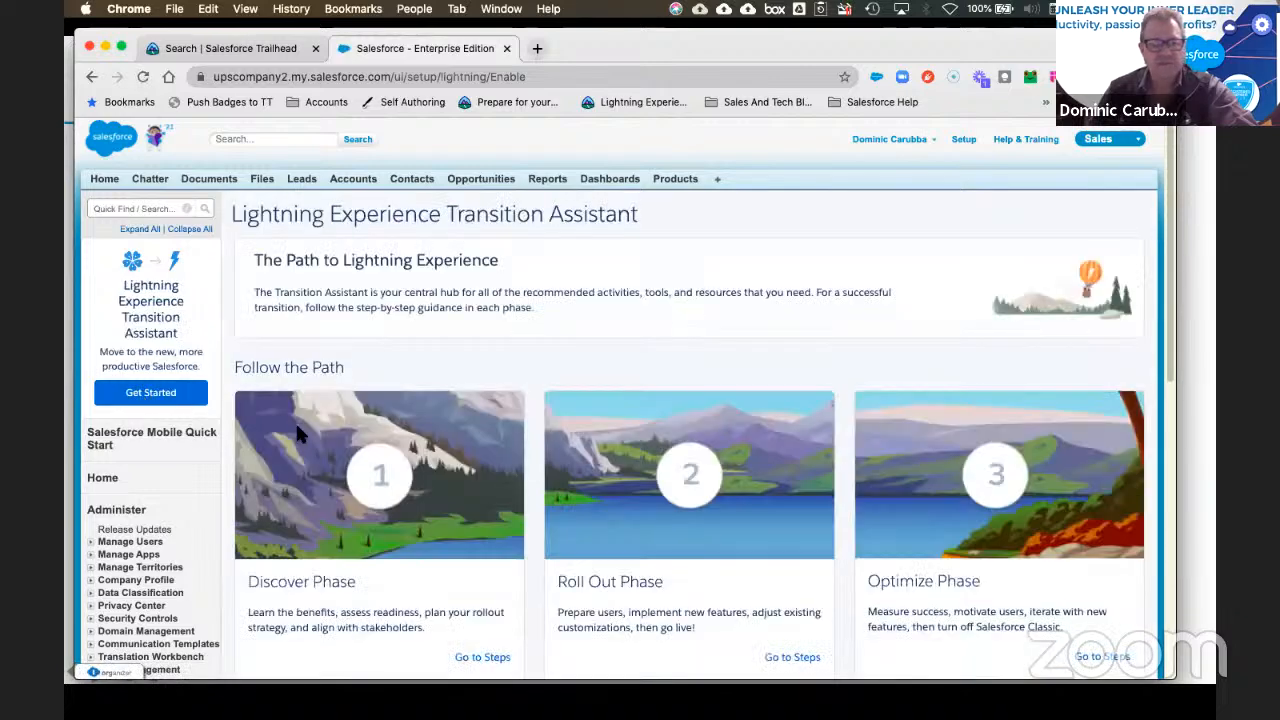
scroll(465, 440, "down", 5)
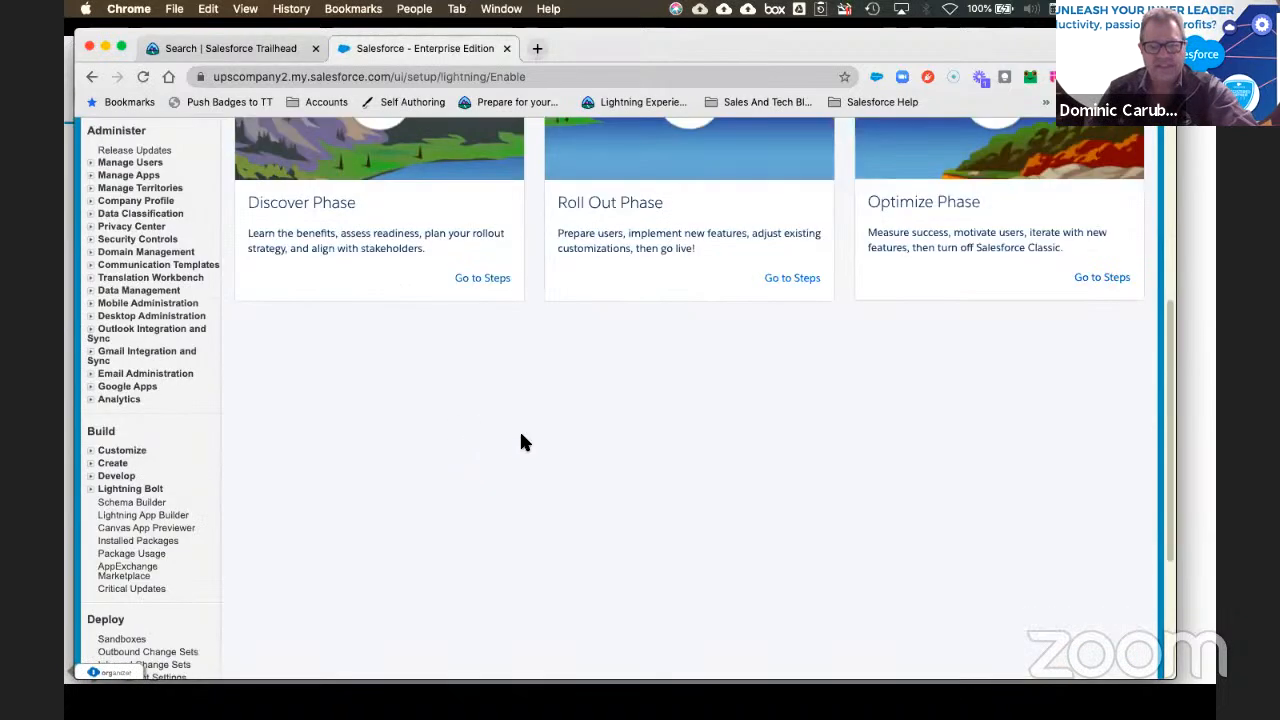
scroll(631, 352, "up", 5)
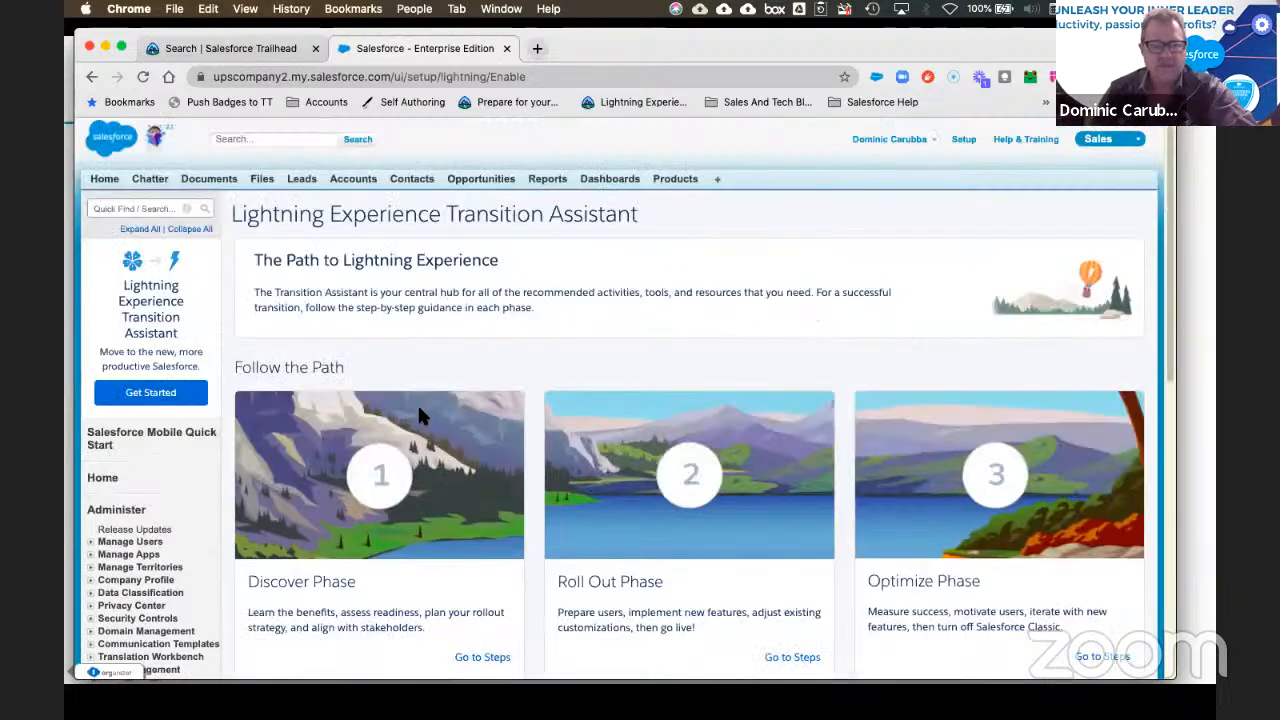
scroll(390, 477, "down", 2)
left_click(483, 535)
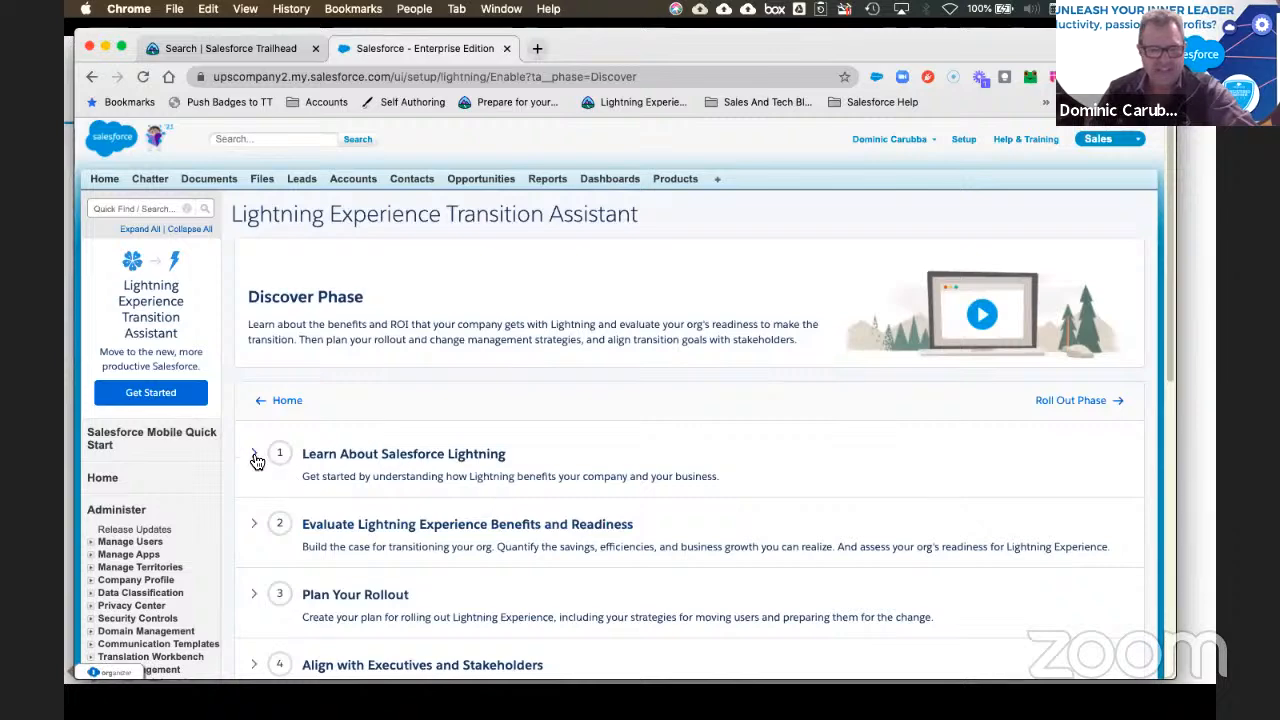
Step: Expand each Discover Phase step, from Learn About Salesforce Lightning to Evaluate Readiness
left_click(253, 455)
scroll(446, 452, "down", 5)
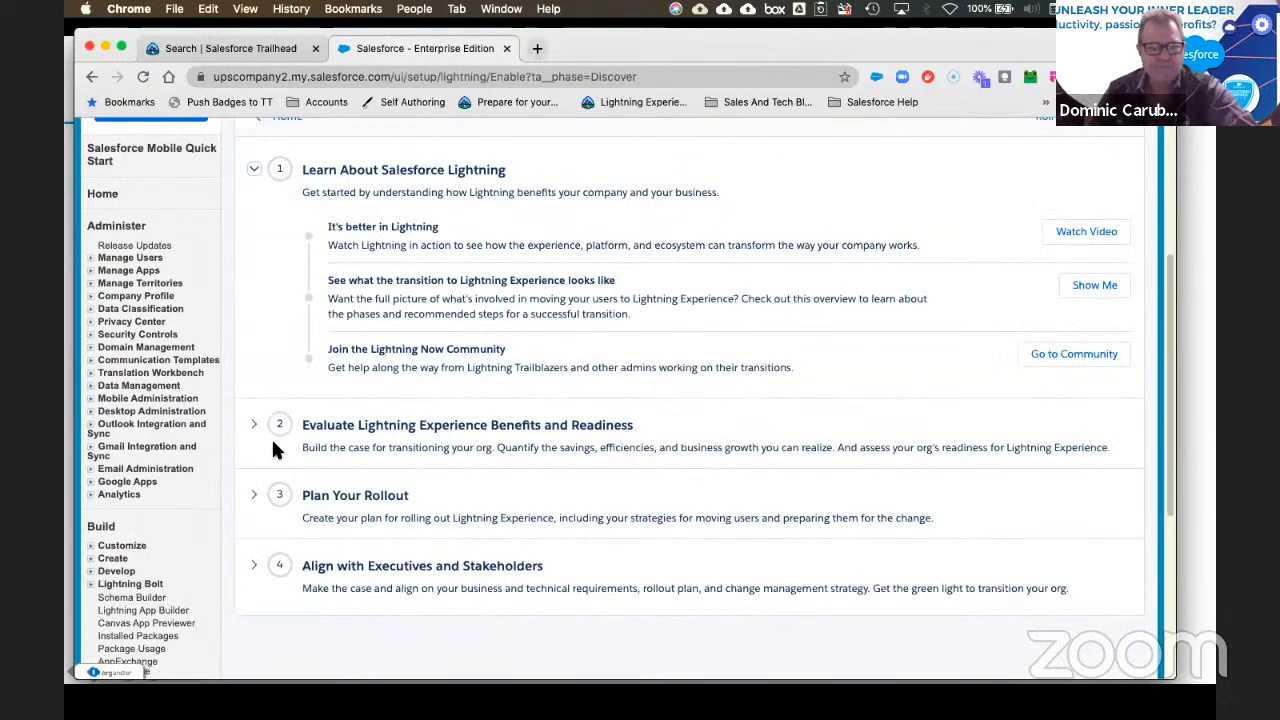
left_click(255, 568)
scroll(523, 535, "down", 4)
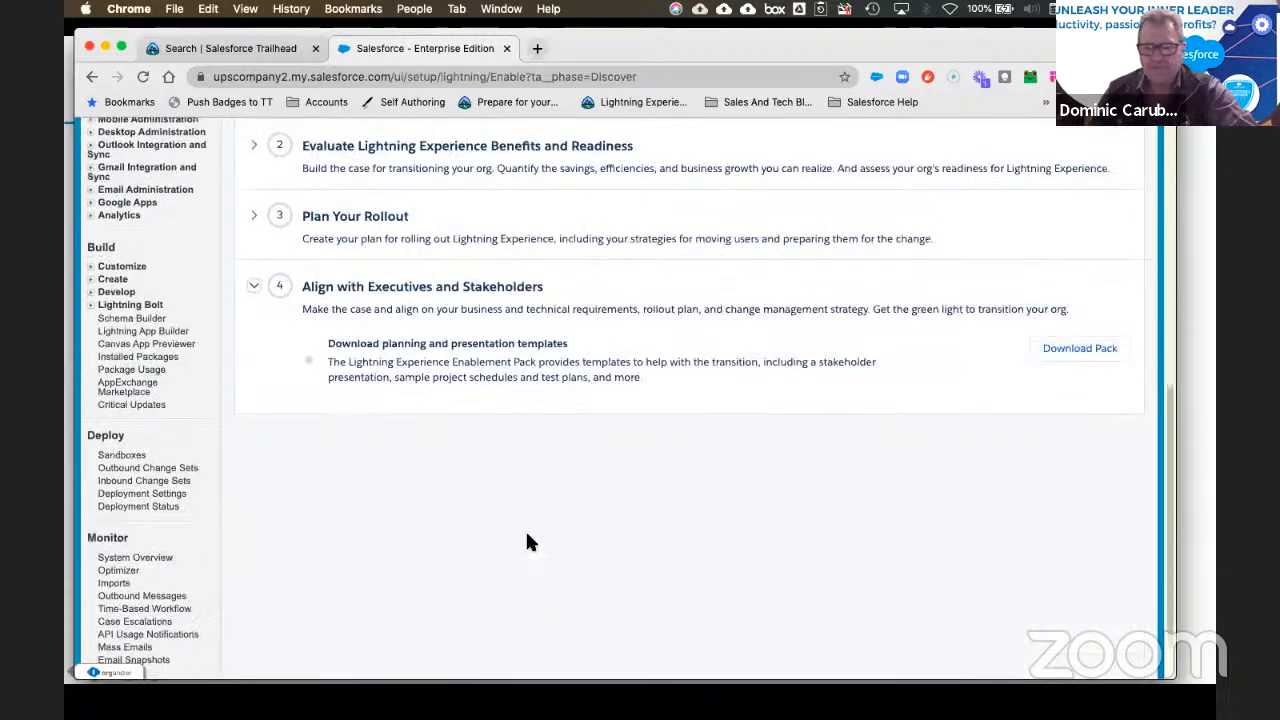
left_click(255, 264)
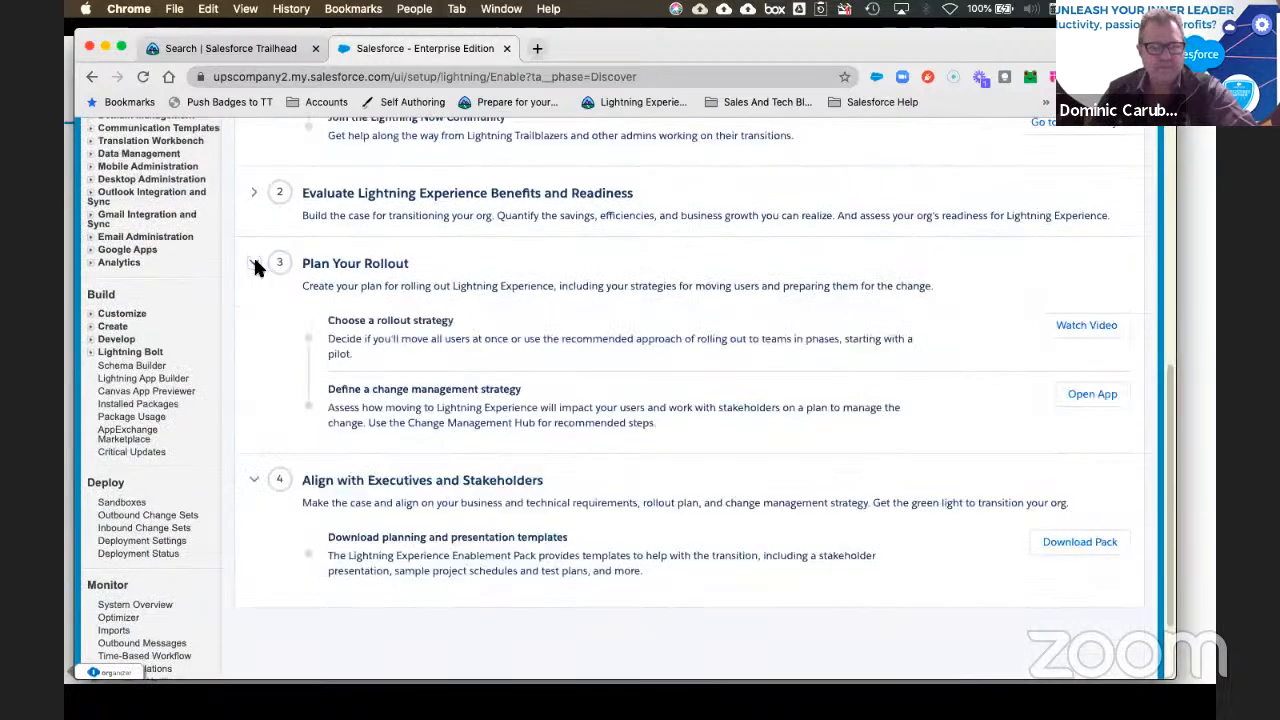
scroll(305, 317, "up", 2)
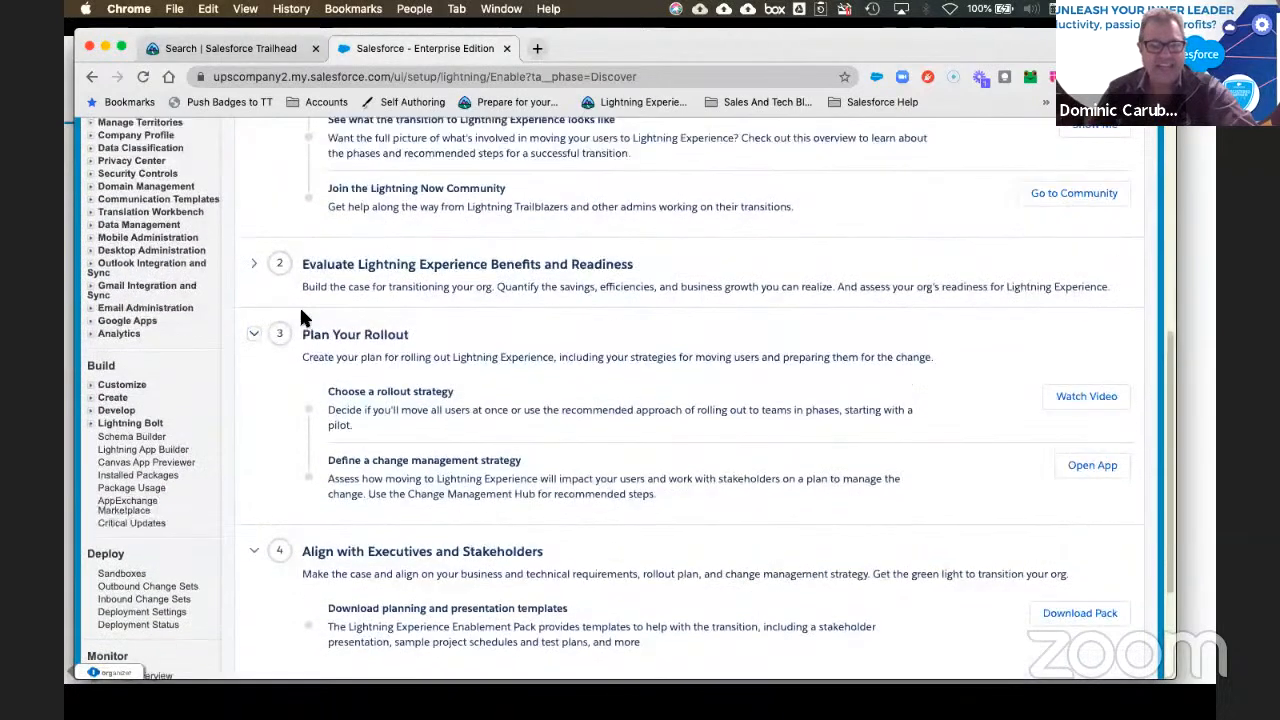
left_click(256, 266)
scroll(895, 352, "up", 8)
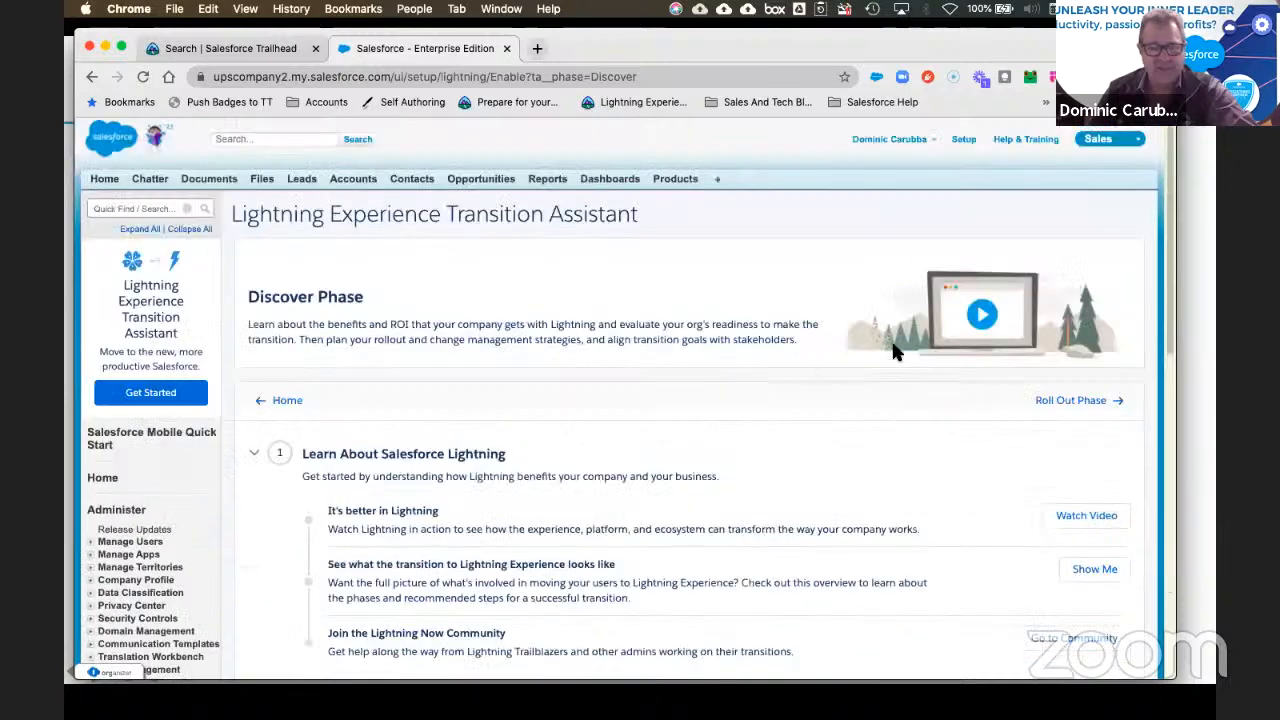
Step: Return to the Transition Assistant overview and open the Optimize Phase steps
left_click(280, 400)
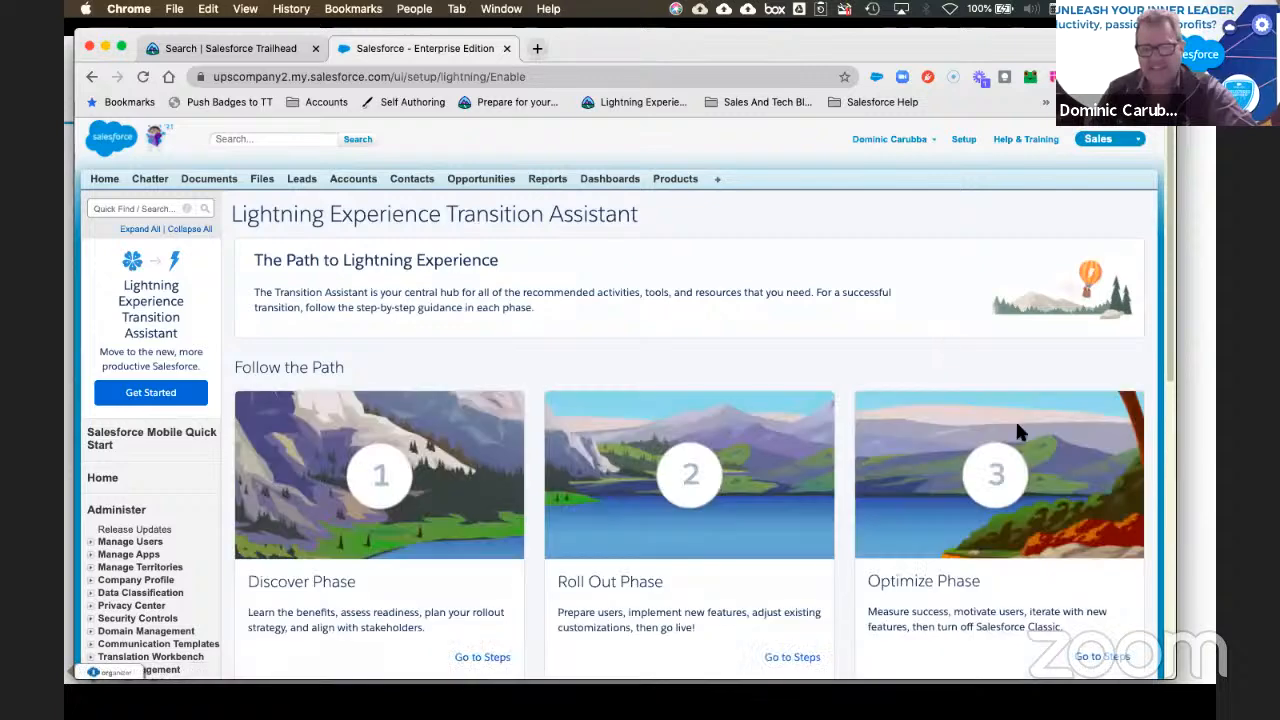
scroll(1100, 590, "down", 1)
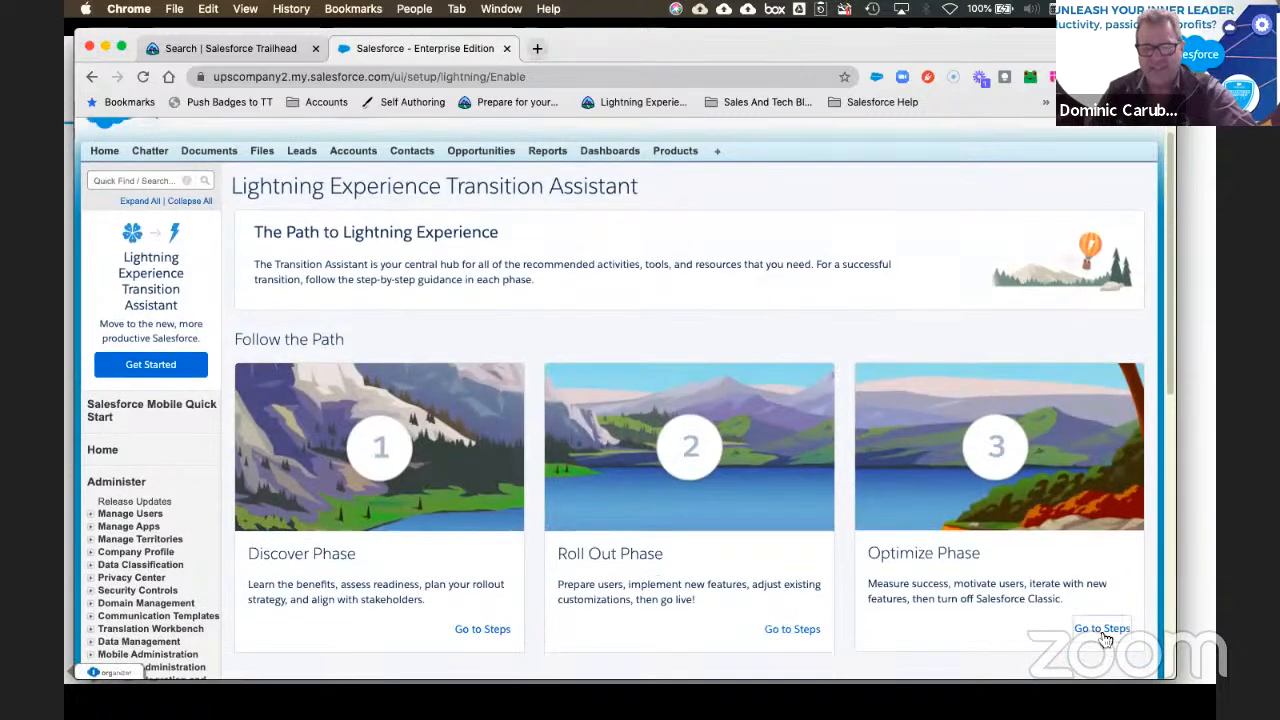
left_click(1103, 630)
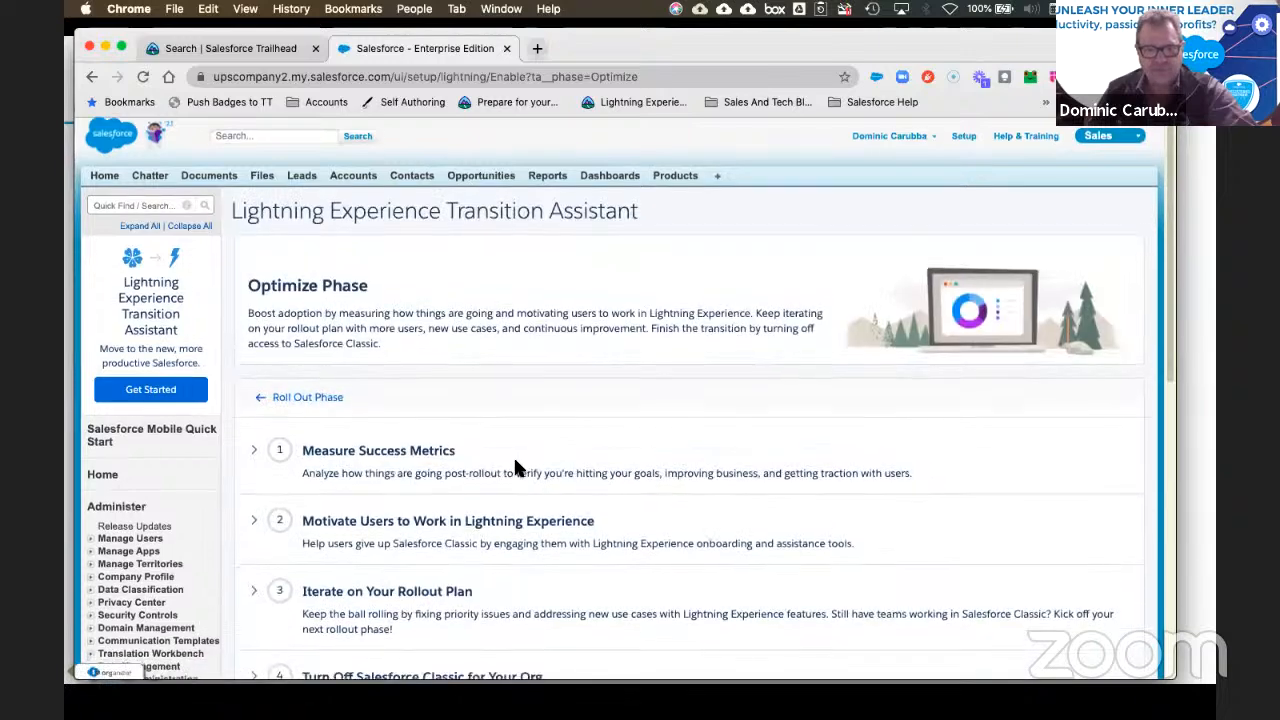
scroll(513, 463, "down", 3)
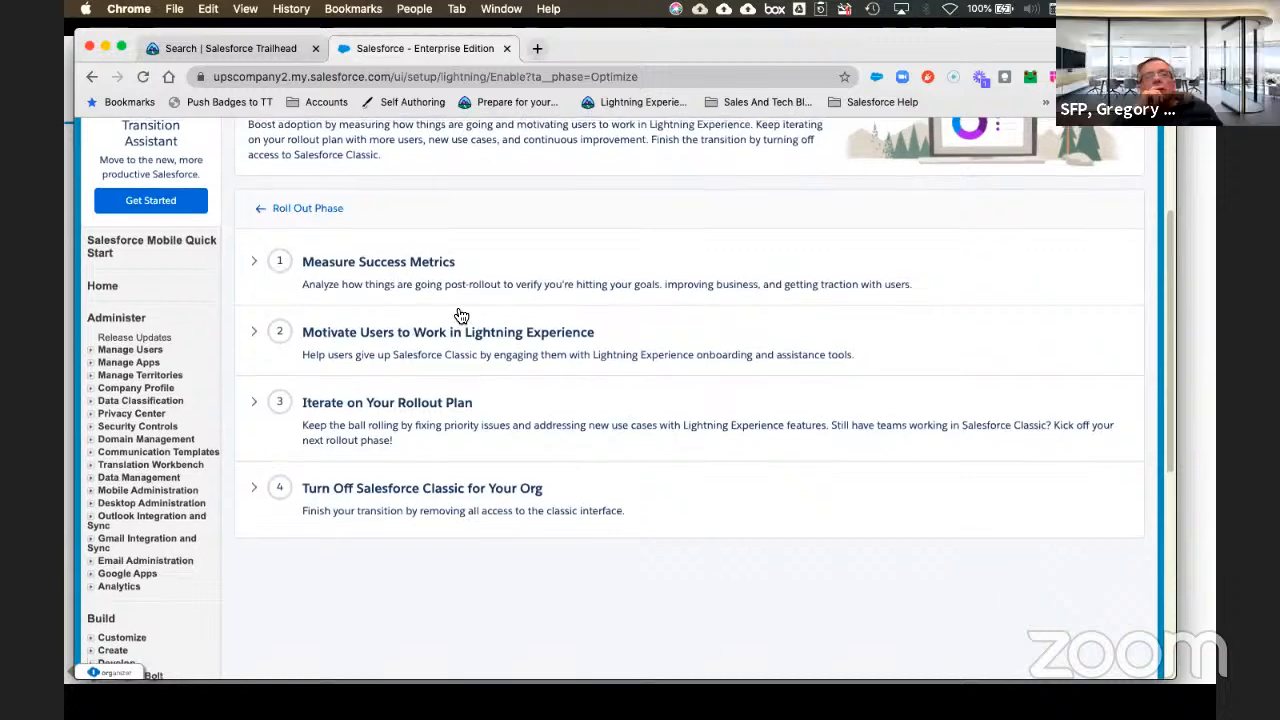
Step: Navigate back to the overview and open the Roll Out Phase steps
left_click(326, 209)
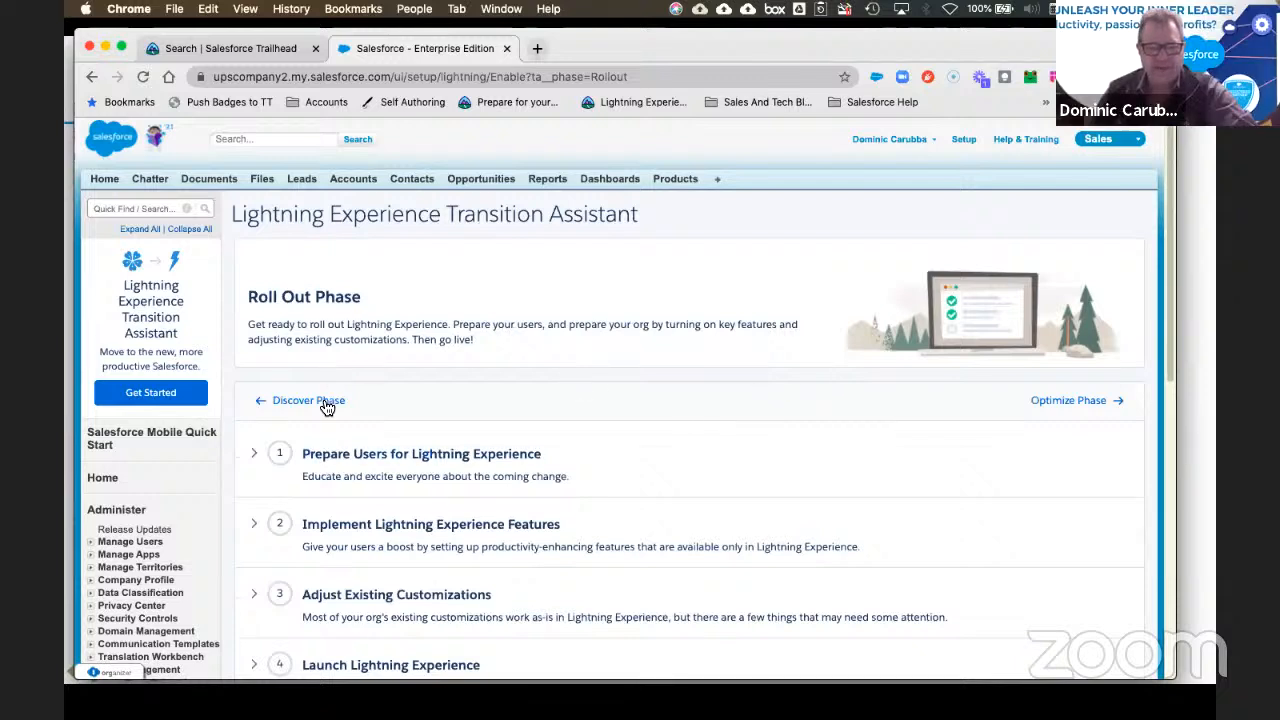
left_click(336, 404)
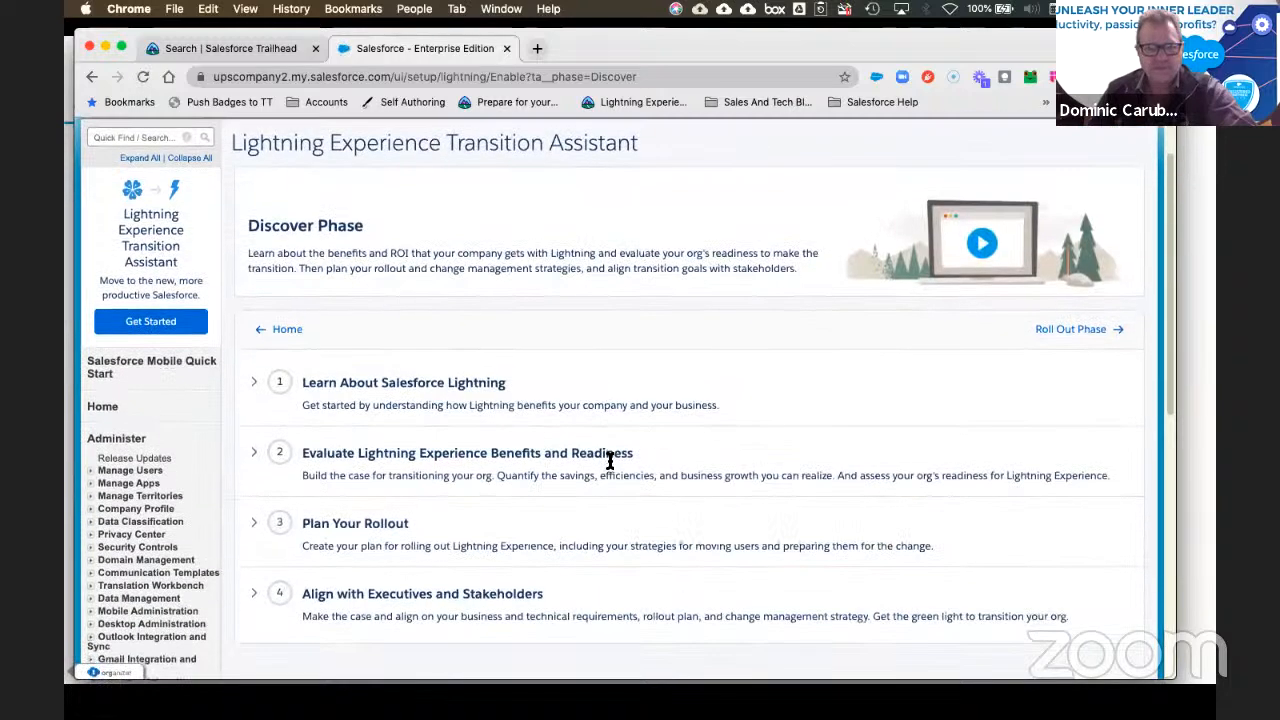
scroll(594, 463, "down", 3)
scroll(288, 286, "up", 1)
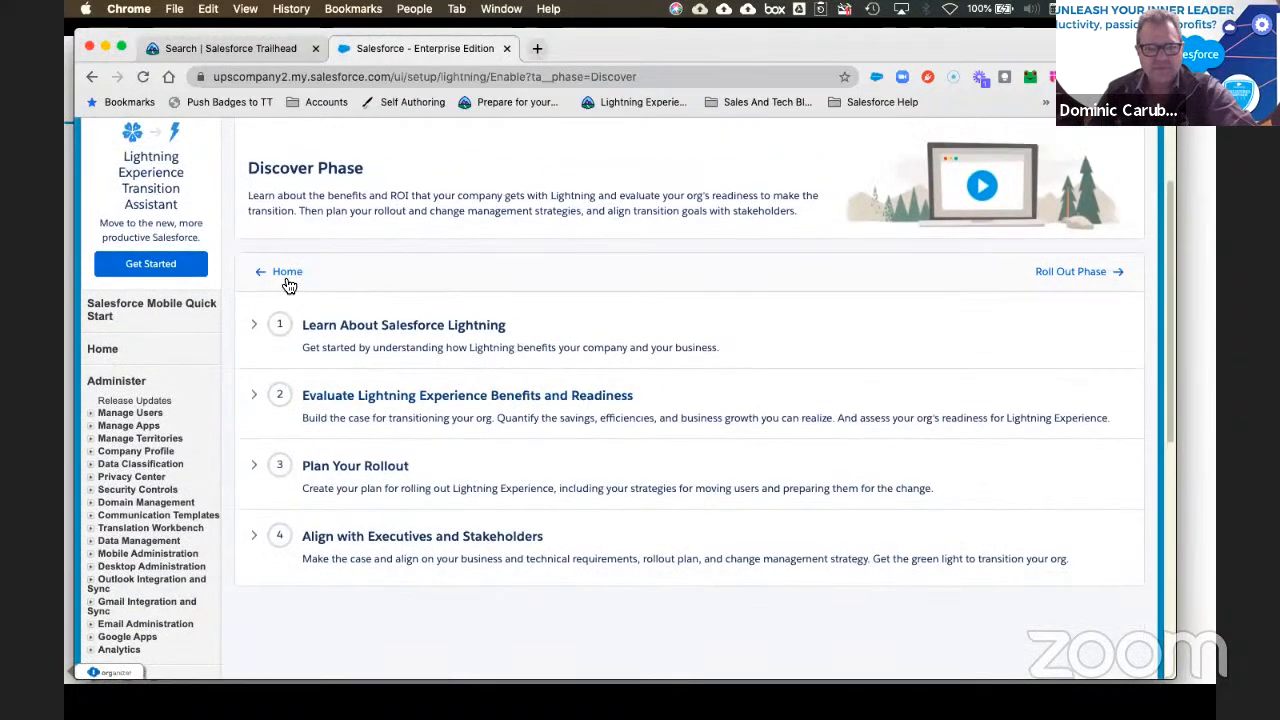
left_click(285, 274)
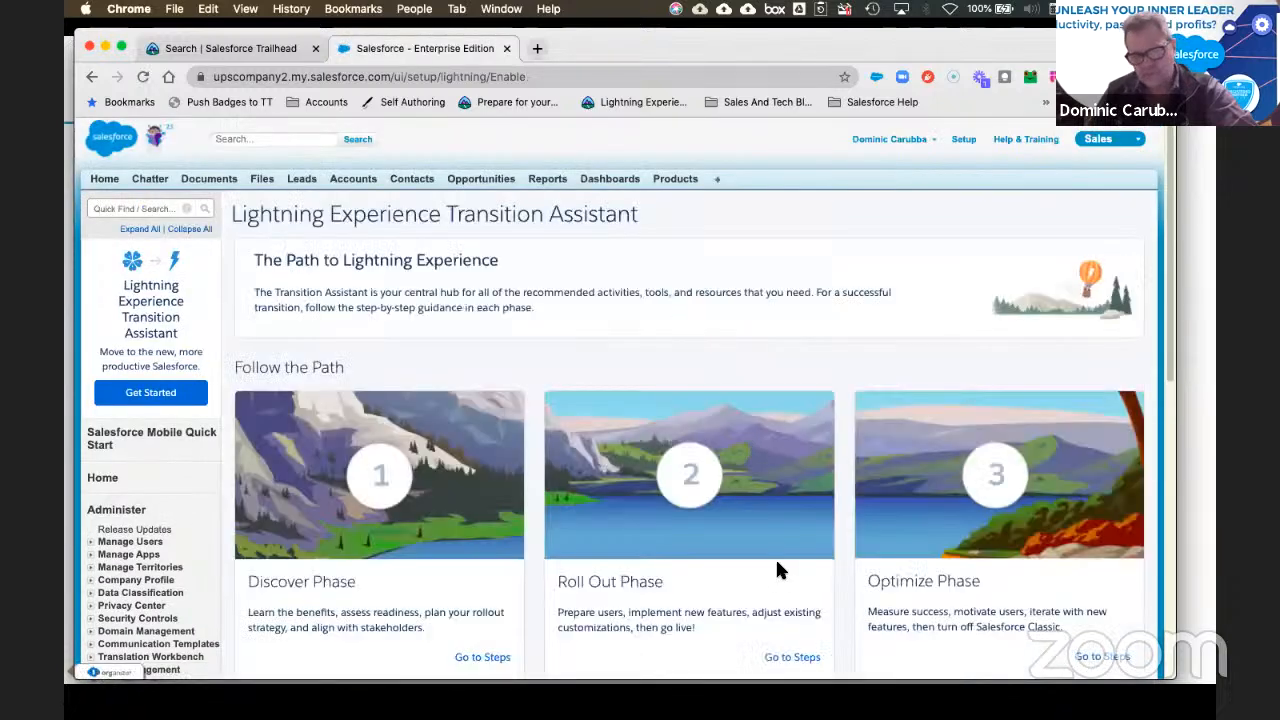
scroll(780, 560, "down", 2)
left_click(800, 553)
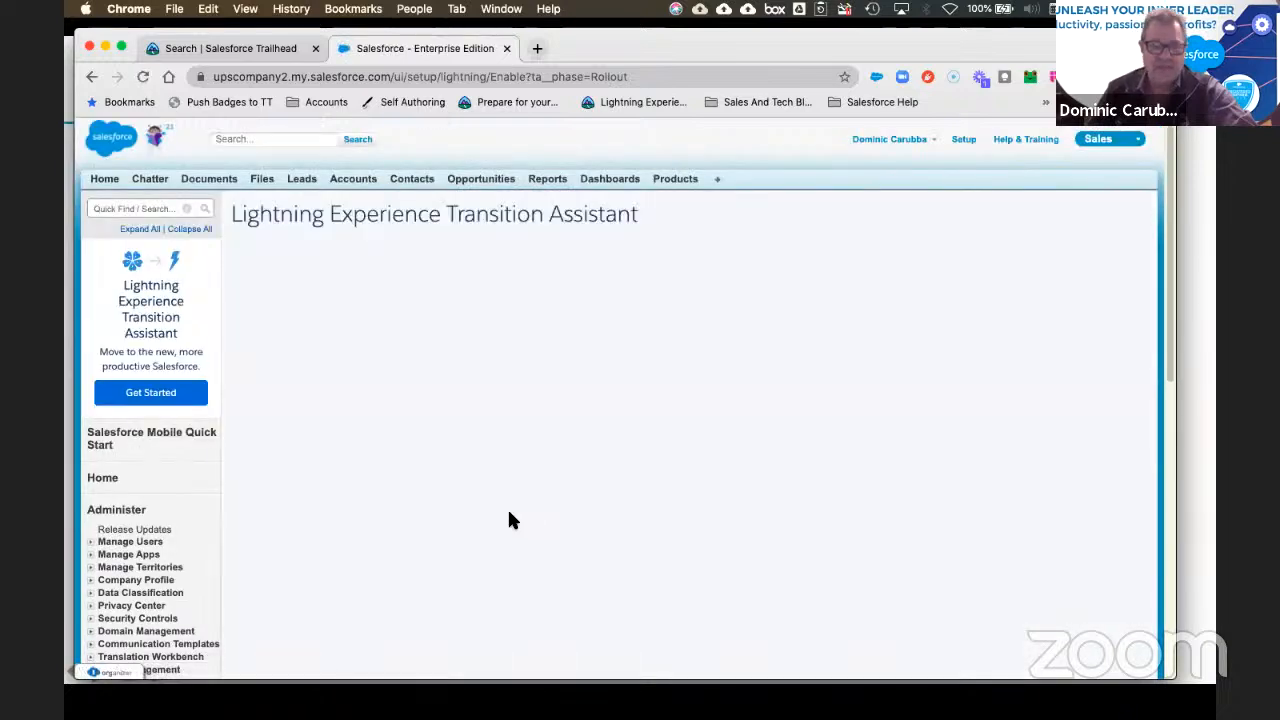
scroll(507, 507, "down", 2)
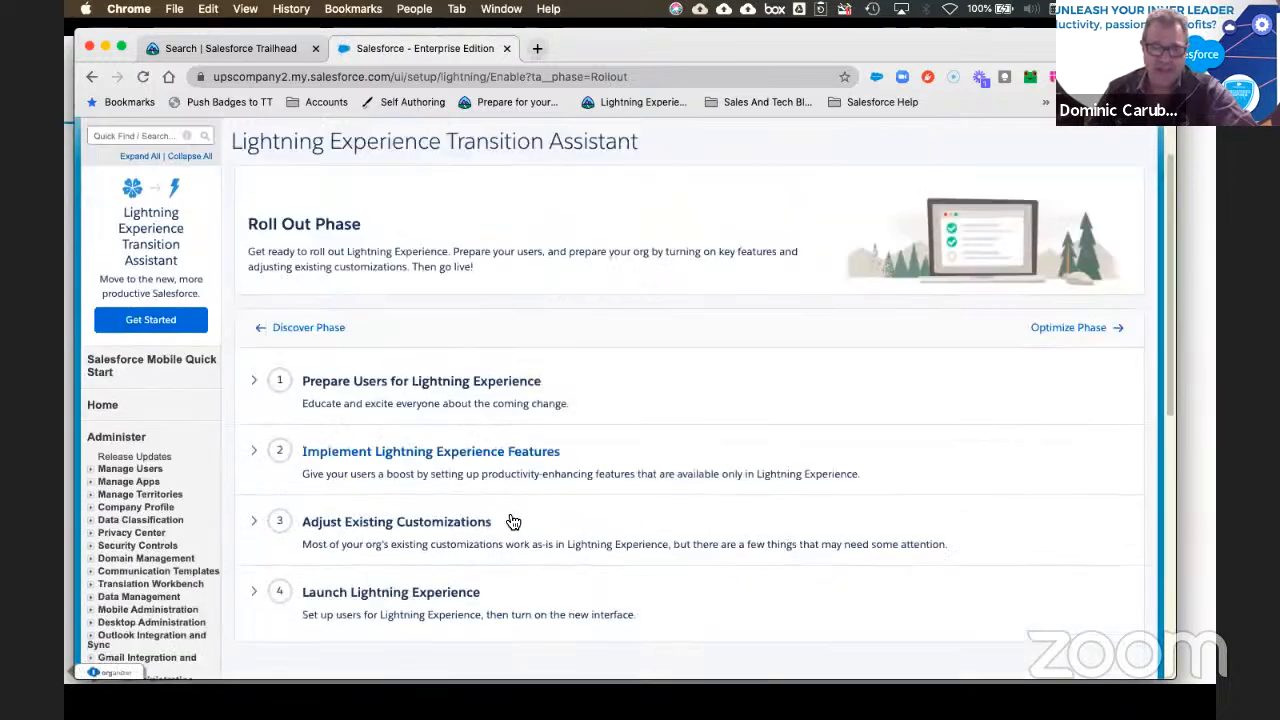
Step: Expand the Prepare Users and Implement Lightning Experience Features steps of the Roll Out Phase
left_click(256, 387)
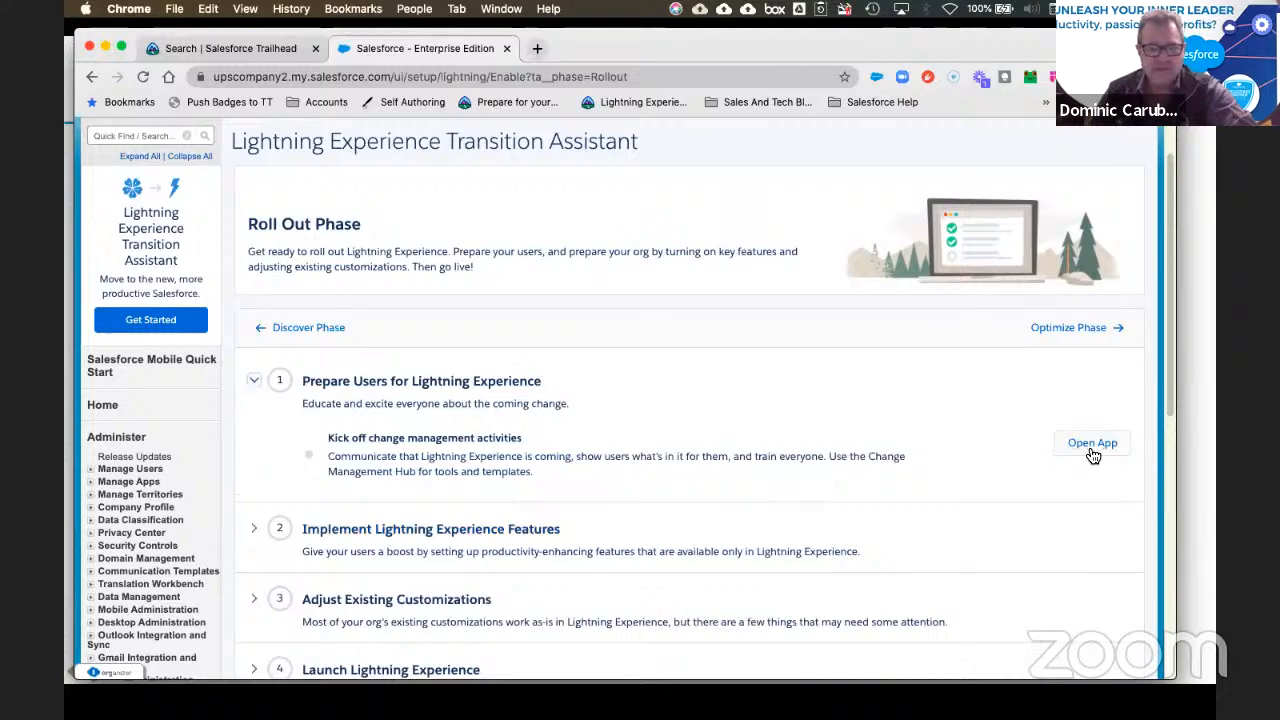
scroll(727, 450, "down", 5)
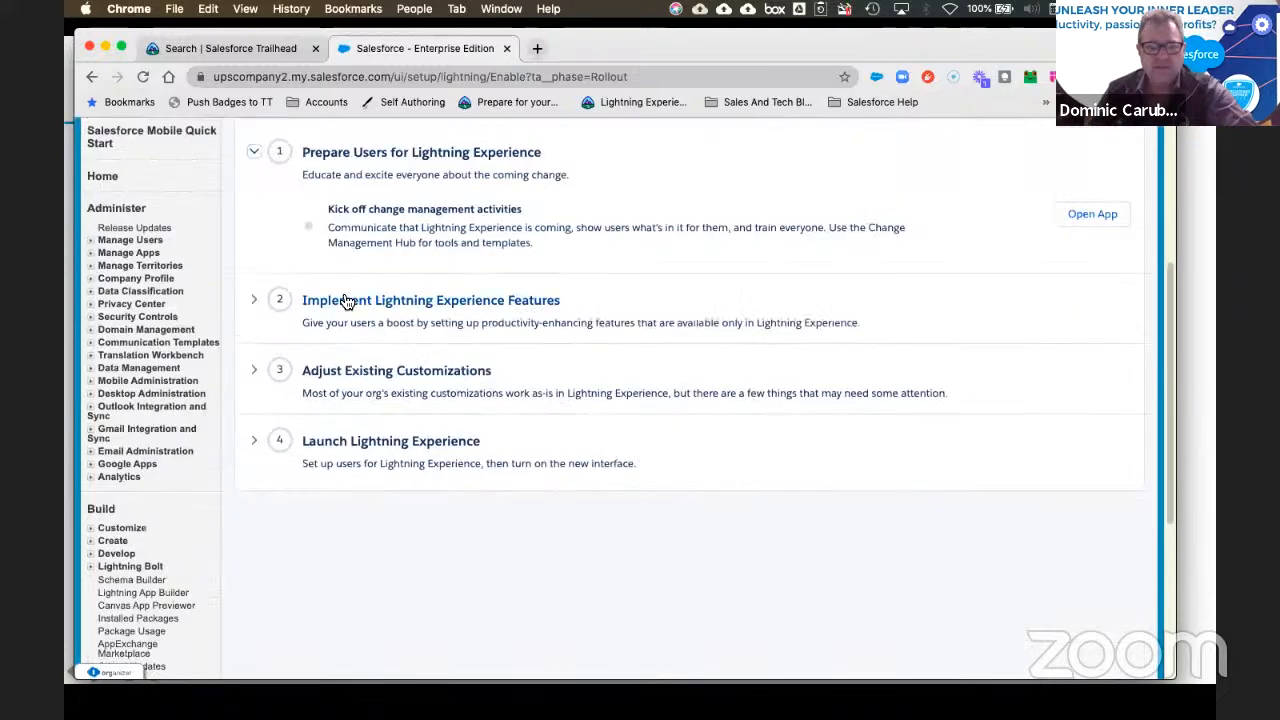
left_click(256, 304)
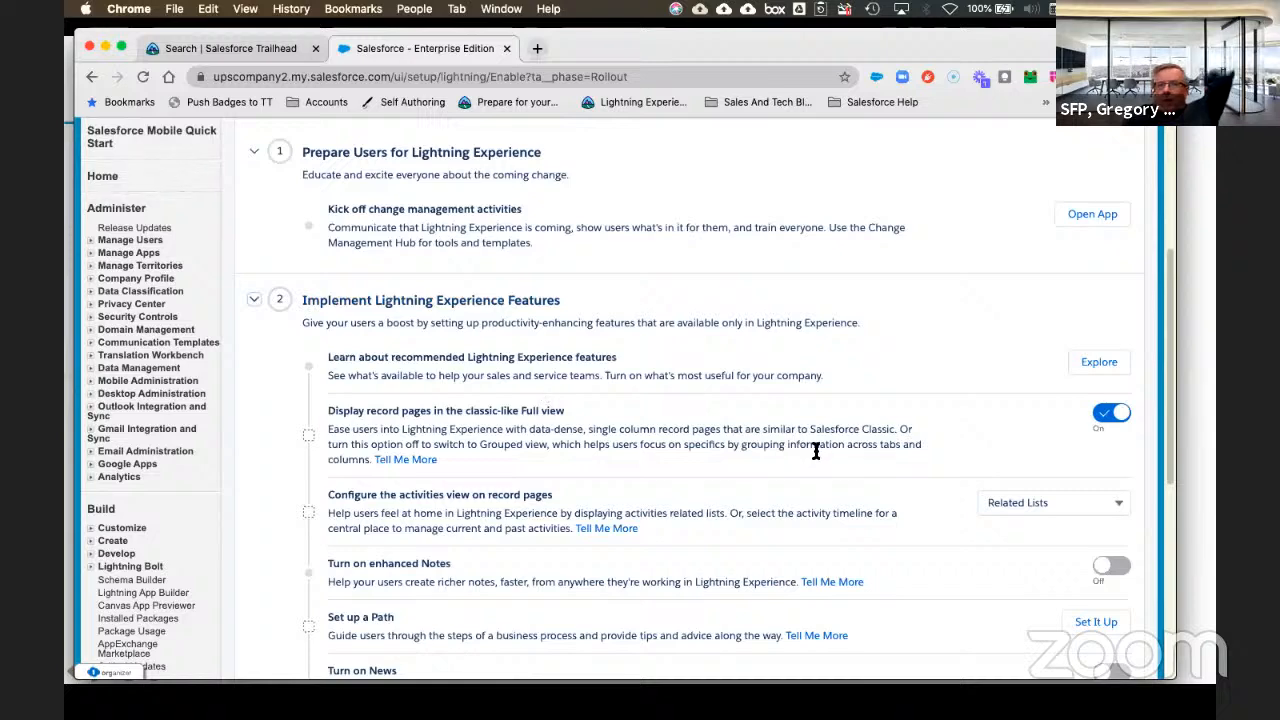
scroll(855, 451, "down", 6)
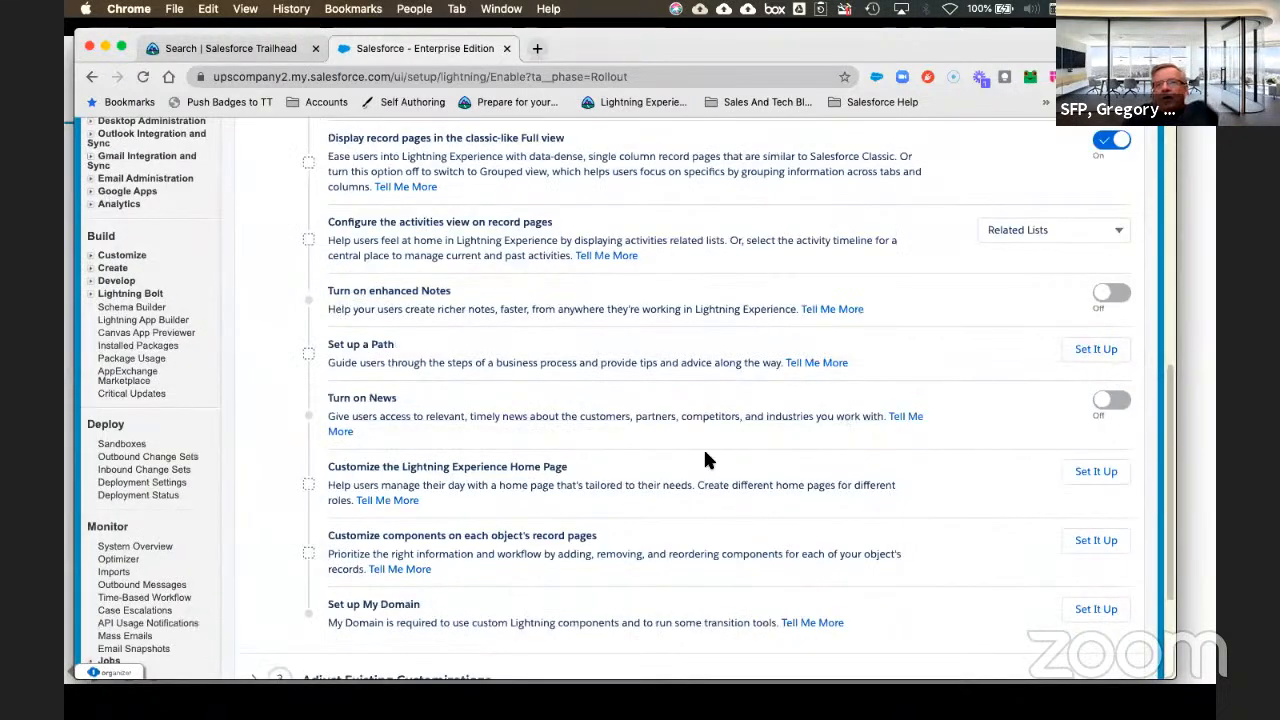
scroll(703, 447, "up", 4)
scroll(723, 455, "up", 9)
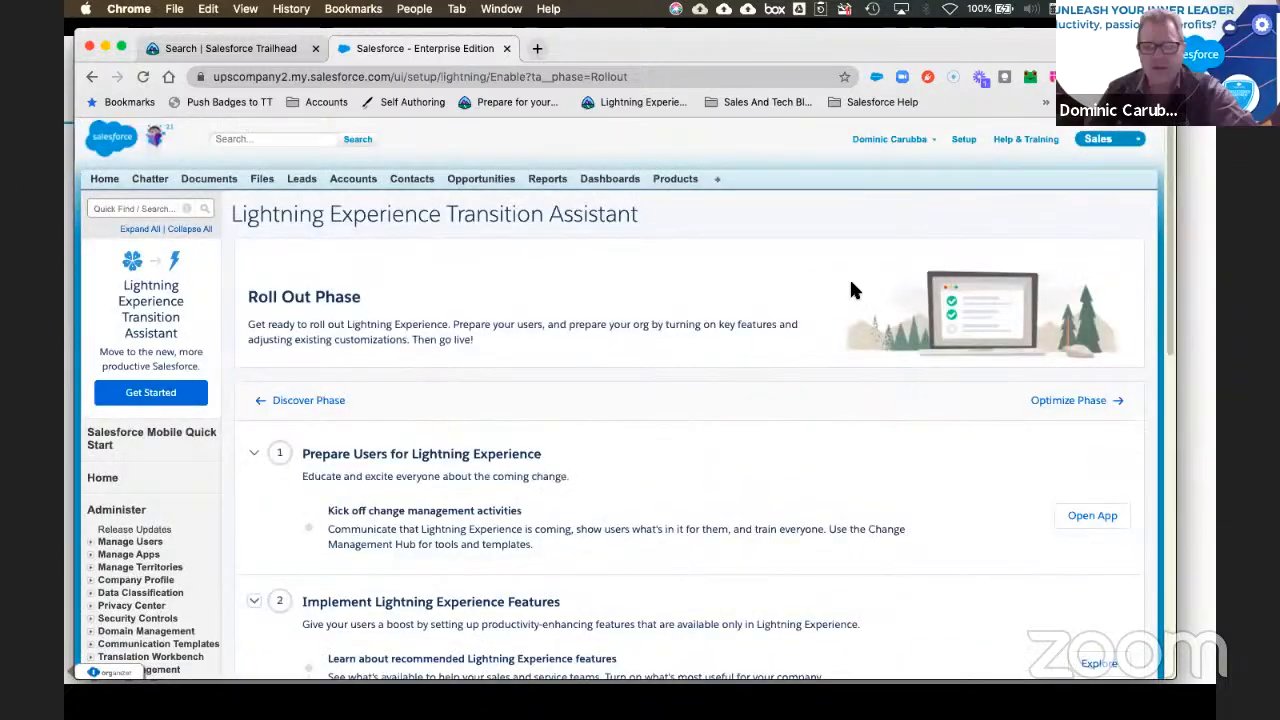
left_click(1106, 150)
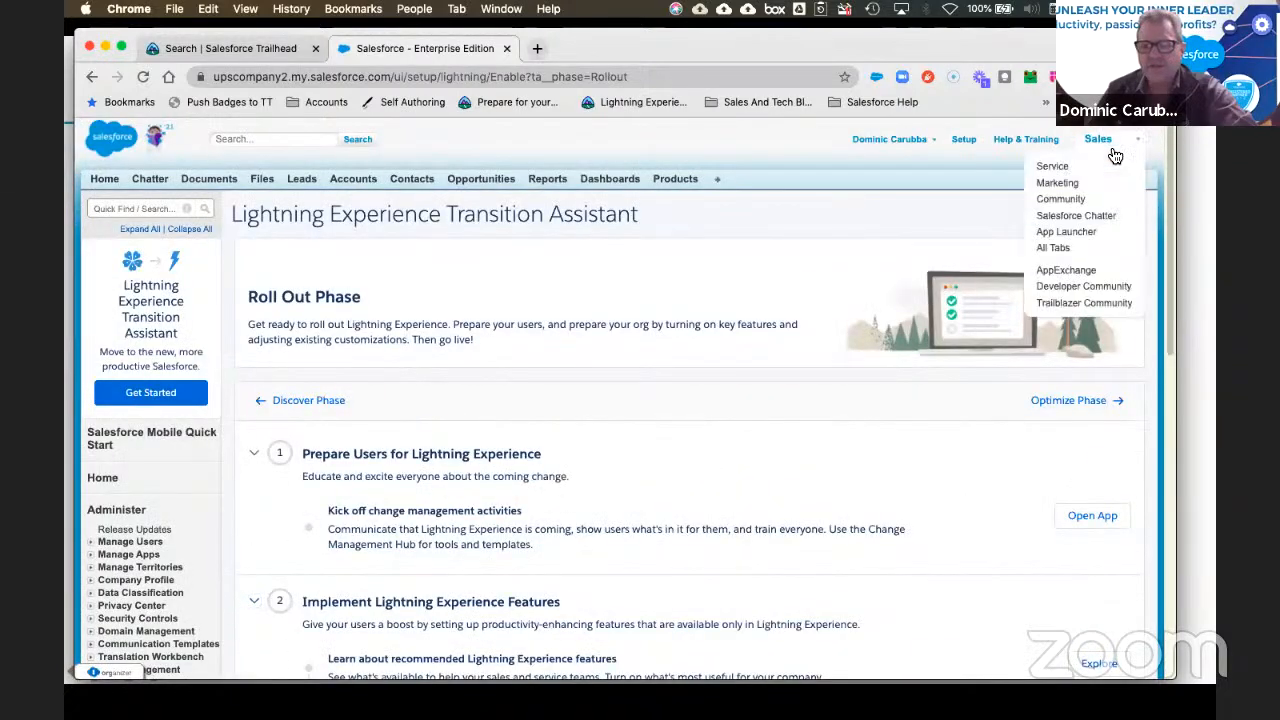
triple_click(747, 134)
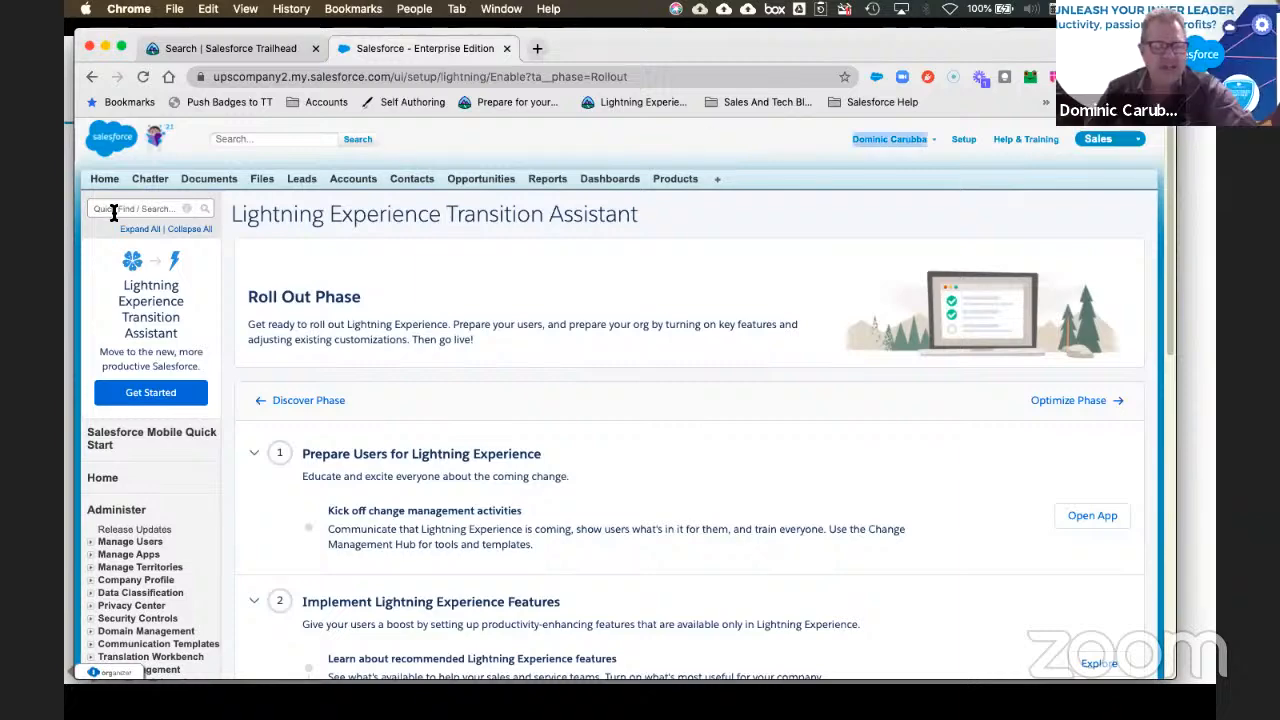
Step: Switch the Turn on enhanced Notes and Turn on News toggles to On
scroll(775, 488, "down", 2)
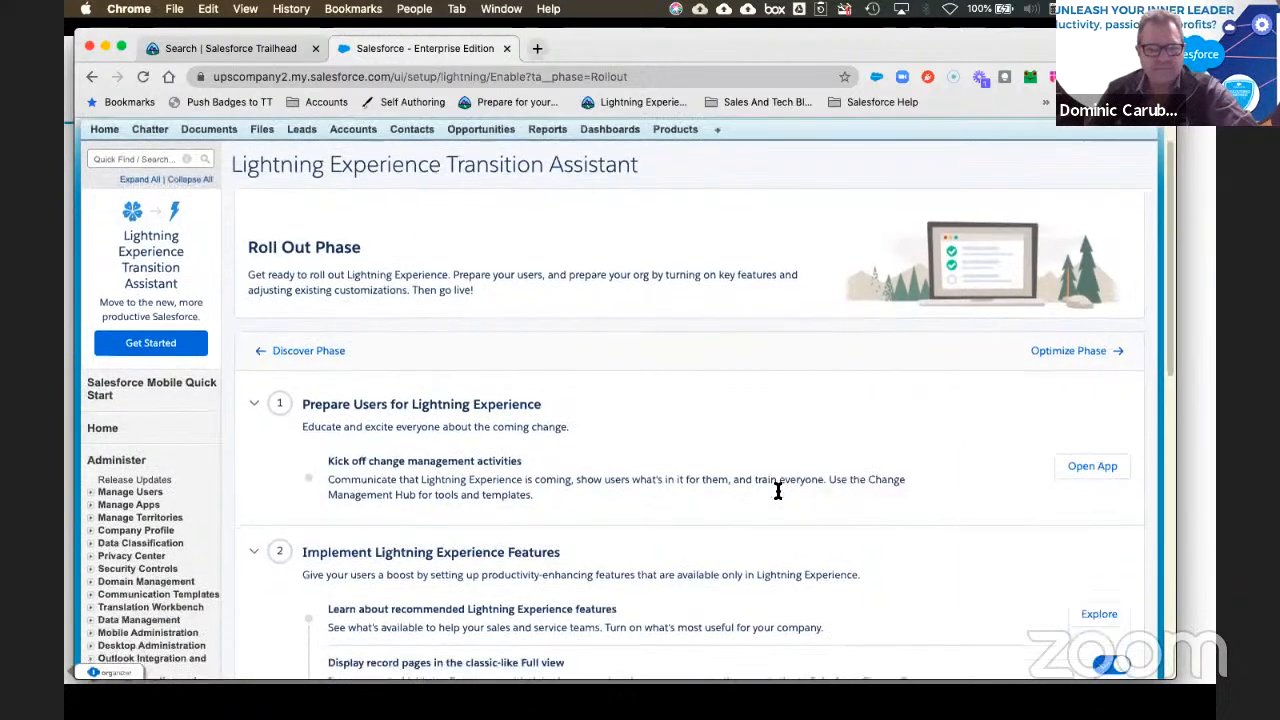
scroll(777, 490, "down", 6)
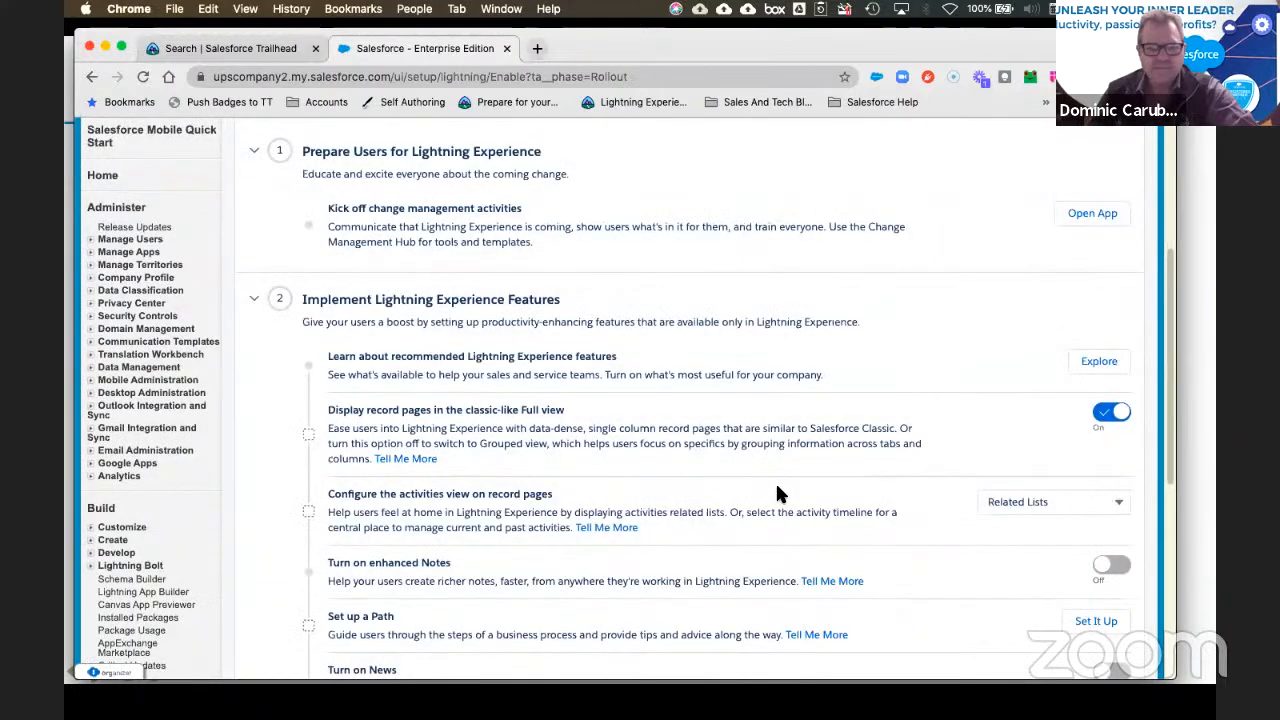
scroll(779, 493, "down", 3)
scroll(778, 493, "down", 1)
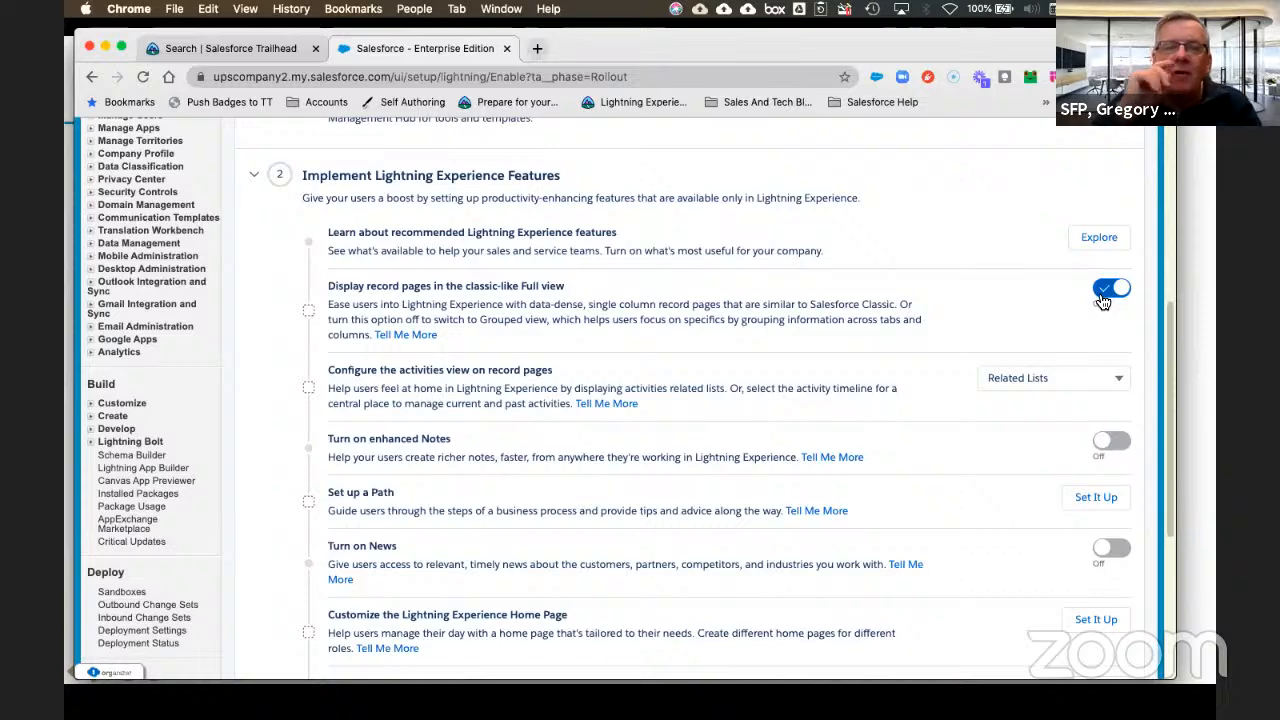
scroll(714, 440, "down", 2)
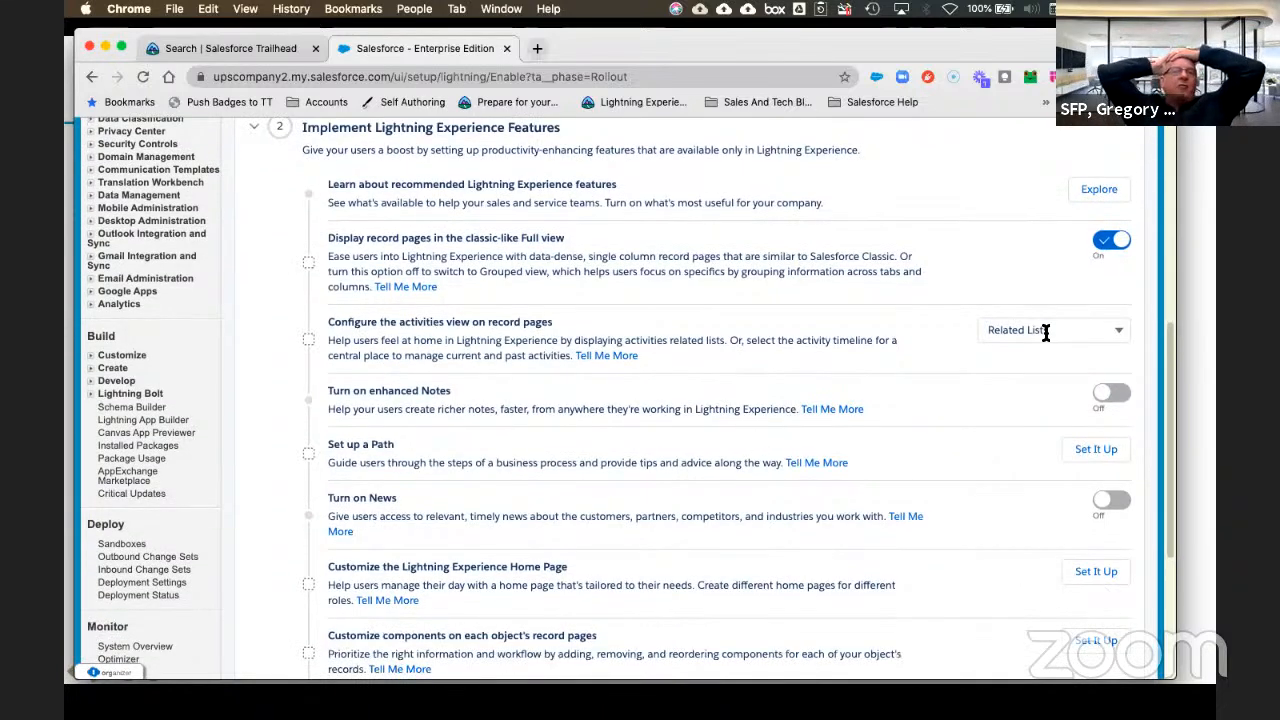
scroll(763, 394, "down", 1)
left_click(1111, 363)
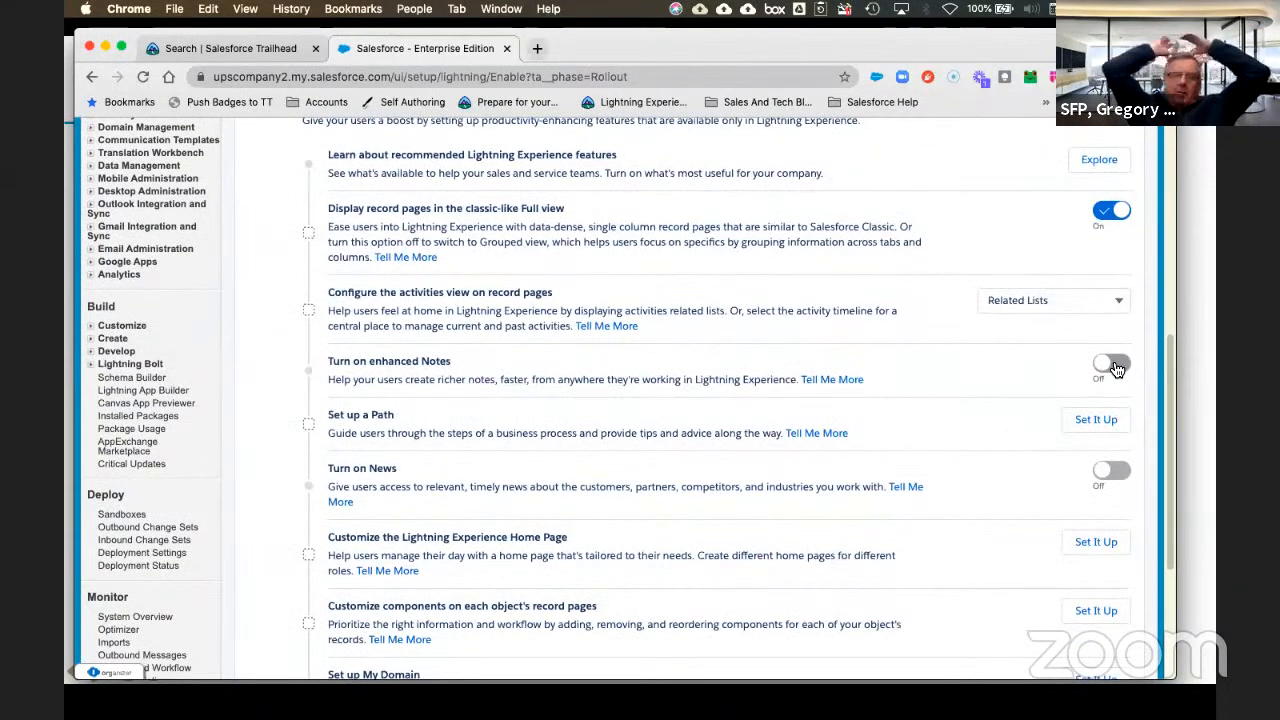
scroll(800, 395, "down", 2)
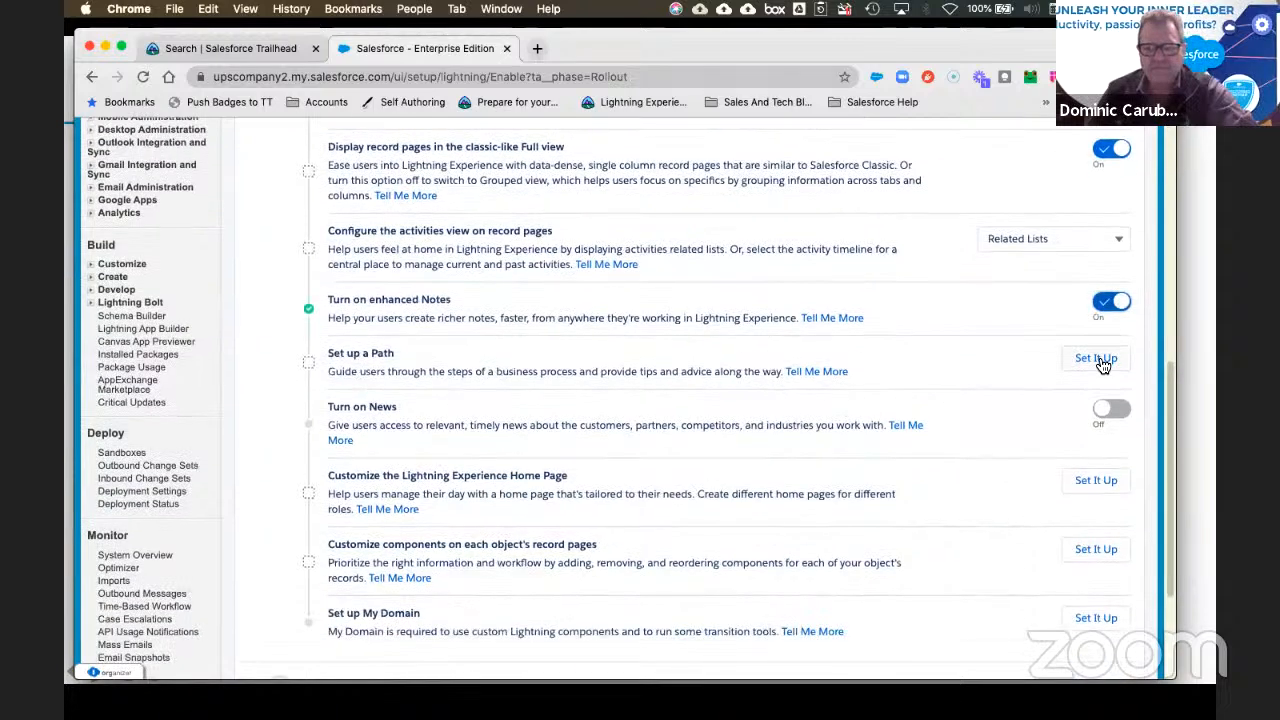
left_click(1115, 420)
scroll(801, 445, "down", 2)
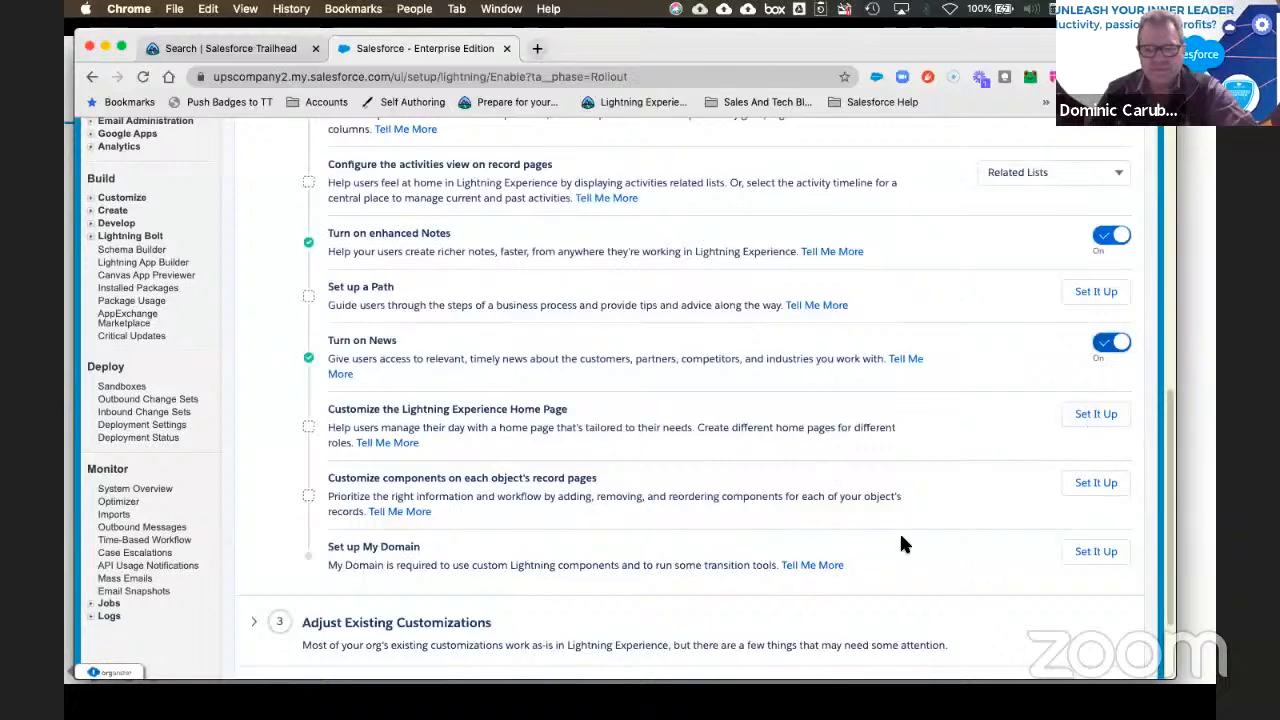
scroll(895, 535, "down", 2)
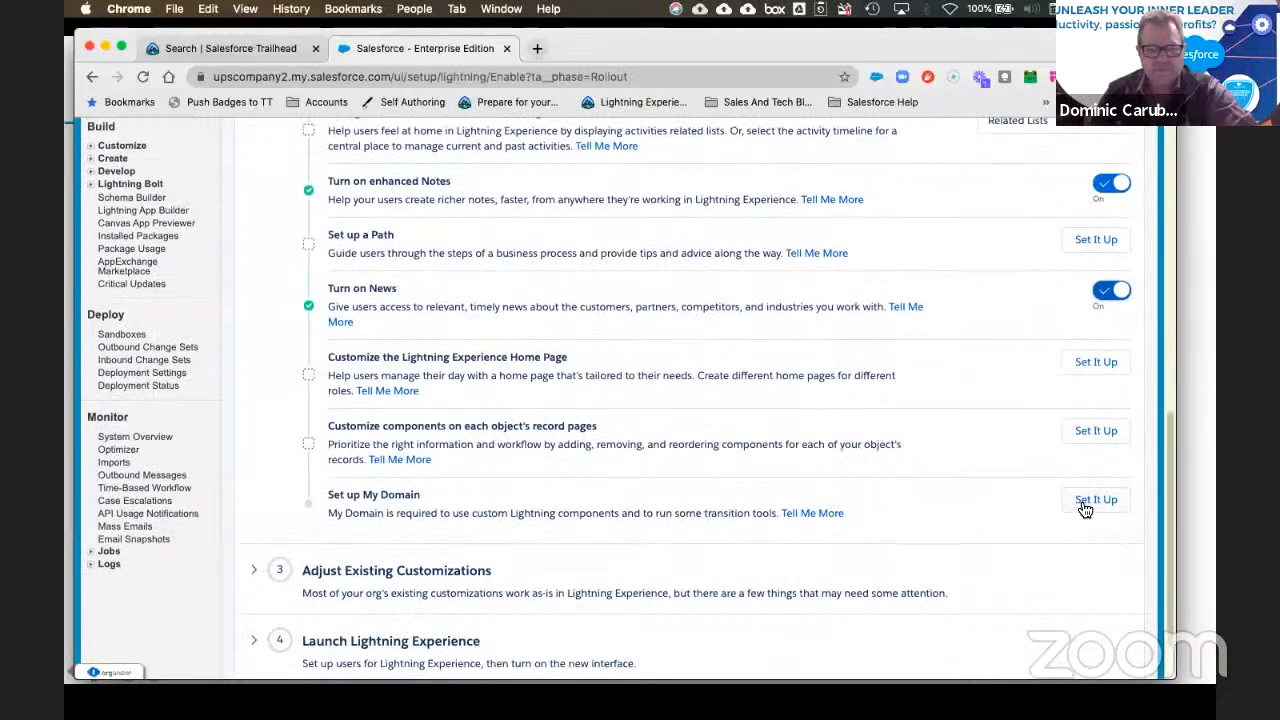
Step: Save the My Domain settings, keeping upscompany2 with no redirect
left_click(1090, 502)
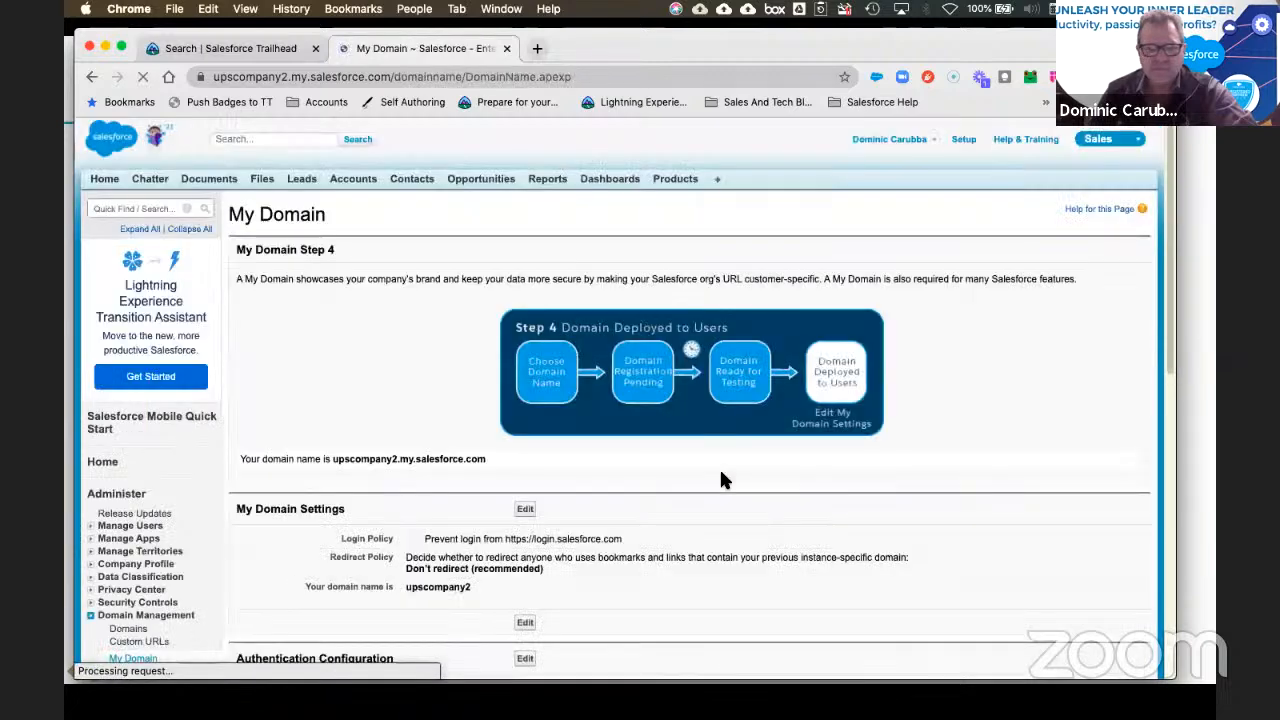
scroll(625, 445, "down", 5)
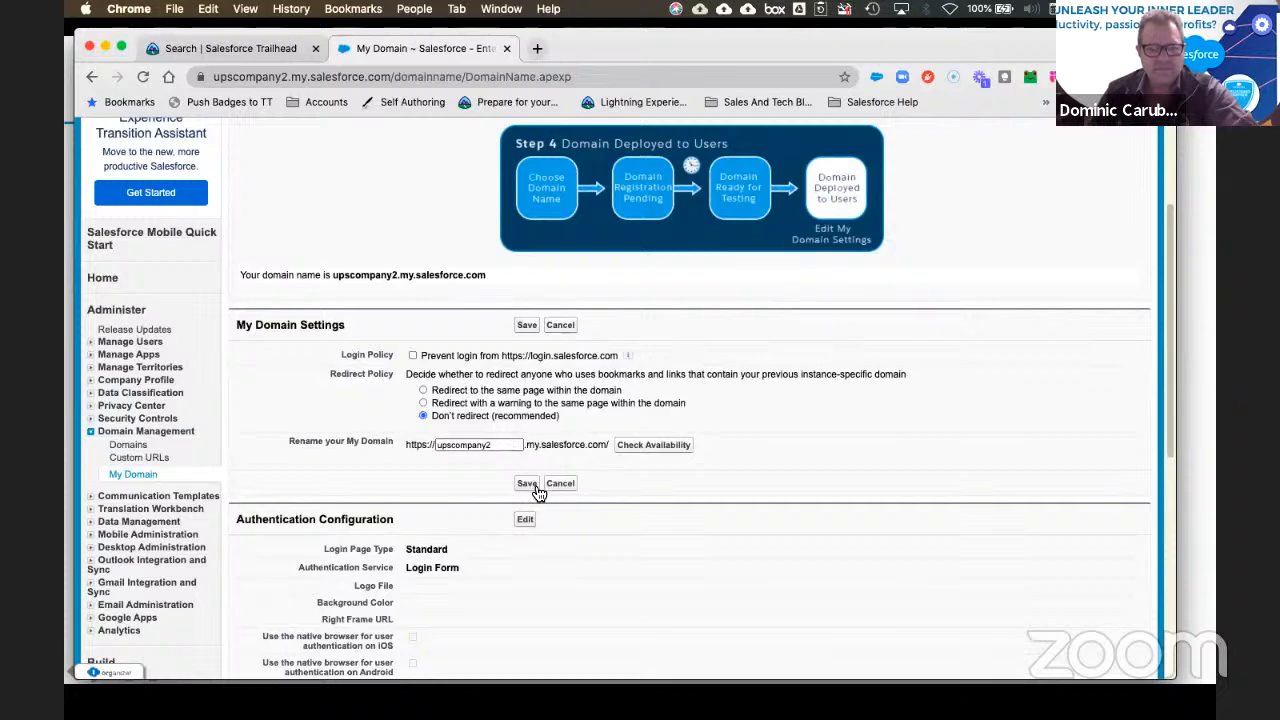
left_click(527, 484)
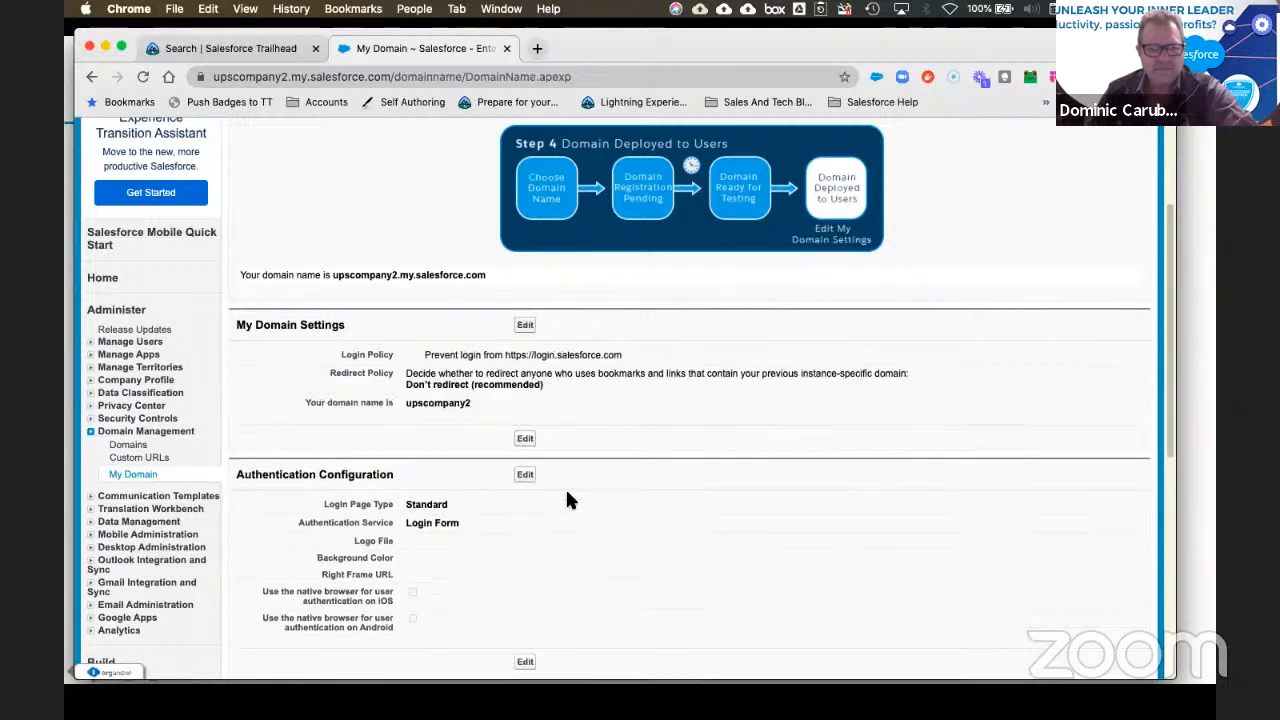
scroll(566, 489, "down", 1)
scroll(605, 495, "down", 2)
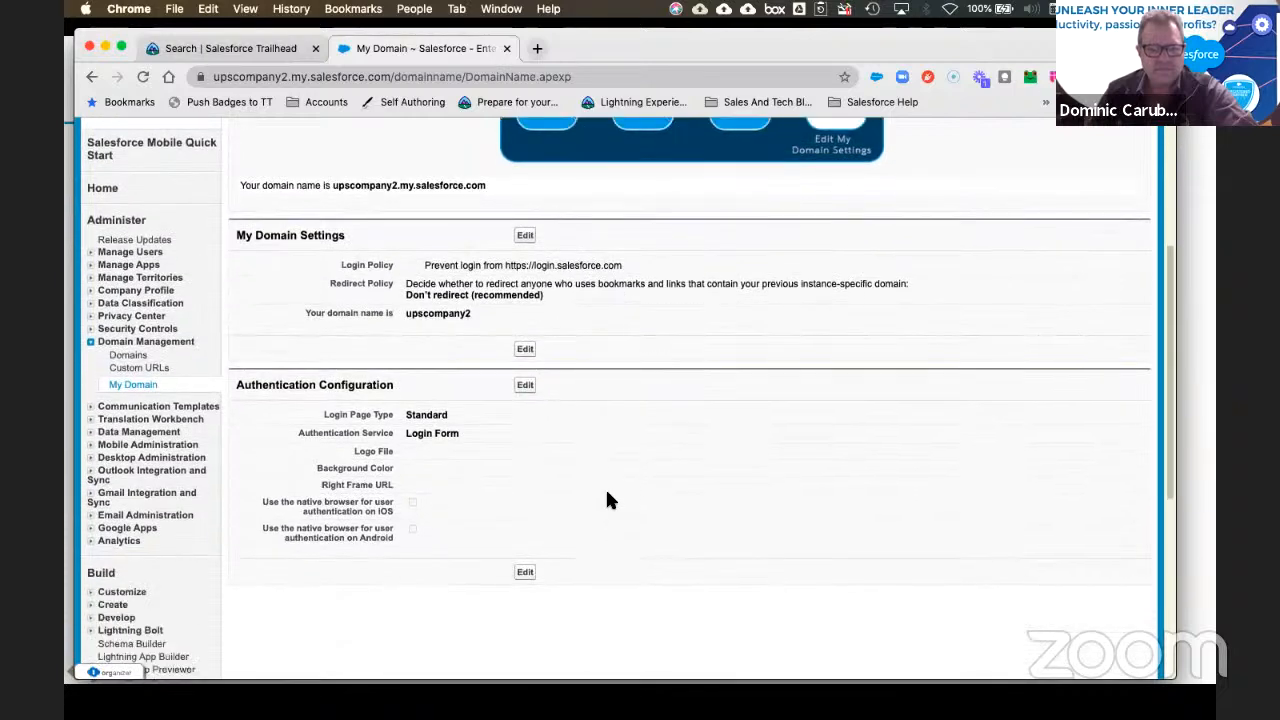
scroll(605, 470, "up", 5)
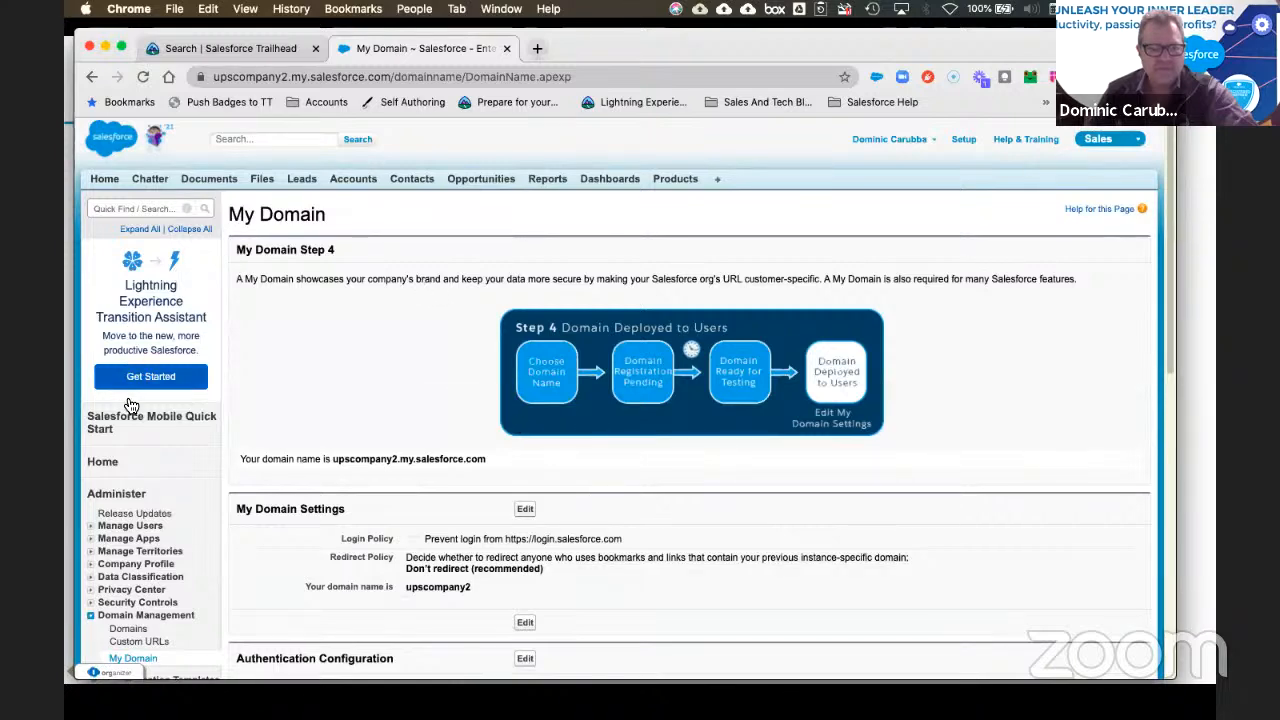
scroll(145, 428, "down", 3)
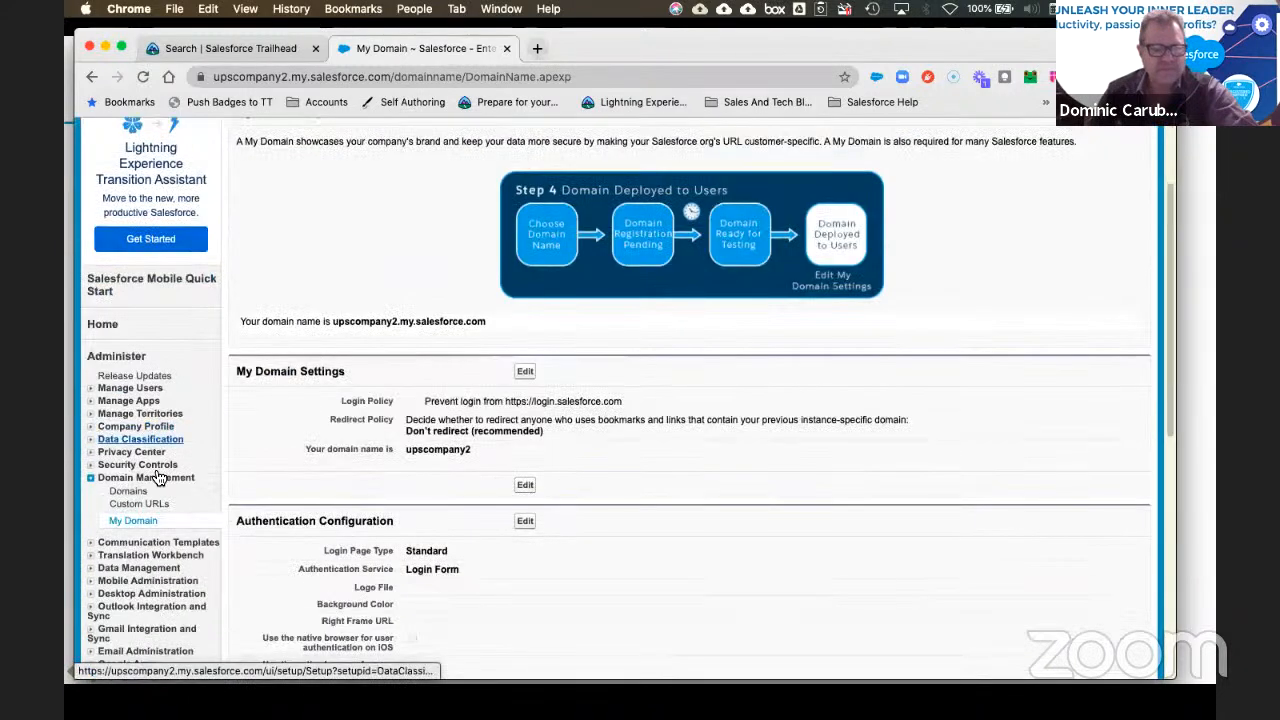
scroll(125, 515, "down", 1)
scroll(172, 422, "up", 3)
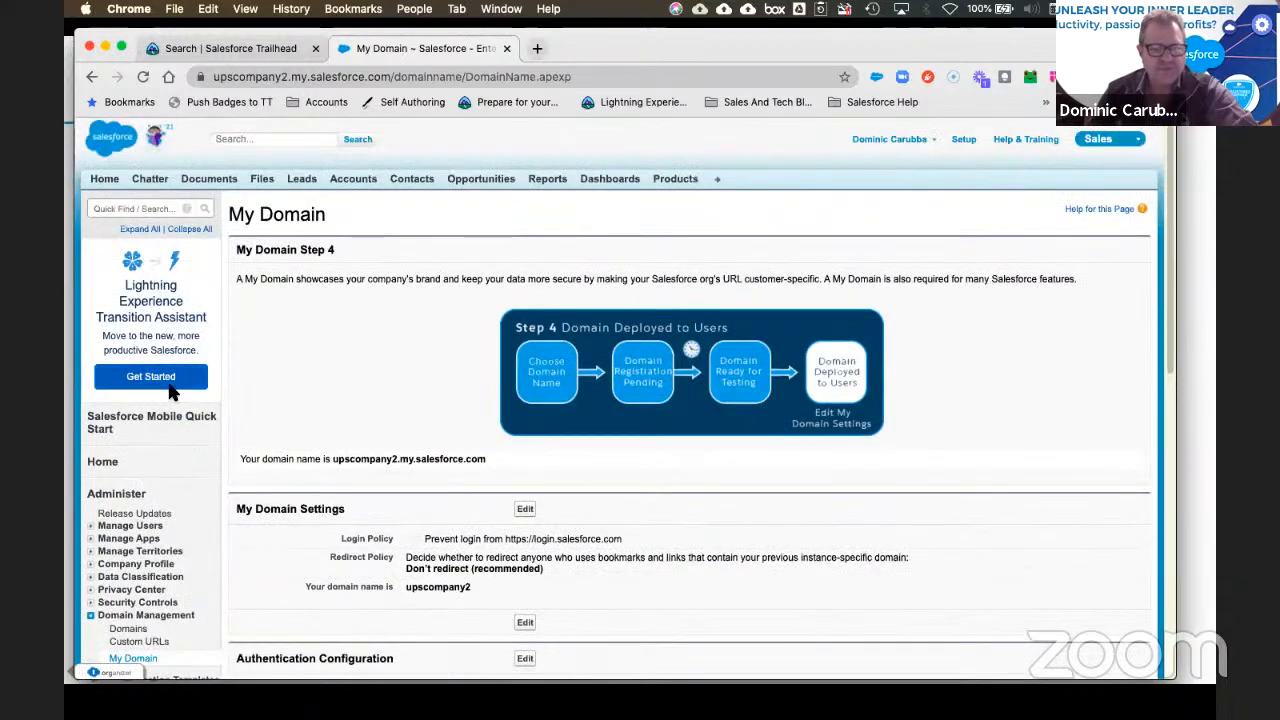
Step: Expand all sections of the Setup sidebar menu
left_click(141, 230)
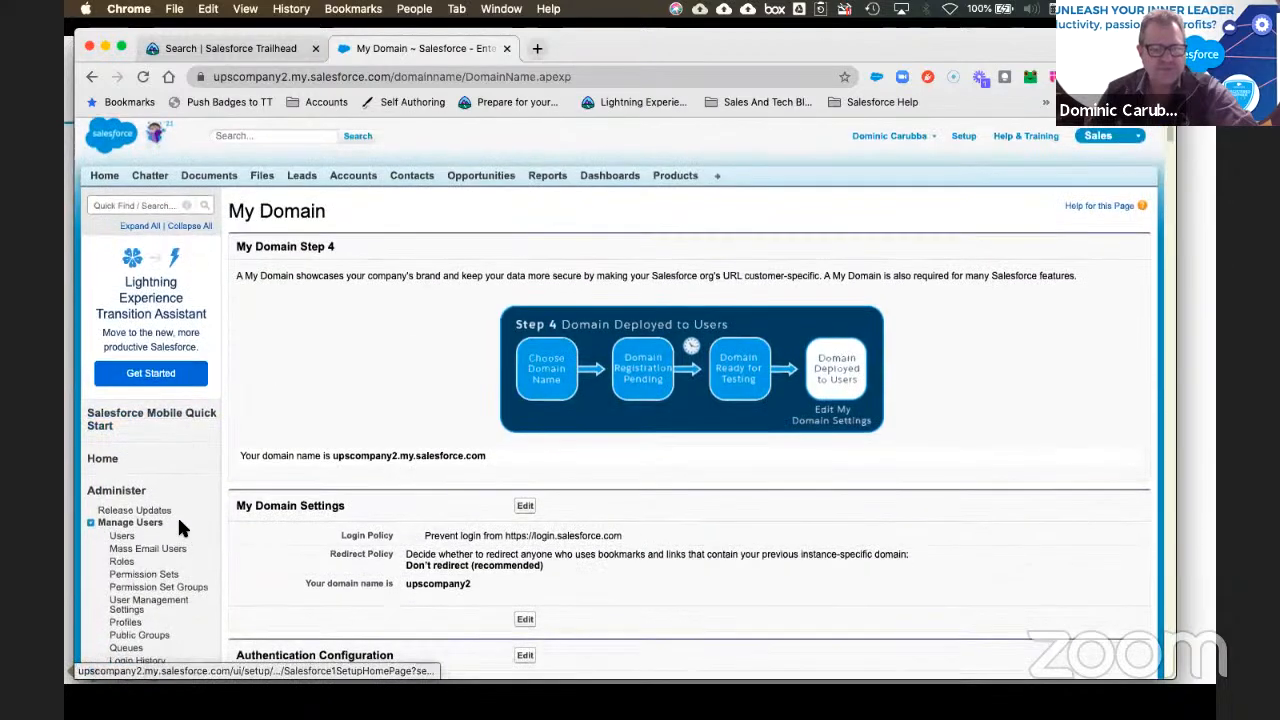
scroll(177, 517, "down", 8)
scroll(180, 527, "down", 5)
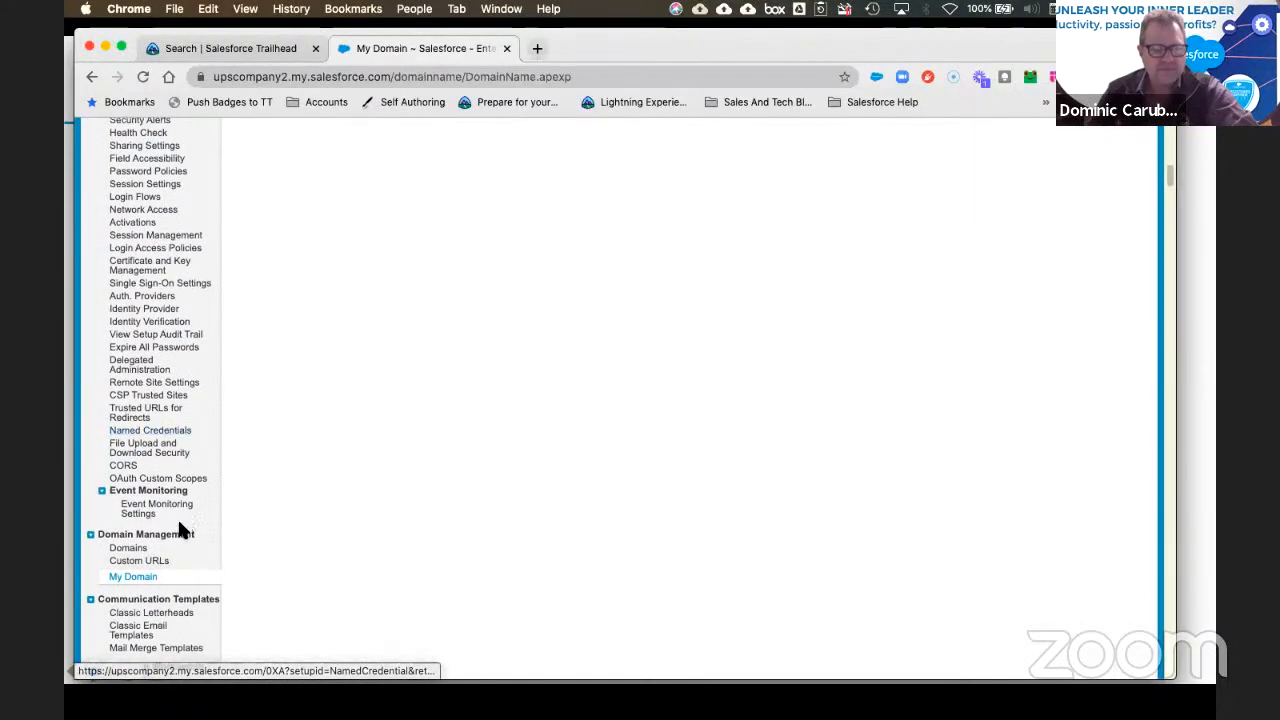
scroll(180, 530, "down", 3)
scroll(181, 528, "down", 10)
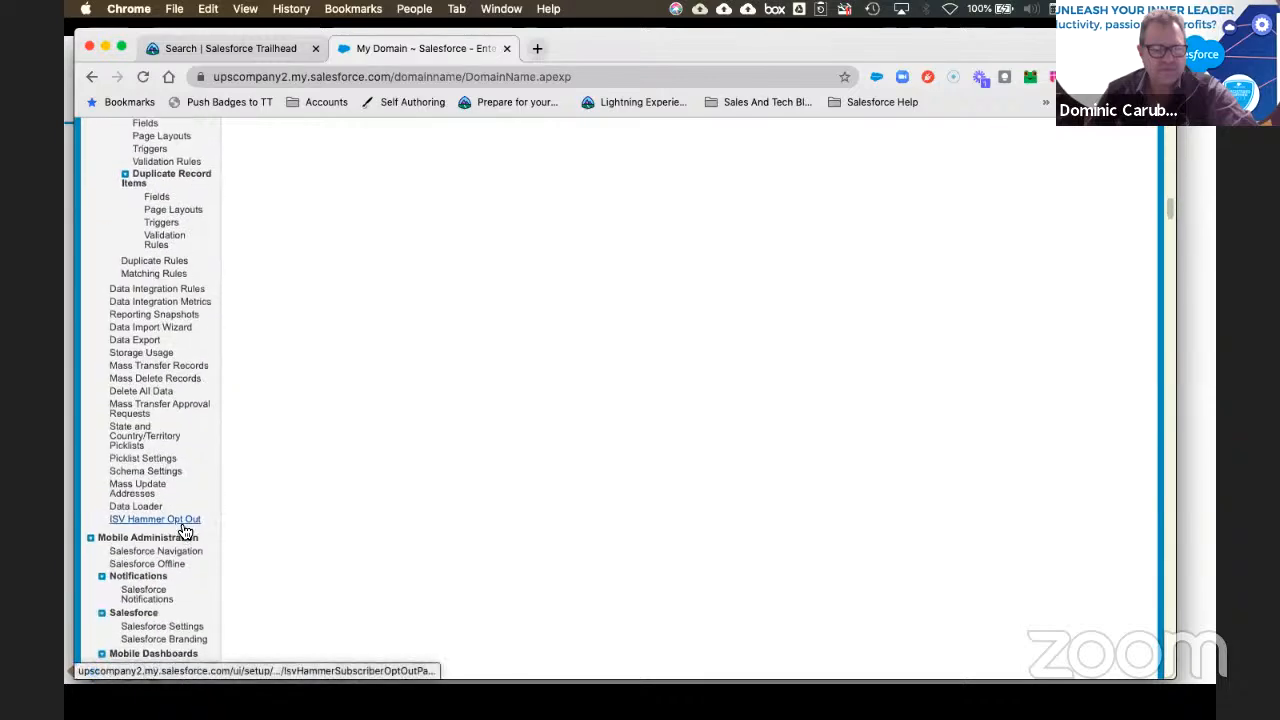
scroll(180, 530, "down", 3)
Step: Open the Transition Assistant in a wider browser window and go to the Discover Phase steps
left_click(160, 380)
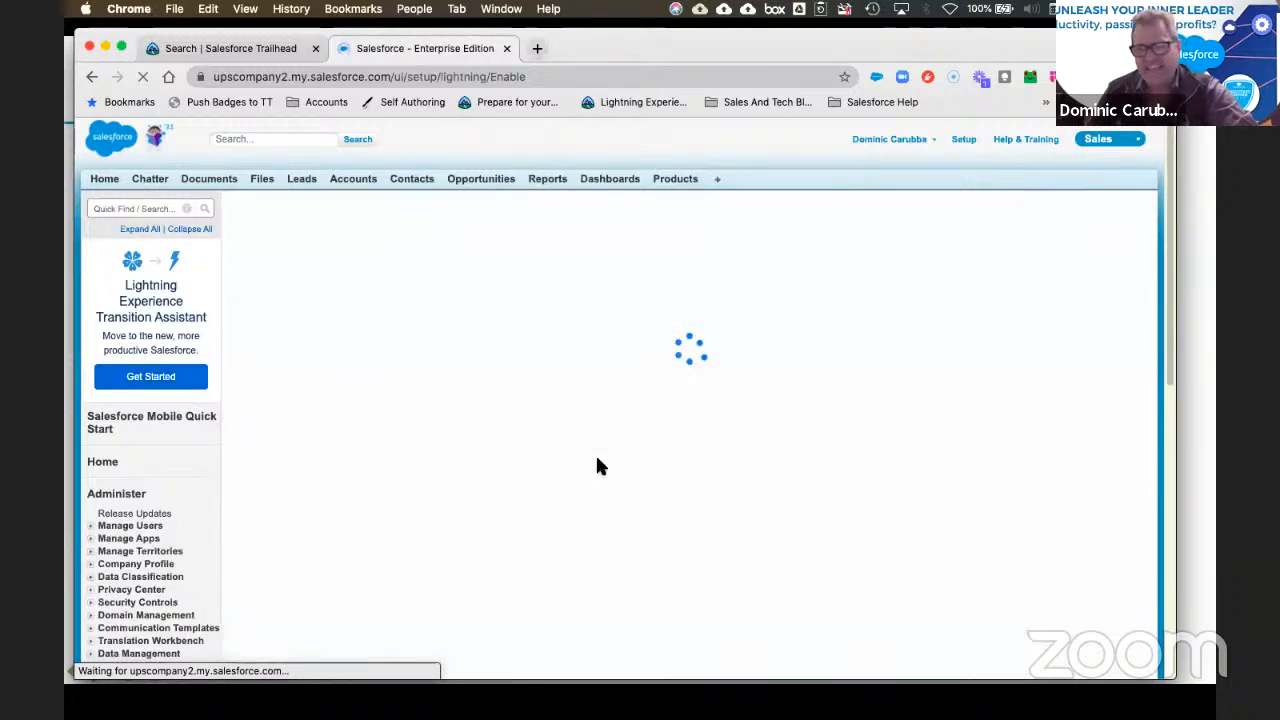
left_click_drag(1178, 372, 1215, 370)
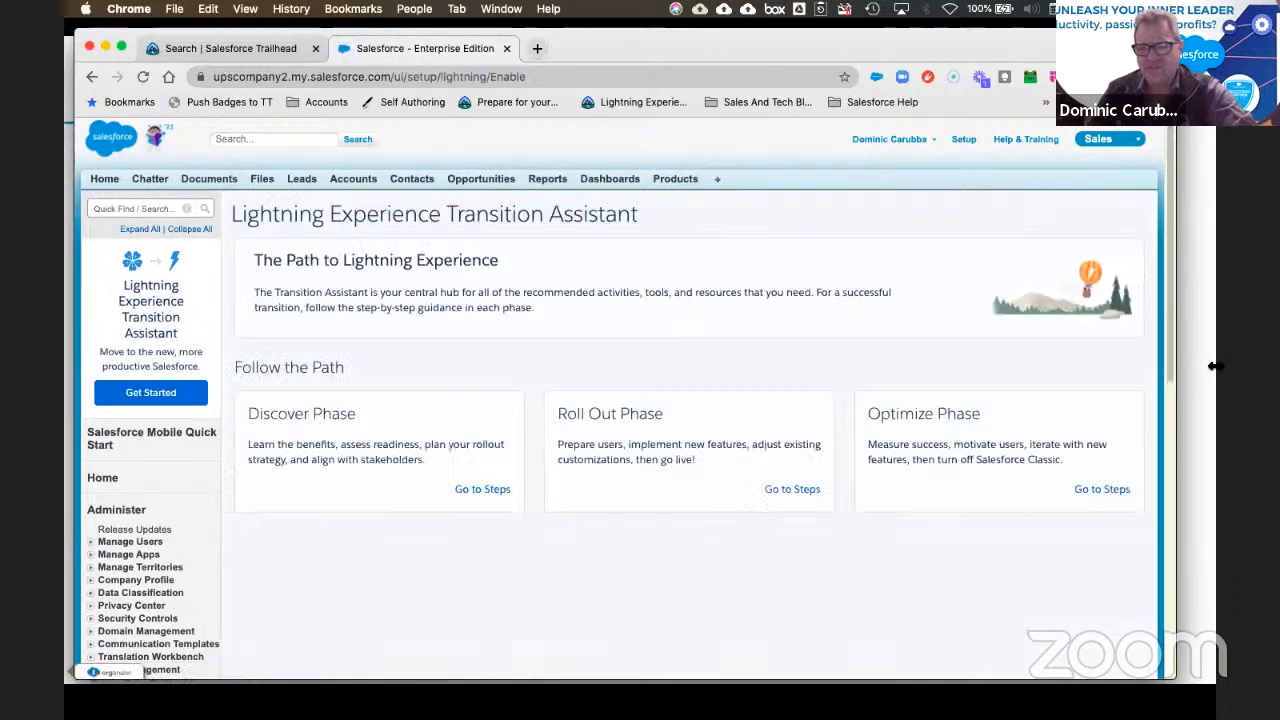
scroll(840, 458, "down", 3)
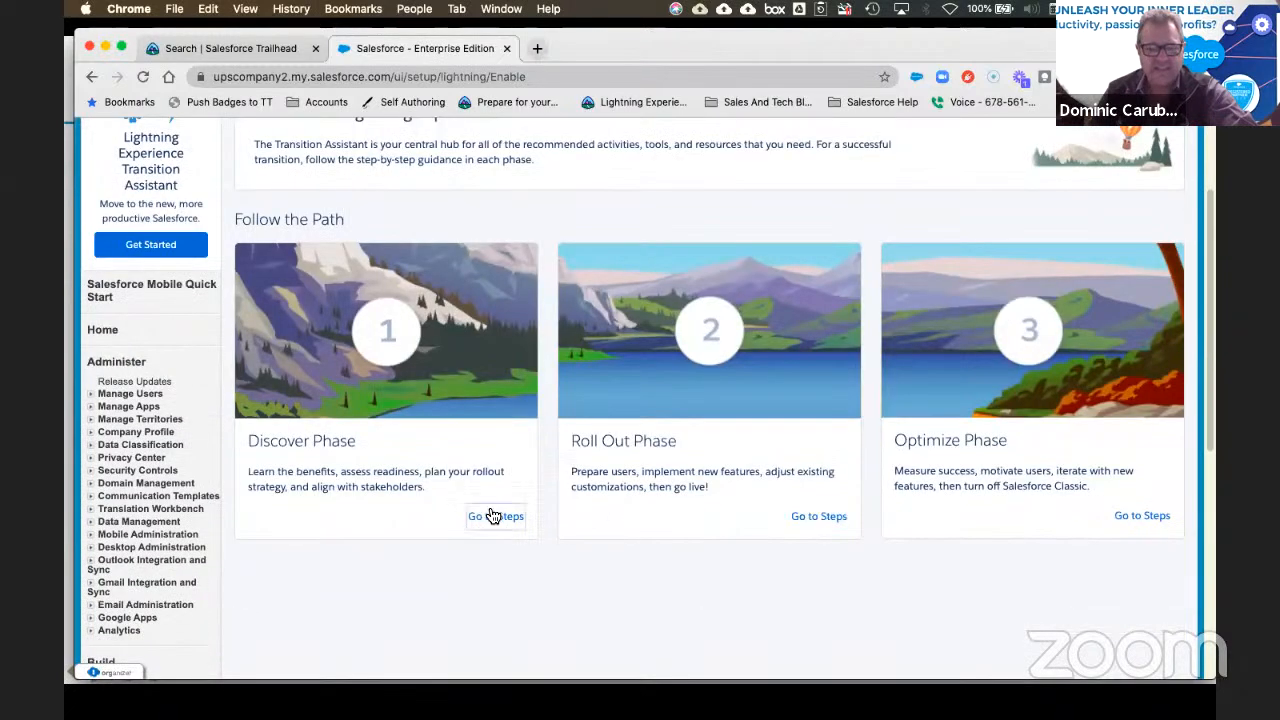
left_click(493, 516)
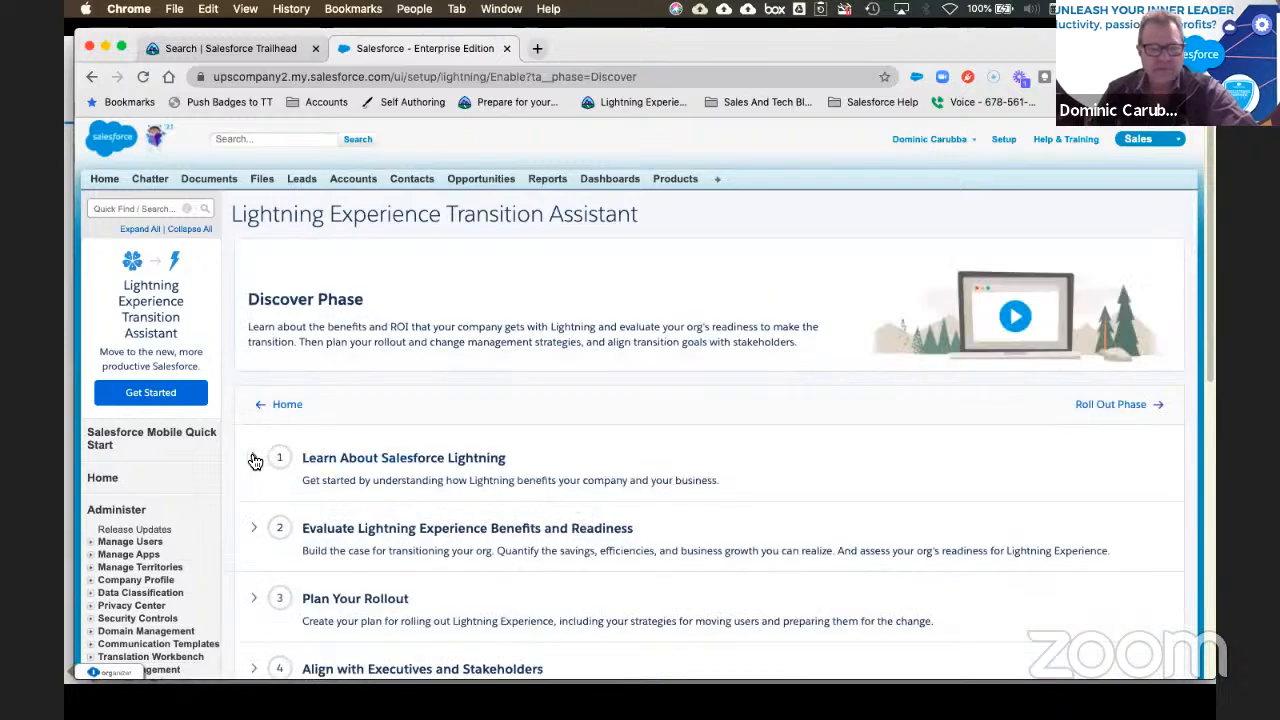
Step: Expand the Evaluate Benefits and Readiness step and start the readiness check
left_click(255, 461)
scroll(1050, 435, "down", 3)
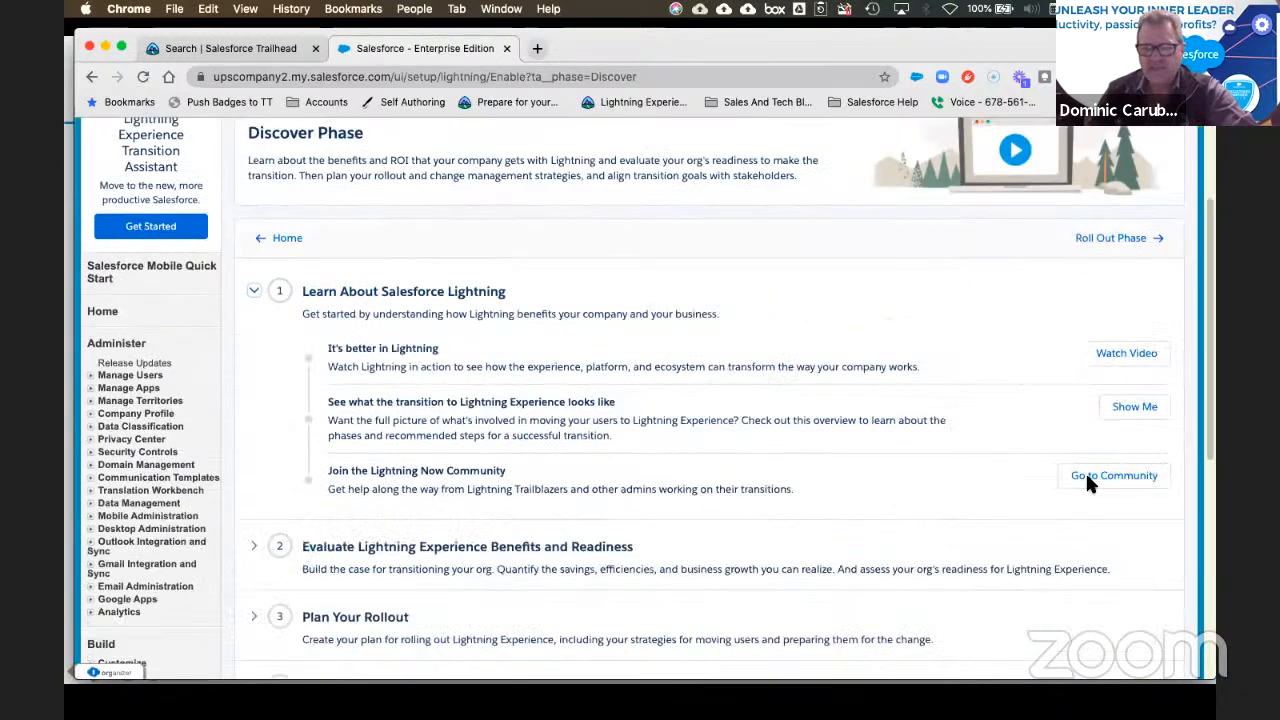
scroll(380, 490, "down", 1)
left_click(262, 520)
scroll(700, 491, "down", 5)
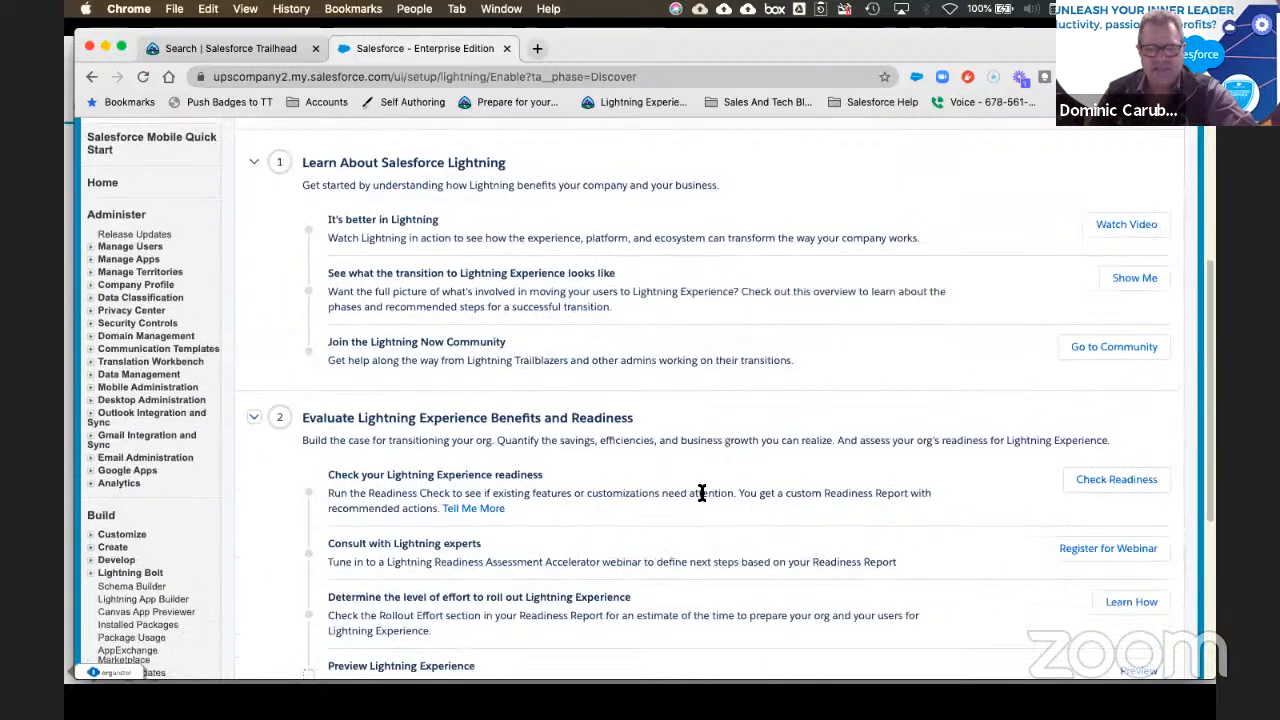
left_click(1148, 305)
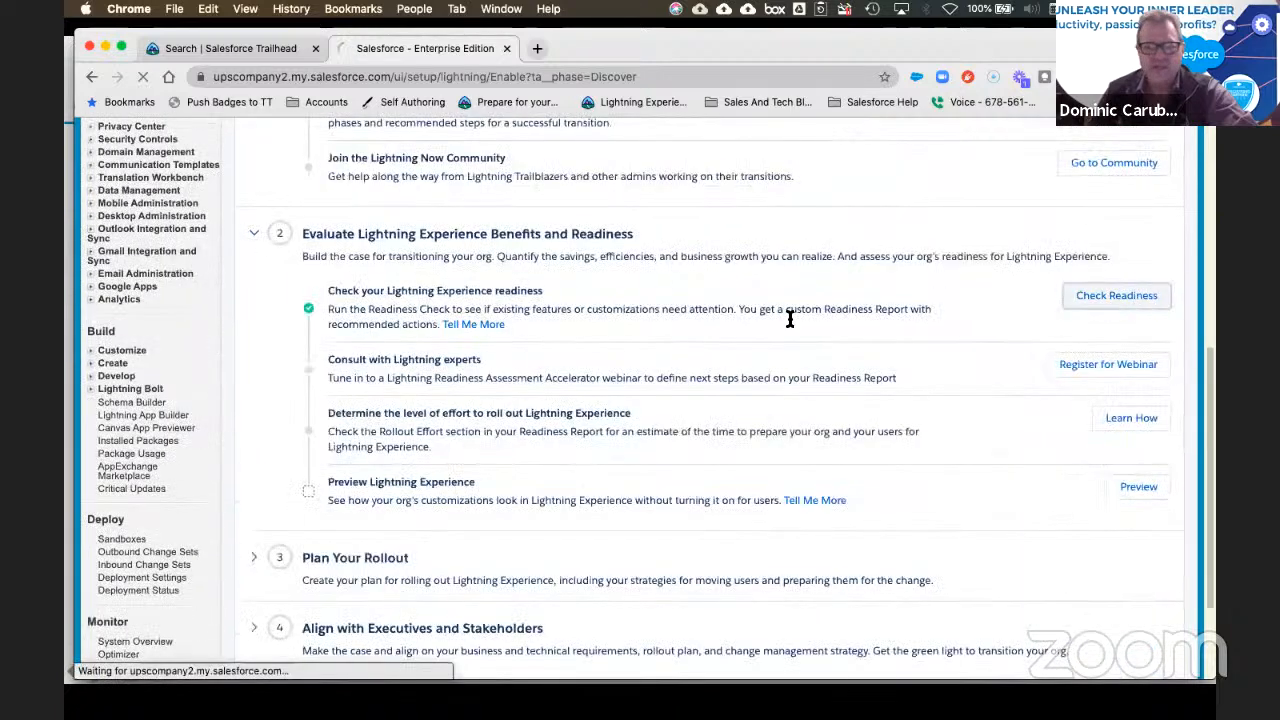
Step: Allow access and run the readiness check for Sales Cloud, then with Service Cloud added, dismissing the error
left_click(717, 506)
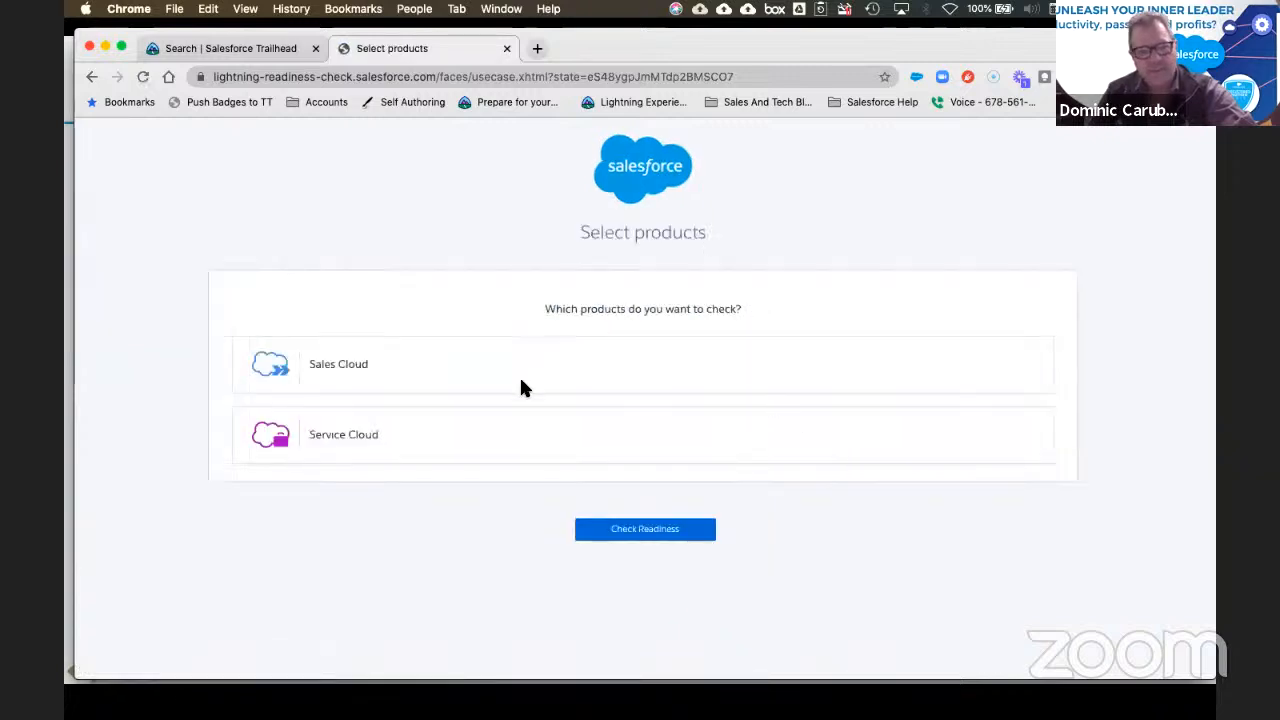
left_click(353, 370)
left_click(668, 533)
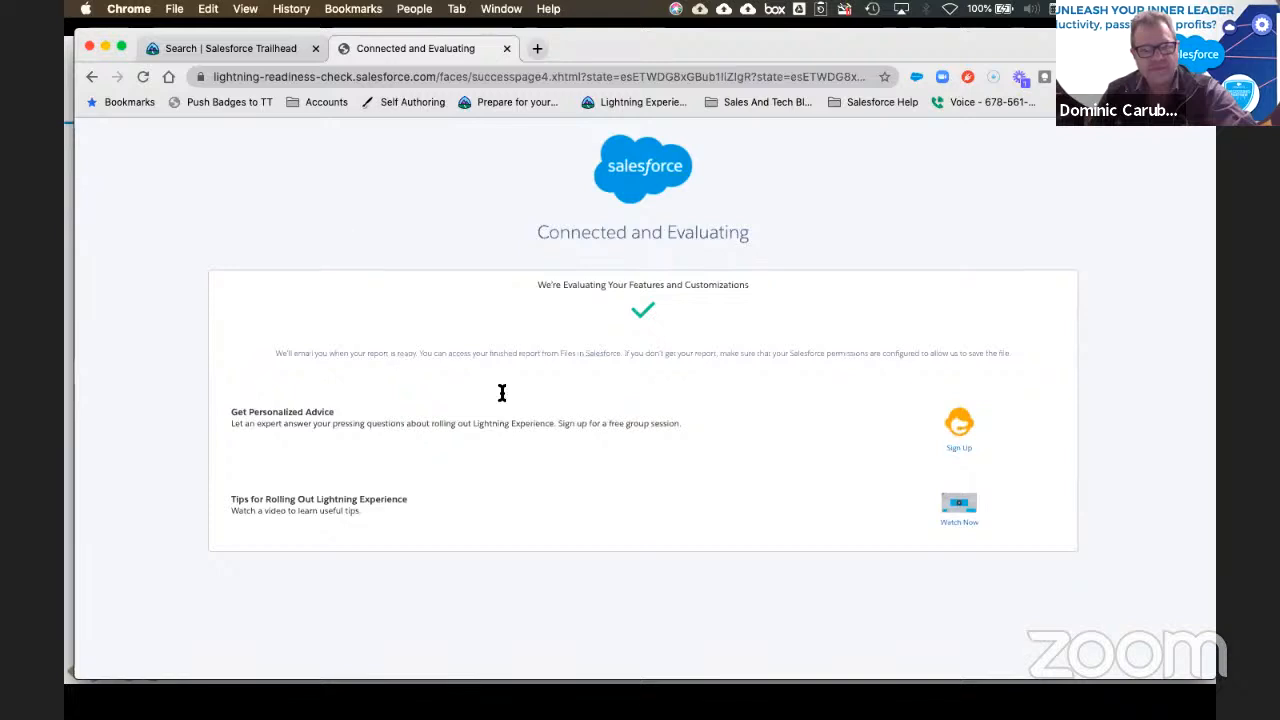
left_click(91, 79)
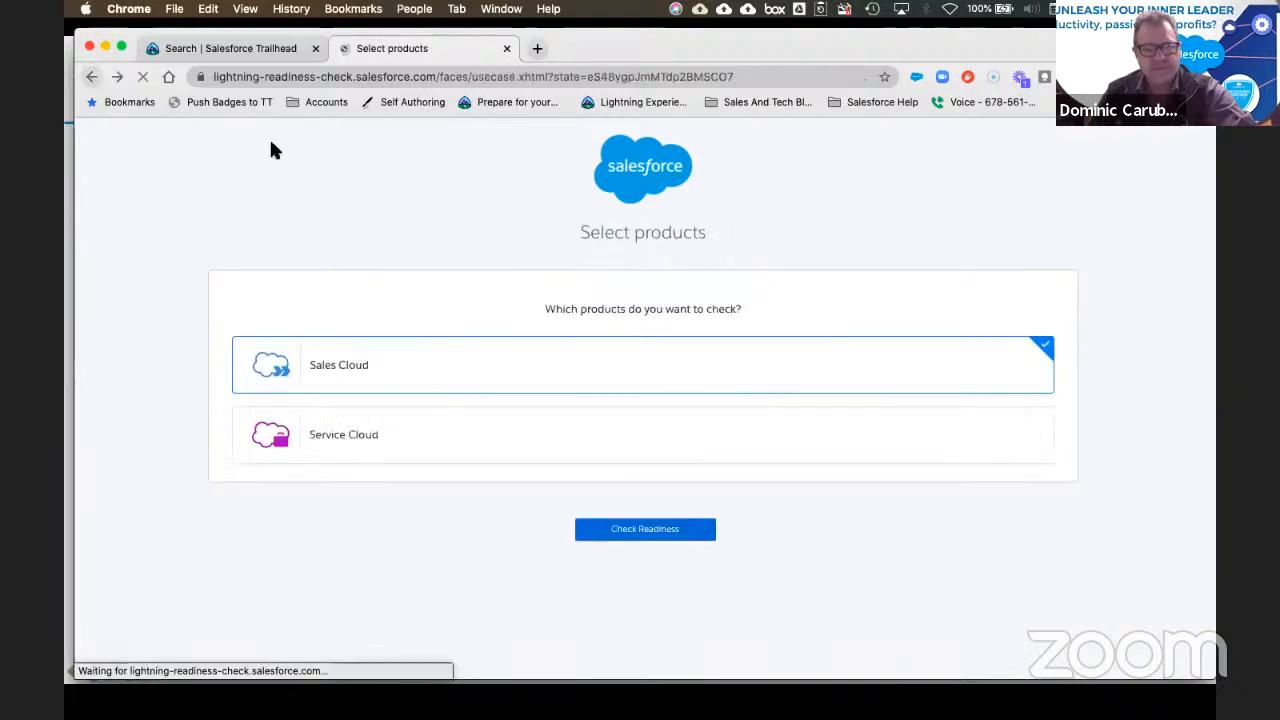
left_click(467, 419)
left_click(661, 532)
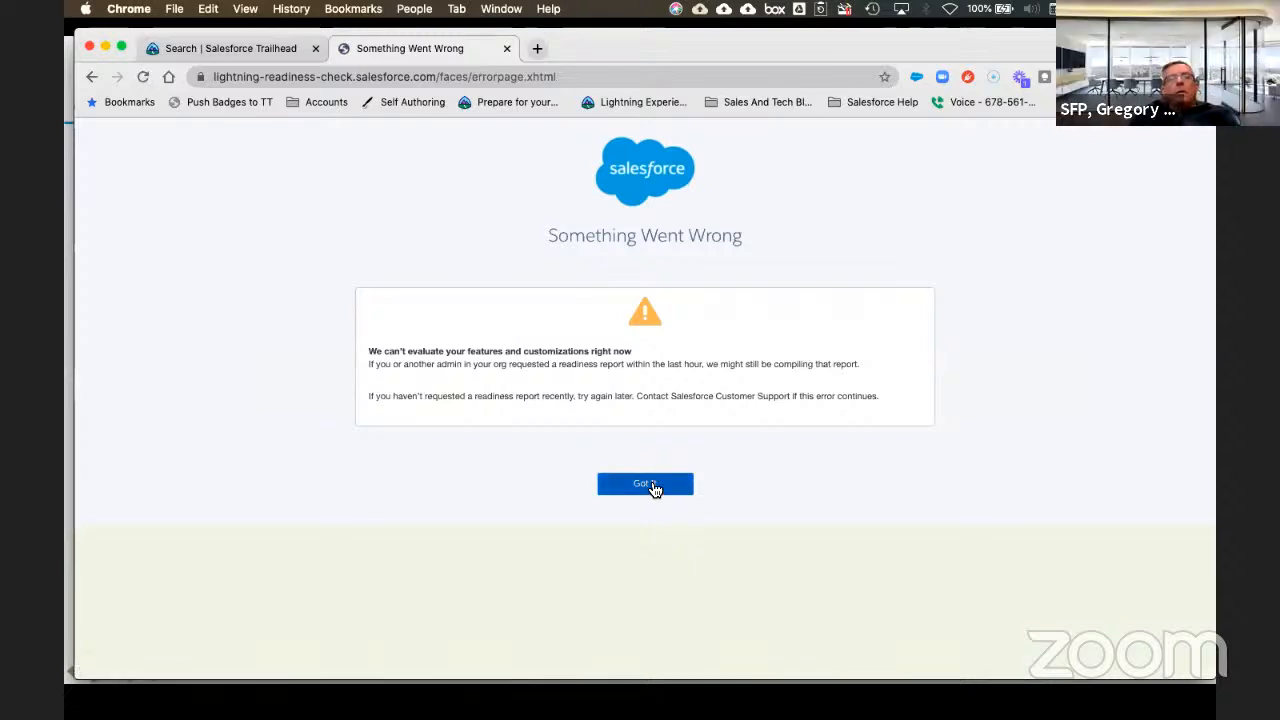
left_click(653, 486)
Step: Go back to the Transition Assistant's Discover steps in Setup
left_click(91, 76)
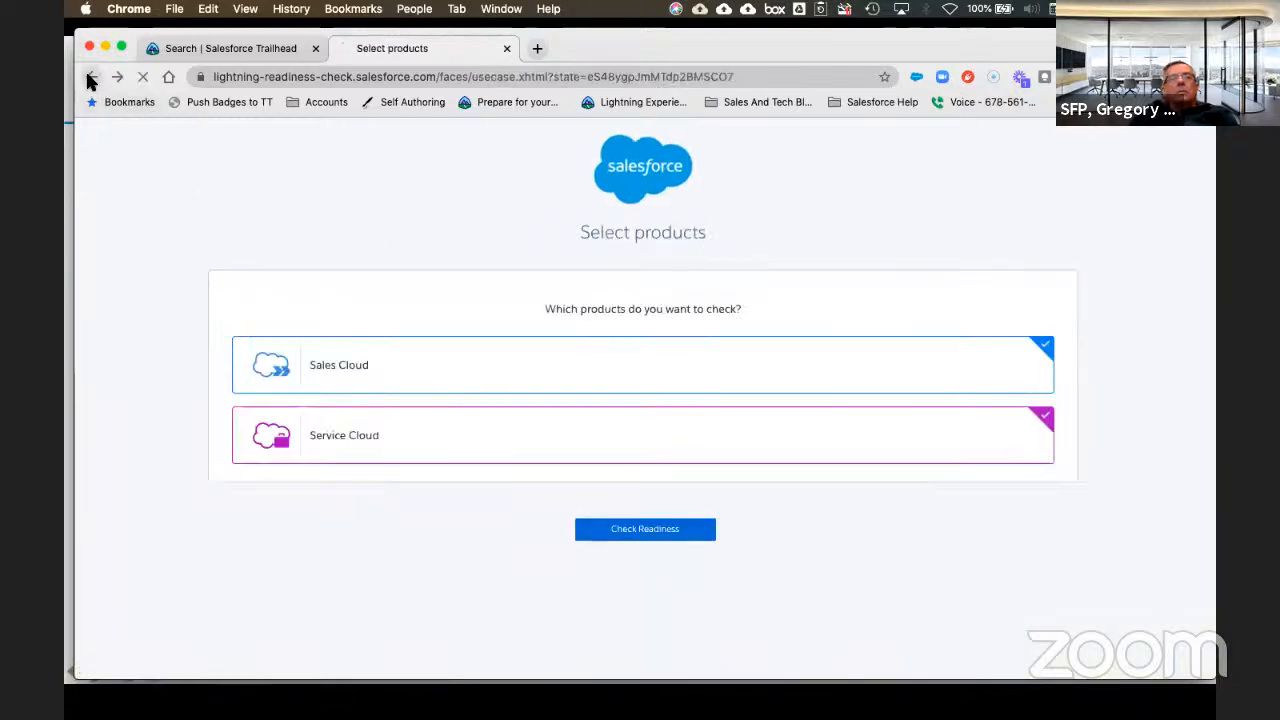
left_click(90, 78)
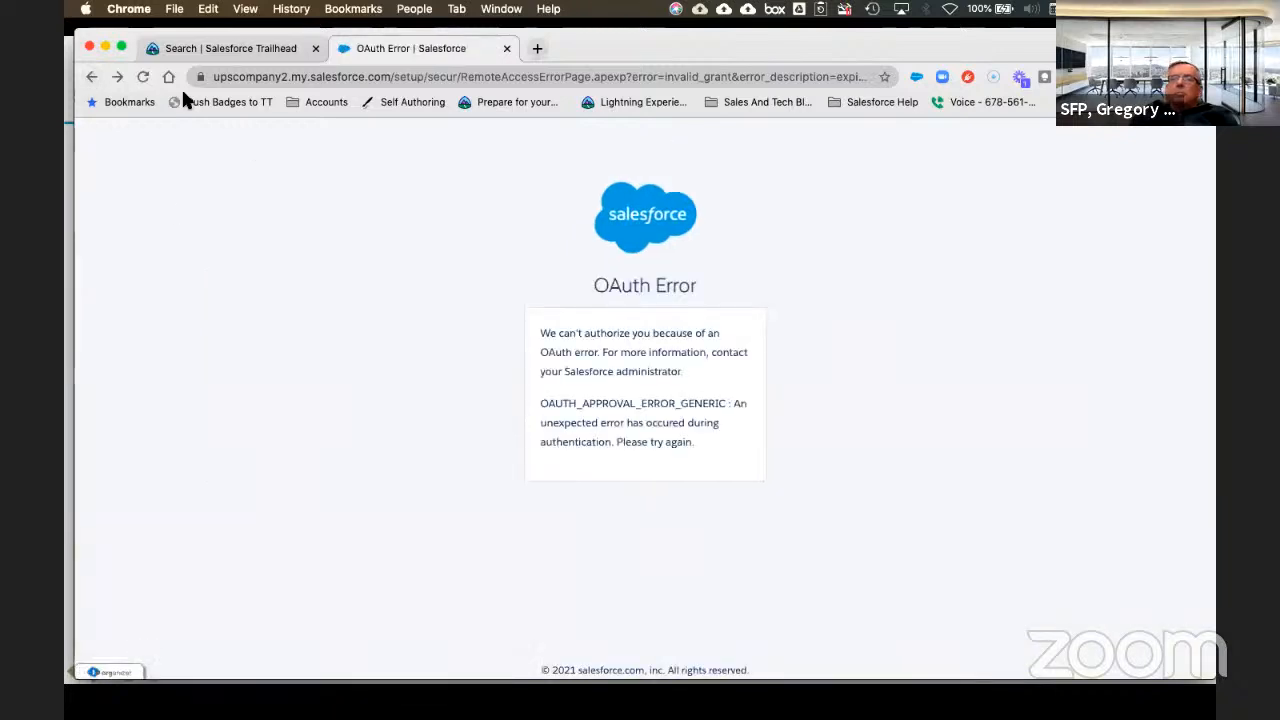
left_click(90, 78)
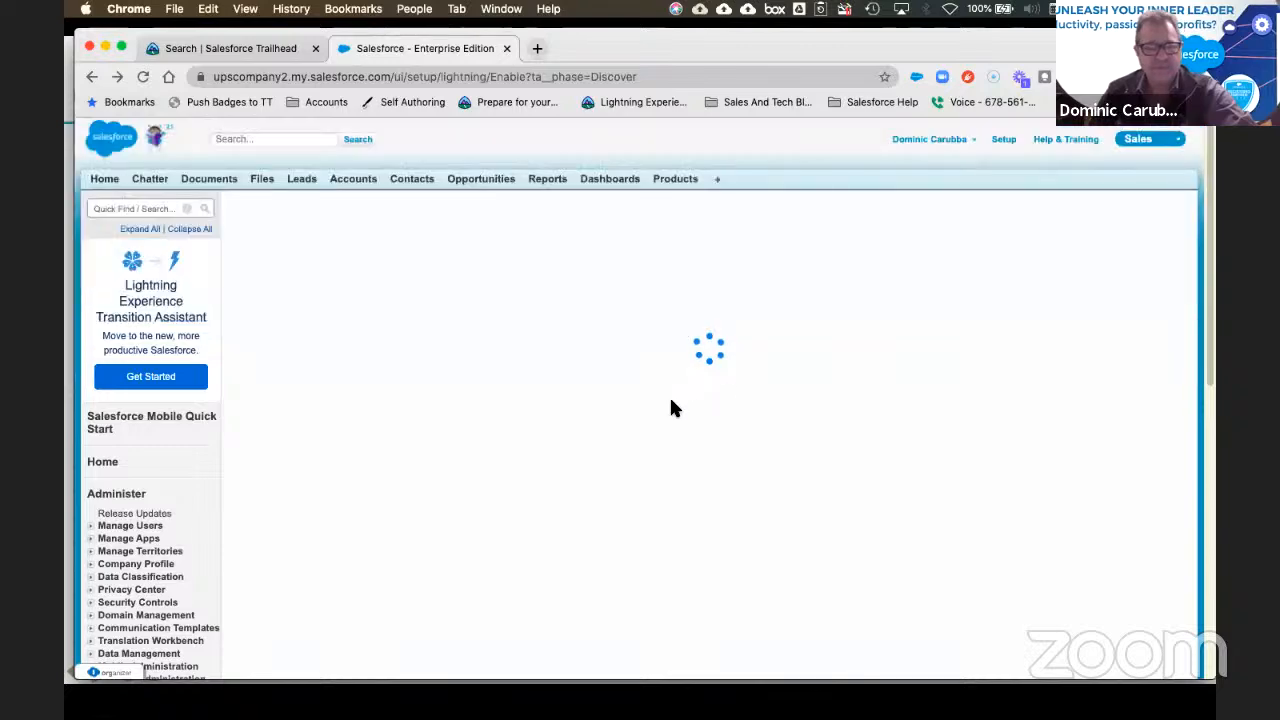
Step: Expand the Evaluate Benefits and Readiness and Plan Your Rollout steps
scroll(652, 437, "down", 5)
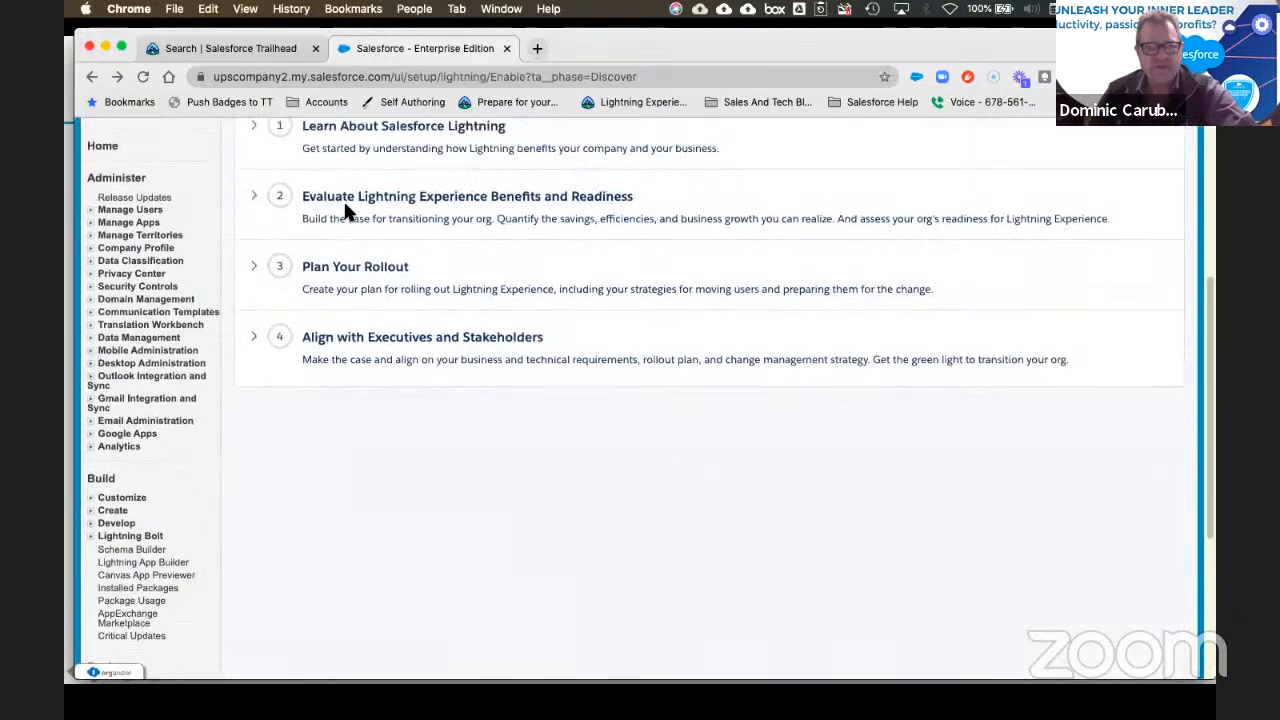
left_click(254, 197)
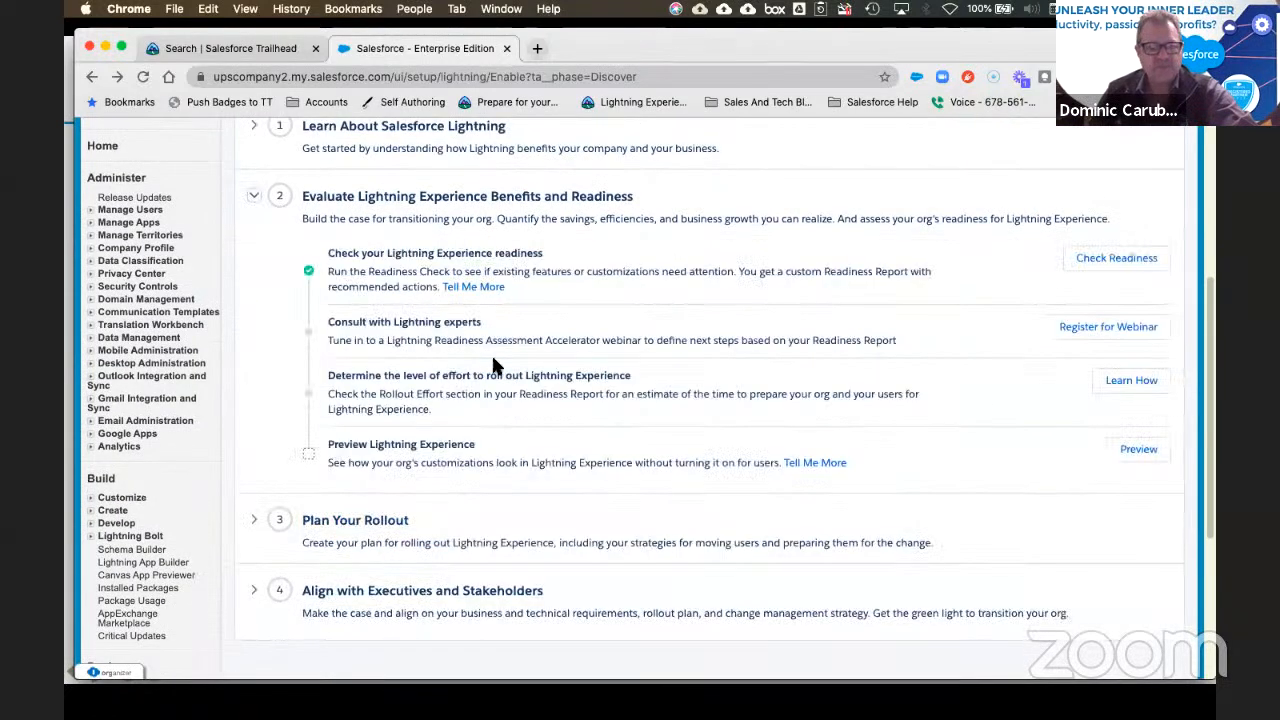
scroll(336, 455, "down", 2)
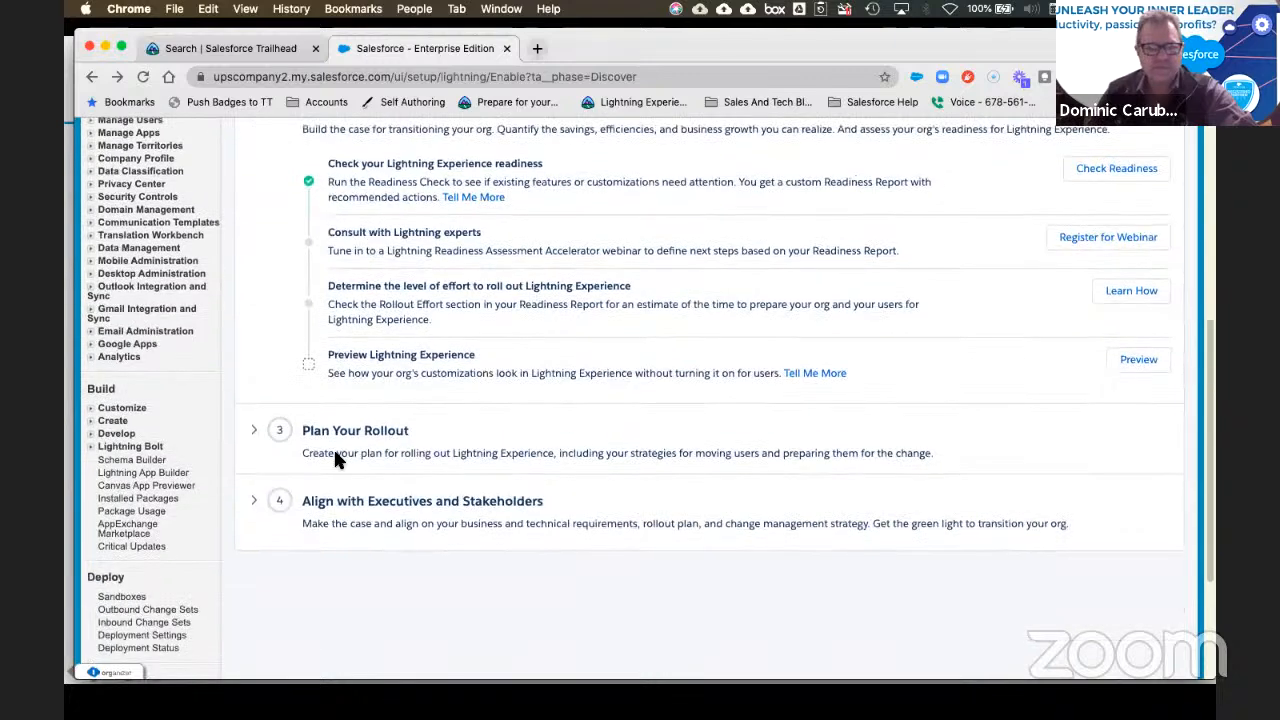
left_click(258, 434)
scroll(855, 440, "down", 2)
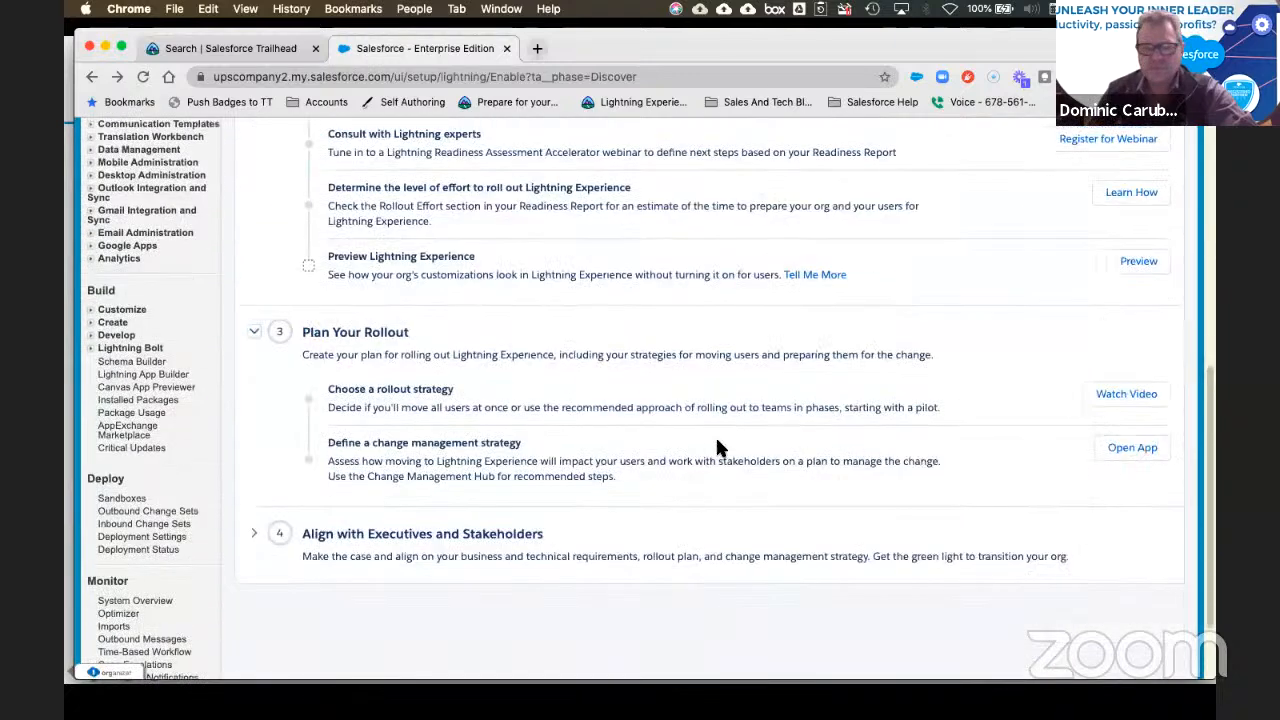
scroll(686, 447, "down", 1)
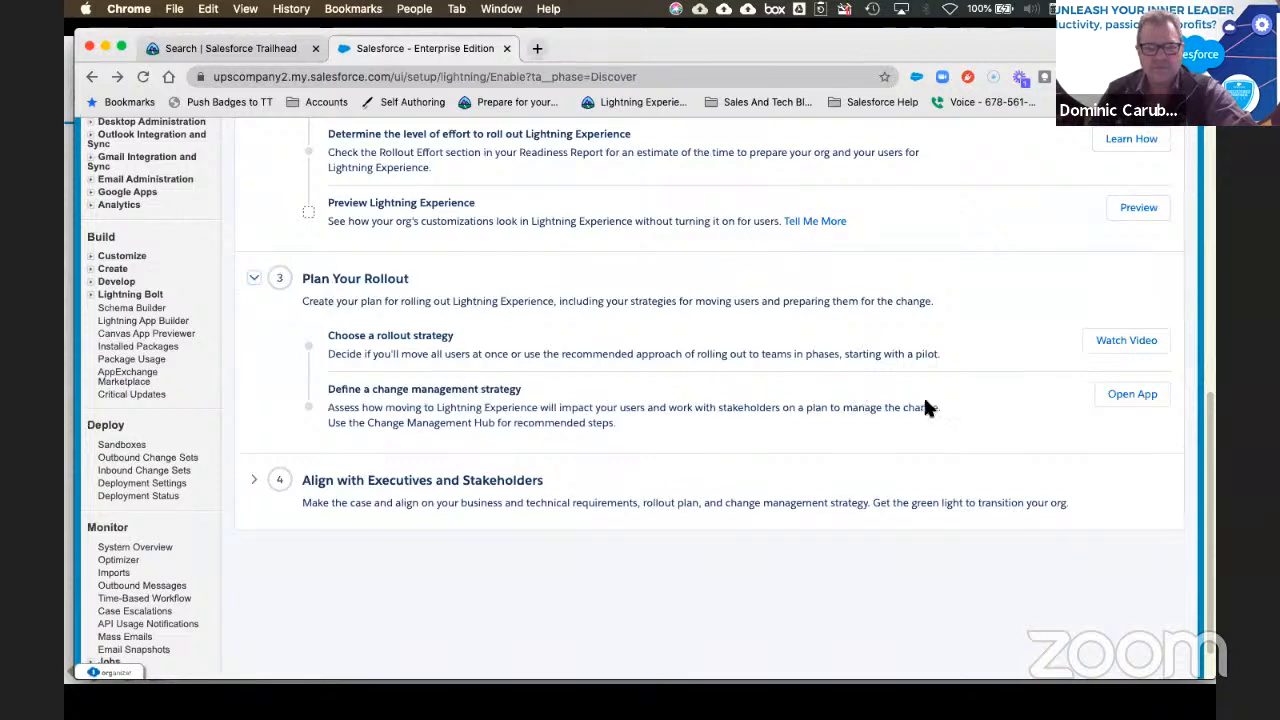
Step: Look through the Change Management Hub, then return to the Transition Assistant page
left_click(1132, 394)
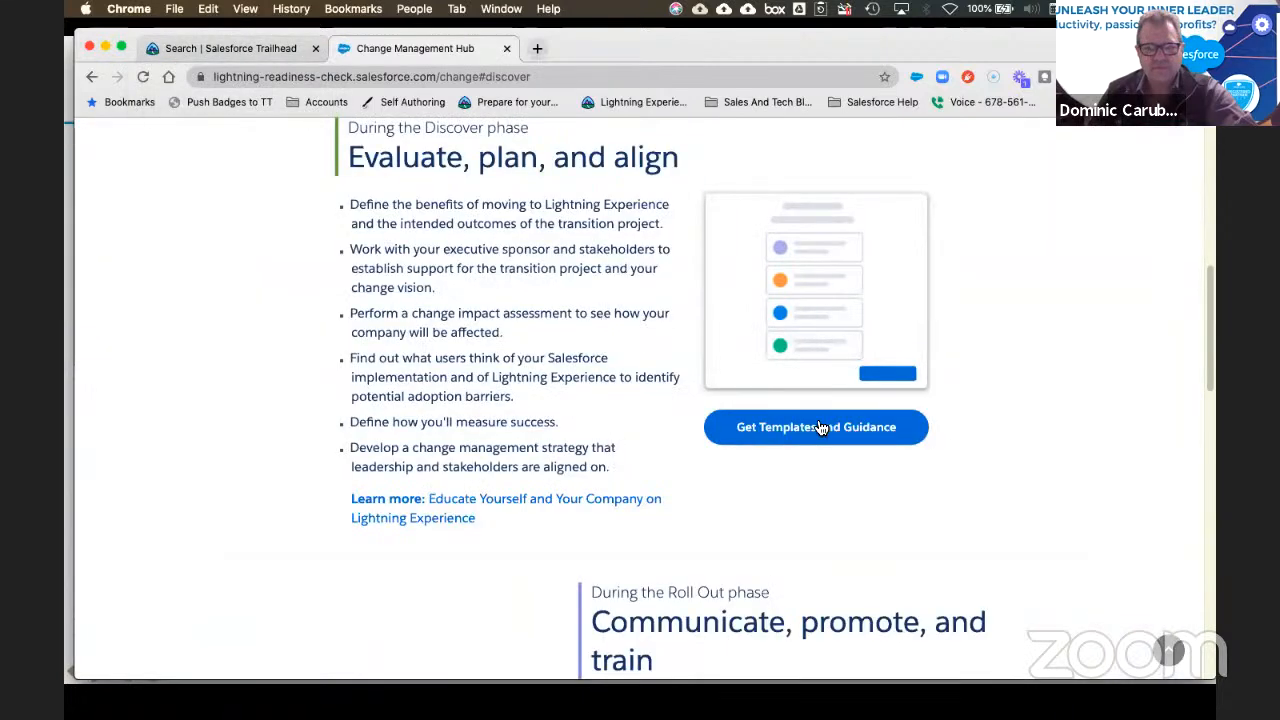
scroll(838, 428, "down", 15)
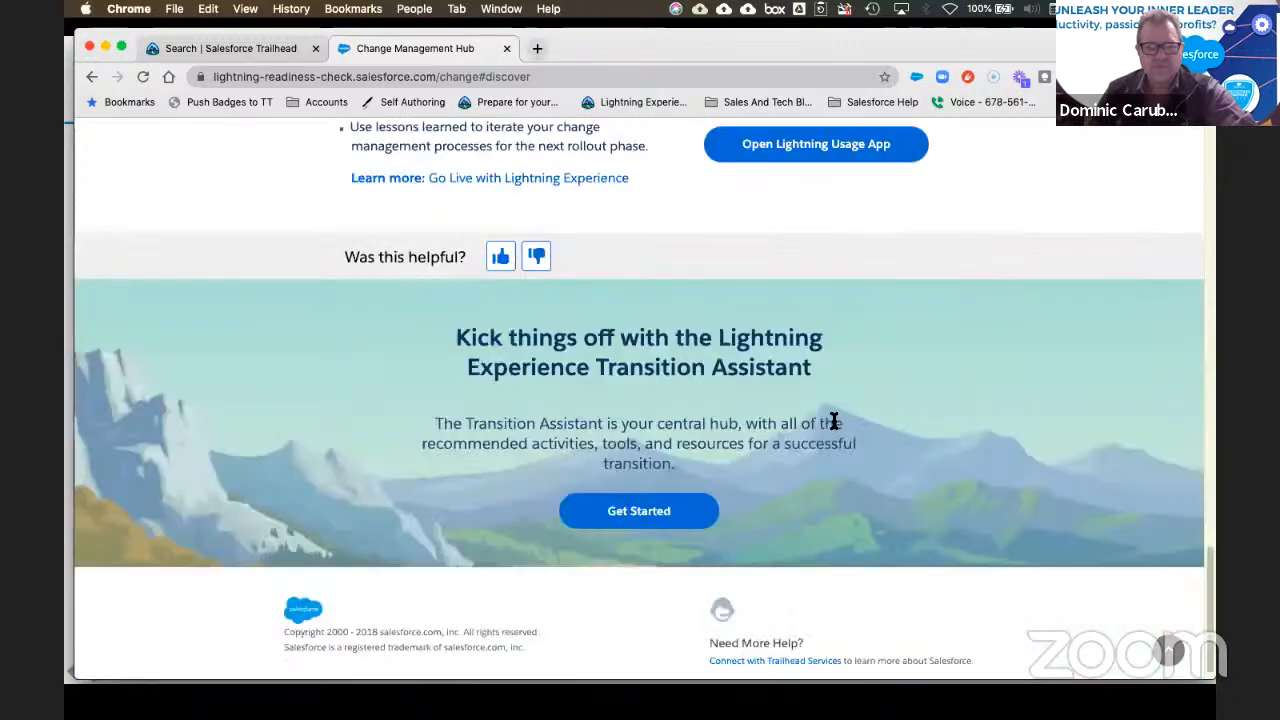
scroll(834, 421, "down", 1)
scroll(835, 418, "up", 20)
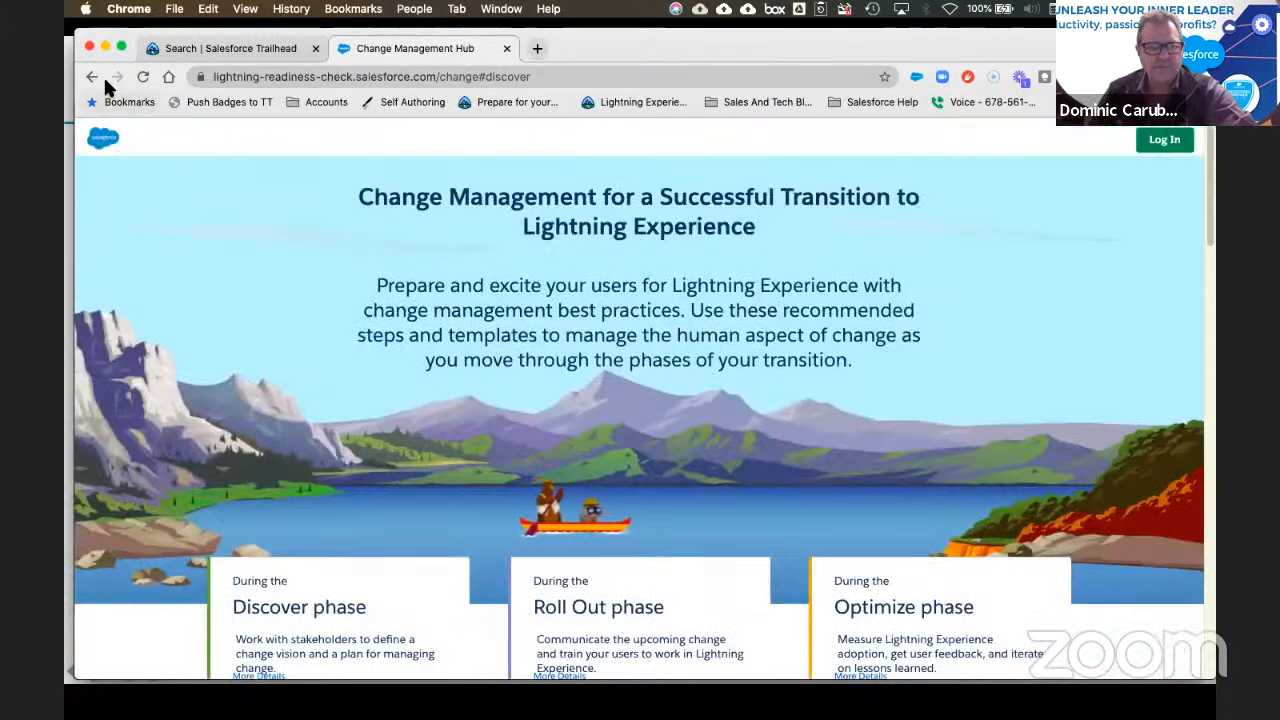
left_click(92, 77)
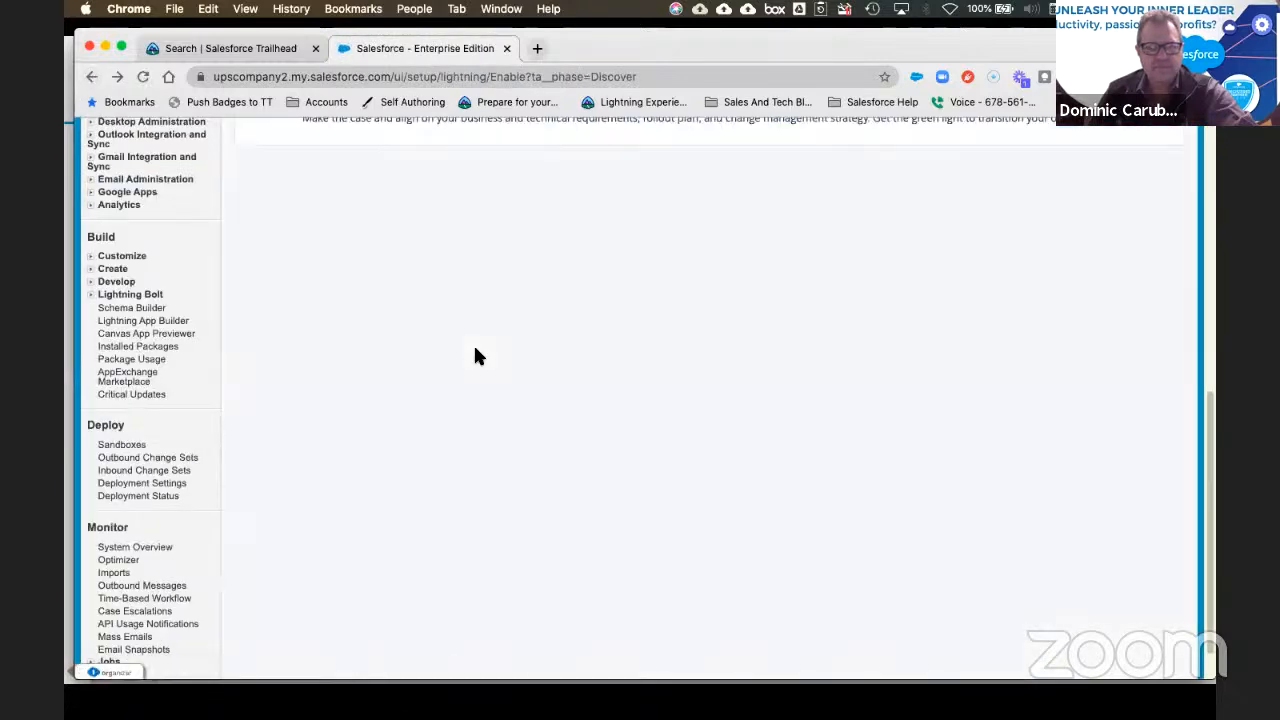
Step: Download the Lightning Experience Enablement Pack from the Align with Executives and Stakeholders step
scroll(551, 434, "up", 10)
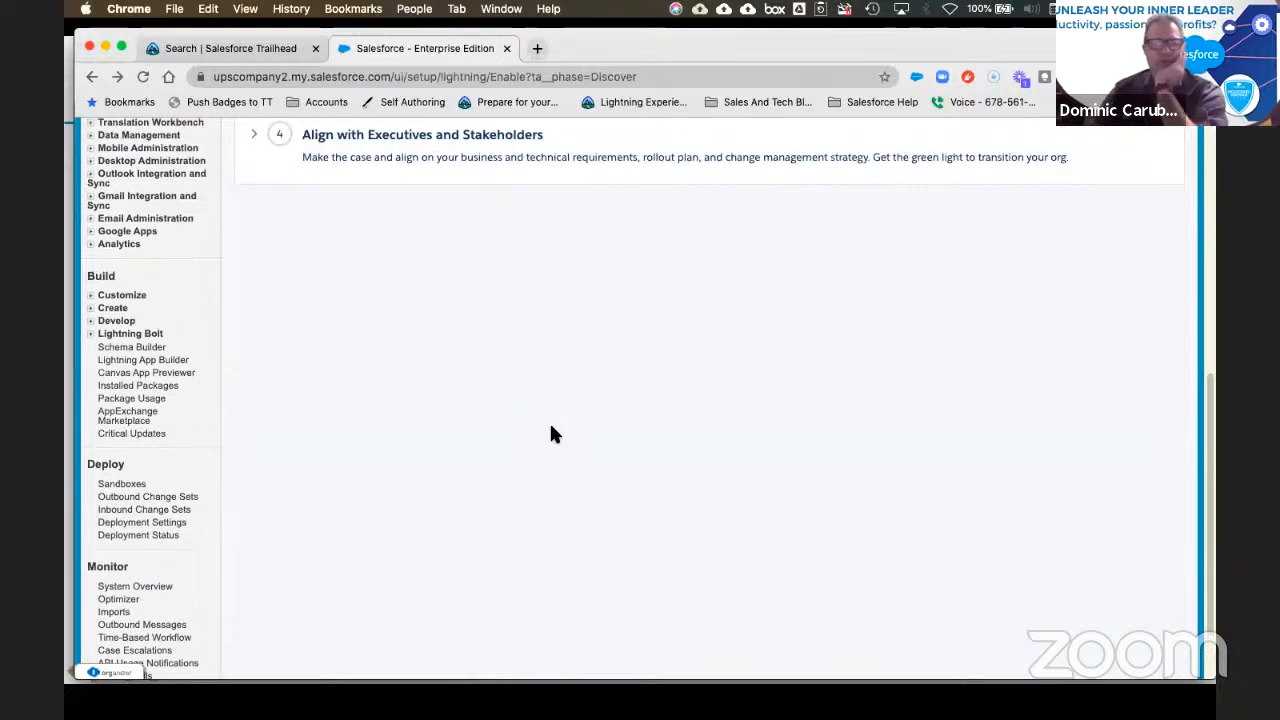
scroll(297, 465, "down", 3)
left_click(250, 478)
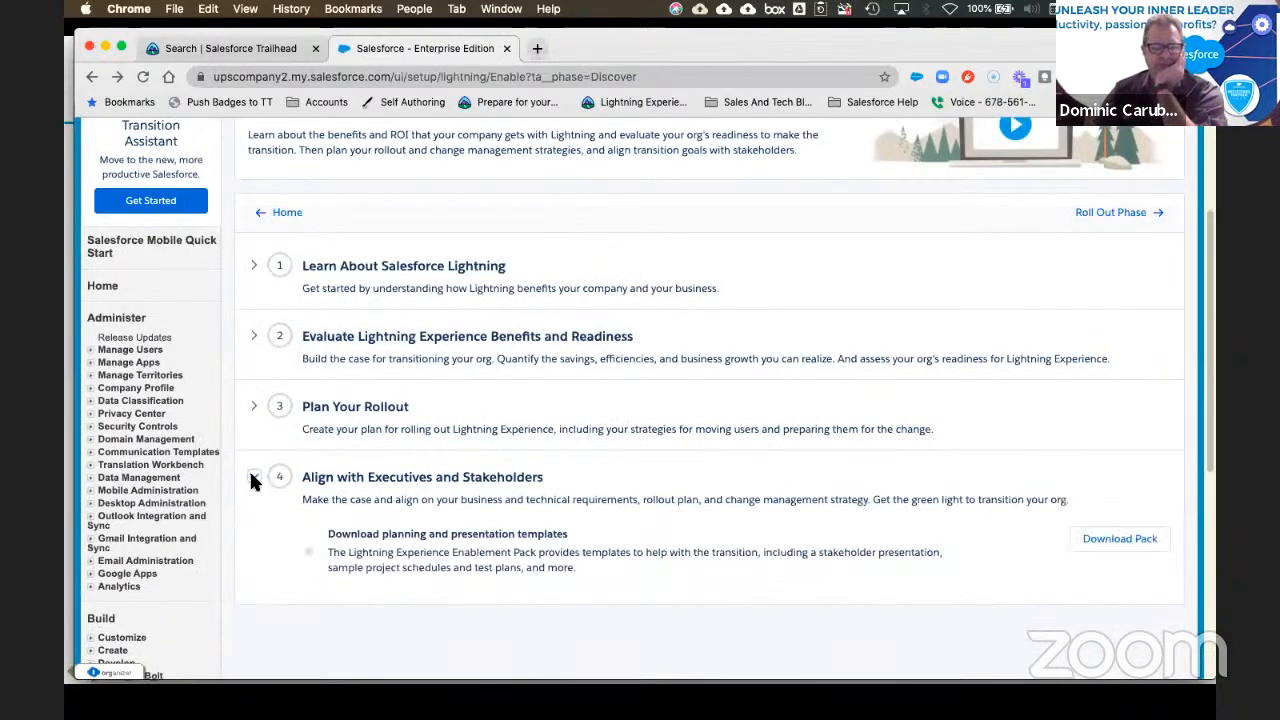
scroll(790, 460, "down", 1)
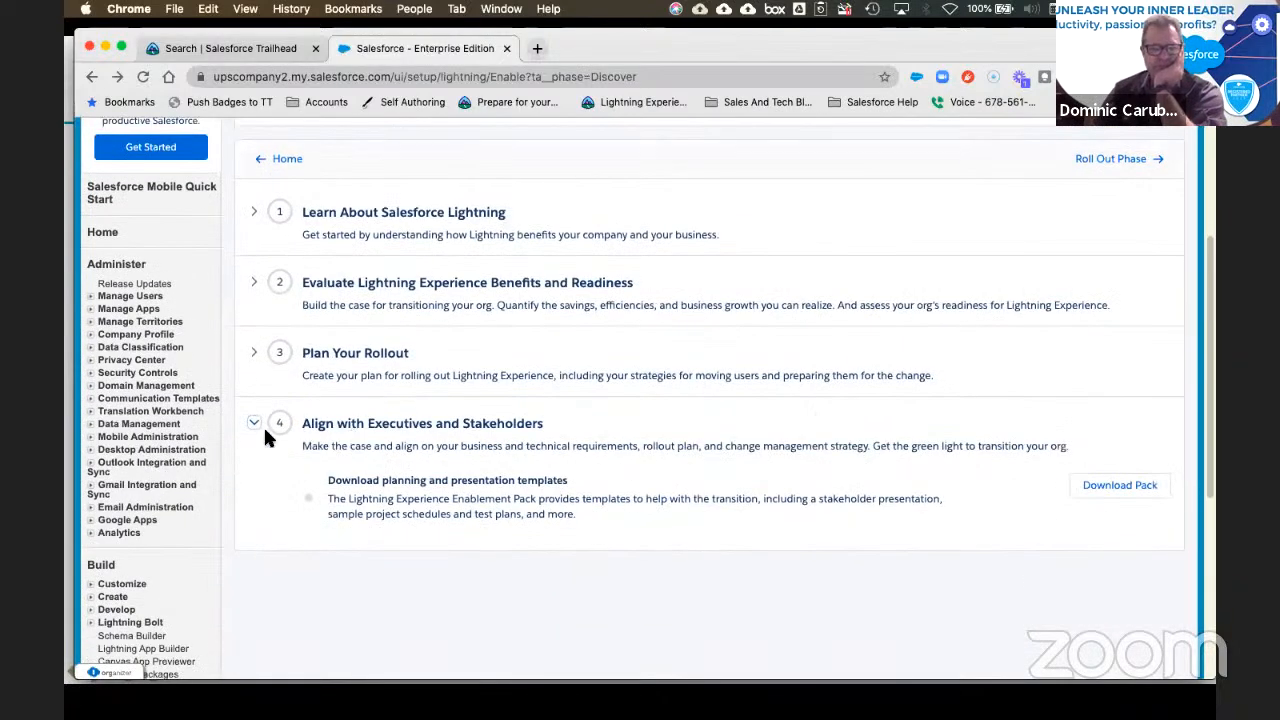
left_click(1140, 486)
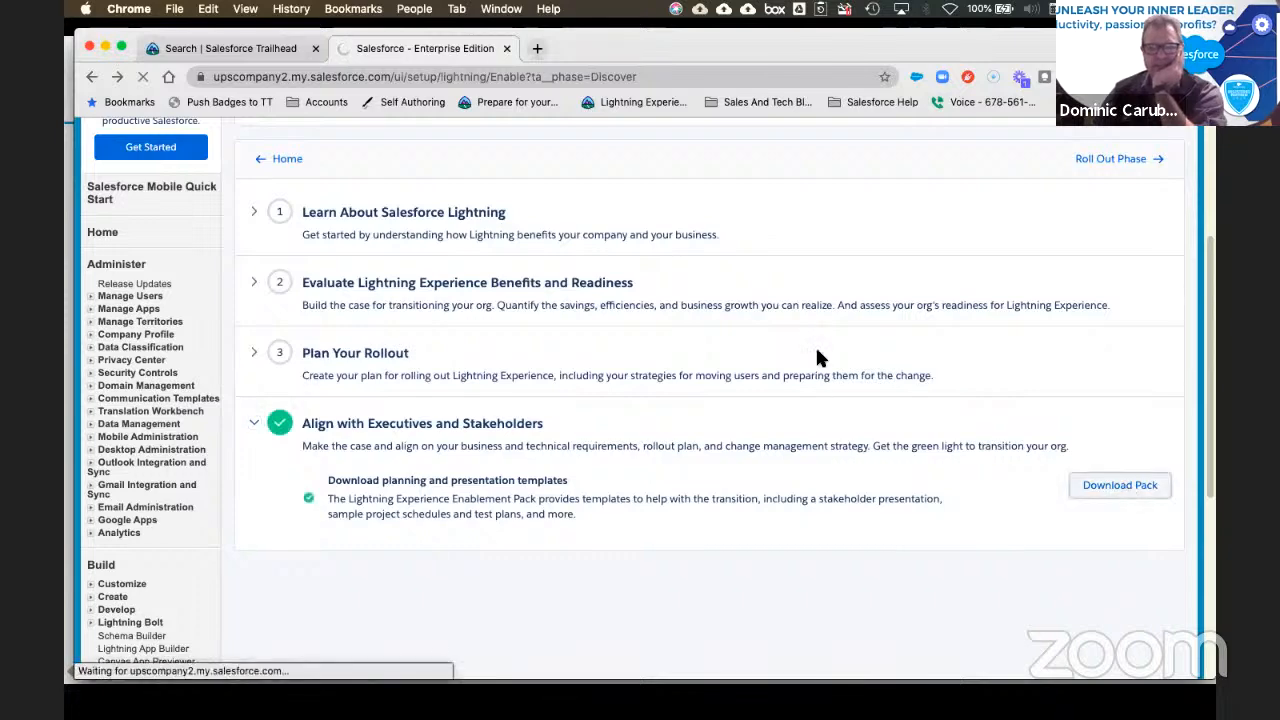
Step: In the Roll Out phase, view Prepare Users' change management tools, return, and open a new tab
left_click(1120, 160)
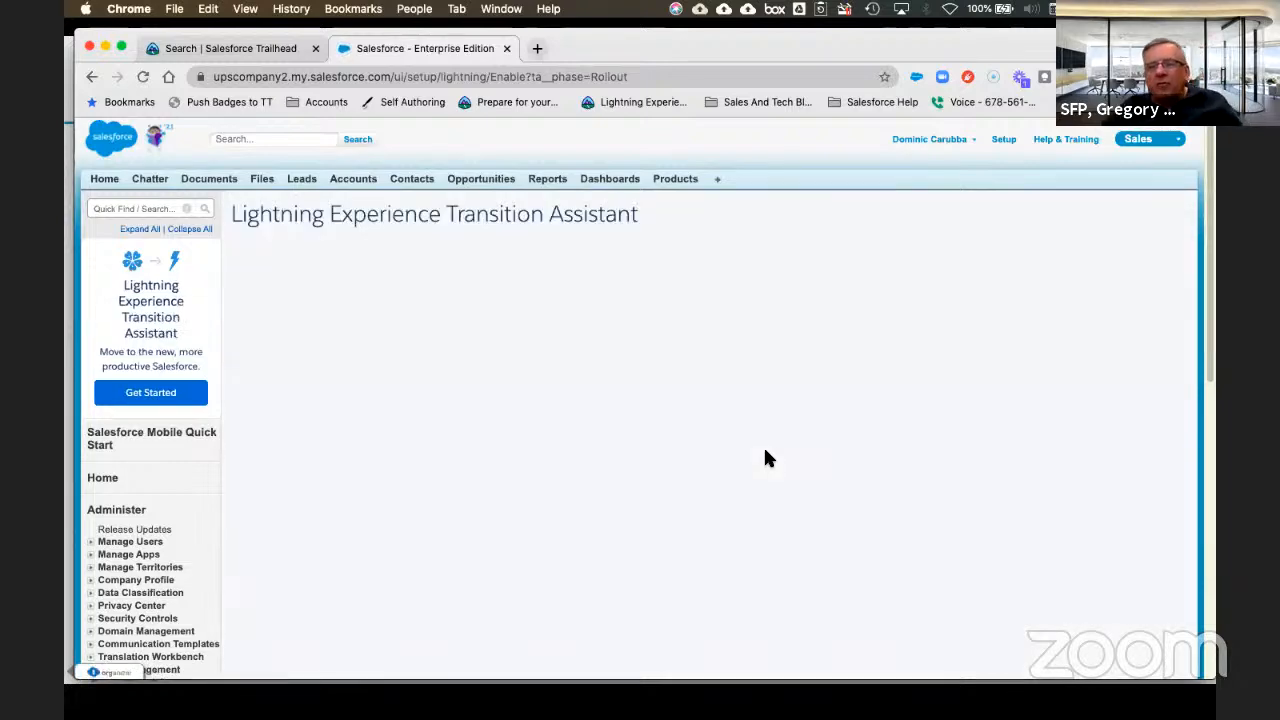
scroll(740, 448, "down", 1)
scroll(715, 452, "down", 2)
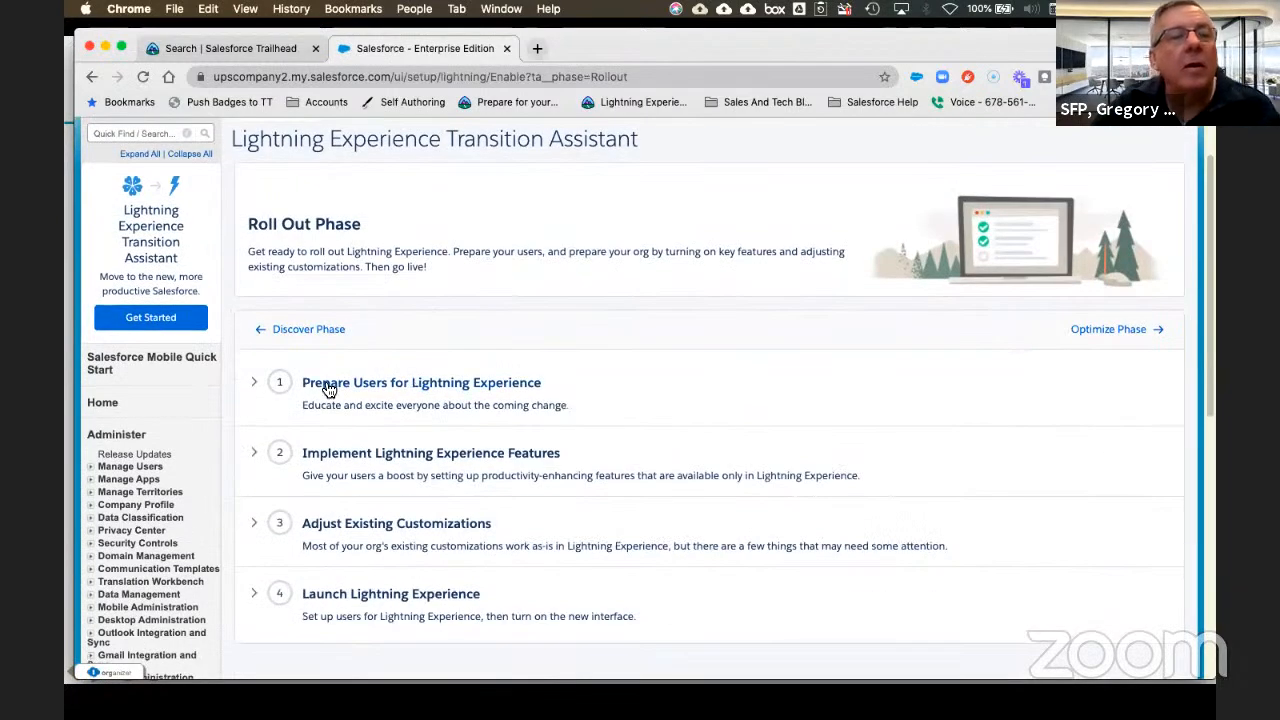
left_click(253, 382)
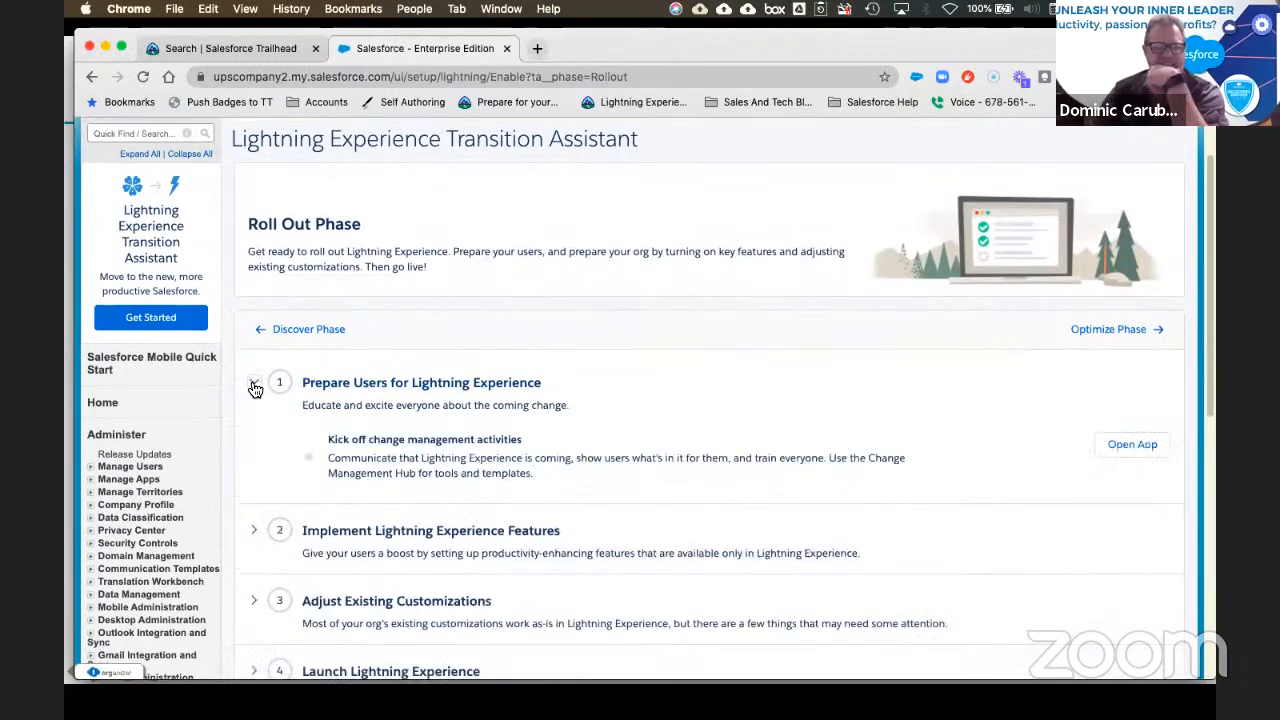
left_click(1125, 451)
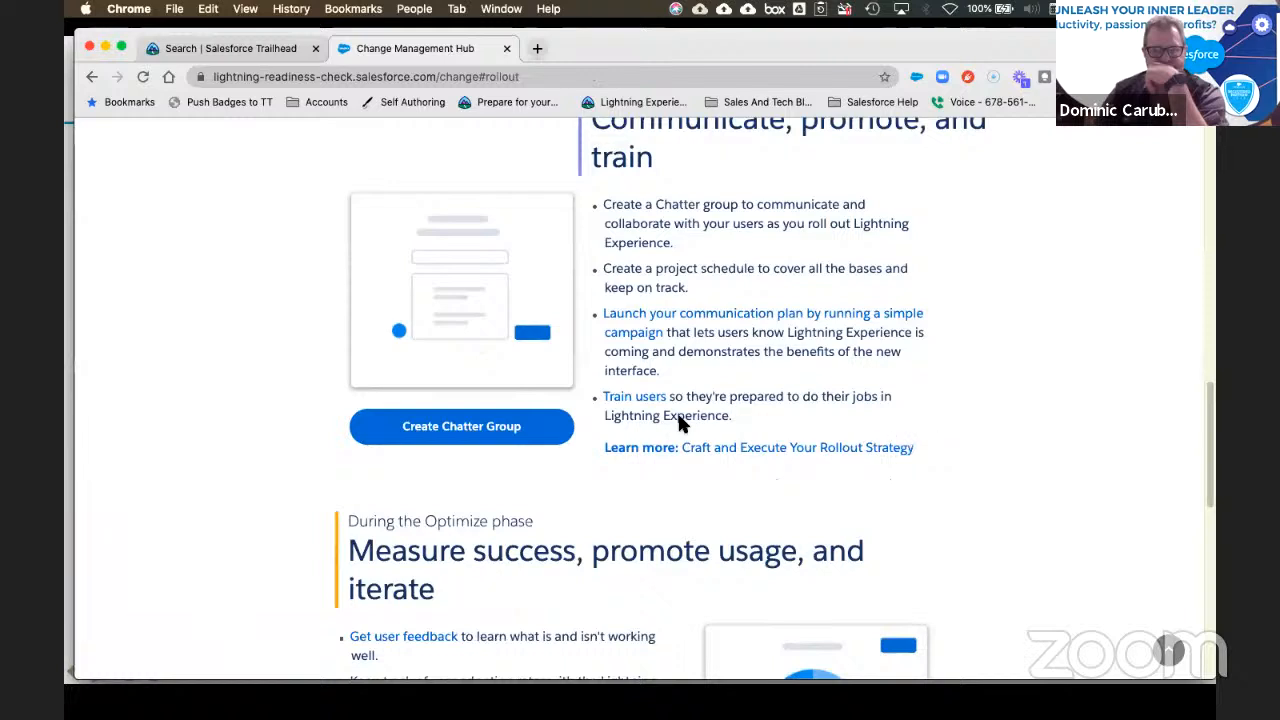
left_click(91, 76)
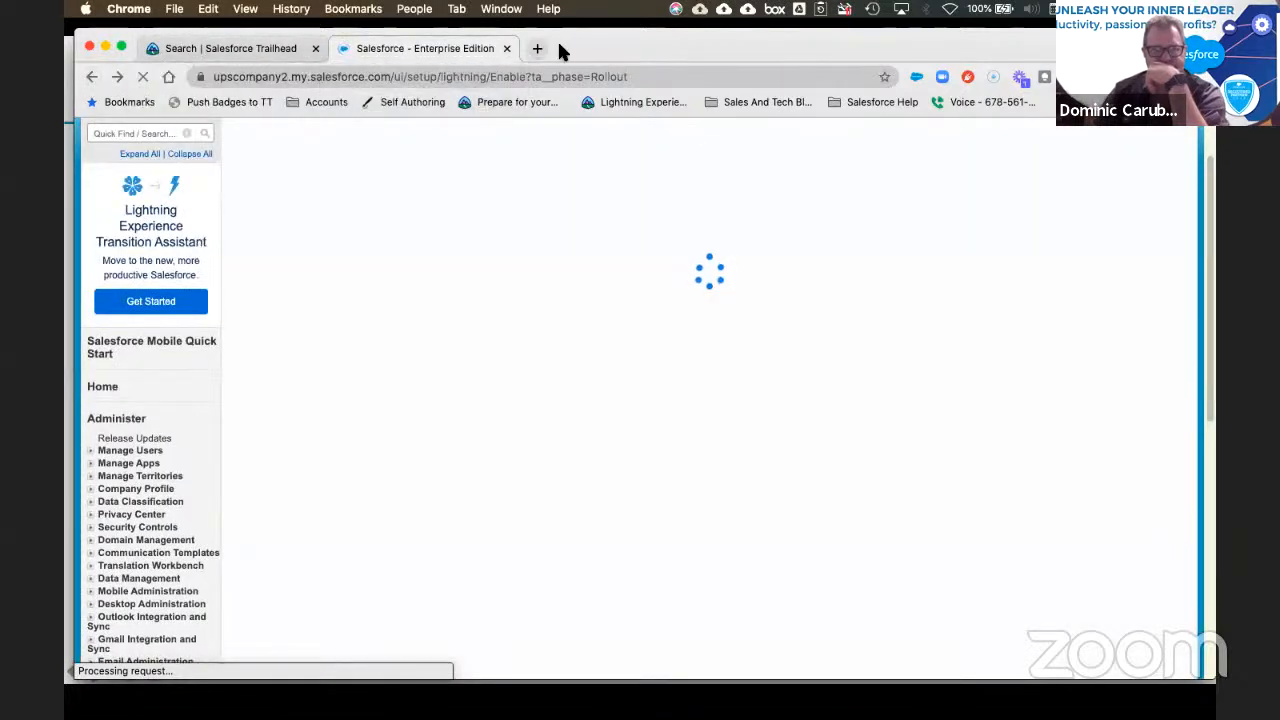
left_click(536, 48)
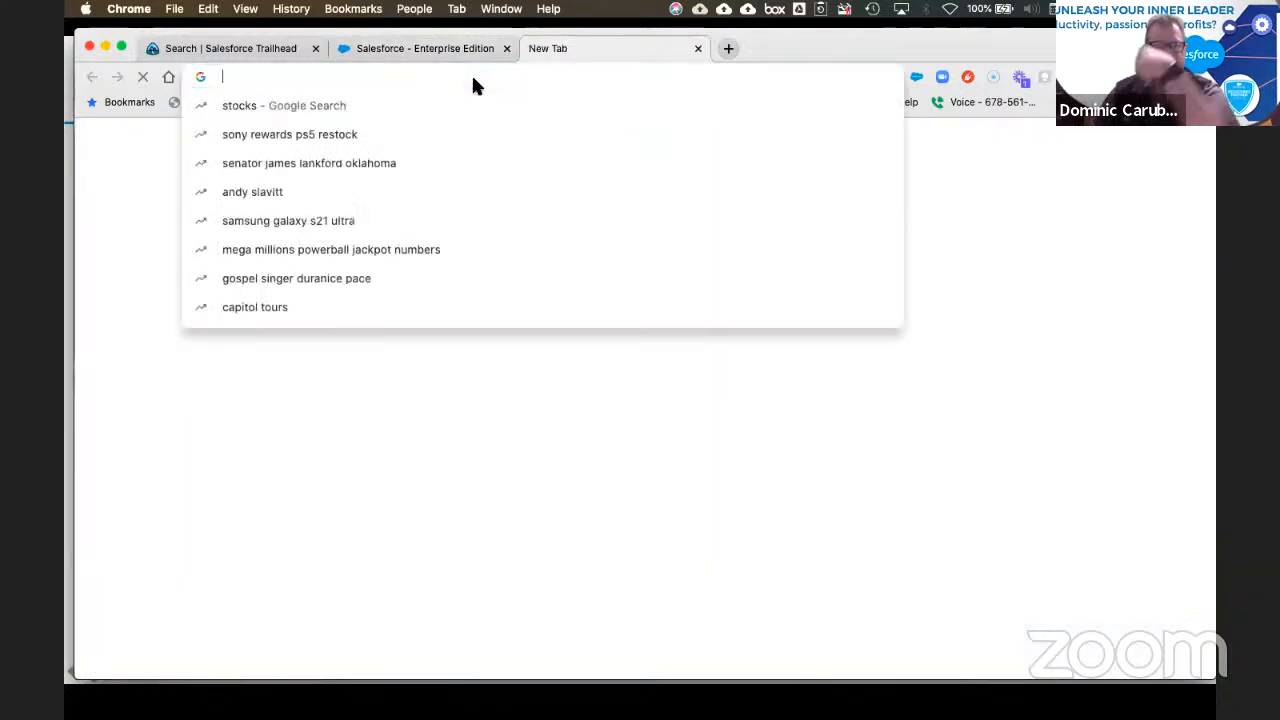
Step: Search Google for 'salesforce turn on lightning experience' and scroll through the results
type("salesf")
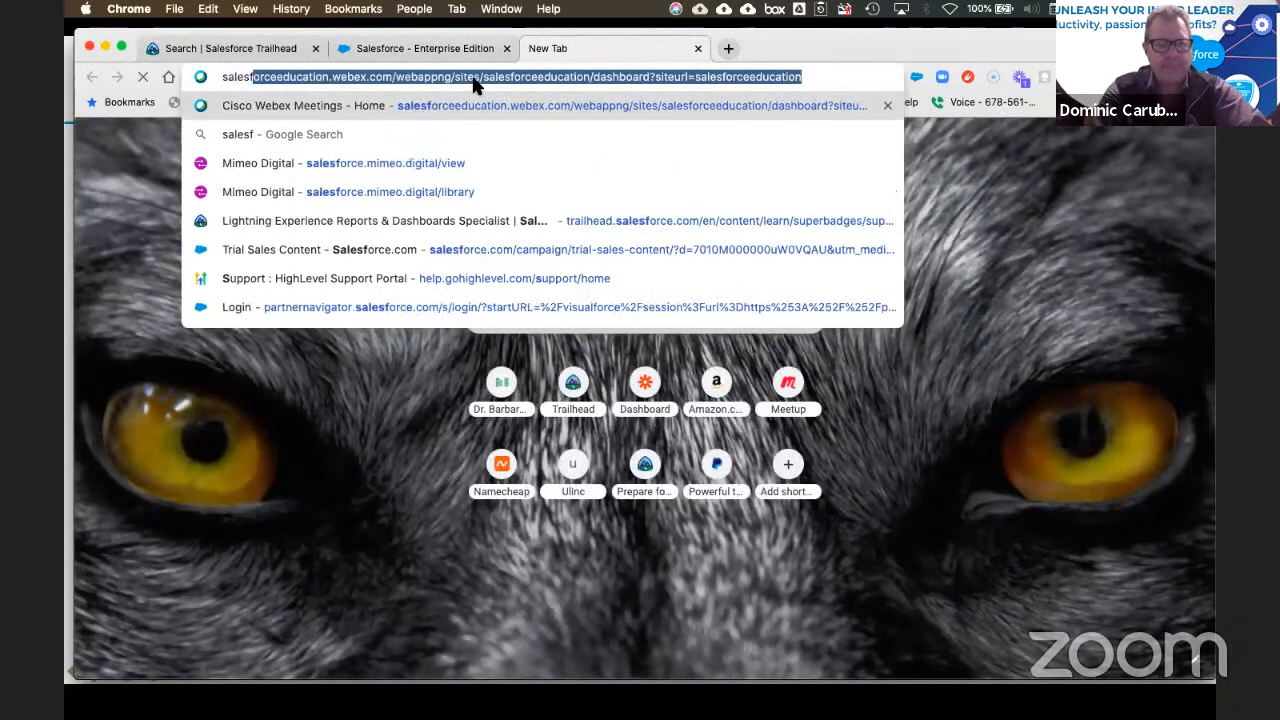
type("orce turn on l")
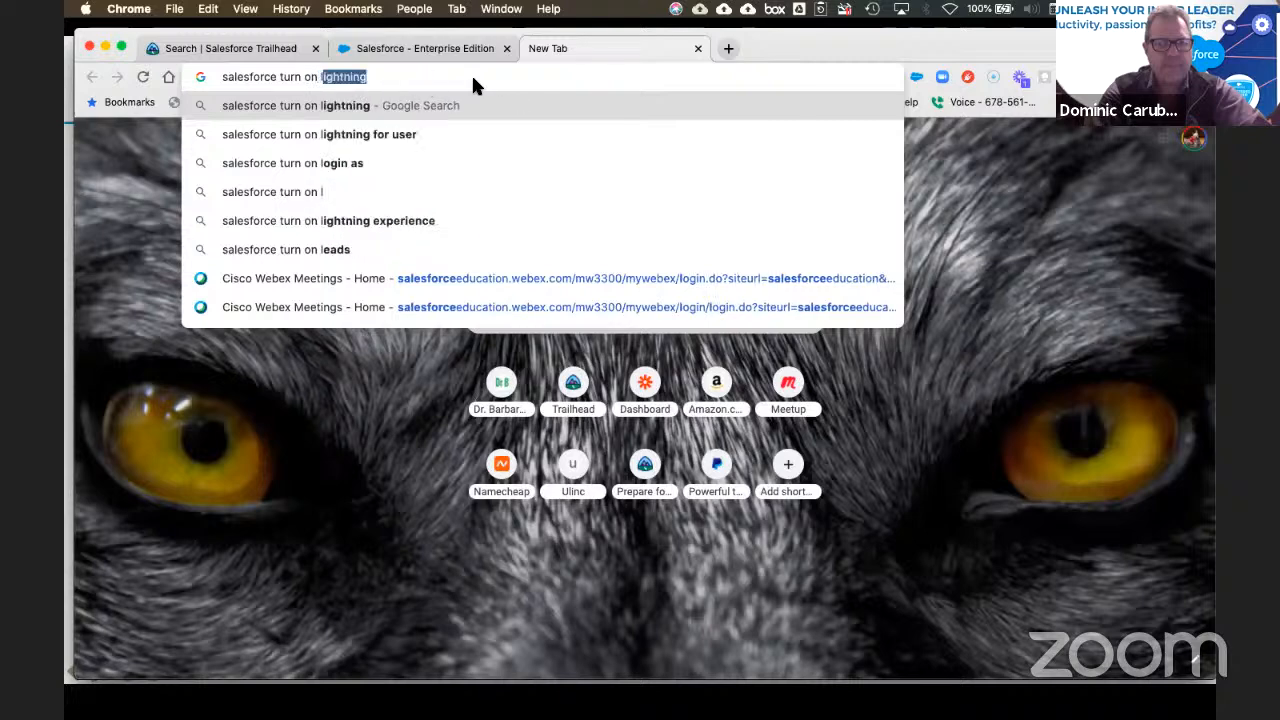
type("igh")
key("Down")
key("Down")
key("Down")
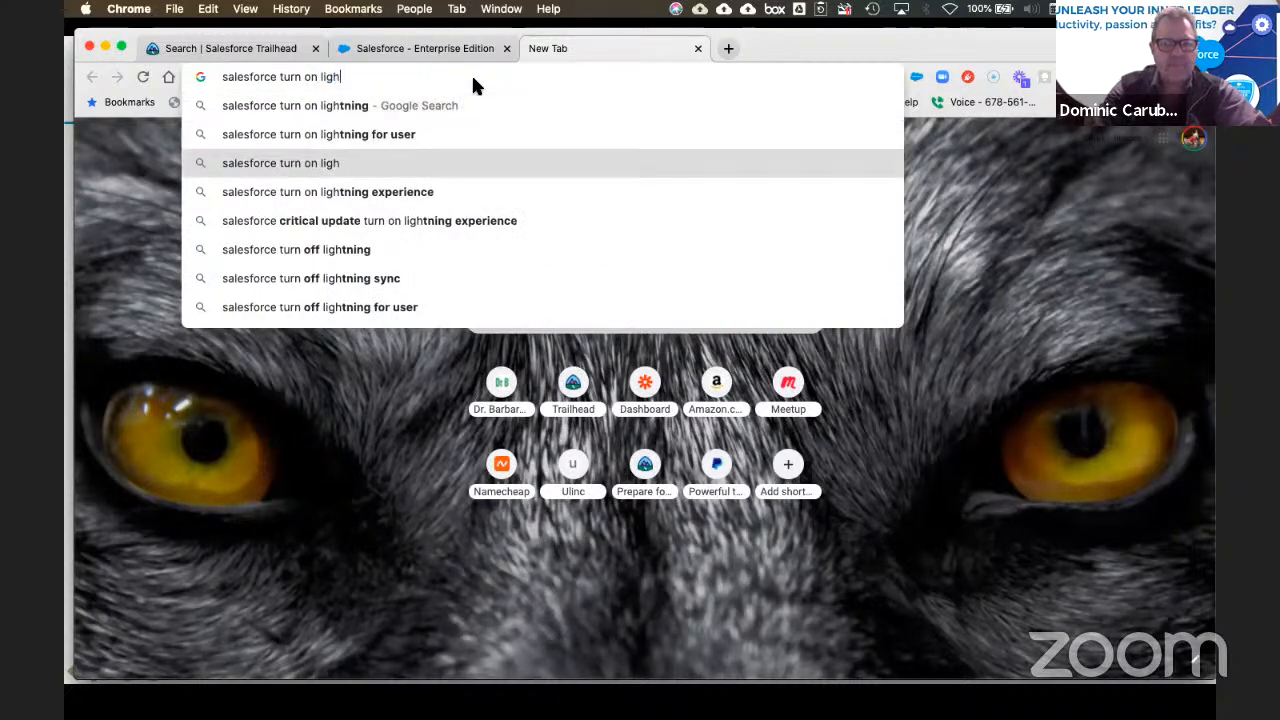
key("Return")
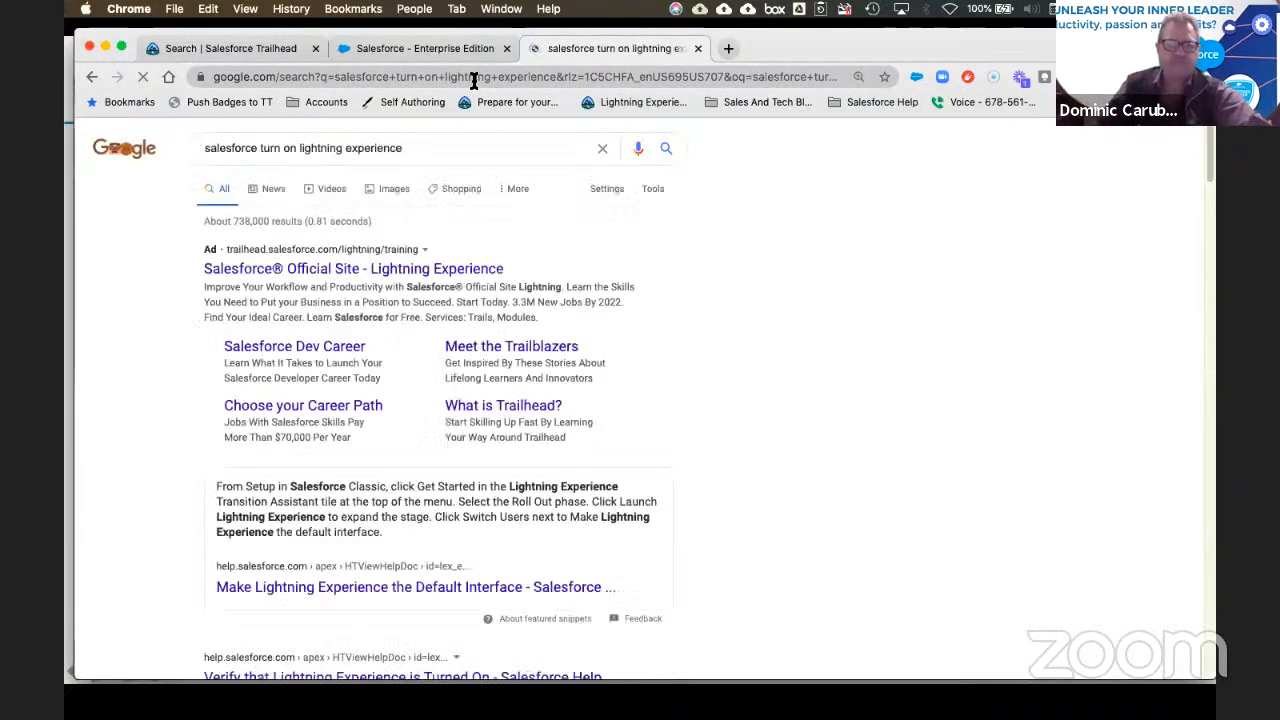
scroll(561, 385, "down", 5)
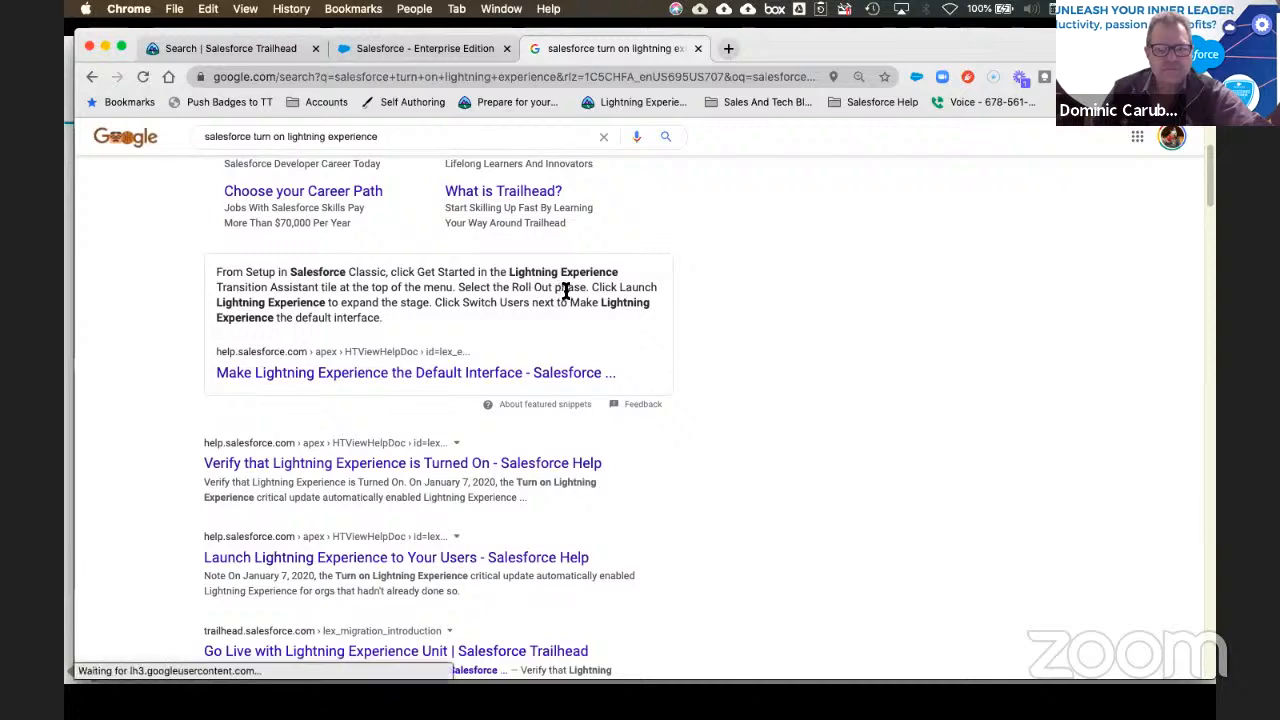
Step: Review the Implement Lightning Experience Features step, checking the Google results in between
left_click(418, 50)
scroll(510, 350, "down", 2)
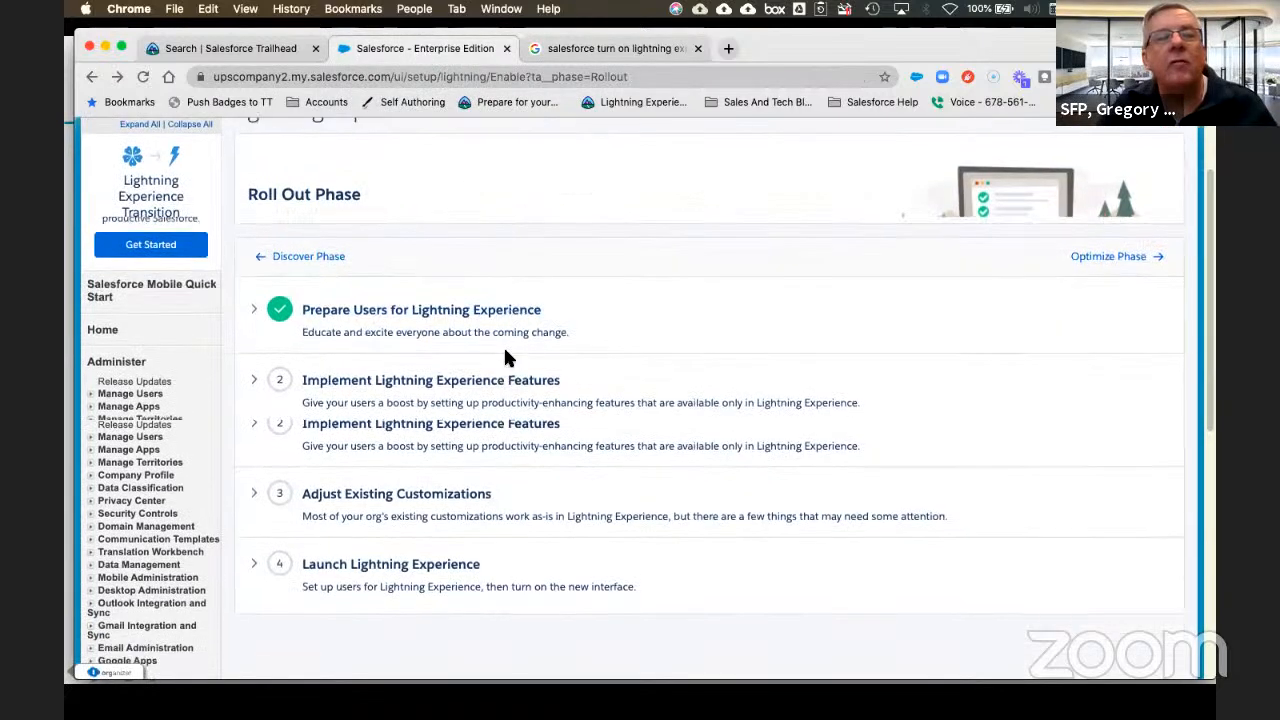
left_click(256, 381)
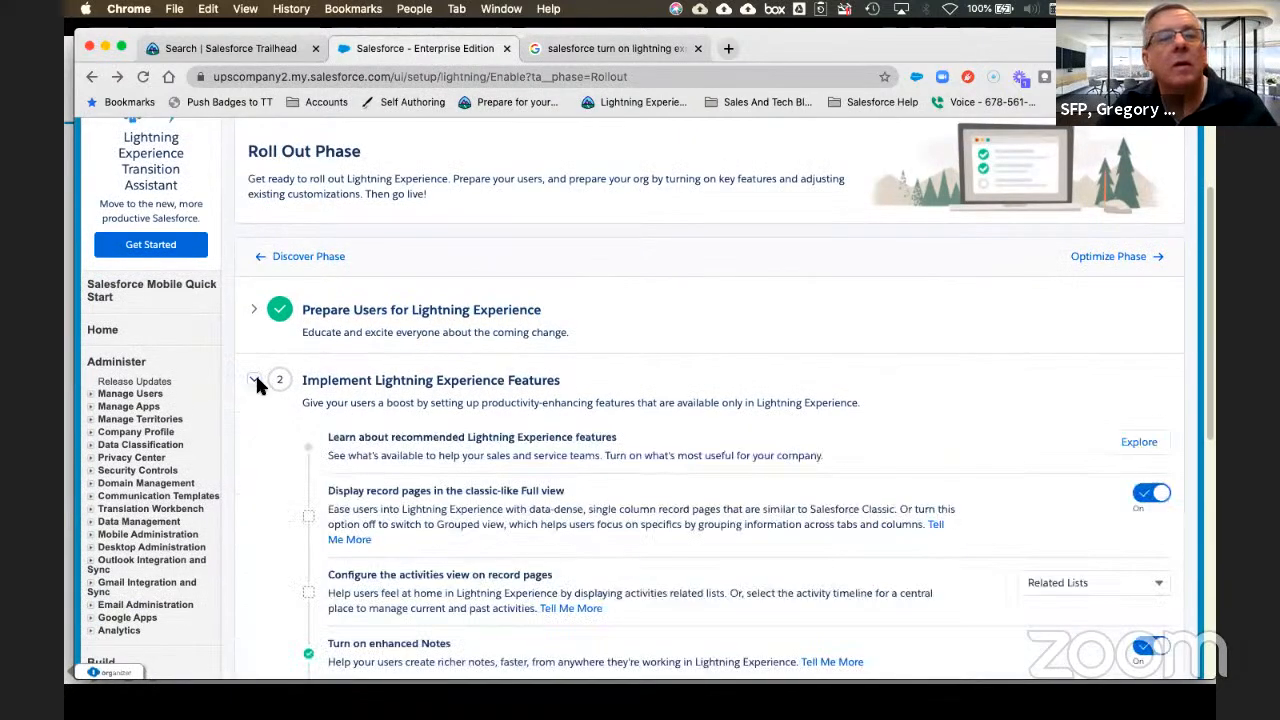
scroll(835, 405, "down", 2)
scroll(835, 397, "down", 3)
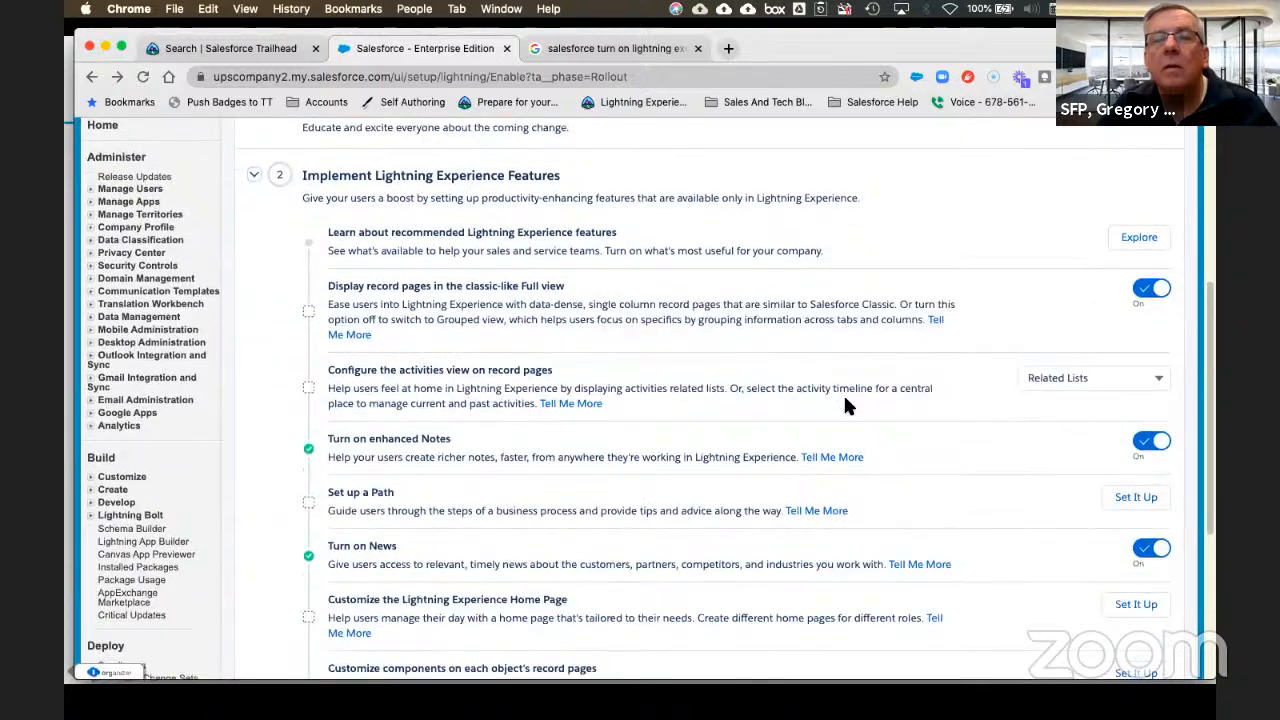
left_click(589, 45)
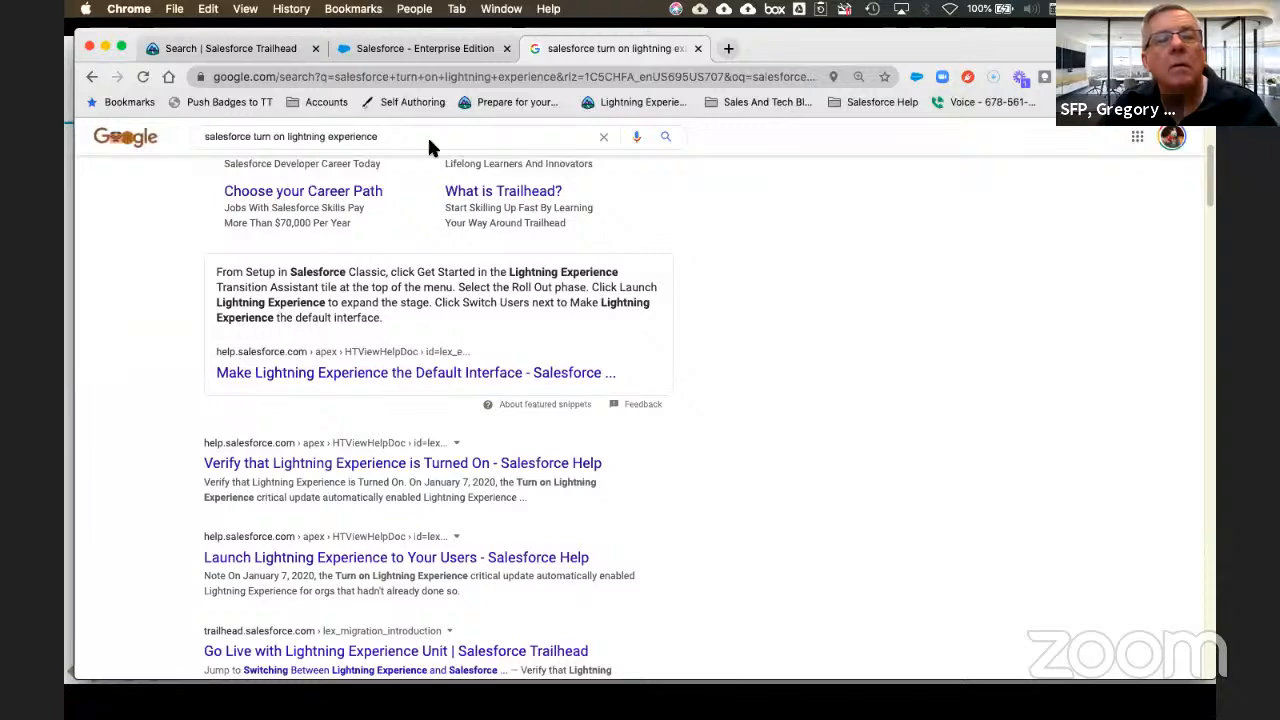
left_click(428, 47)
scroll(526, 203, "down", 2)
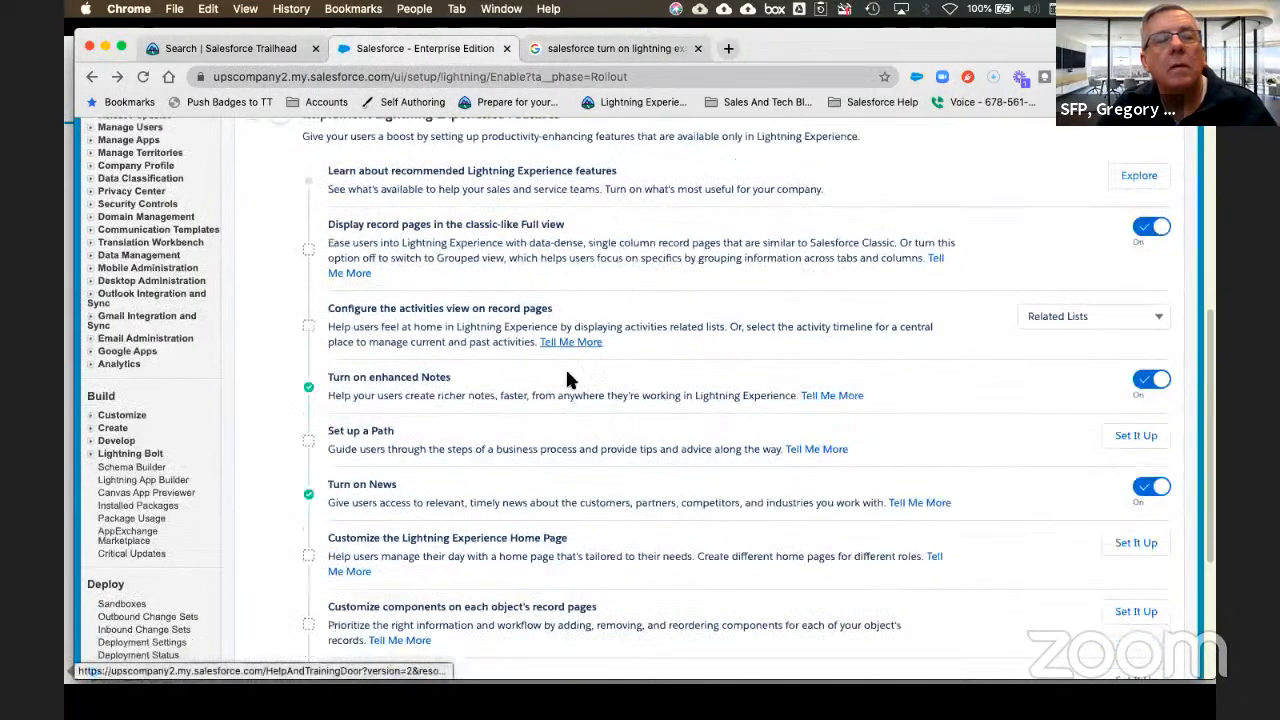
scroll(323, 271, "up", 5)
left_click(254, 411)
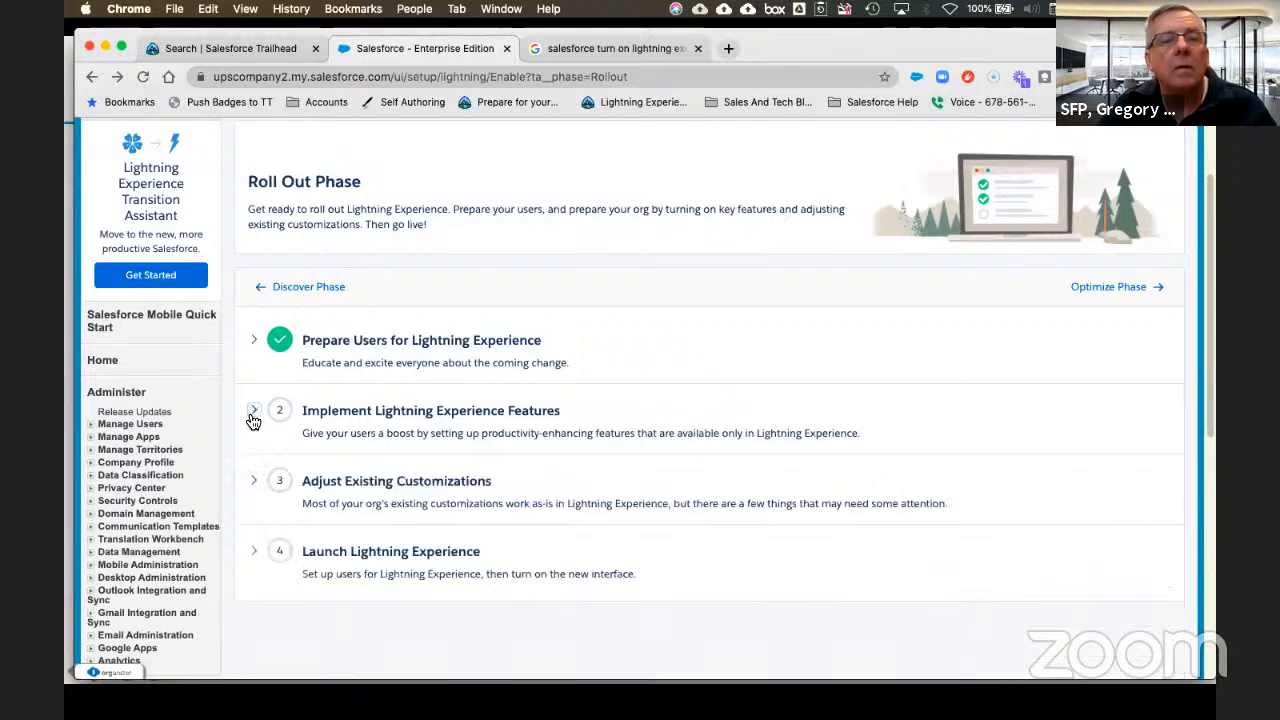
Step: Turn on Lightning Experience under Launch Lightning Experience, confirm, and switch to Lightning Experience
left_click(255, 552)
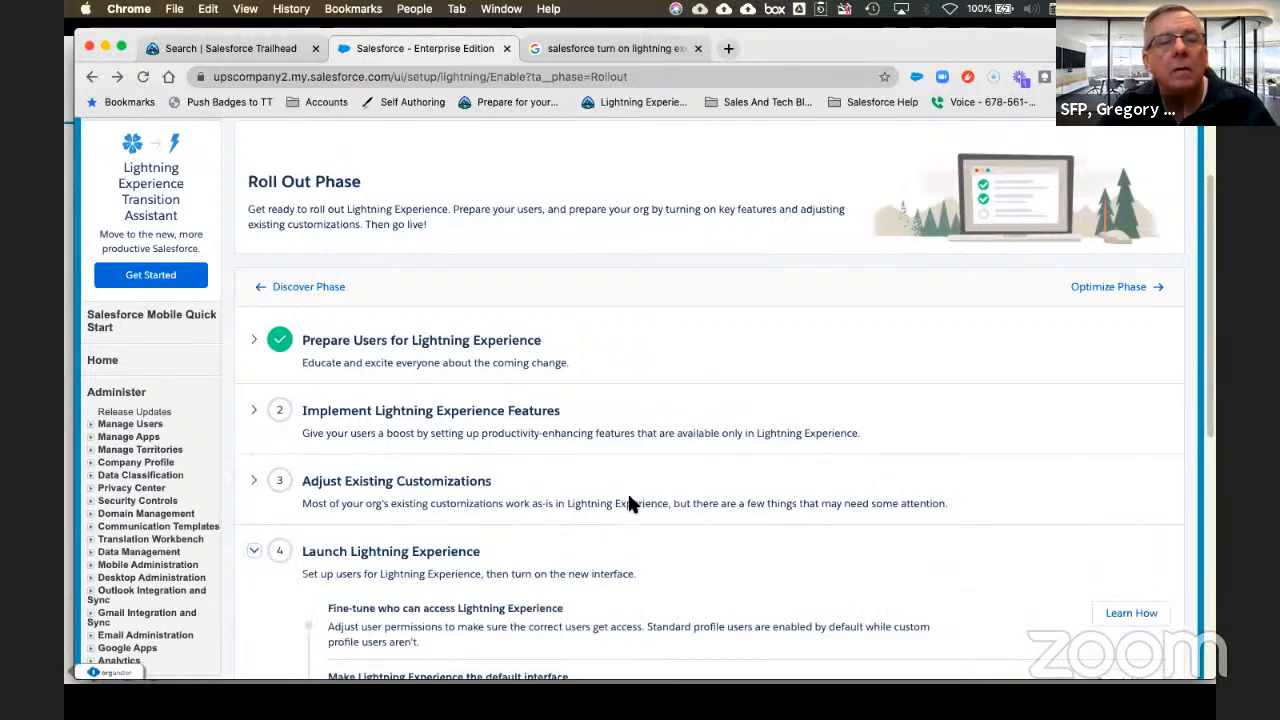
scroll(650, 497, "down", 3)
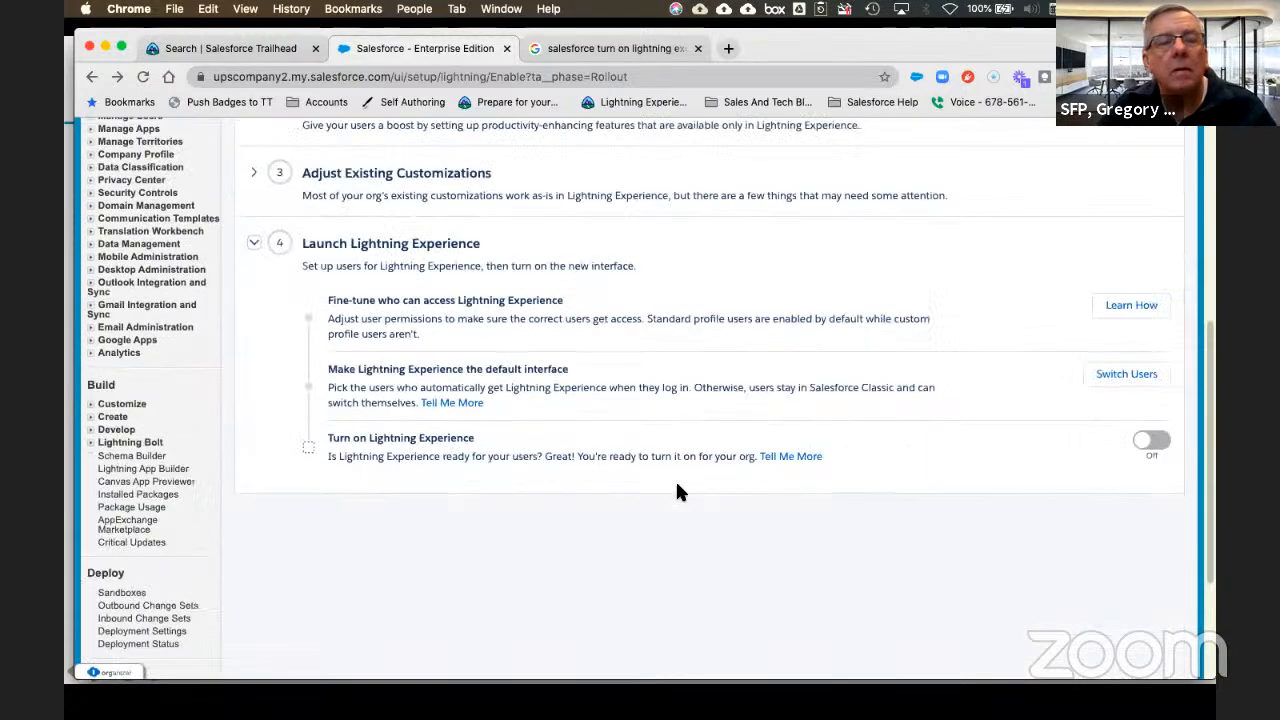
left_click(1152, 444)
left_click(789, 466)
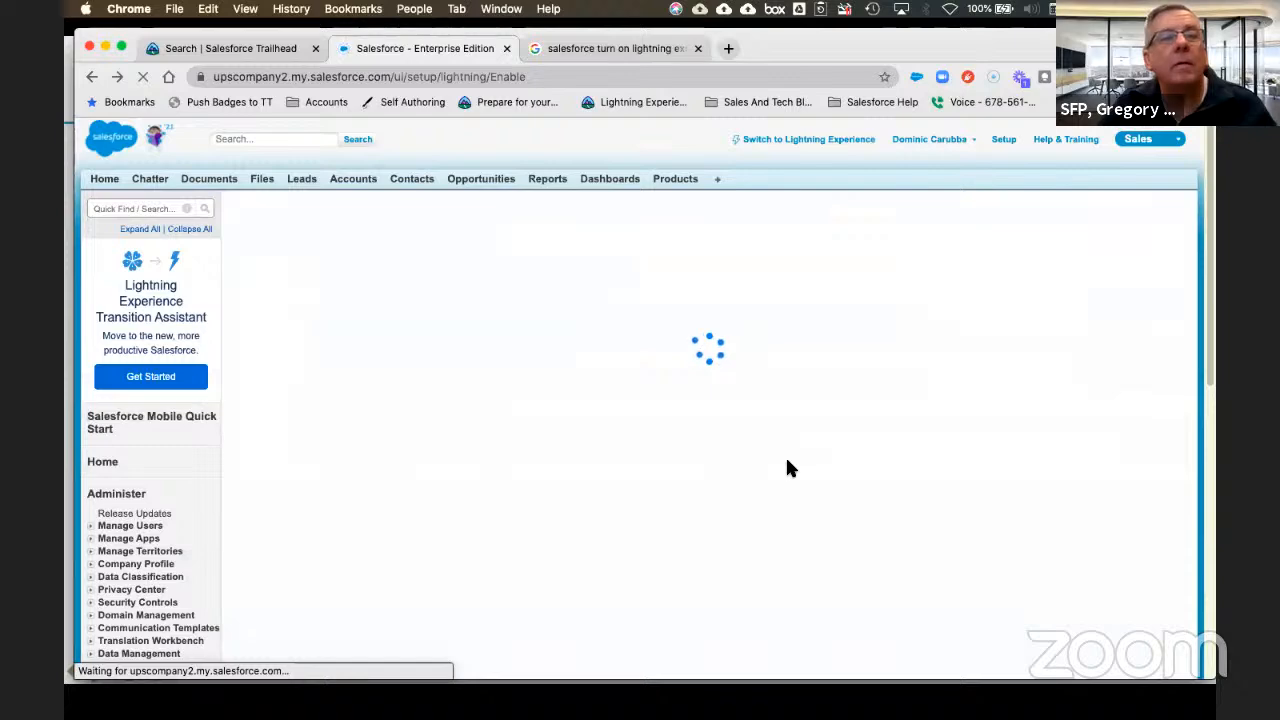
left_click(813, 141)
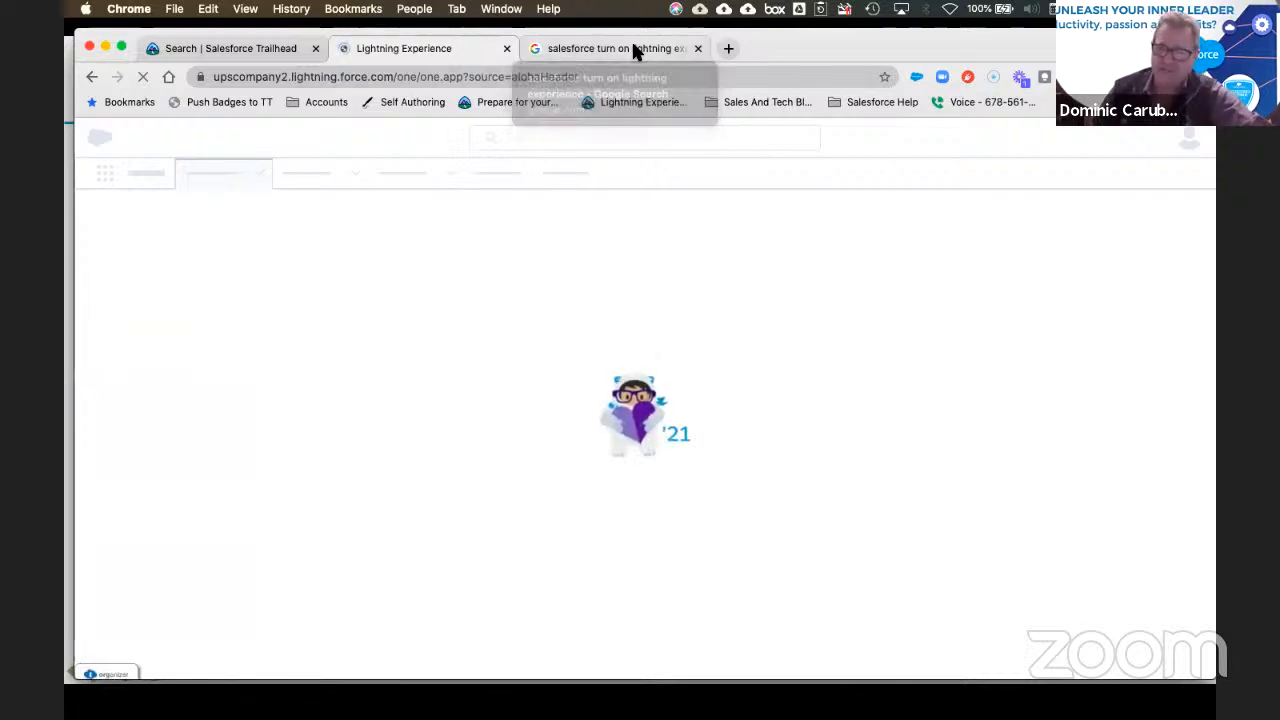
Step: Highlight the Switch Users tip in the Google snippet, then open Setup from the Sales home
left_click(633, 48)
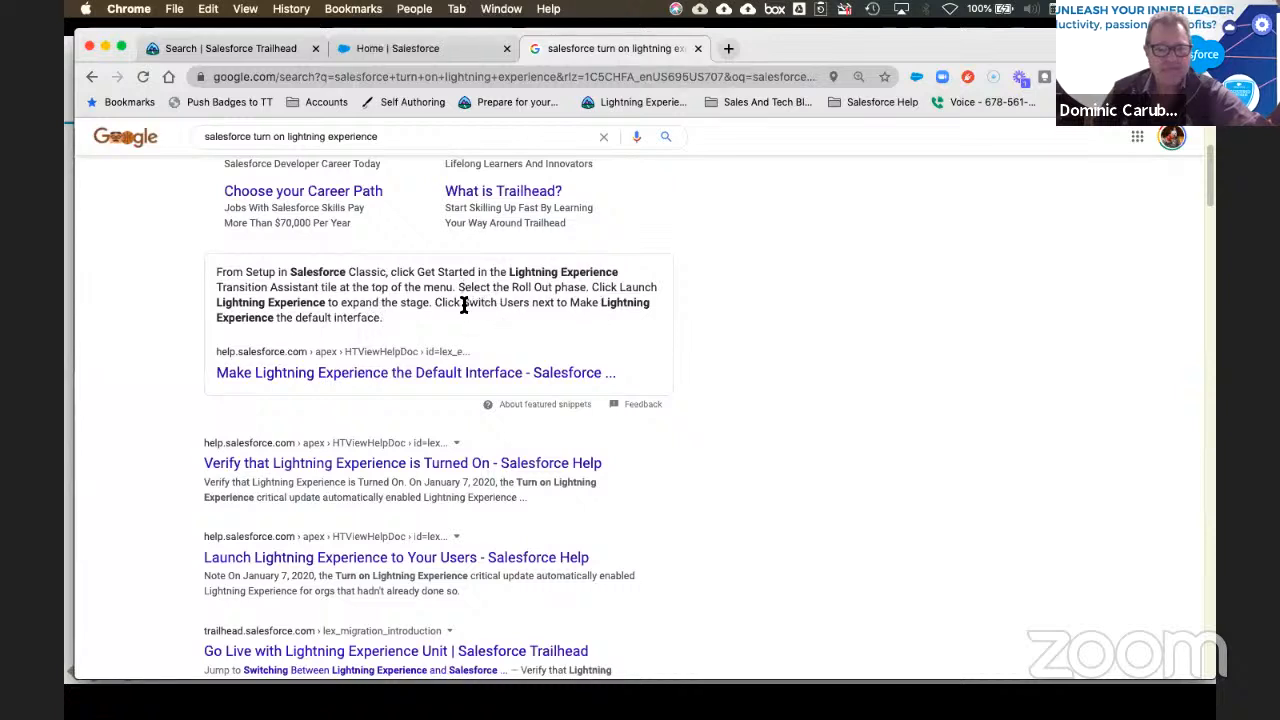
left_click_drag(464, 305, 624, 304)
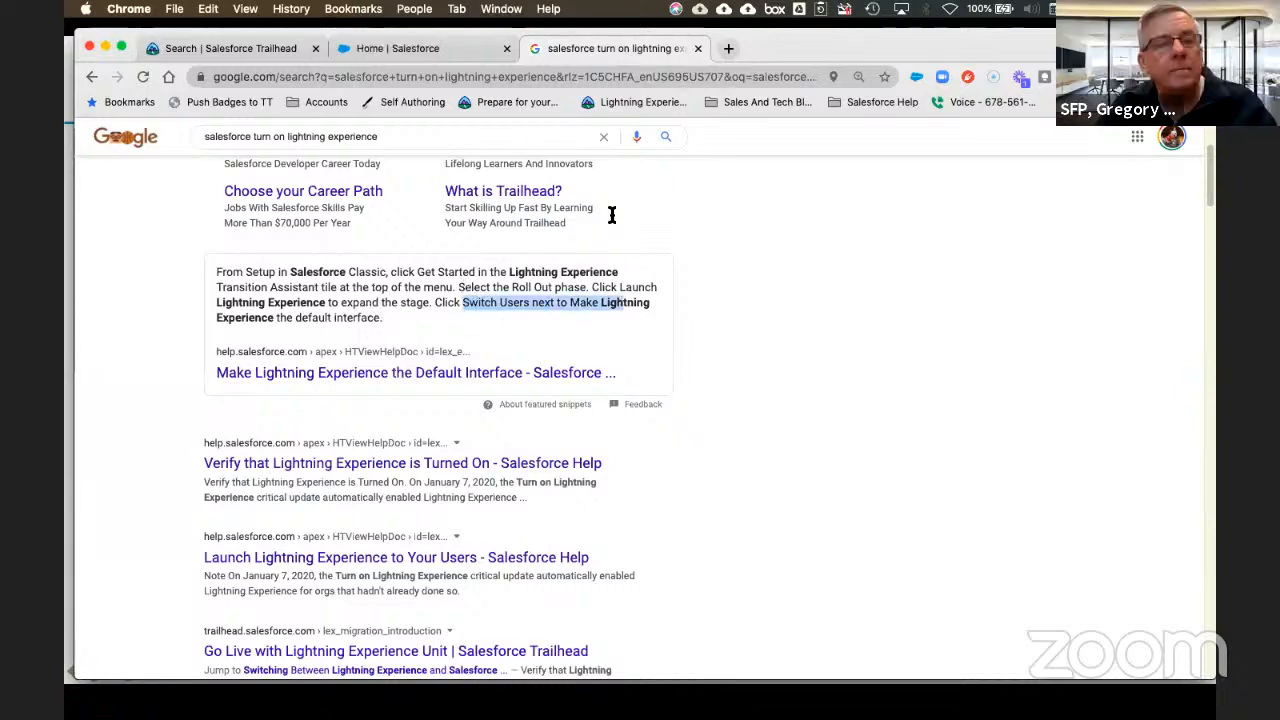
left_click(412, 50)
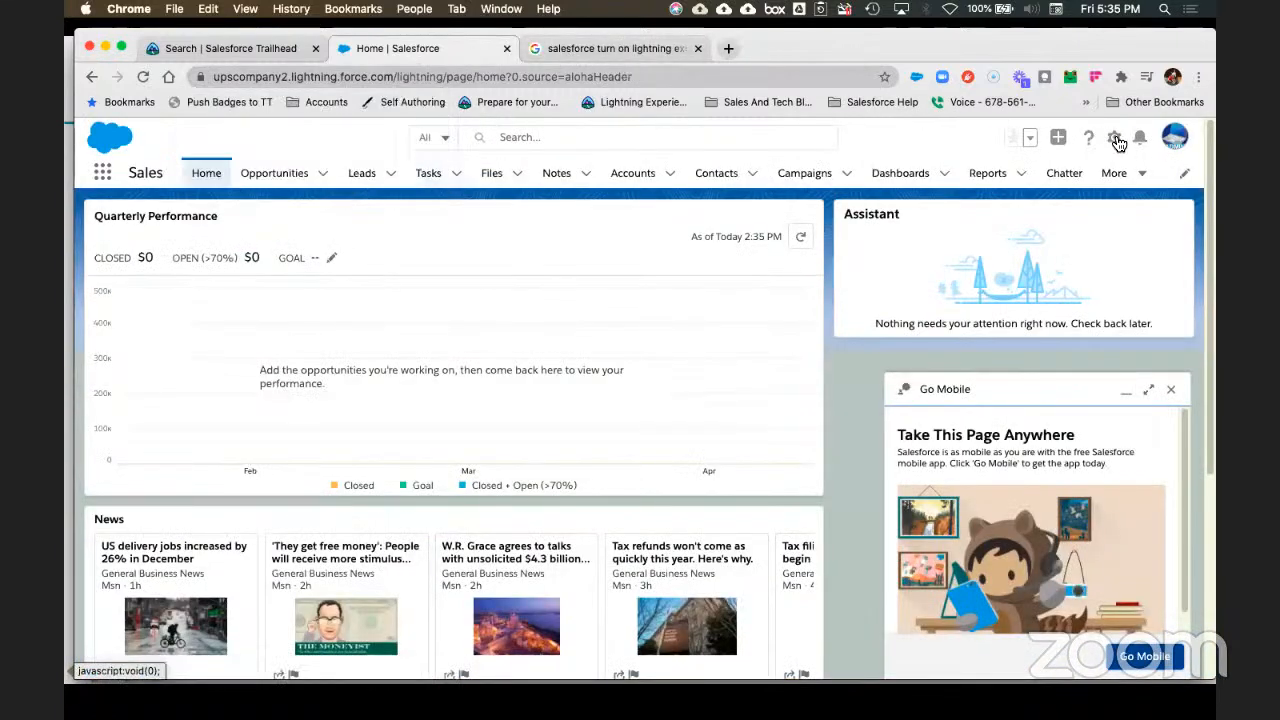
left_click(1116, 139)
left_click(1053, 180)
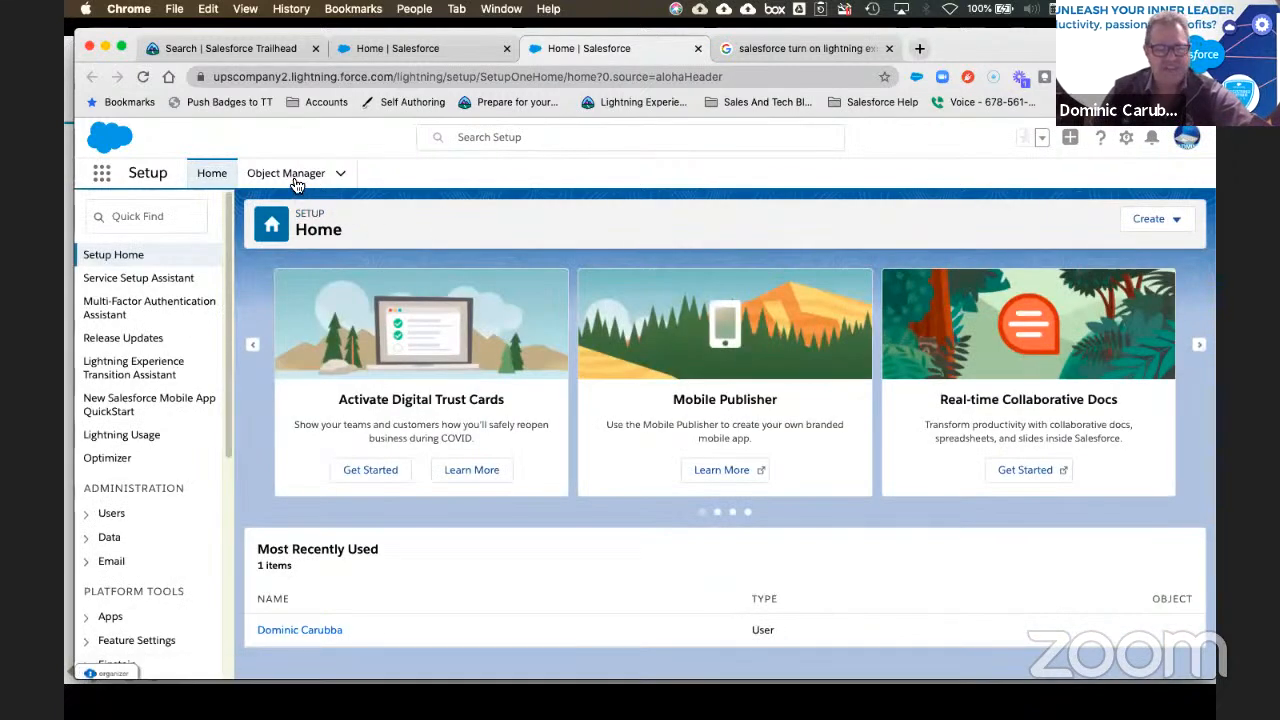
Step: Open Object Manager, then try searching 'ship' in the App Launcher and clear it
left_click(294, 180)
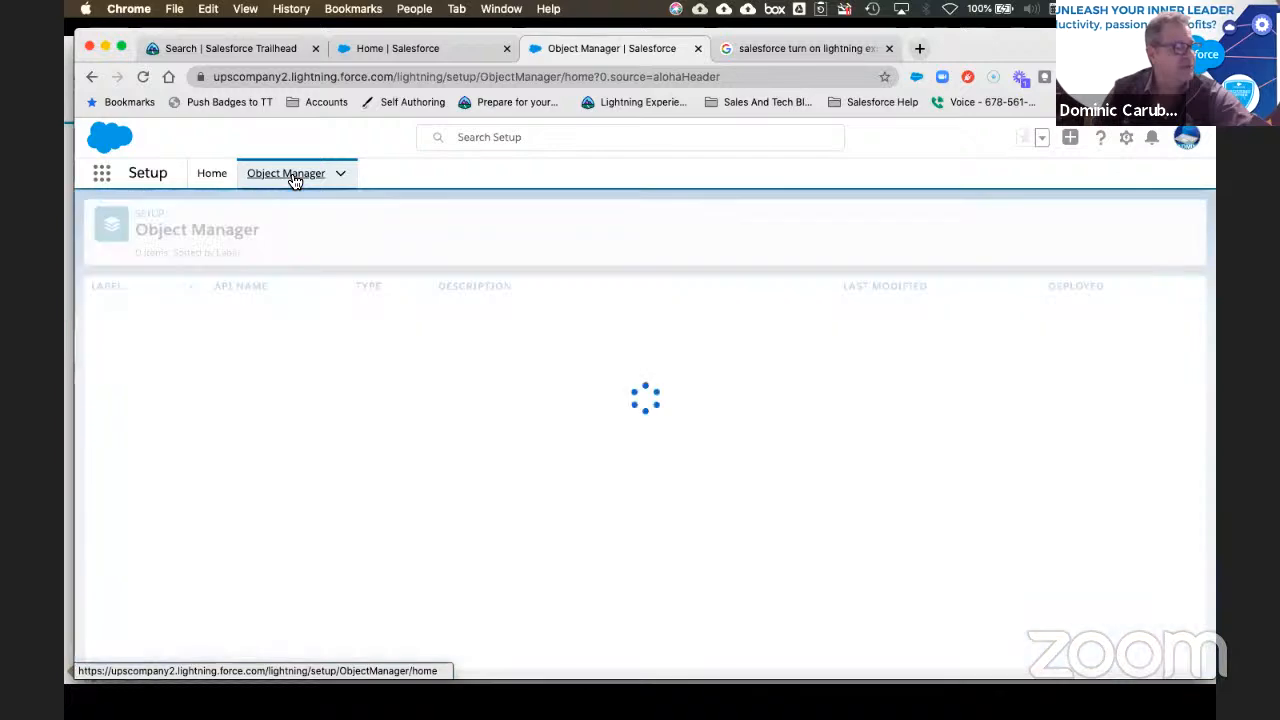
left_click(104, 178)
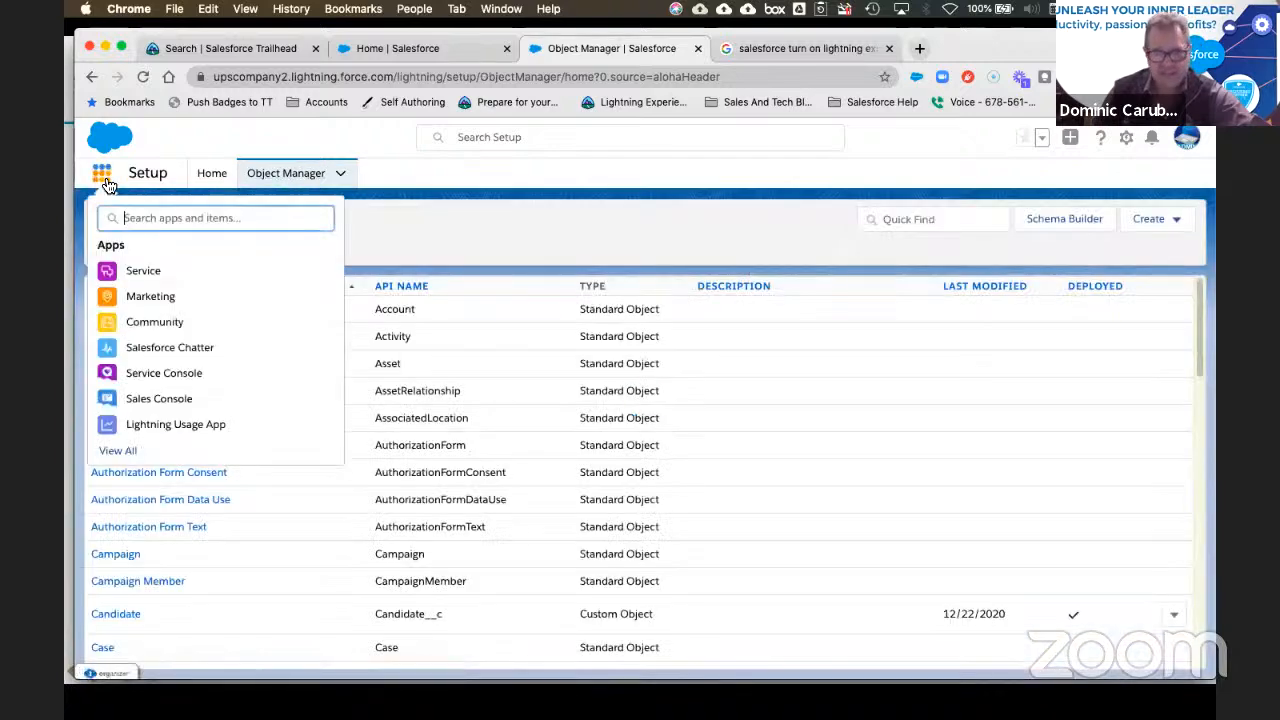
type("s")
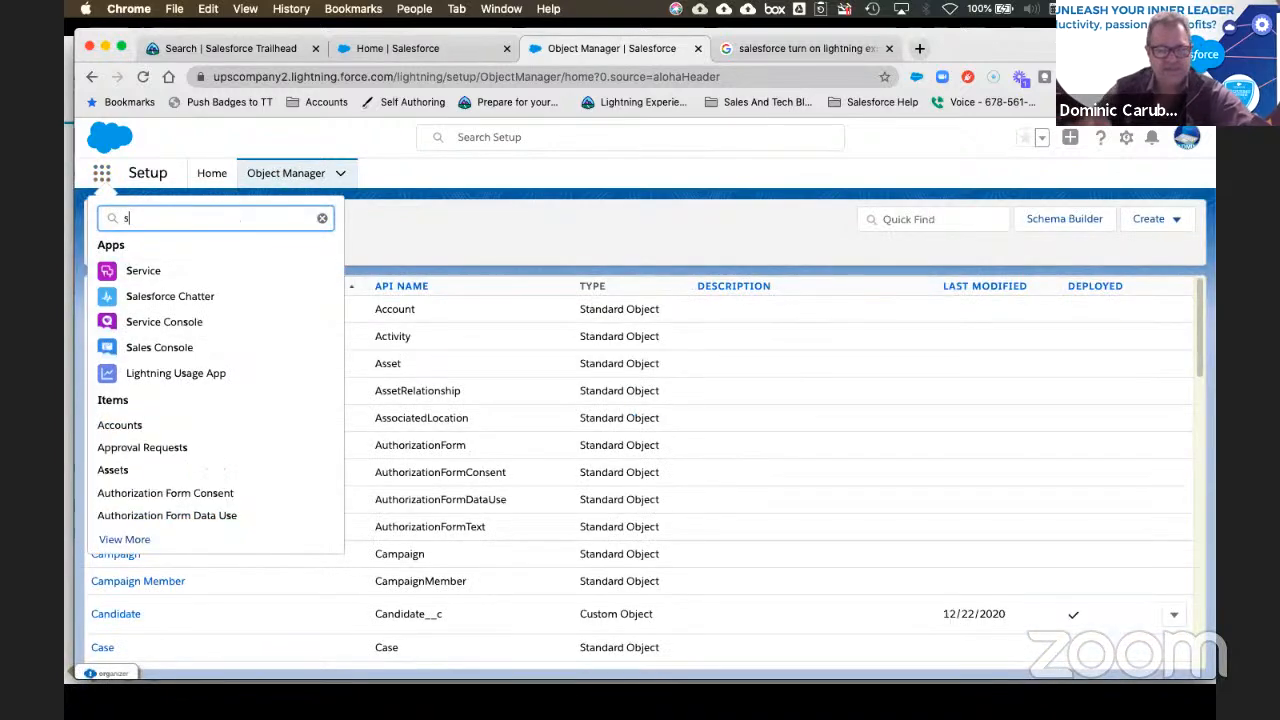
type("hip")
key("BackSpace")
key("BackSpace")
key("BackSpace")
key("BackSpace")
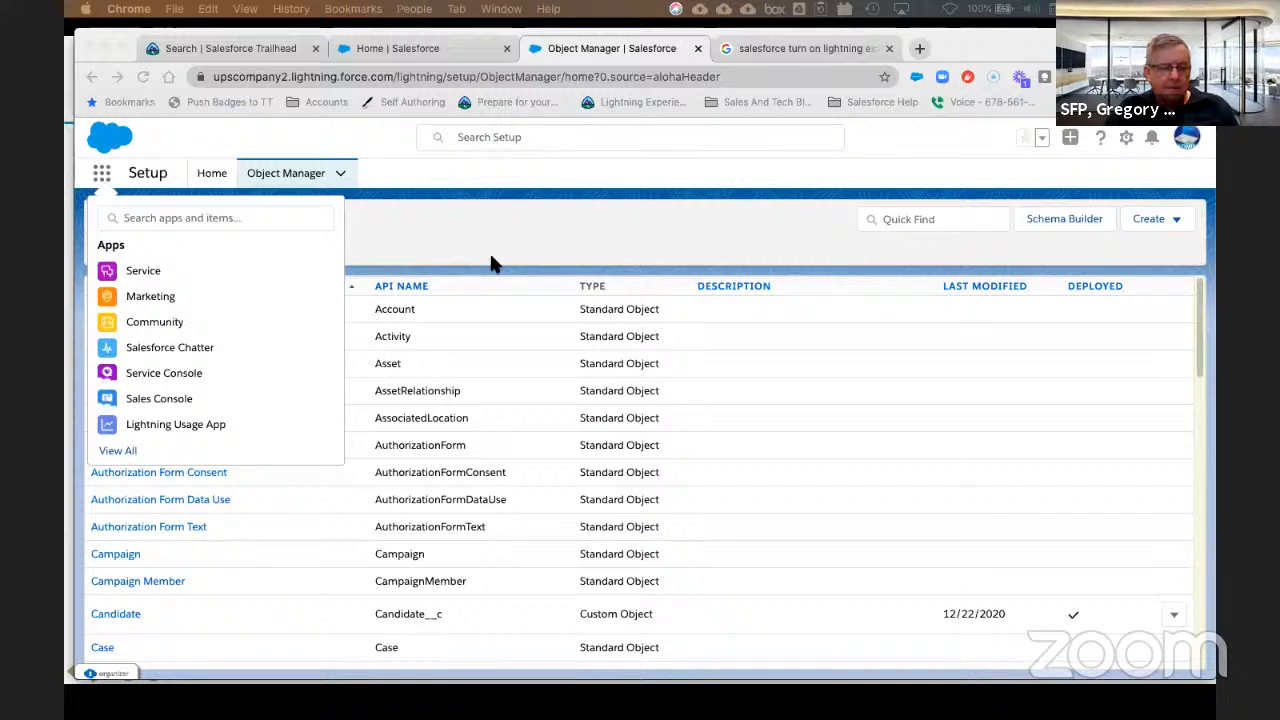
Step: Close the App Launcher and open the Job Application object (Job_Application__c) in Object Manager
left_click(297, 180)
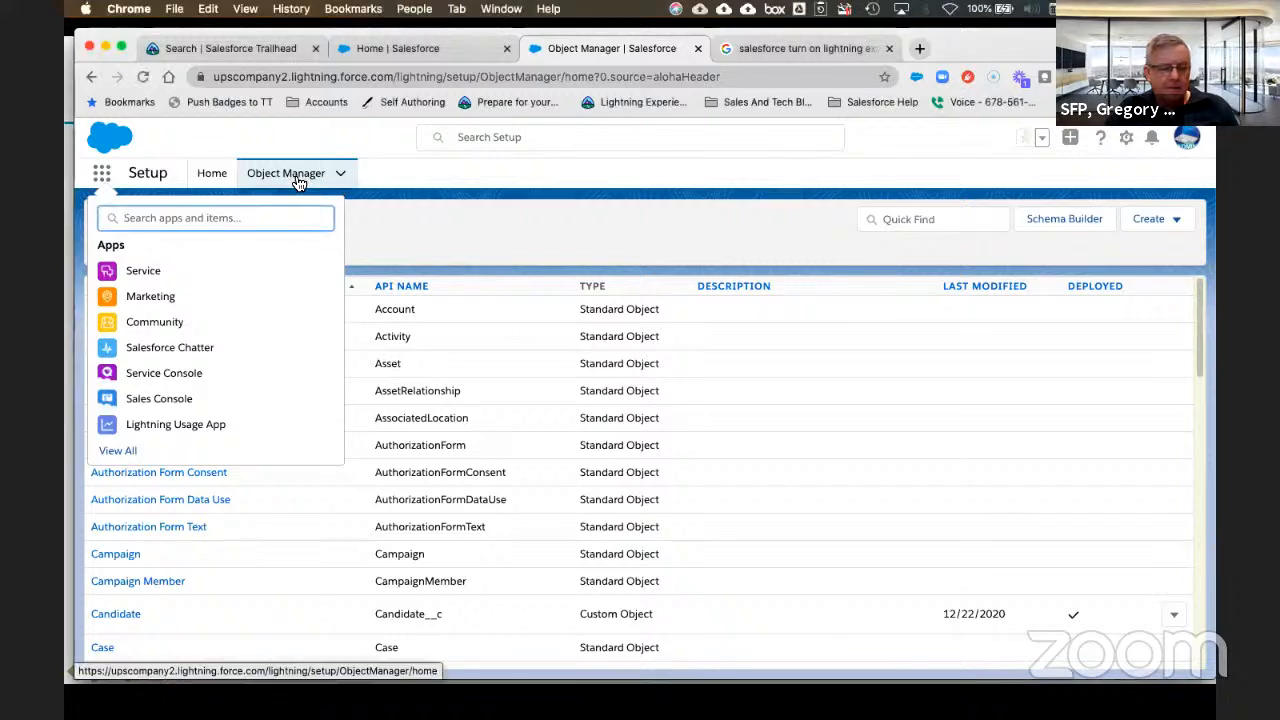
left_click(297, 180)
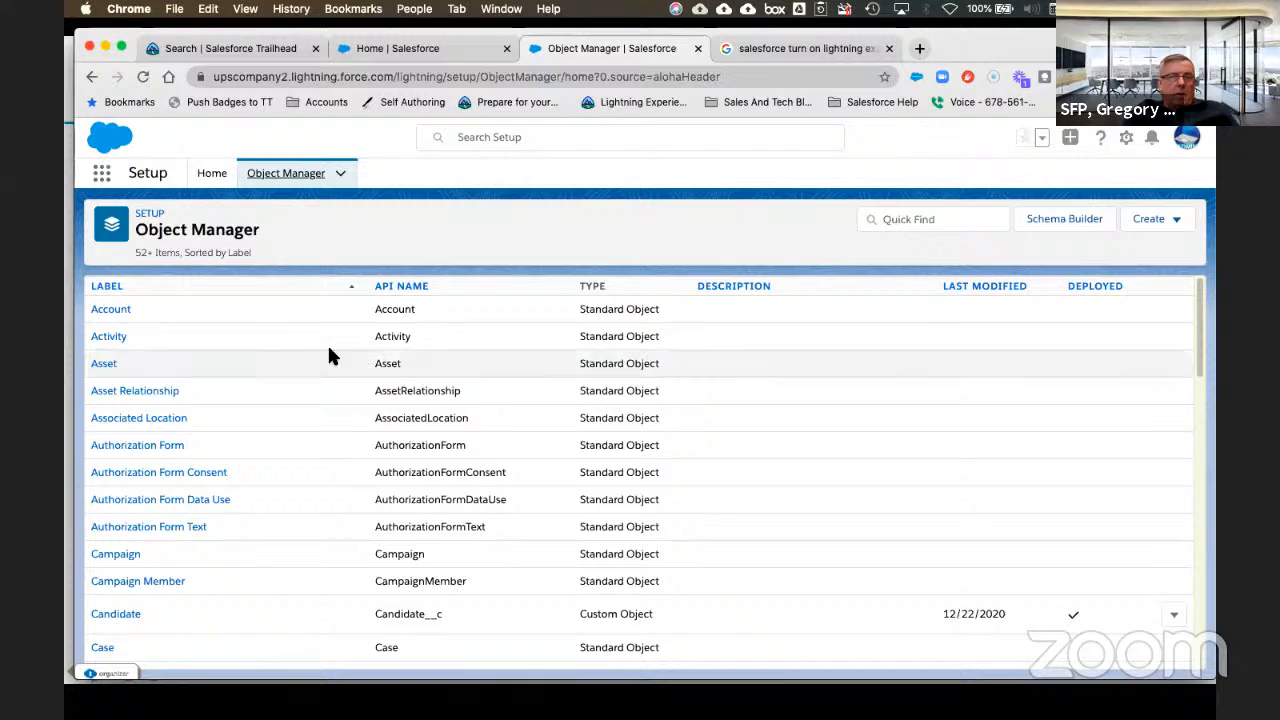
scroll(368, 386, "down", 1)
scroll(368, 392, "down", 3)
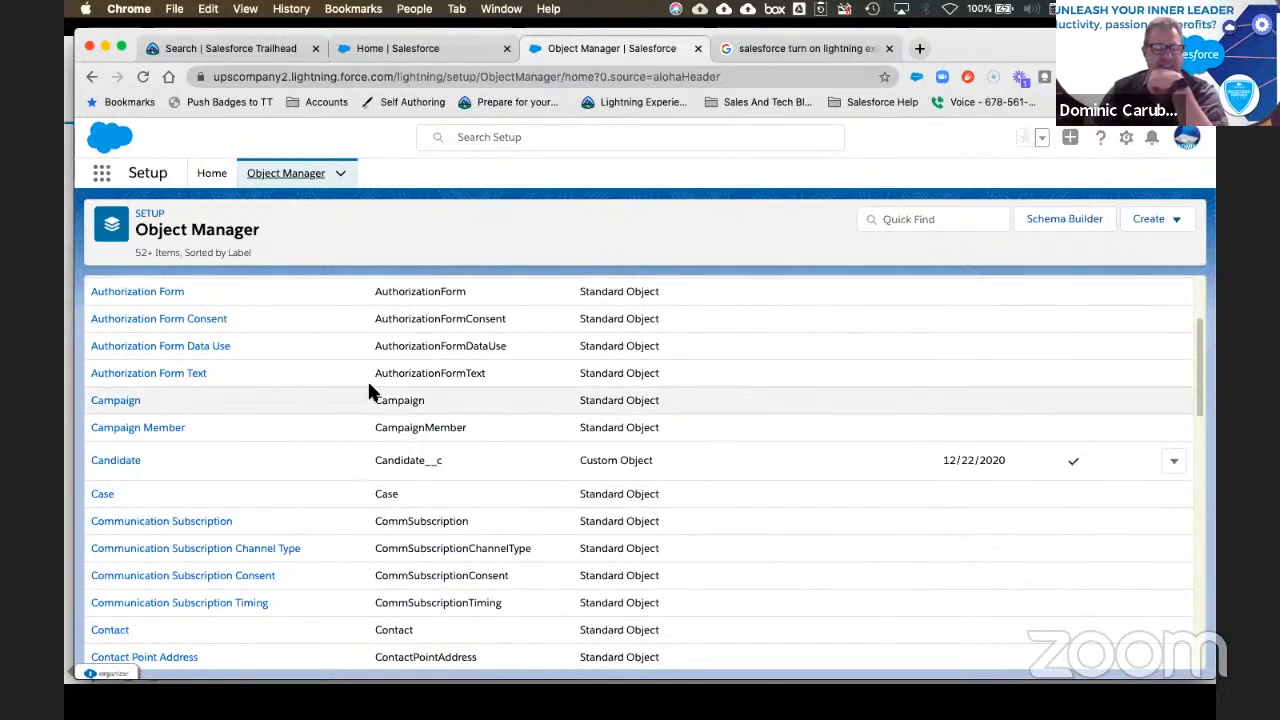
scroll(450, 370, "up", 4)
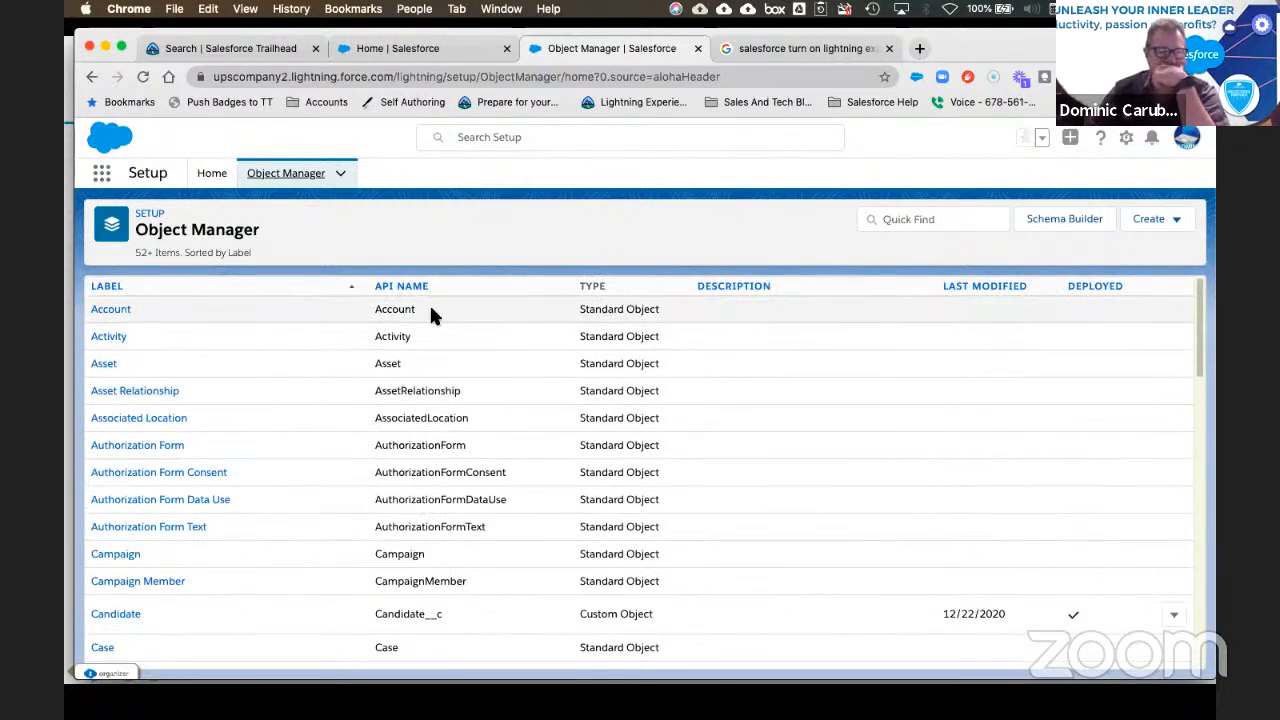
scroll(252, 323, "down", 1)
scroll(253, 318, "down", 8)
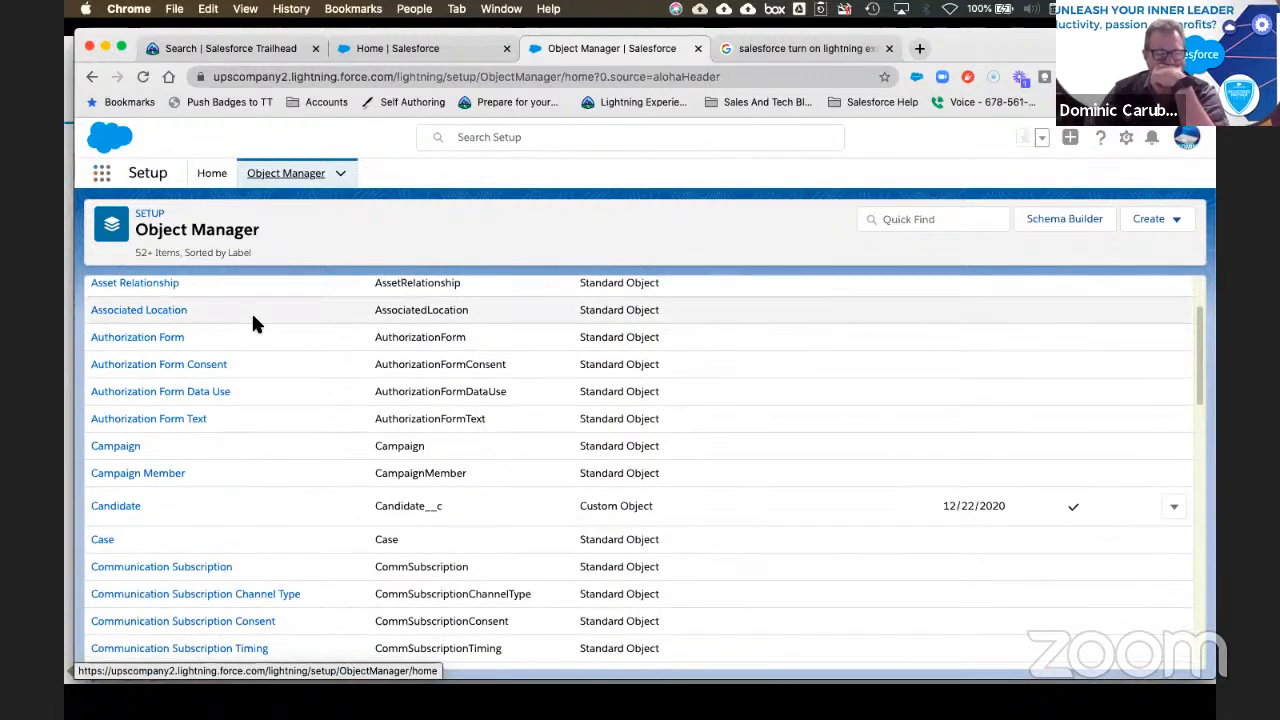
scroll(253, 324, "down", 10)
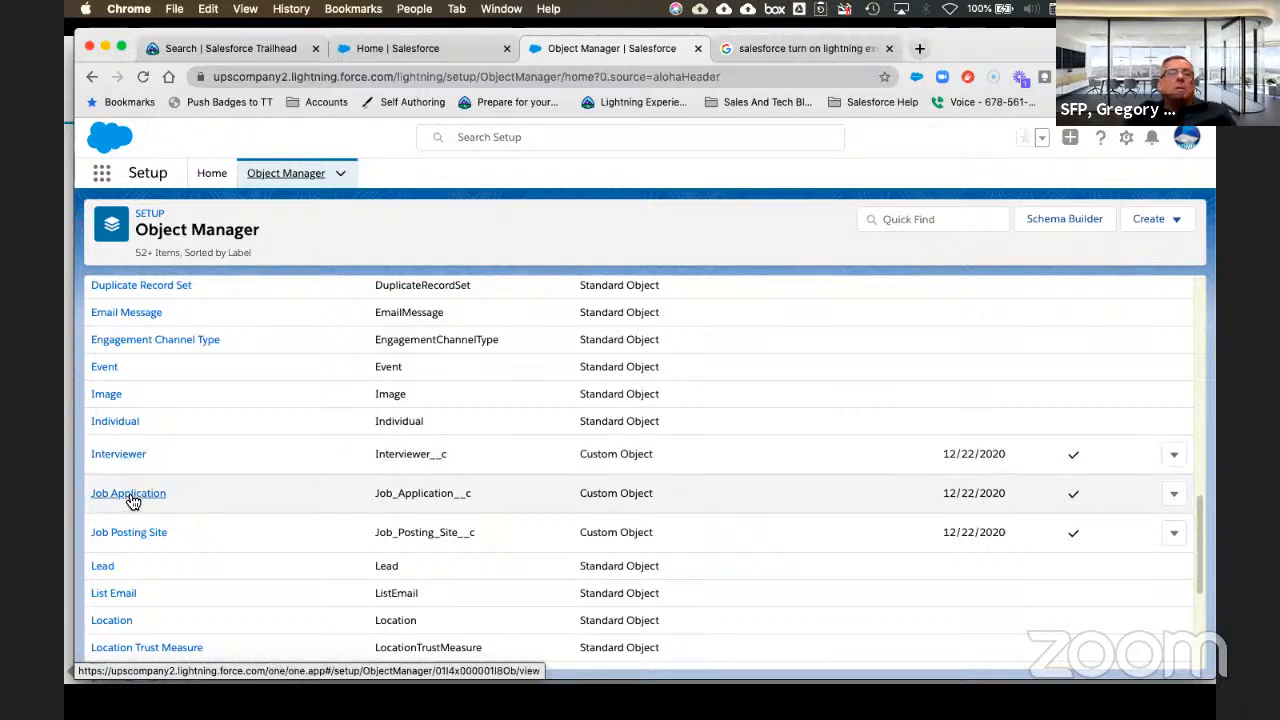
left_click(131, 498)
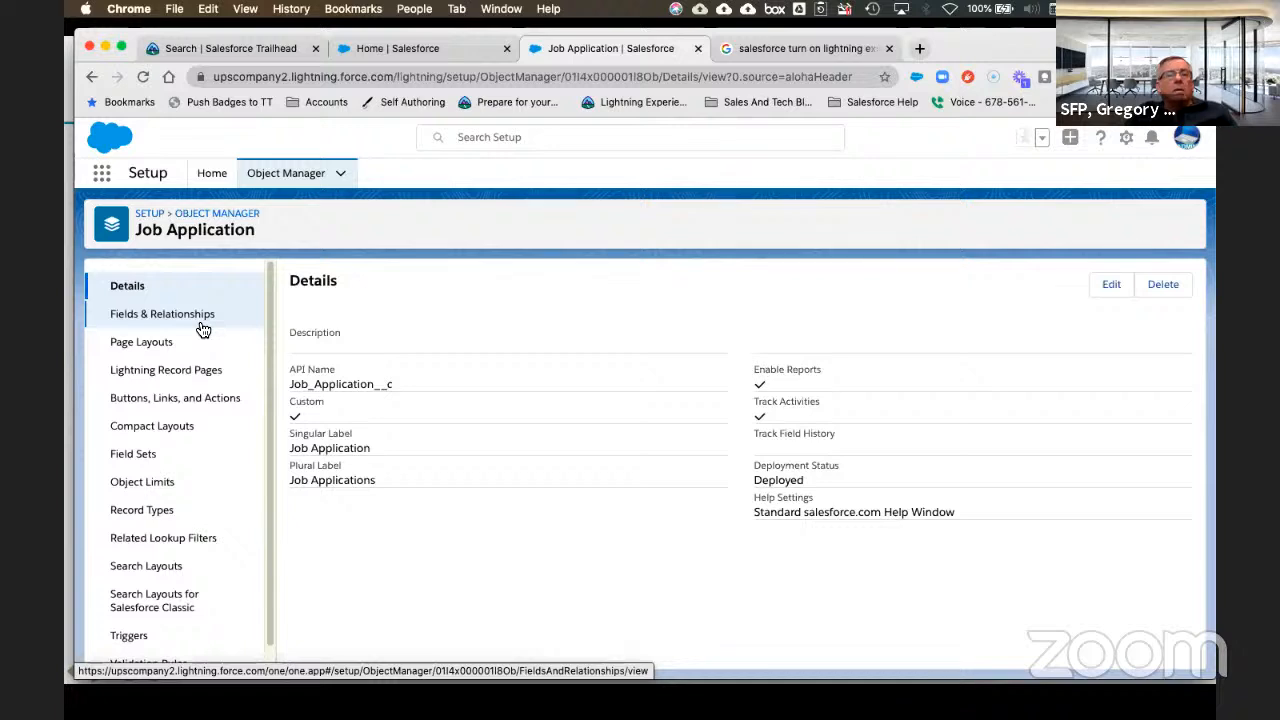
Step: Start a new Record Page from Job Application's Lightning Record Pages, then cancel at Label and Object
left_click(168, 377)
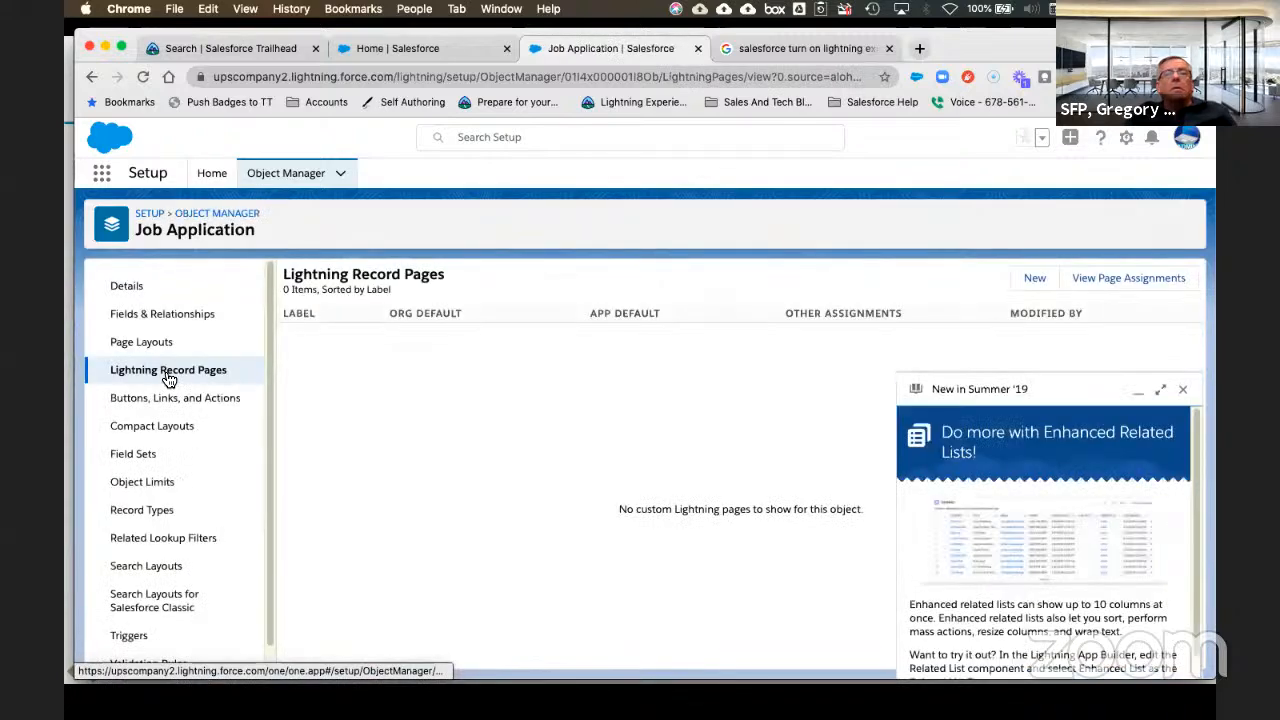
left_click(1182, 390)
left_click(1034, 280)
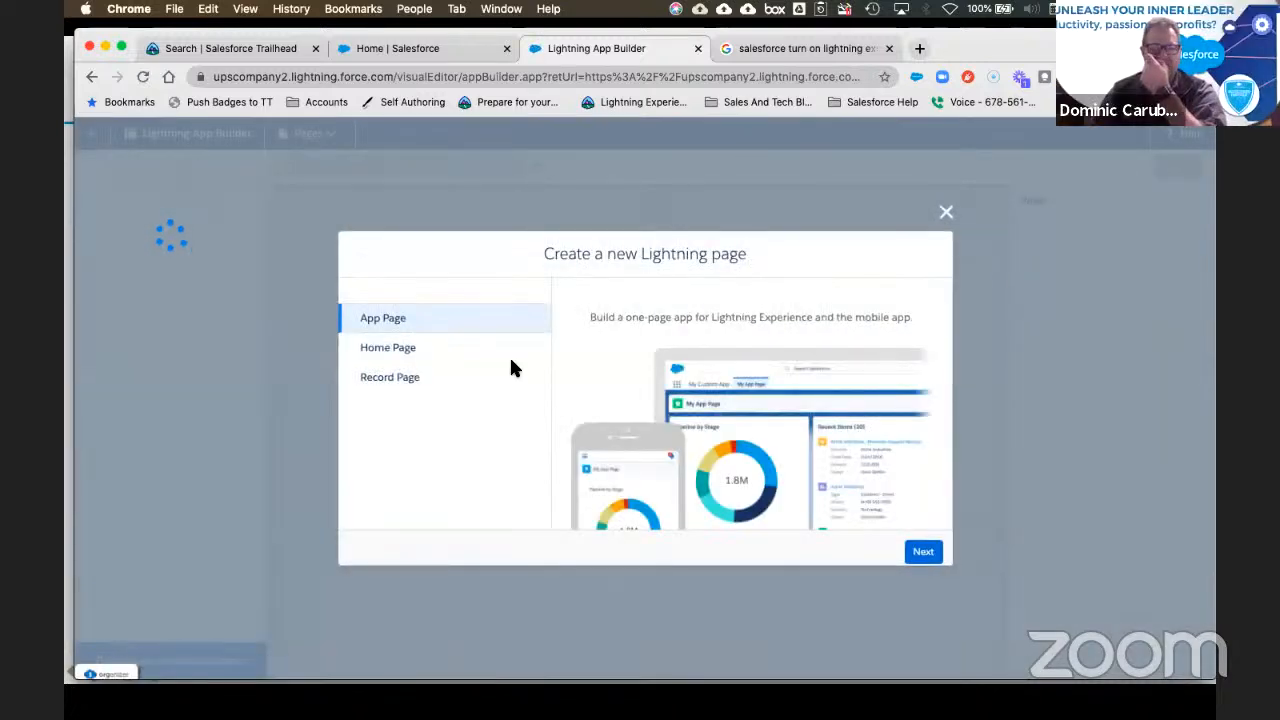
left_click(423, 389)
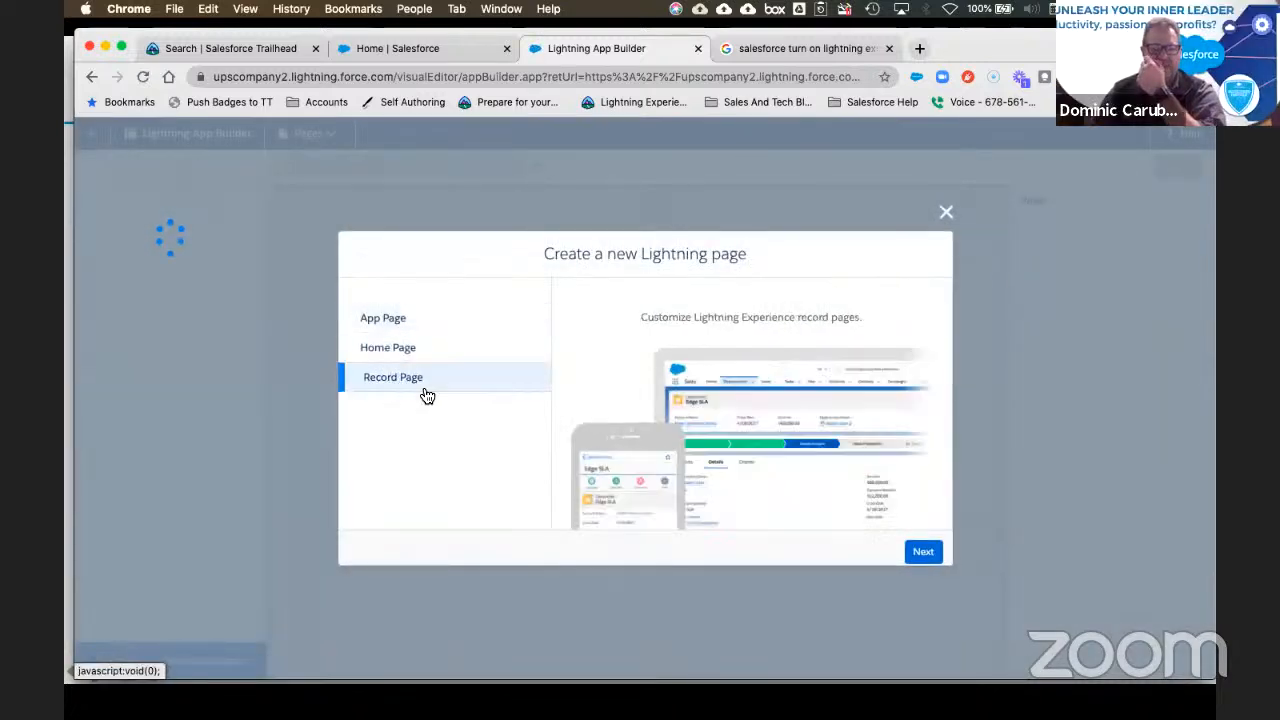
left_click(923, 552)
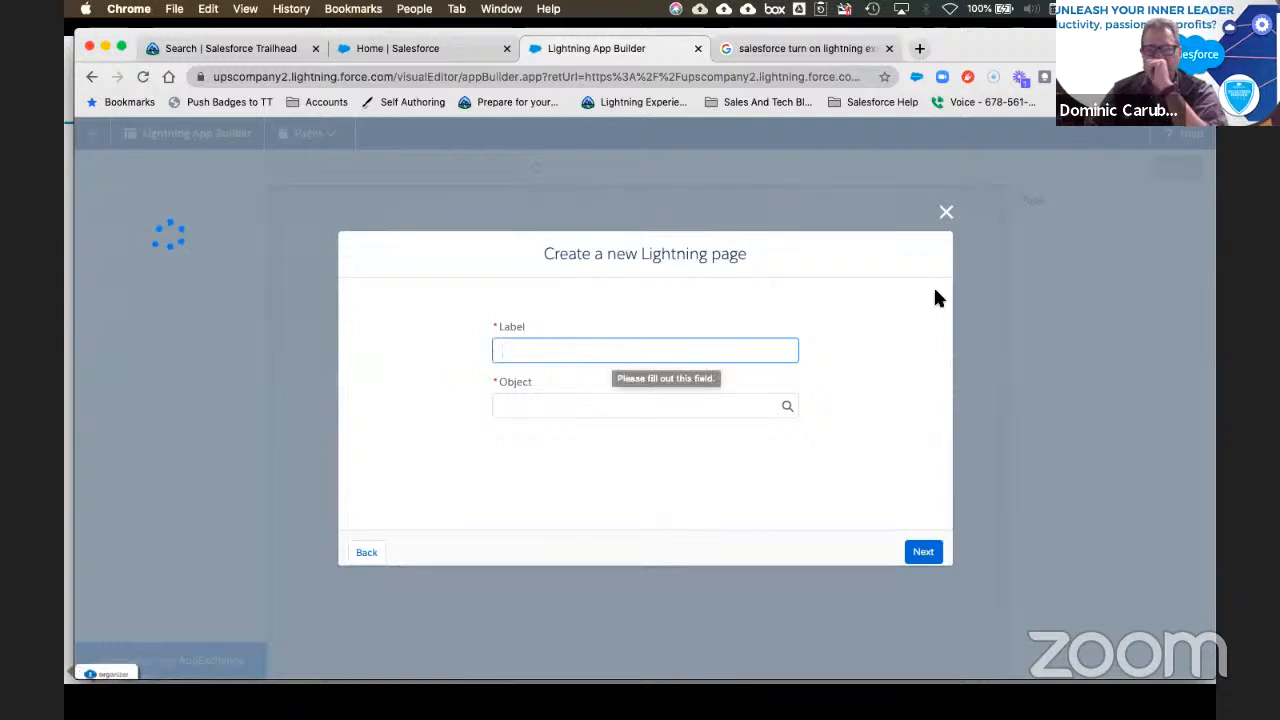
left_click(946, 212)
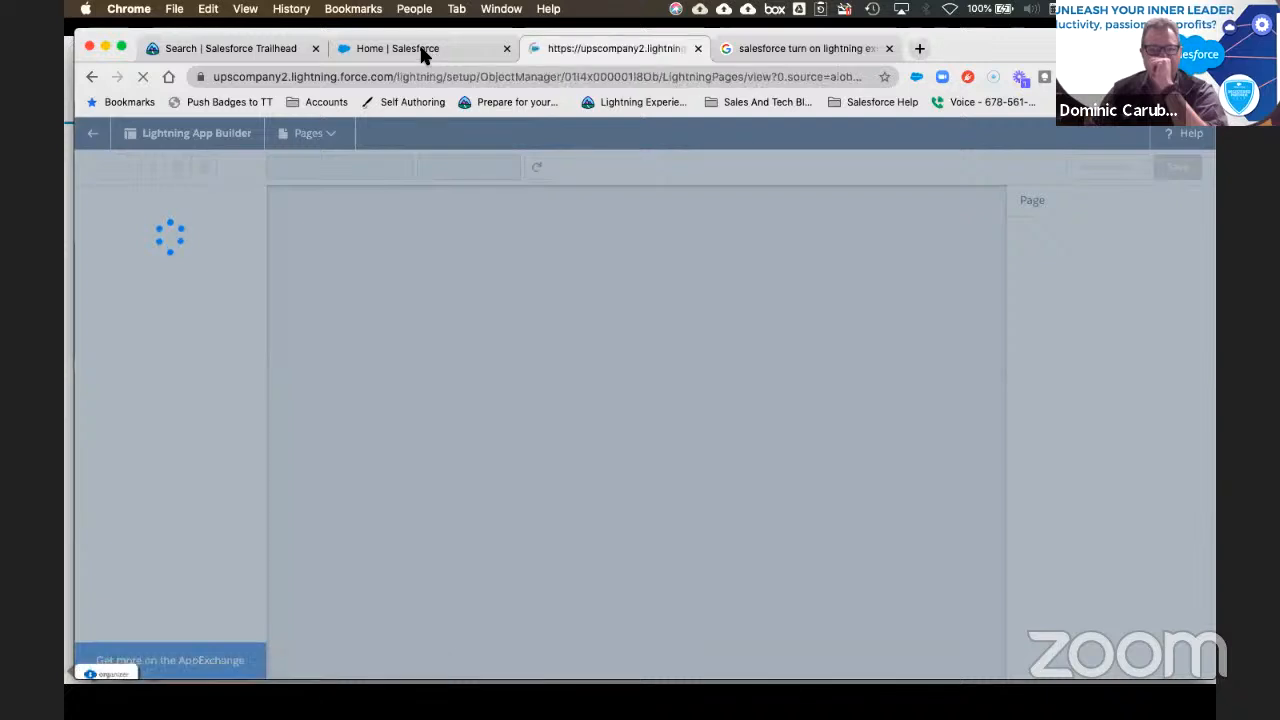
Step: From the Sales home, open the App Launcher's full list of apps and items and browse it
left_click(421, 48)
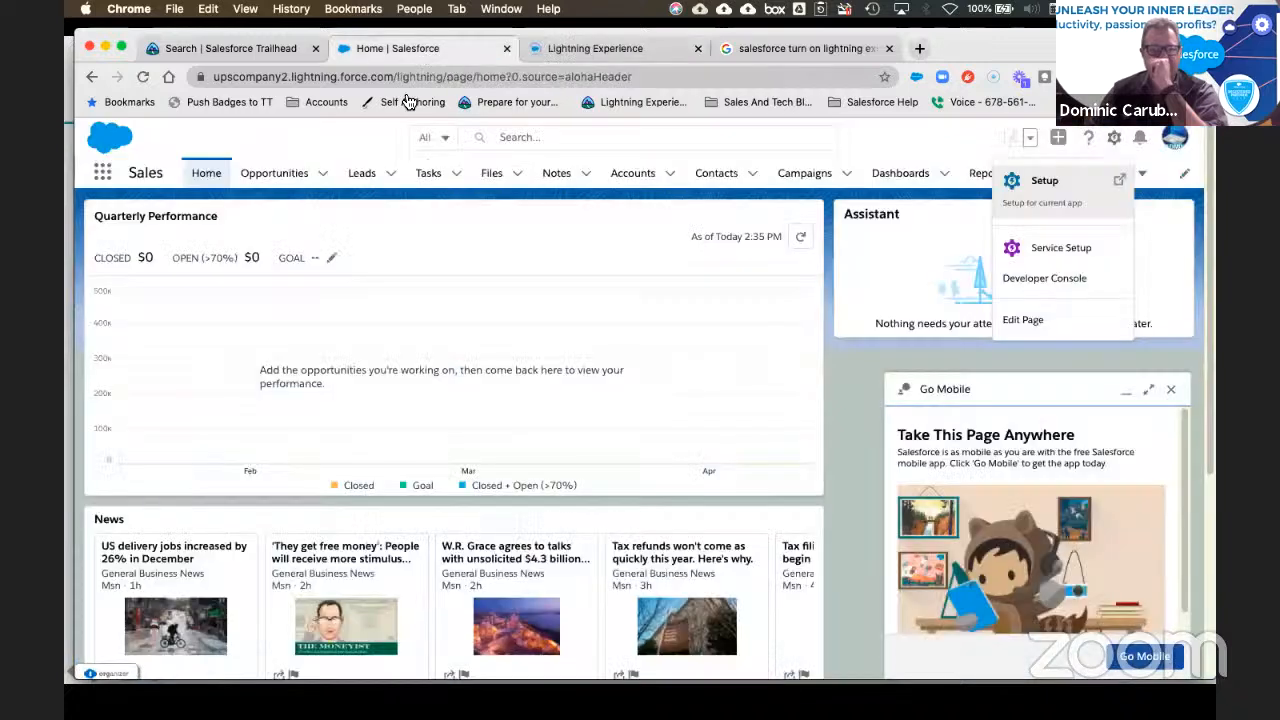
left_click(110, 178)
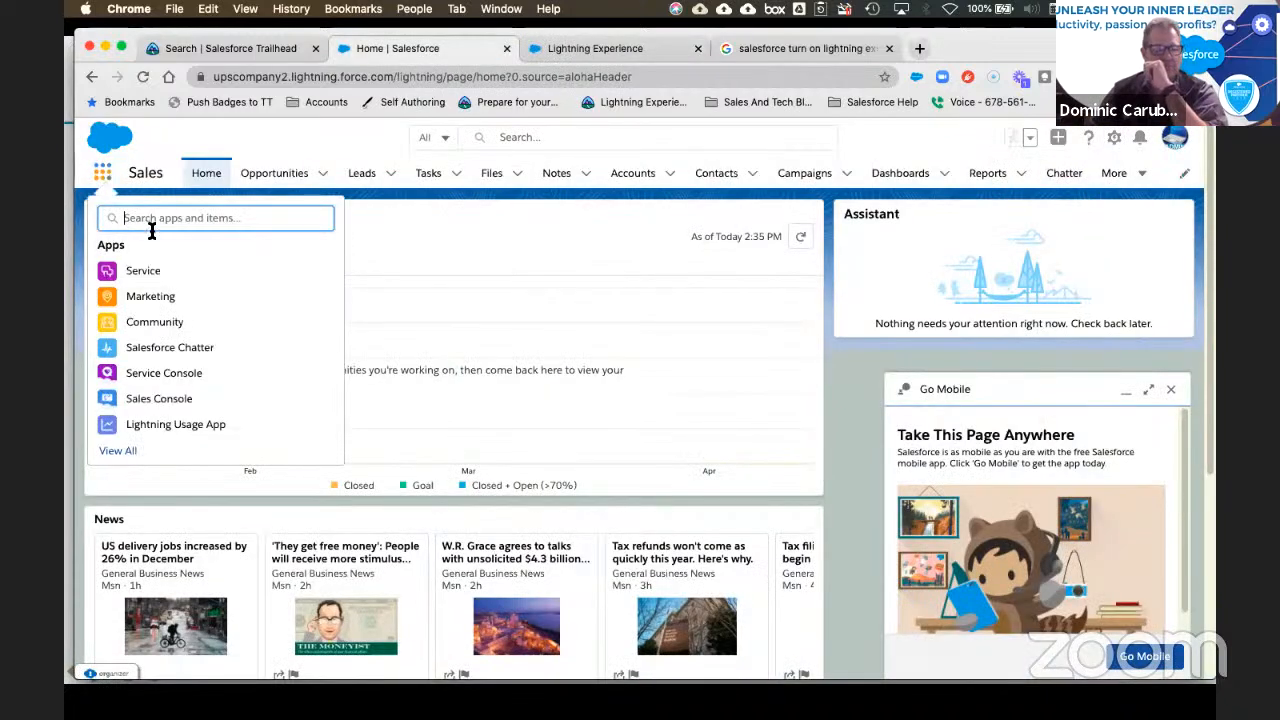
left_click(125, 450)
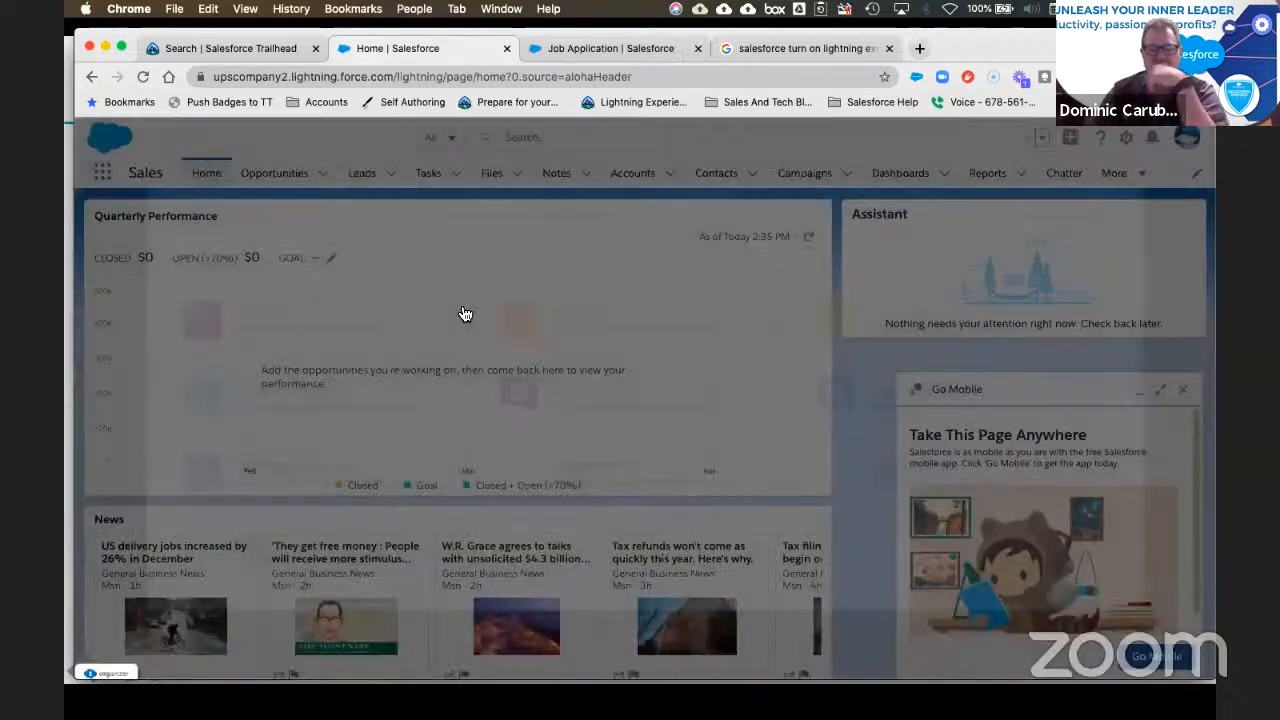
scroll(581, 405, "down", 1)
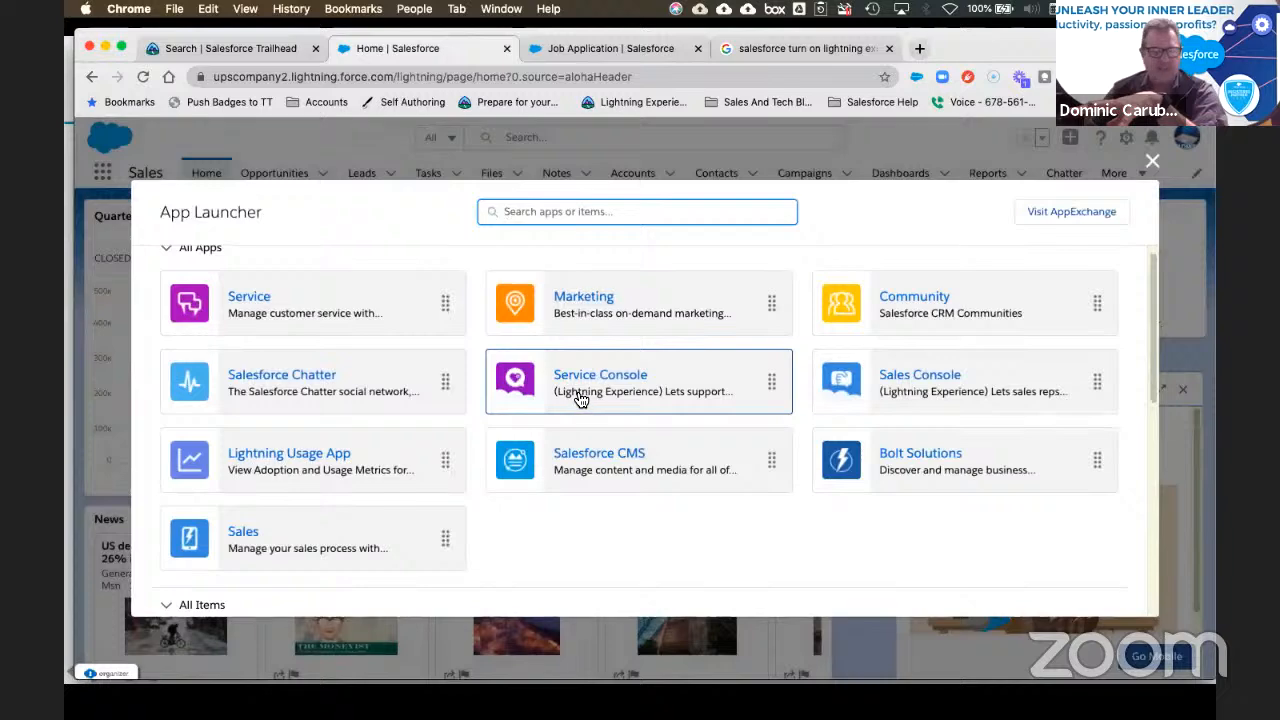
scroll(580, 398, "down", 5)
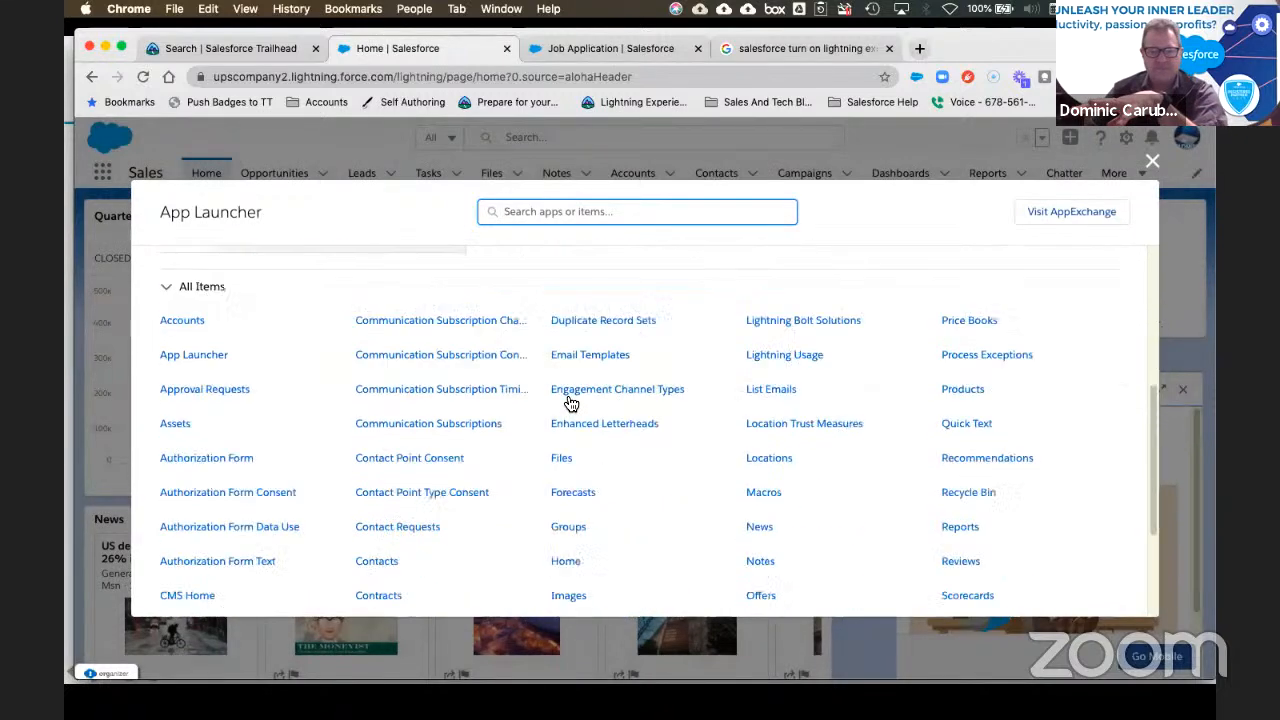
scroll(568, 400, "down", 1)
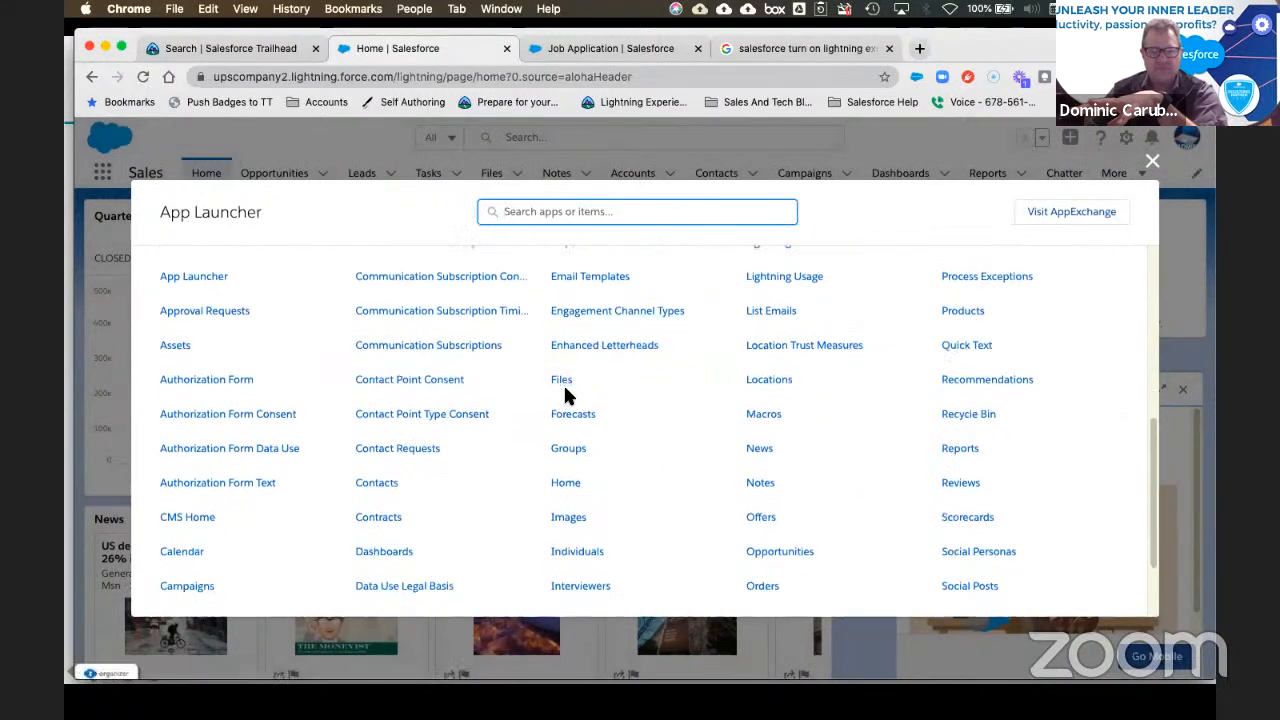
scroll(566, 397, "up", 5)
scroll(566, 397, "down", 4)
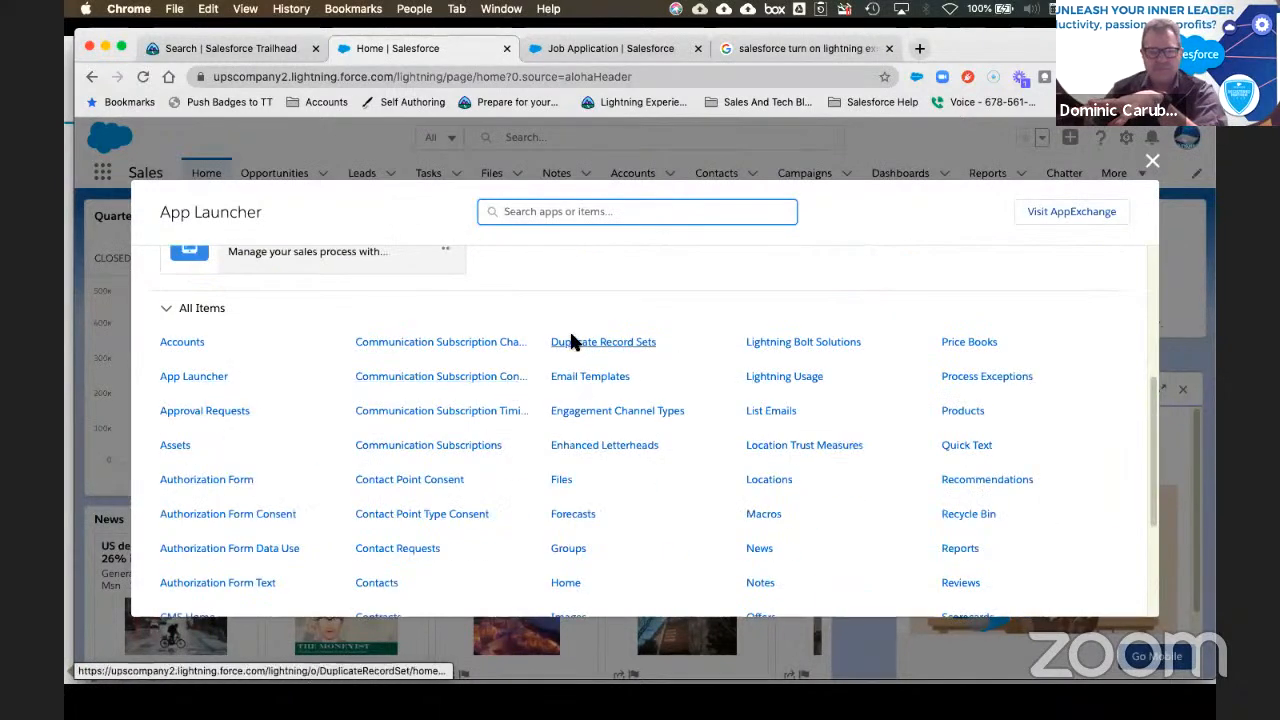
scroll(327, 417, "down", 2)
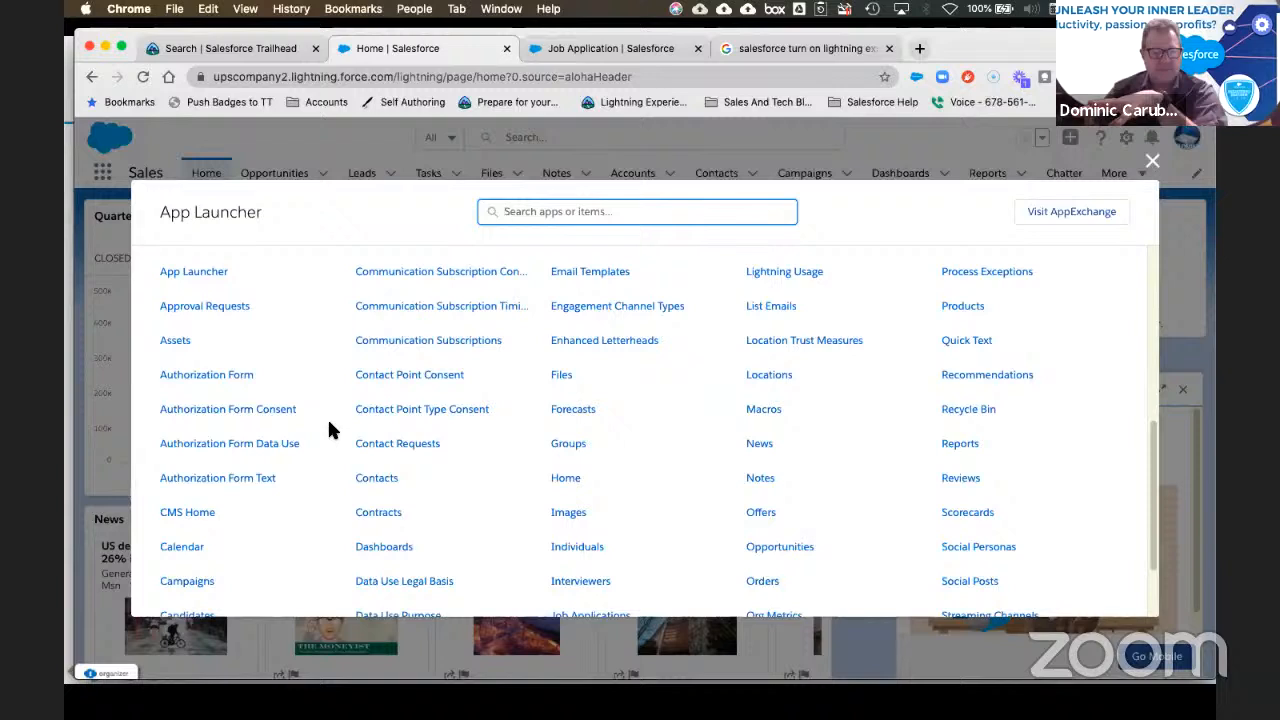
scroll(327, 430, "up", 1)
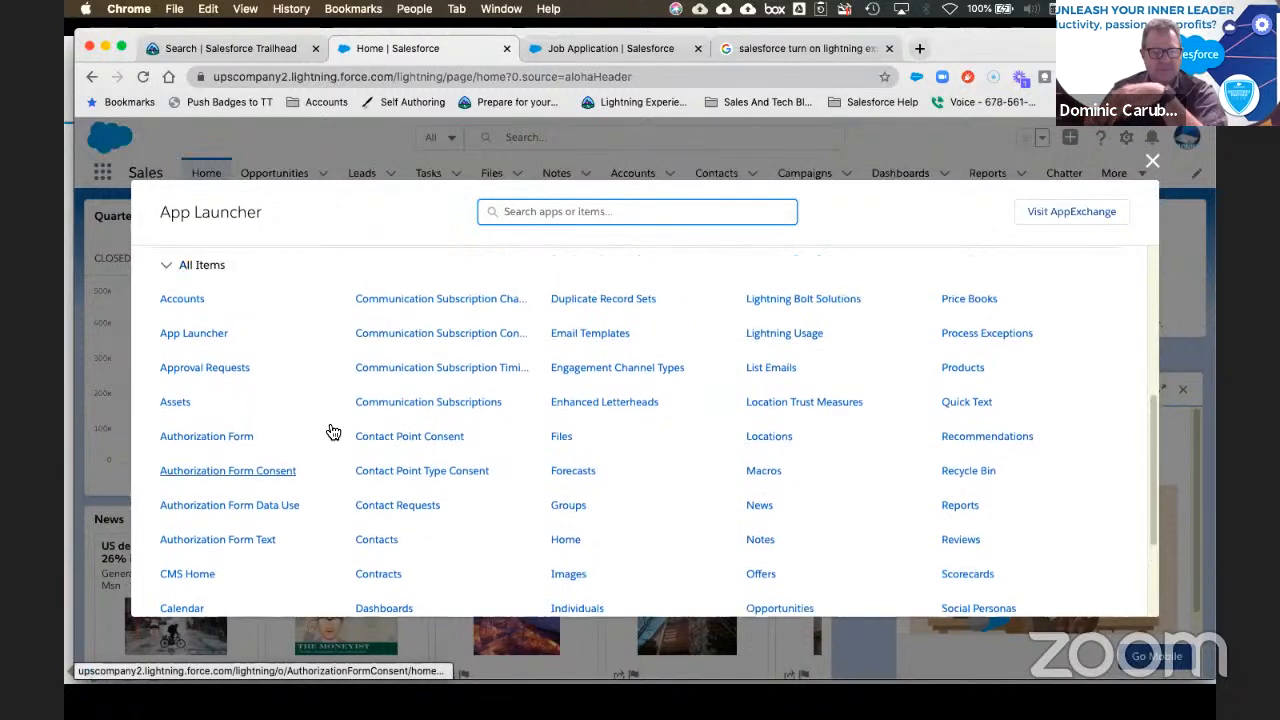
scroll(333, 431, "up", 1)
Step: Search 'appl' and open the Job Applications list
left_click(553, 213)
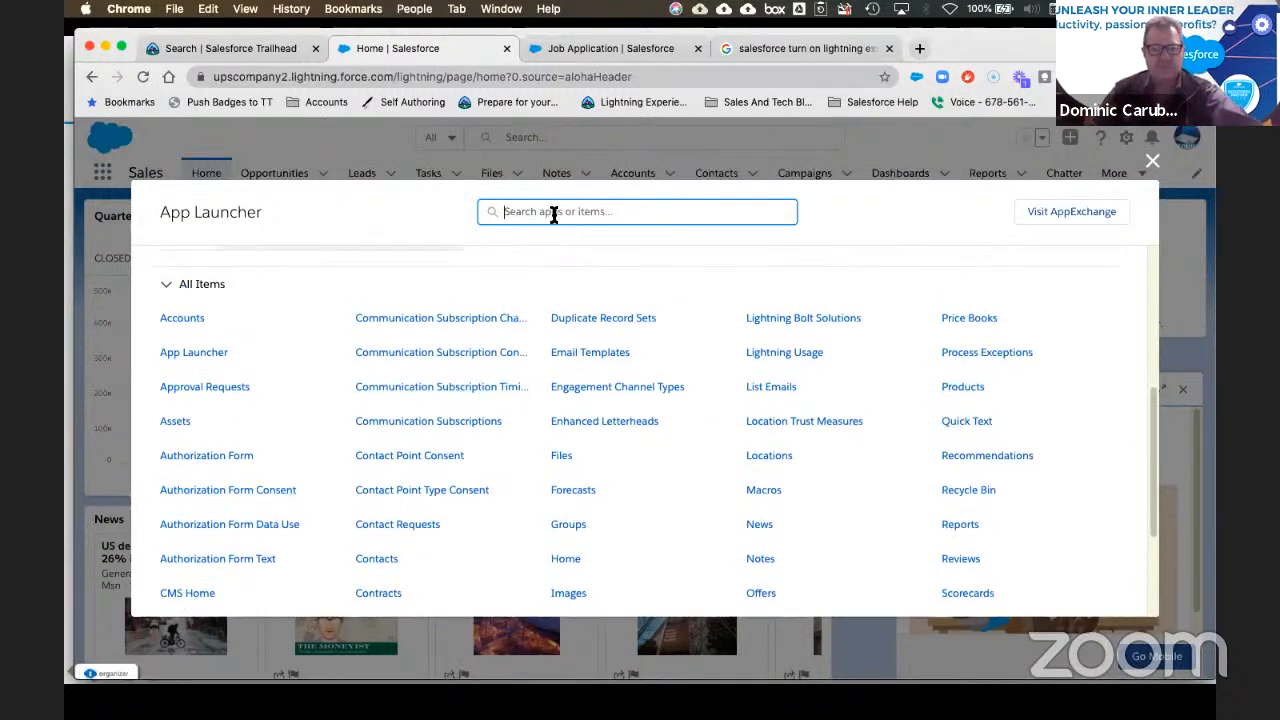
type("appl")
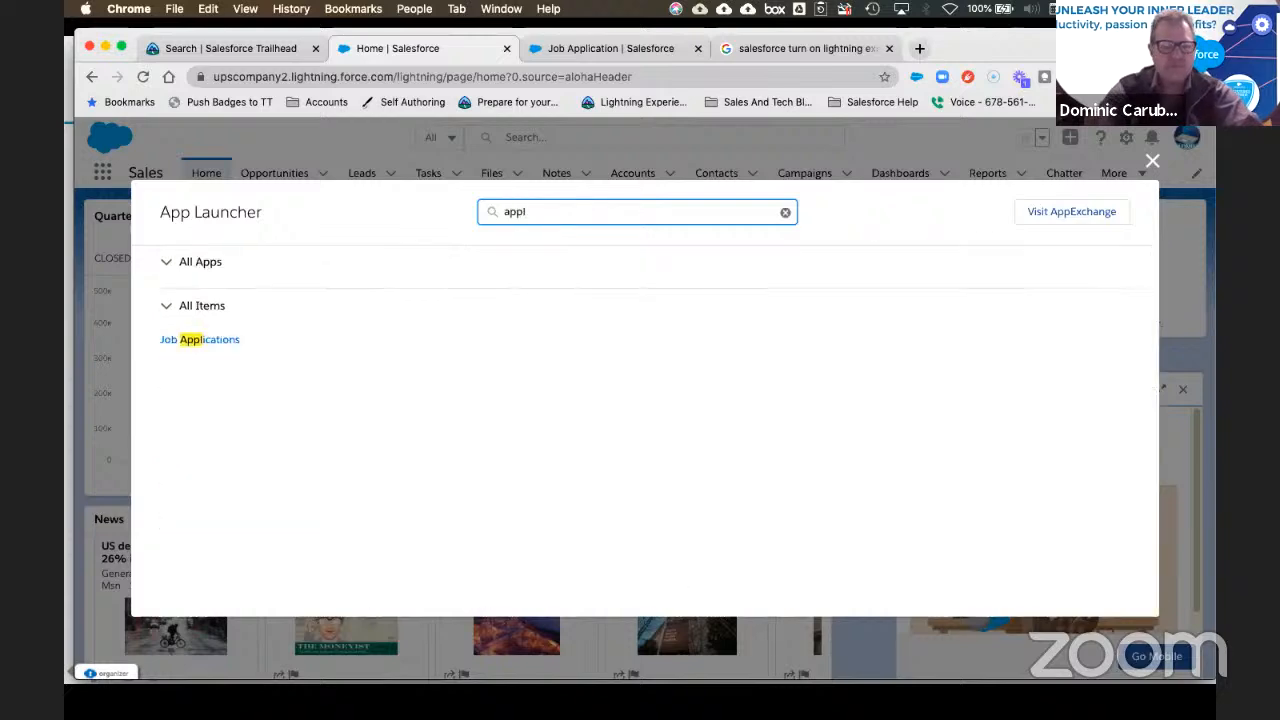
left_click(214, 342)
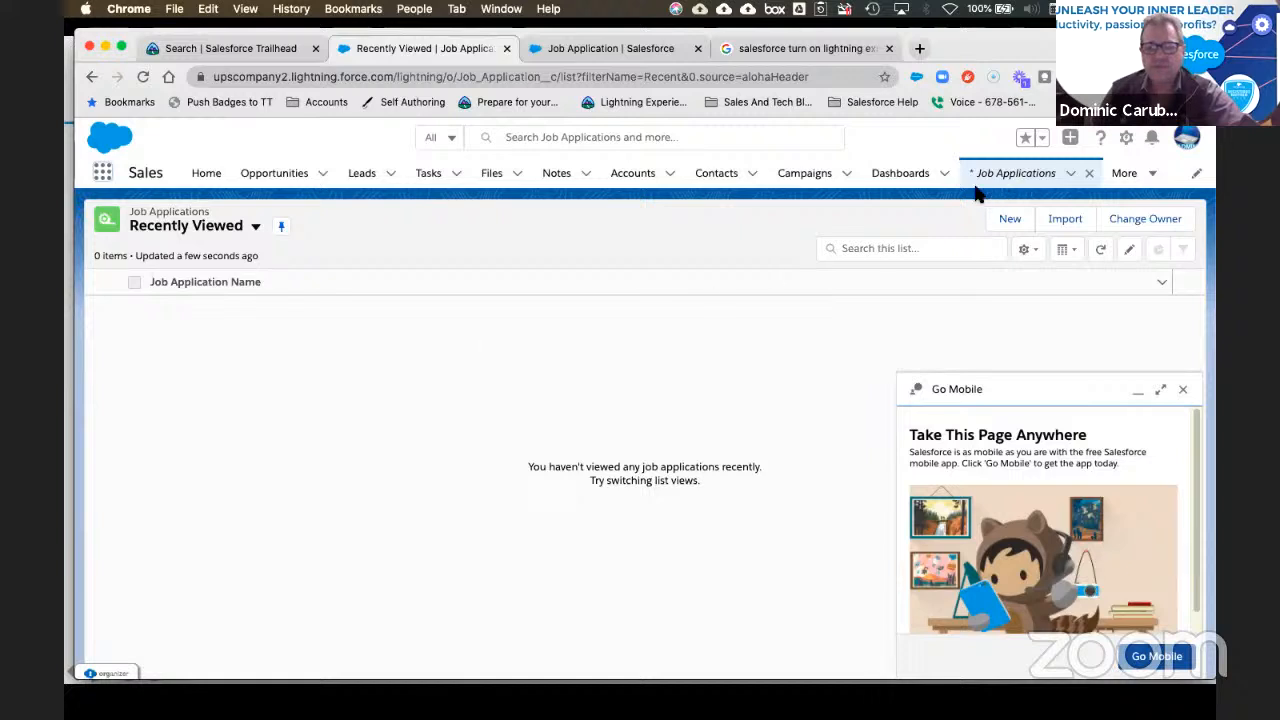
Step: Switch the Job Applications list view to All and start a New Job Application
left_click(255, 227)
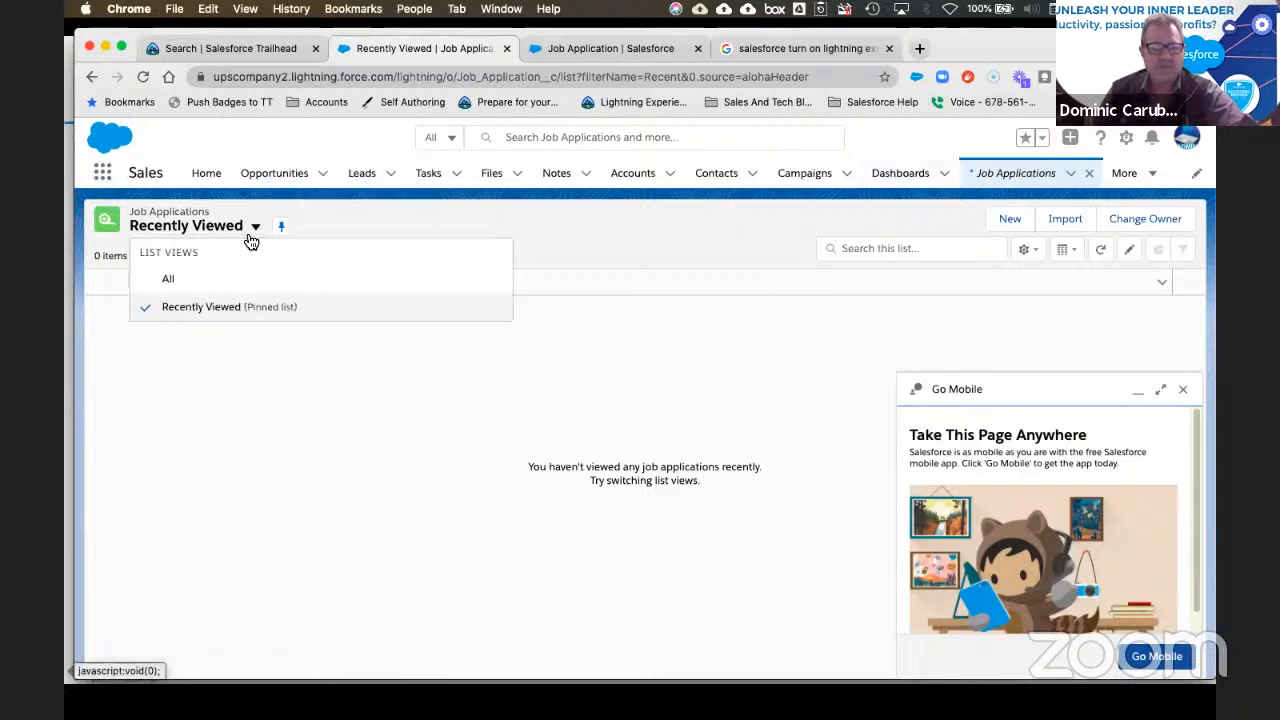
left_click(183, 281)
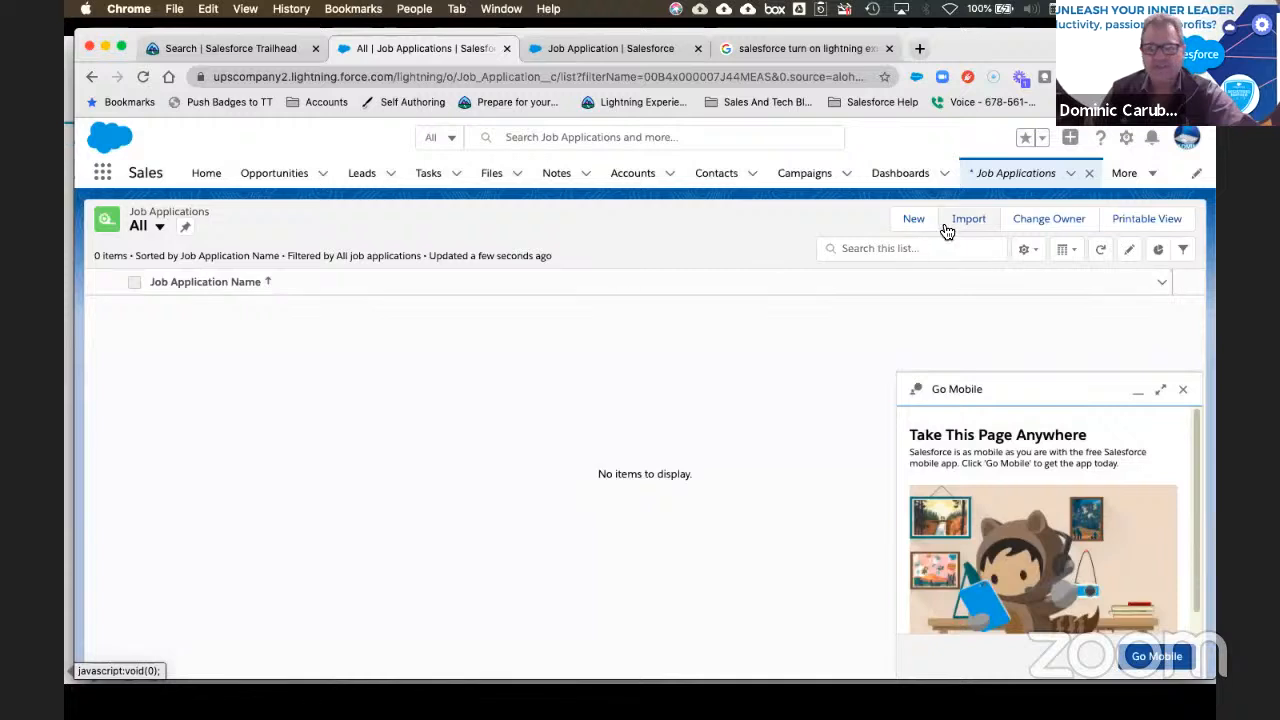
left_click(105, 175)
type("sh")
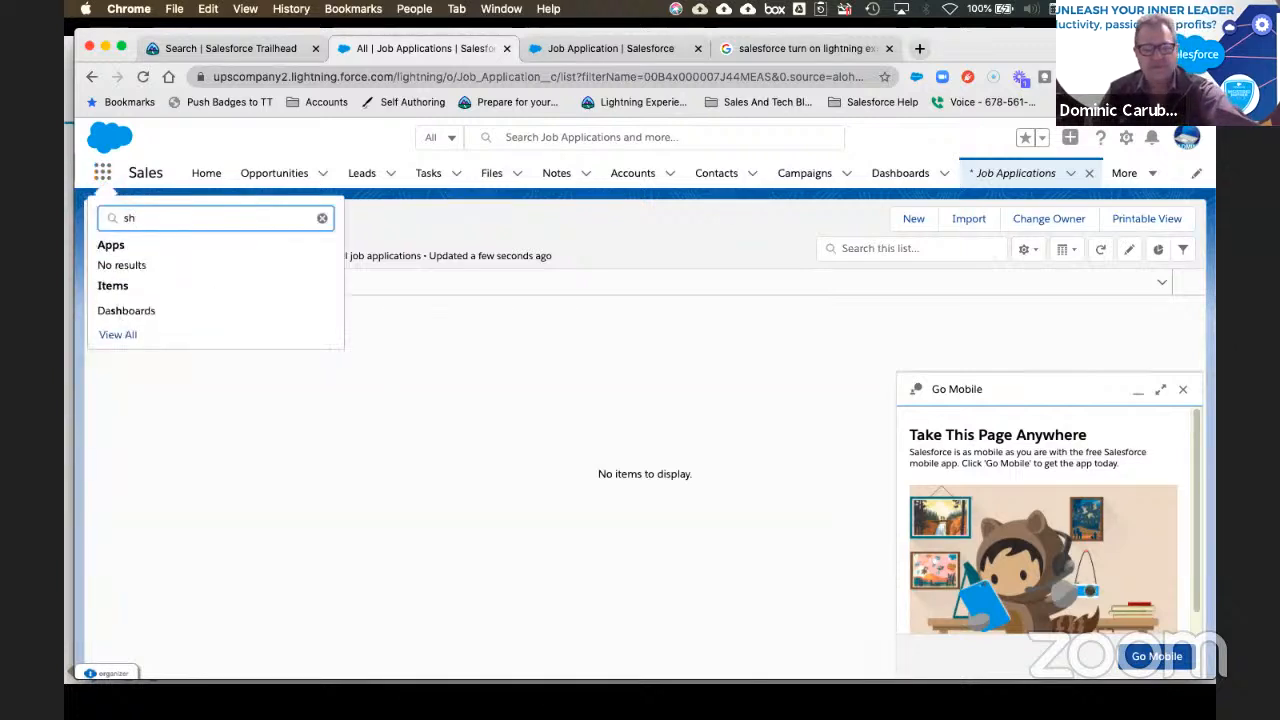
left_click(914, 220)
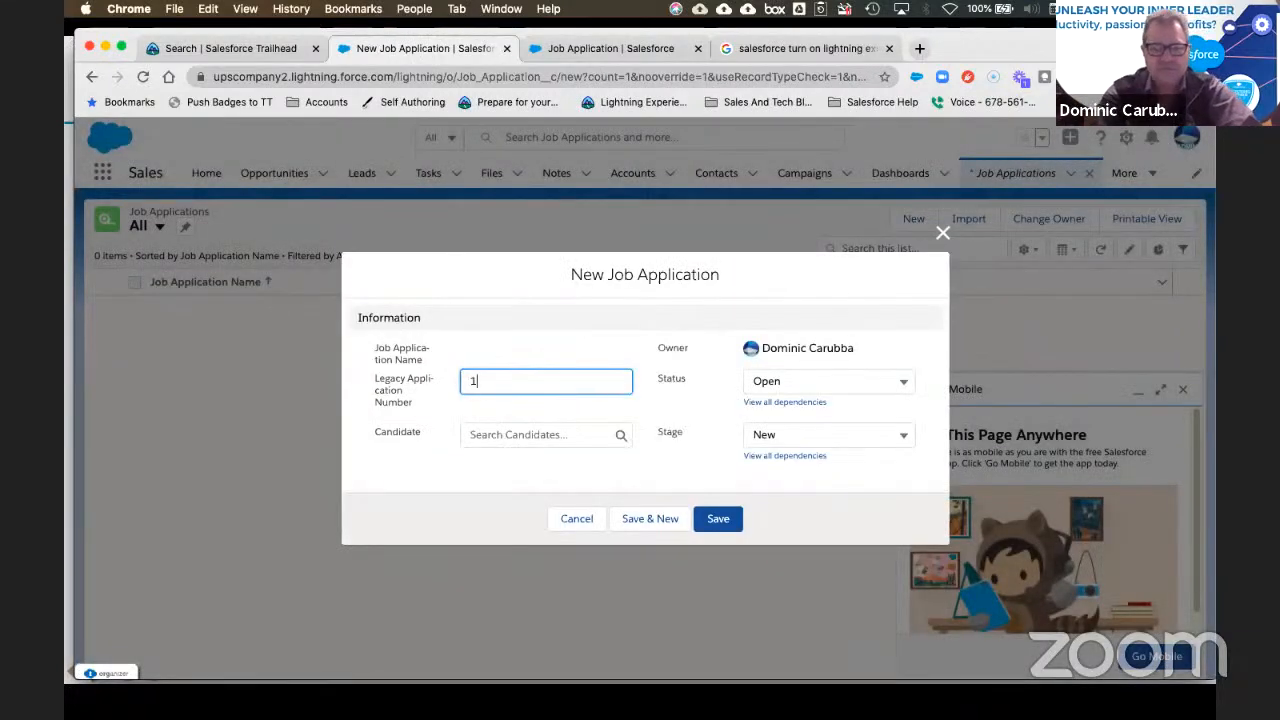
Step: Move to the Candidate lookup and try a test search, clearing it again
key("Tab")
key("Tab")
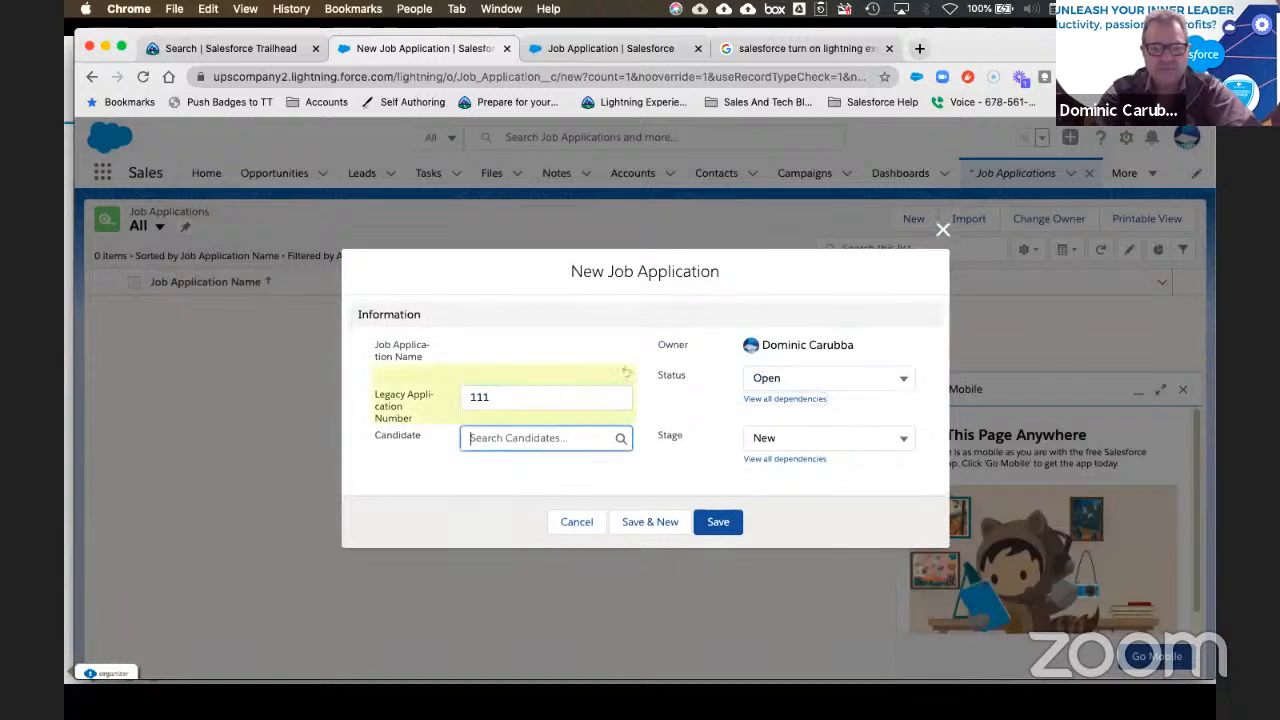
type("a")
key("BackSpace")
type("a")
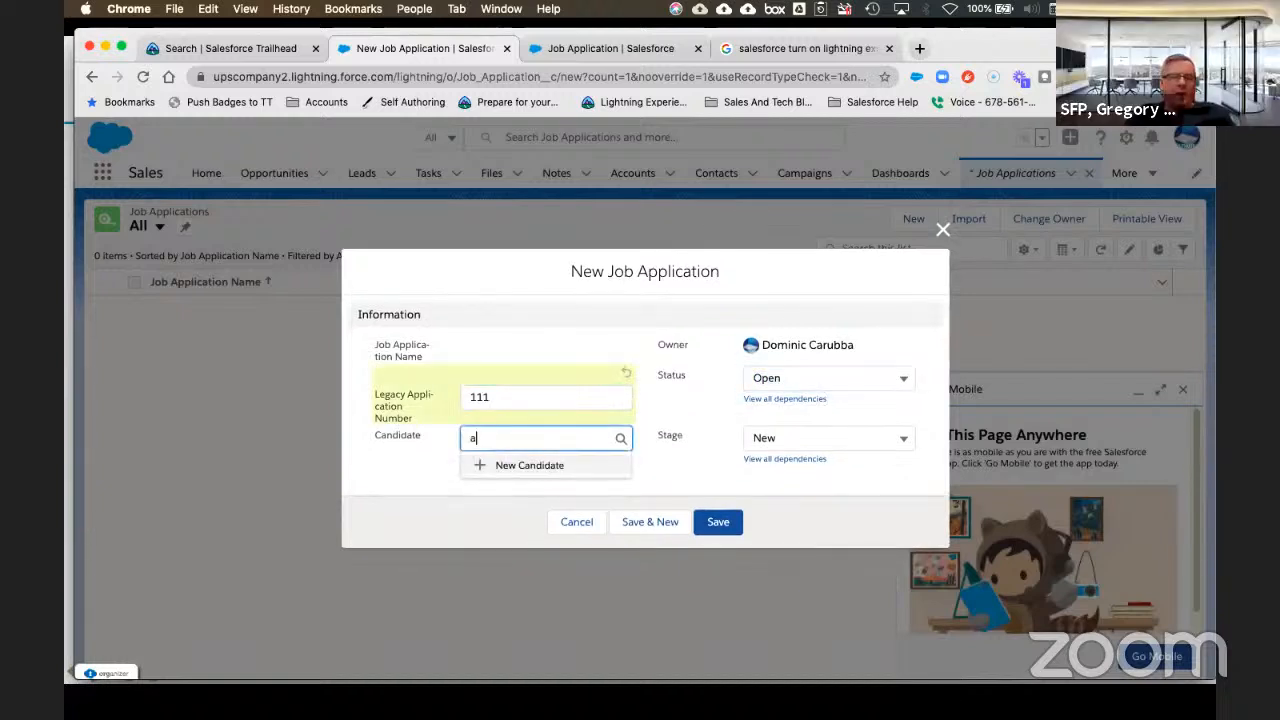
key("BackSpace")
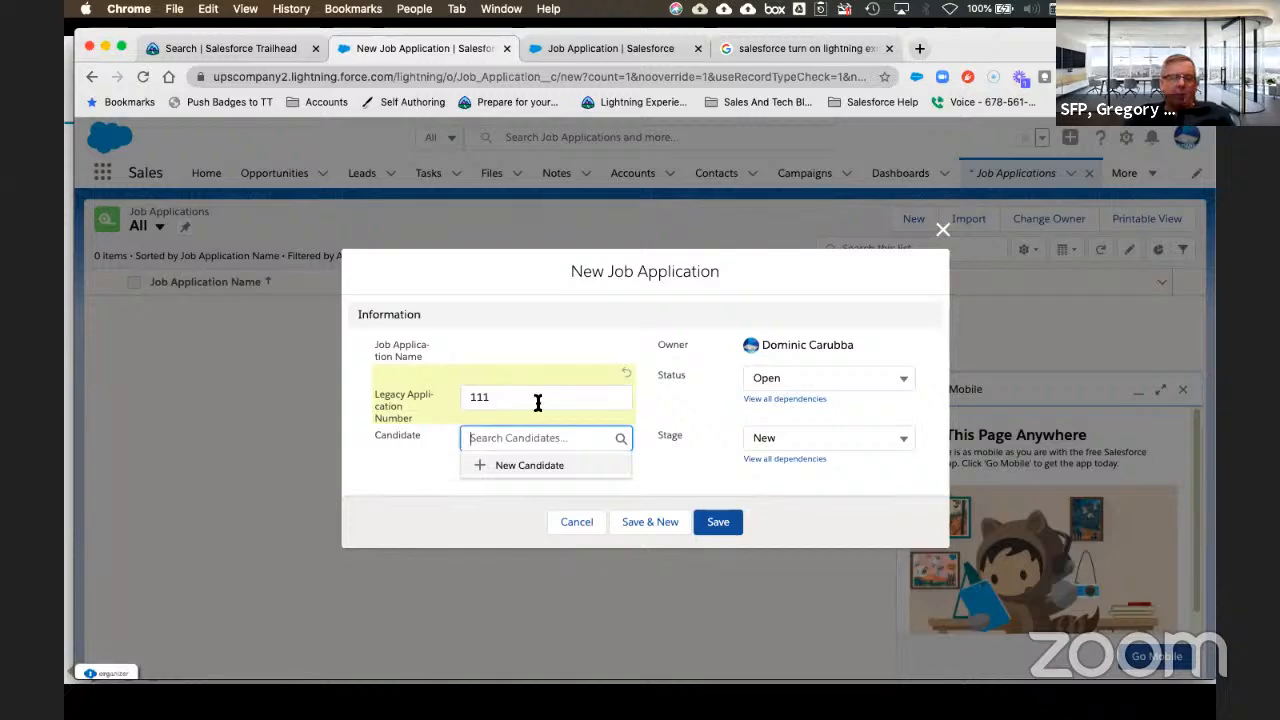
Step: Create a new candidate with first and last name, then save job application APP-0000
left_click(512, 466)
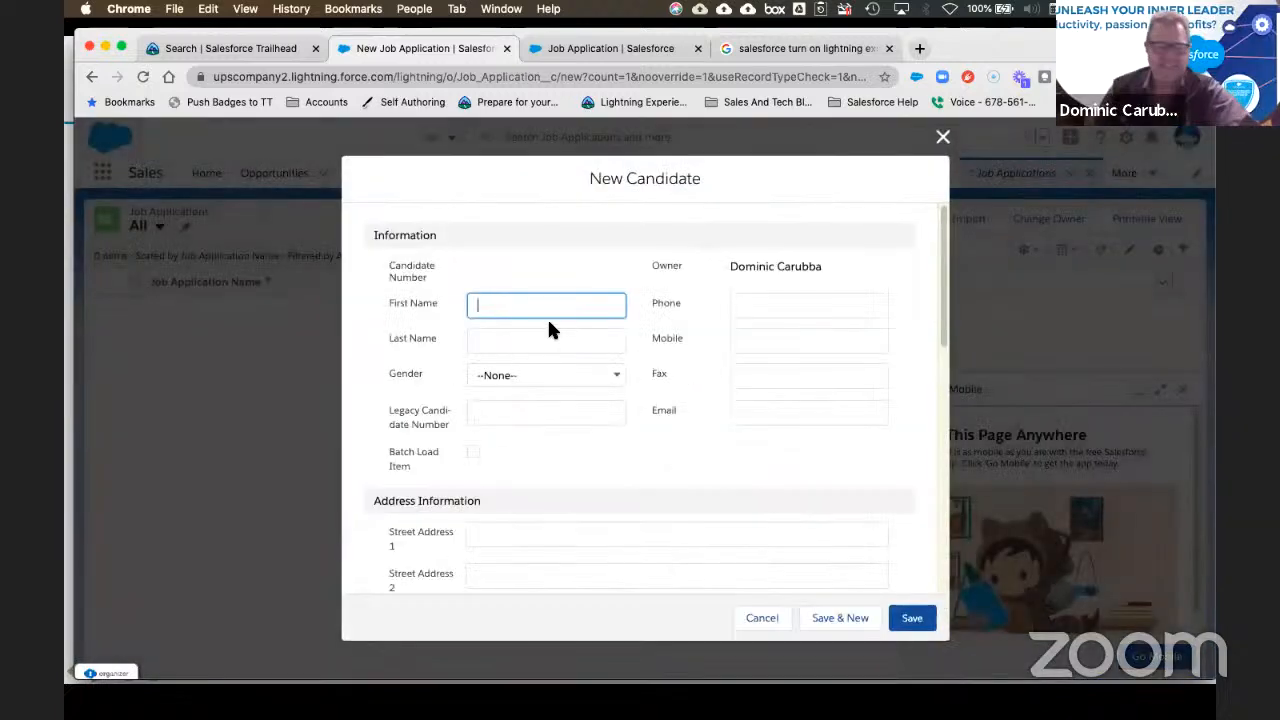
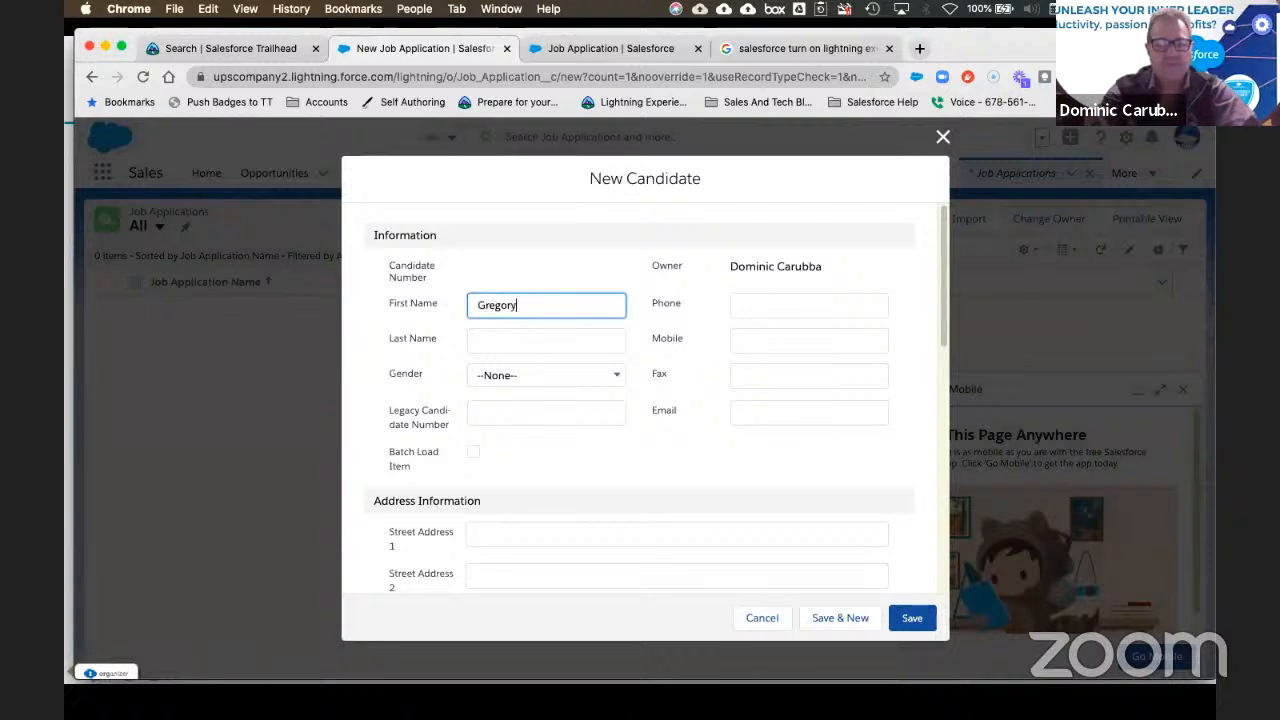
key("Tab")
key("Tab")
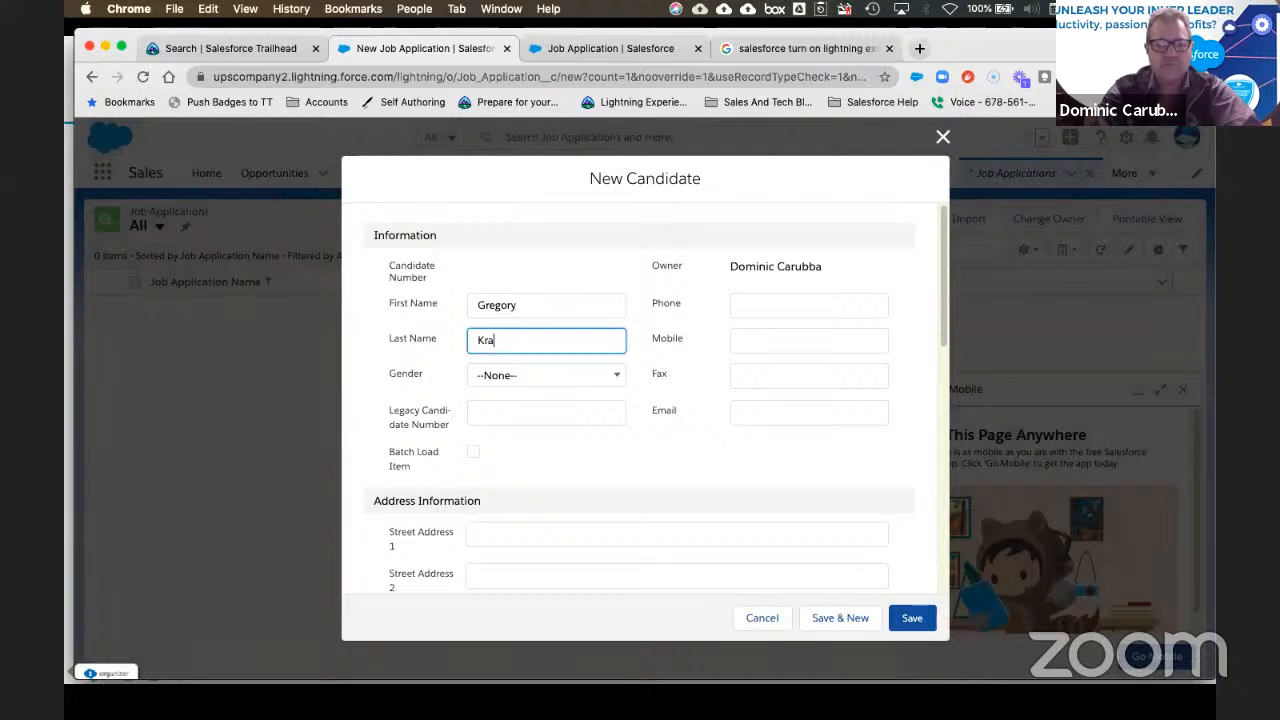
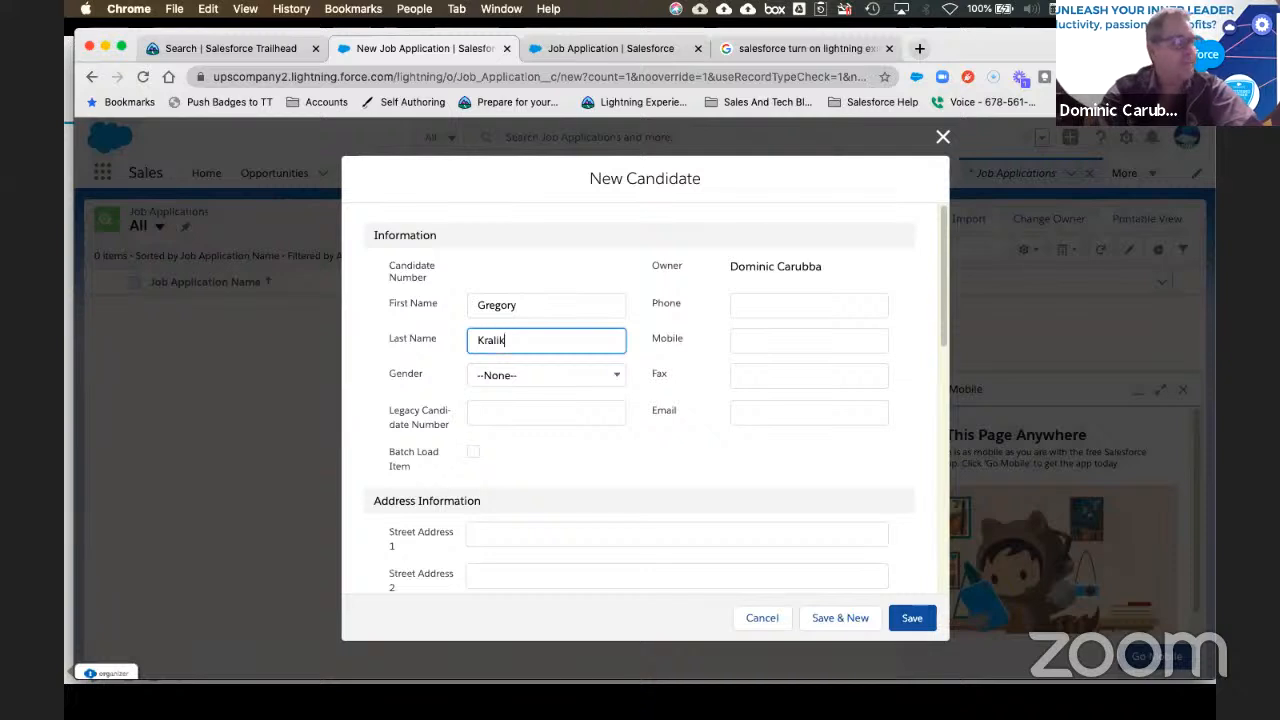
left_click(912, 620)
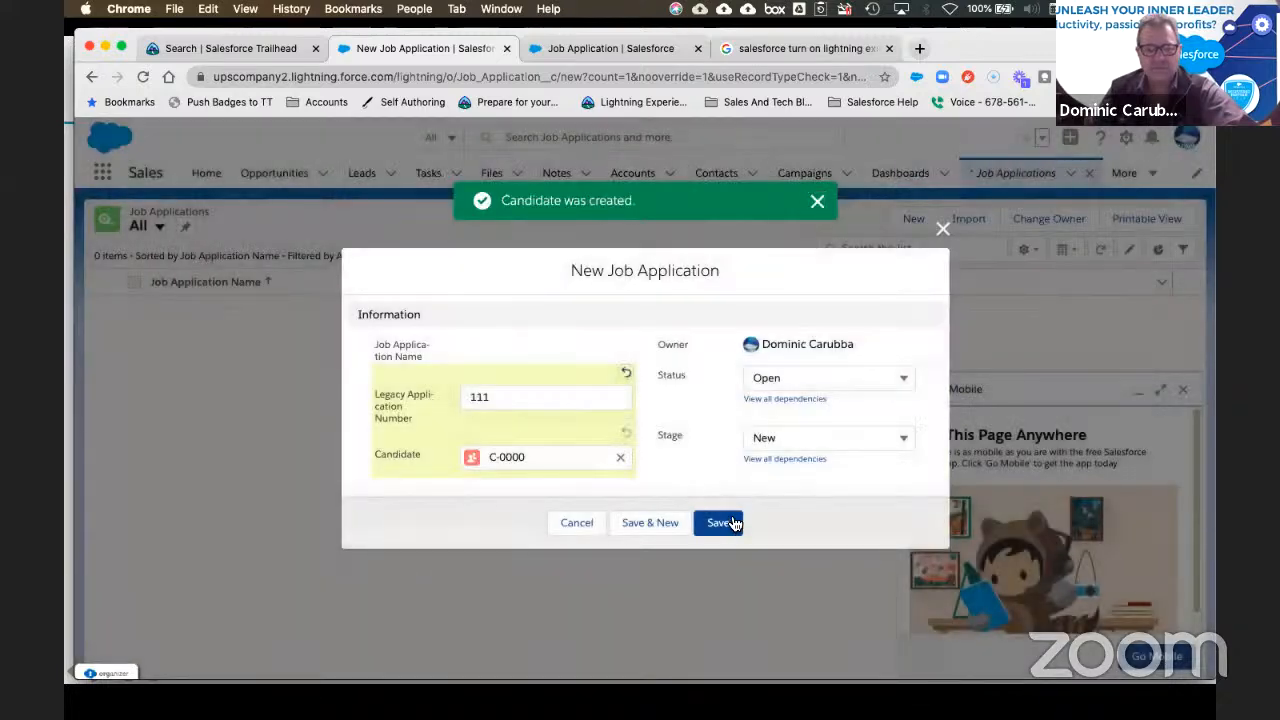
left_click(726, 525)
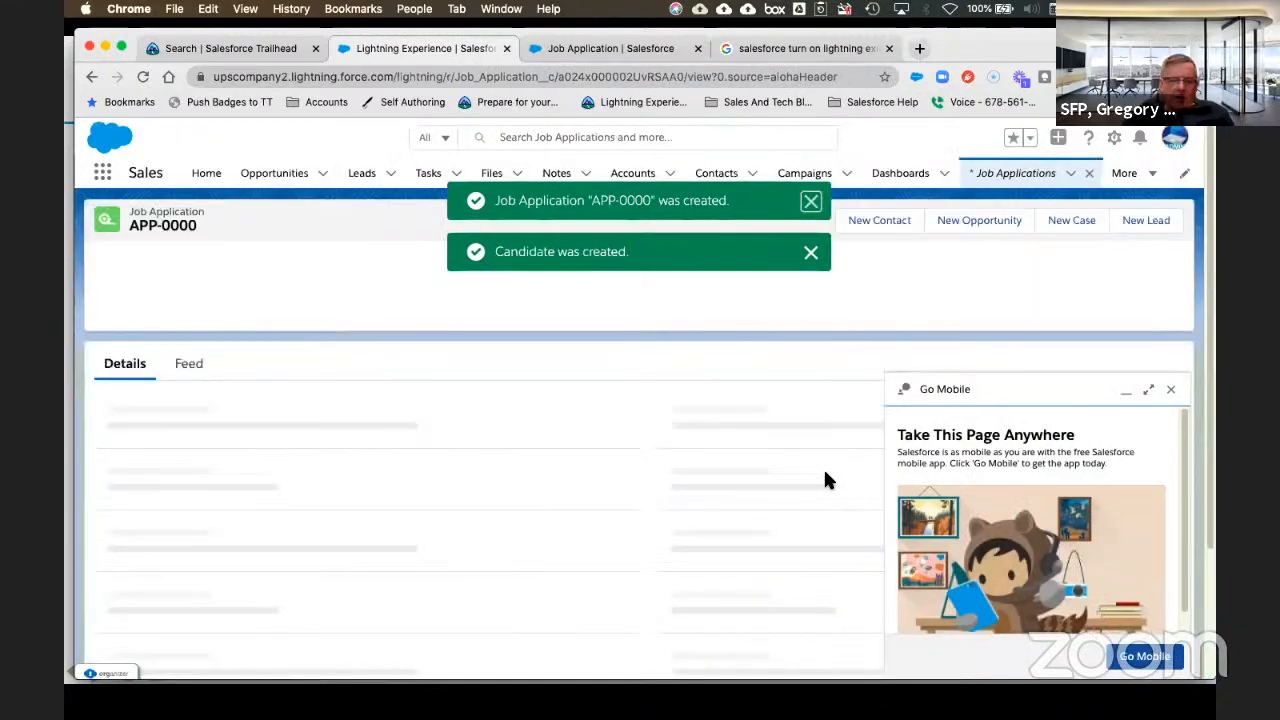
Step: Dismiss the Go Mobile panel and open the APP-0000 page via Setup's Edit Page
left_click(1171, 389)
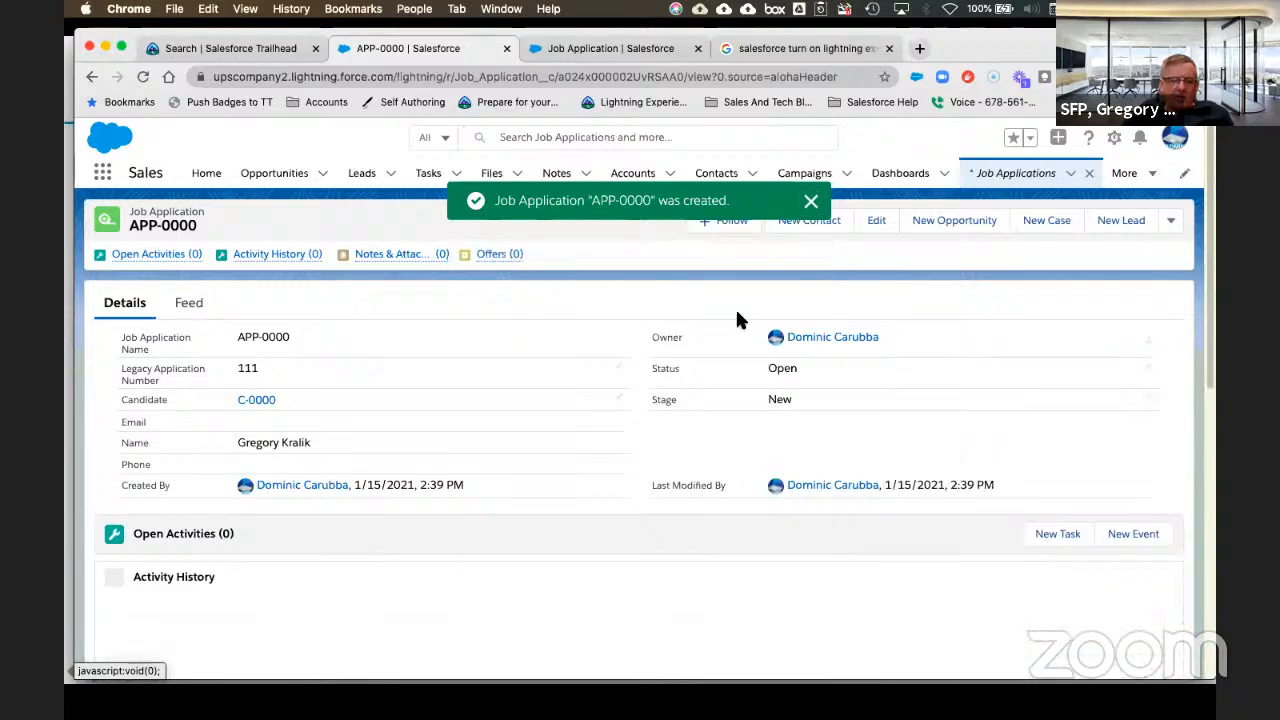
left_click(1116, 139)
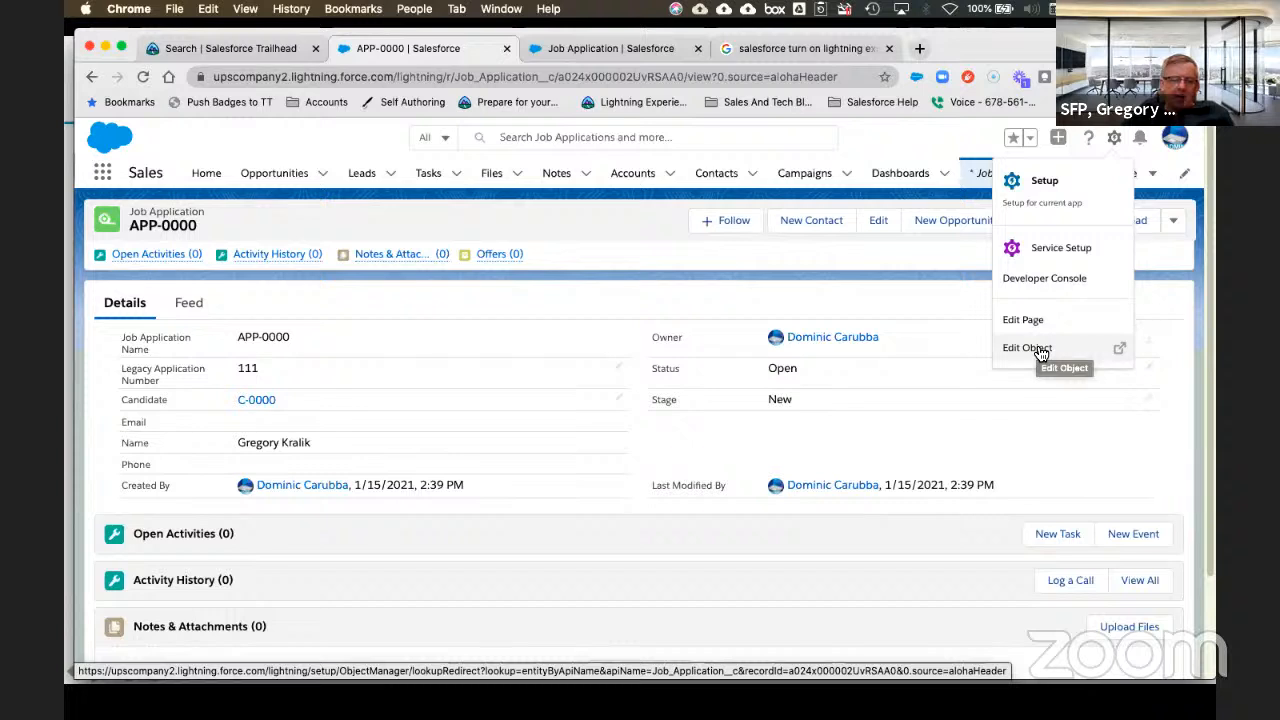
left_click(1024, 318)
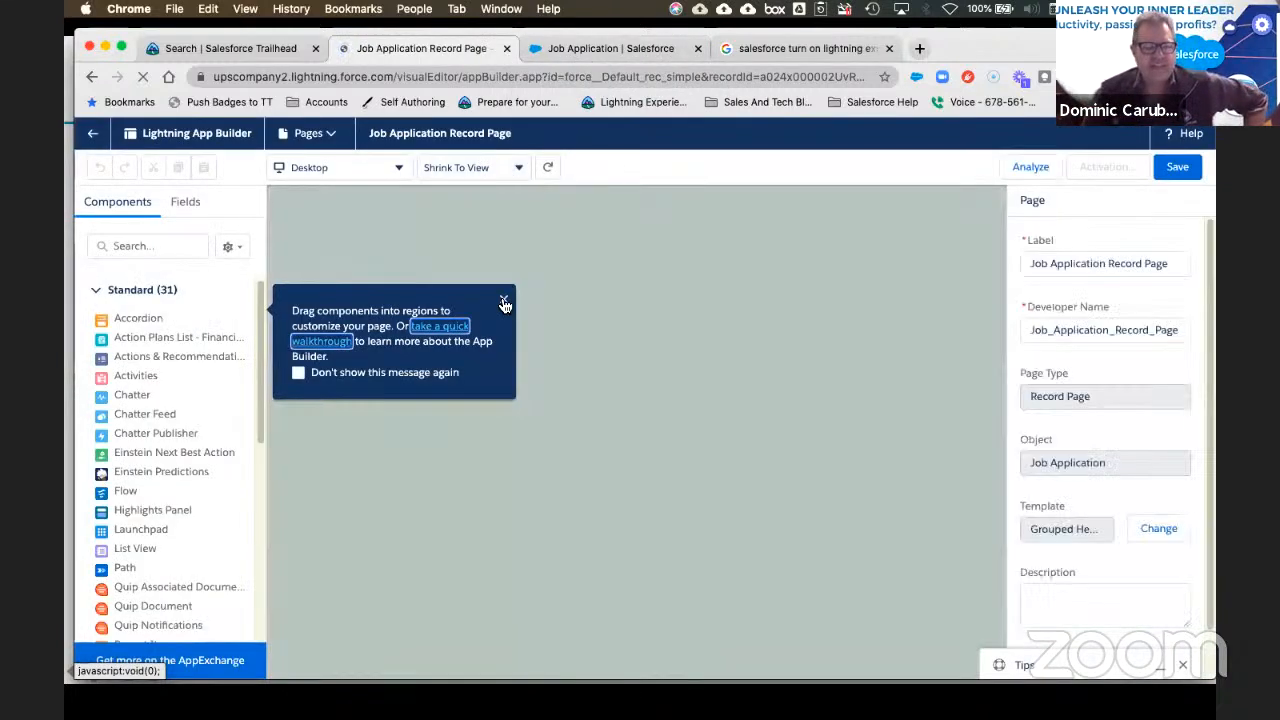
Step: Dismiss the getting-started tip, the Winter '21 announcement and the tips panel
left_click(503, 298)
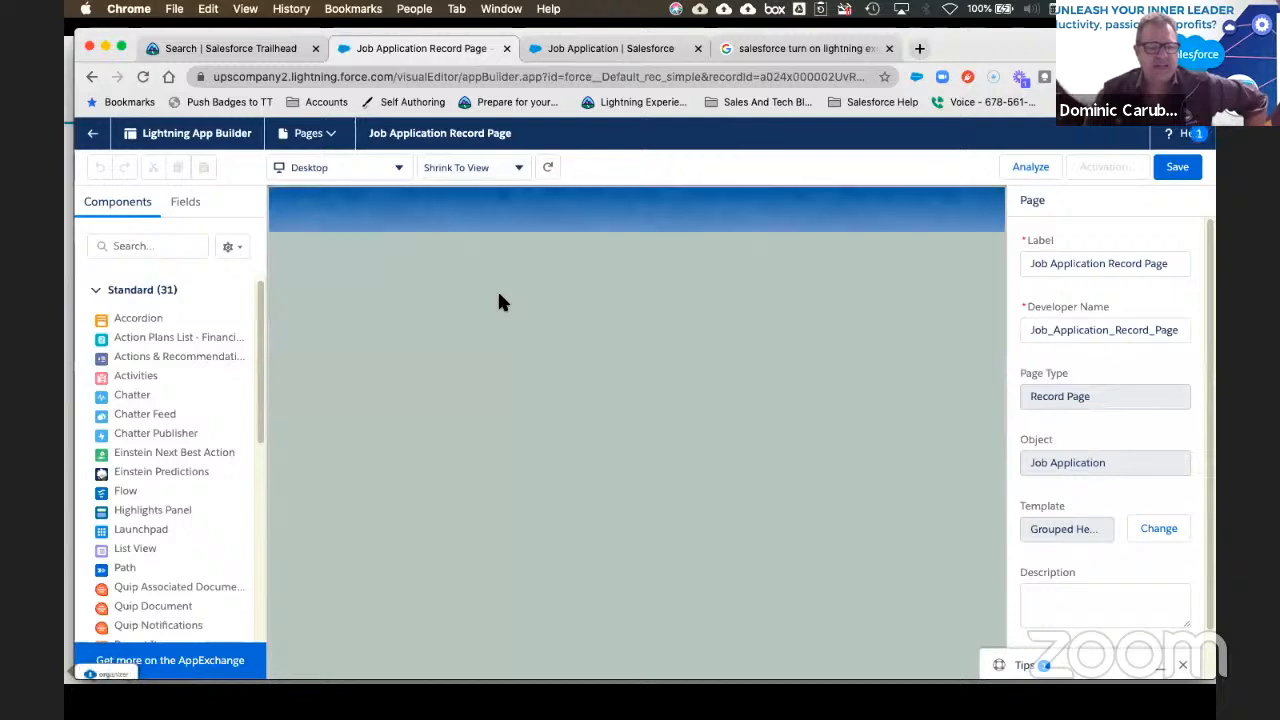
left_click(188, 205)
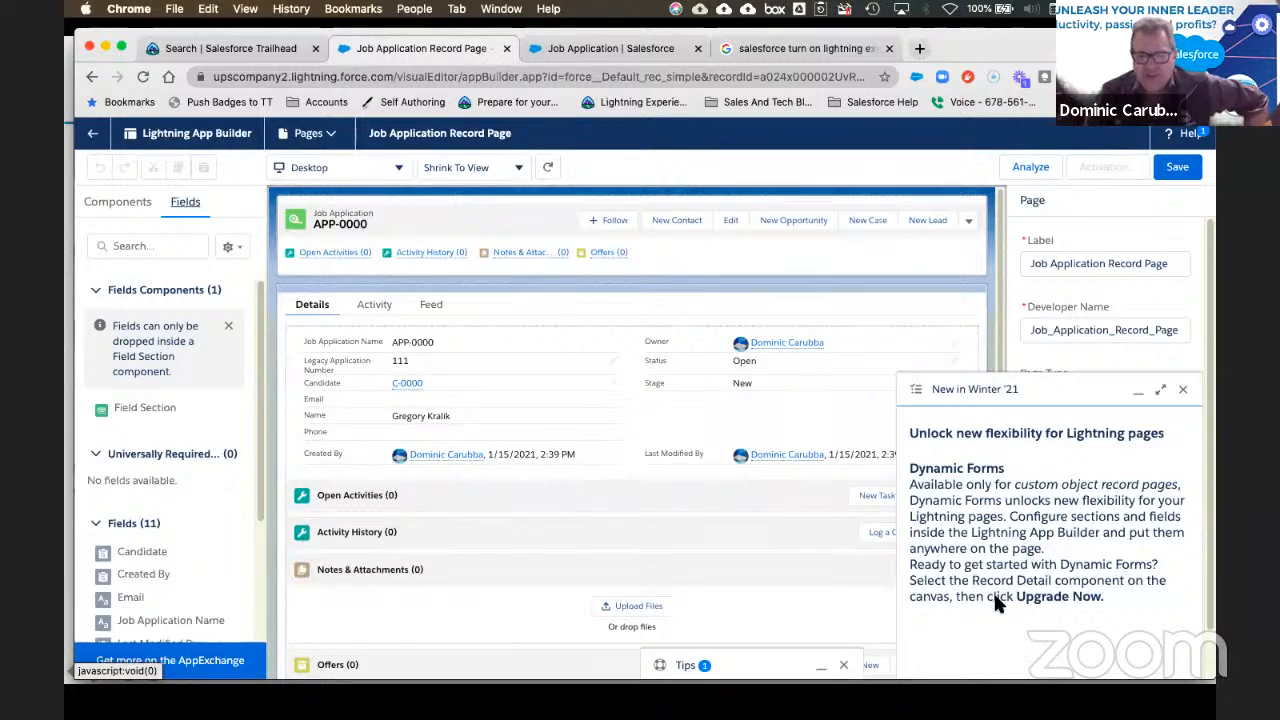
left_click(1184, 390)
left_click(316, 314)
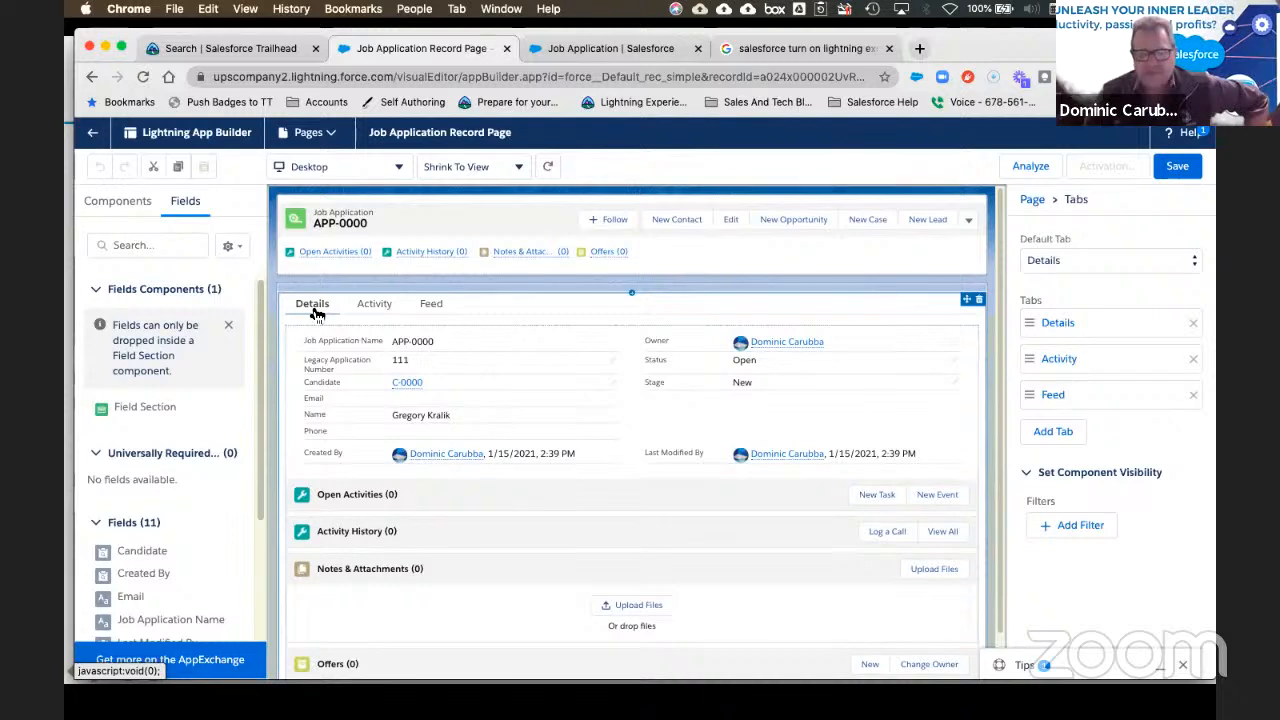
left_click(1045, 673)
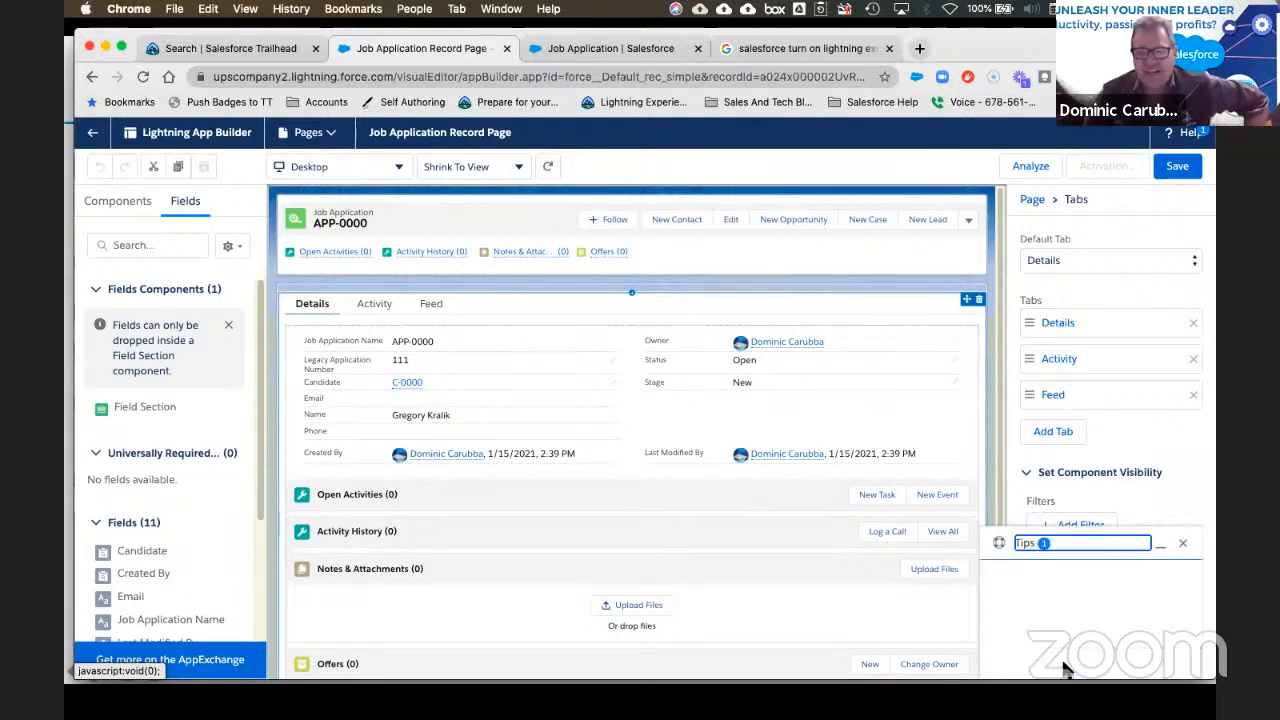
left_click(1101, 593)
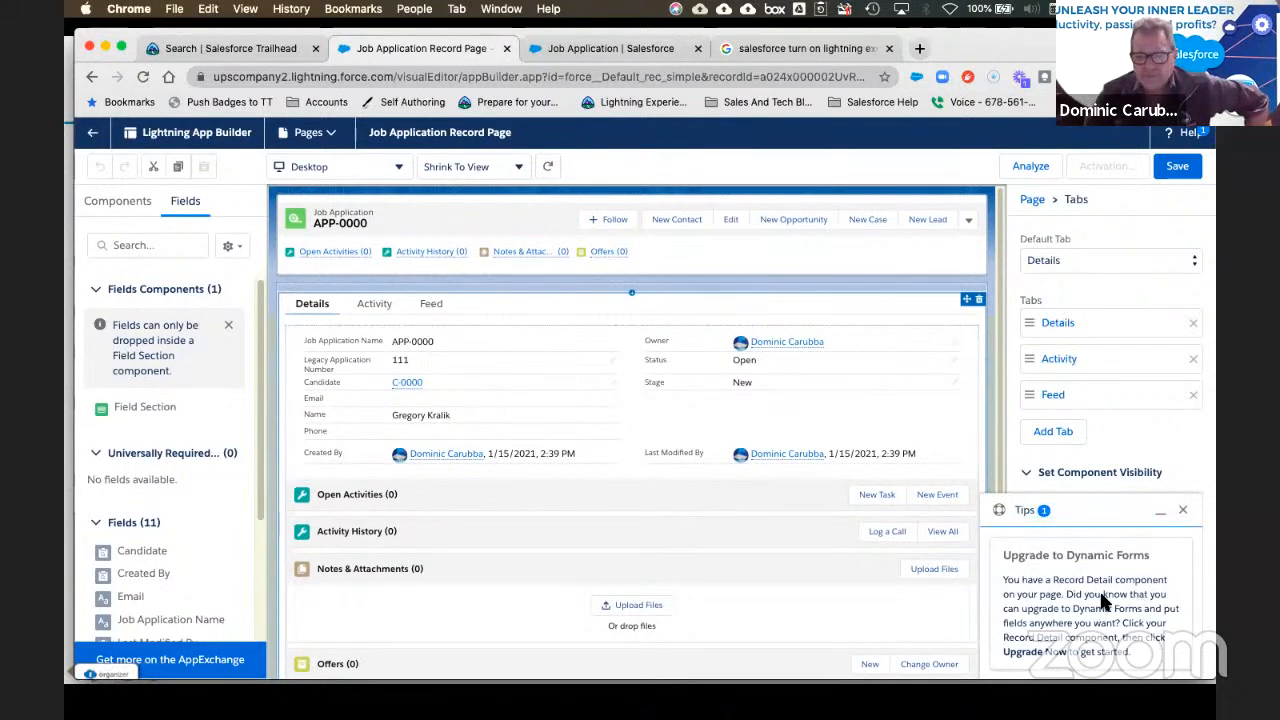
left_click(1184, 509)
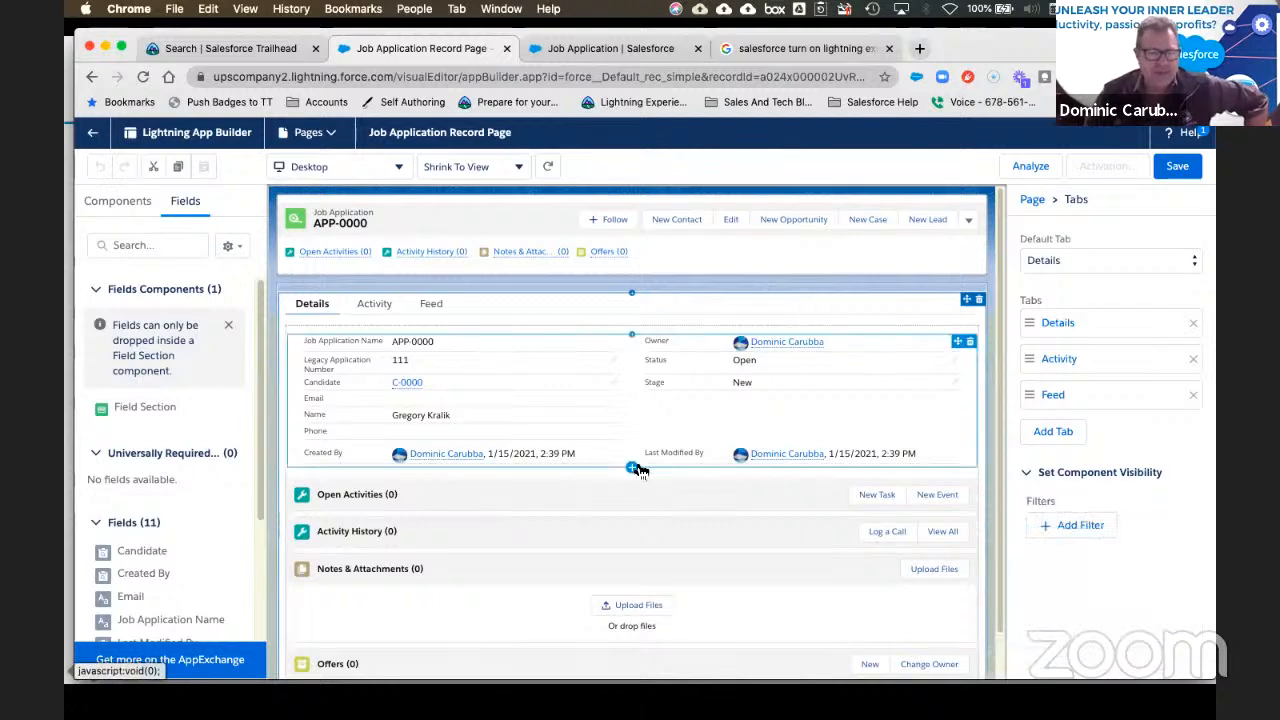
Step: Return to the standard Components list and select the Record Detail component on the canvas
left_click(122, 203)
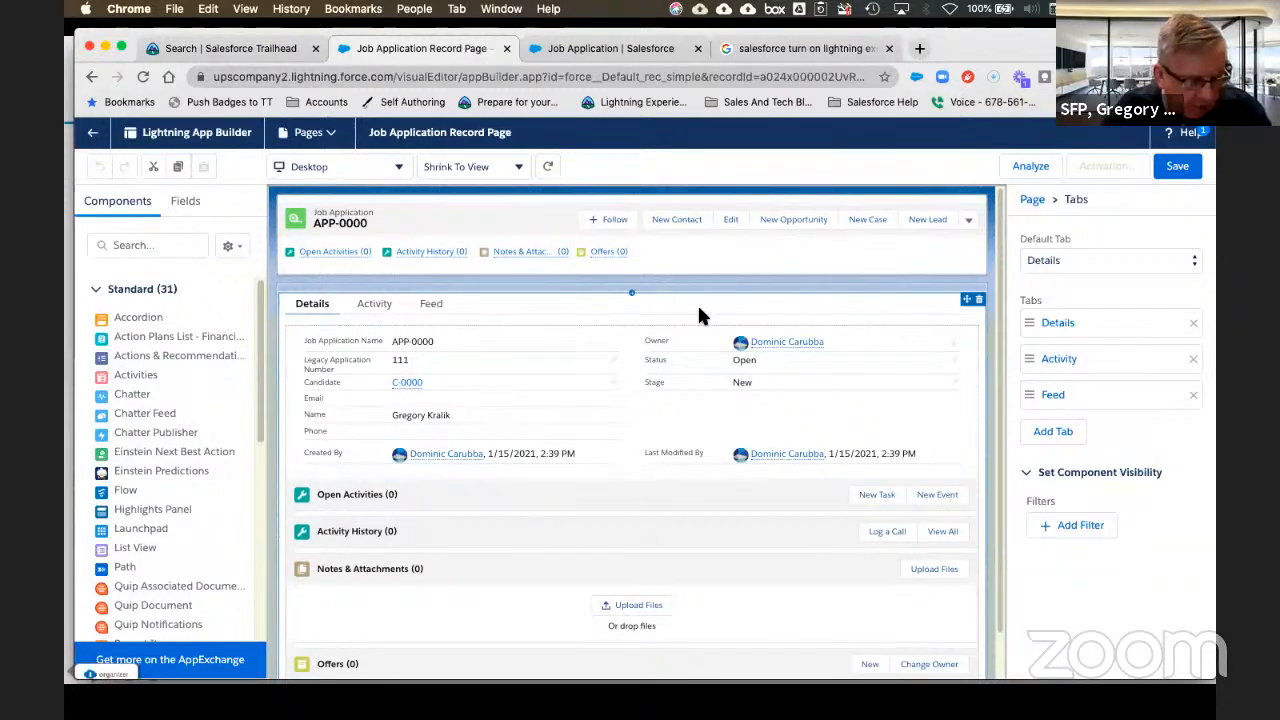
left_click(537, 192)
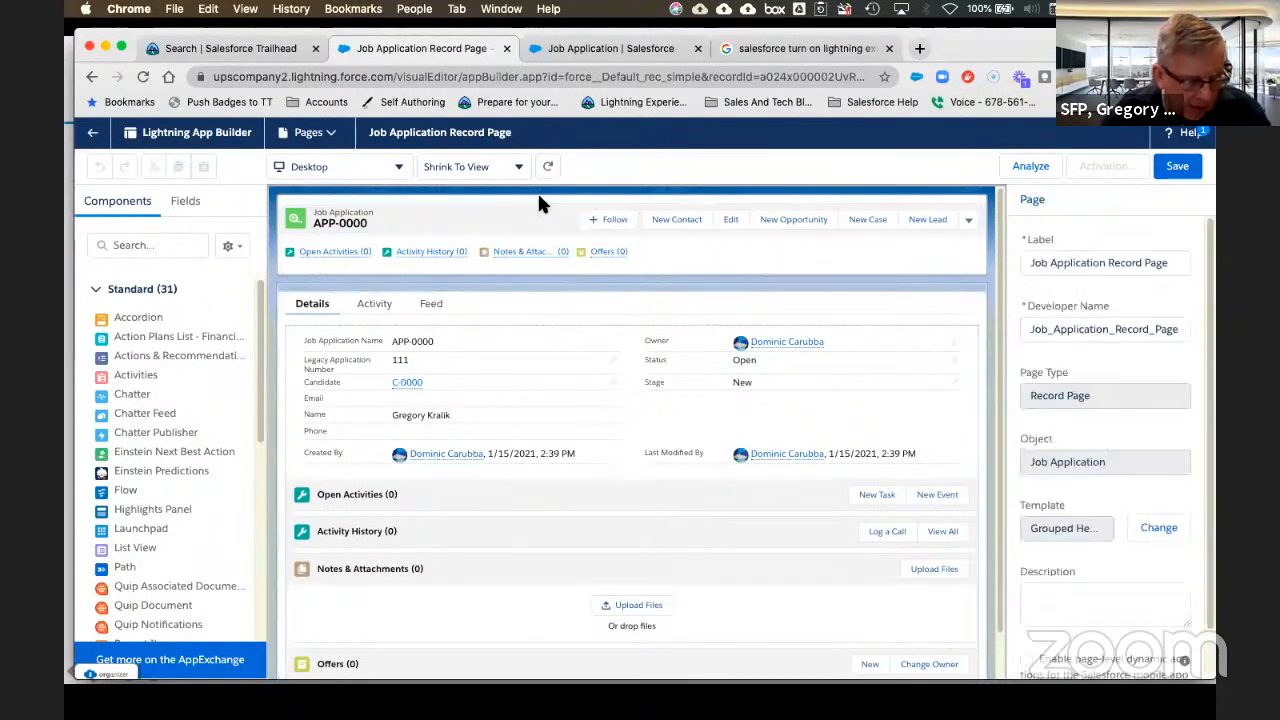
left_click(428, 341)
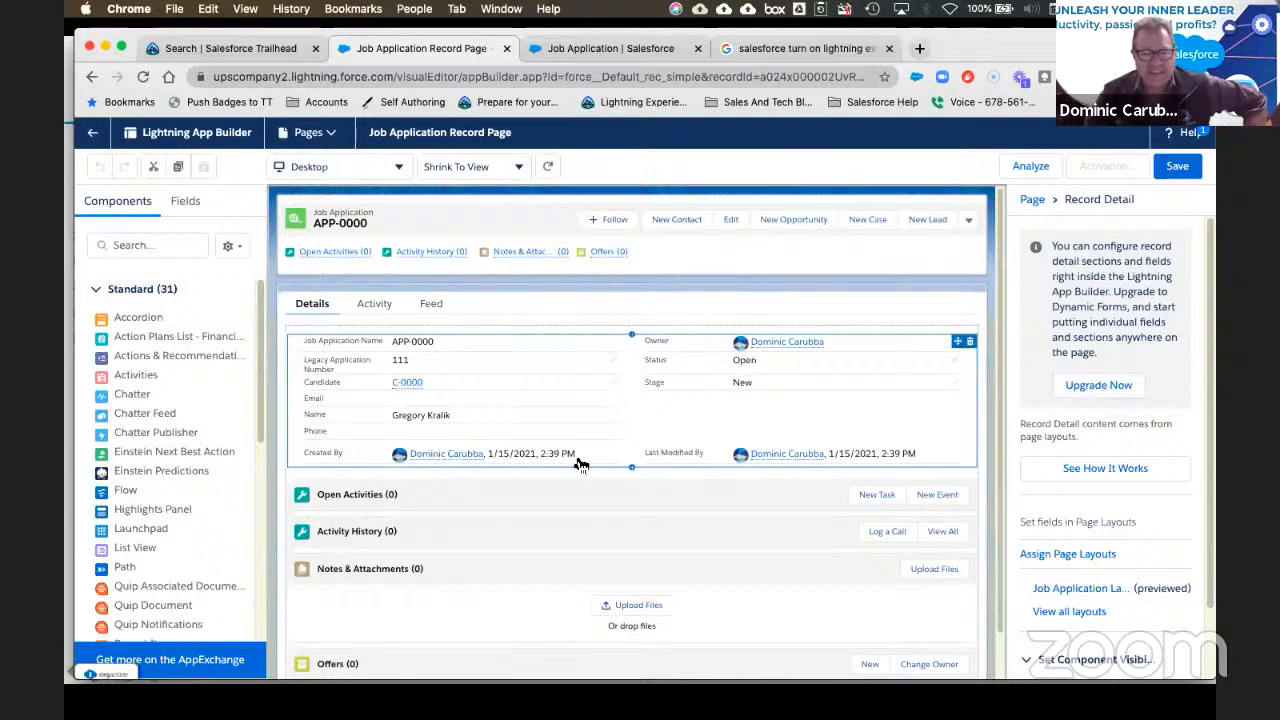
Step: Upgrade Record Detail to Dynamic Forms with Job Application Layout as the source layout
left_click(1102, 382)
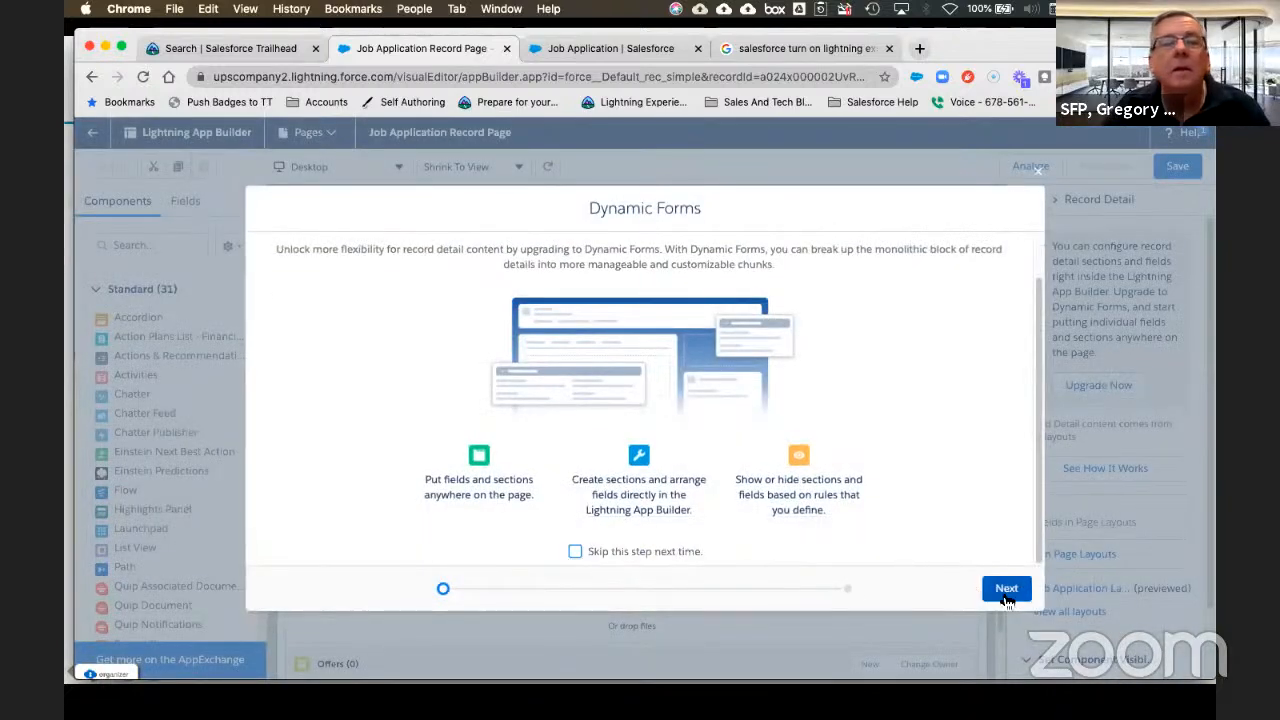
left_click(1006, 590)
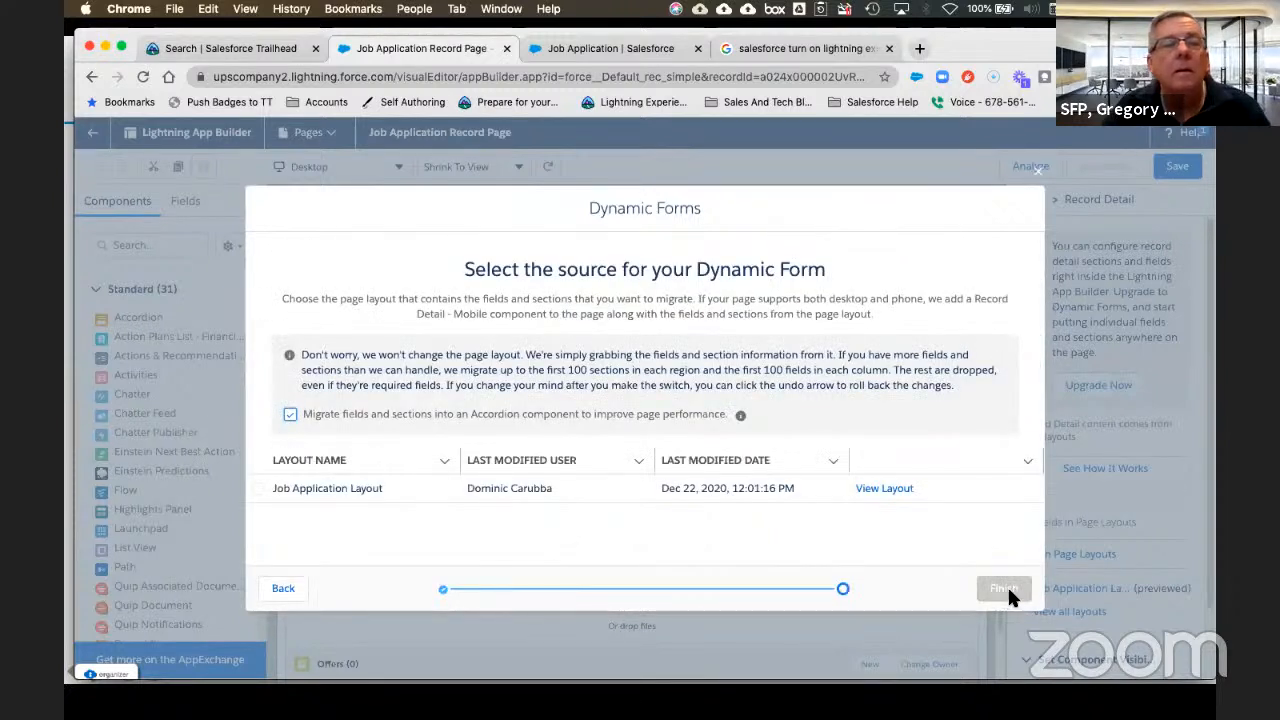
left_click(258, 488)
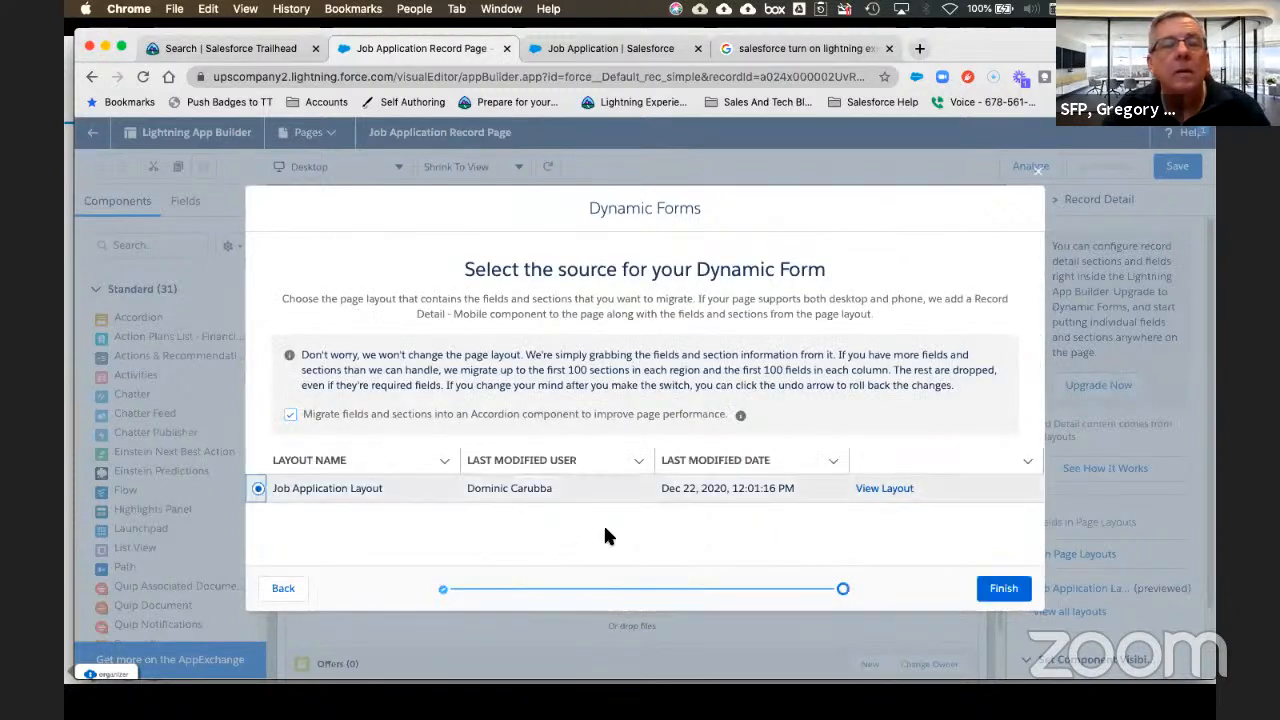
left_click(1008, 590)
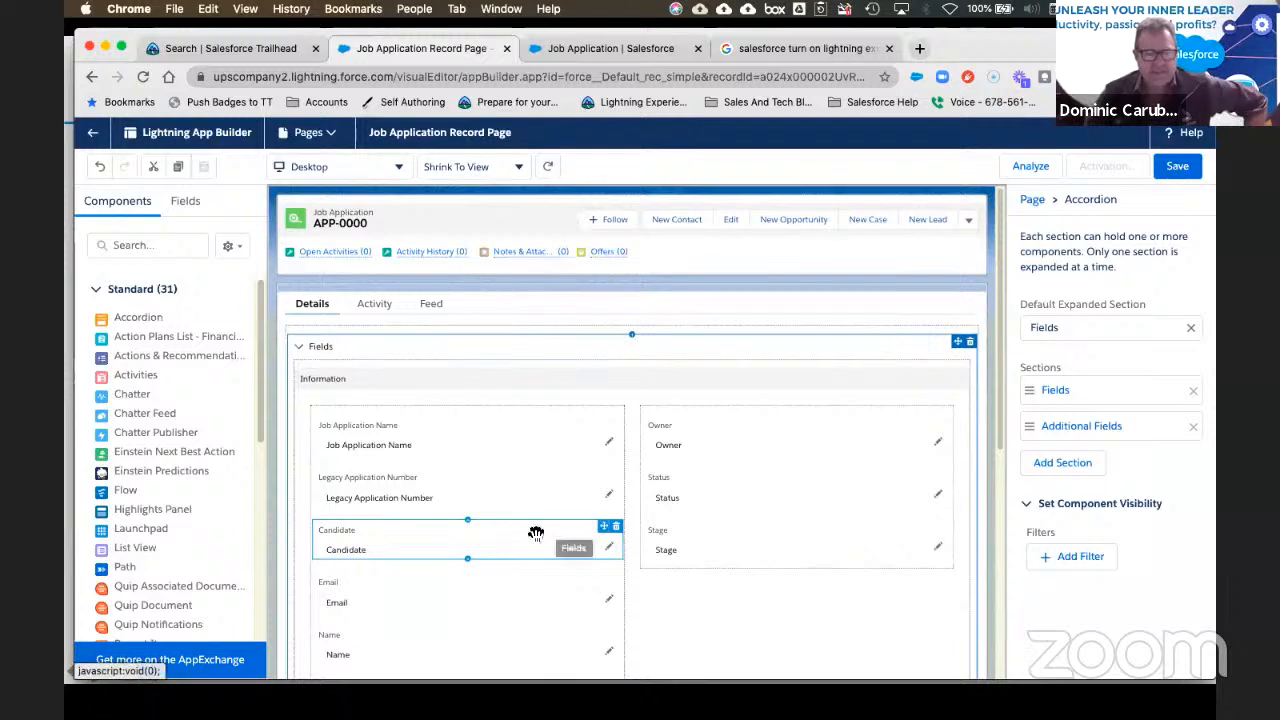
Step: Scroll the canvas and select the Candidate field in the Information section
scroll(516, 541, "down", 1)
scroll(516, 541, "down", 1)
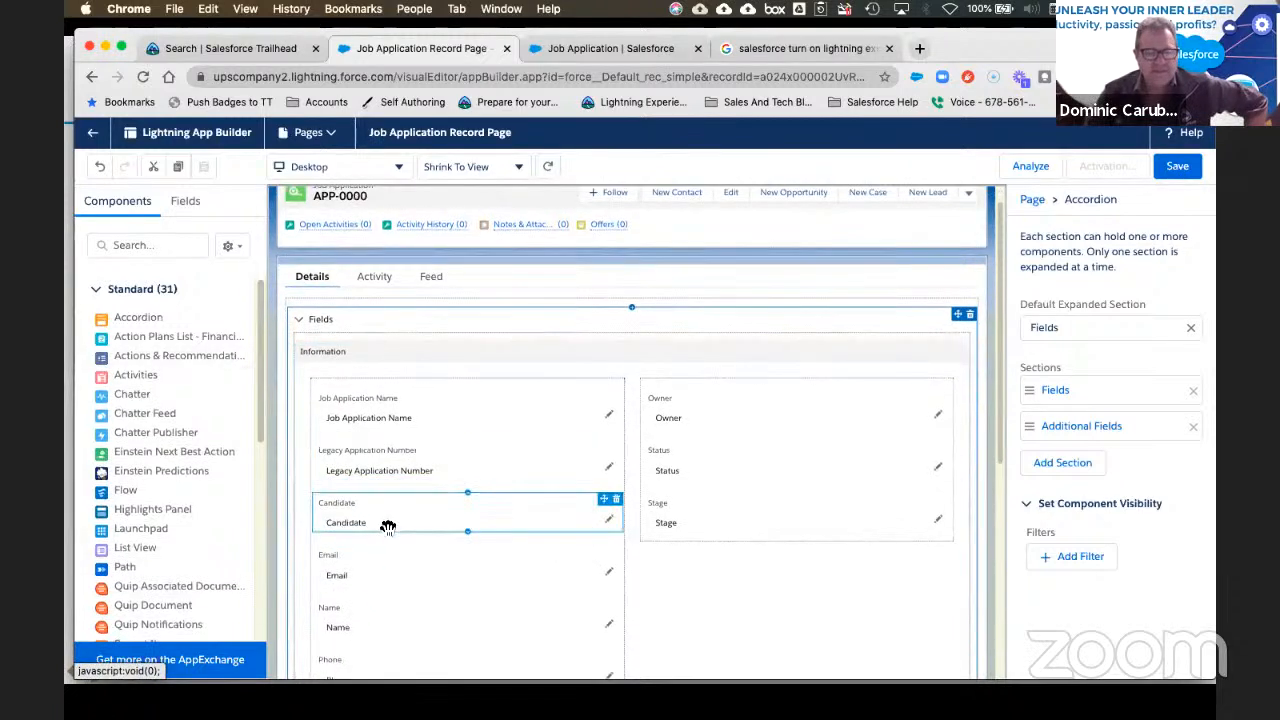
left_click(392, 527)
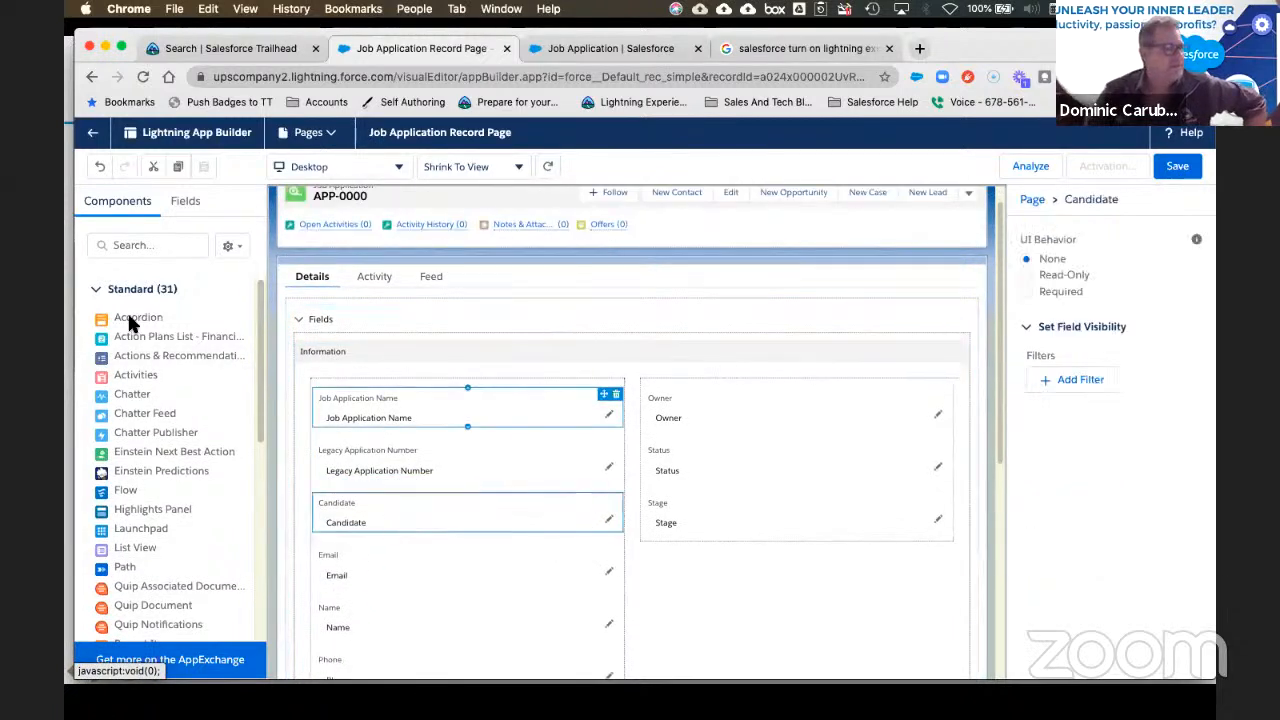
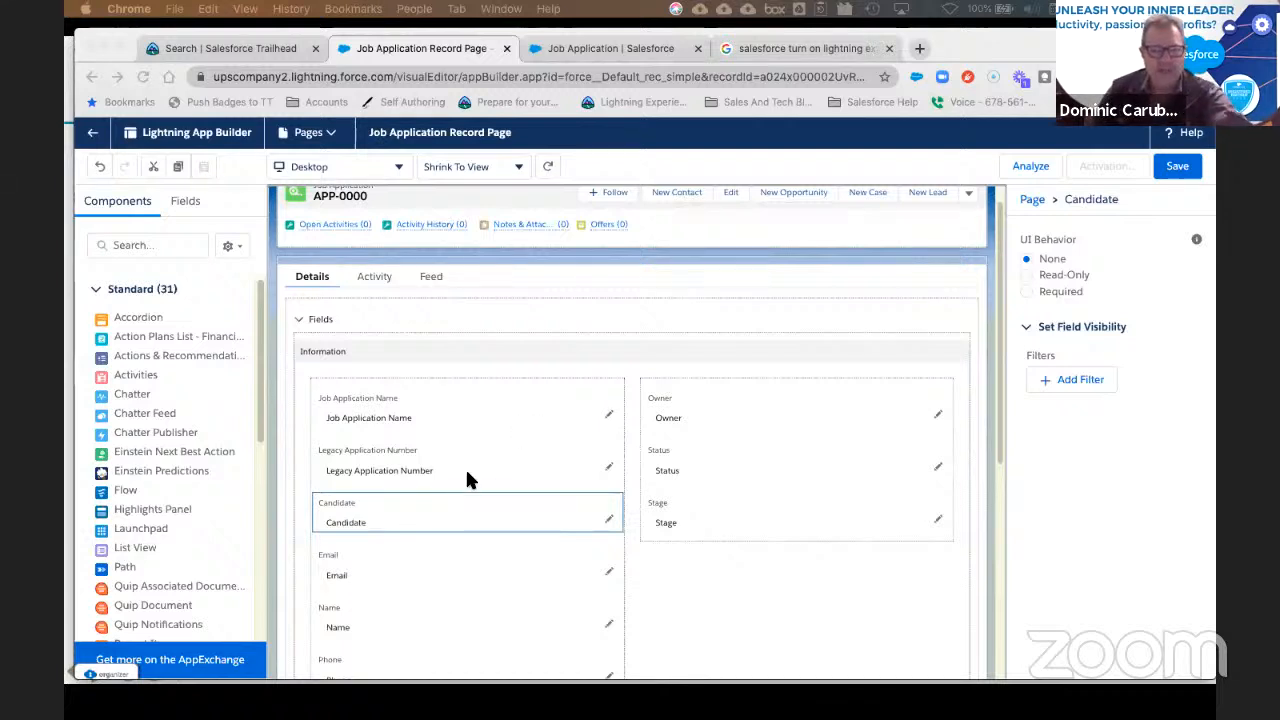
Step: Select the Candidate field and re-expand the Fields section of the accordion
scroll(471, 560, "down", 5)
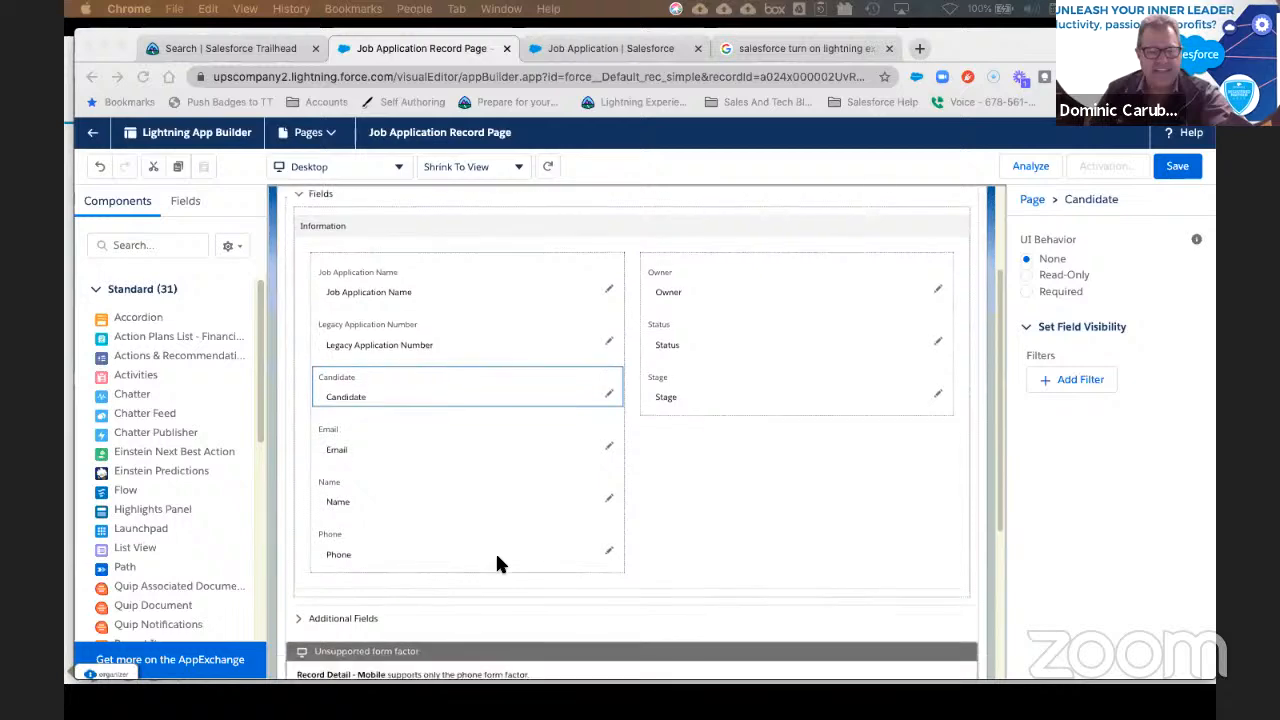
left_click(297, 491)
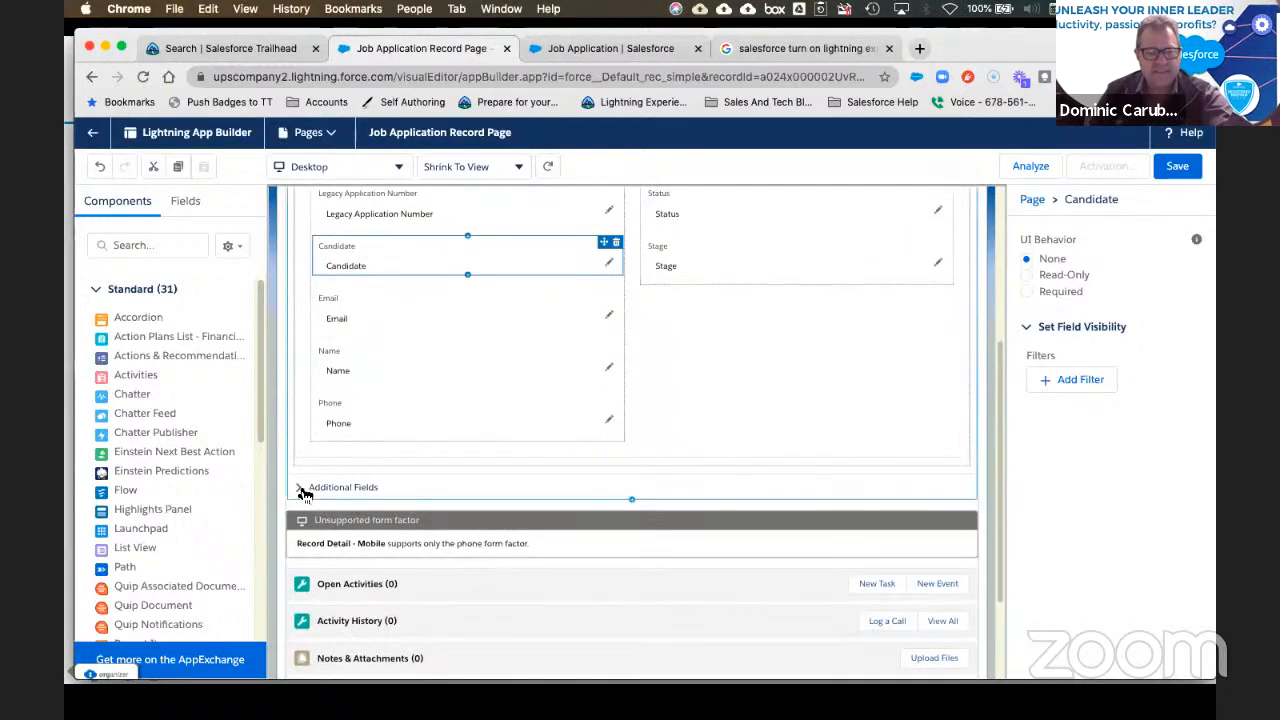
left_click(303, 492)
left_click(493, 410)
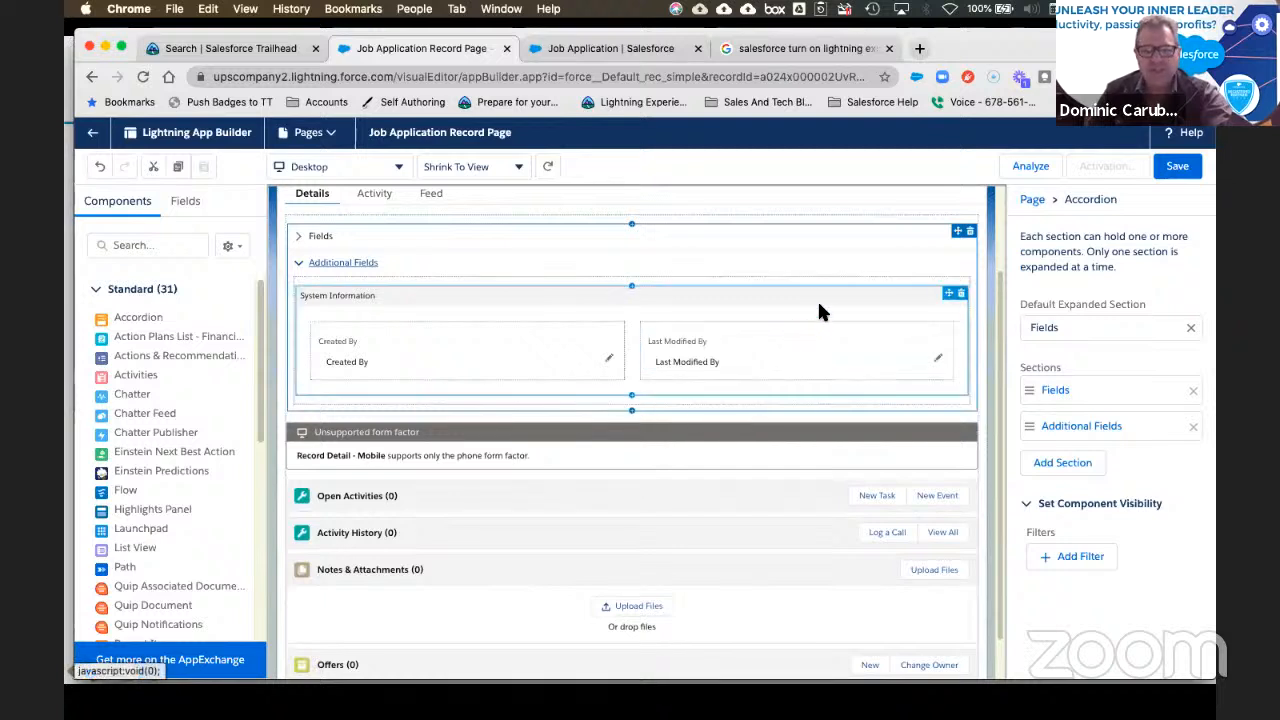
scroll(815, 315, "up", 2)
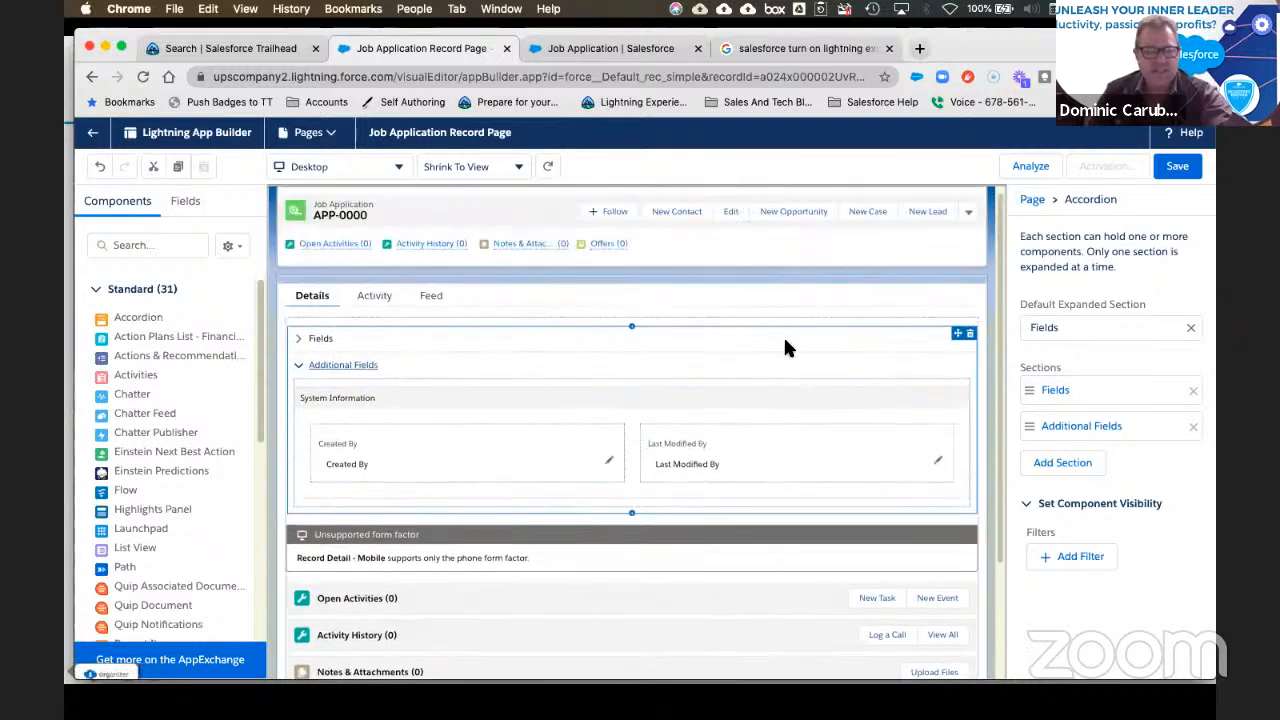
left_click(304, 344)
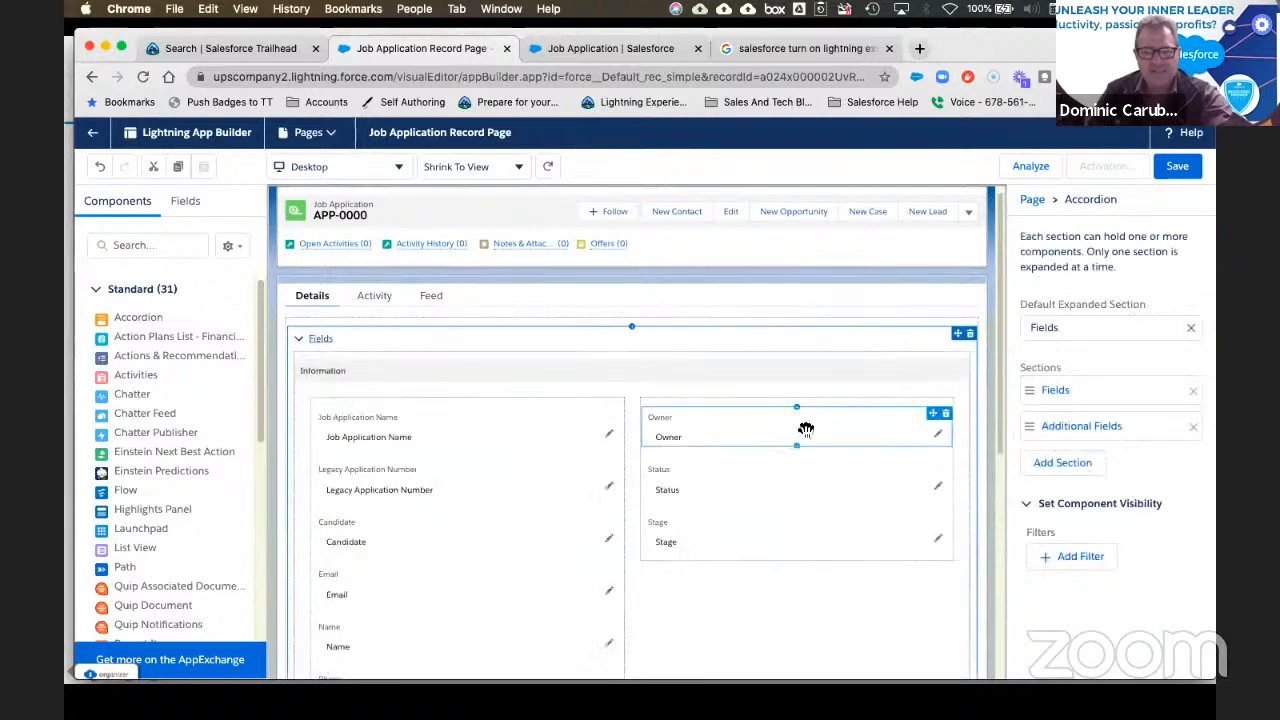
left_click(840, 432)
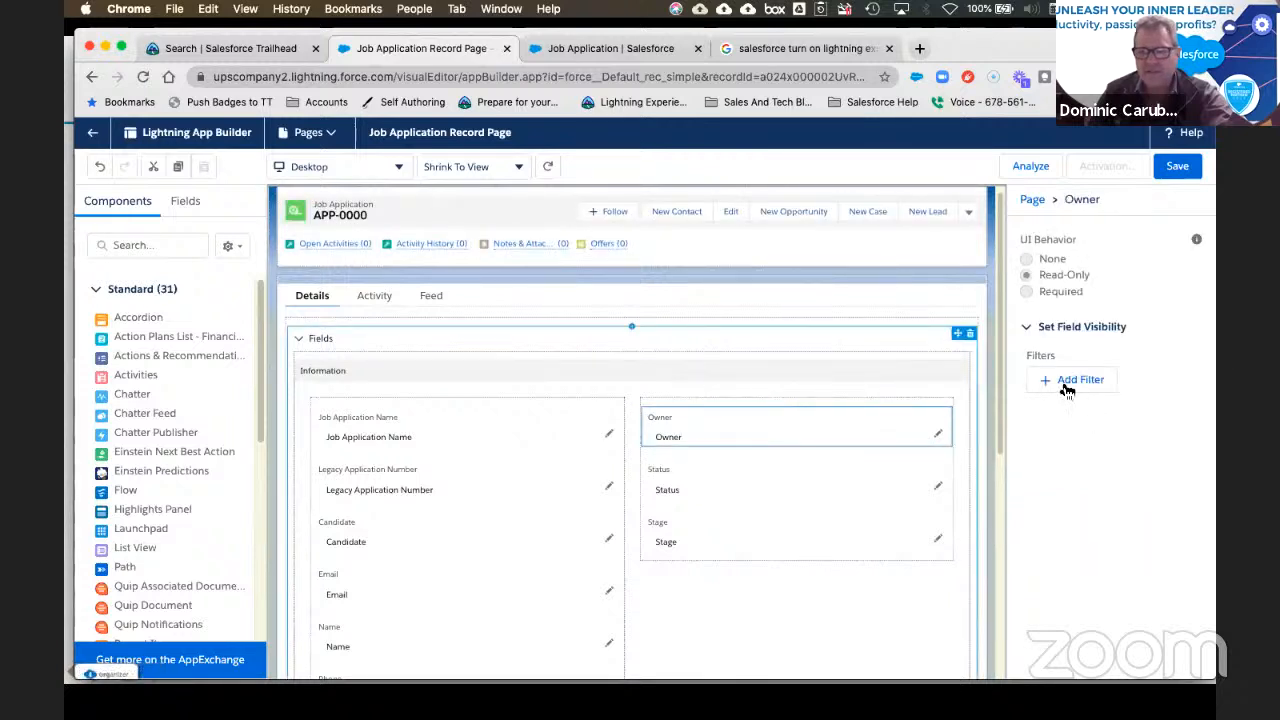
left_click(1072, 385)
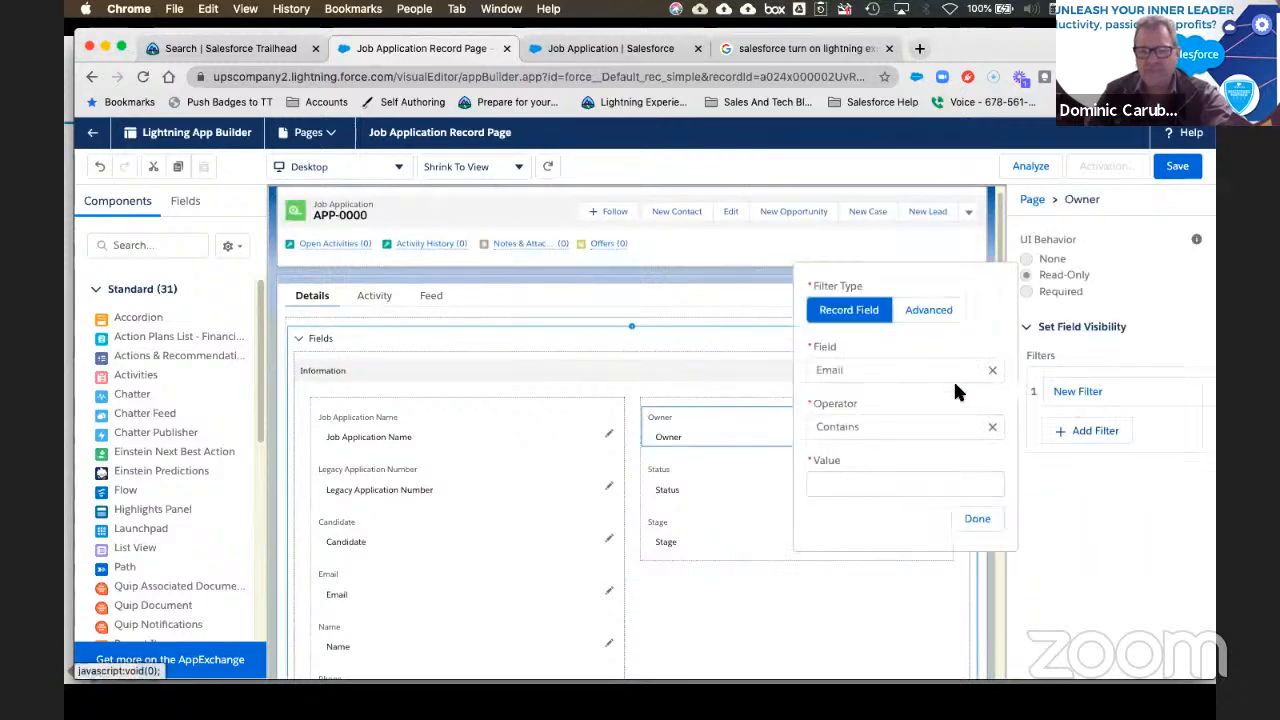
left_click(851, 486)
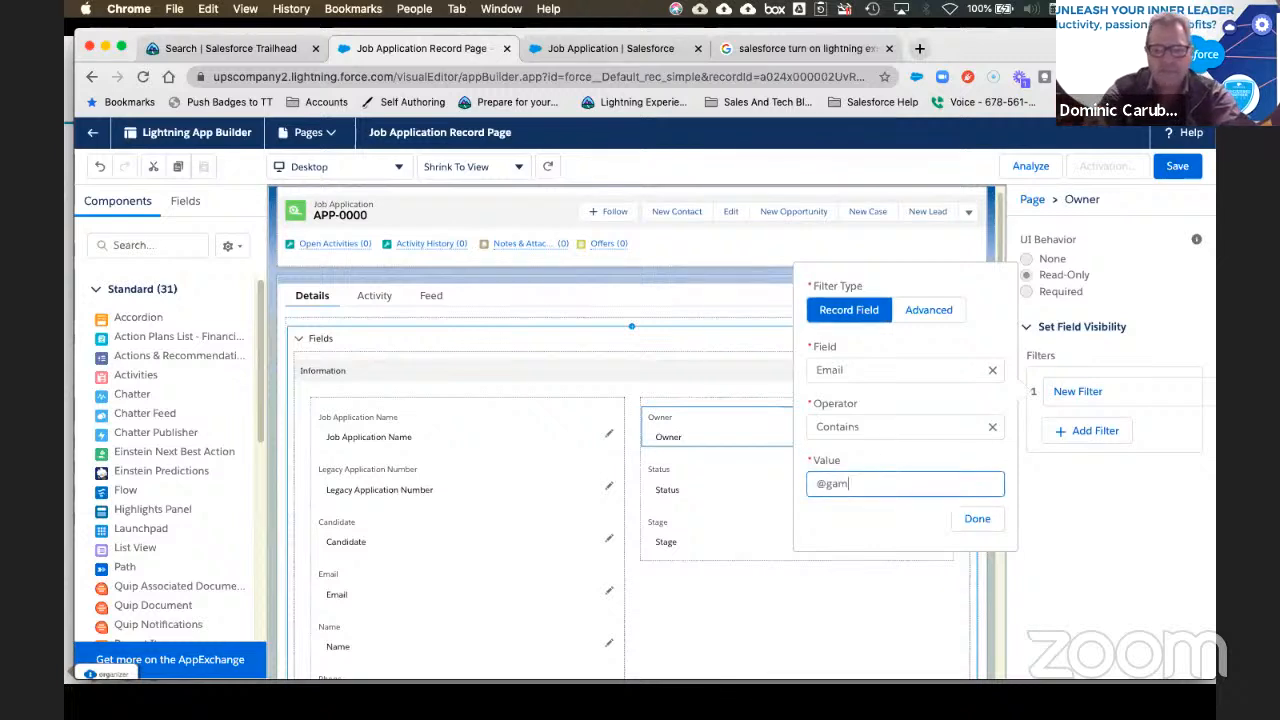
key("BackSpace")
key("BackSpace")
key("BackSpace")
key("BackSpace")
key("BackSpace")
key("BackSpace")
key("BackSpace")
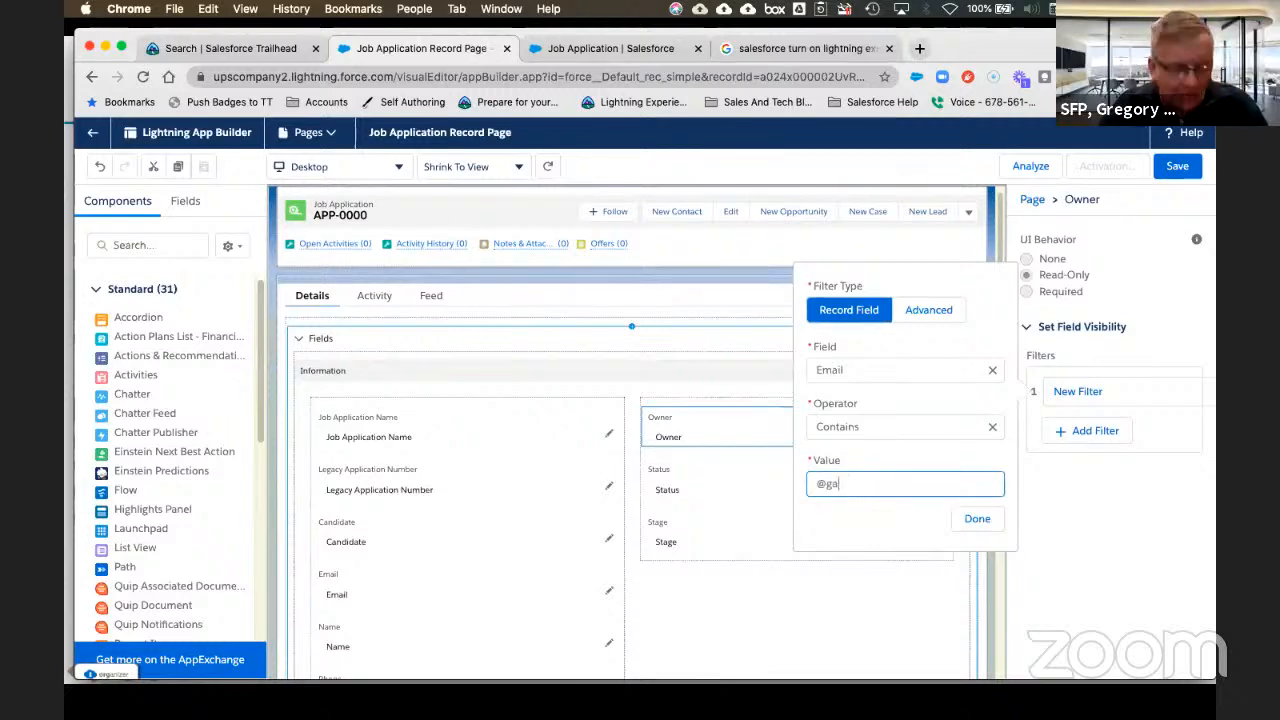
key("BackSpace")
key("BackSpace")
key("BackSpace")
key("BackSpace")
key("BackSpace")
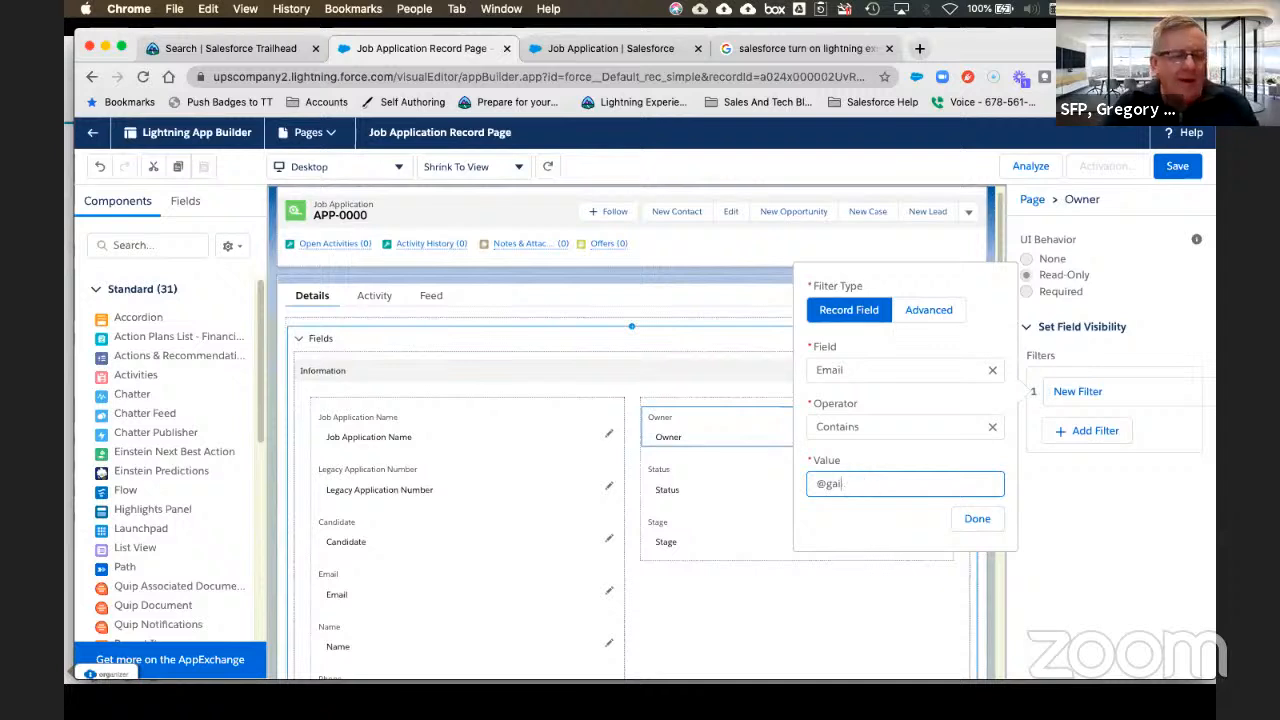
key("BackSpace")
key("BackSpace")
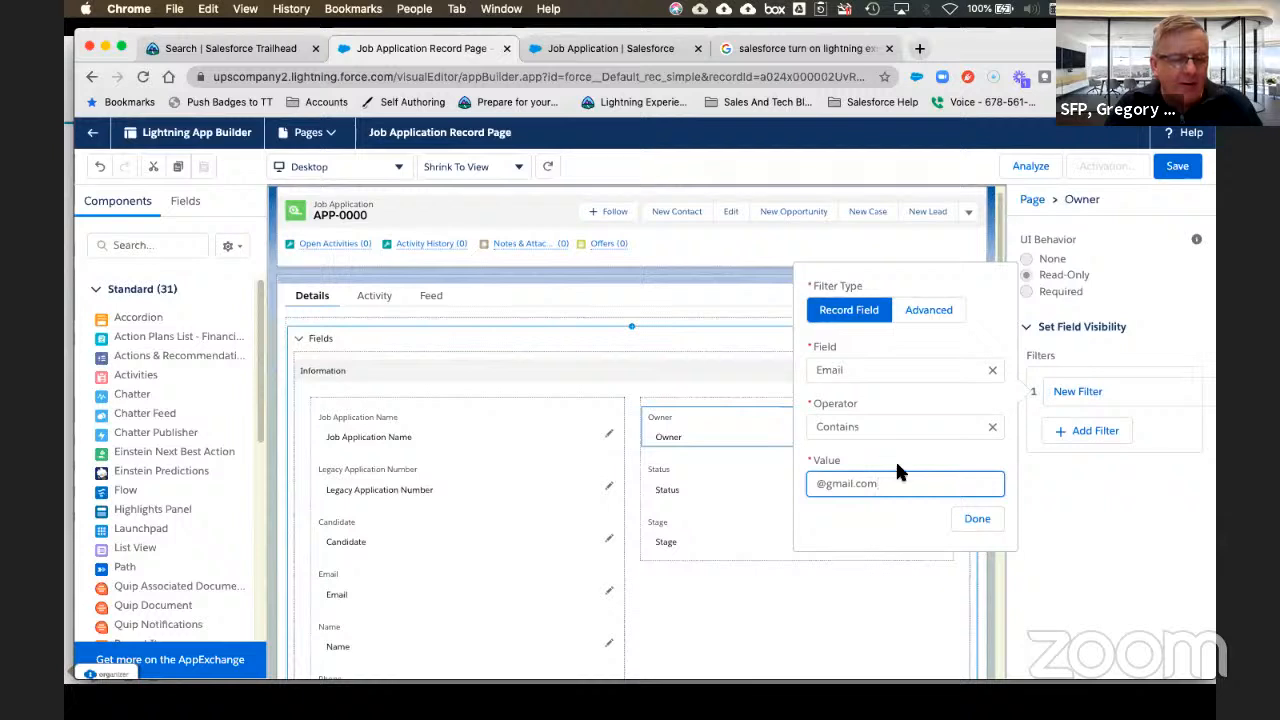
left_click(977, 520)
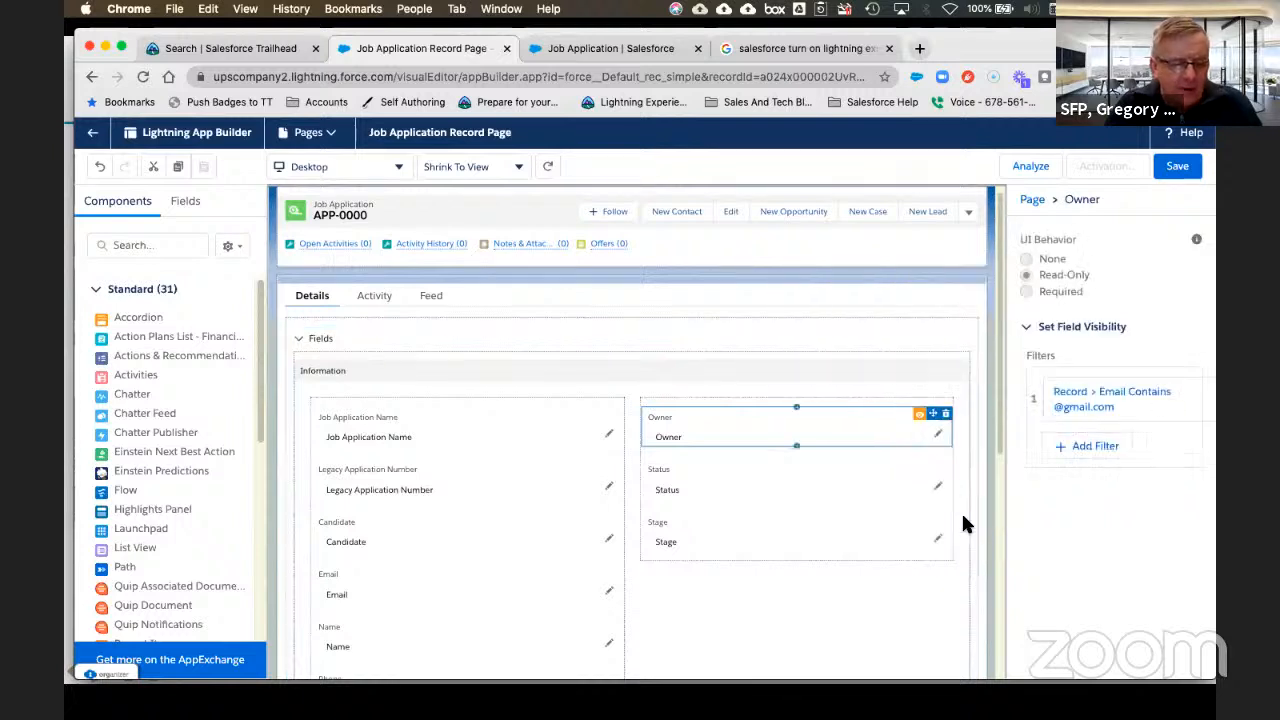
Step: Save the page without assigning activation, save again, and go back to APP-0000
left_click(1176, 174)
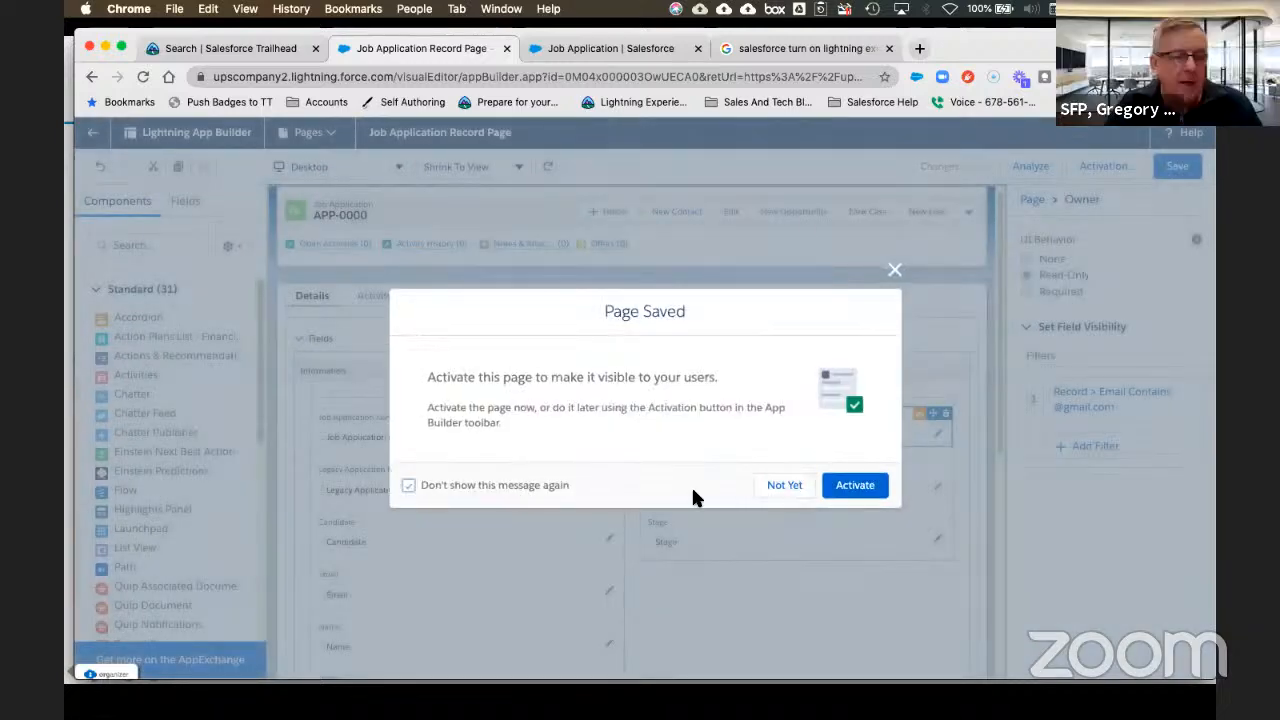
left_click(868, 490)
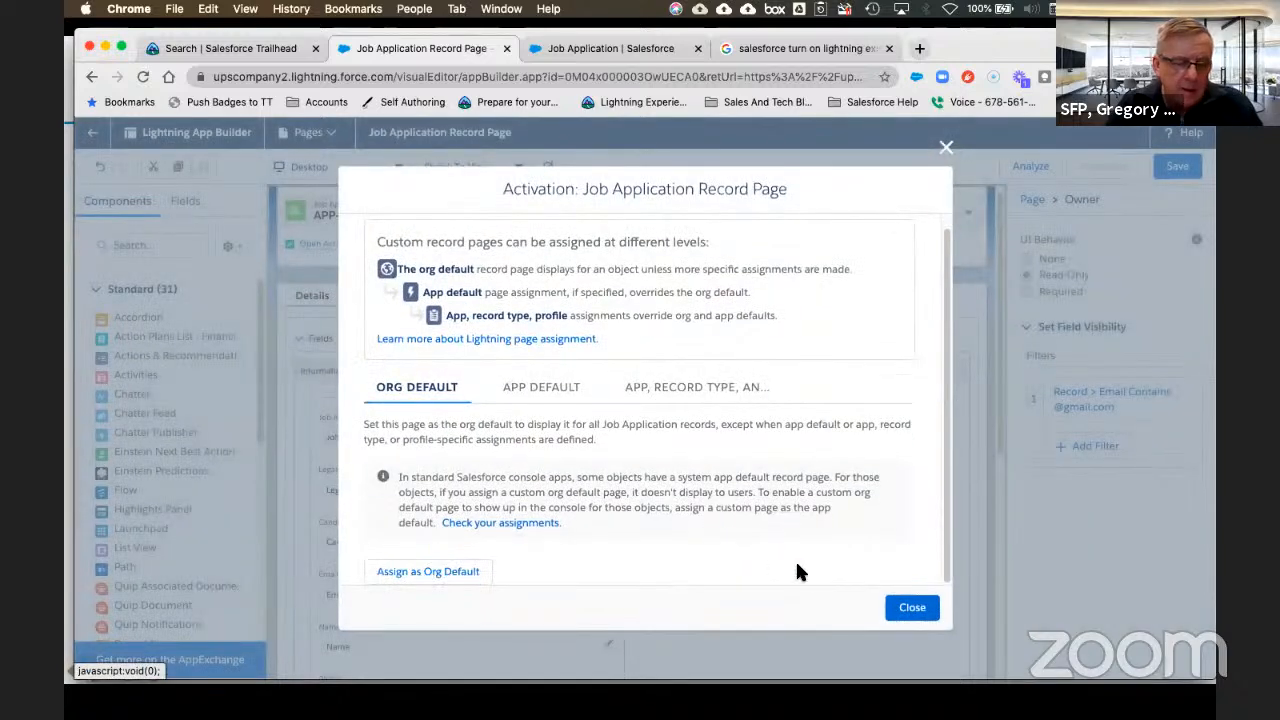
left_click(910, 607)
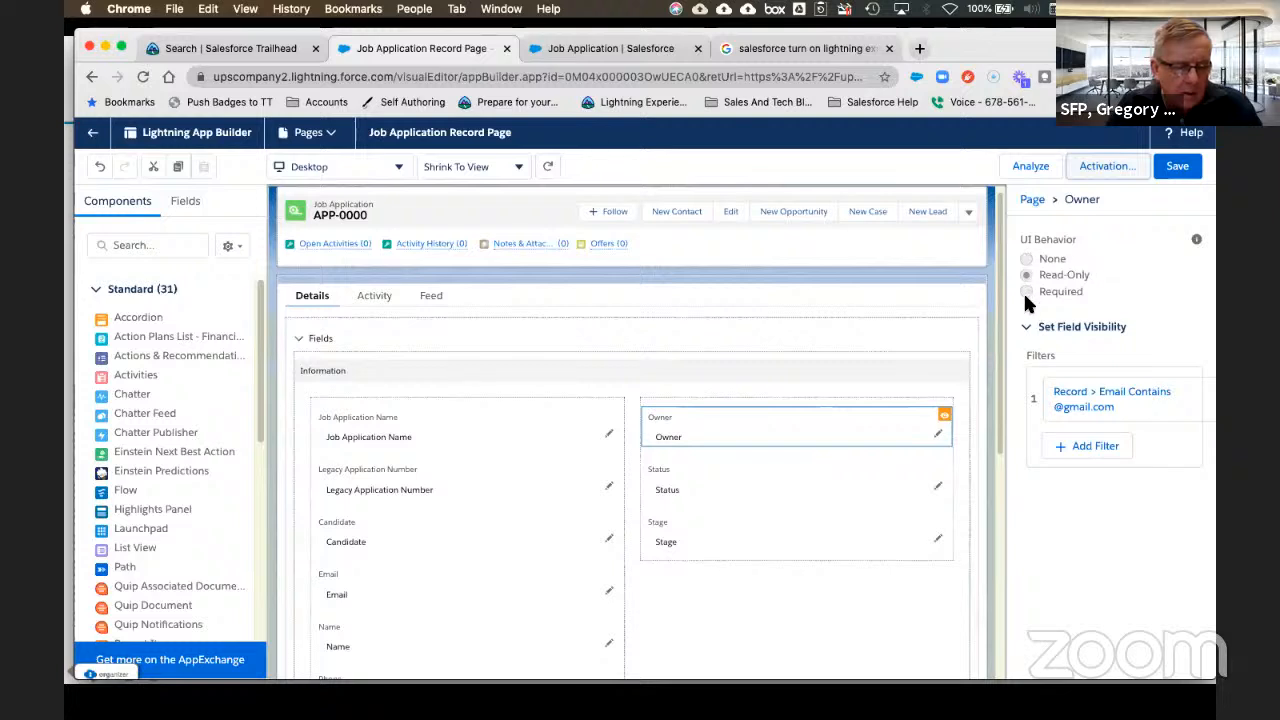
left_click(1171, 162)
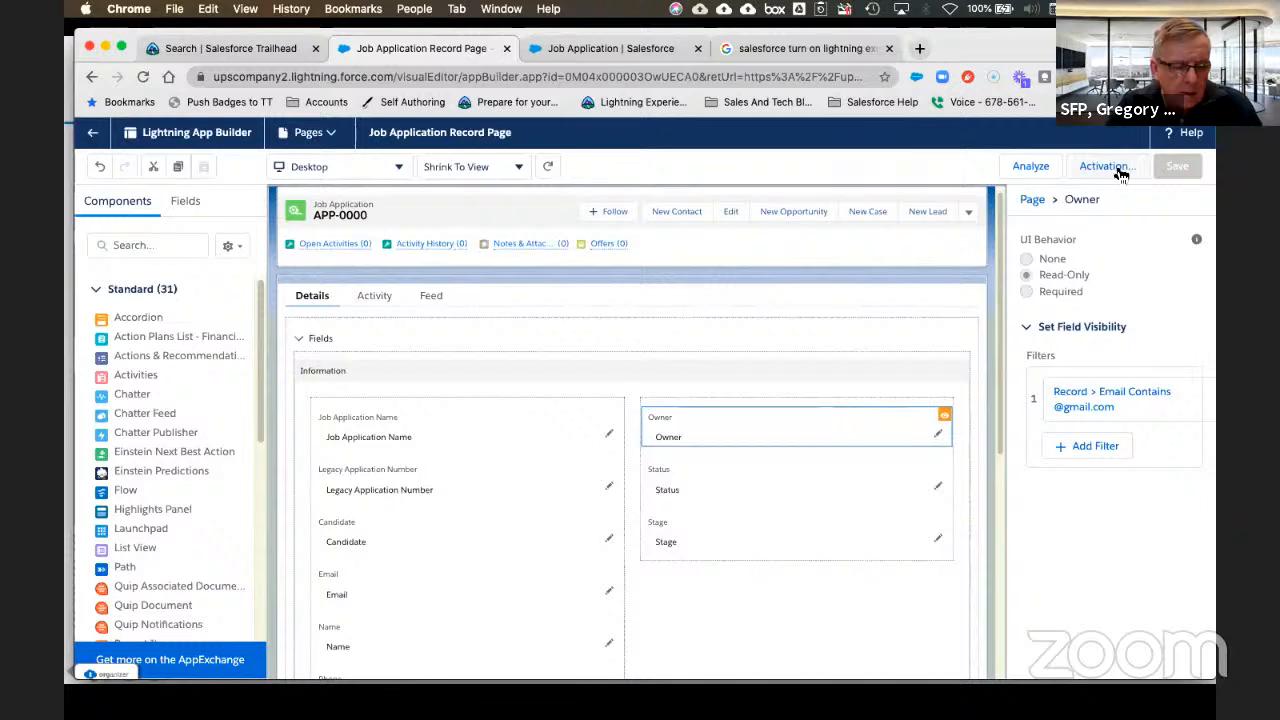
left_click(91, 136)
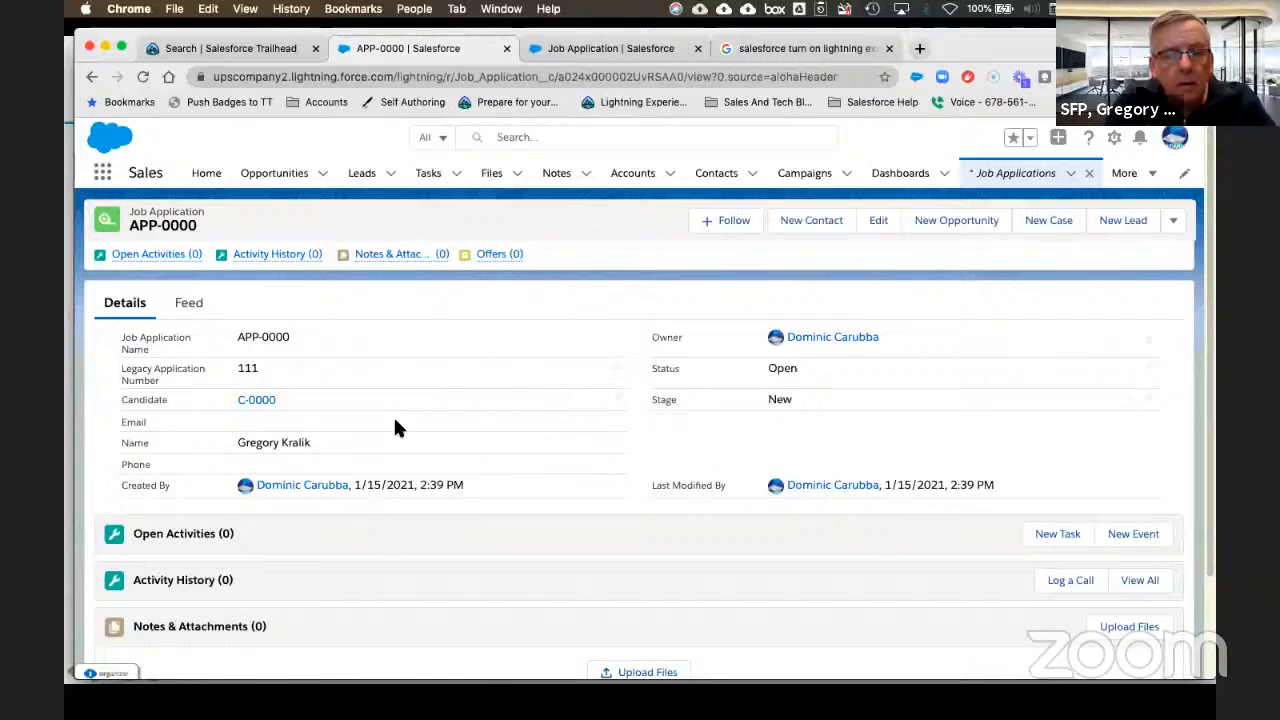
Step: Set candidate C-0000's Email to a Gmail address, save, and return to APP-0000
left_click(258, 404)
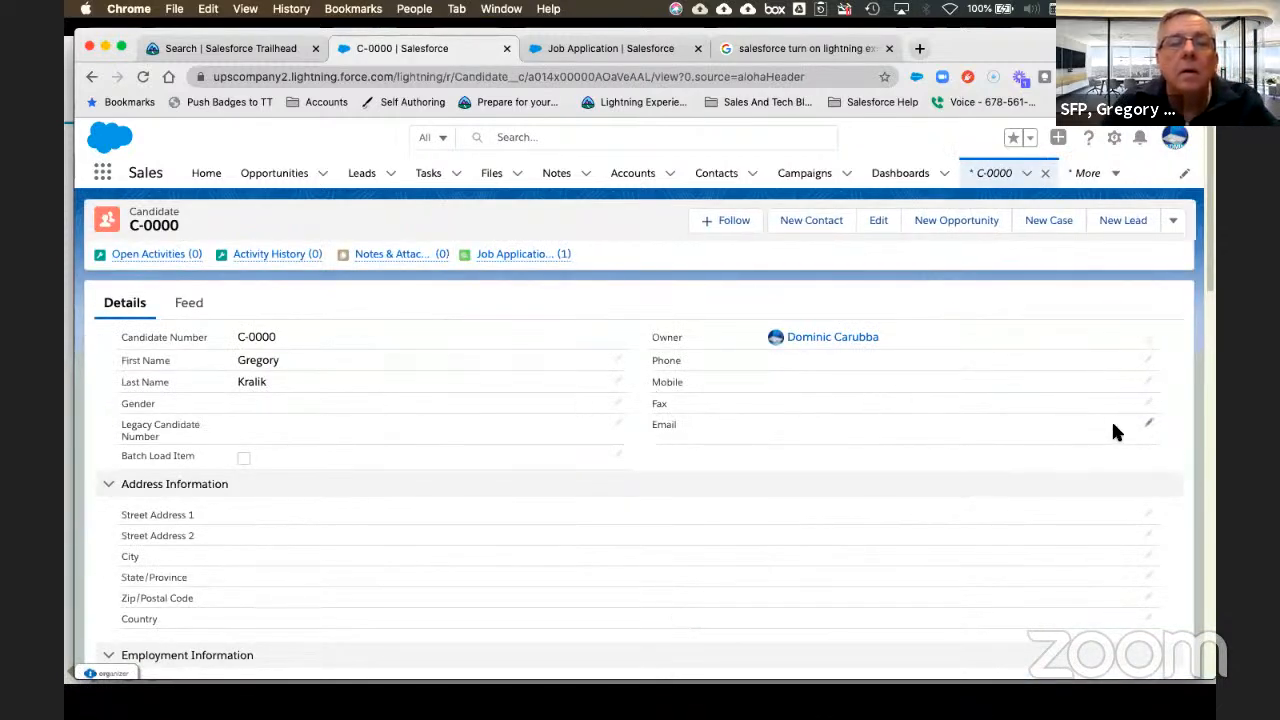
double_click(882, 421)
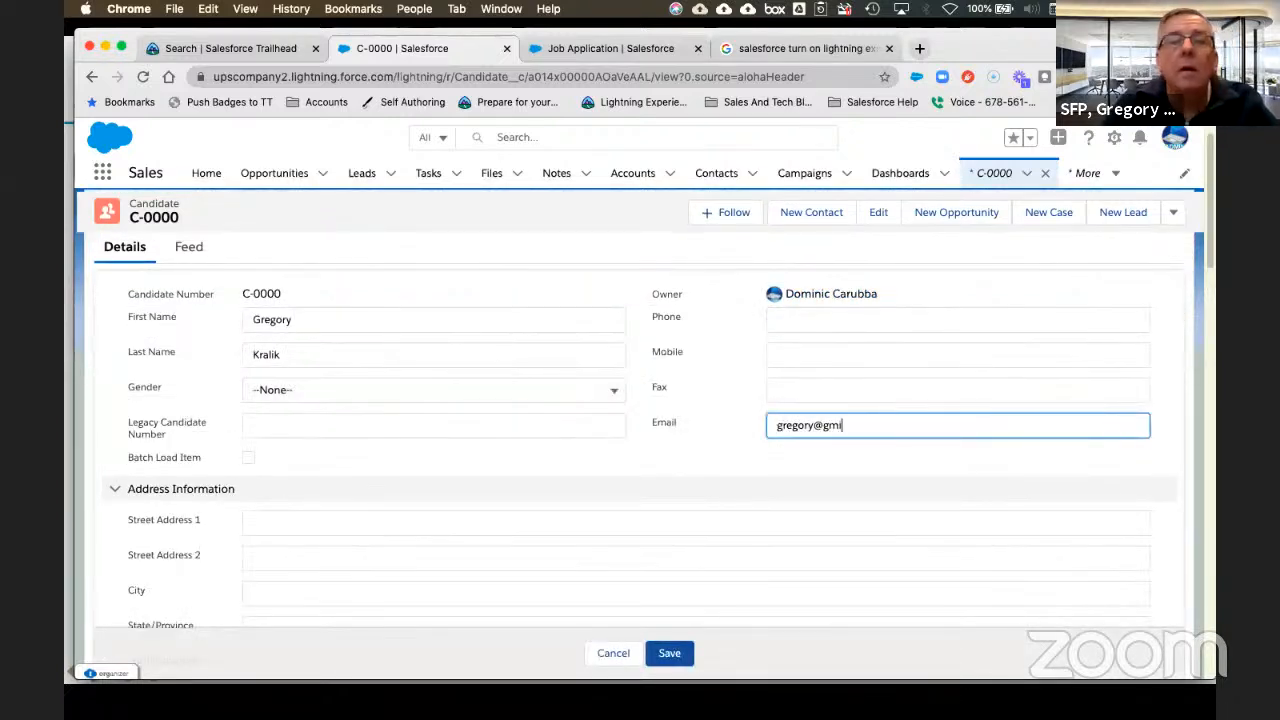
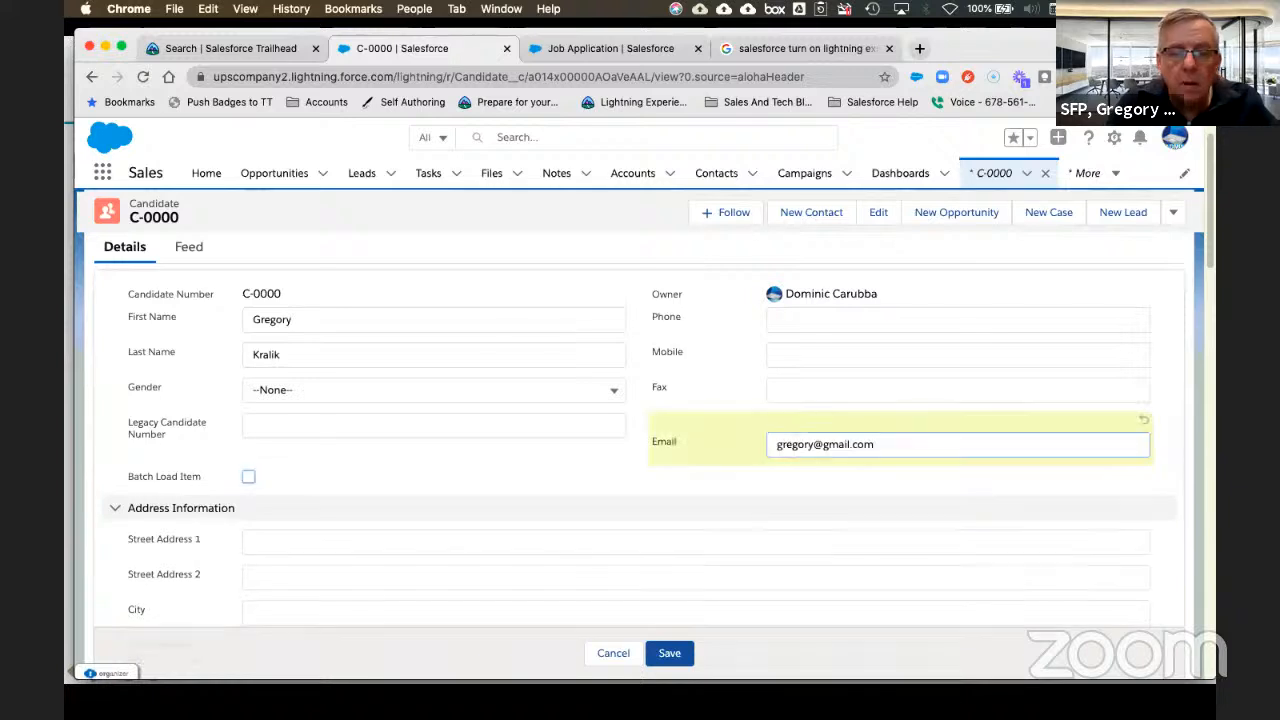
key("Tab")
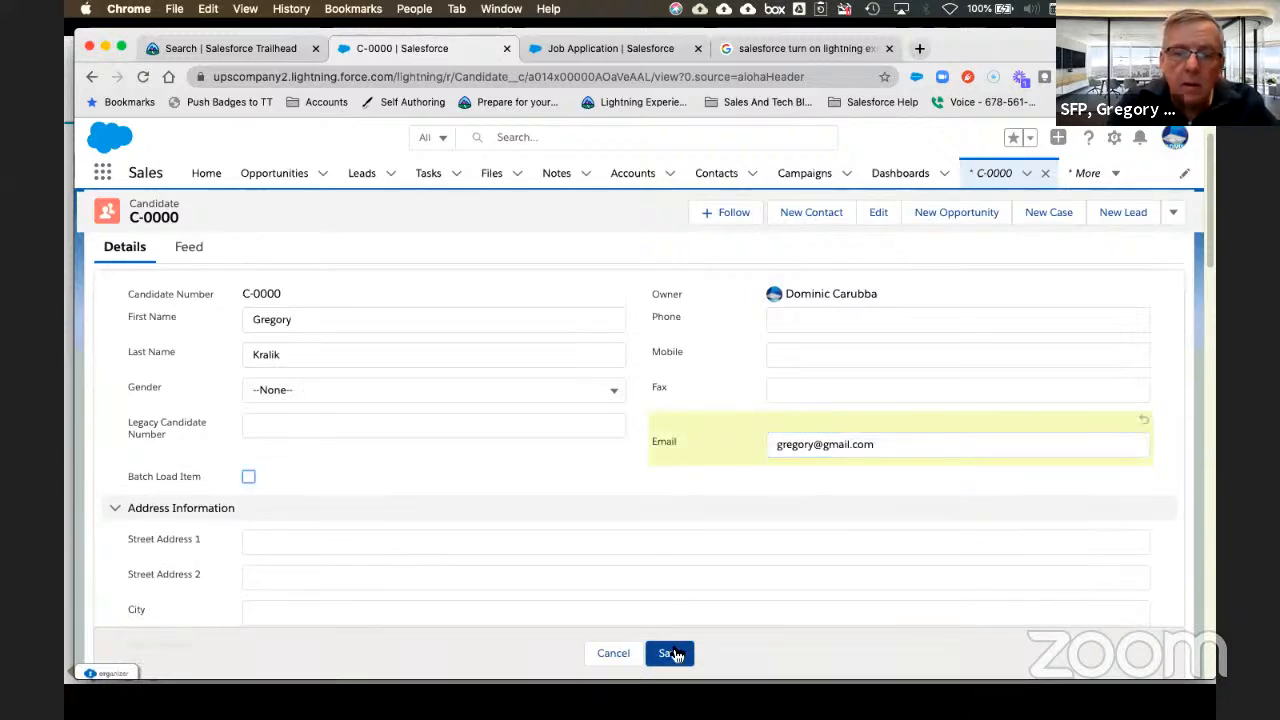
left_click(672, 653)
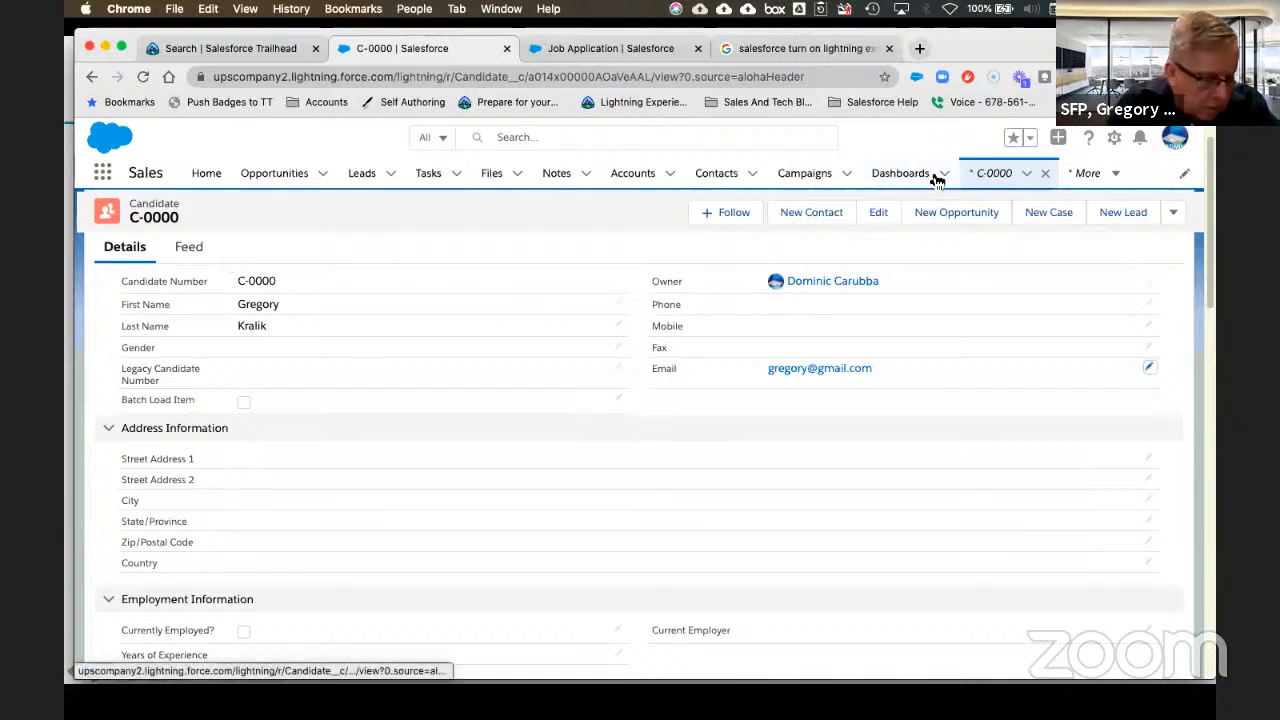
left_click(91, 77)
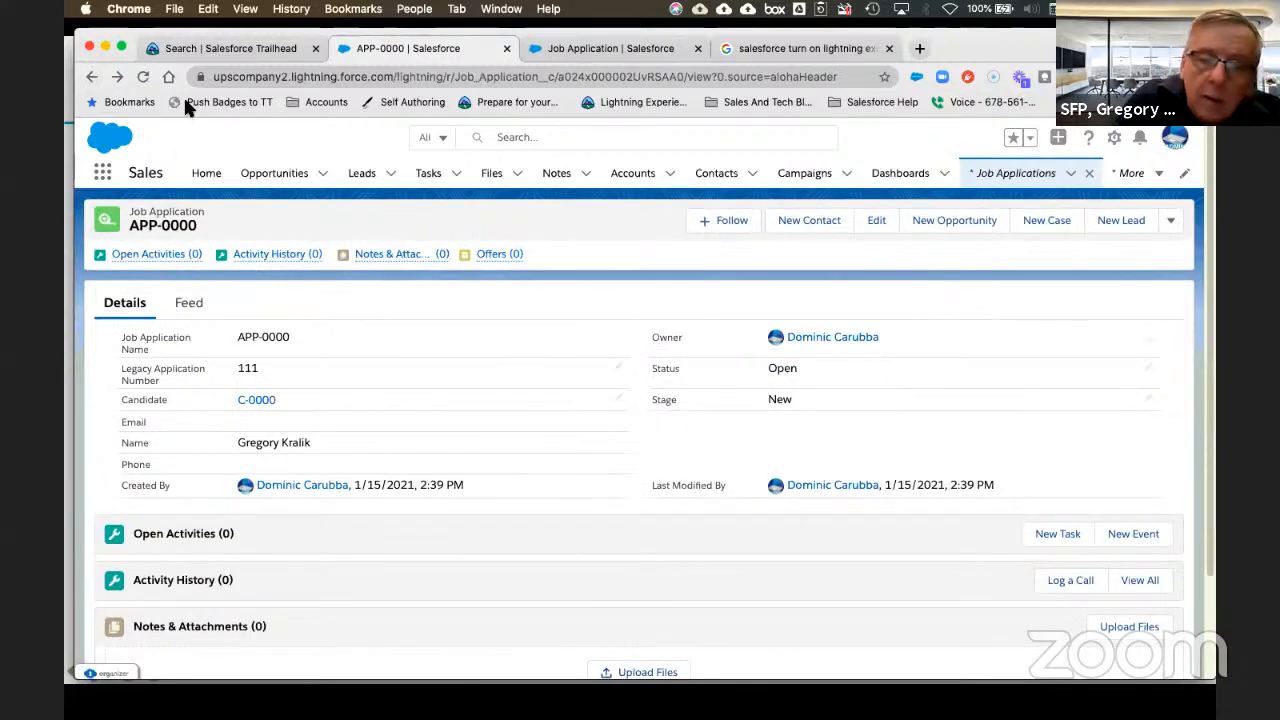
Step: Reload APP-0000 so Owner shows, then open the record page via Edit Page
left_click(143, 78)
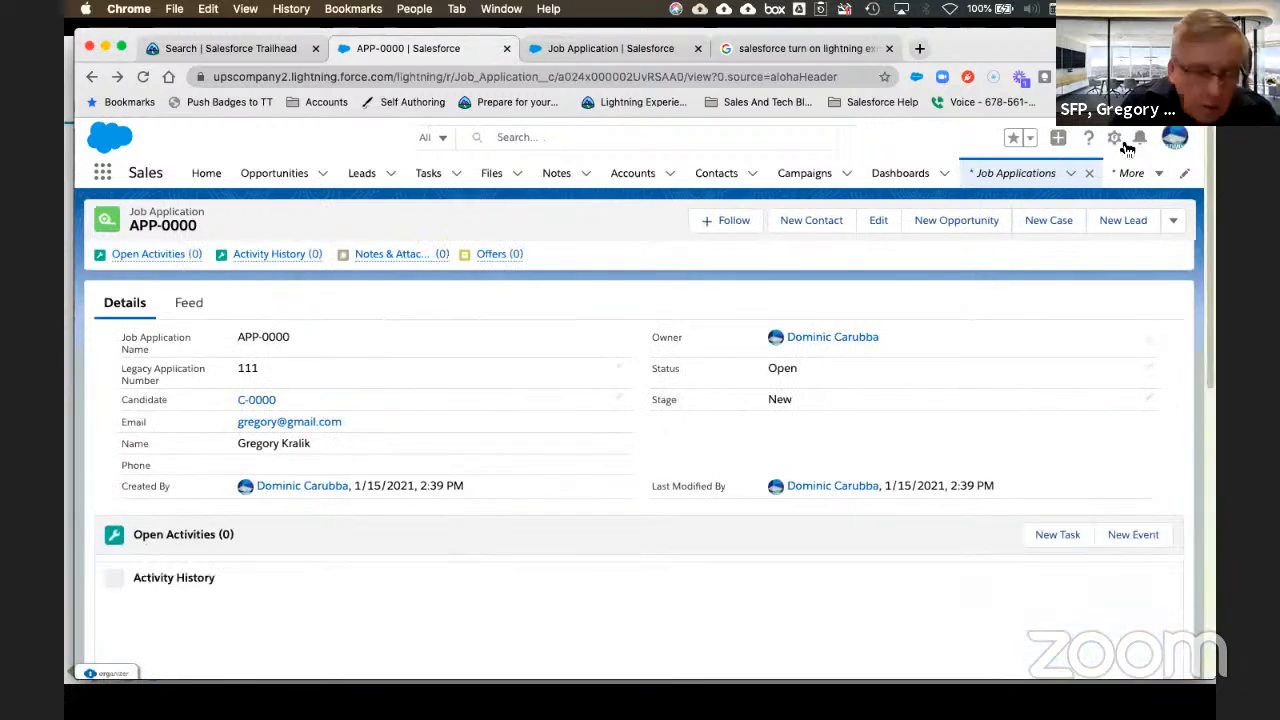
left_click(1114, 138)
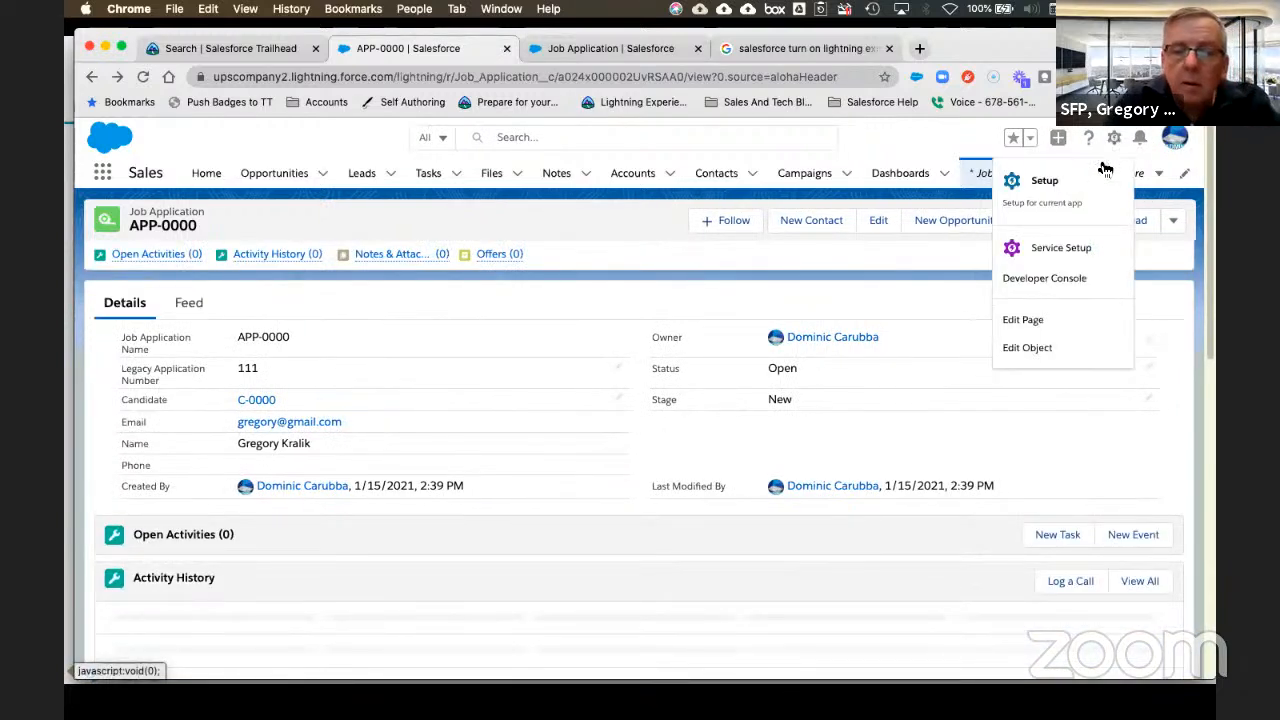
left_click(1026, 320)
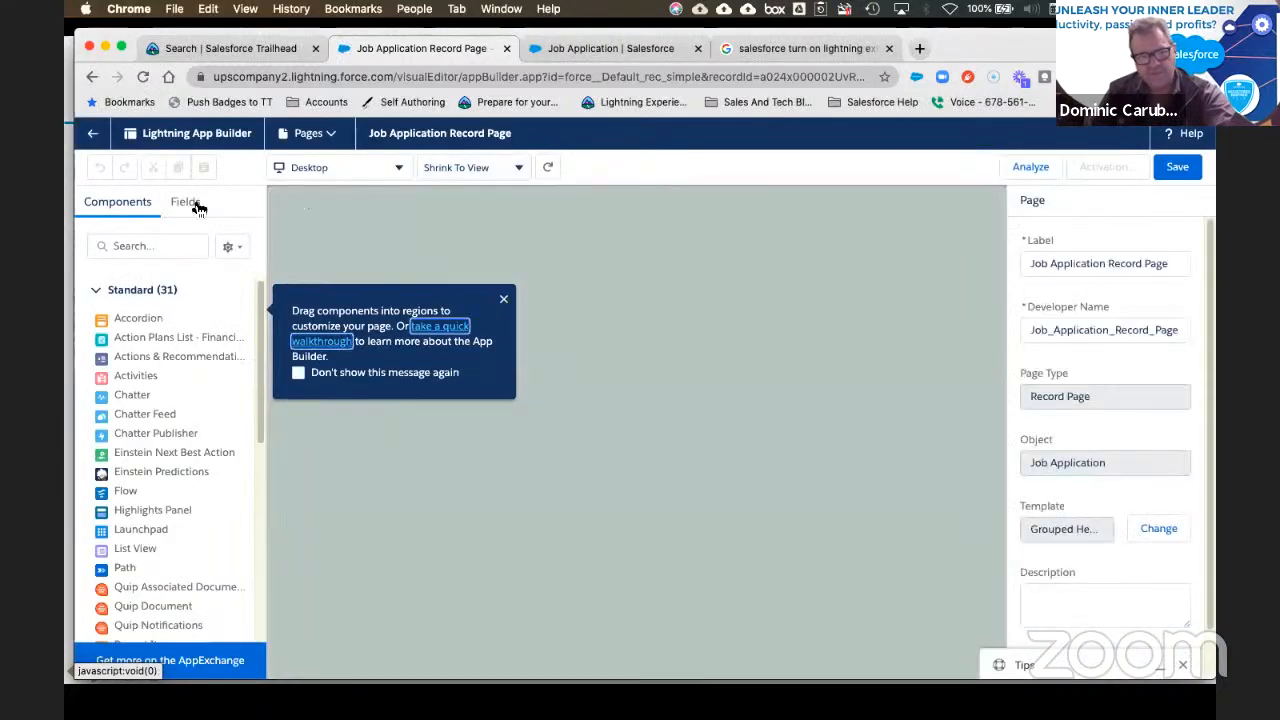
Step: Show the Fields list and attempt to add a Field Section, dismissing the insertion warning
left_click(187, 203)
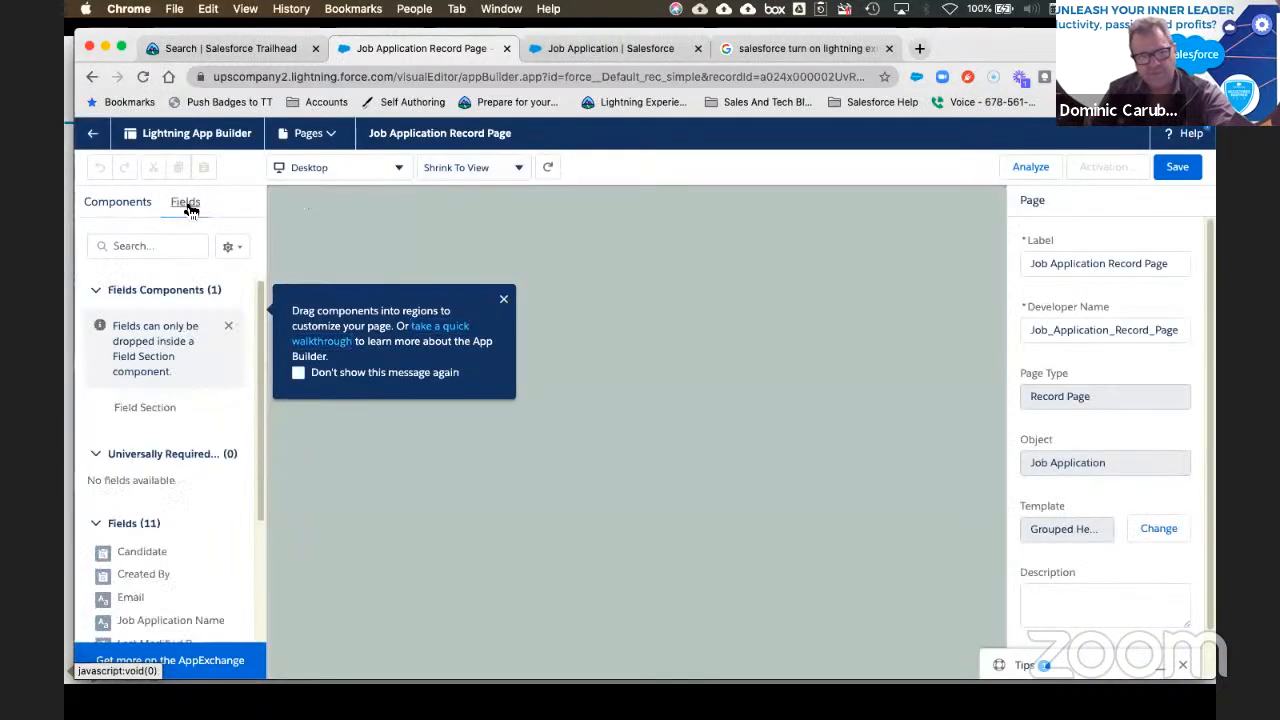
left_click(228, 326)
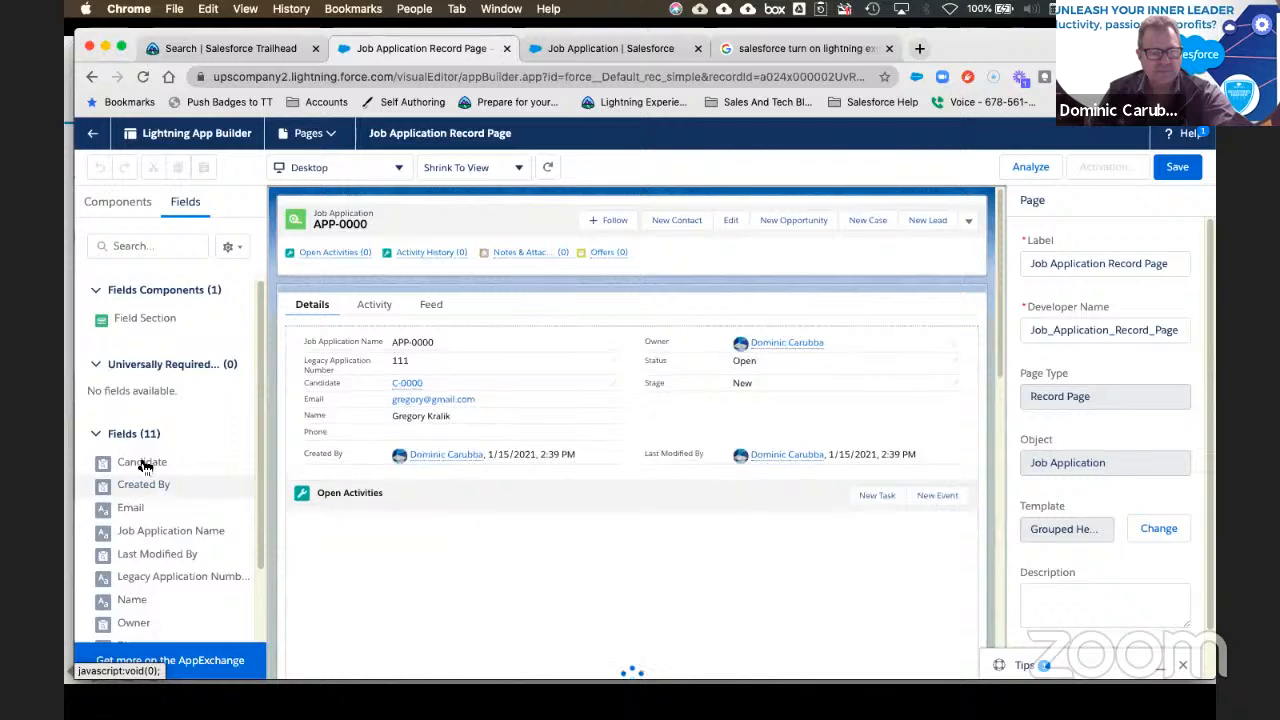
left_click(152, 320)
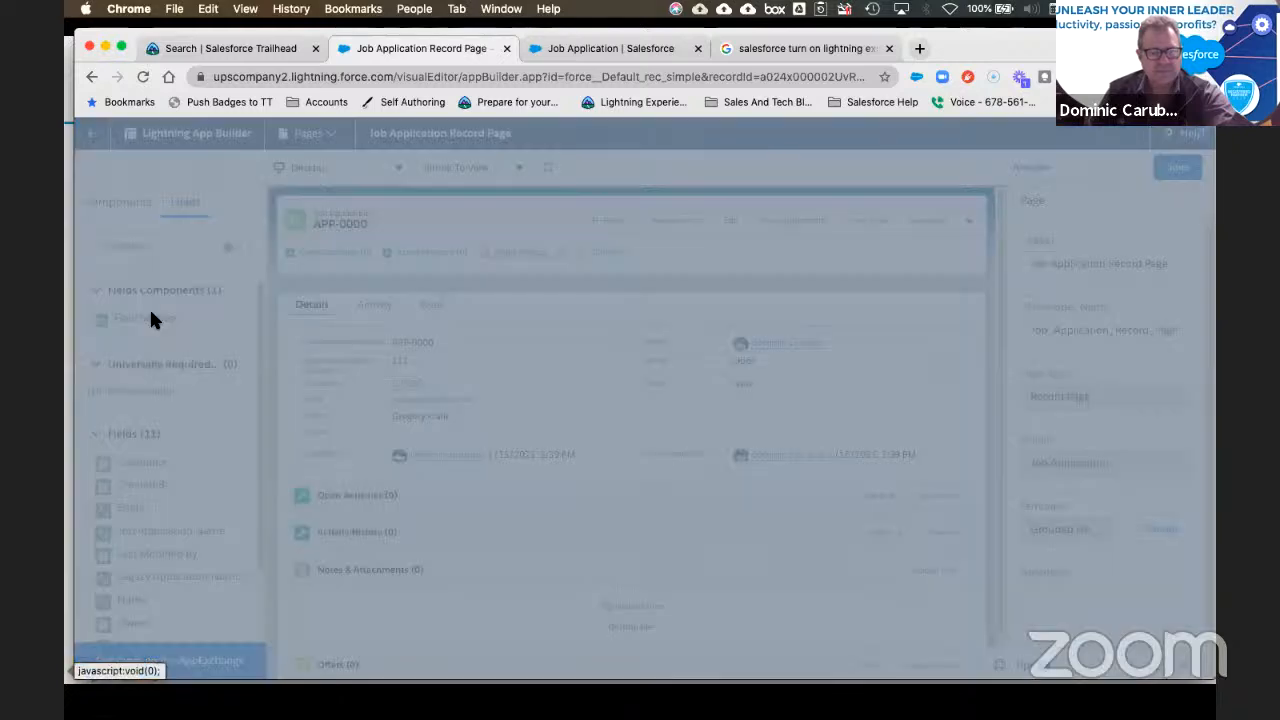
left_click(867, 474)
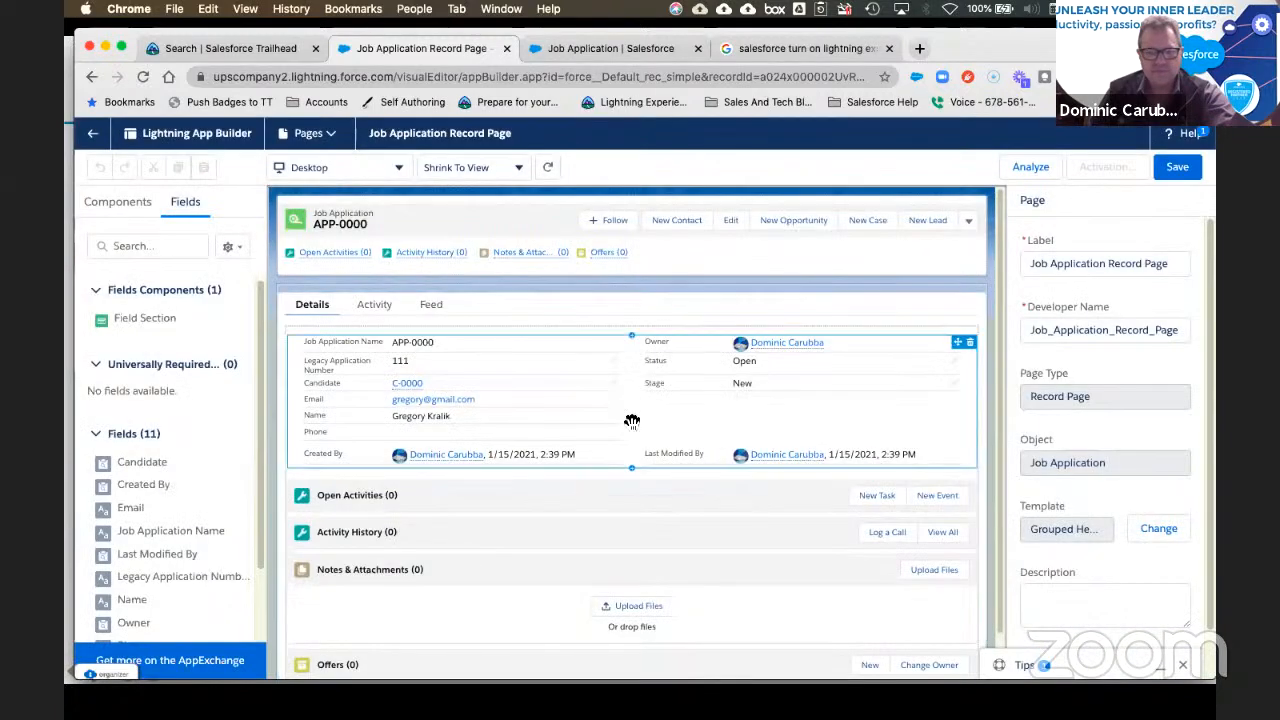
Step: Upgrade Record Detail to Dynamic Forms from Job Application Layout and save the page
left_click(388, 450)
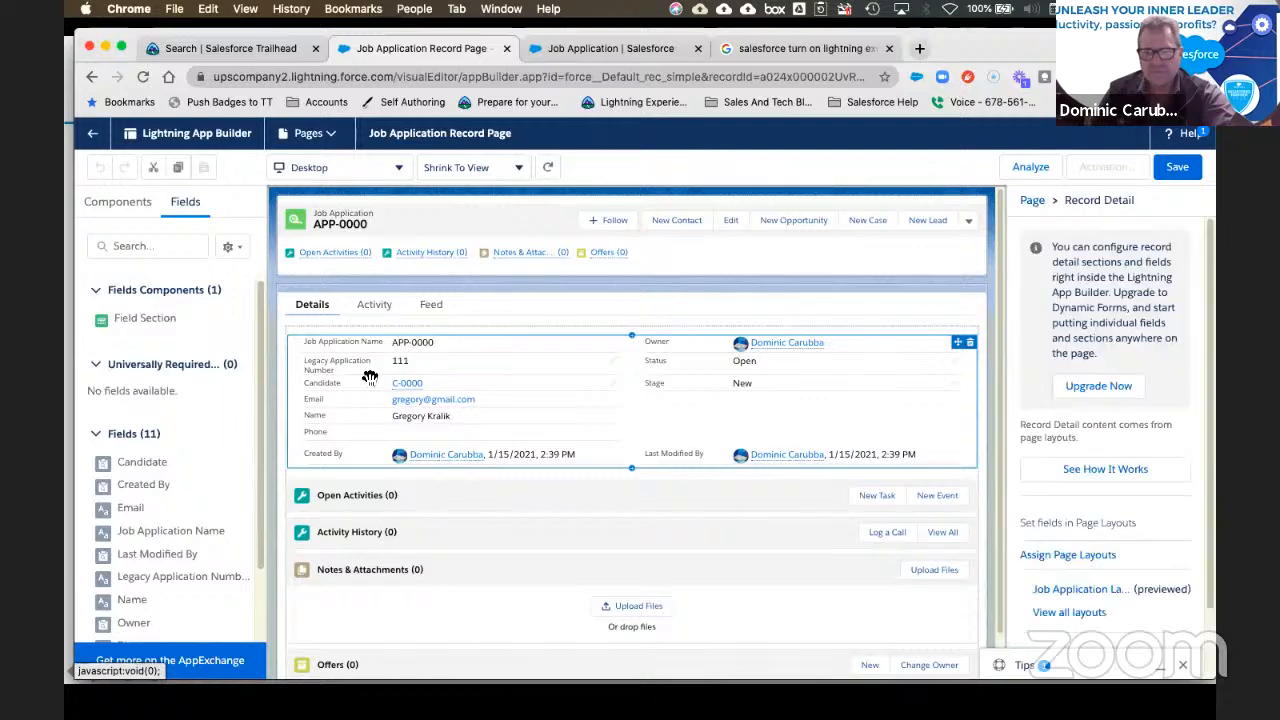
left_click(1090, 386)
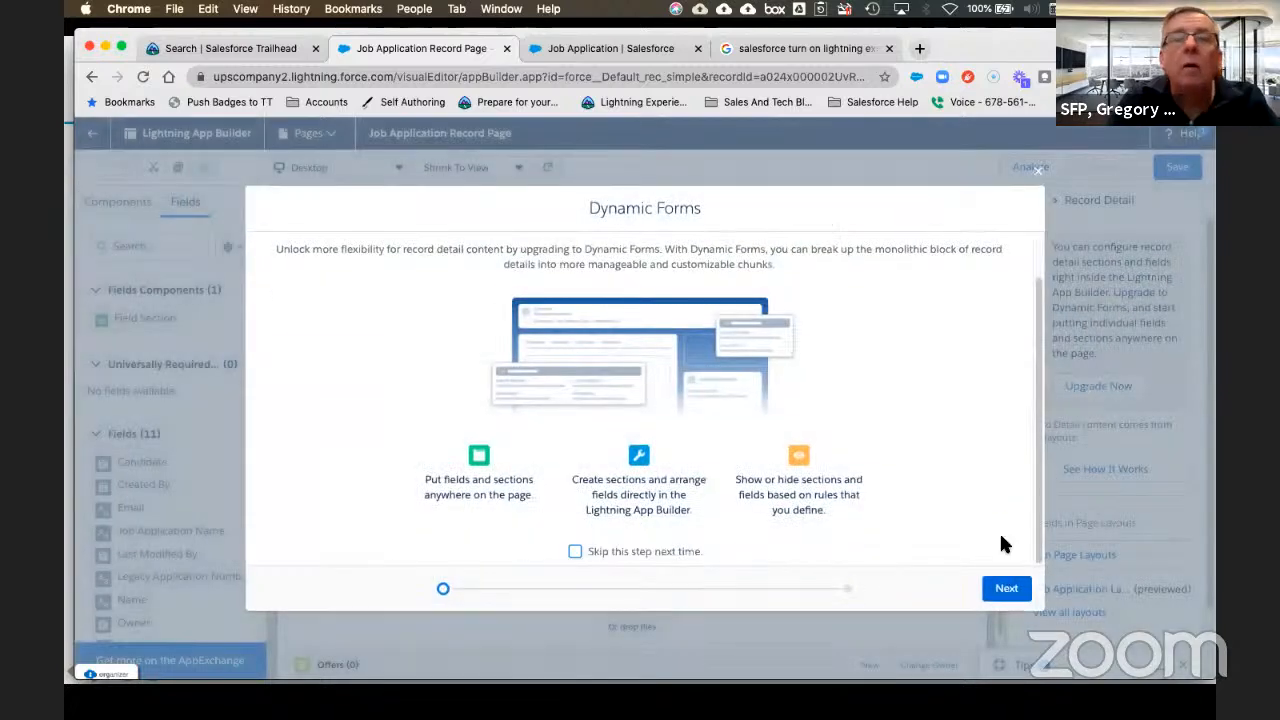
left_click(1005, 587)
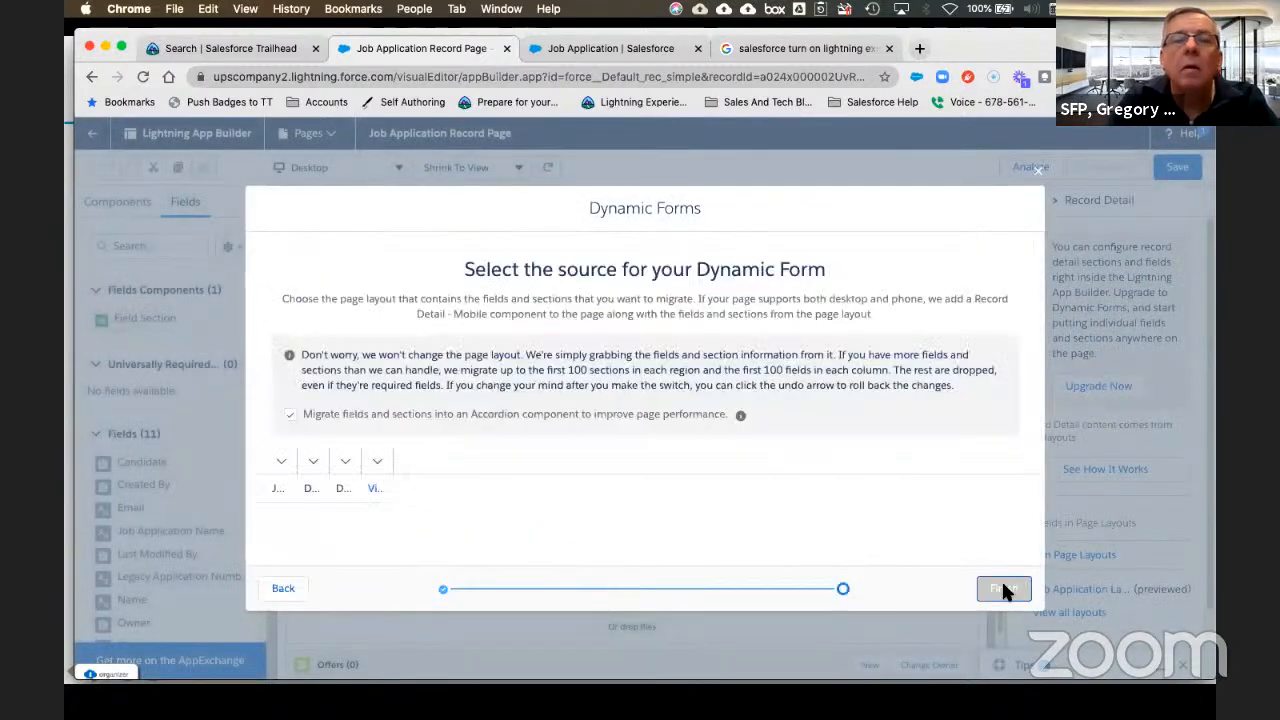
left_click(258, 488)
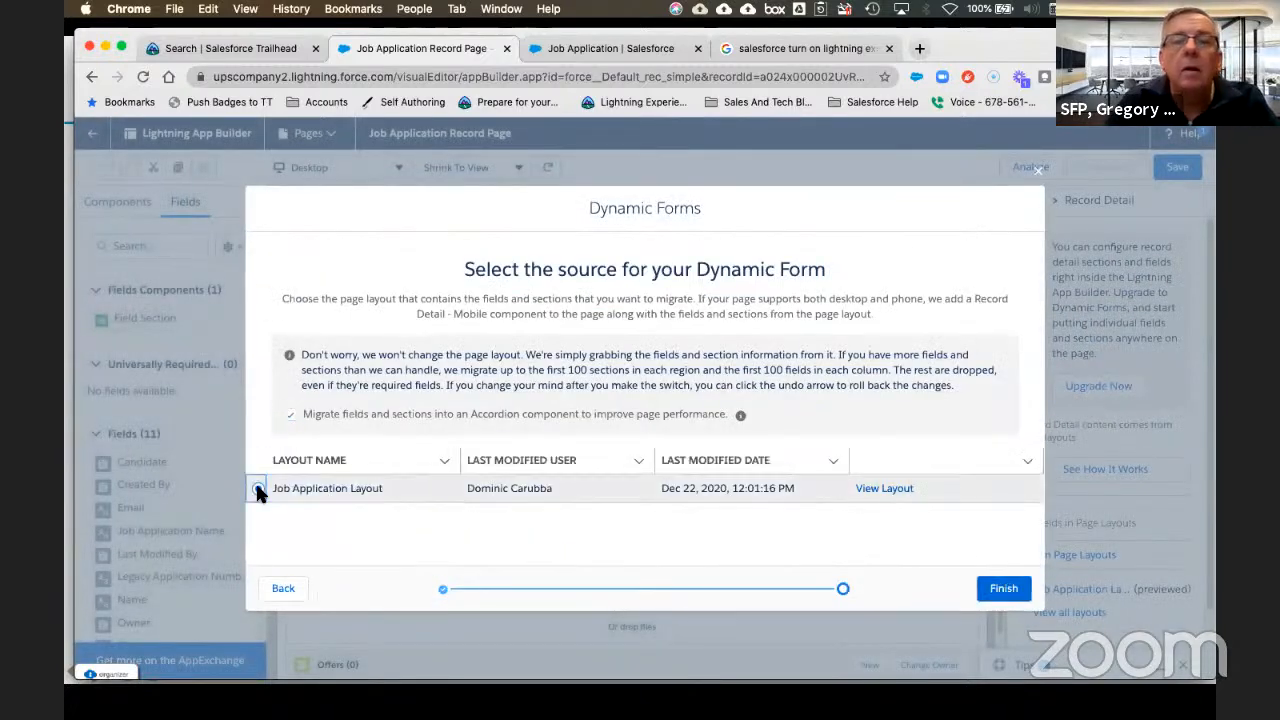
left_click(1005, 588)
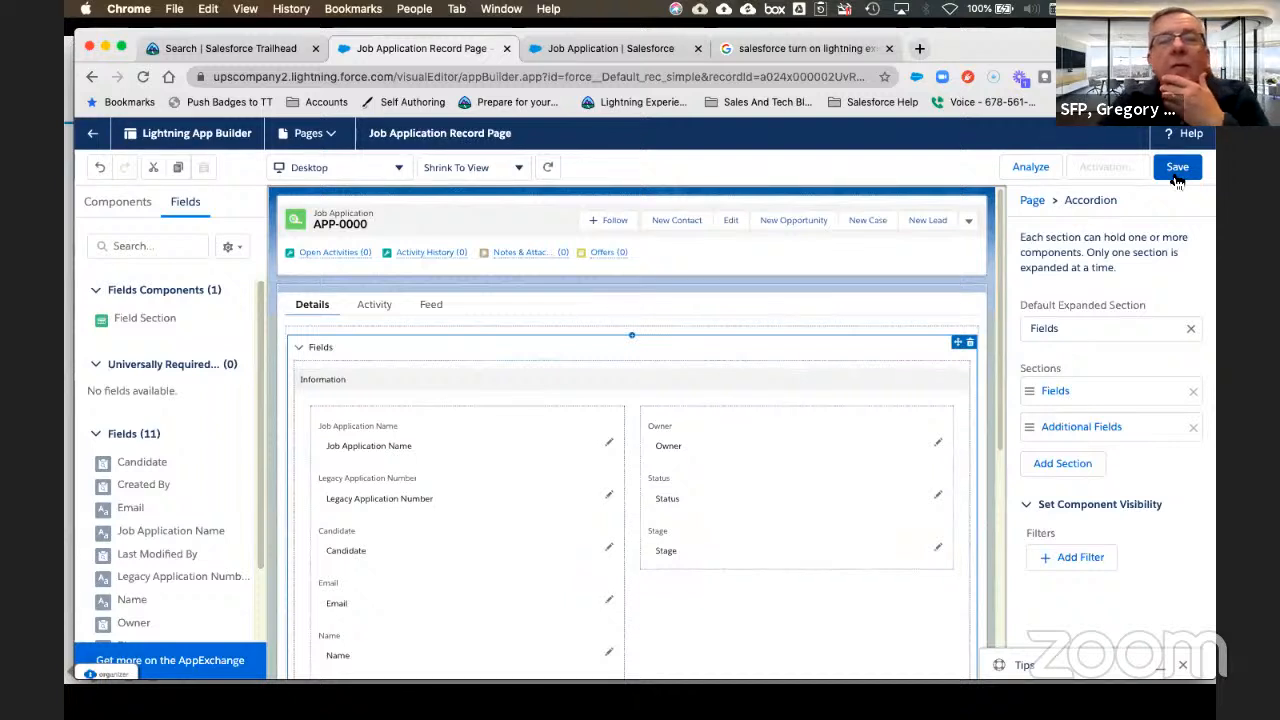
left_click(1177, 172)
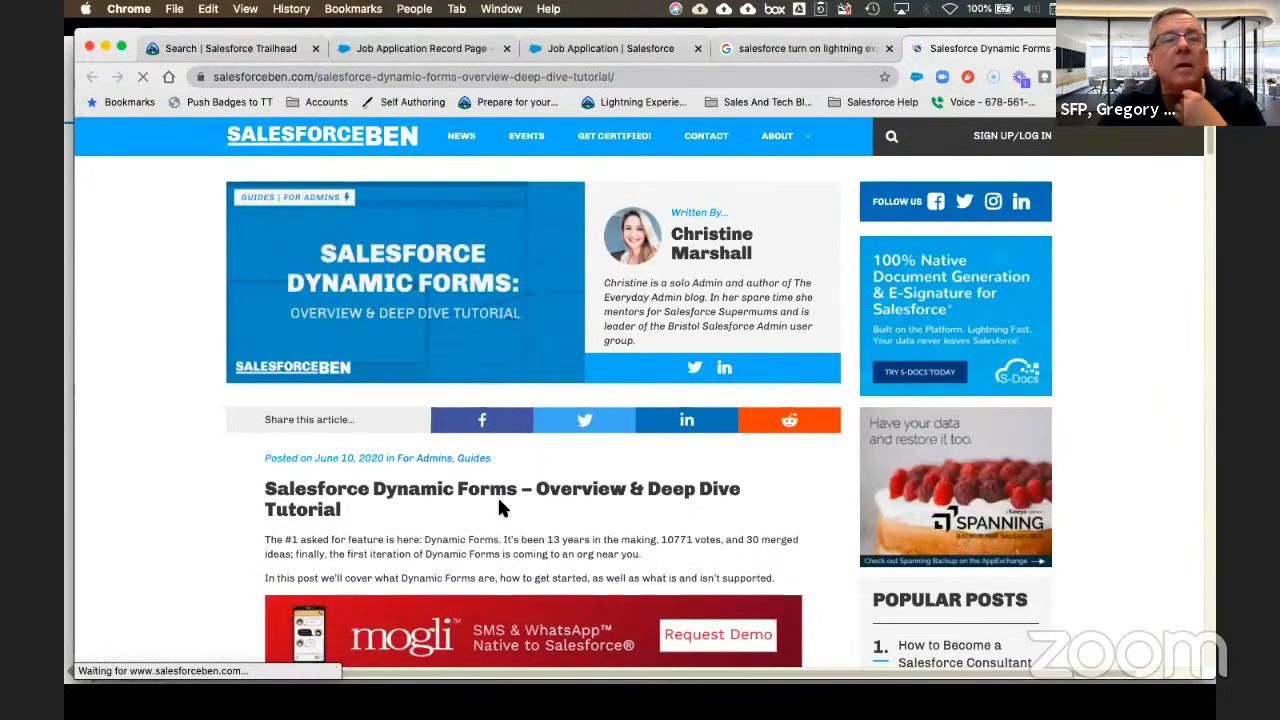
scroll(500, 500, "down", 7)
scroll(510, 510, "down", 5)
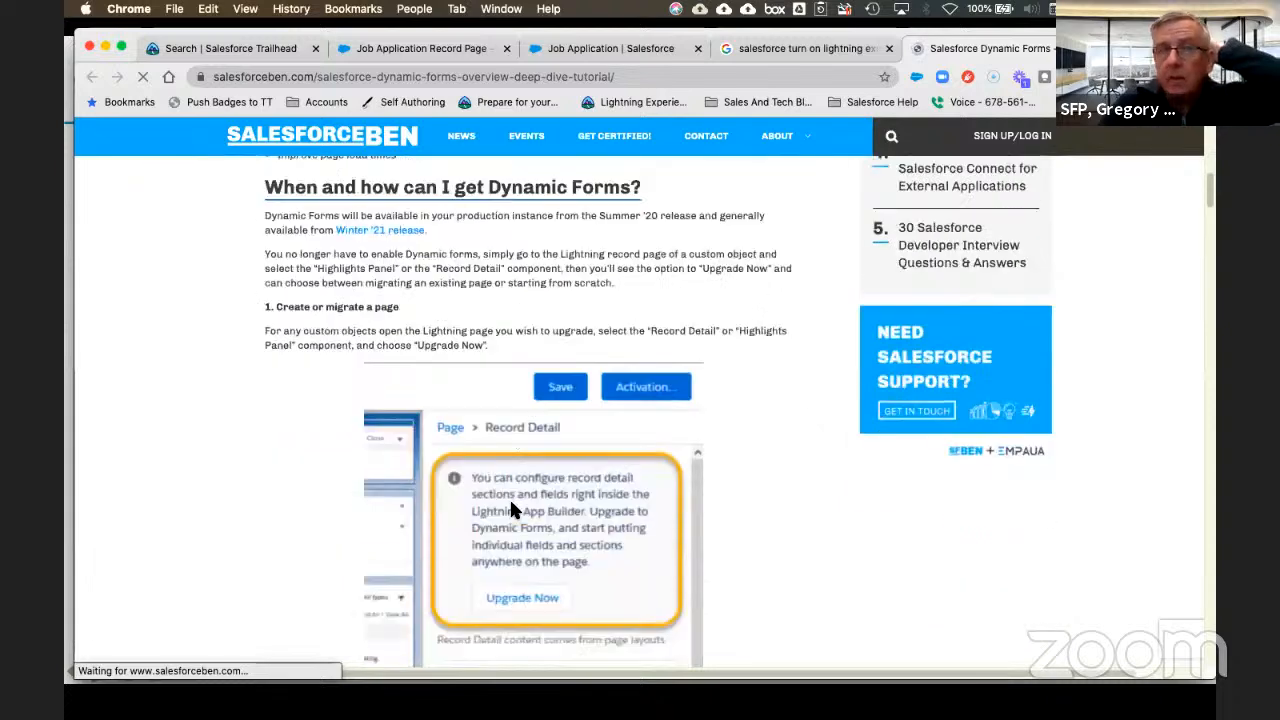
scroll(510, 508, "down", 9)
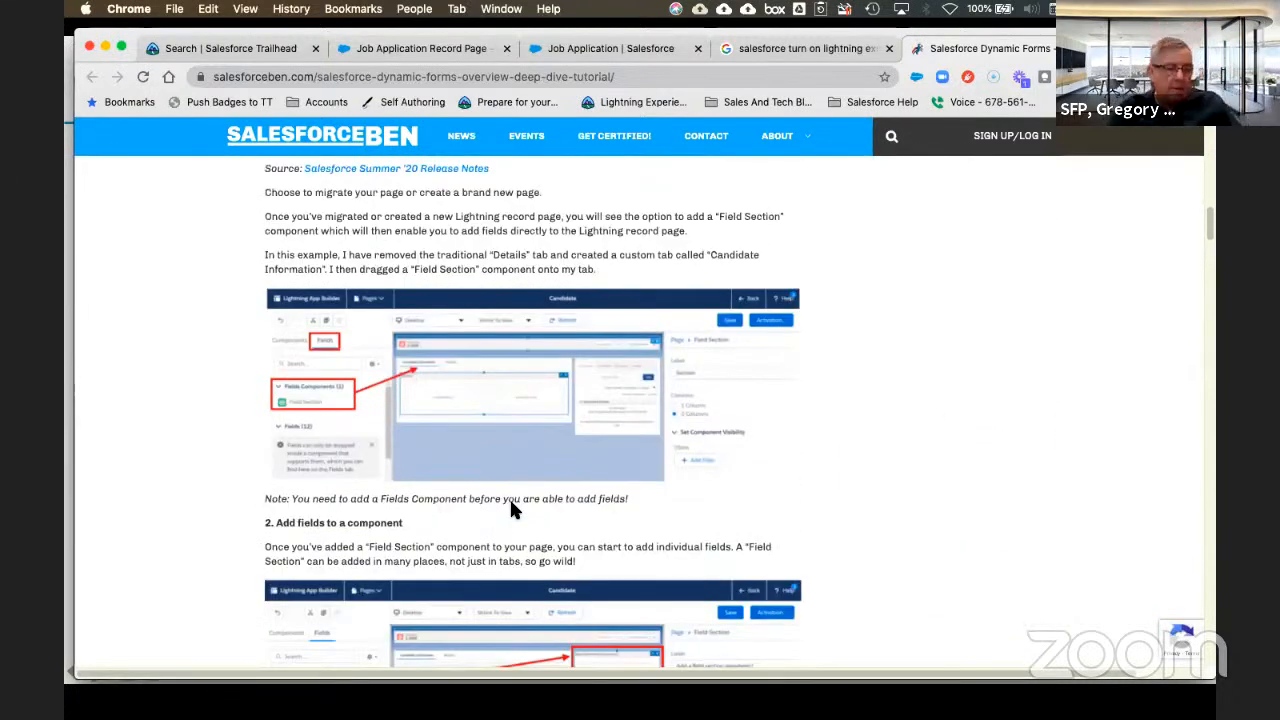
scroll(510, 508, "down", 3)
scroll(511, 510, "down", 2)
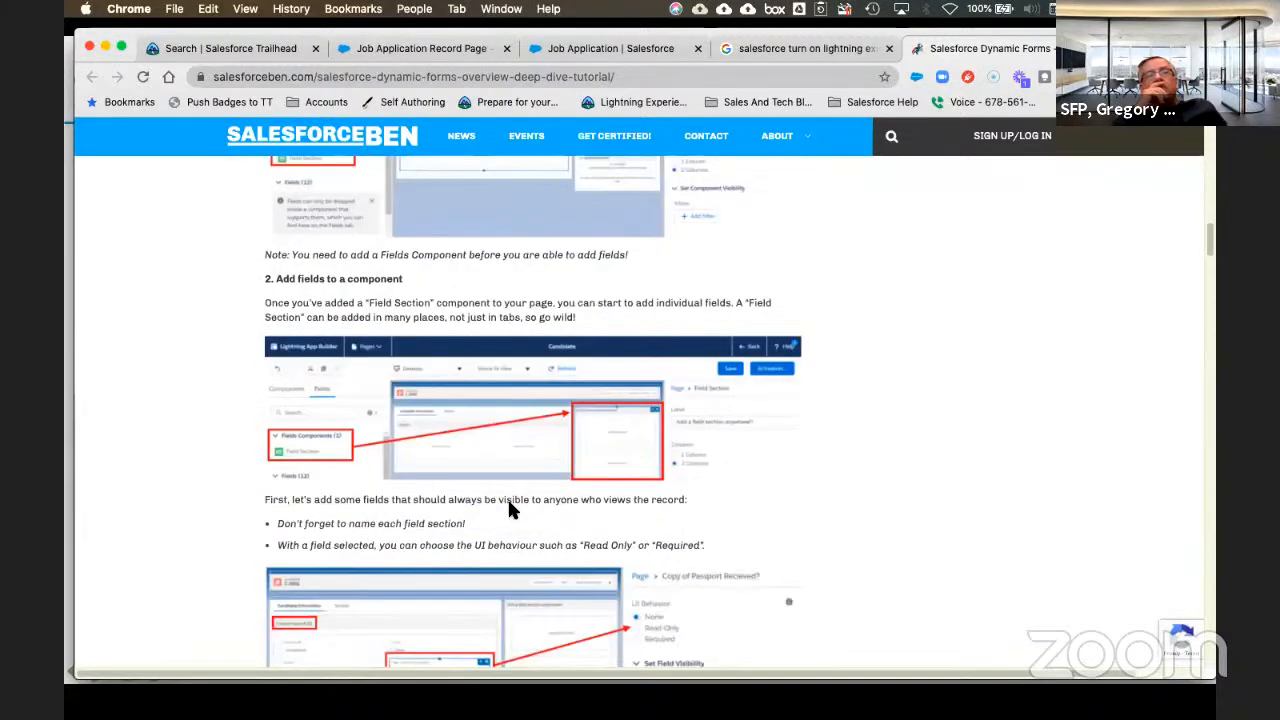
scroll(508, 510, "down", 4)
scroll(508, 510, "down", 10)
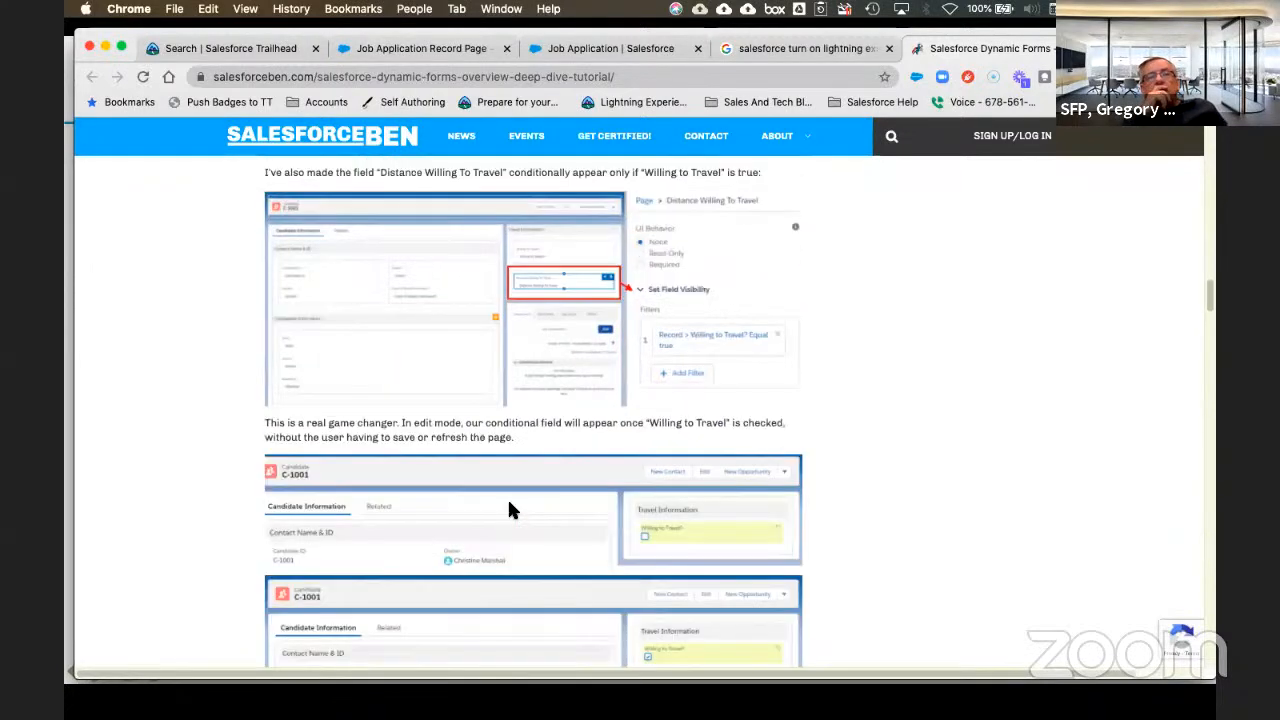
scroll(508, 510, "down", 10)
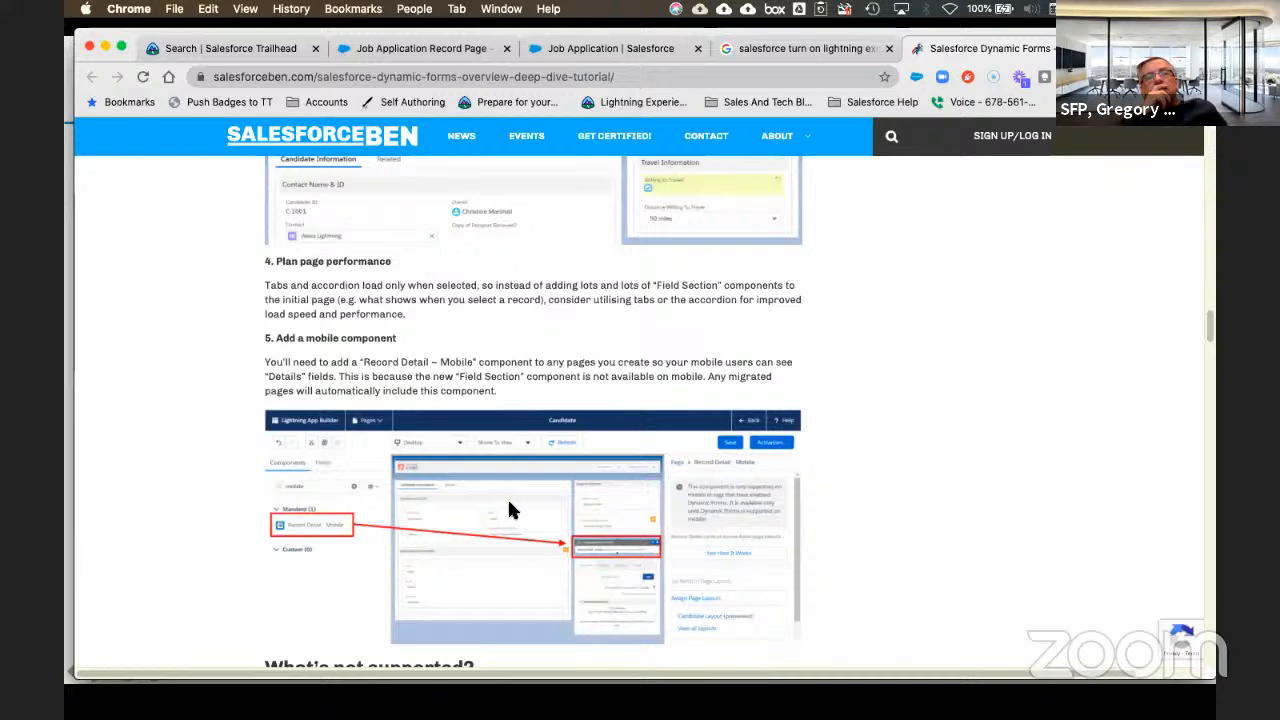
scroll(508, 510, "down", 2)
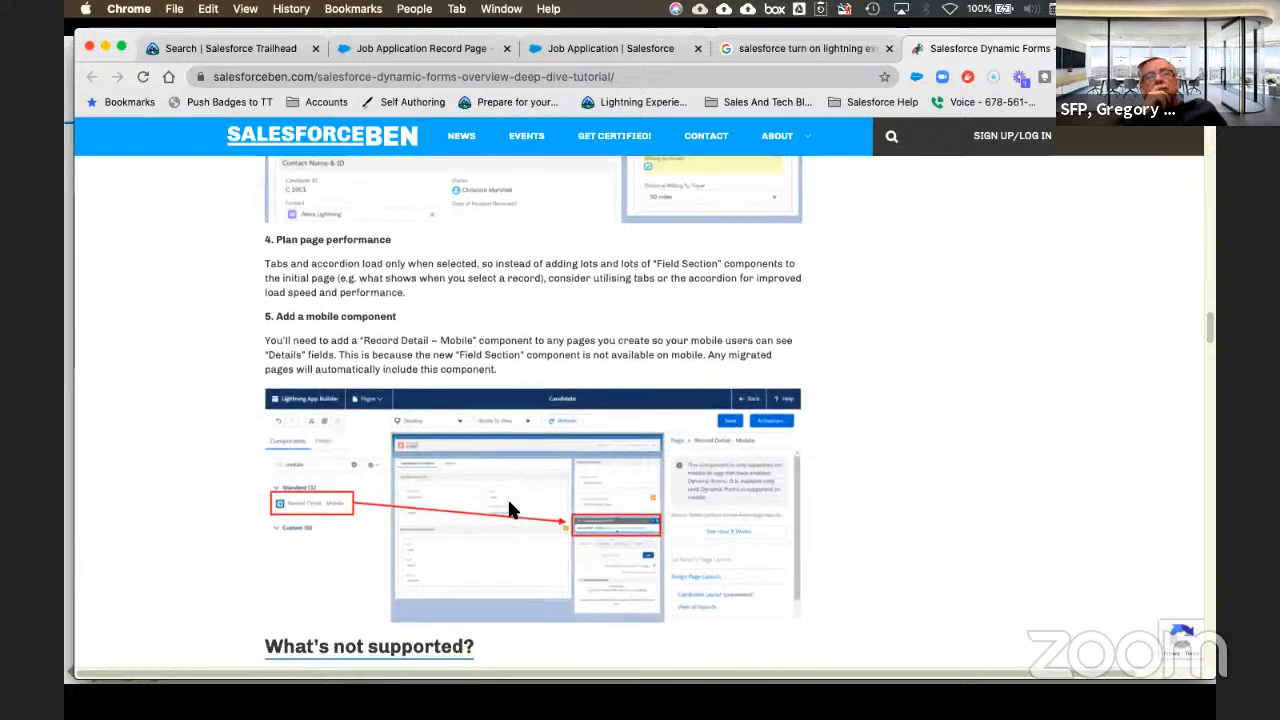
scroll(508, 510, "down", 5)
scroll(508, 510, "down", 2)
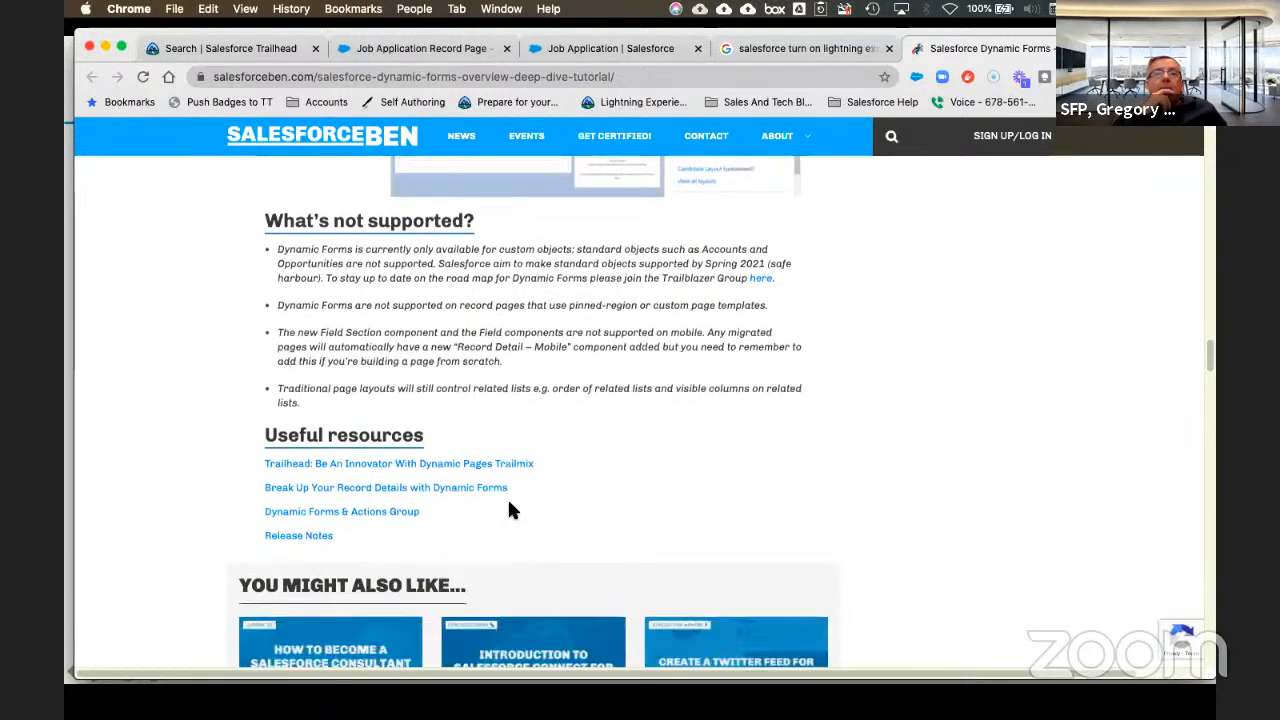
scroll(508, 510, "up", 20)
scroll(508, 510, "up", 10)
scroll(515, 505, "down", 8)
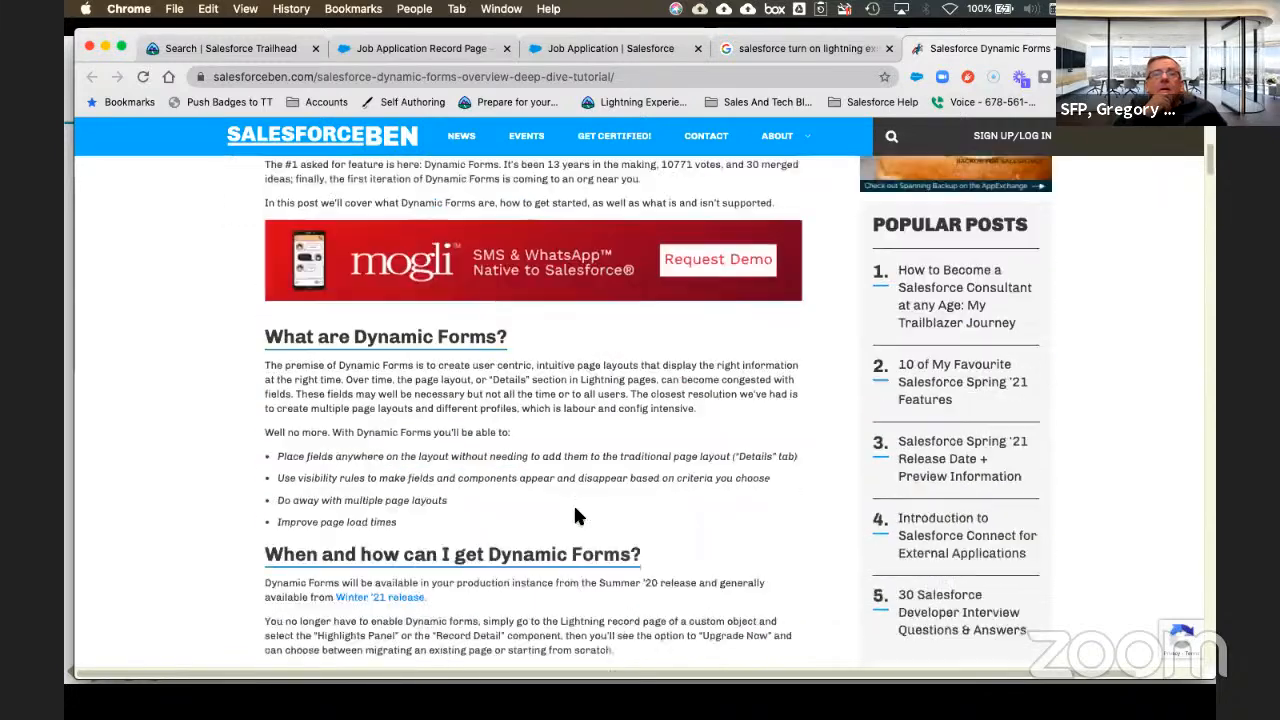
scroll(575, 512, "down", 4)
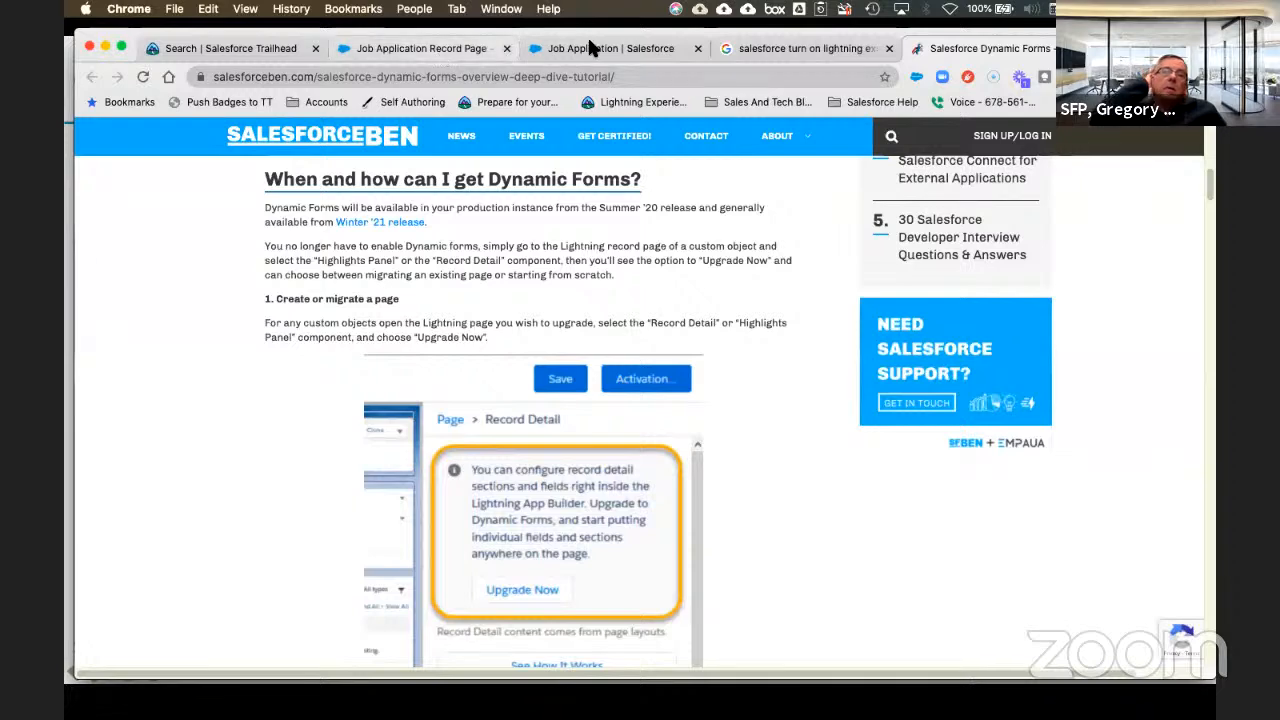
Step: Reload Job Application's Lightning Record Pages list in Object Manager and view page assignments
left_click(590, 48)
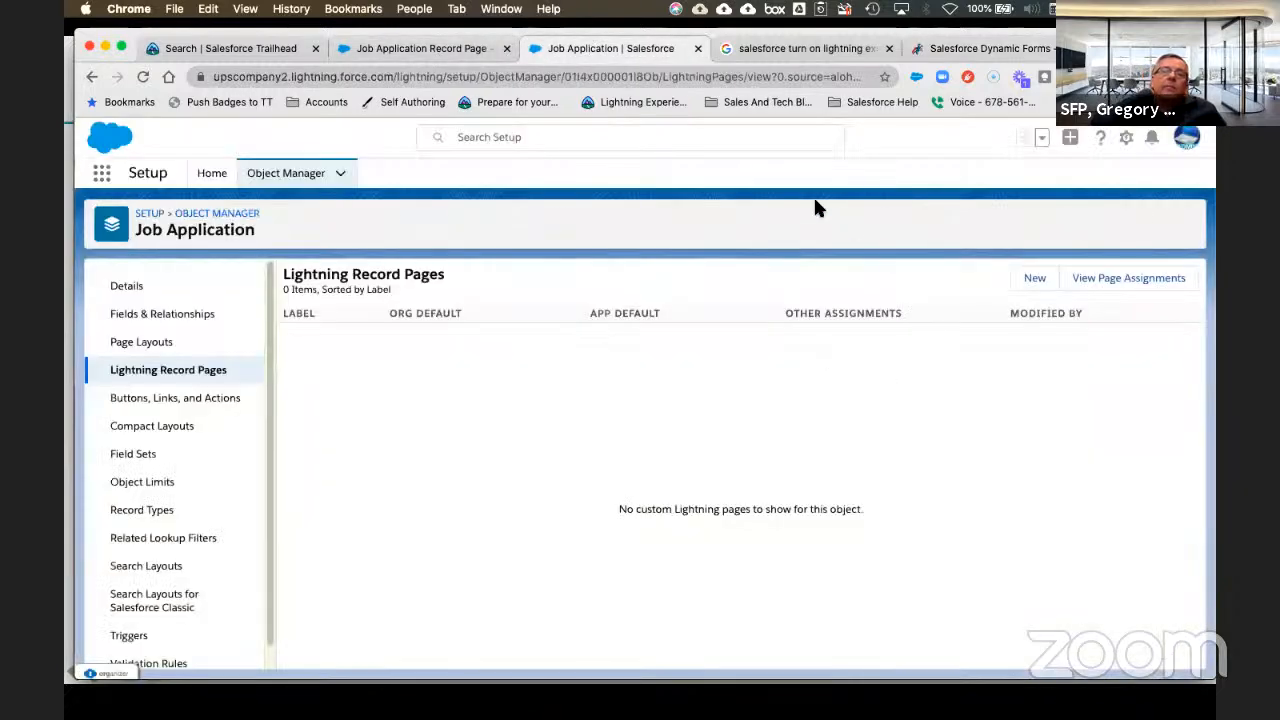
left_click(142, 77)
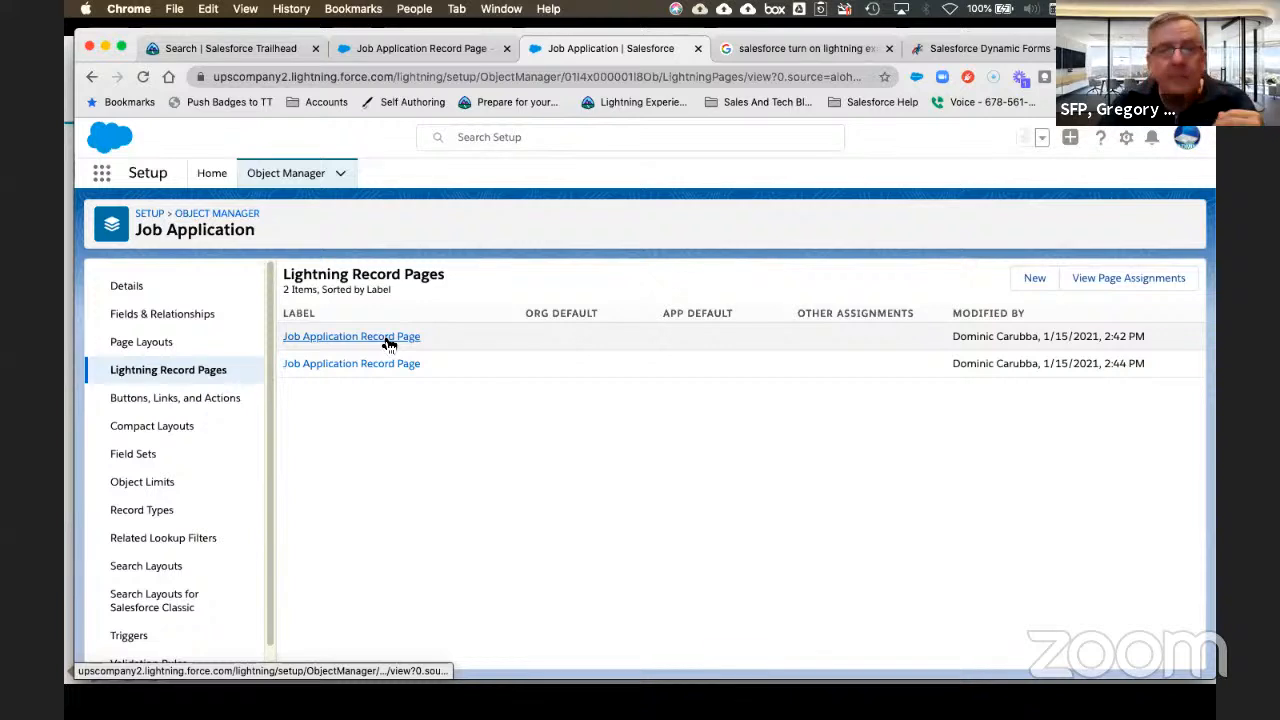
left_click(1123, 288)
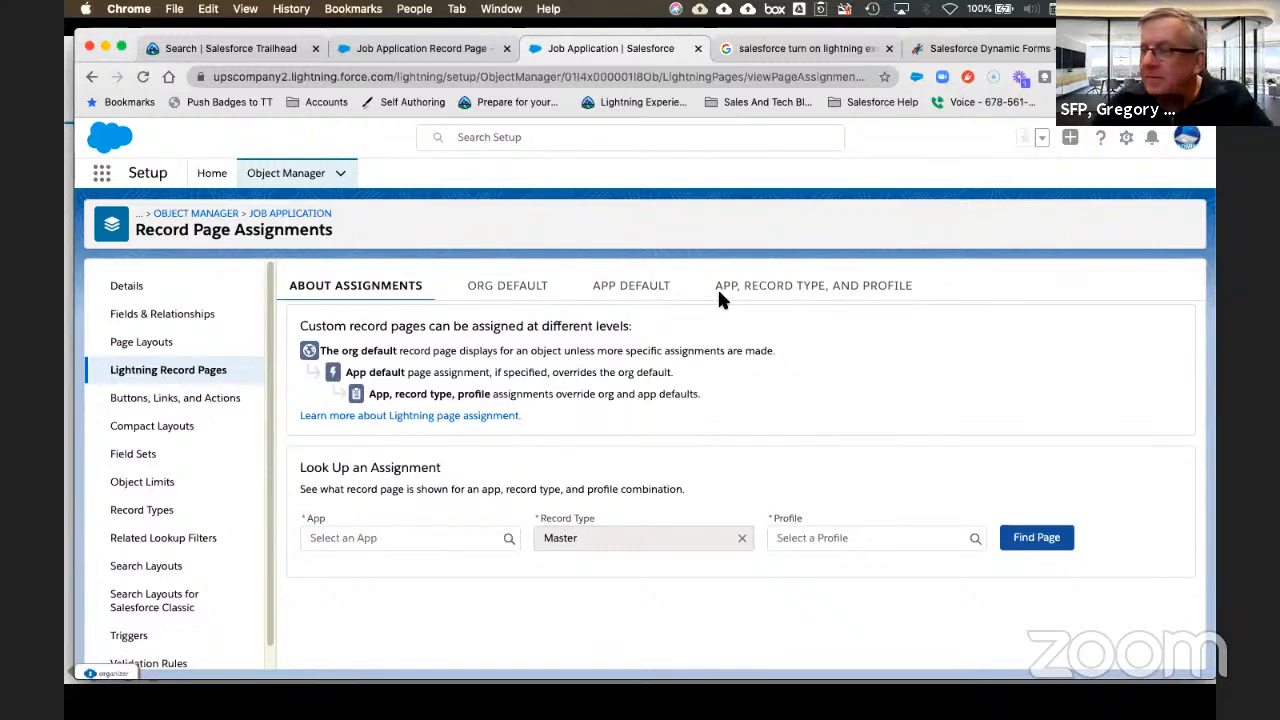
Step: Review Org Default, App Default and App/Record Type/Profile assignments, then return to Lightning Record Pages
left_click(500, 288)
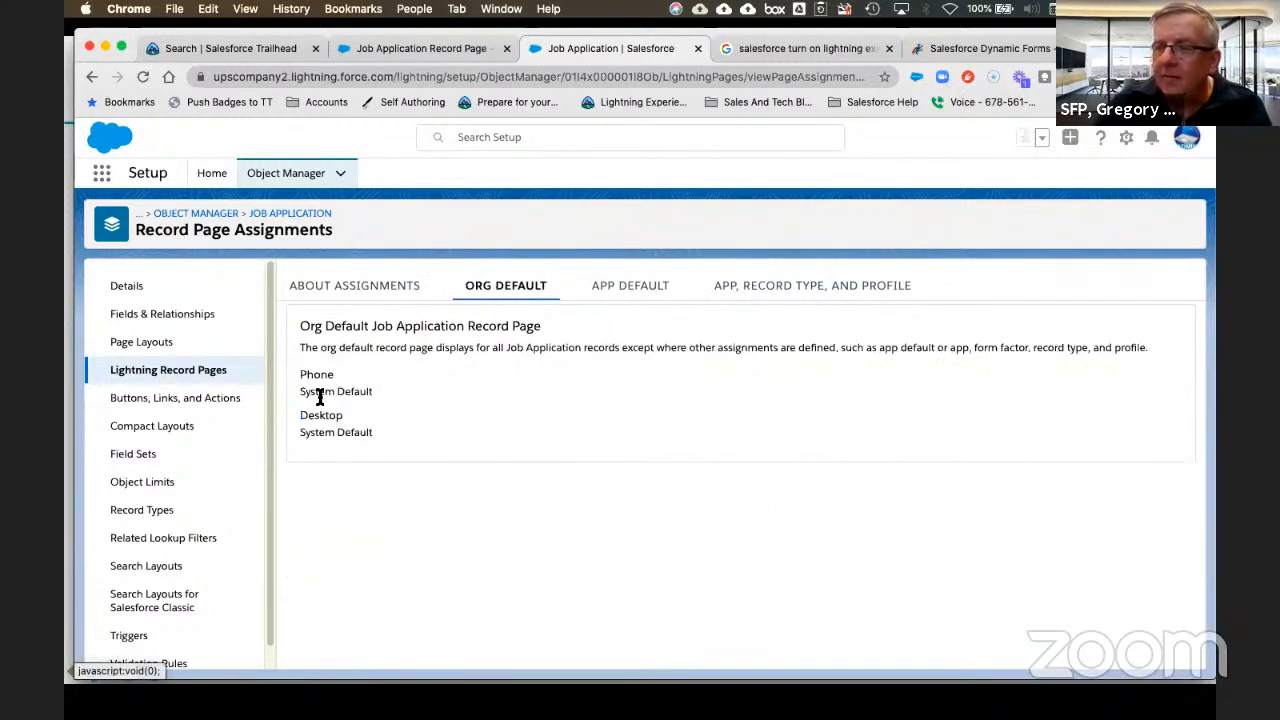
left_click(412, 290)
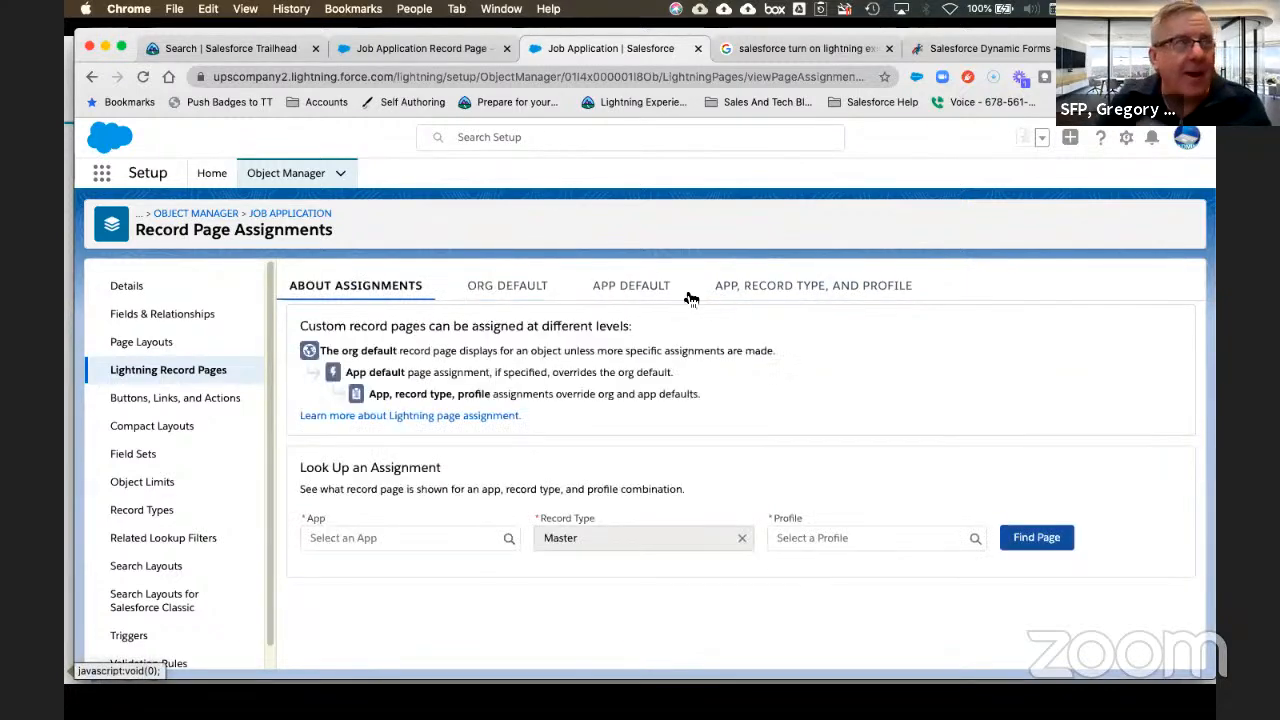
left_click(866, 291)
left_click(620, 289)
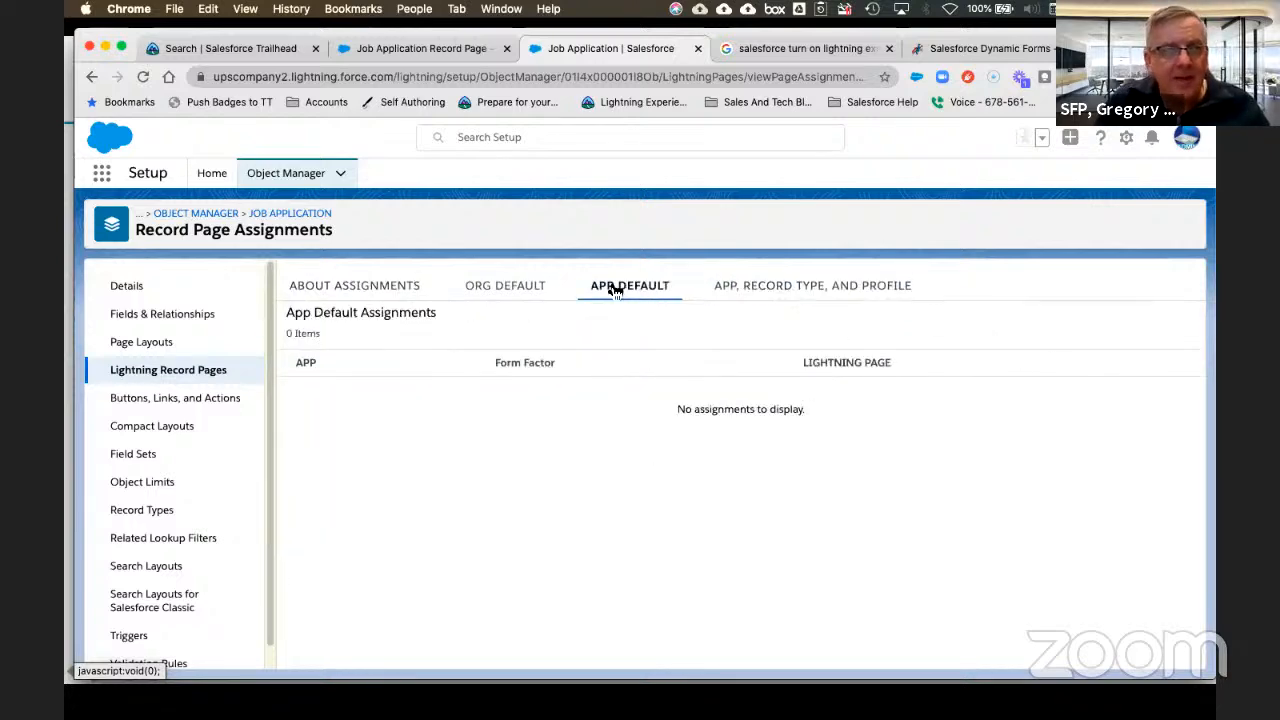
left_click(475, 287)
left_click(340, 288)
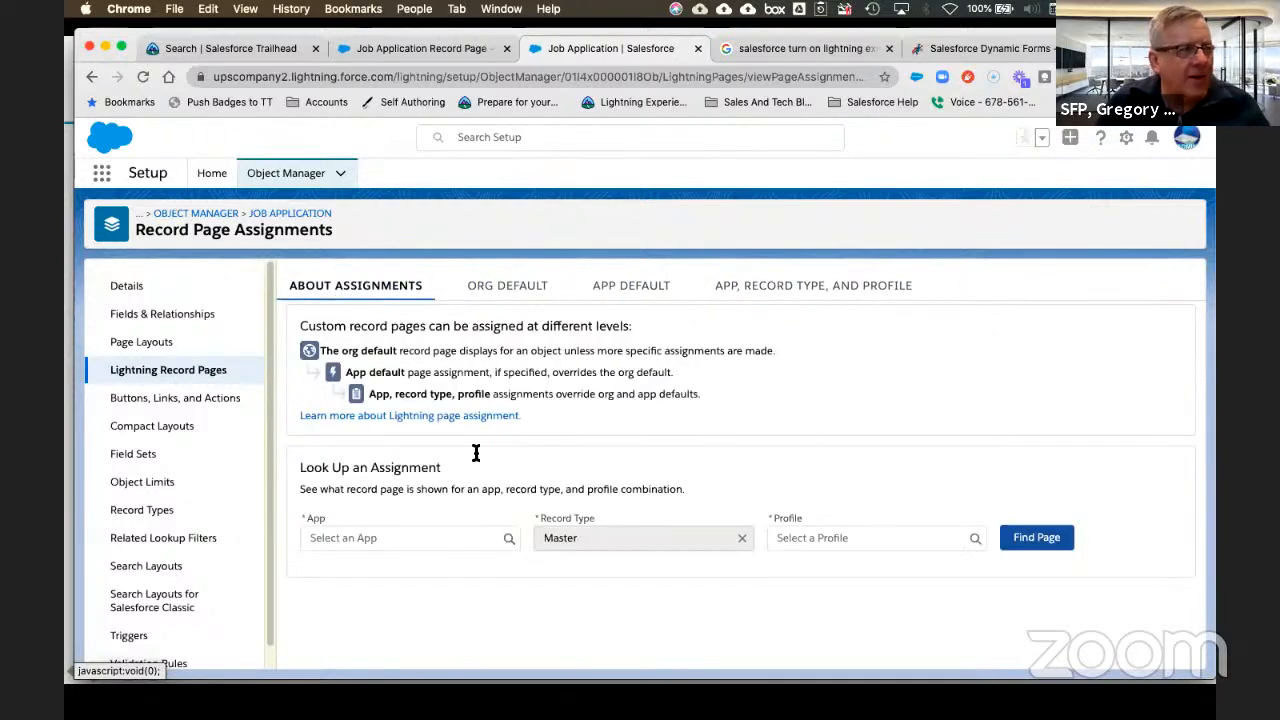
left_click(464, 540)
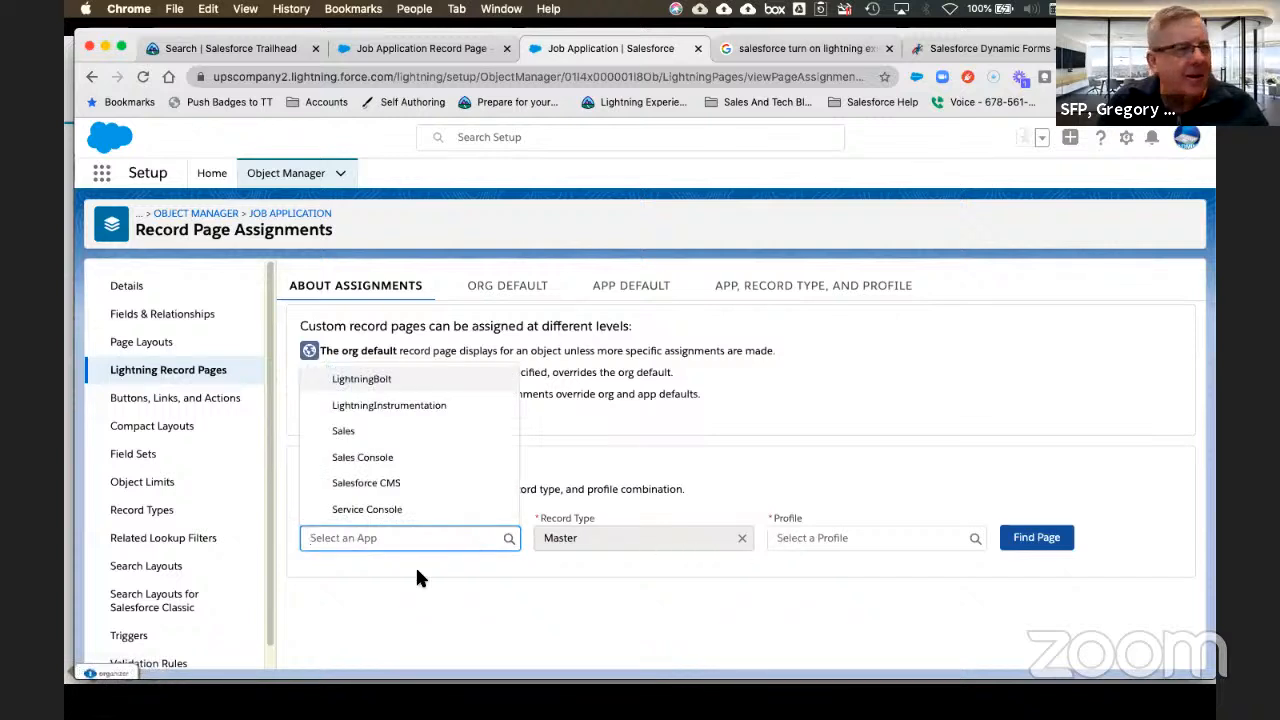
left_click(529, 593)
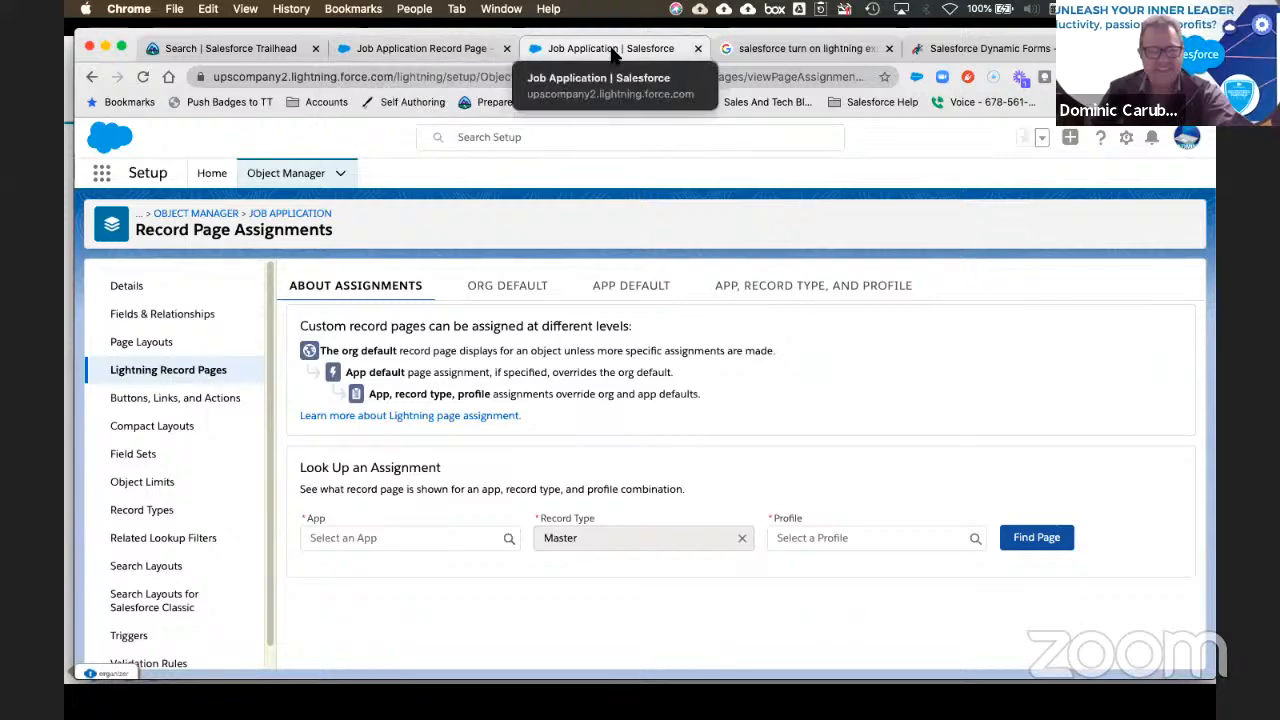
left_click(172, 377)
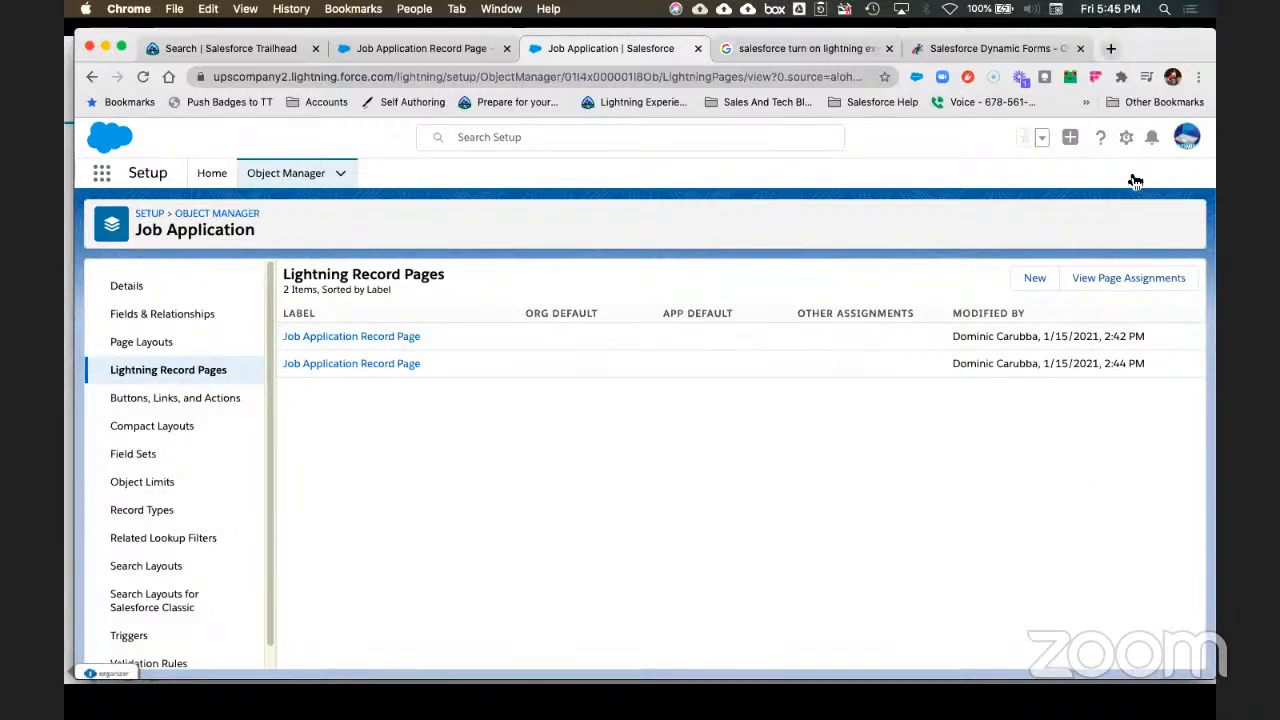
Step: Reduce the browser page zoom
left_click(1198, 77)
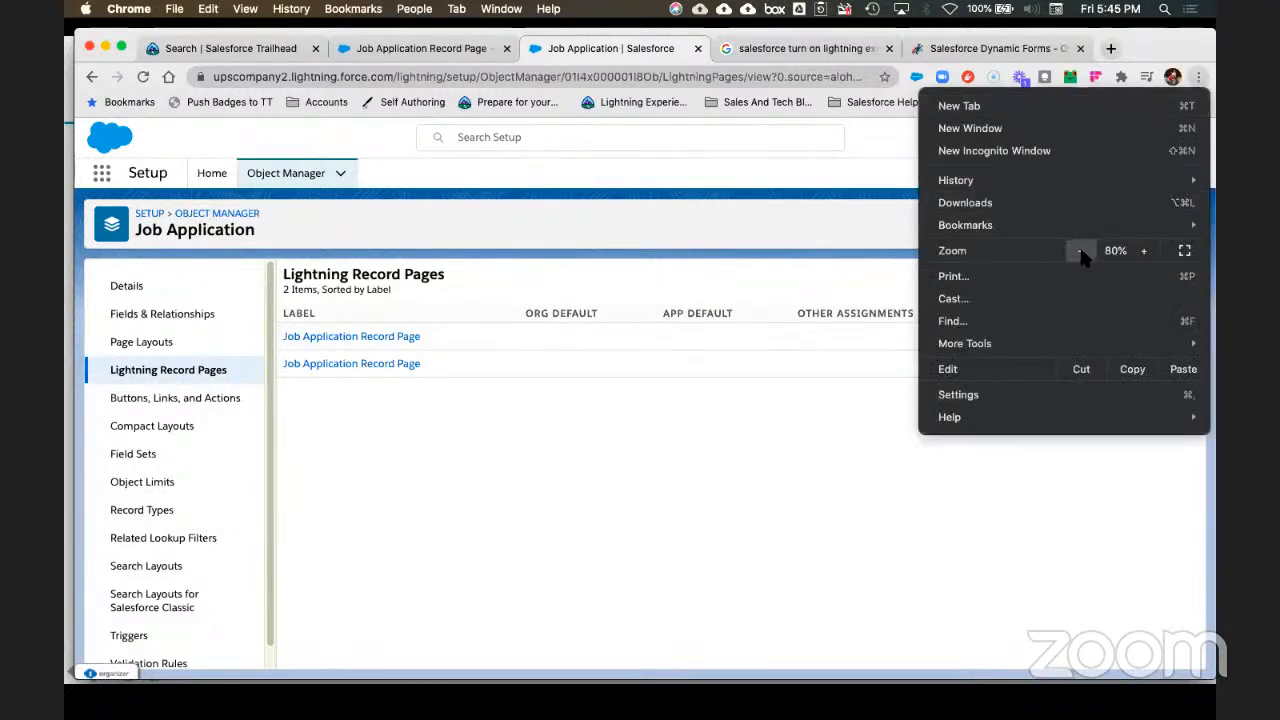
left_click(724, 501)
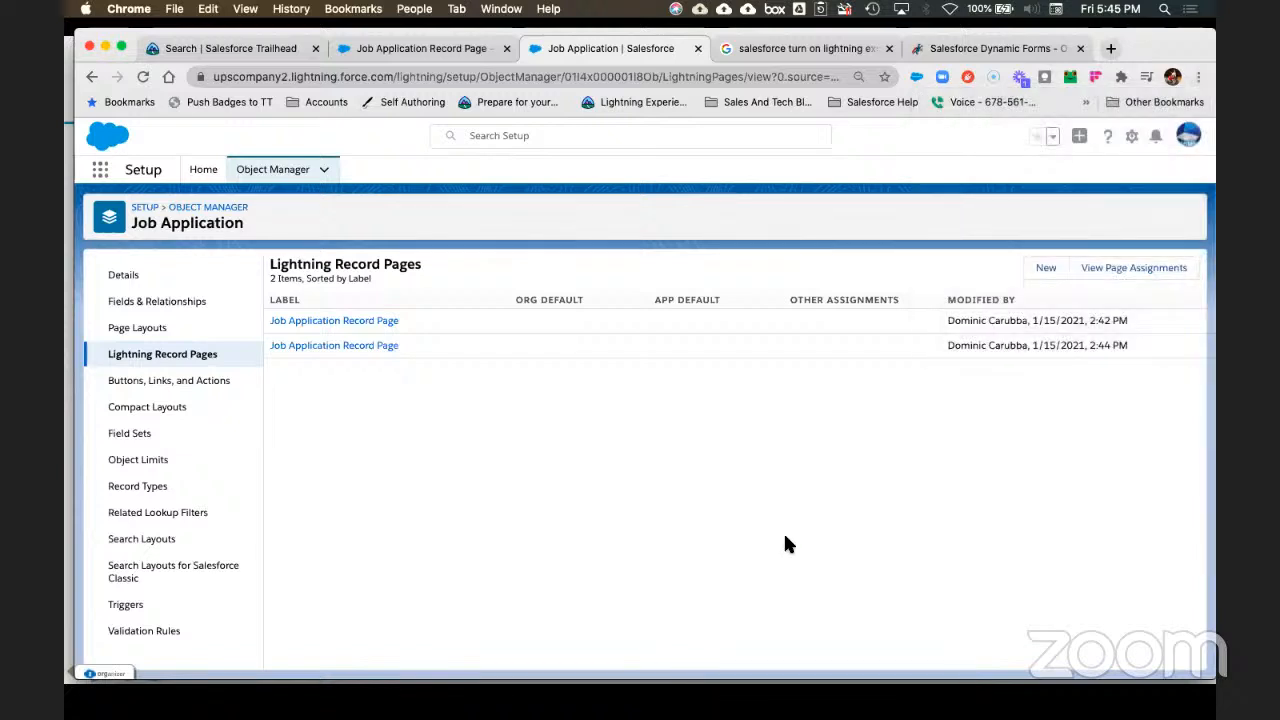
left_click(785, 535)
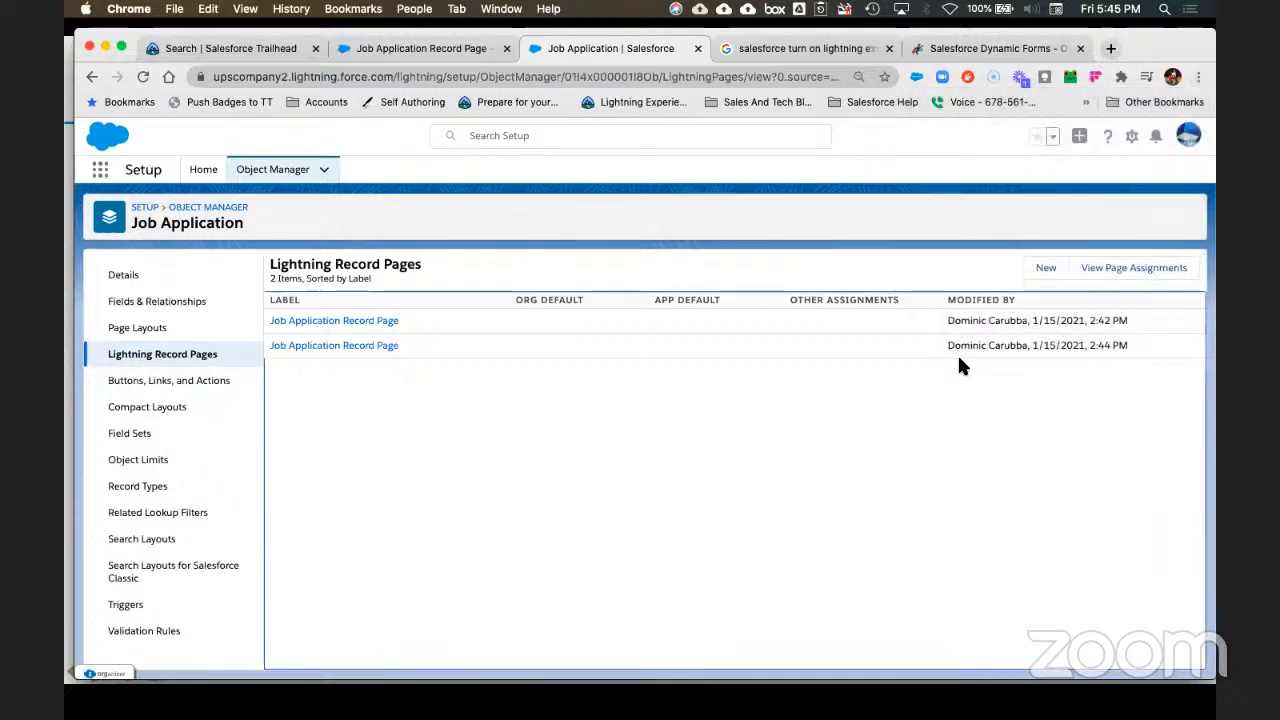
Step: Delete the original Job_Application_Record_Page and open Job_Application_Record_Page1's details
left_click(338, 322)
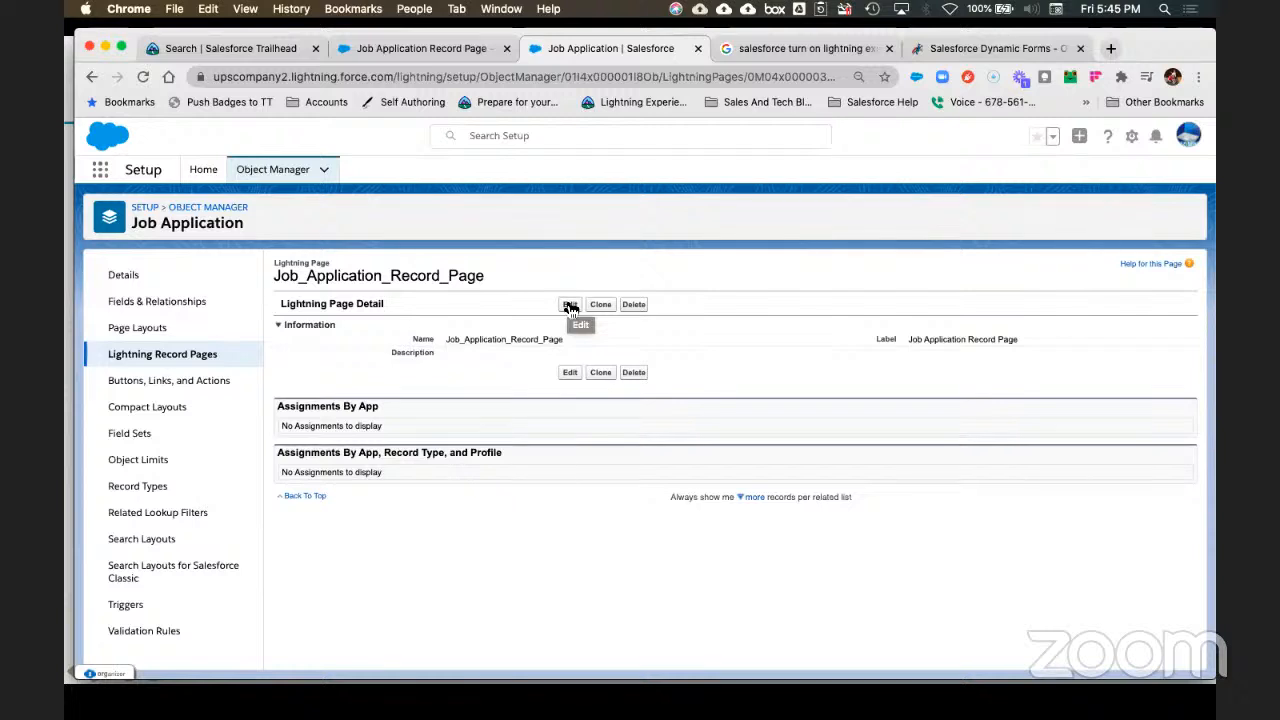
left_click(633, 304)
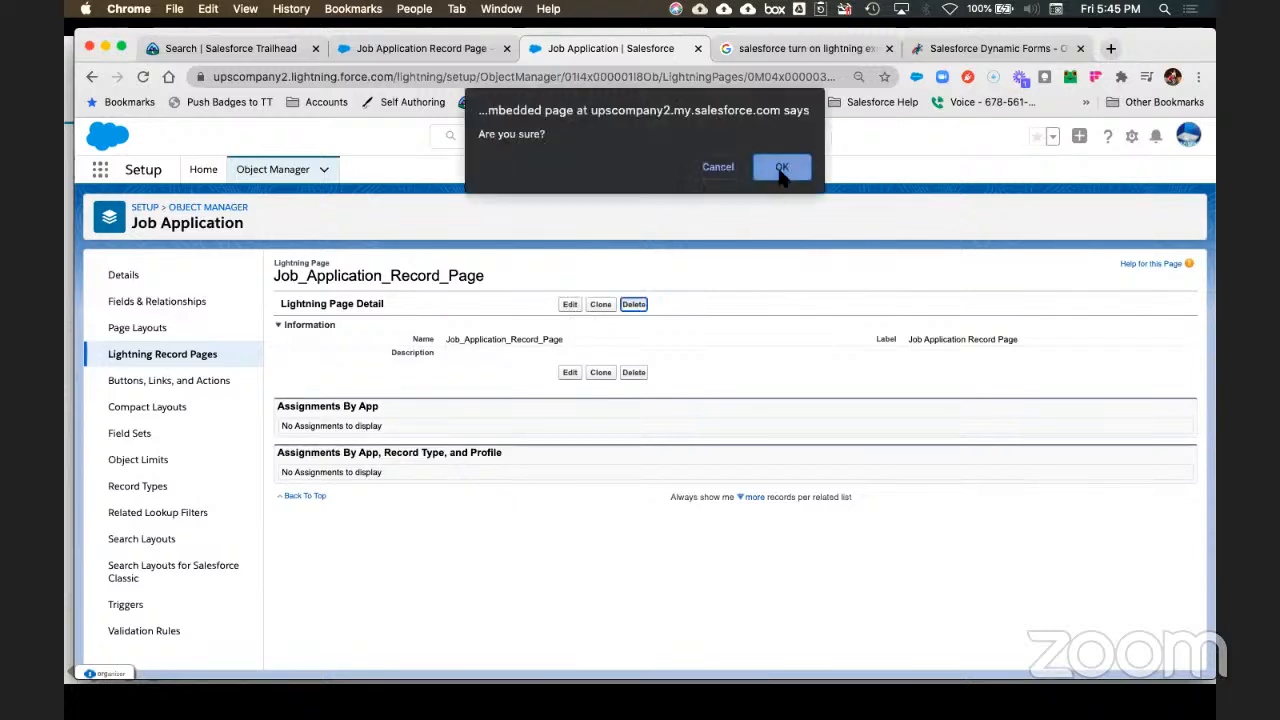
left_click(781, 170)
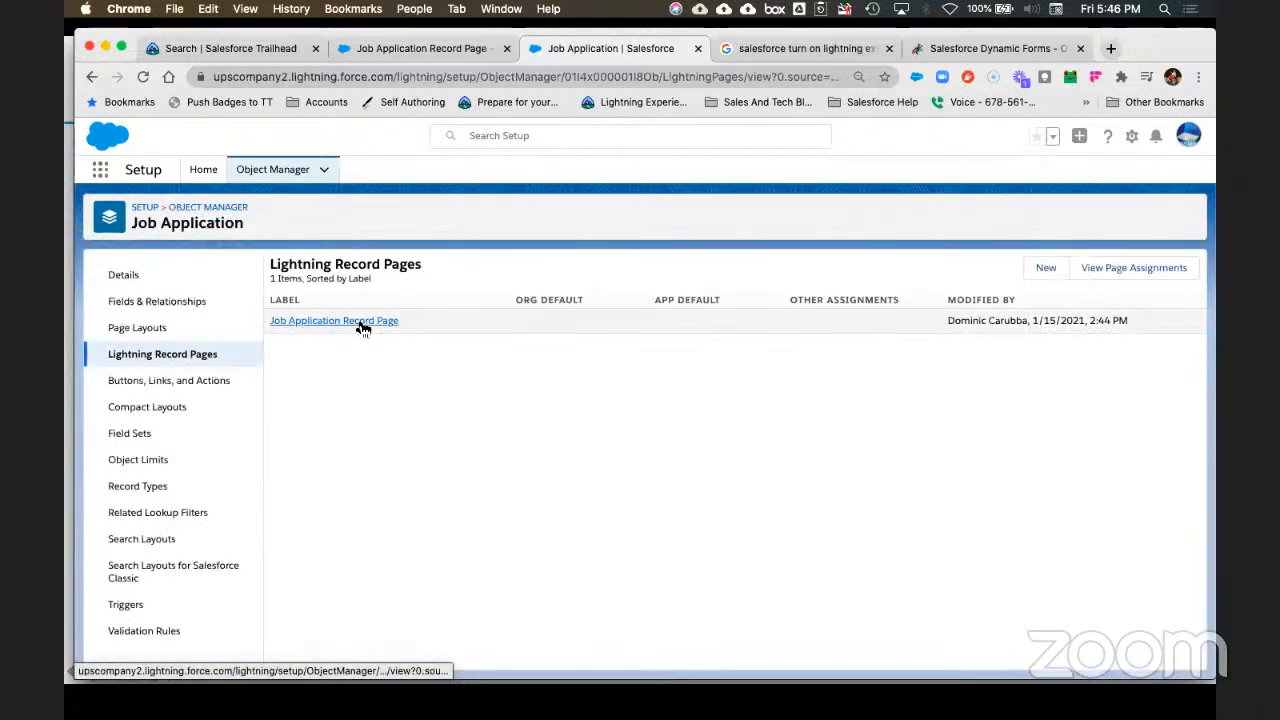
left_click(357, 320)
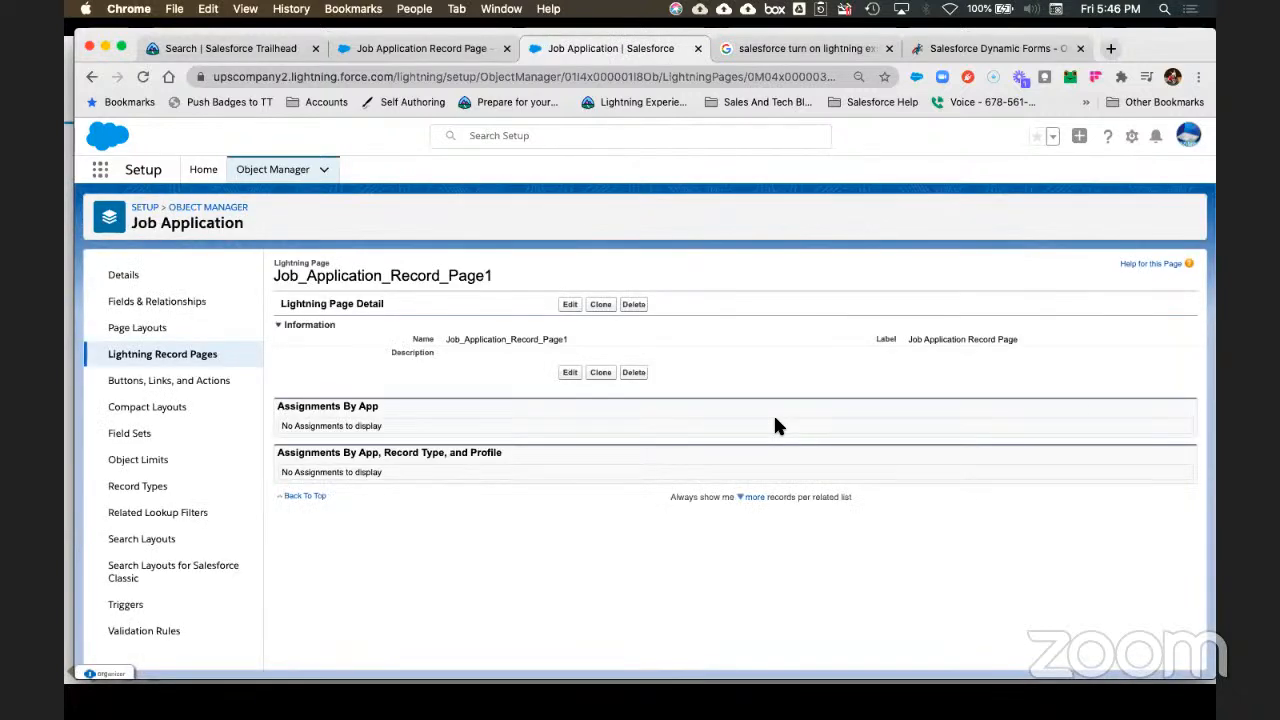
Step: Open Job_Application_Record_Page1 in the builder and expand its Additional Fields and Fields sections
left_click(570, 305)
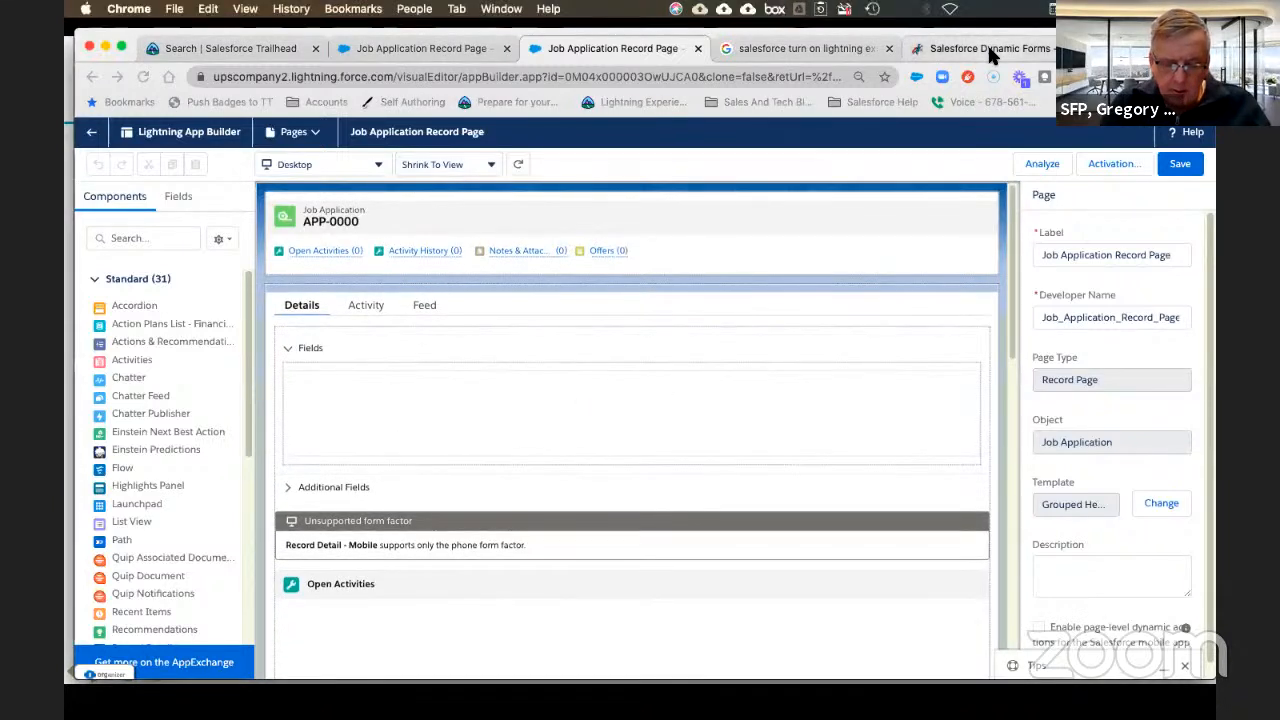
left_click_drag(987, 42, 66, 38)
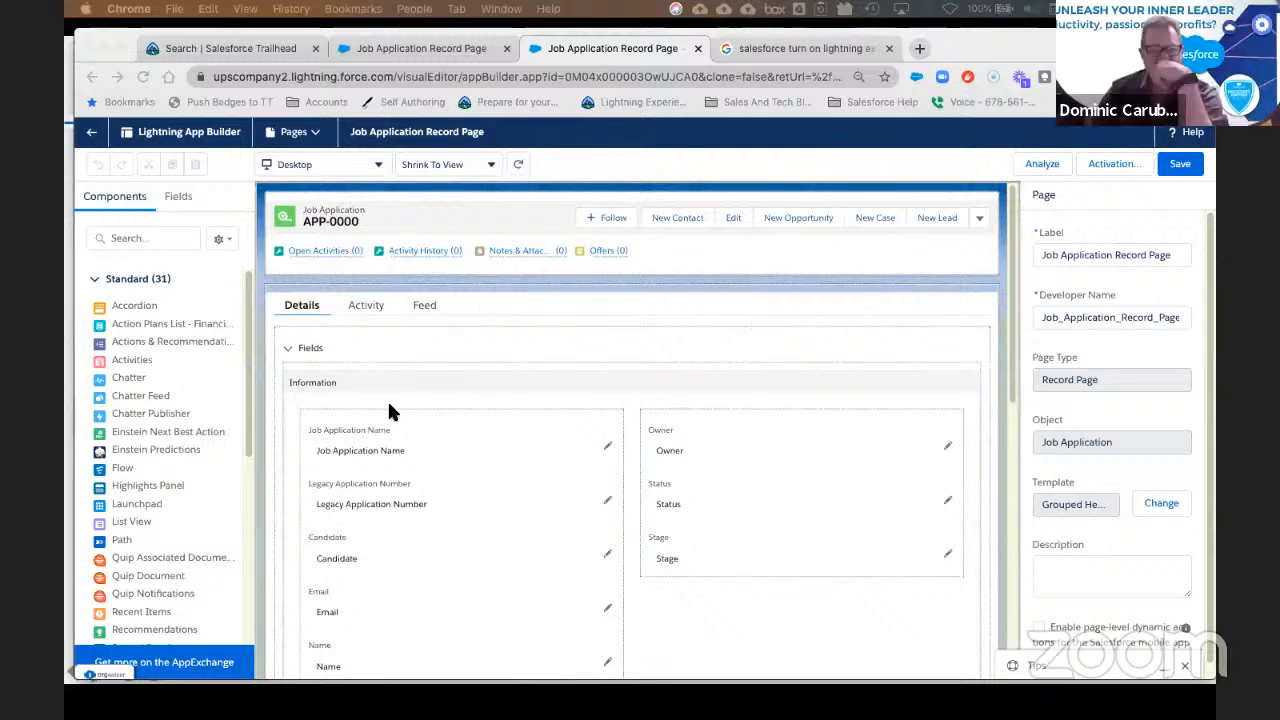
left_click(441, 400)
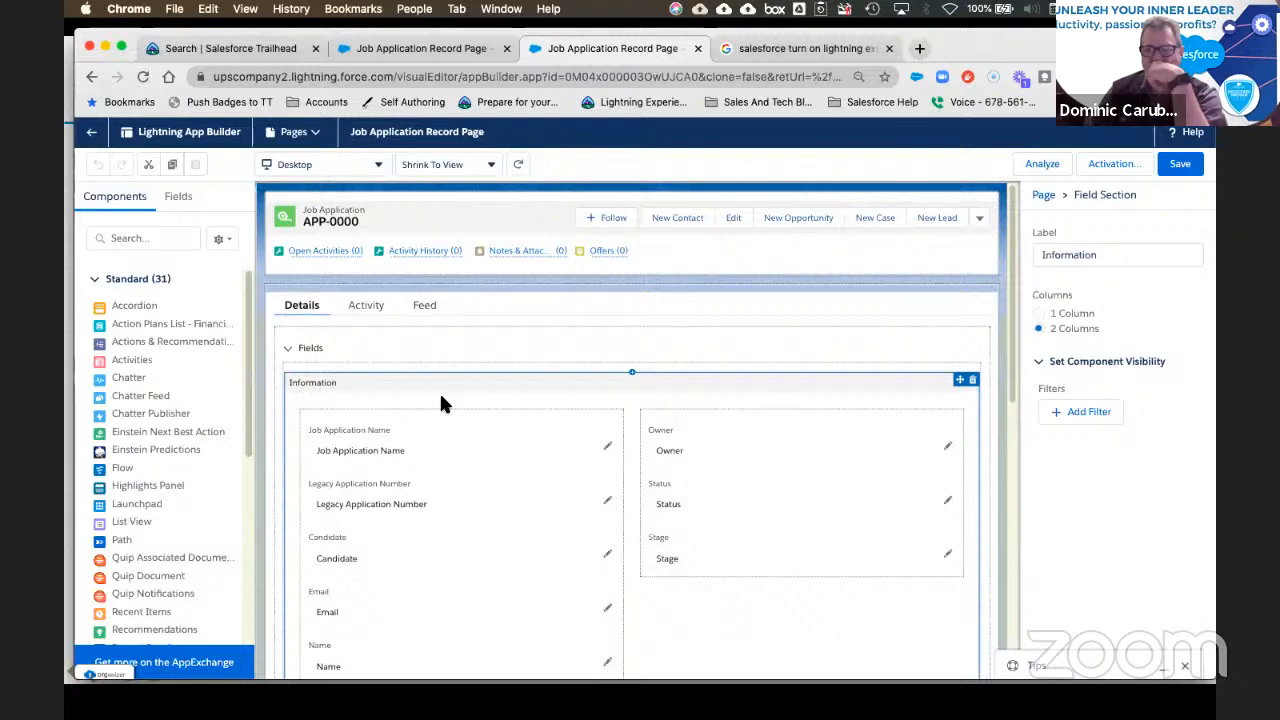
scroll(435, 403, "down", 5)
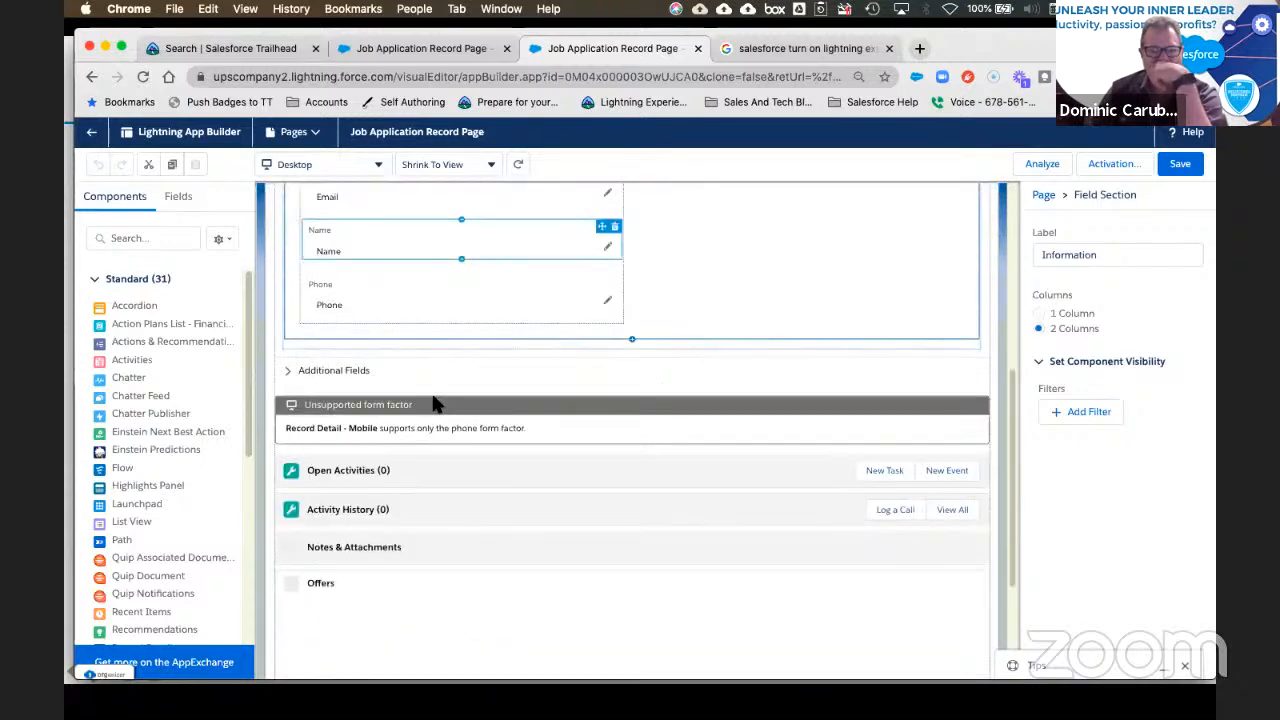
left_click(402, 429)
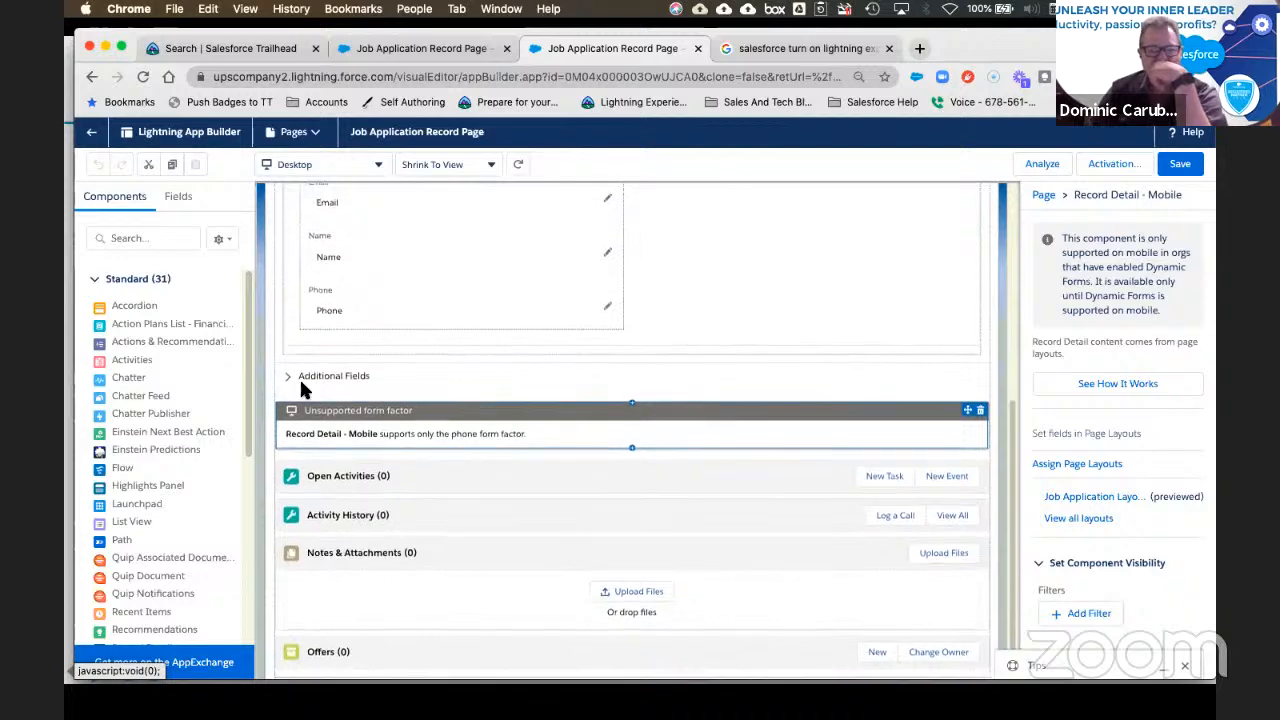
left_click(289, 371)
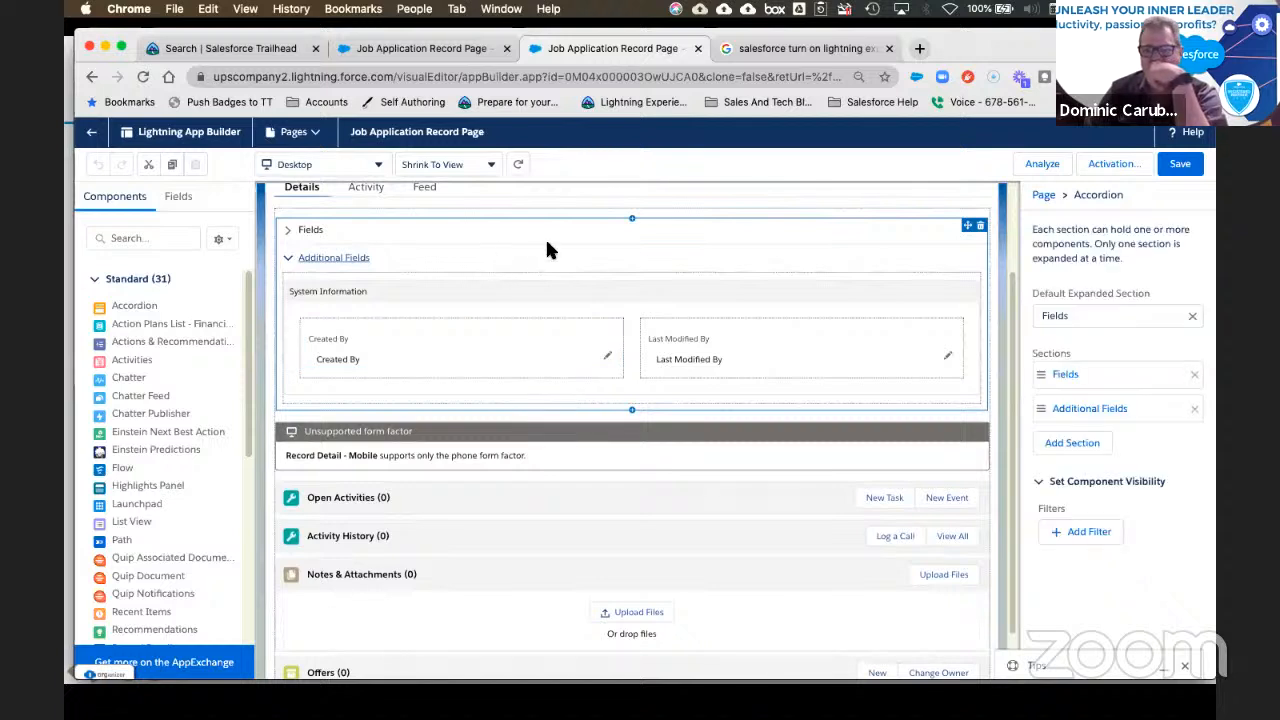
left_click(512, 234)
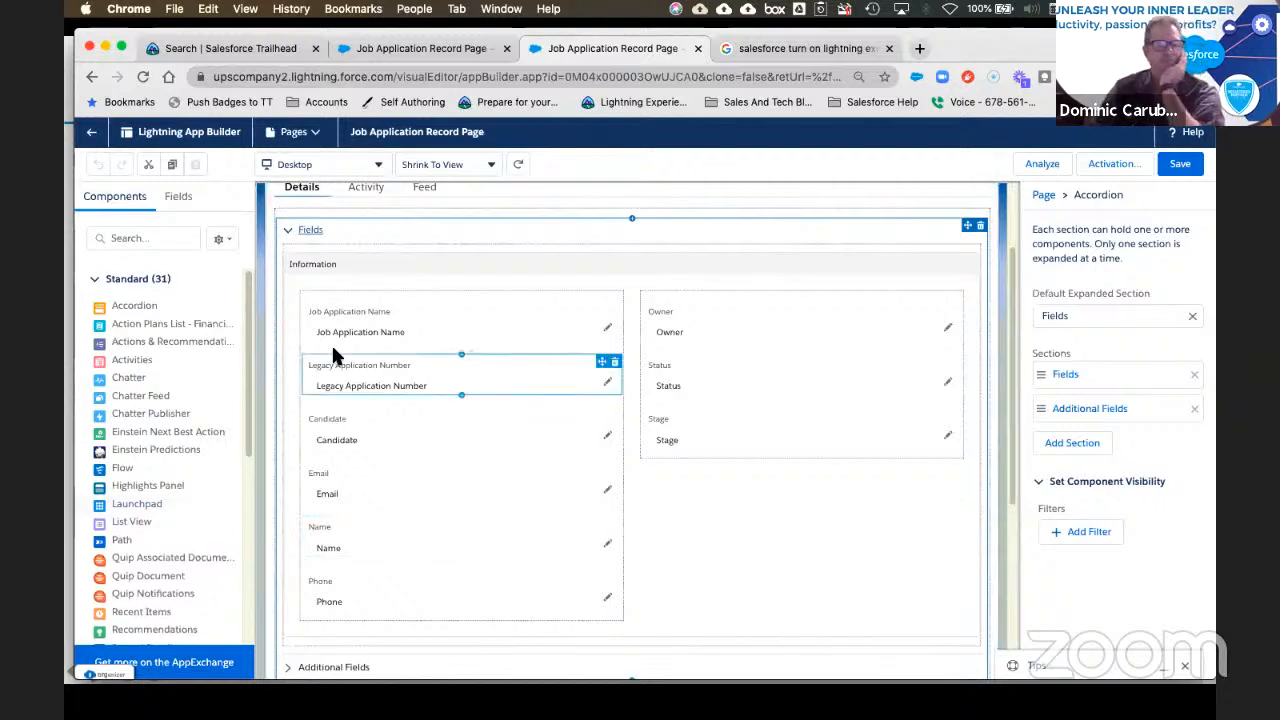
Step: Place a new Field Section in Additional Fields above System Information
left_click(179, 203)
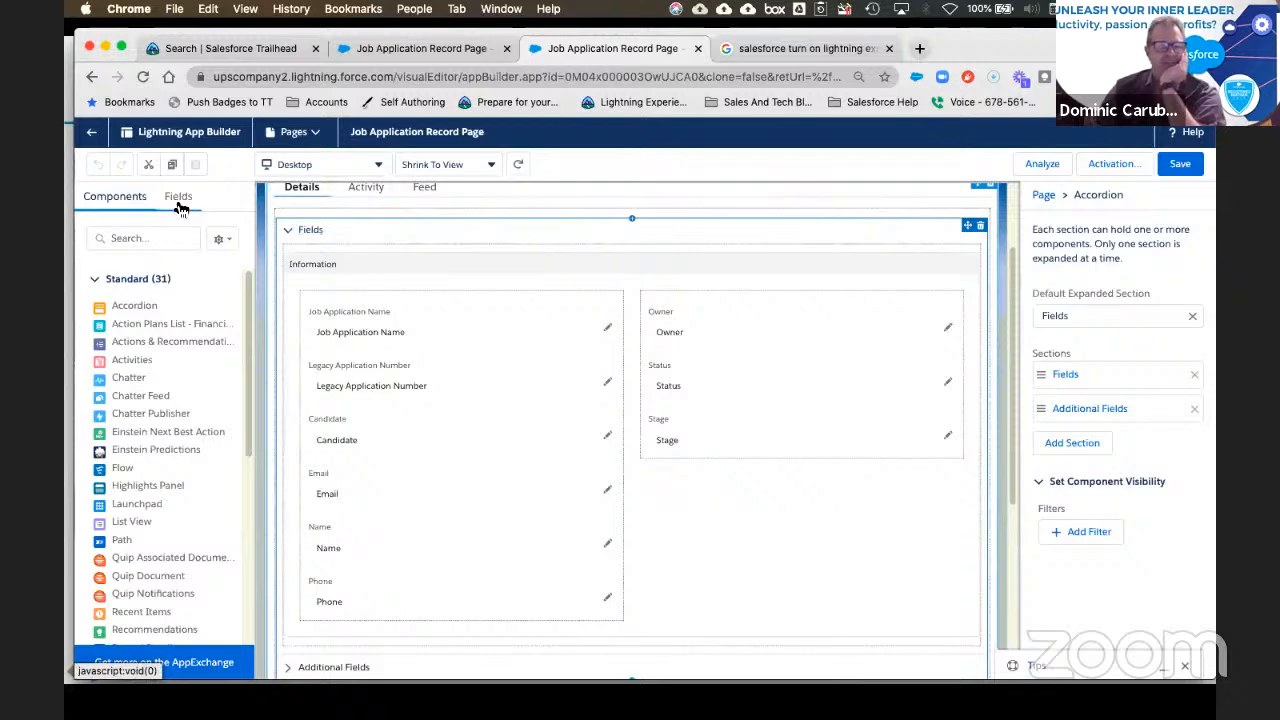
left_click(140, 310)
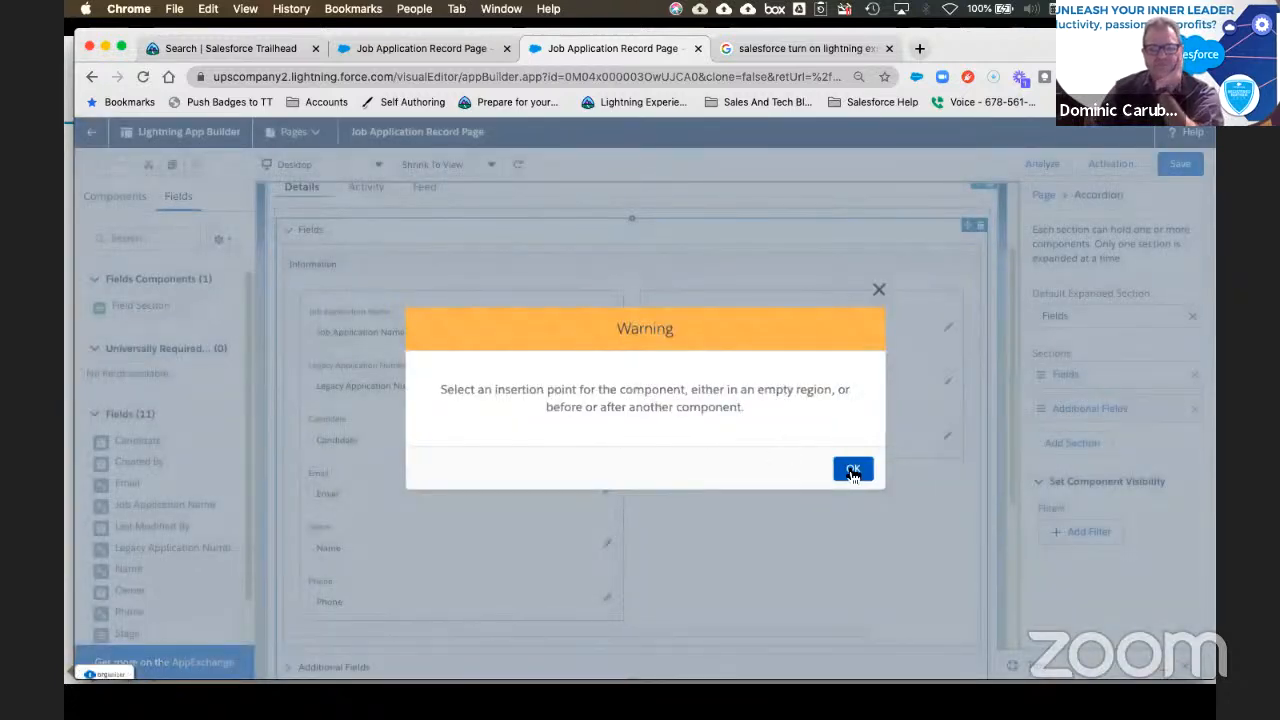
left_click(852, 472)
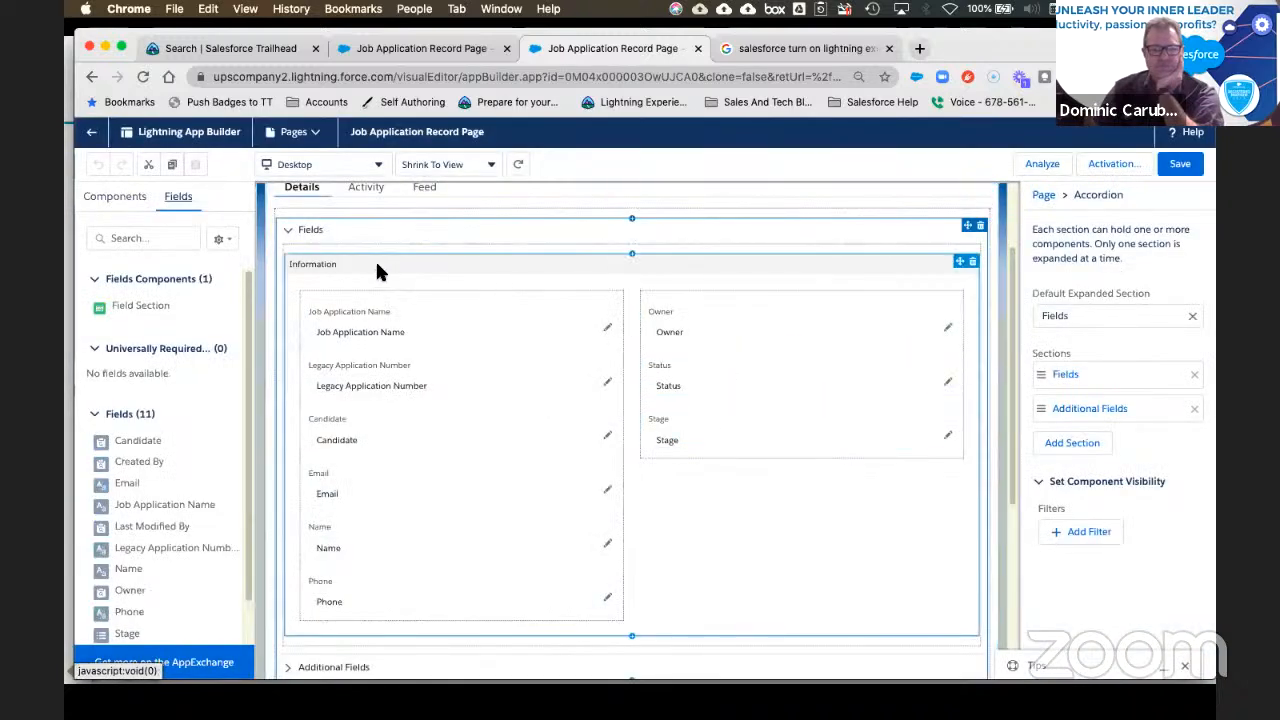
scroll(428, 440, "down", 2)
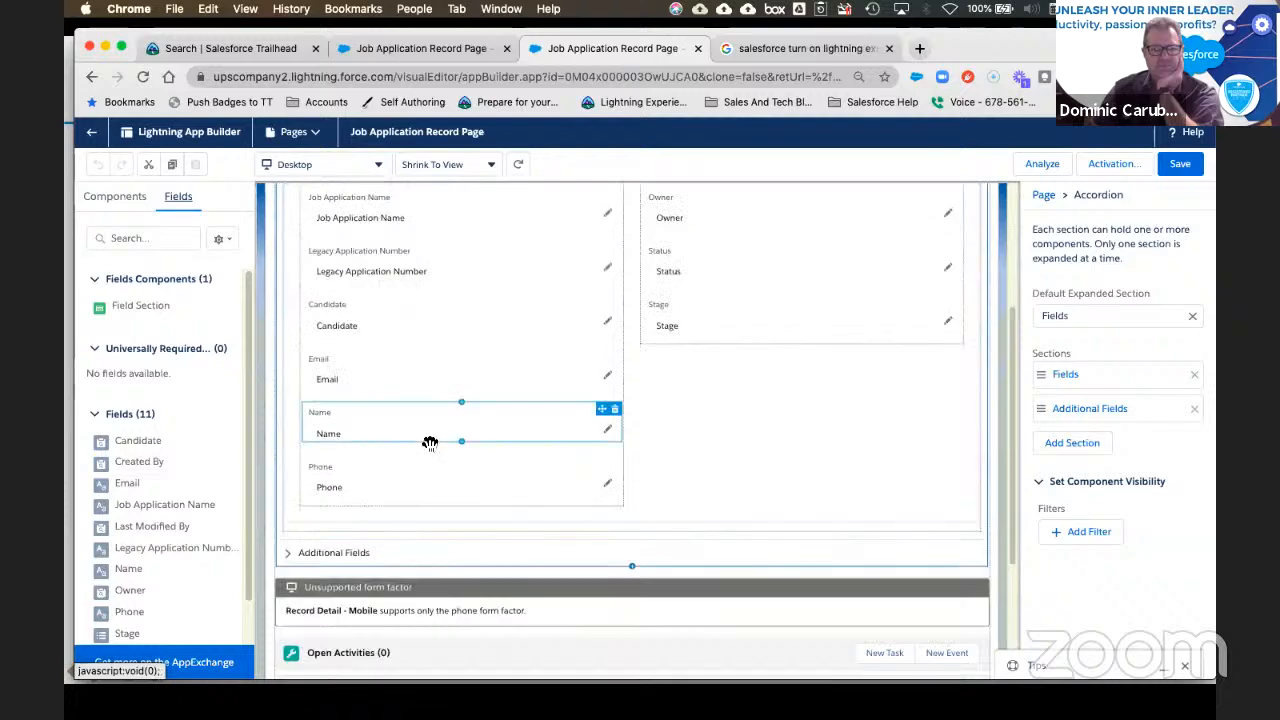
left_click(334, 550)
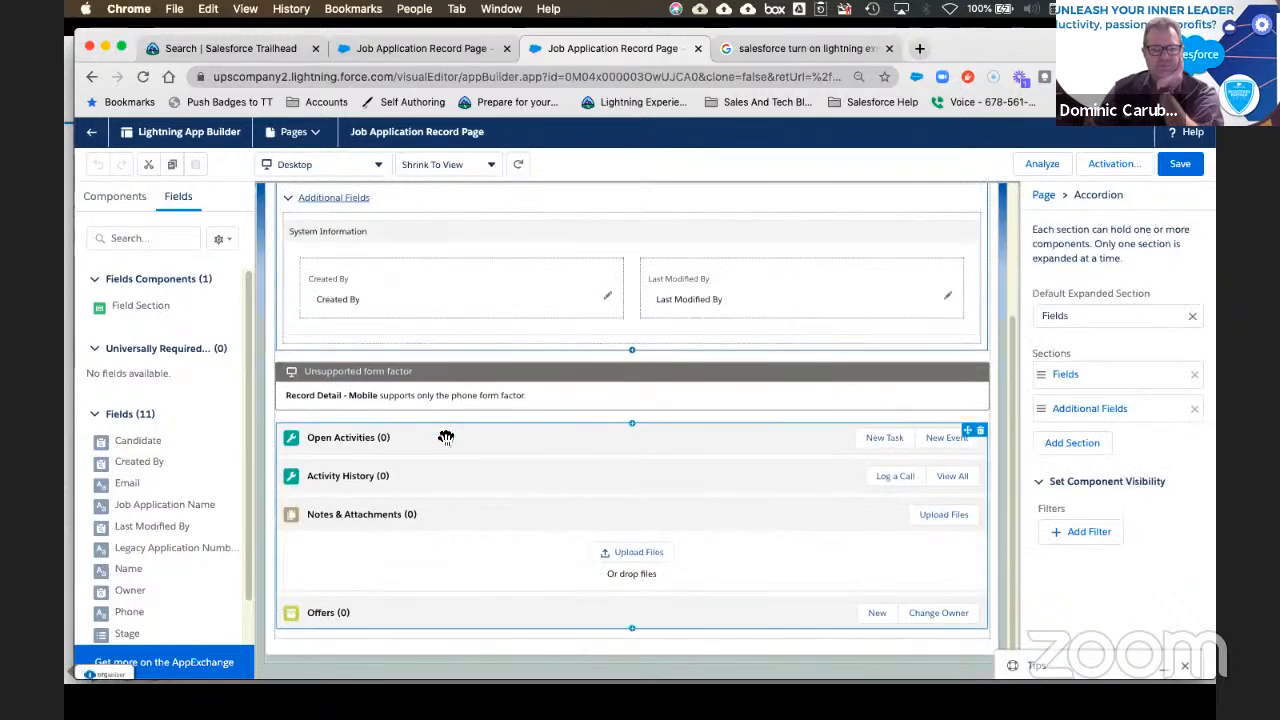
left_click(418, 229)
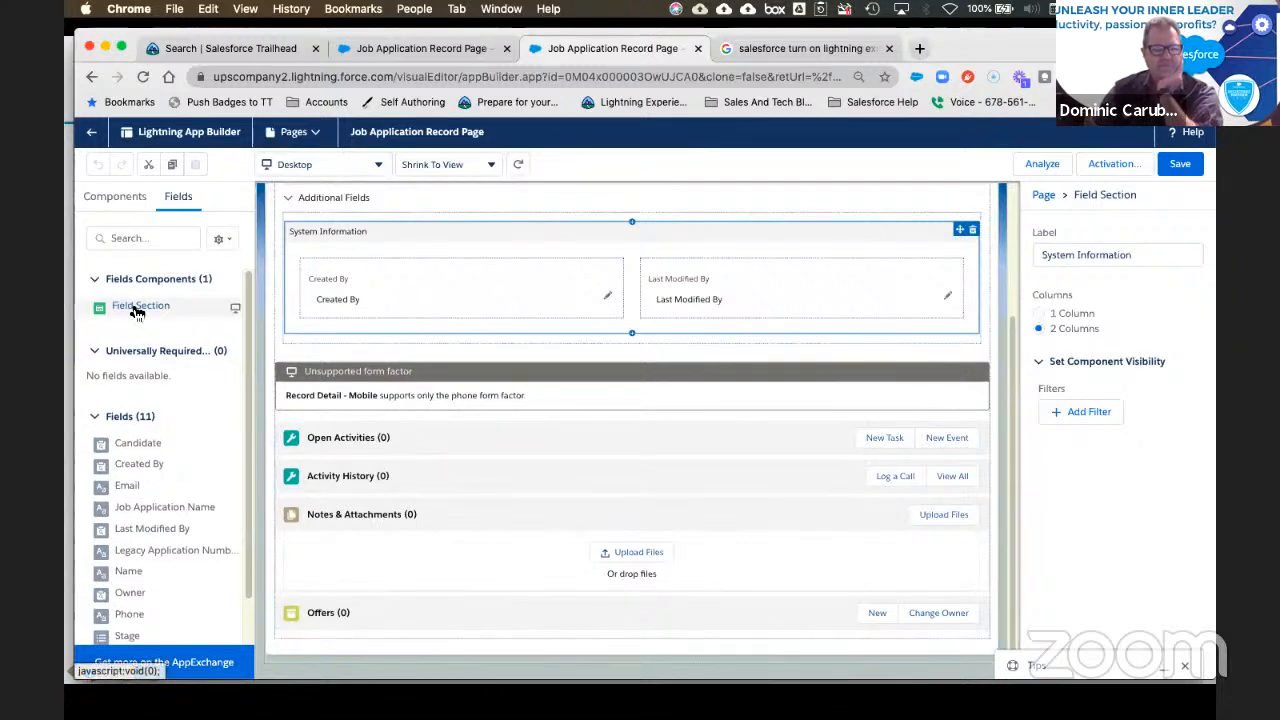
left_click_drag(137, 313, 431, 222)
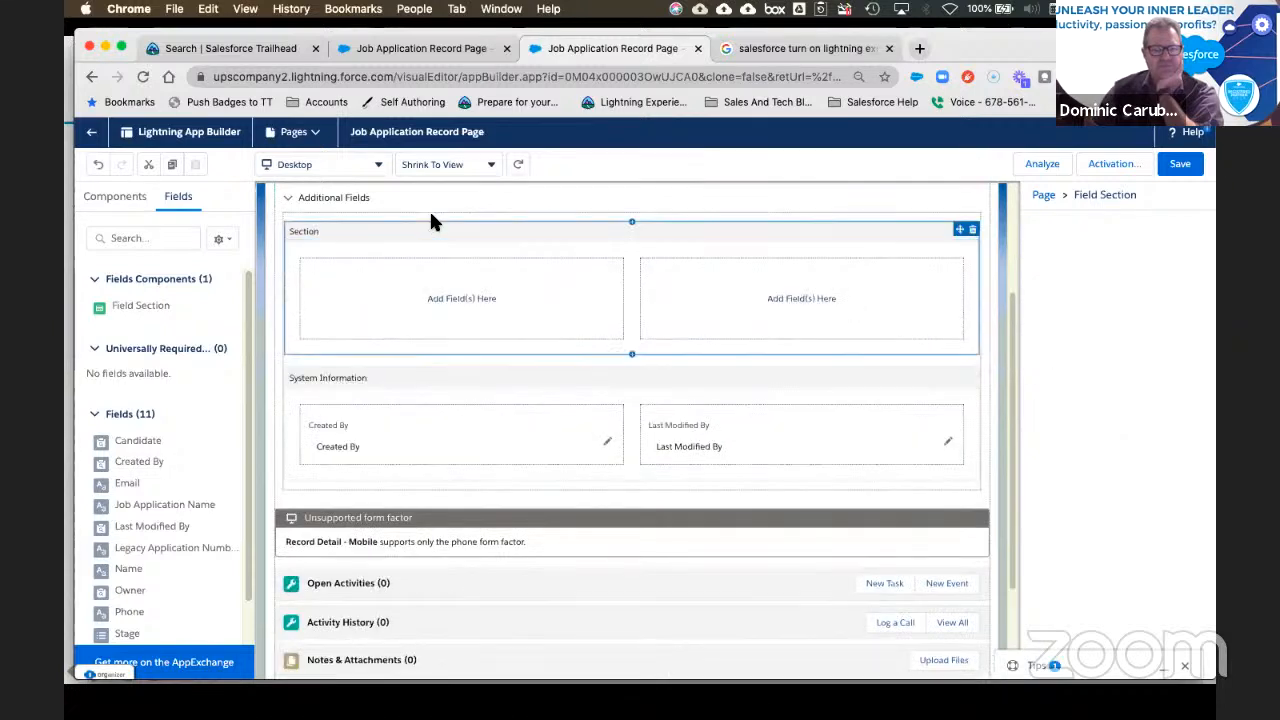
Step: Fill the new section: Candidate, Name, Phone on the left; Stage, Status on the right
left_click(461, 299)
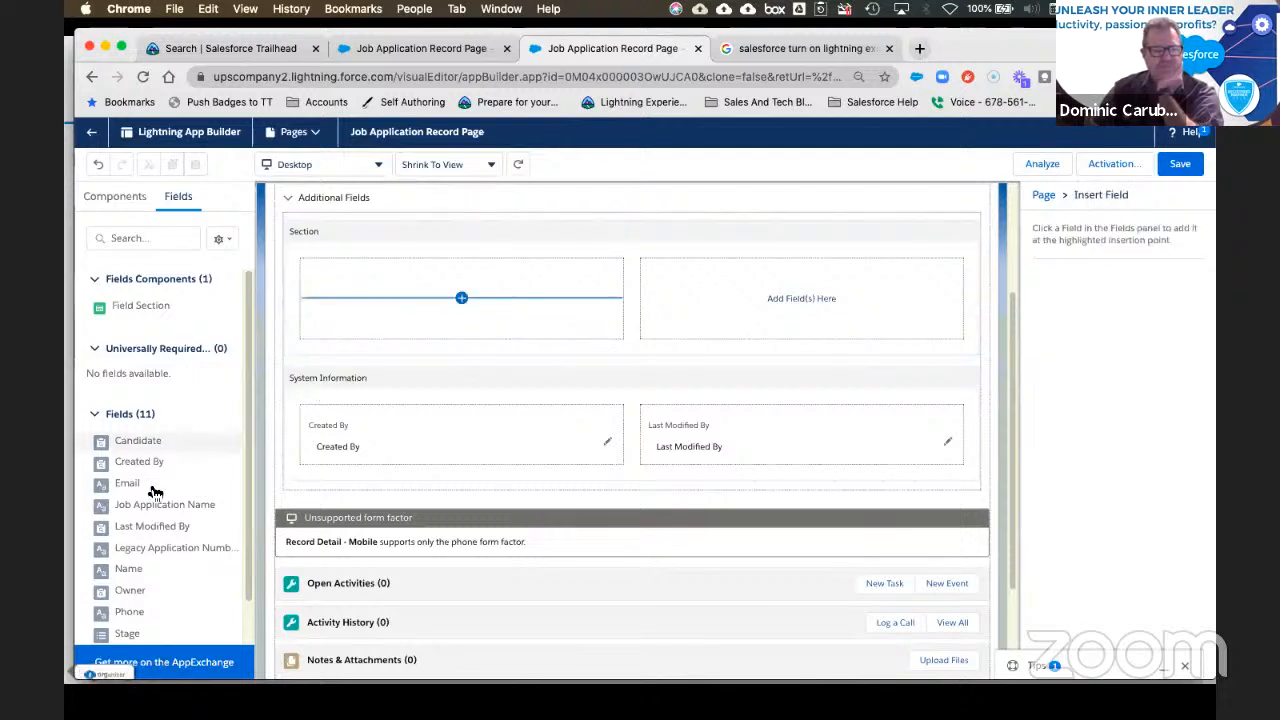
scroll(143, 512, "down", 1)
left_click_drag(143, 440, 450, 298)
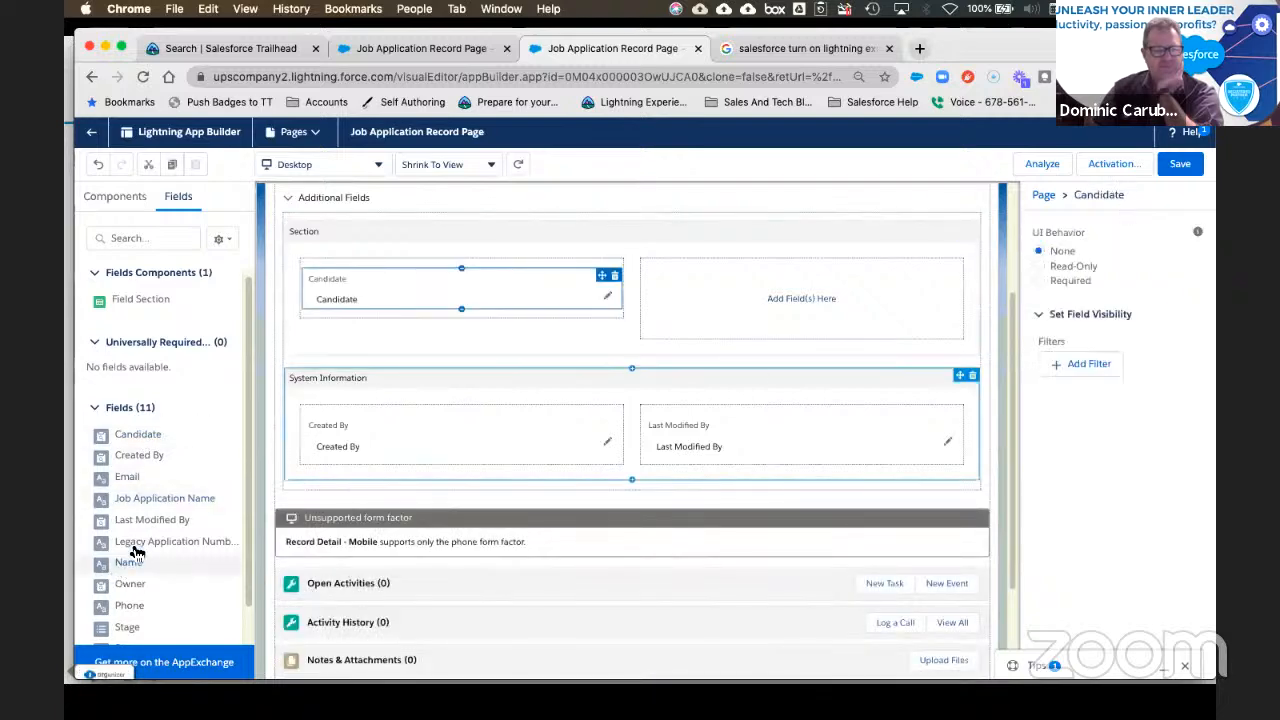
left_click_drag(128, 562, 381, 316)
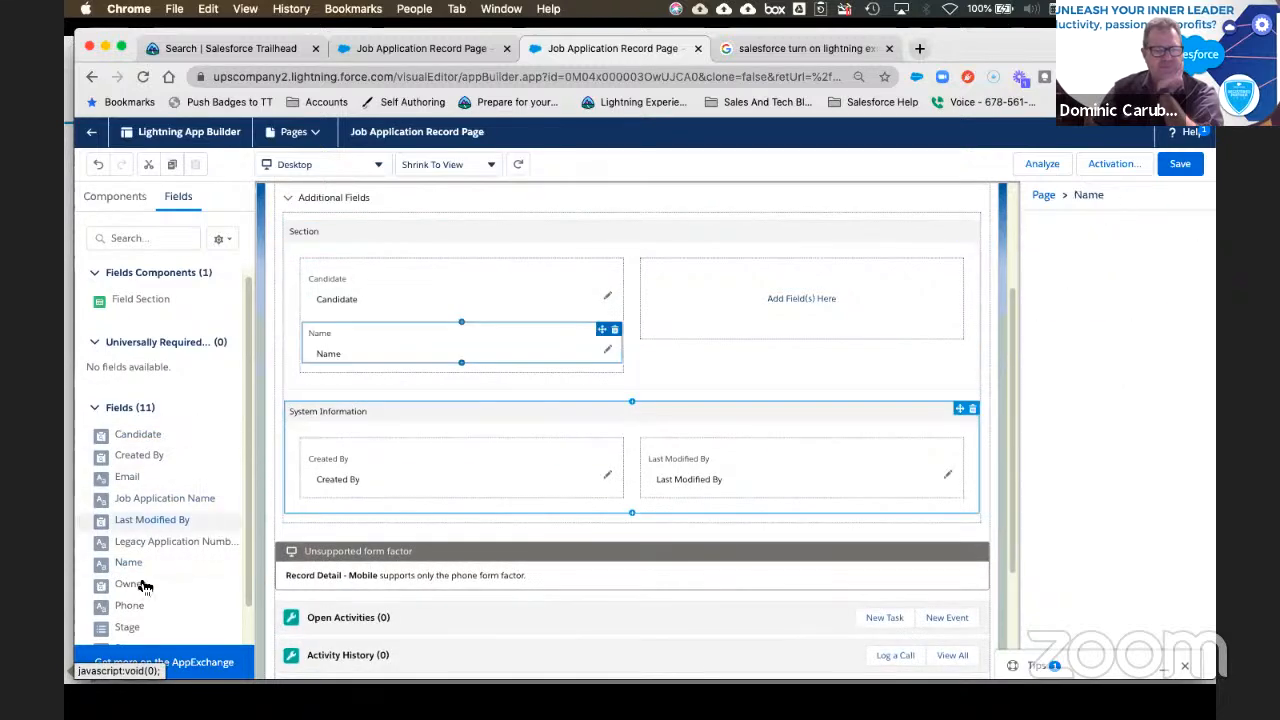
left_click_drag(129, 606, 386, 366)
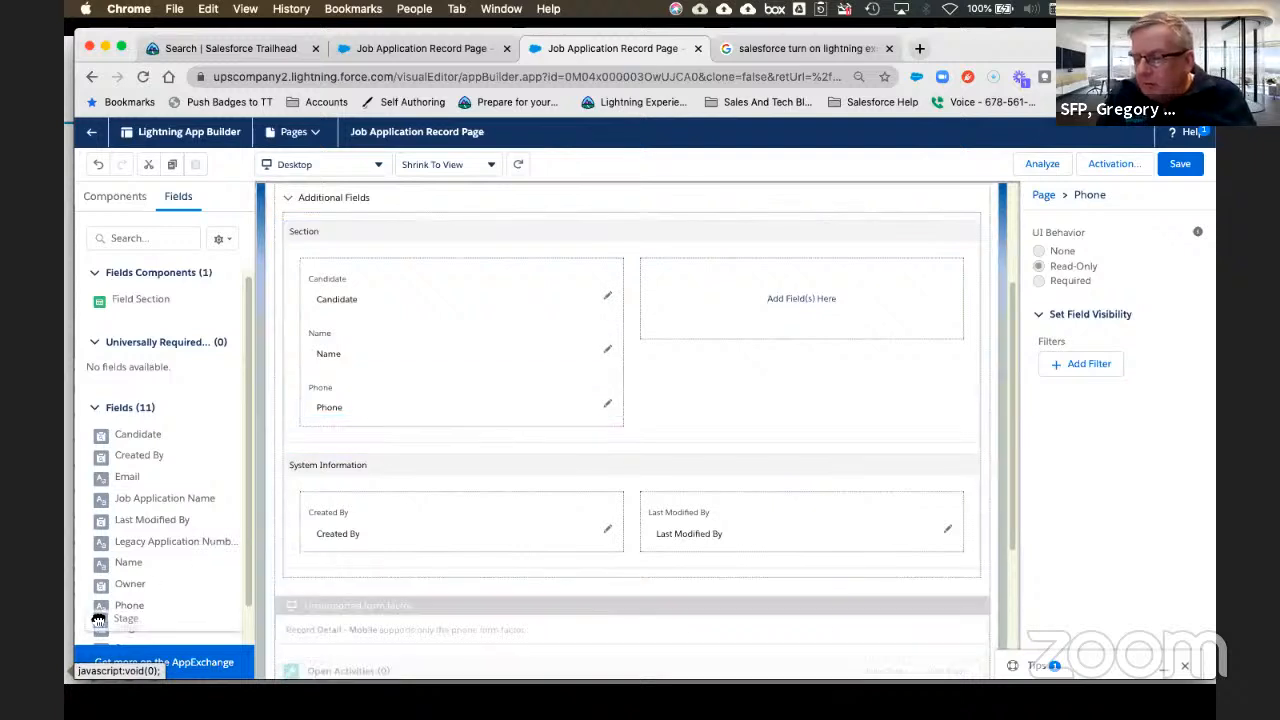
left_click_drag(127, 627, 746, 297)
scroll(137, 535, "down", 2)
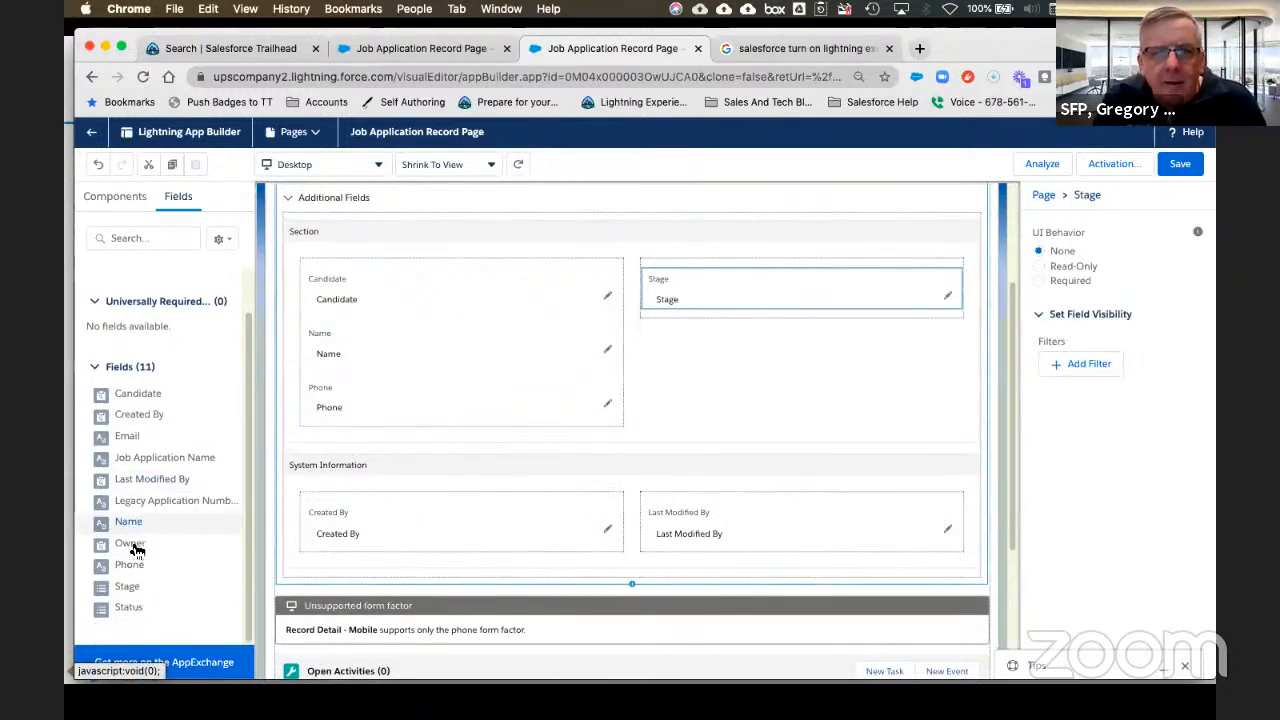
left_click_drag(134, 614, 721, 303)
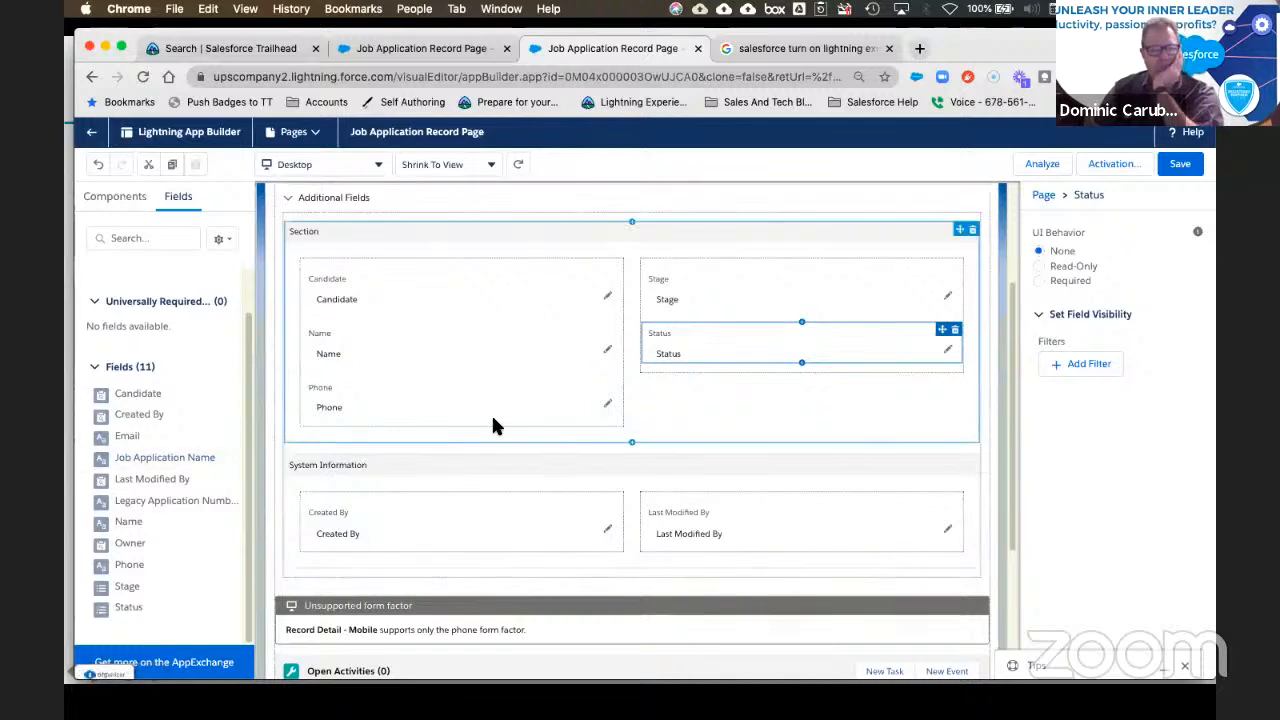
Step: Change the new field section's label to 'Conditional Section'
left_click(420, 236)
double_click(1106, 255)
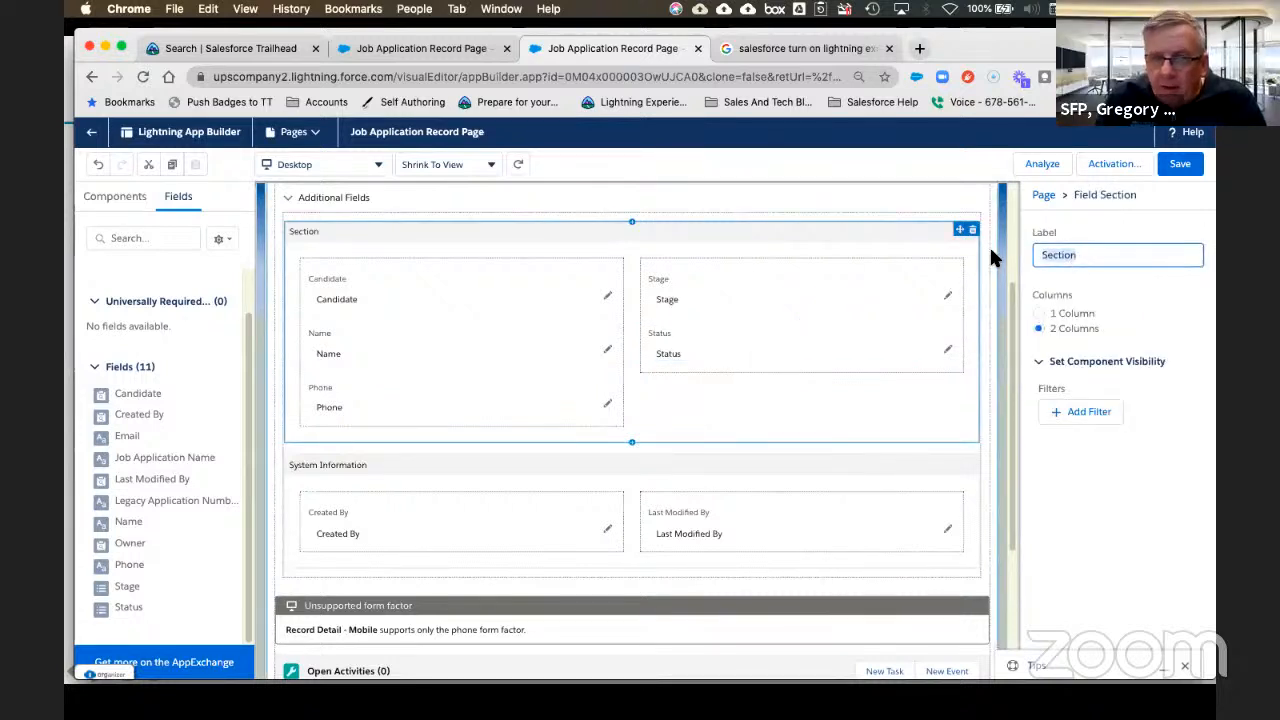
type("Conditional")
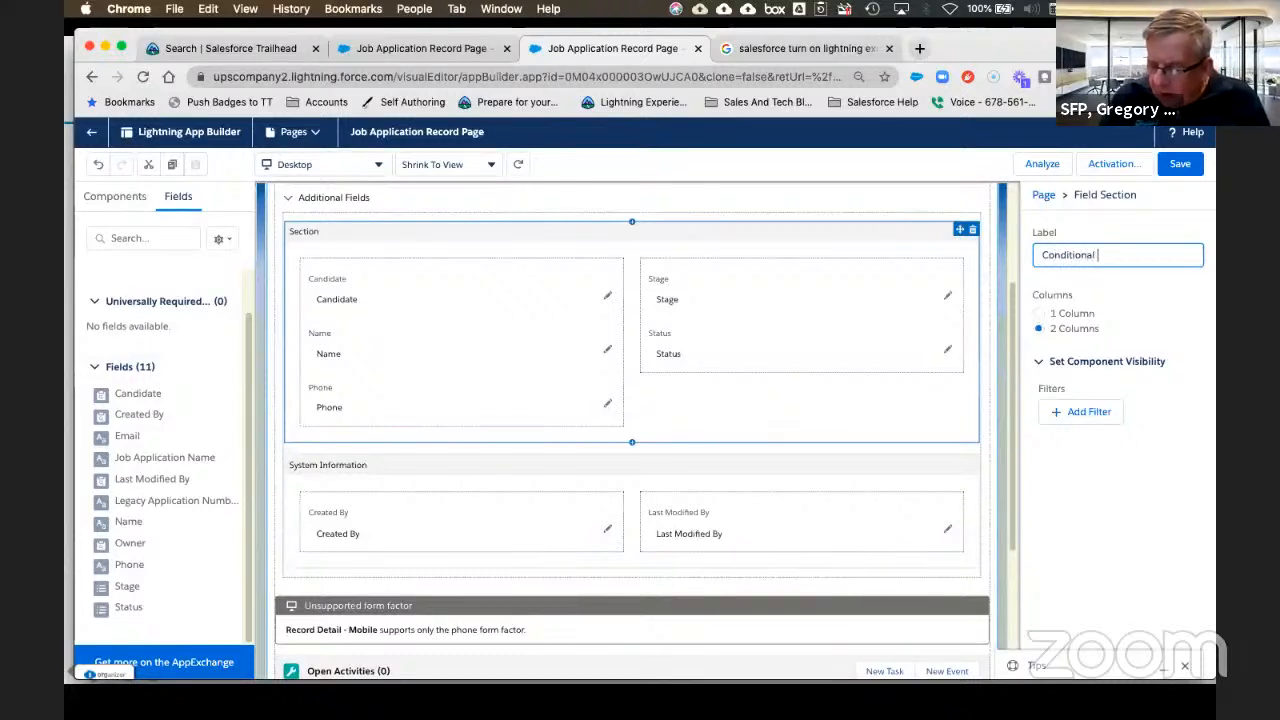
type(" Se")
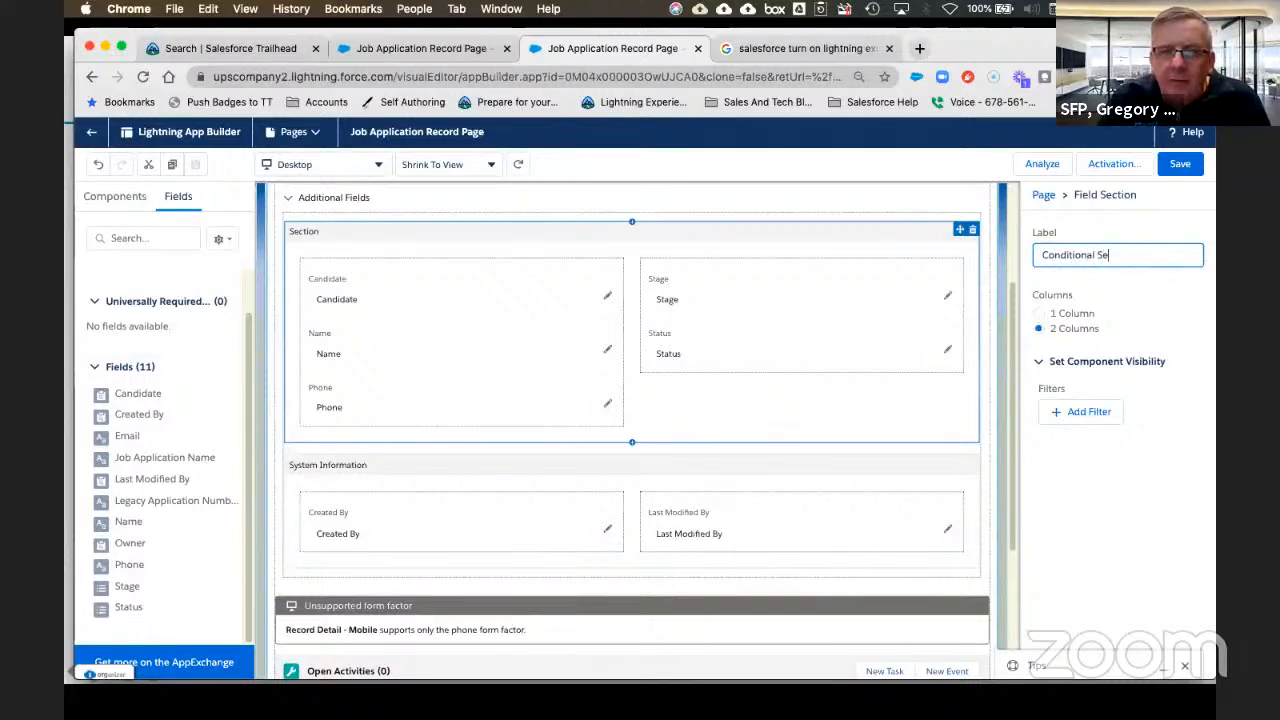
type("ction")
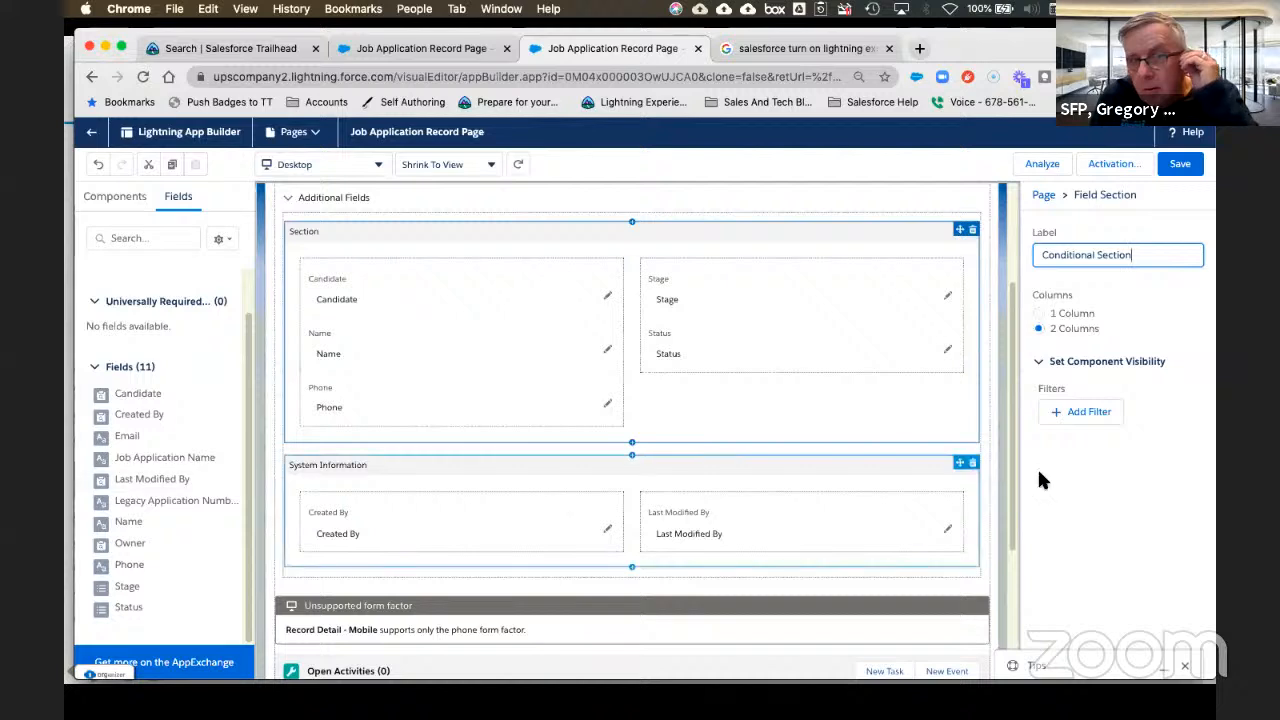
Step: Begin a visibility filter on the section, then cancel the unfinished filter
left_click(1088, 418)
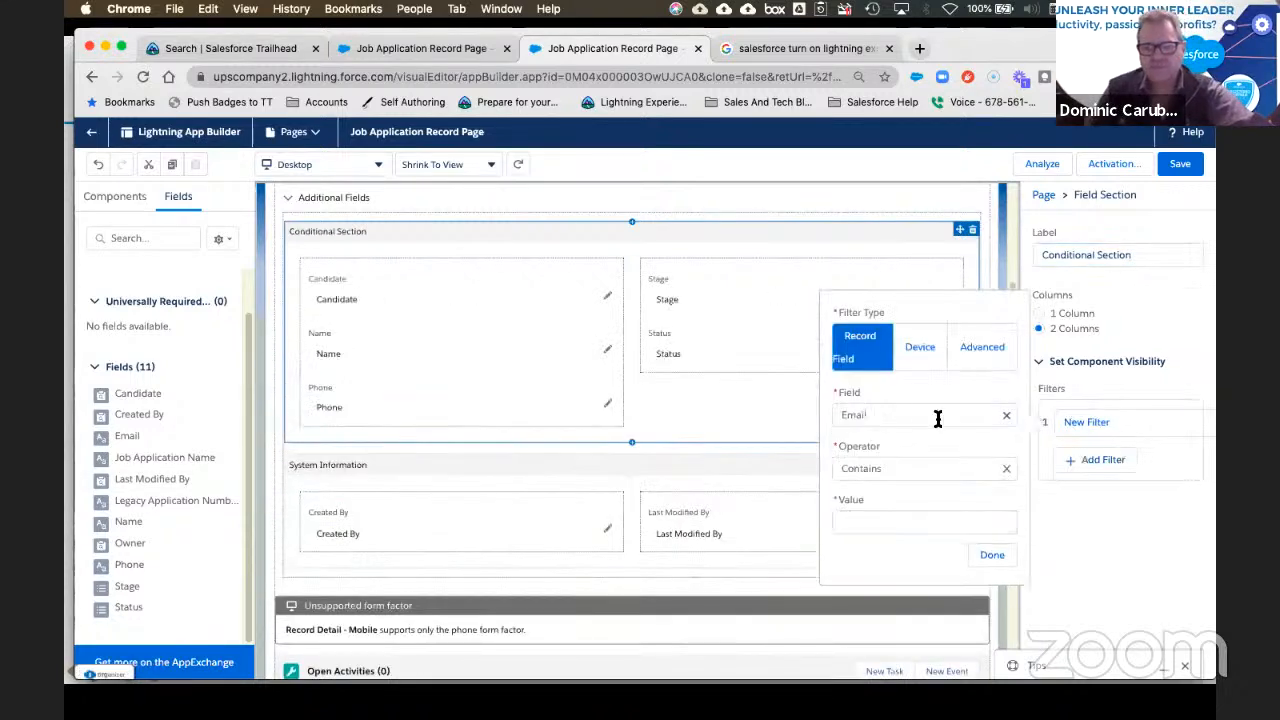
left_click(922, 415)
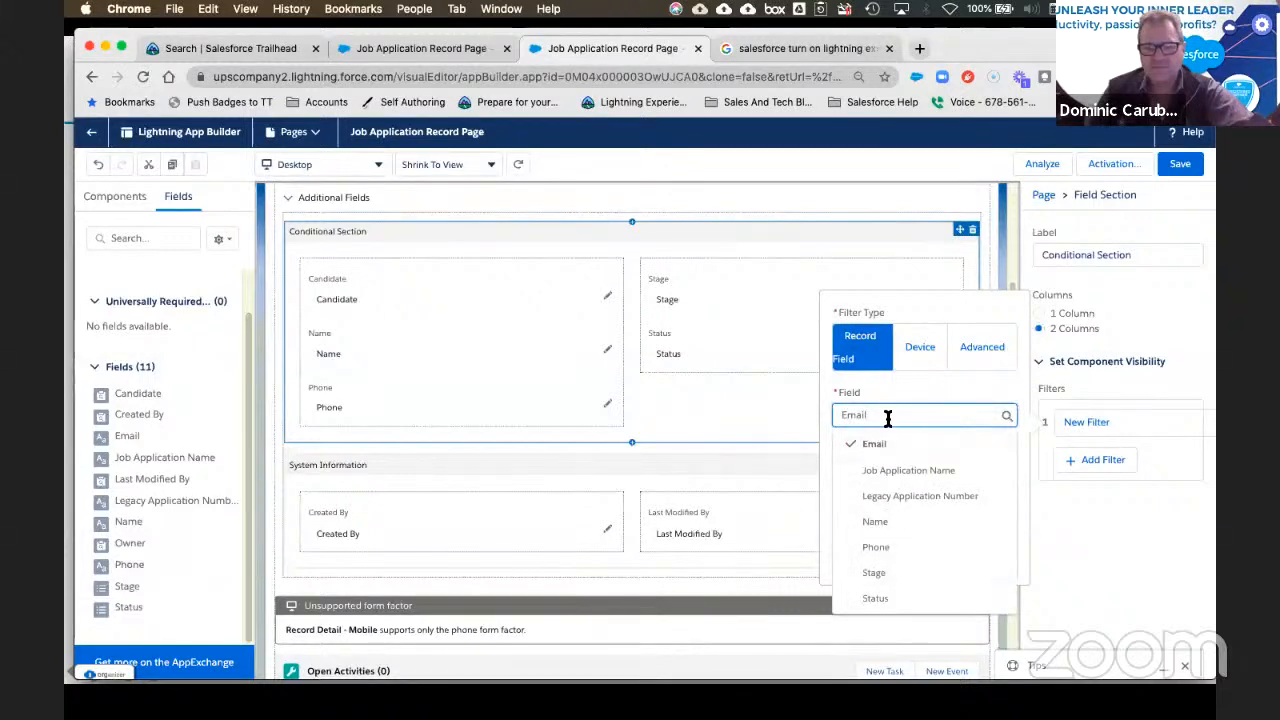
left_click(913, 384)
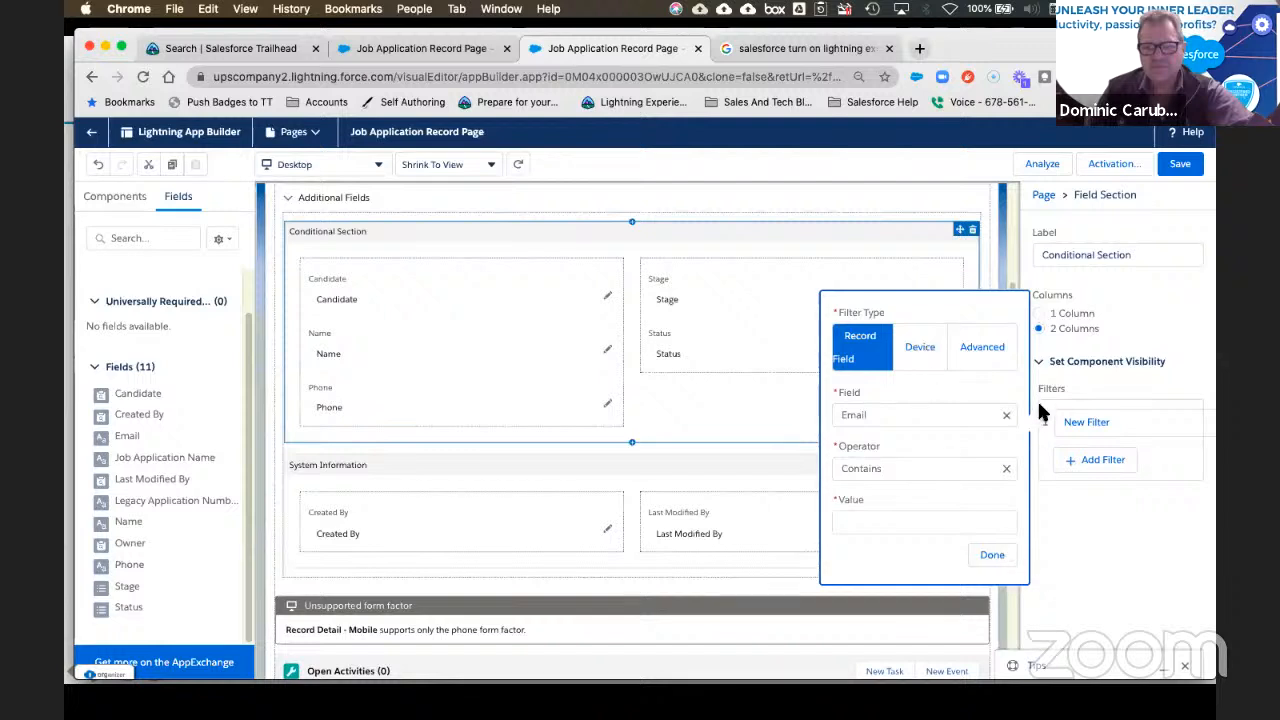
left_click(1135, 388)
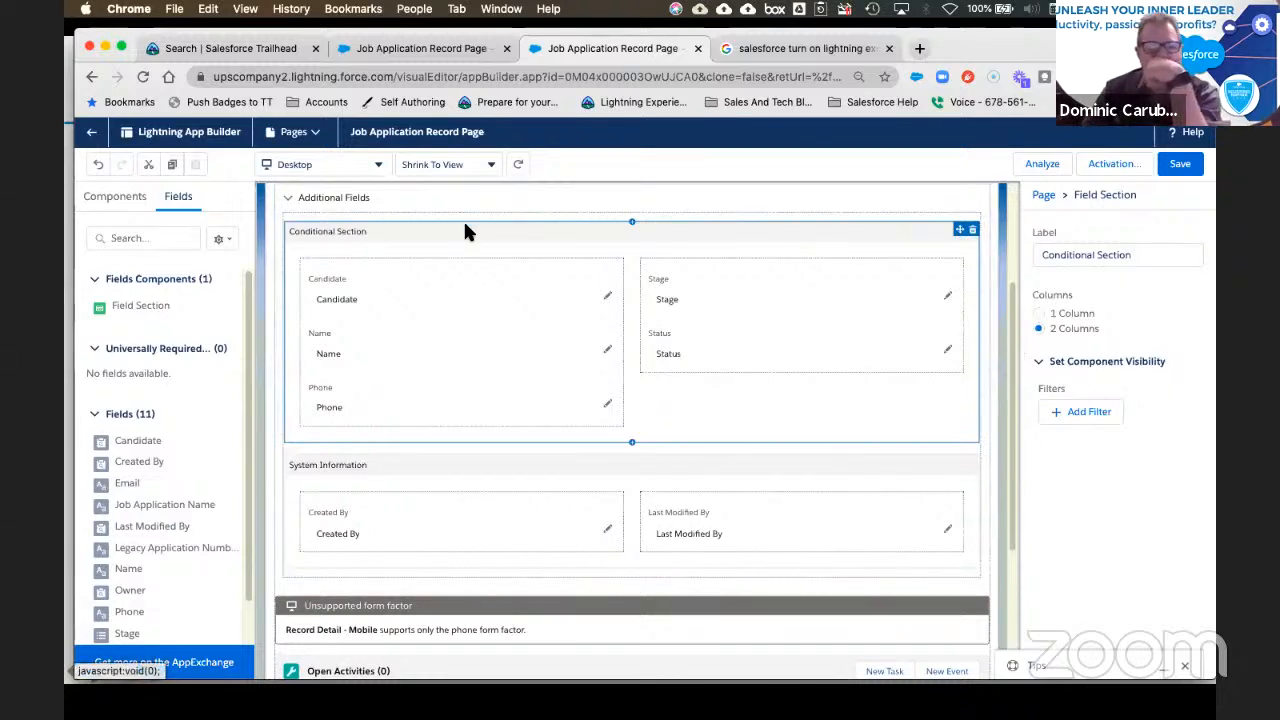
Step: Add an Advanced visibility filter to the Conditional Section and search its field picker for 'user'
left_click(1078, 425)
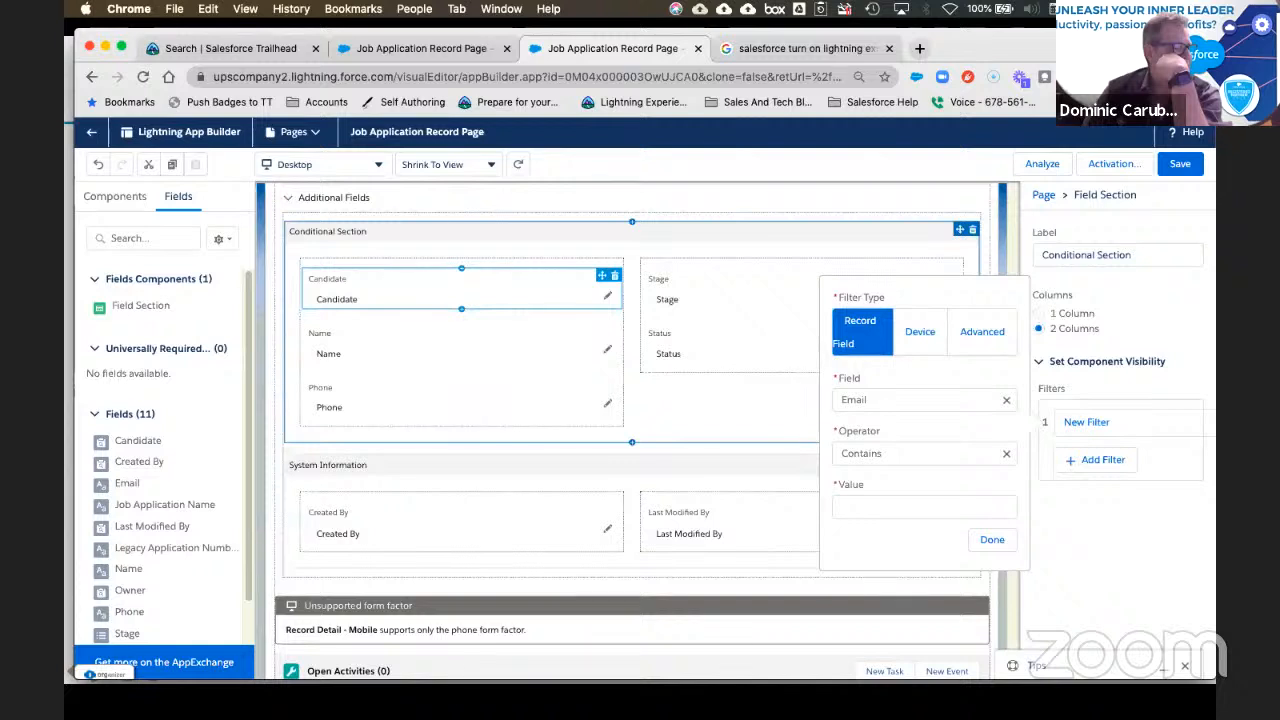
left_click(1008, 404)
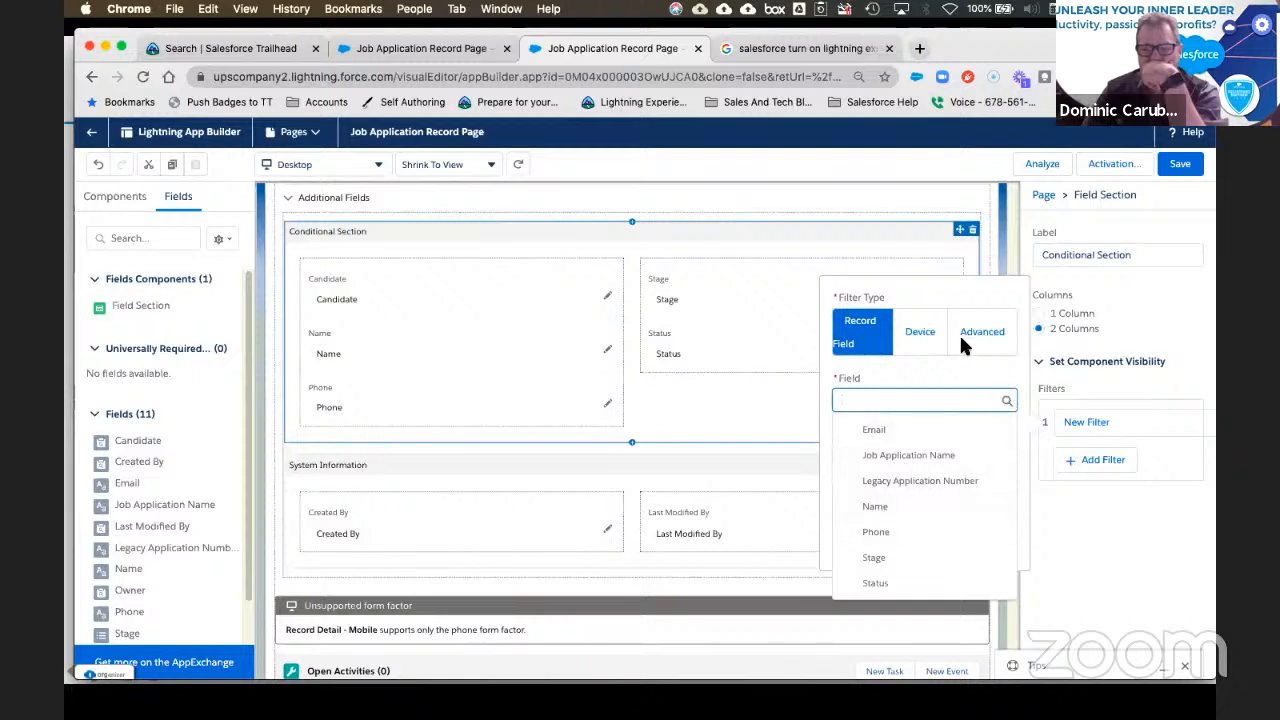
left_click(1000, 334)
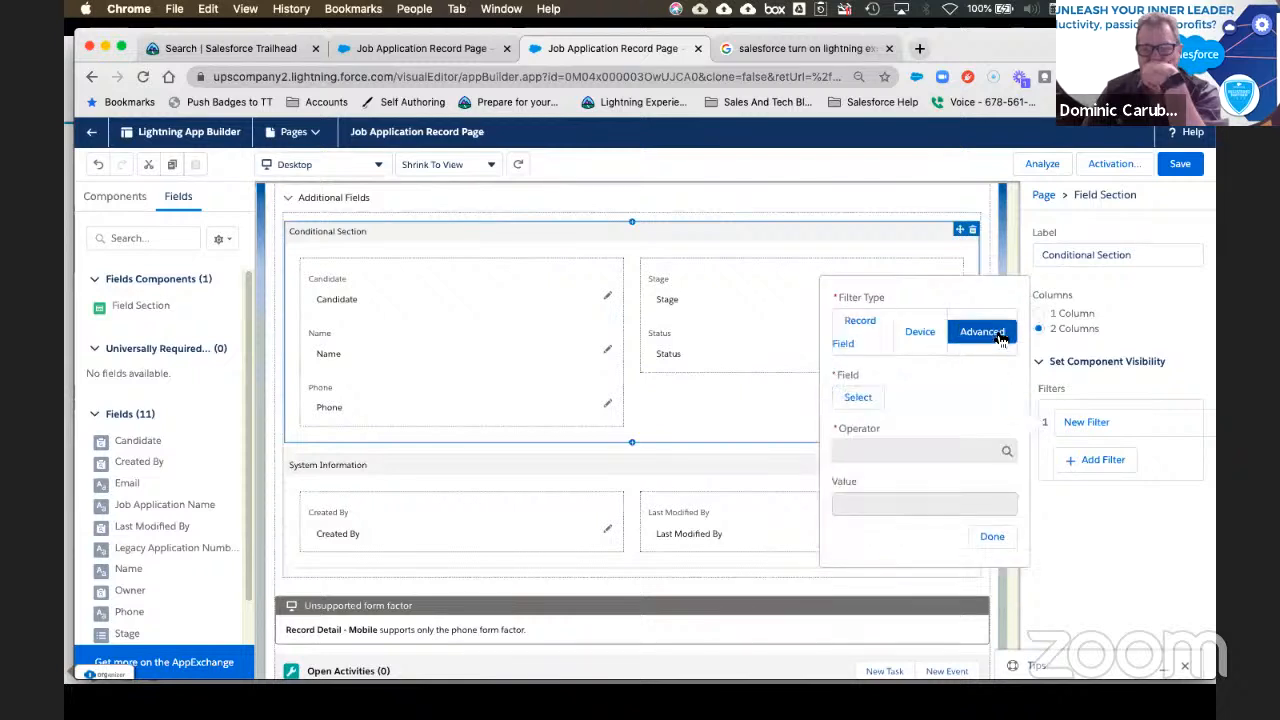
left_click(848, 399)
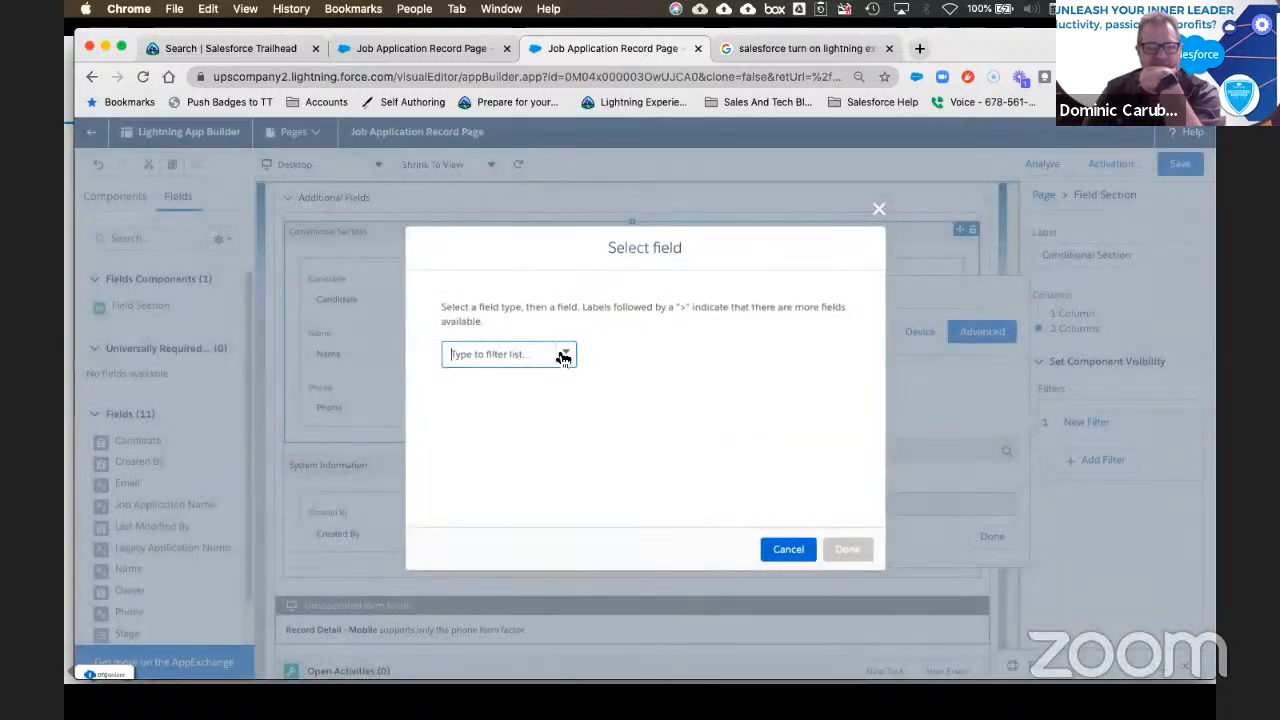
type("use")
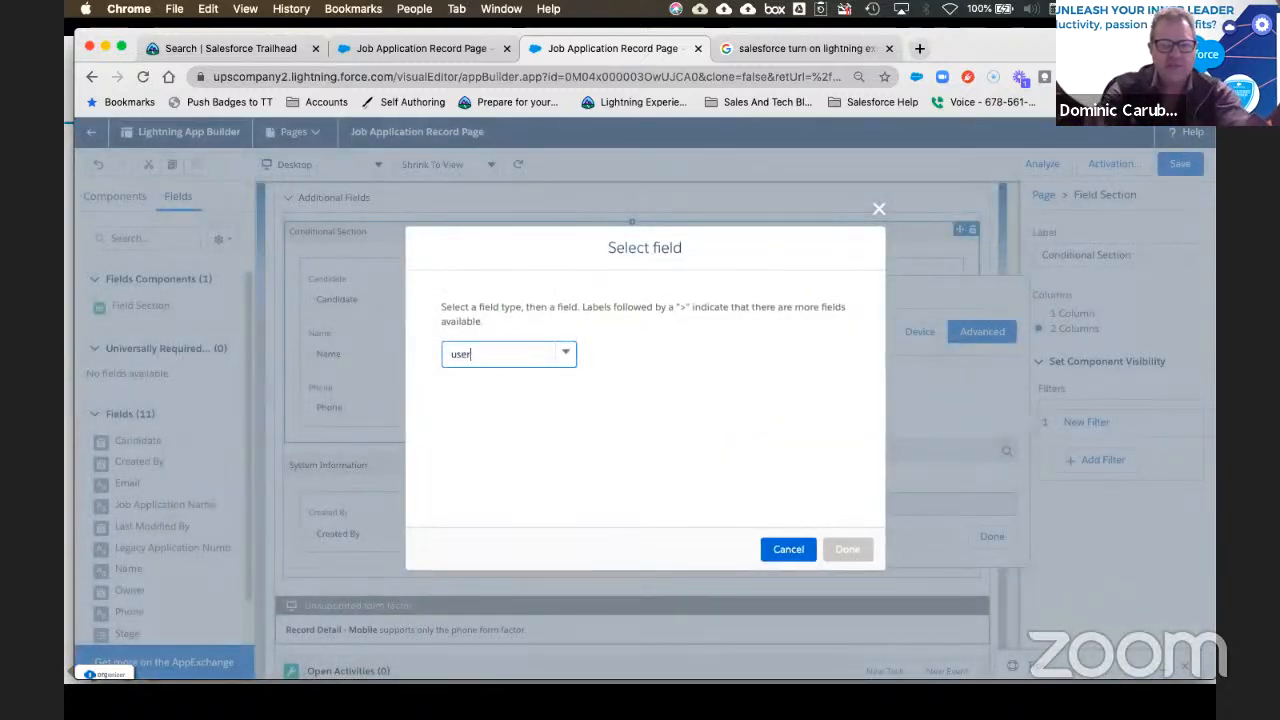
type("r")
Step: Set the filter field to User > Profile > Name
left_click(536, 386)
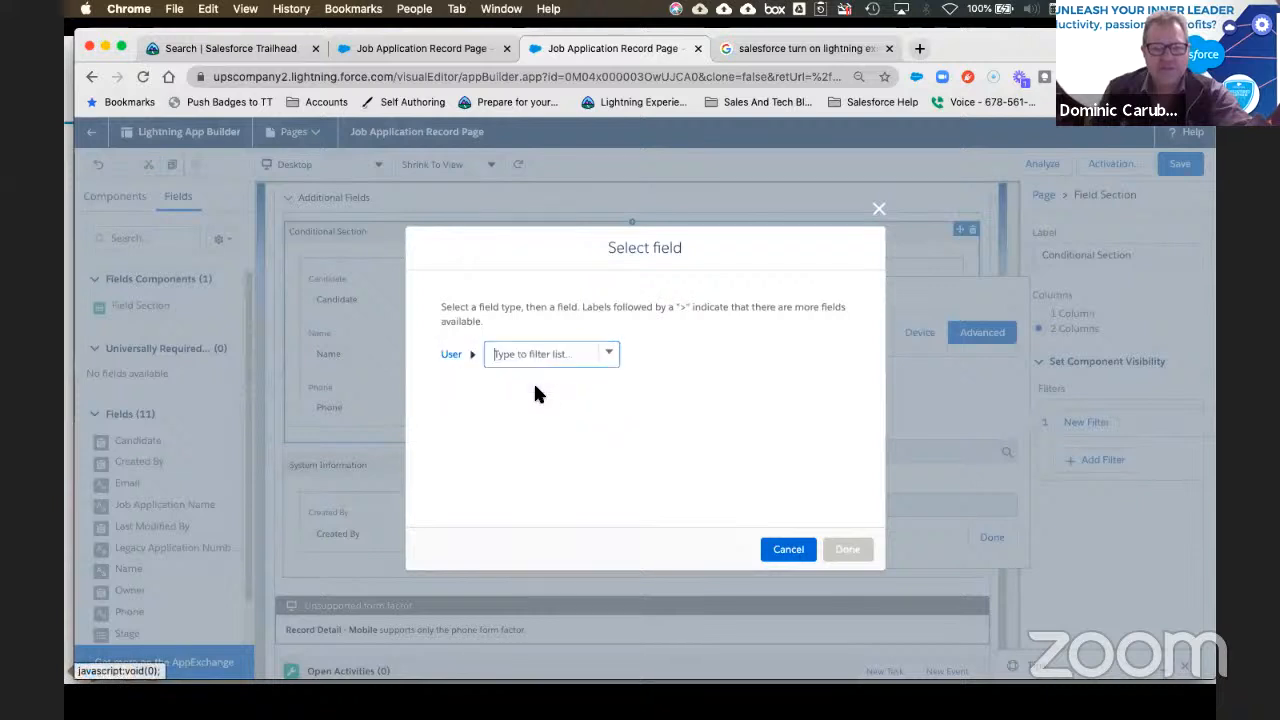
type("profile")
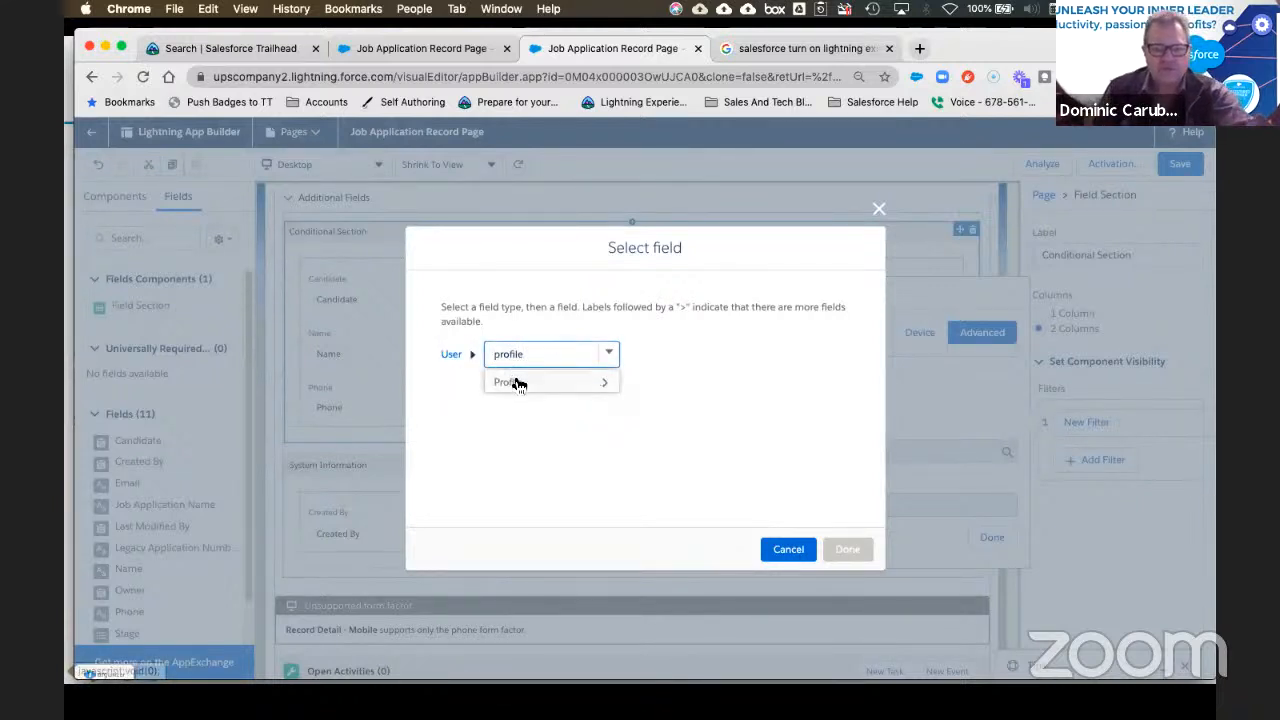
left_click(512, 381)
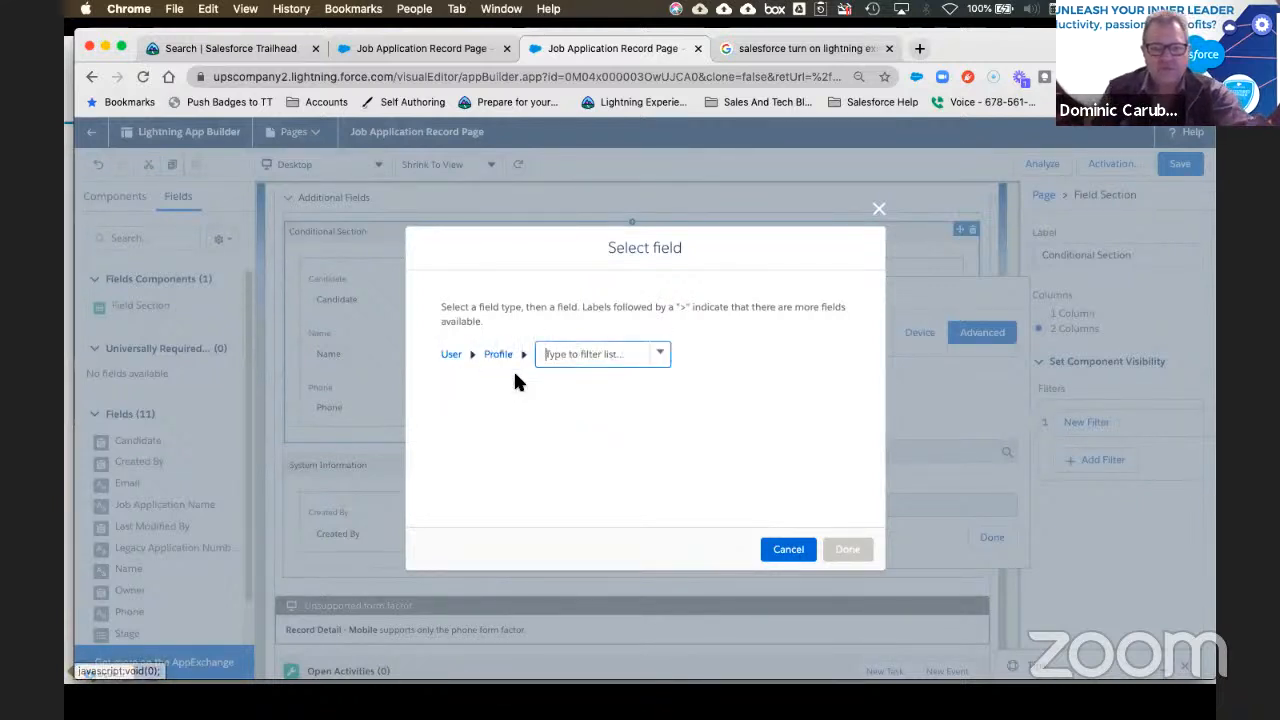
left_click(584, 355)
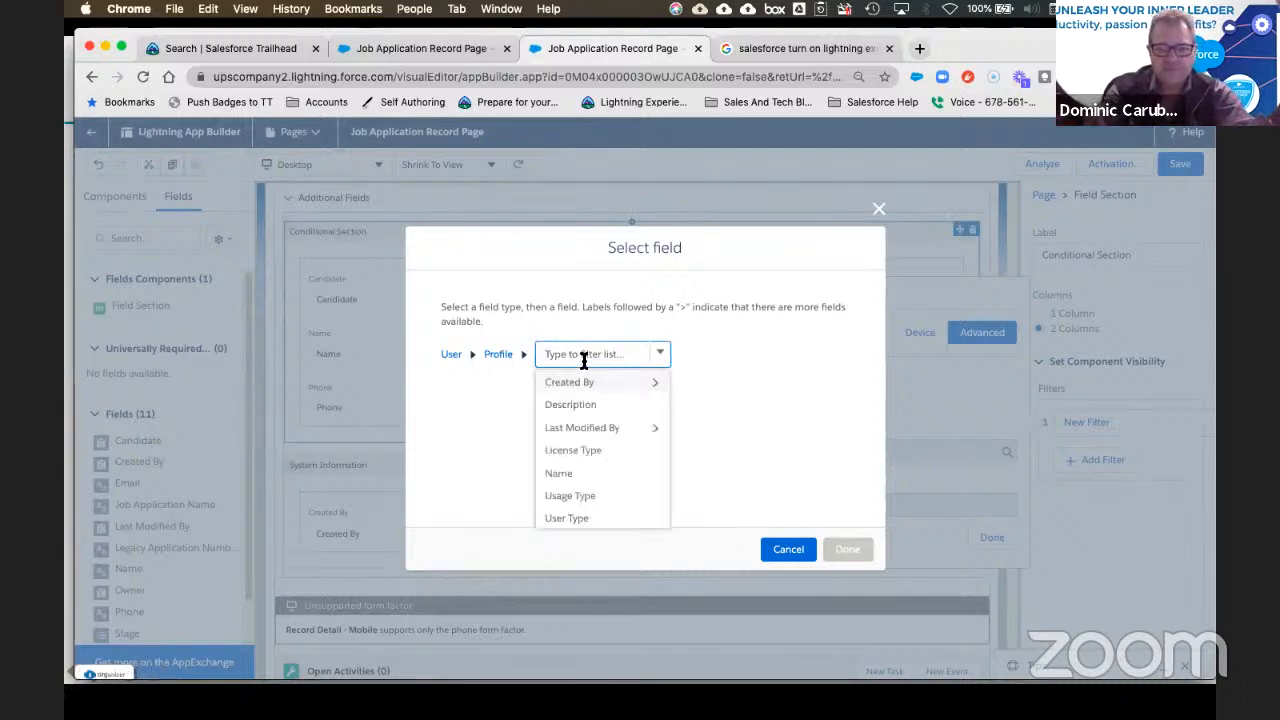
left_click(565, 474)
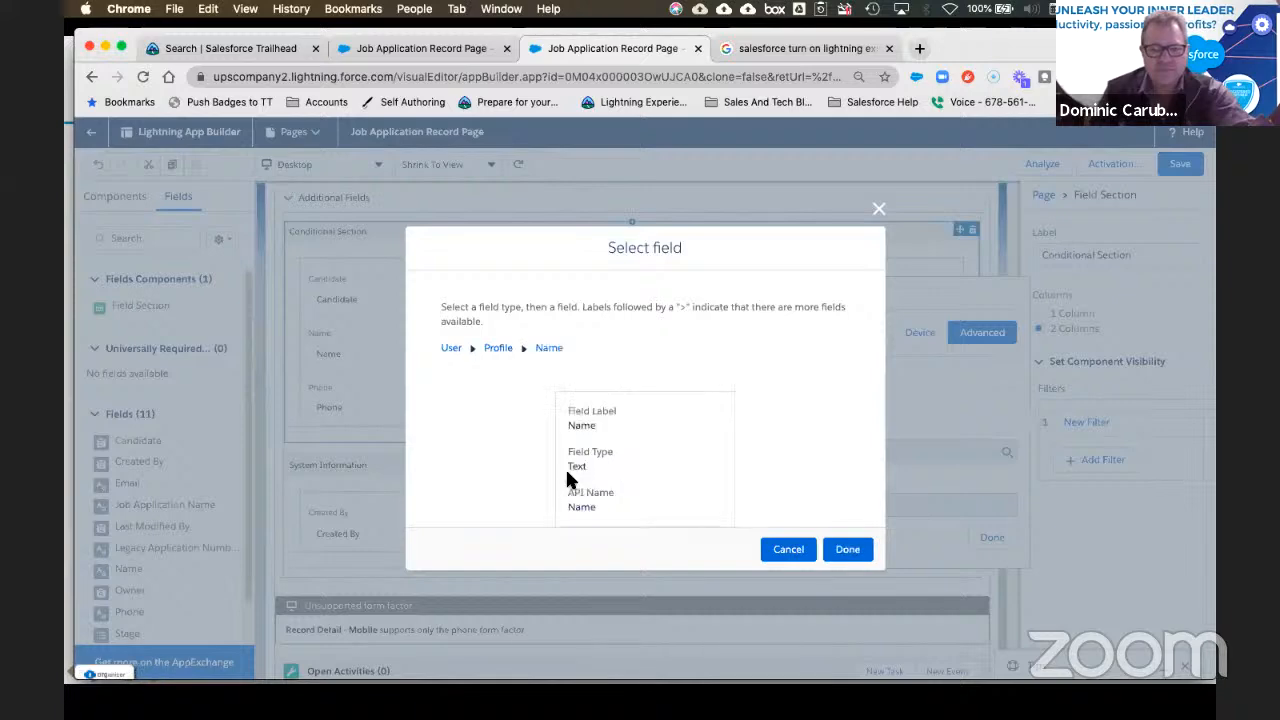
left_click(847, 549)
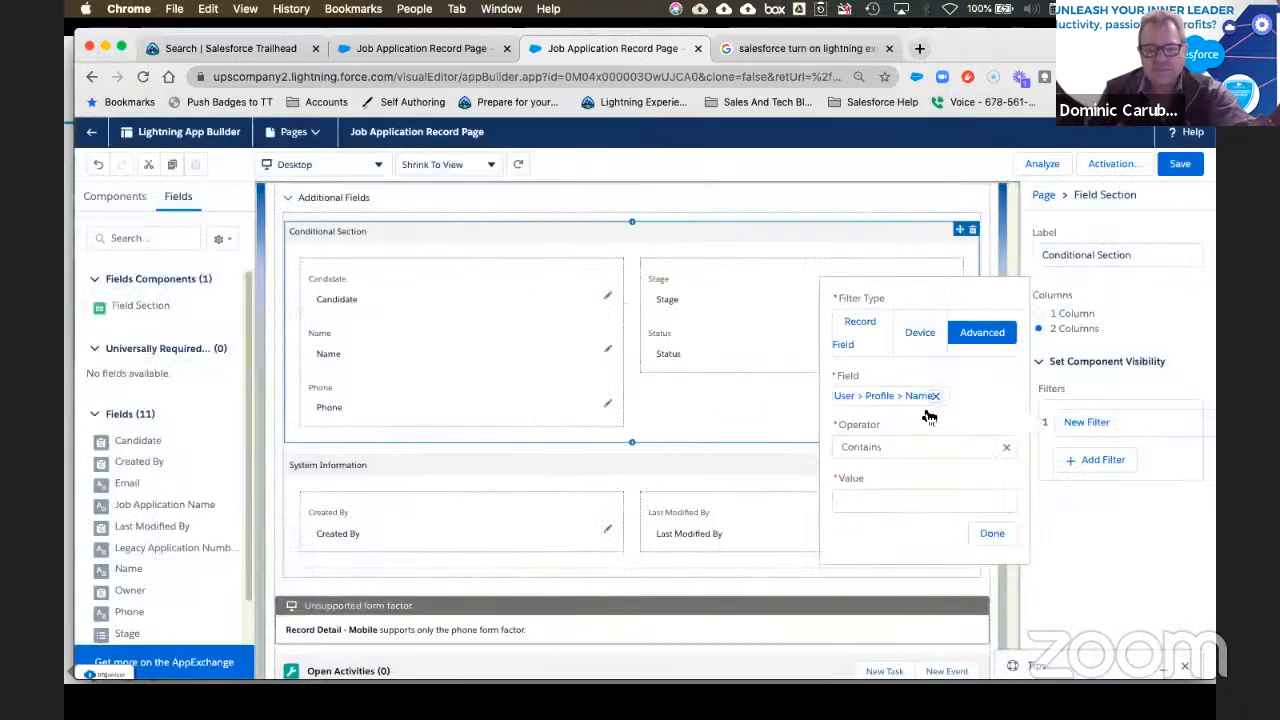
Step: Use operator Contains with value 'Admin', then save the record page
left_click(884, 447)
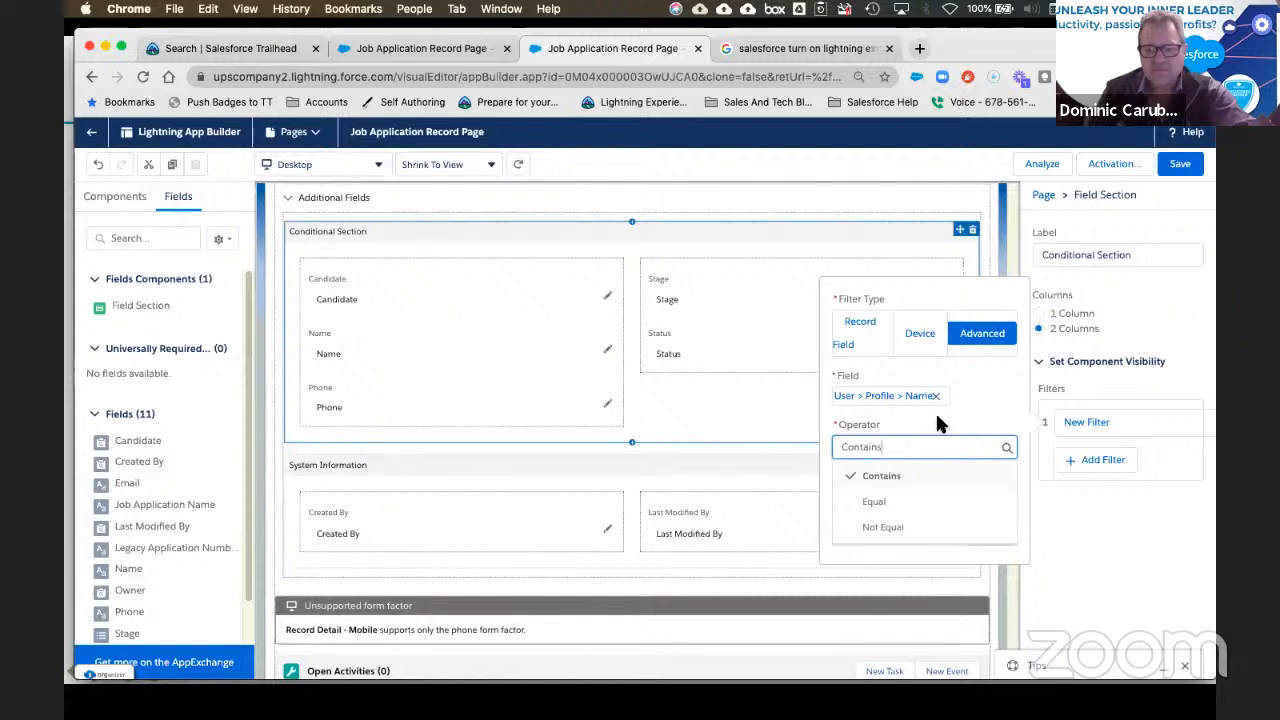
left_click(930, 475)
left_click(868, 501)
type("Ad")
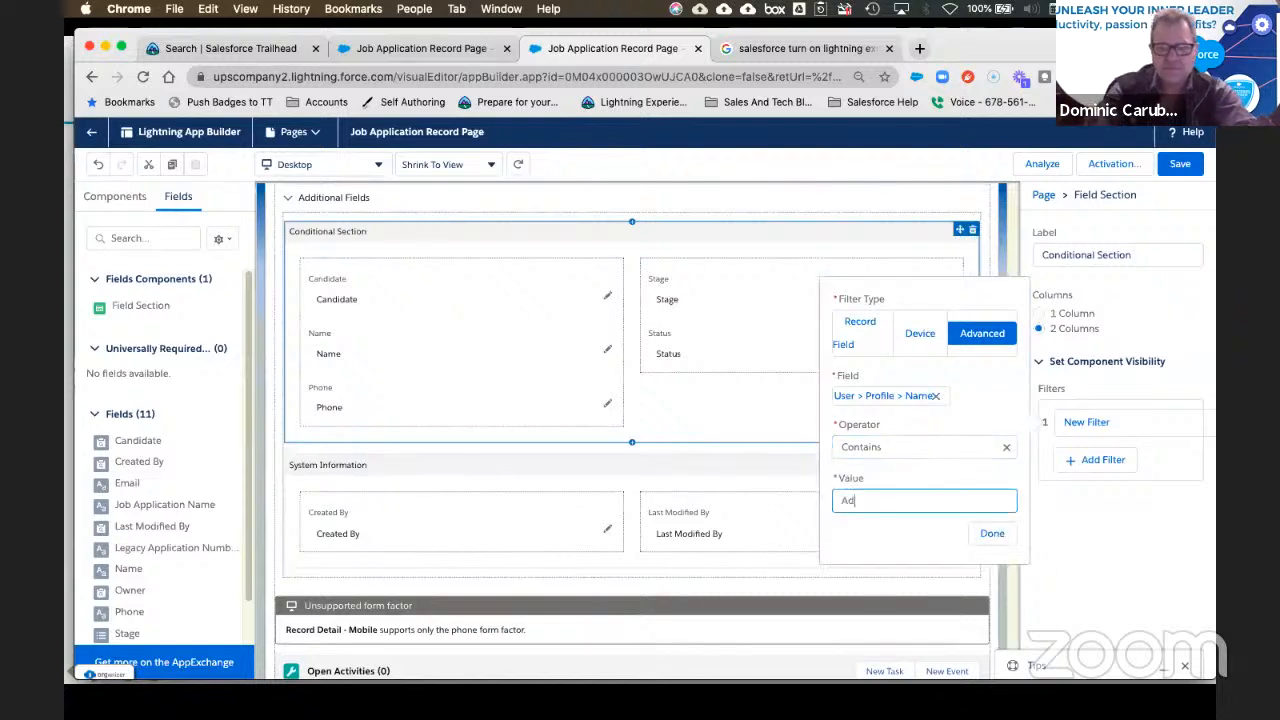
type("min")
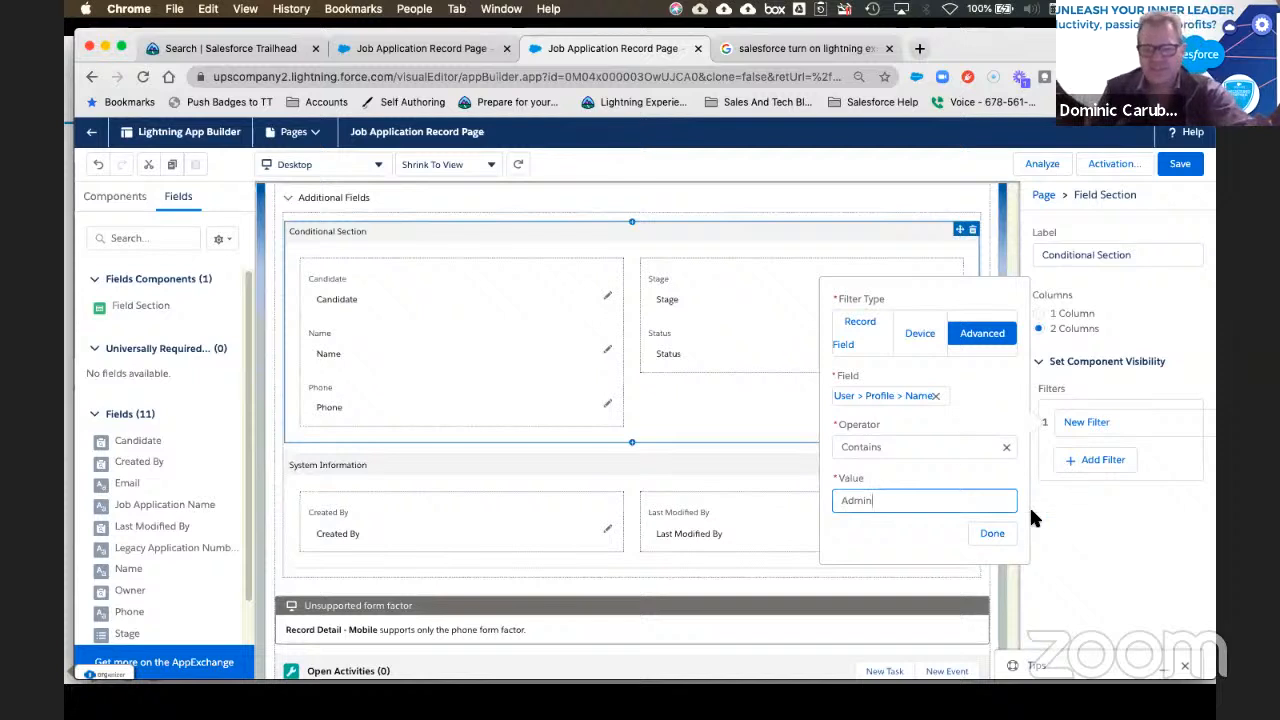
left_click(992, 536)
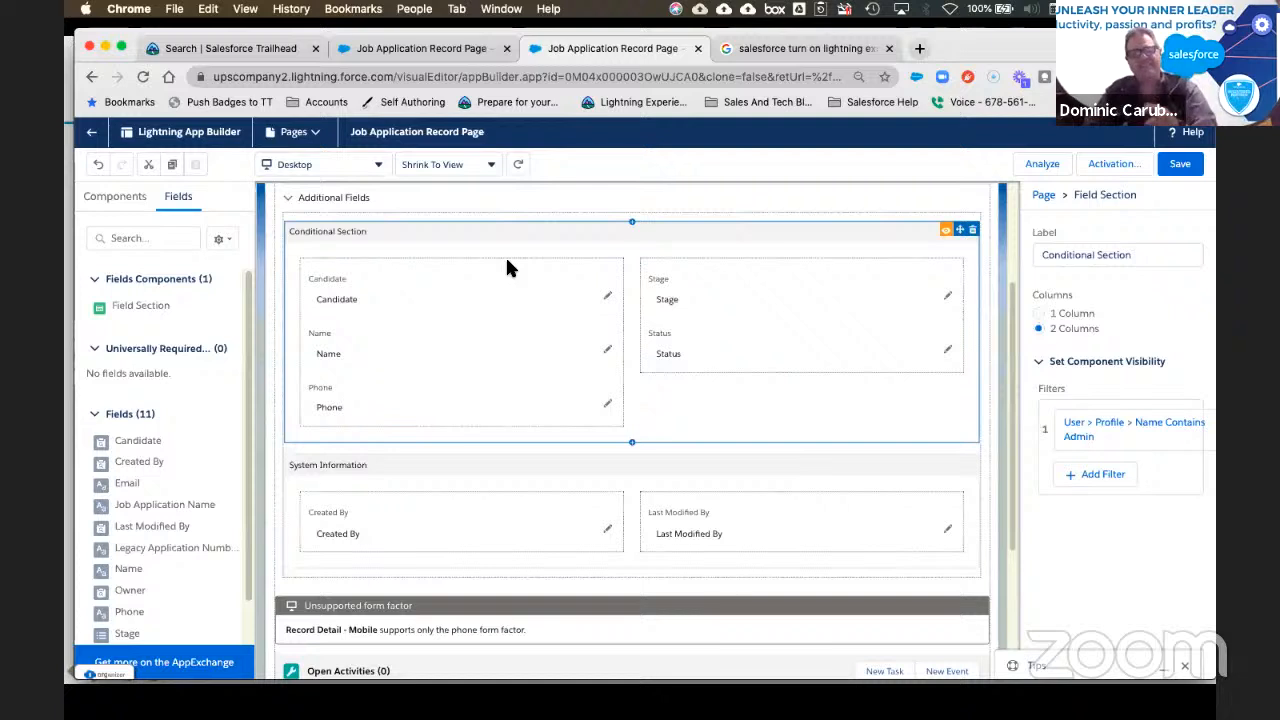
scroll(375, 254, "up", 1)
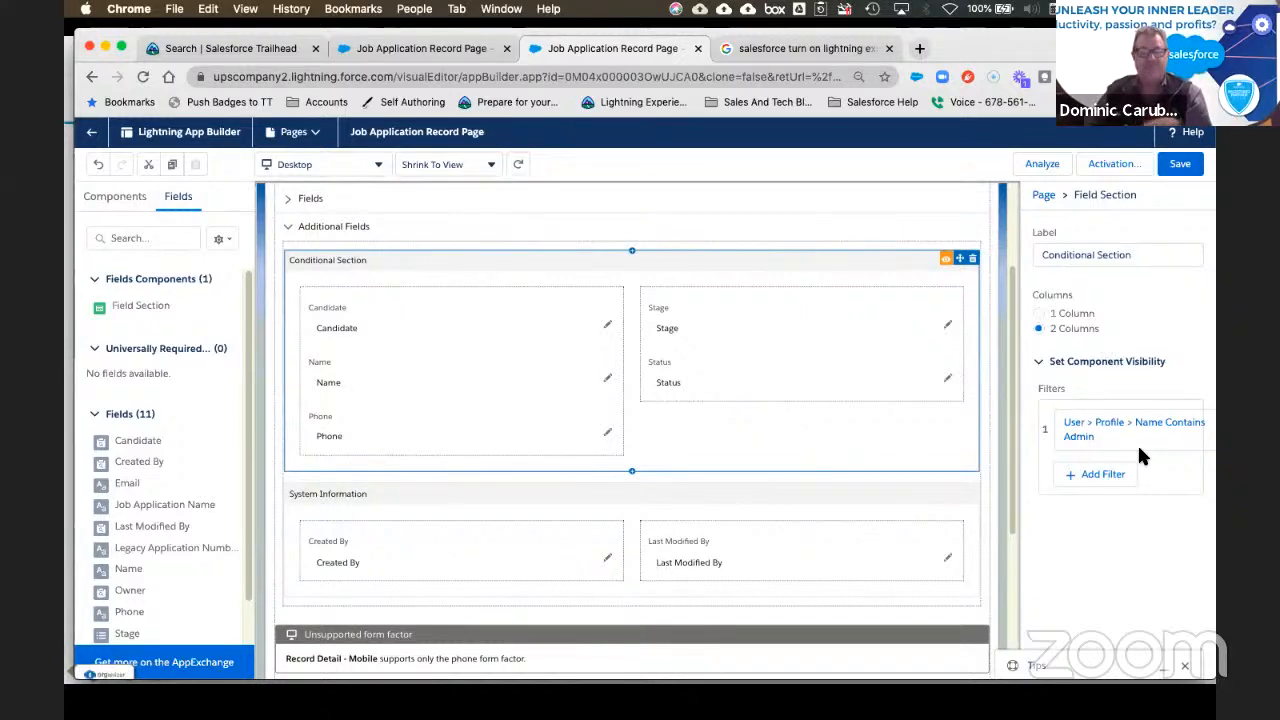
left_click(1181, 164)
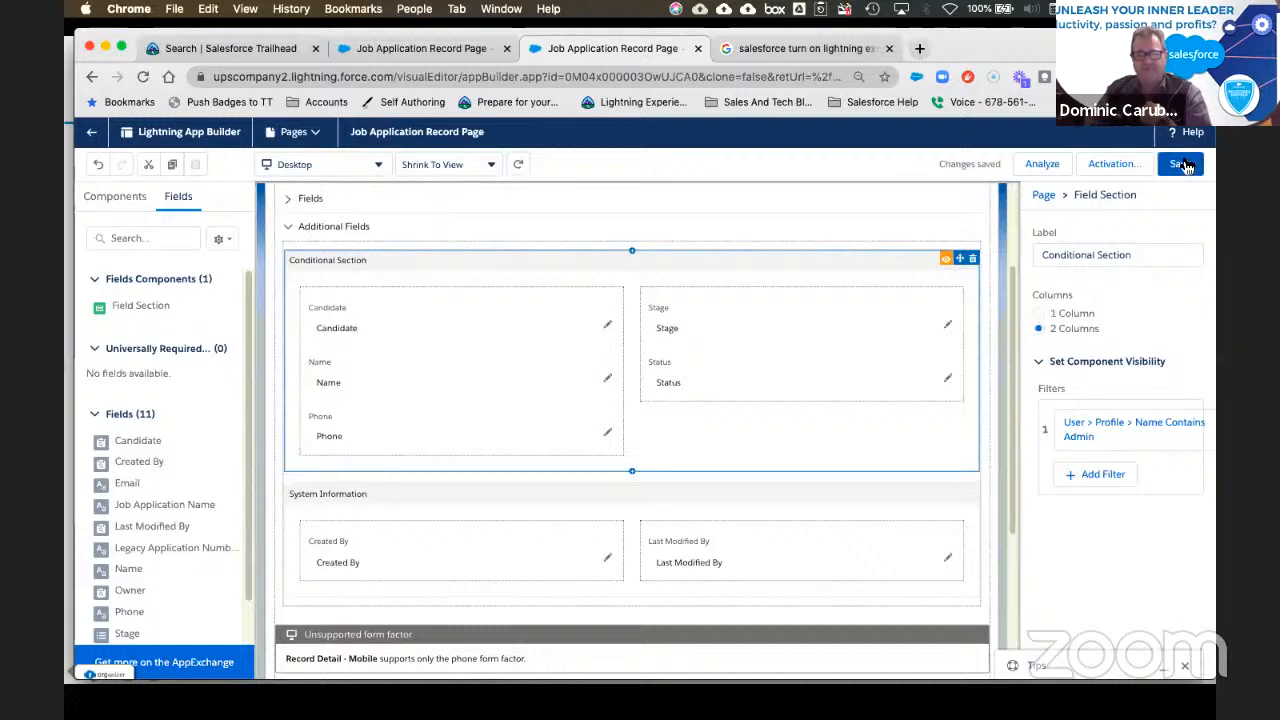
Step: Recheck the Admin filter's operator, keep it as Contains, and save the page again
left_click(1162, 436)
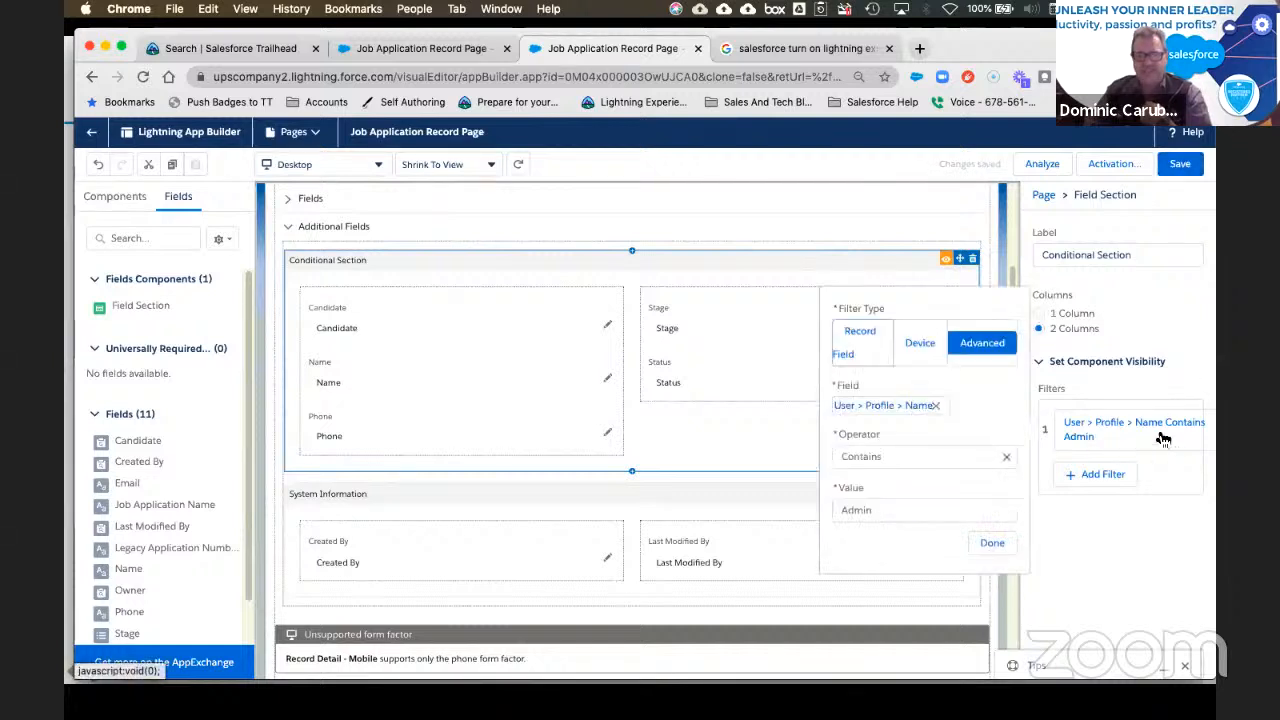
left_click(960, 458)
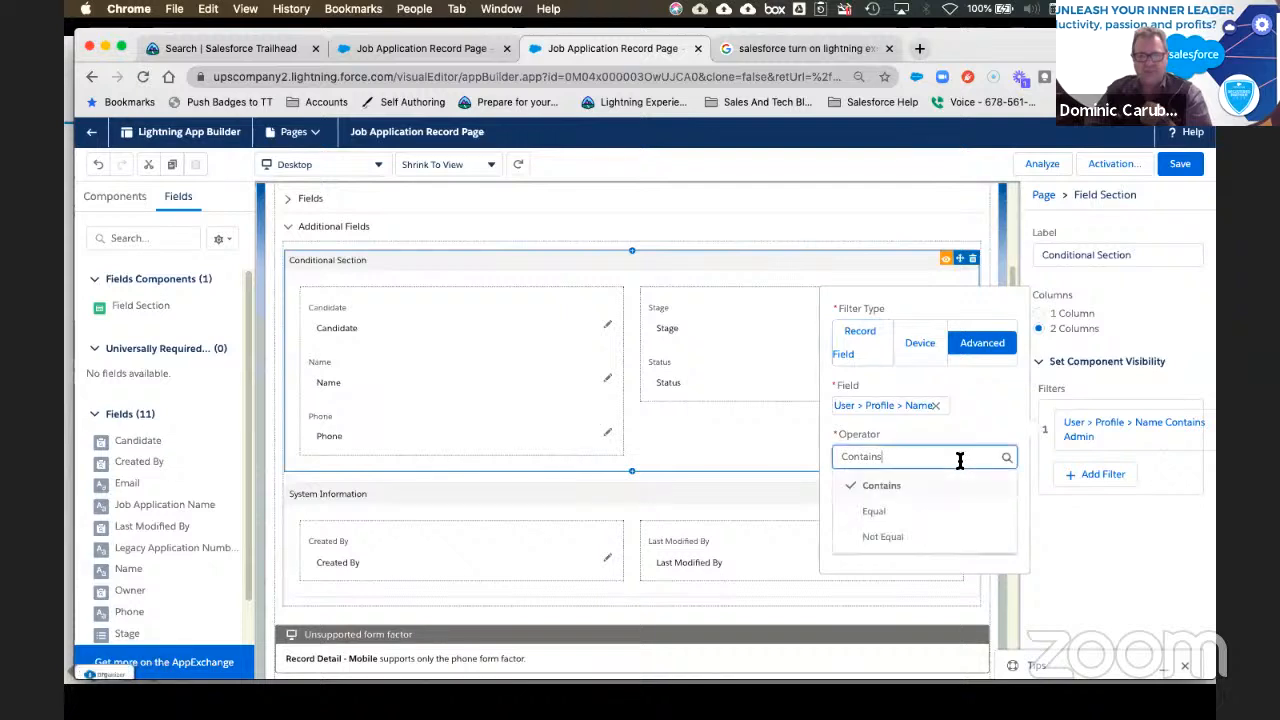
left_click(886, 536)
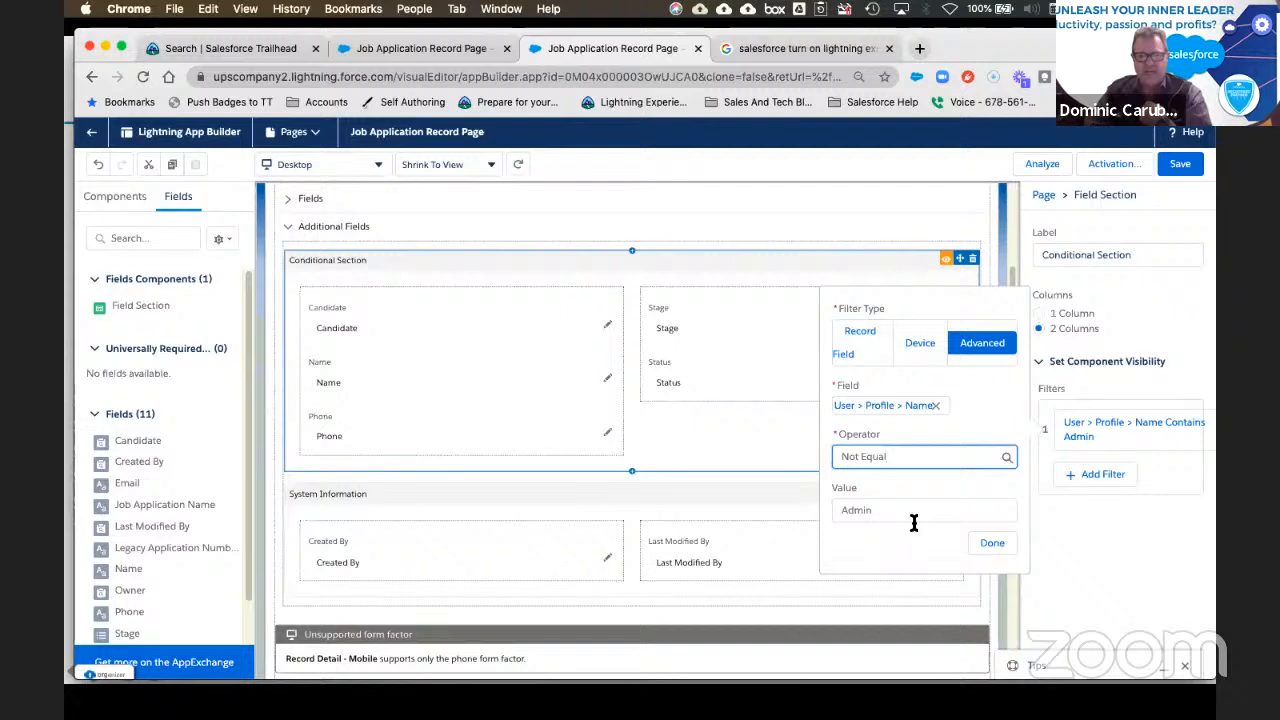
left_click(922, 458)
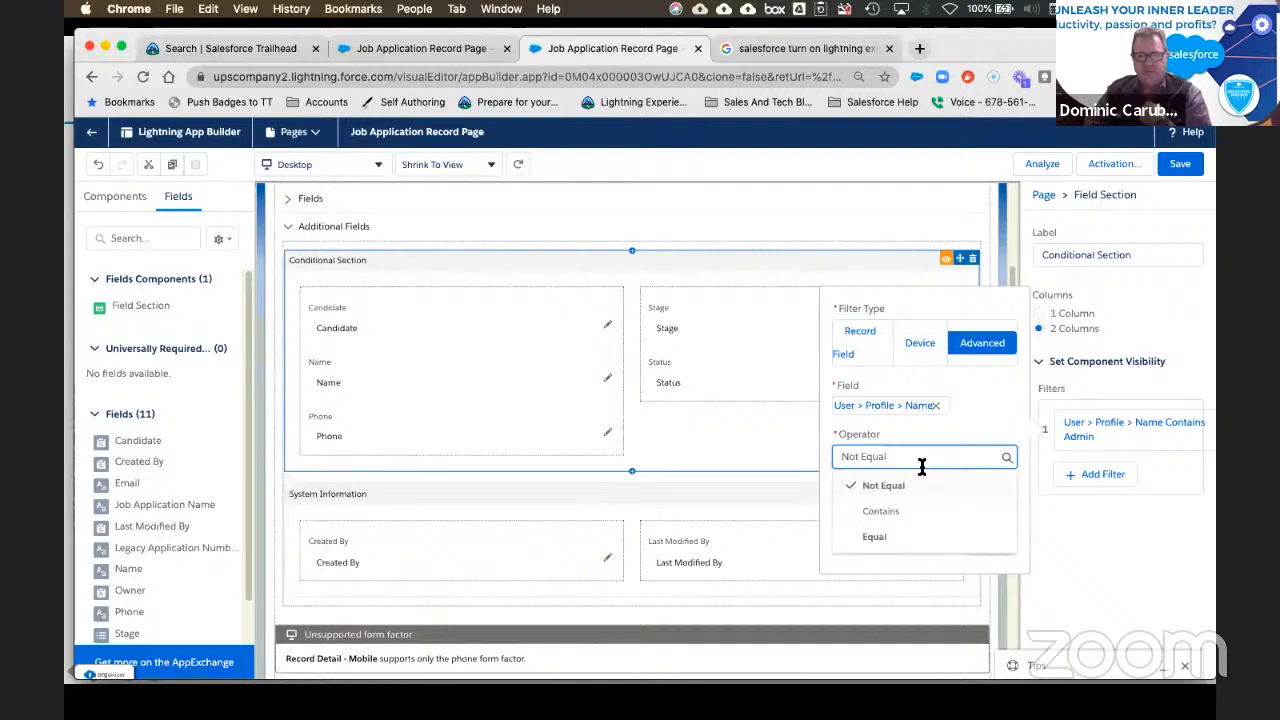
left_click(884, 510)
left_click(993, 546)
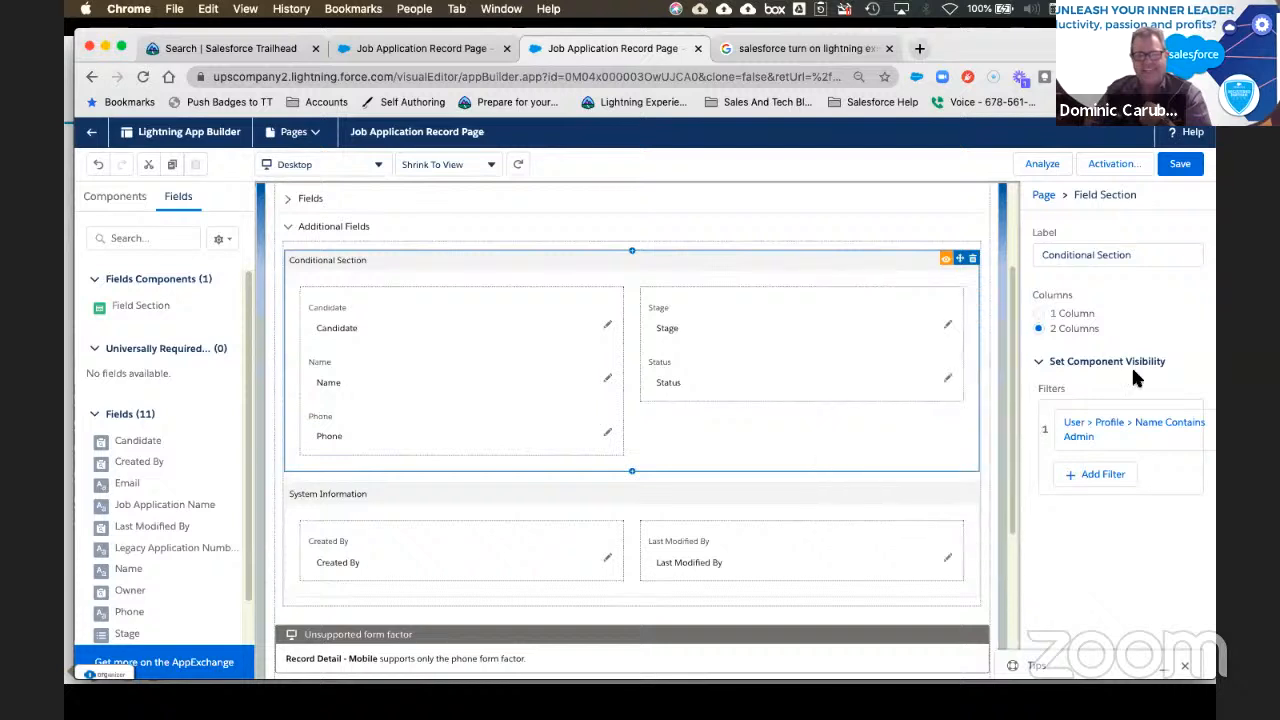
left_click(1180, 164)
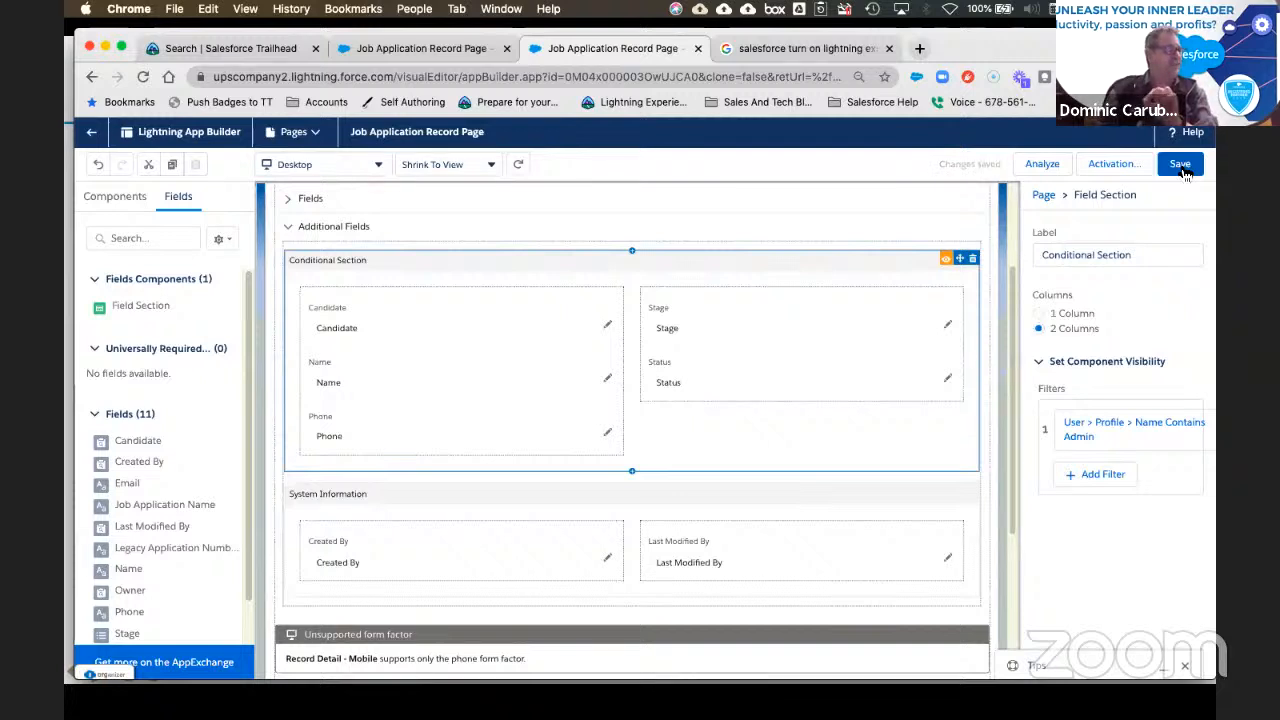
Step: Assign the Job Application Record Page as the org default for desktop and phone
left_click(1096, 162)
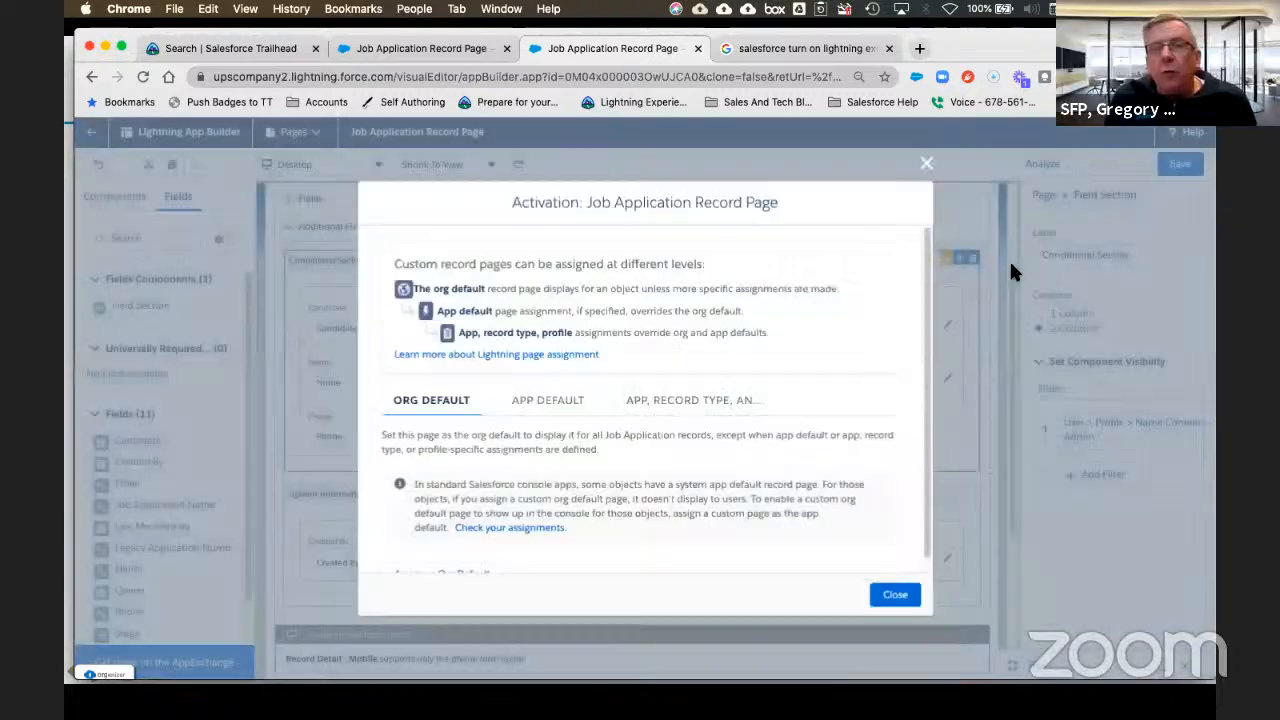
left_click(463, 561)
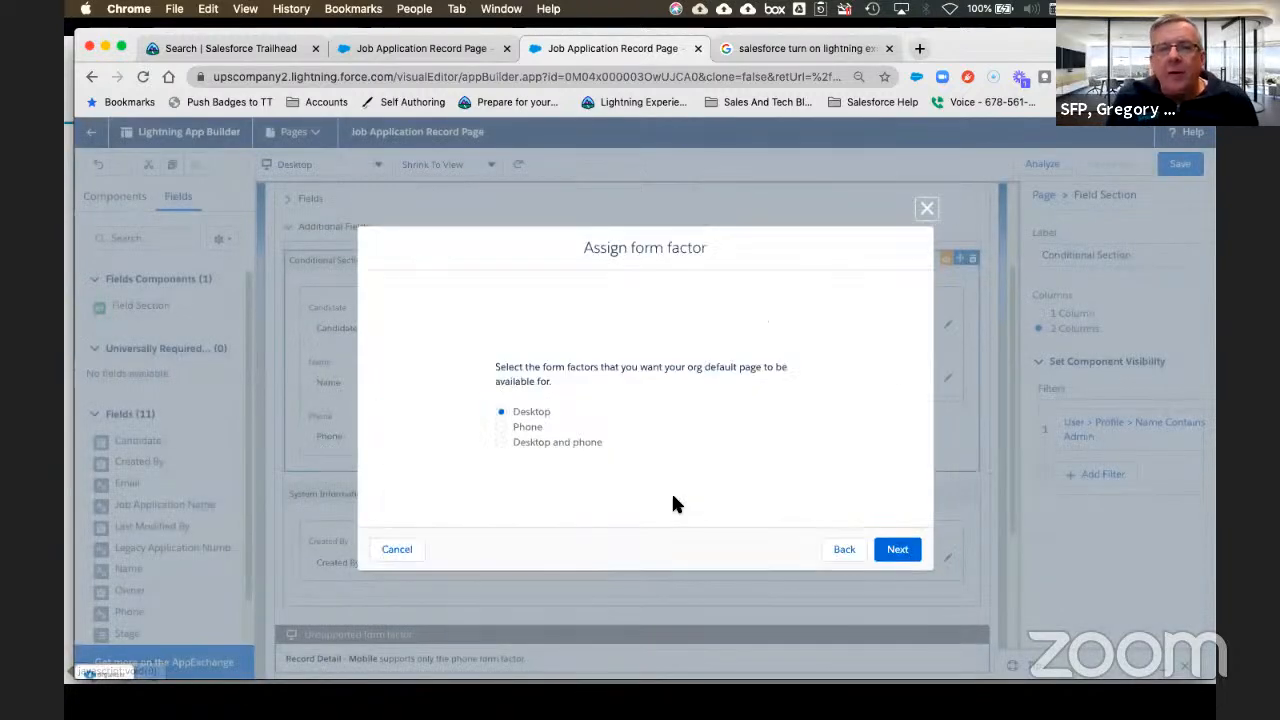
left_click(895, 549)
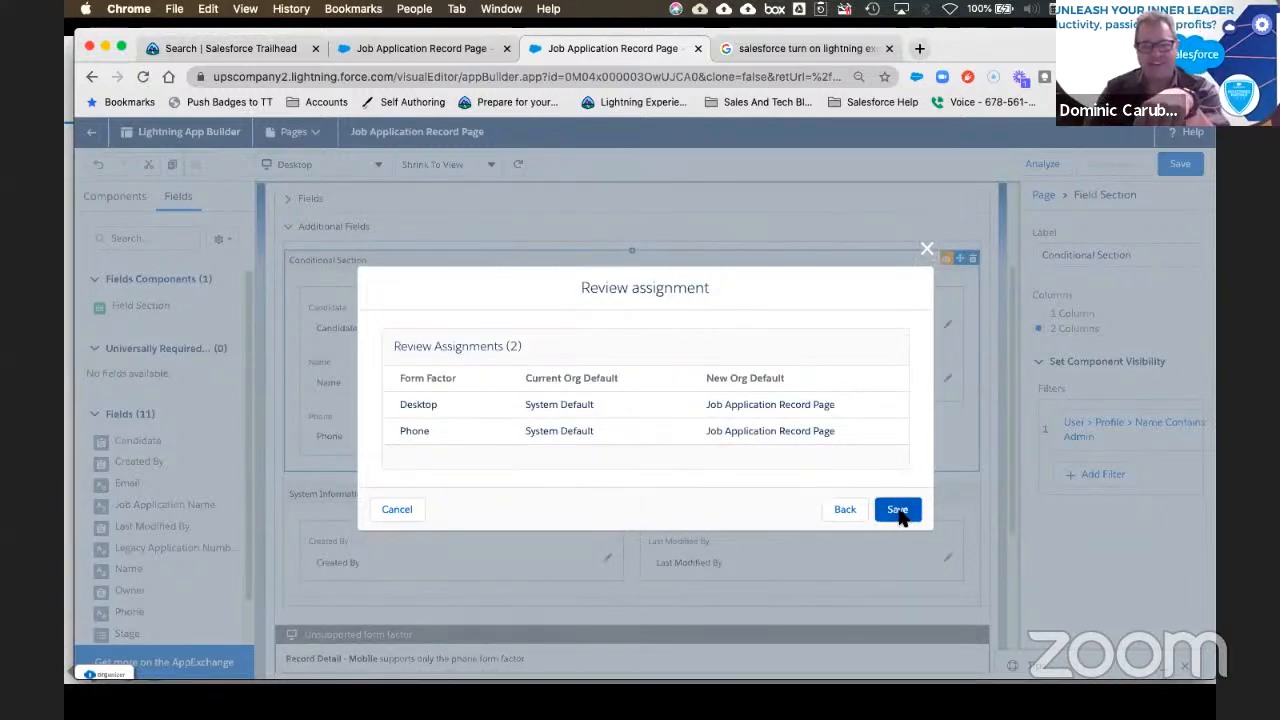
left_click(898, 510)
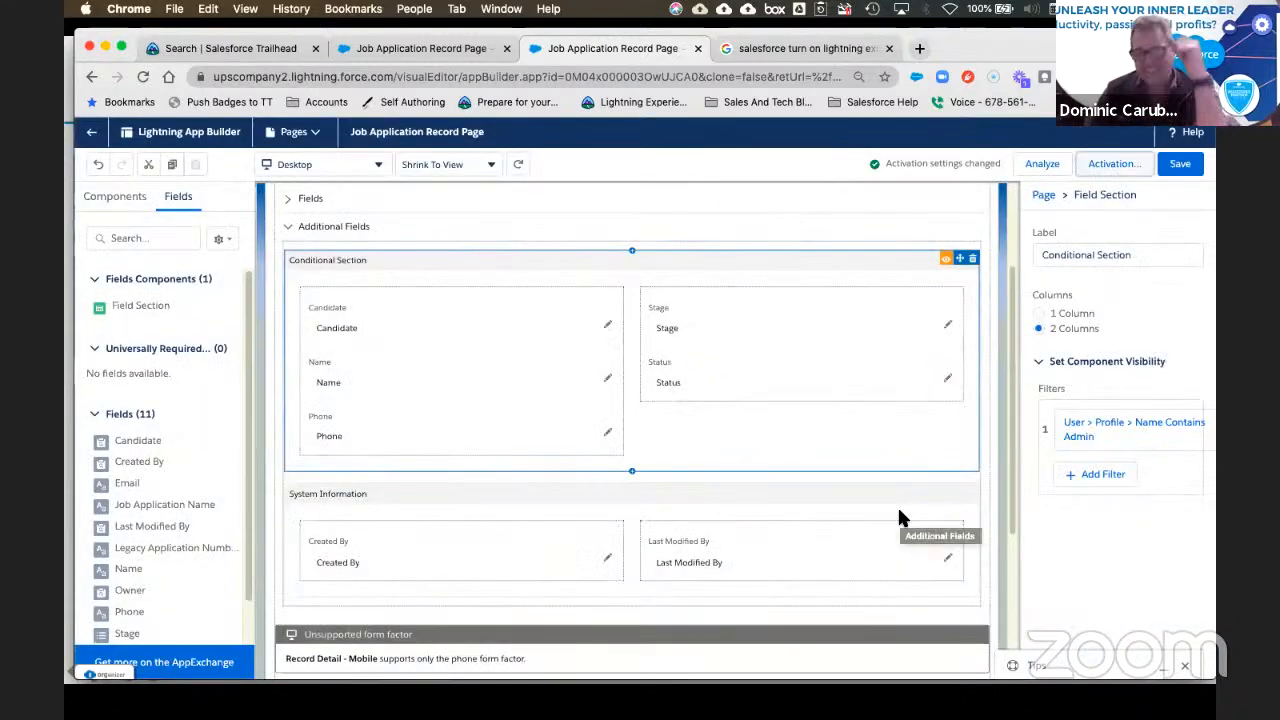
Step: Save the page and expand its Fields section
left_click(1181, 172)
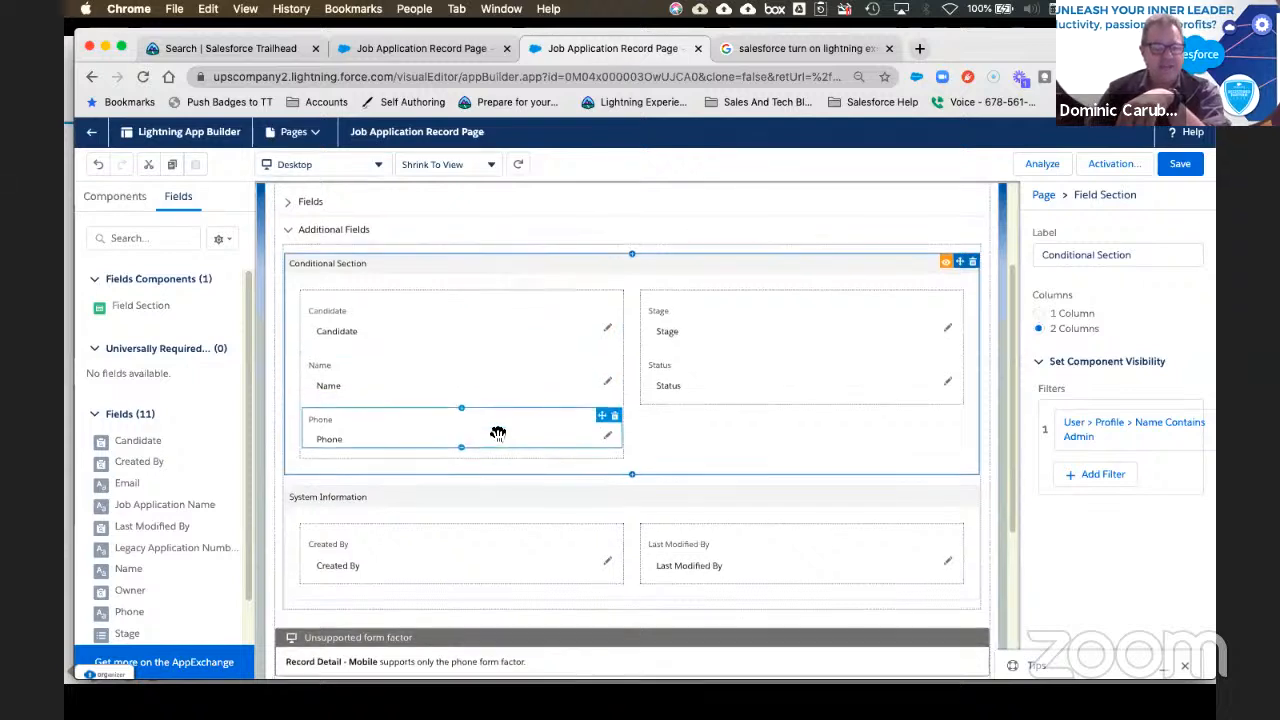
scroll(348, 263, "up", 1)
left_click(288, 236)
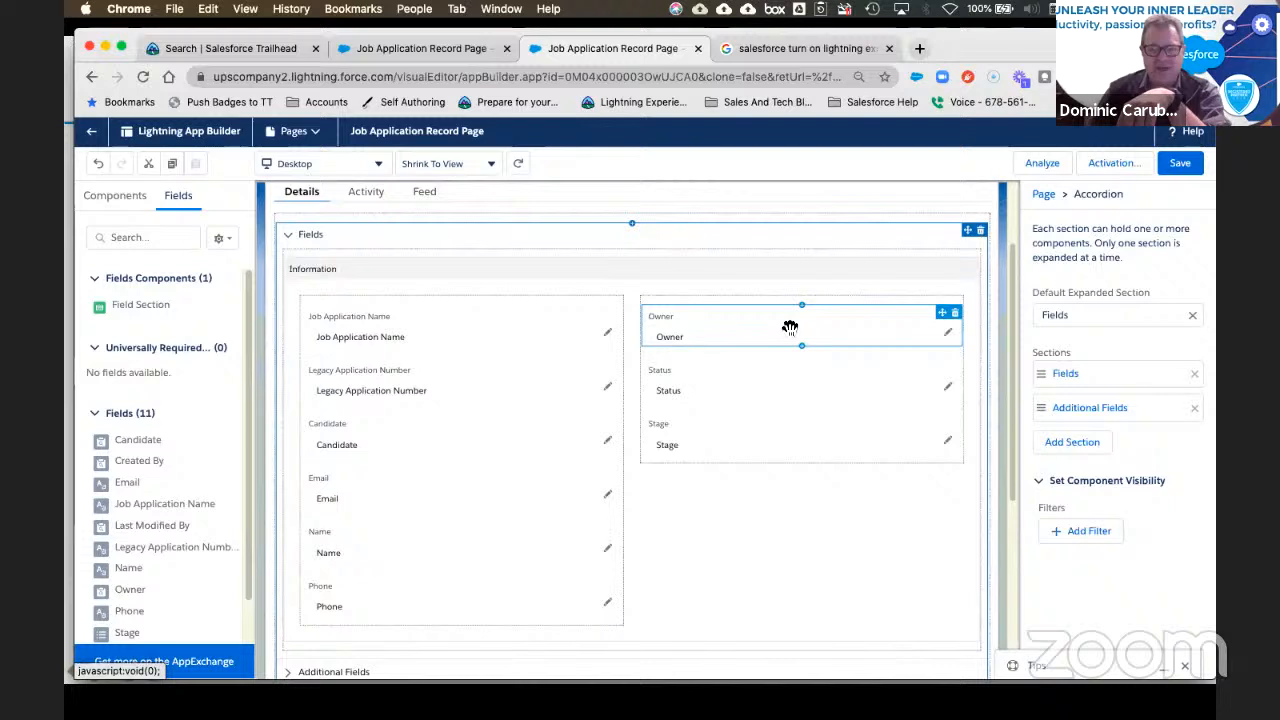
Step: Go from the page builder to Setup Home and open the All Users list under Administration > Users
left_click(90, 133)
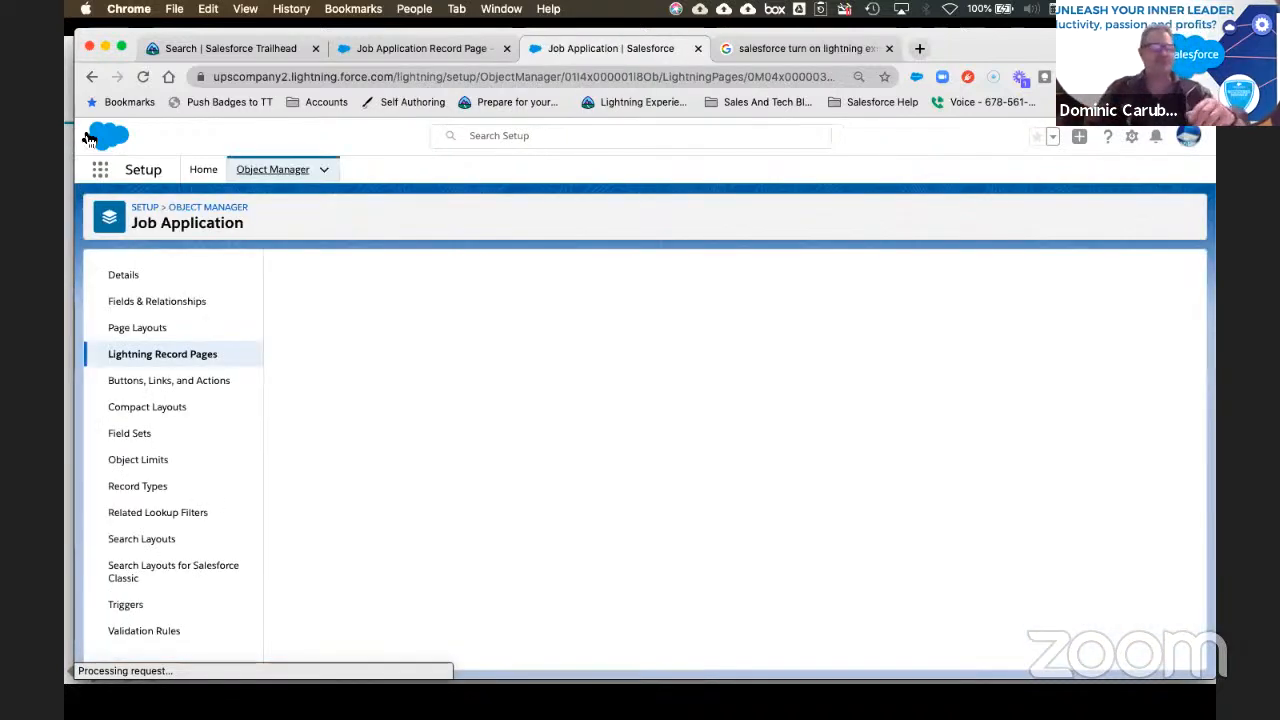
left_click(205, 170)
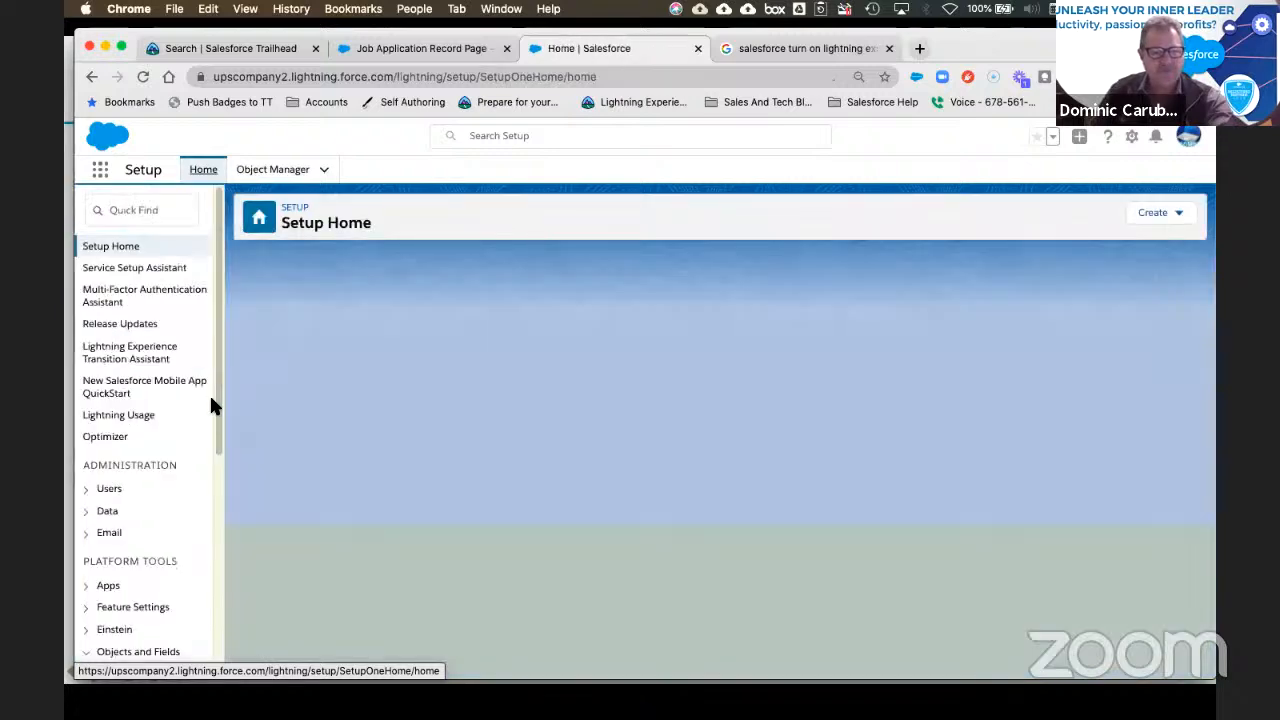
left_click(85, 492)
scroll(160, 500, "down", 5)
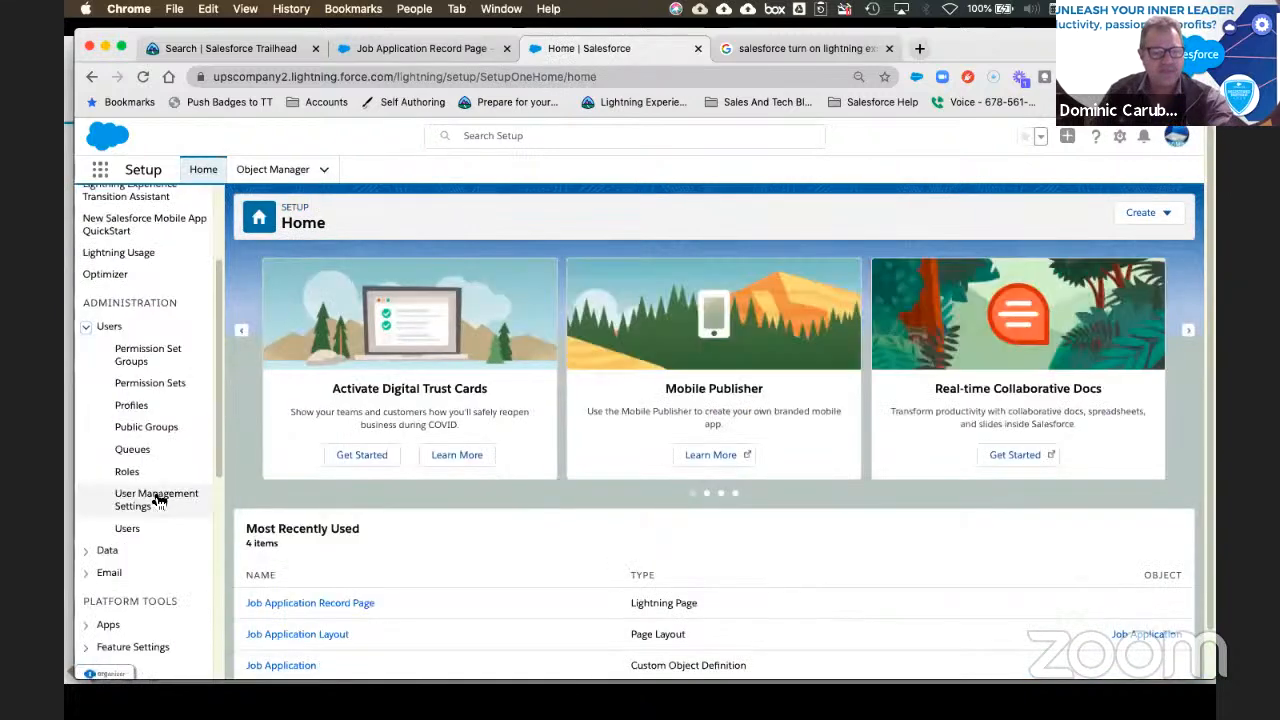
left_click(128, 410)
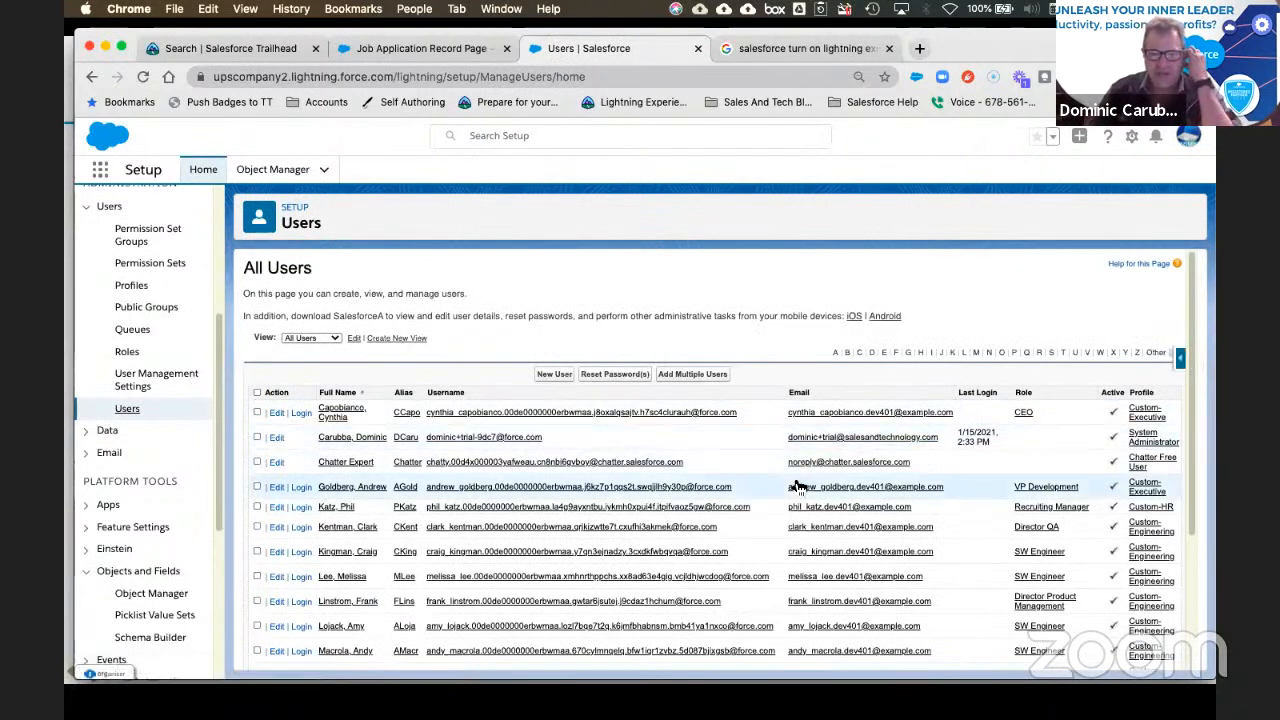
scroll(790, 505, "down", 2)
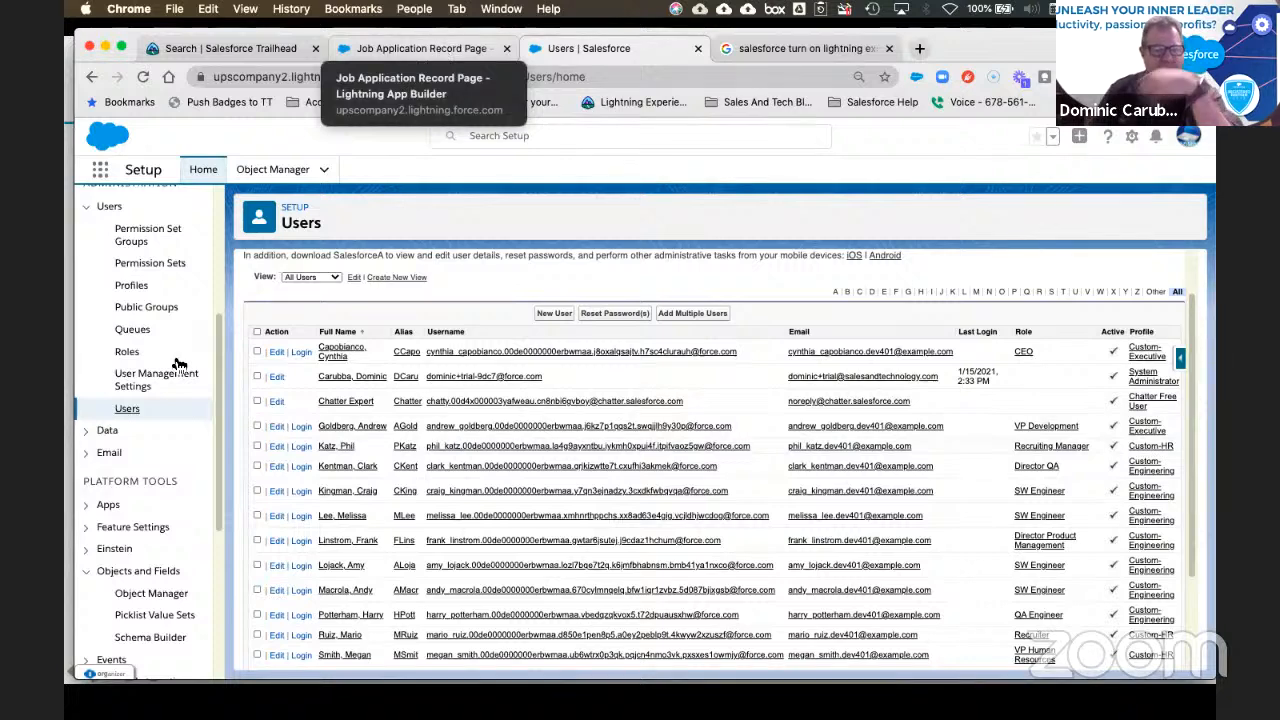
scroll(172, 290, "up", 5)
Step: Open Company Information through Quick Find 'company' and select the Enterprise Edition value
left_click(128, 210)
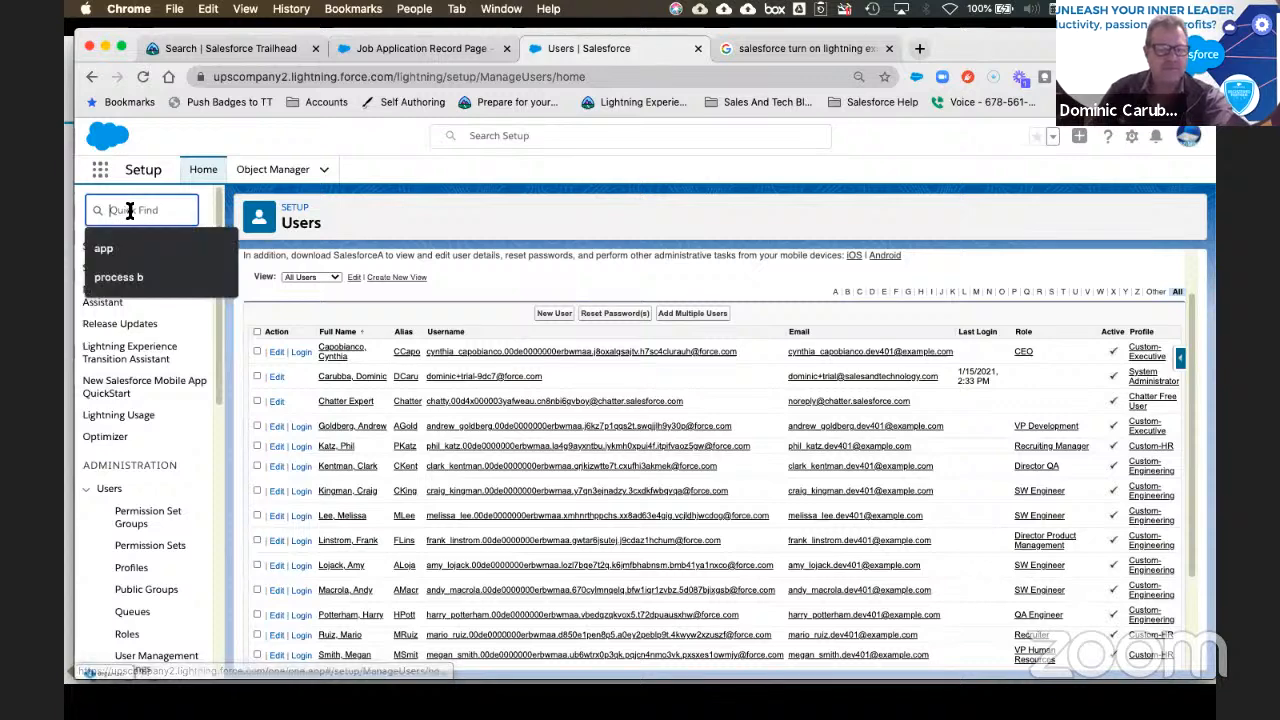
type("company")
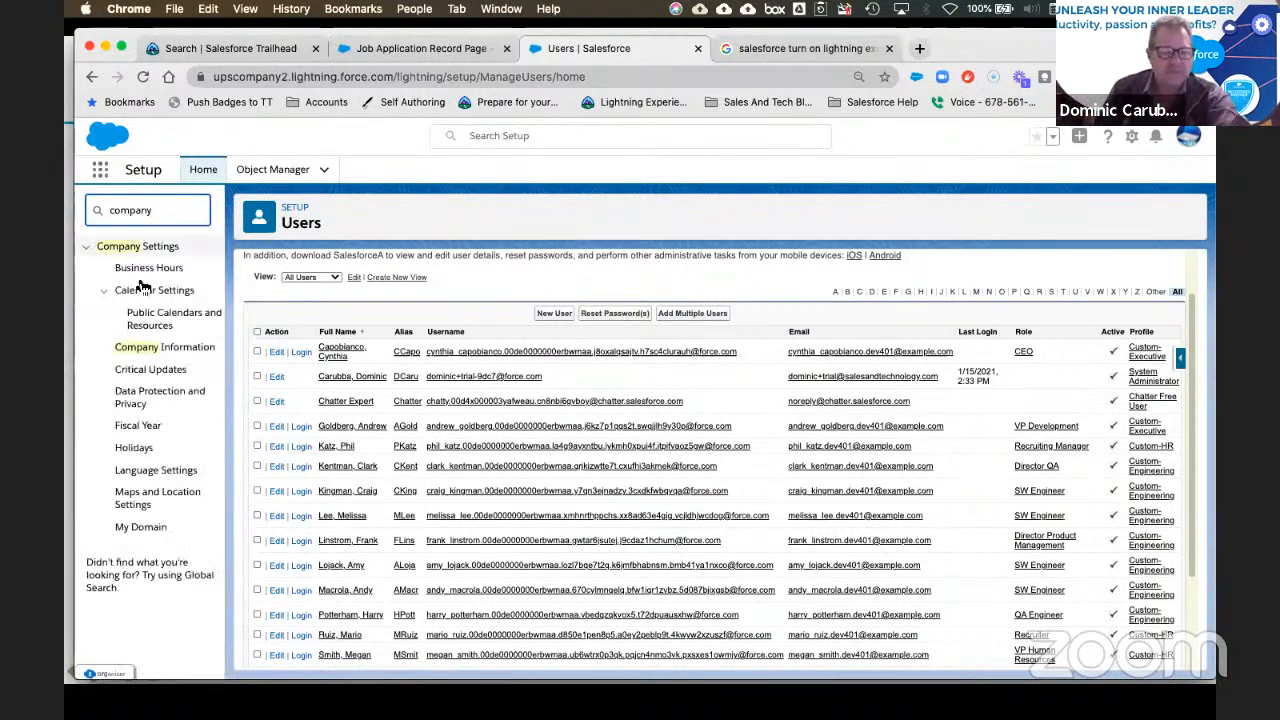
left_click(147, 345)
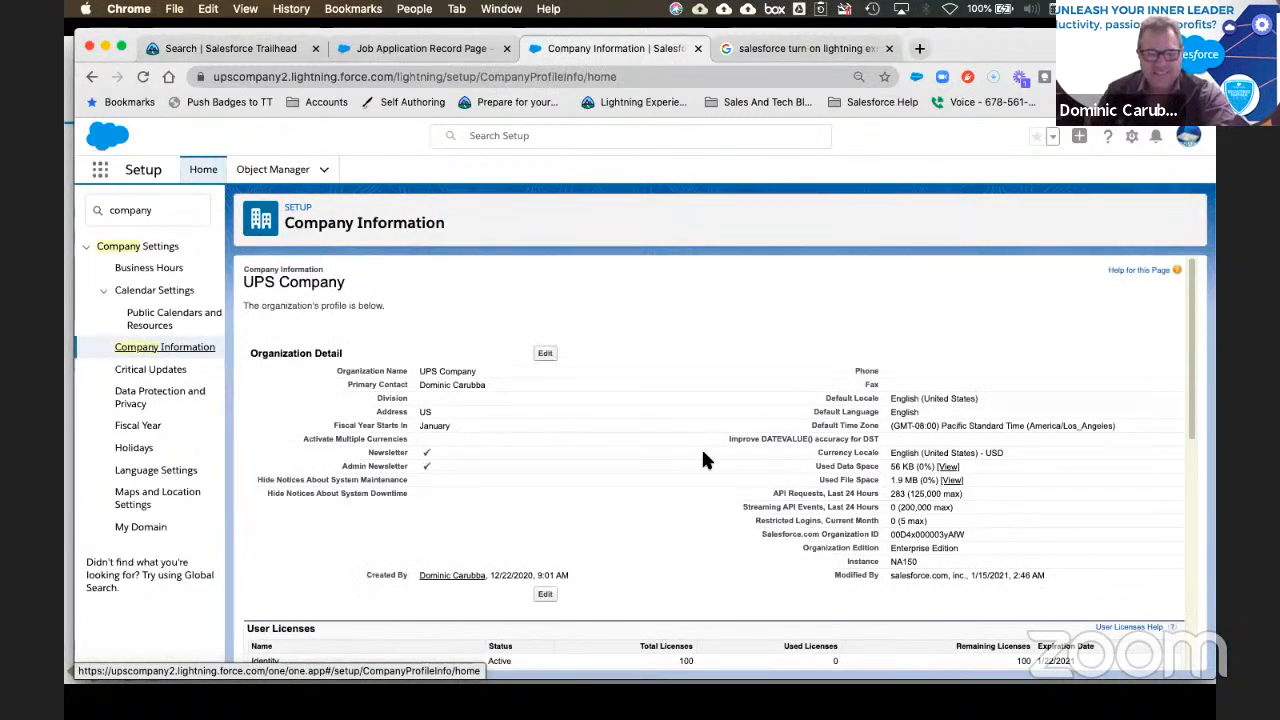
scroll(701, 446, "down", 5)
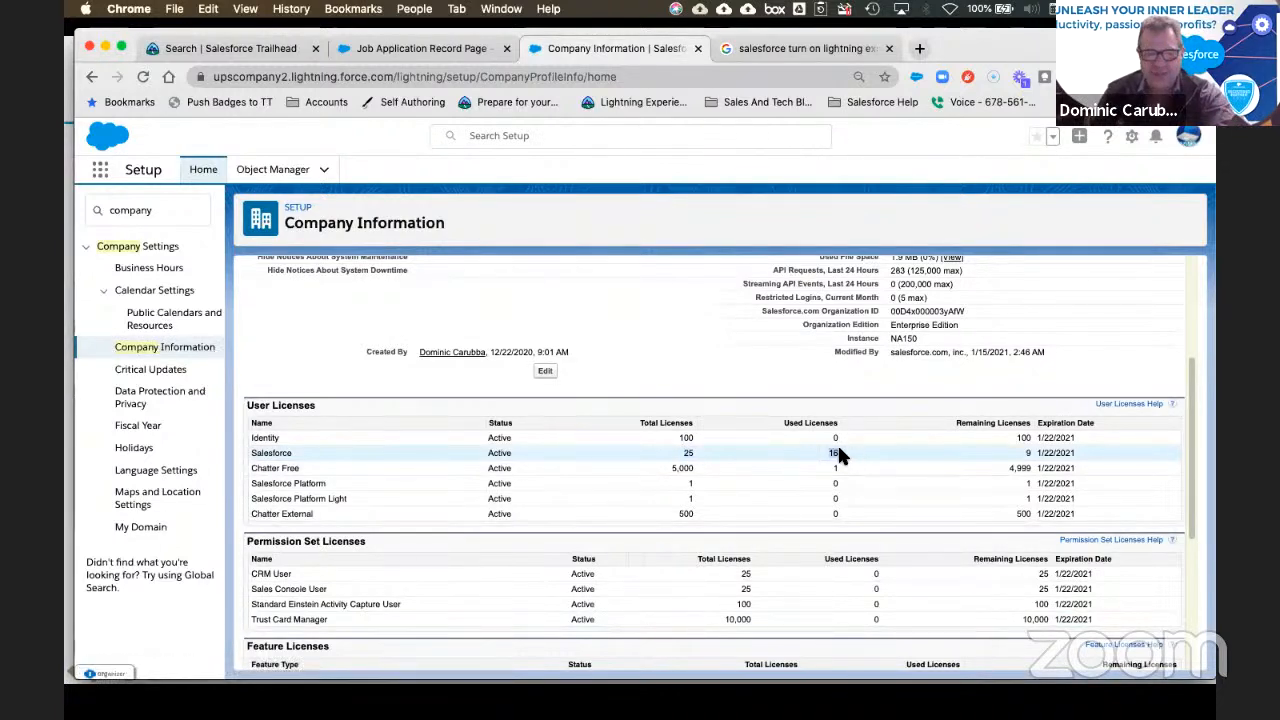
scroll(700, 470, "down", 5)
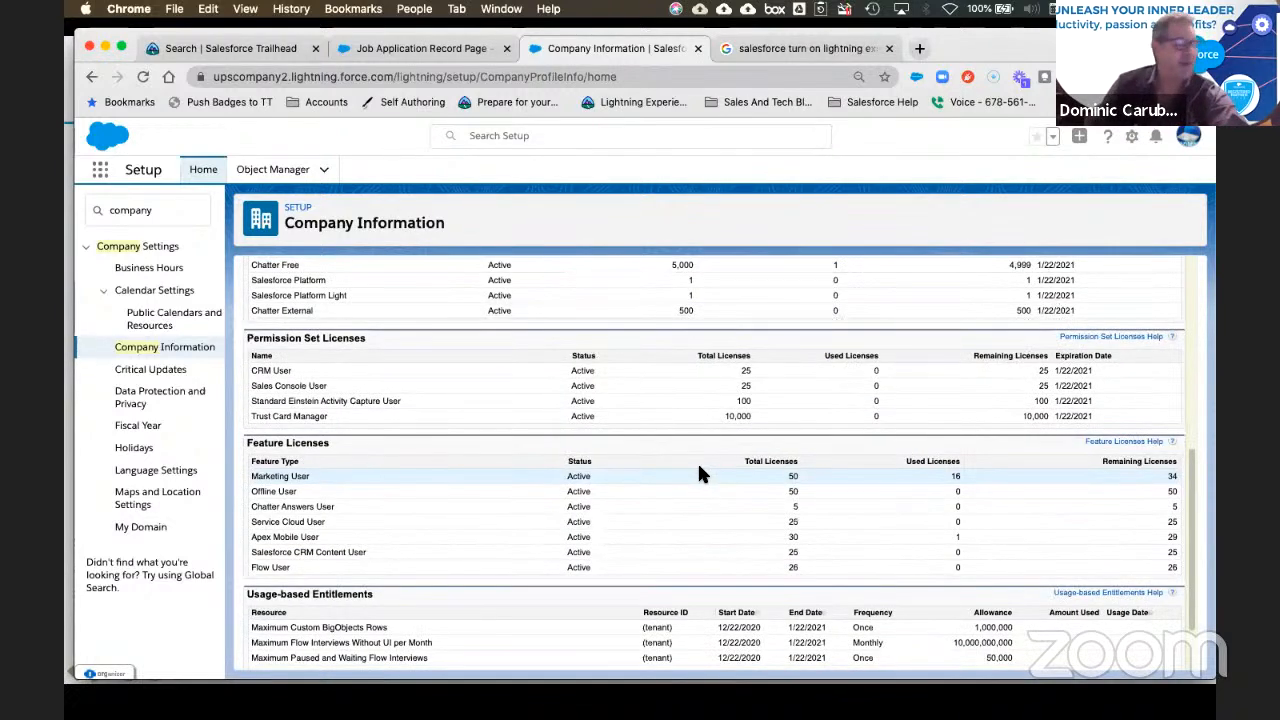
scroll(700, 495, "down", 2)
scroll(697, 495, "up", 10)
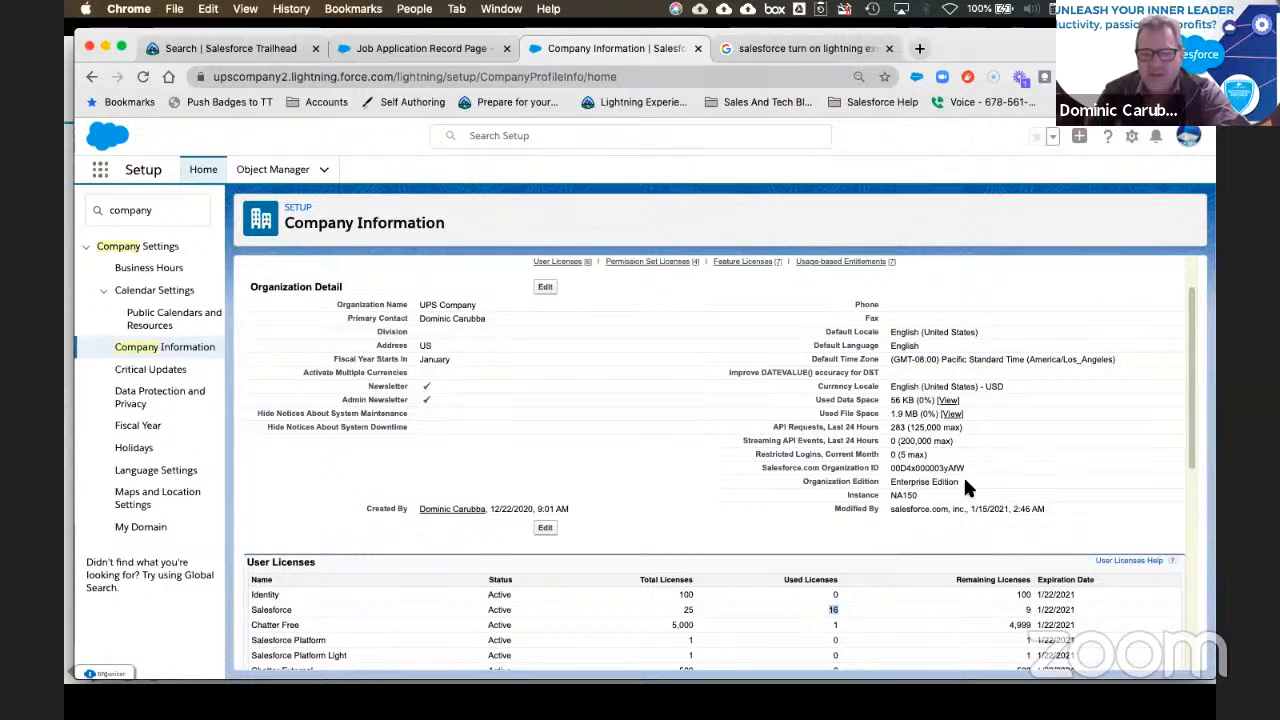
left_click_drag(961, 483, 886, 484)
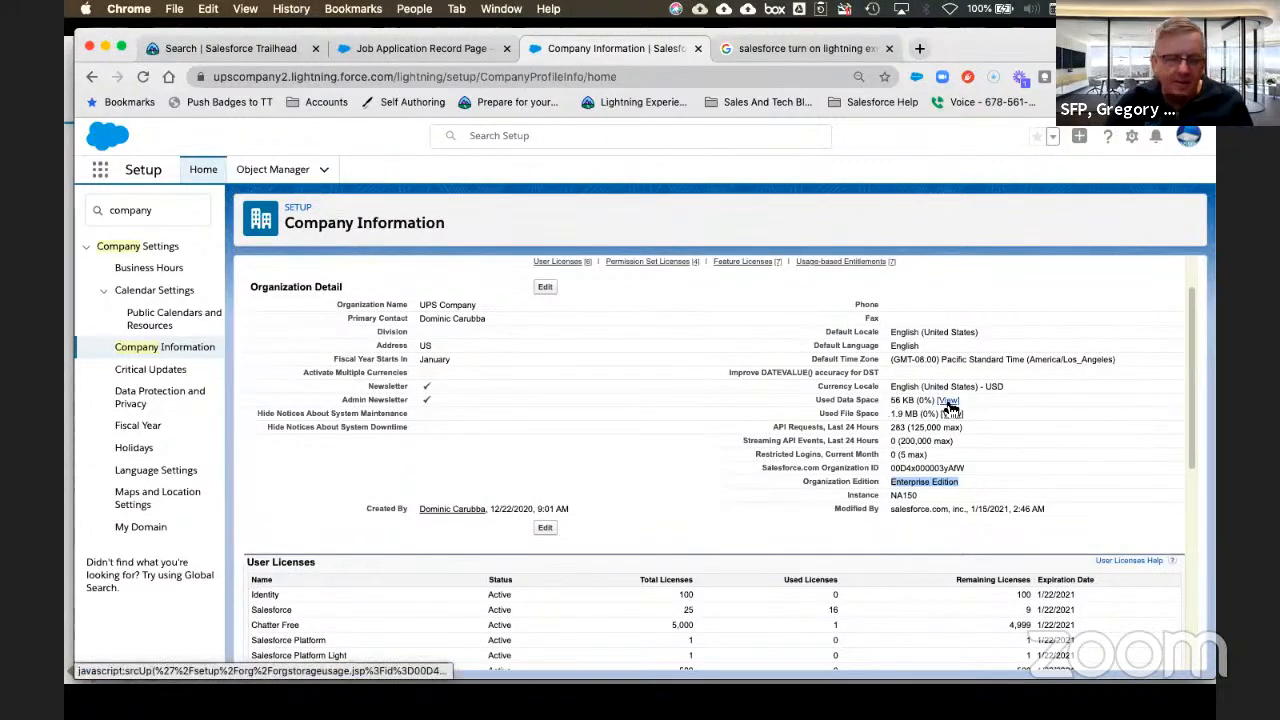
Step: Review the licenses, view the data storage usage, and return to the App Builder tab
scroll(695, 522, "down", 3)
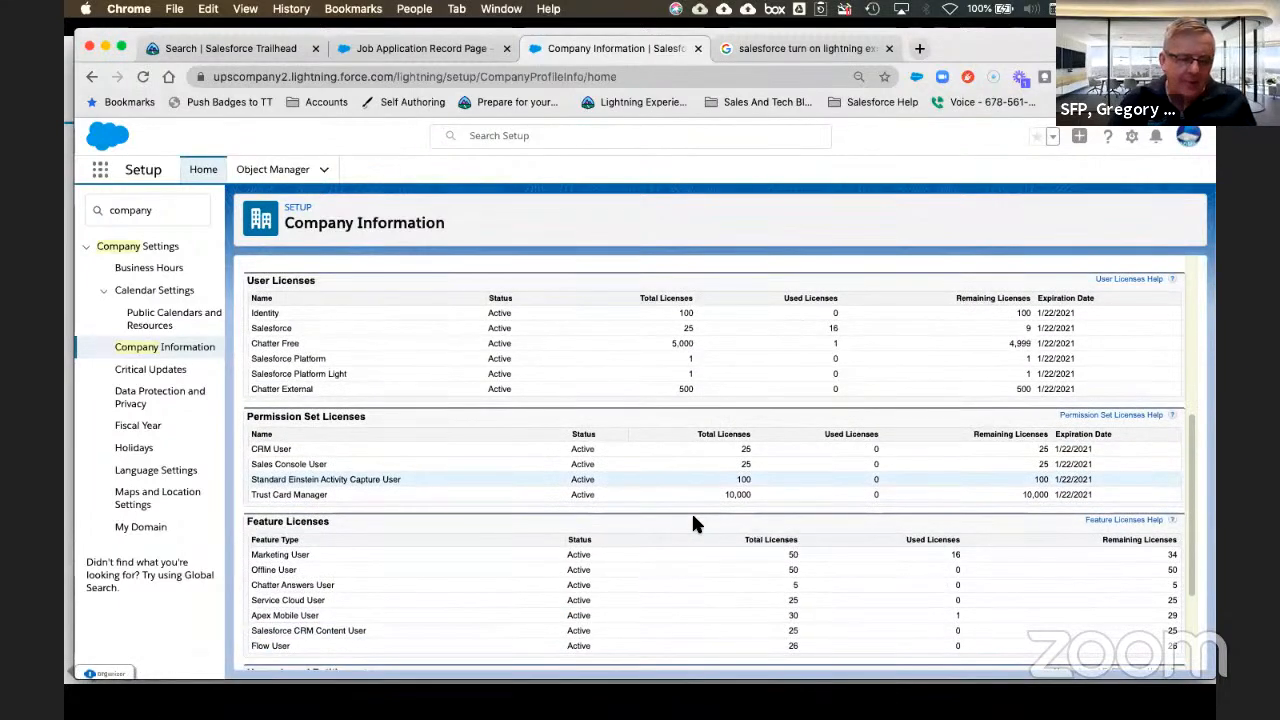
scroll(692, 518, "down", 2)
scroll(678, 494, "down", 1)
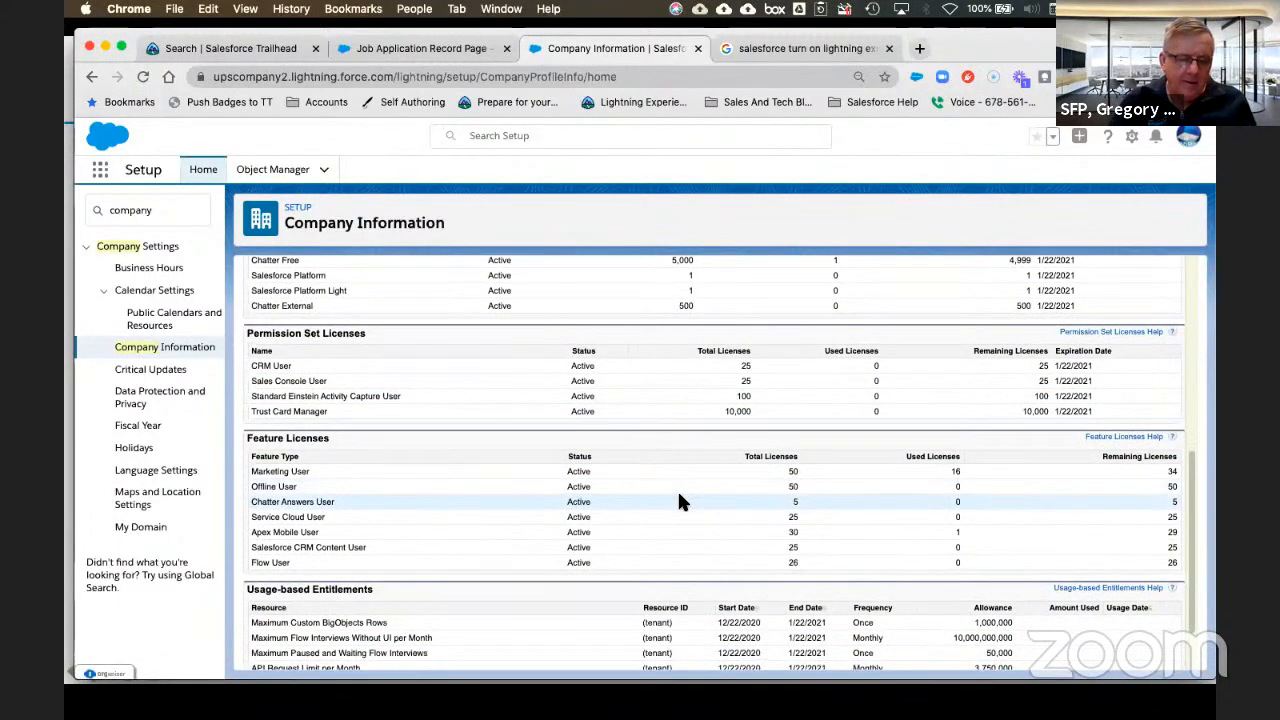
scroll(679, 501, "down", 1)
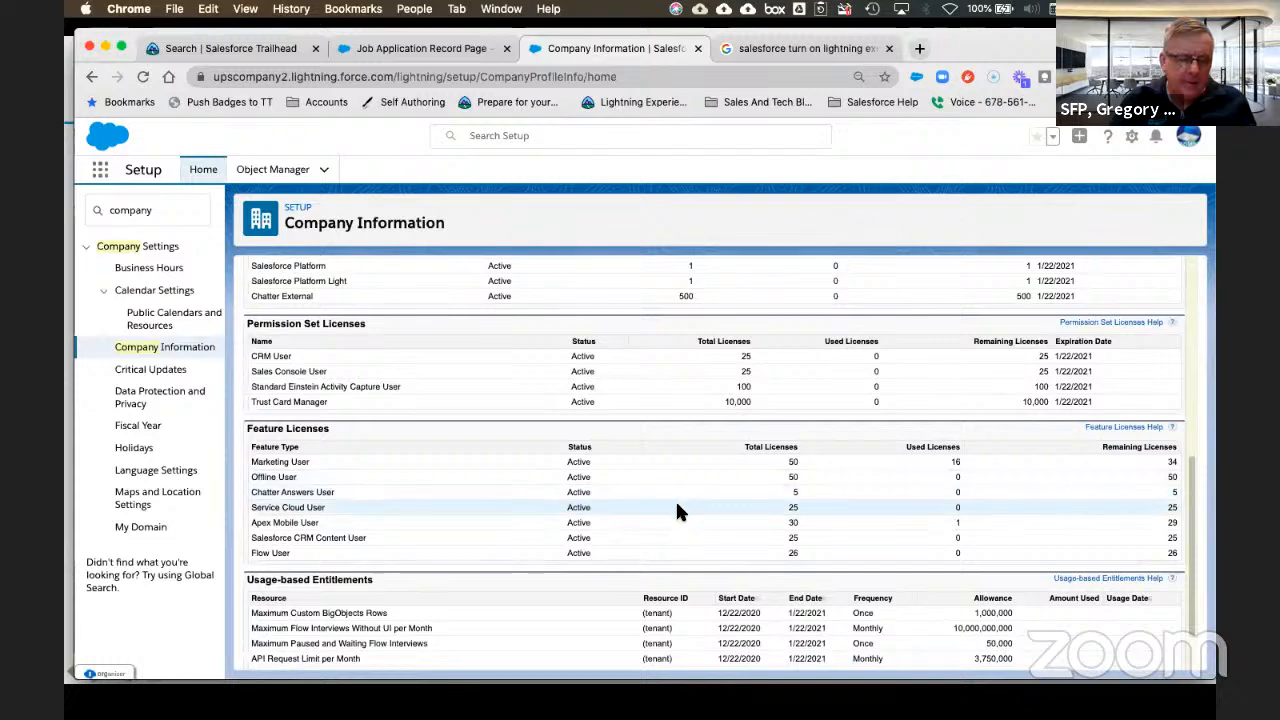
scroll(677, 512, "down", 3)
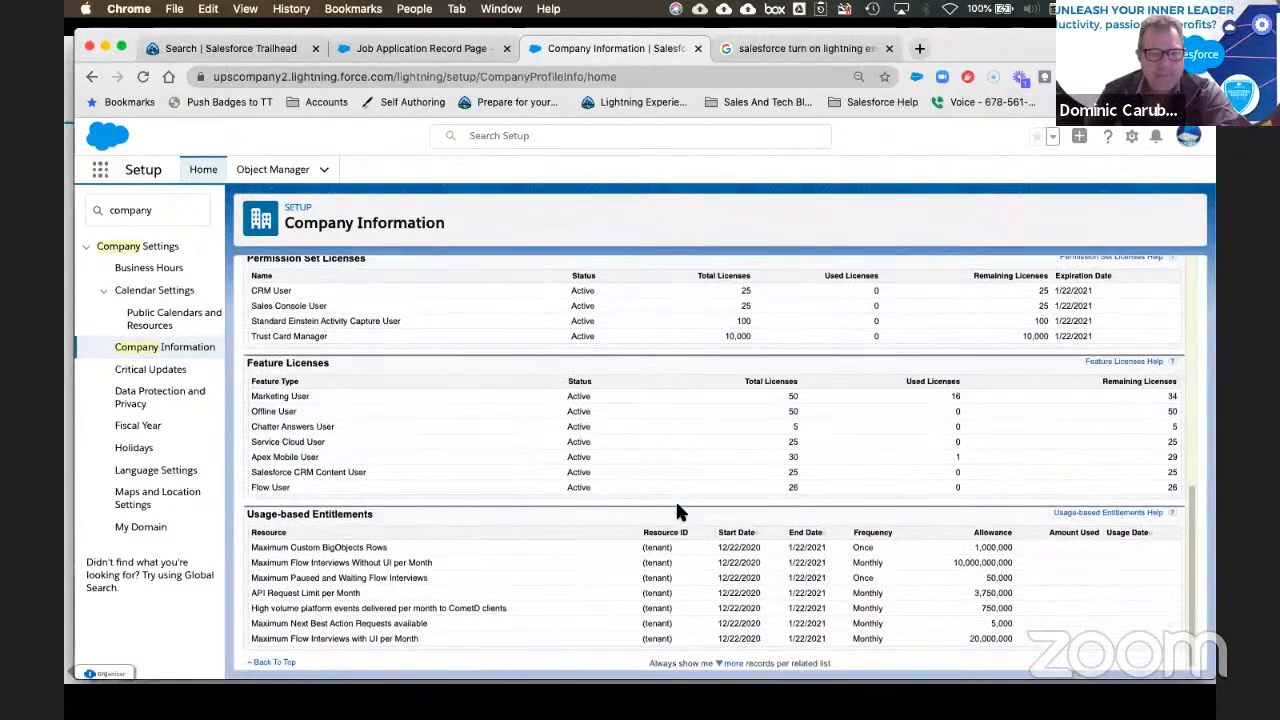
scroll(695, 500, "up", 2)
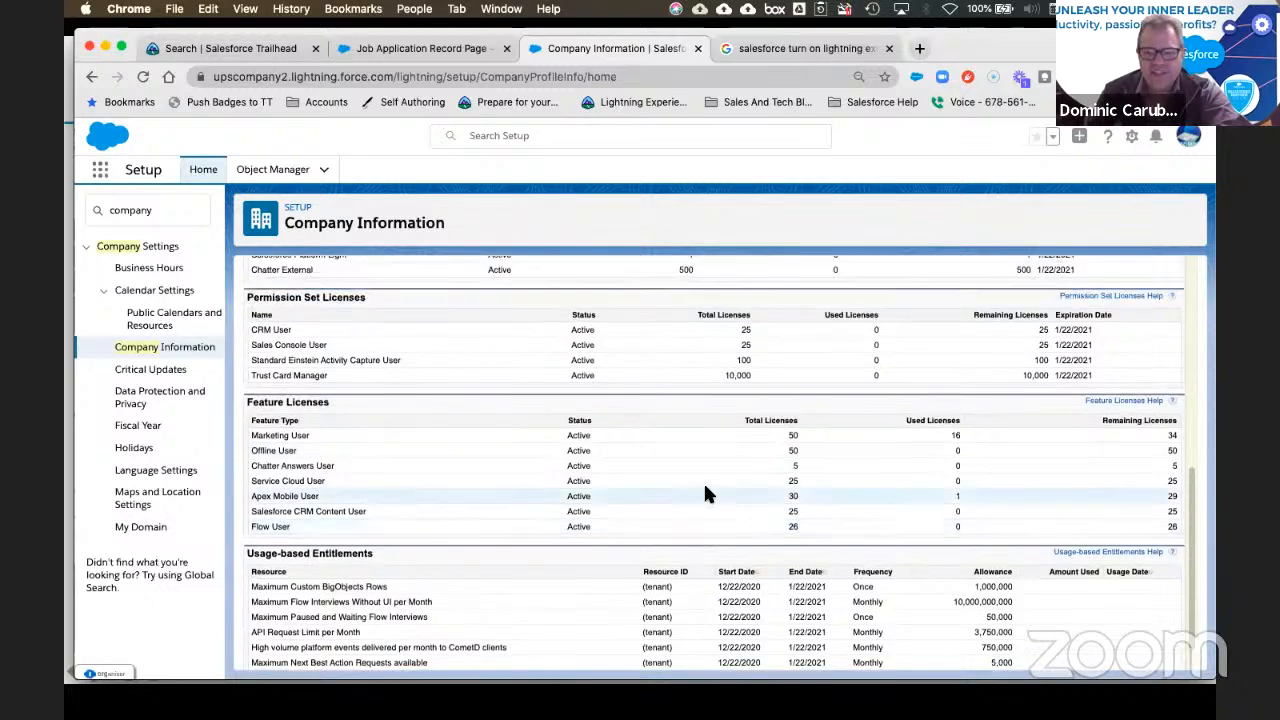
scroll(703, 493, "up", 3)
scroll(705, 493, "up", 5)
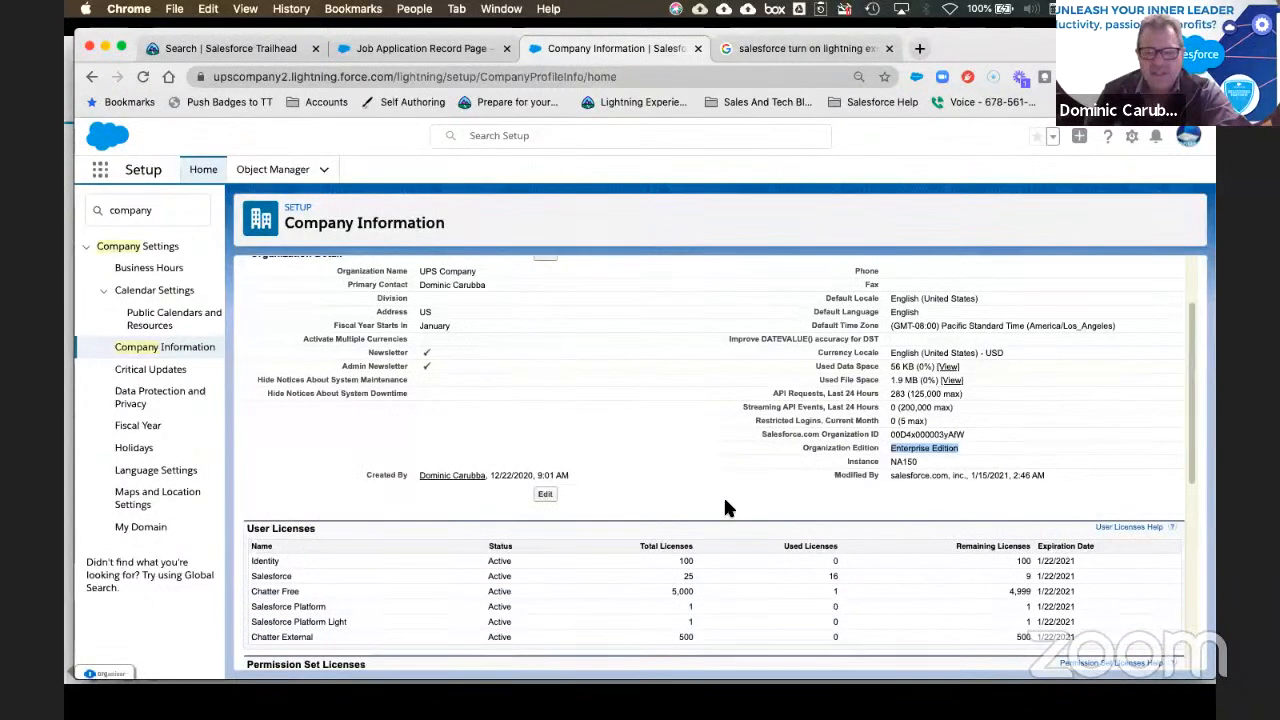
scroll(725, 502, "down", 5)
scroll(725, 502, "up", 8)
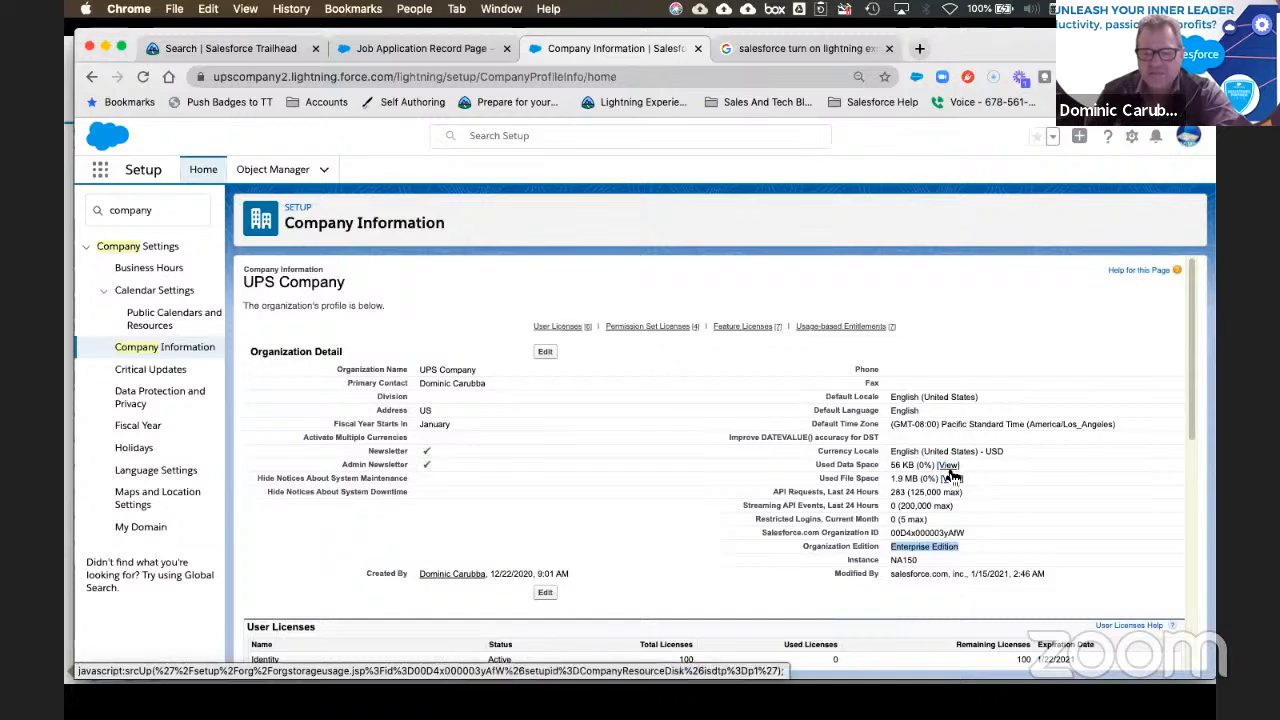
left_click(947, 466)
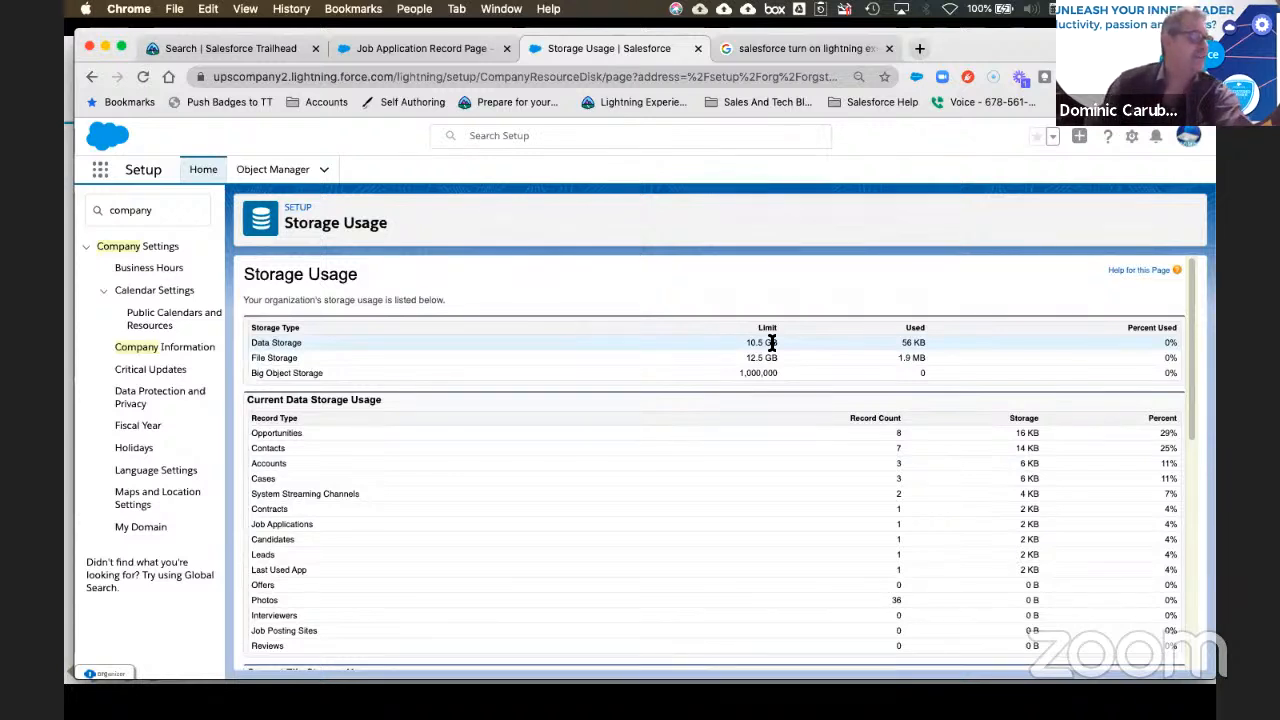
left_click(440, 48)
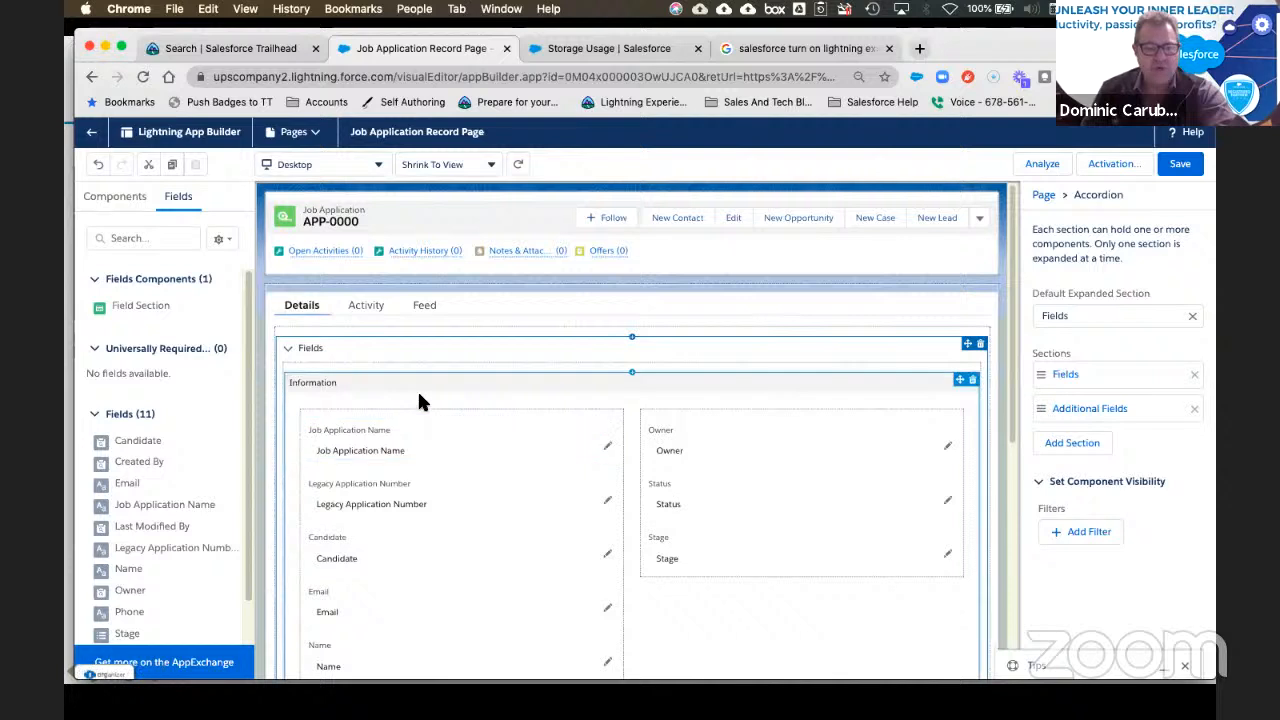
Step: Select the Information section and add an Advanced visibility filter to it
left_click(446, 398)
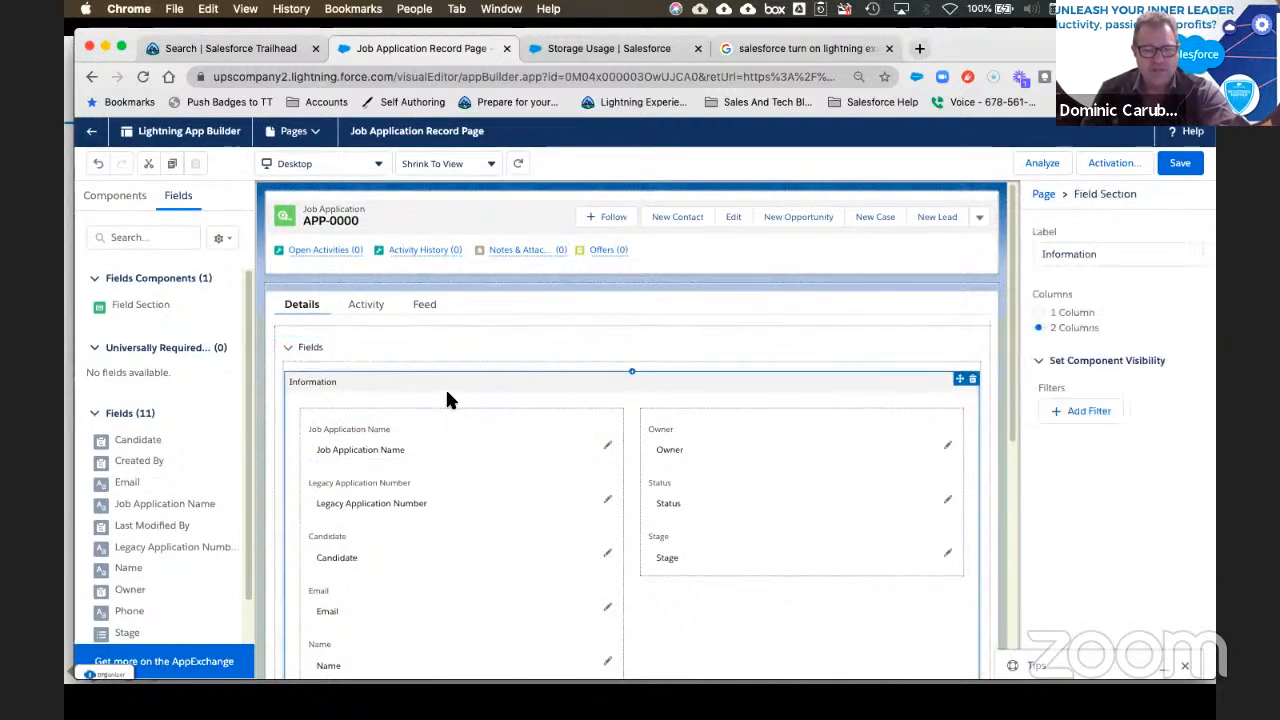
left_click(1102, 413)
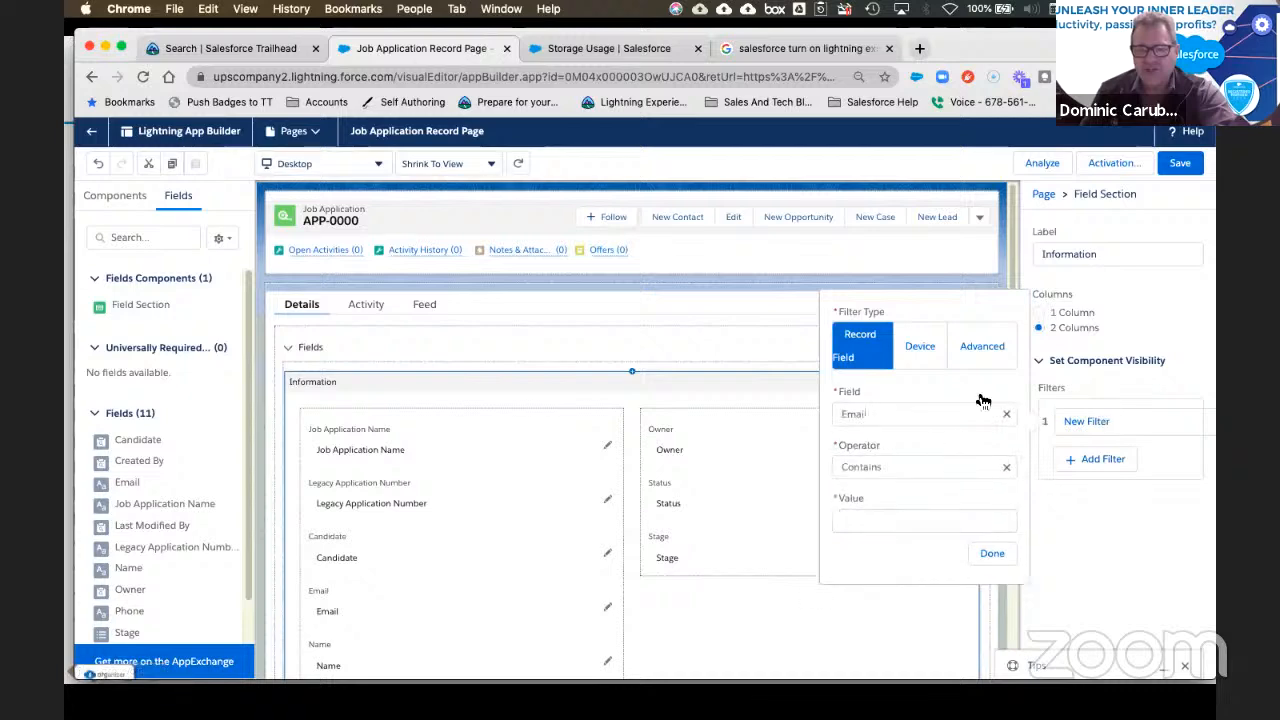
left_click(990, 348)
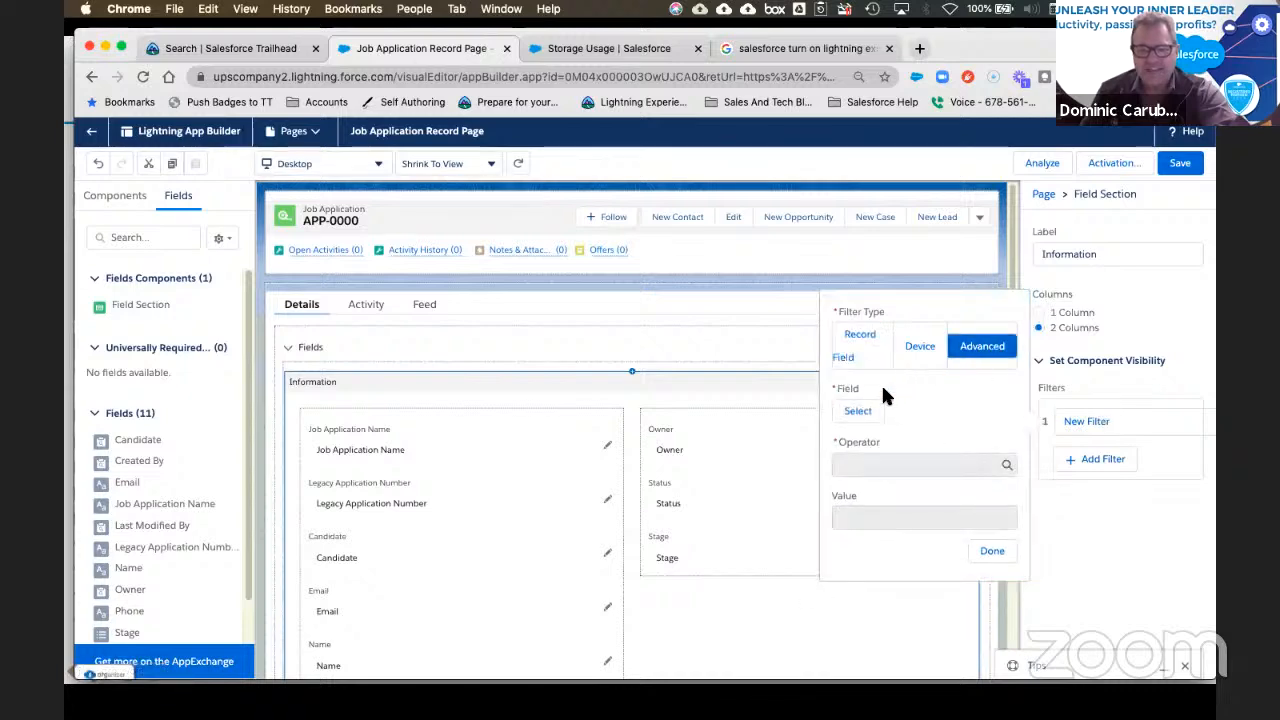
left_click(858, 412)
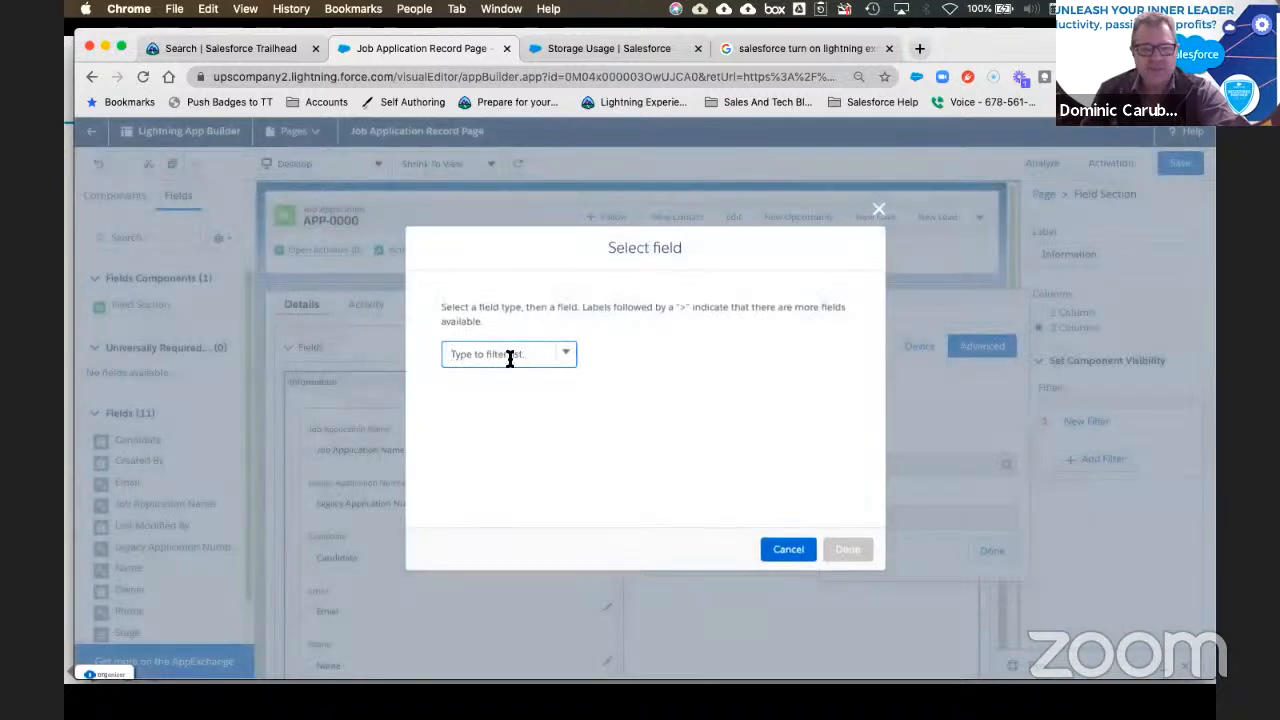
Step: Choose User > Profile > Name as the filter's field
left_click(509, 356)
type("user")
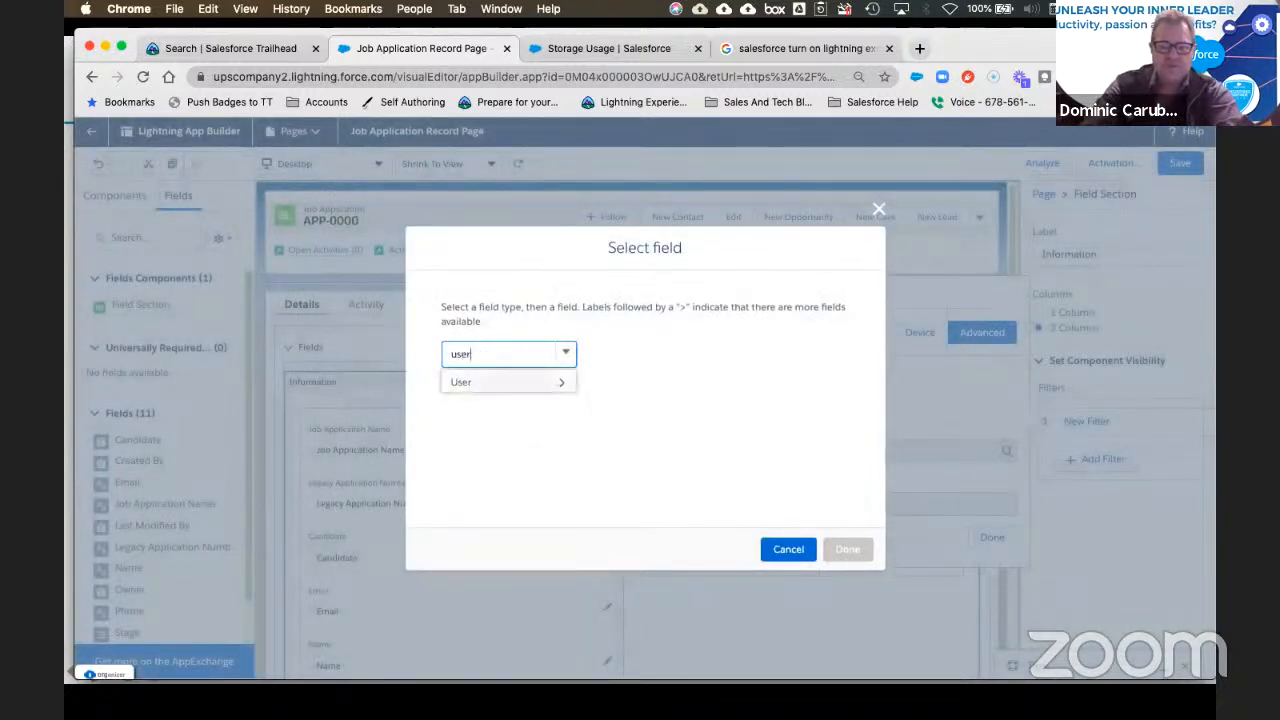
key("Return")
type("prp")
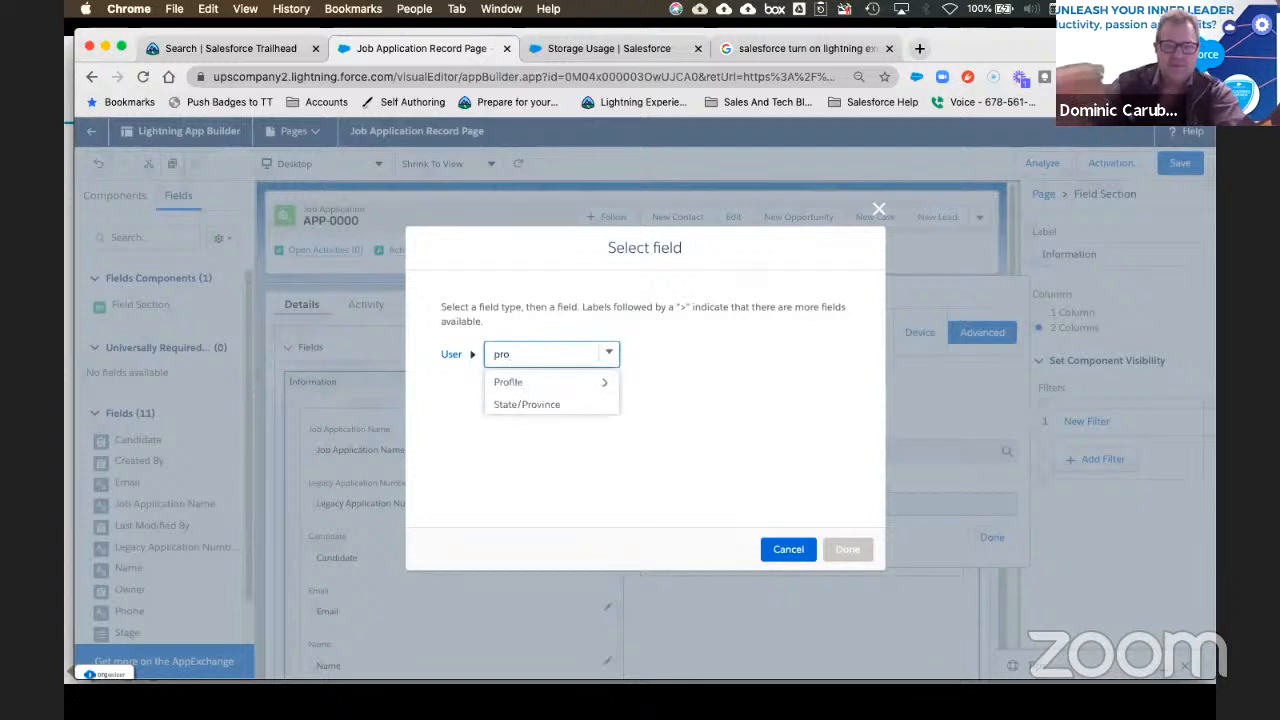
left_click(519, 378)
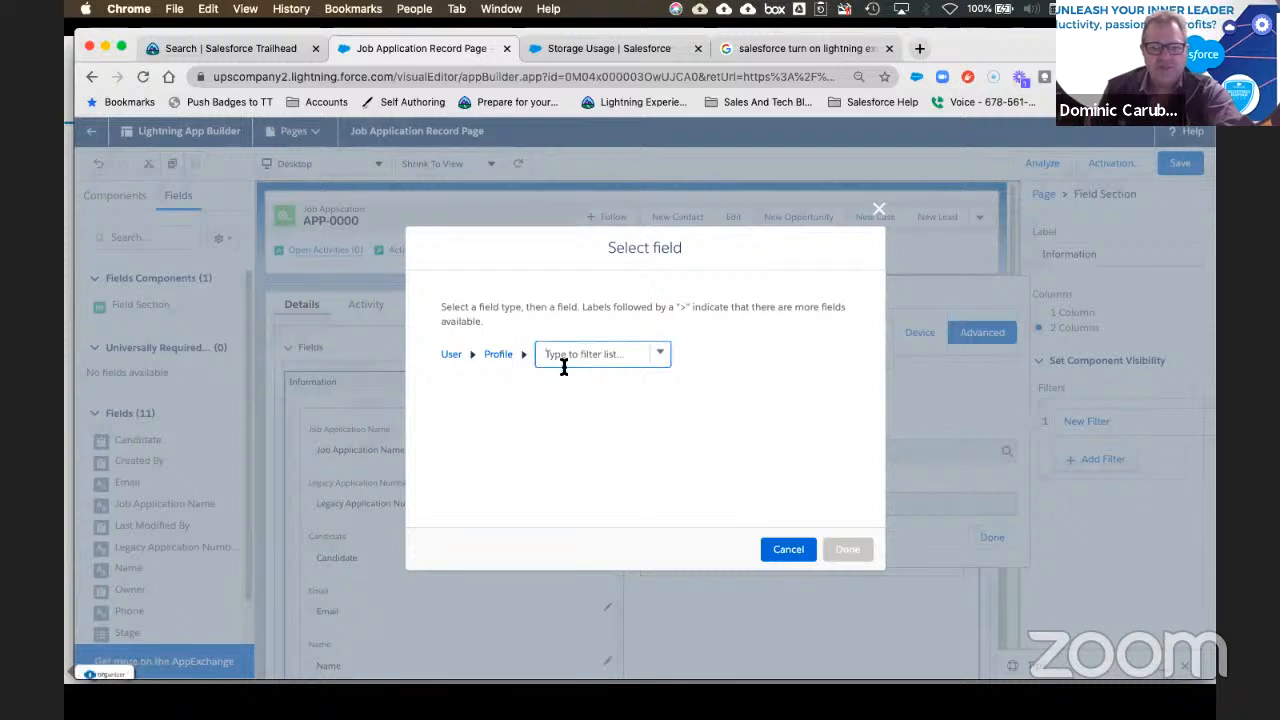
type("name")
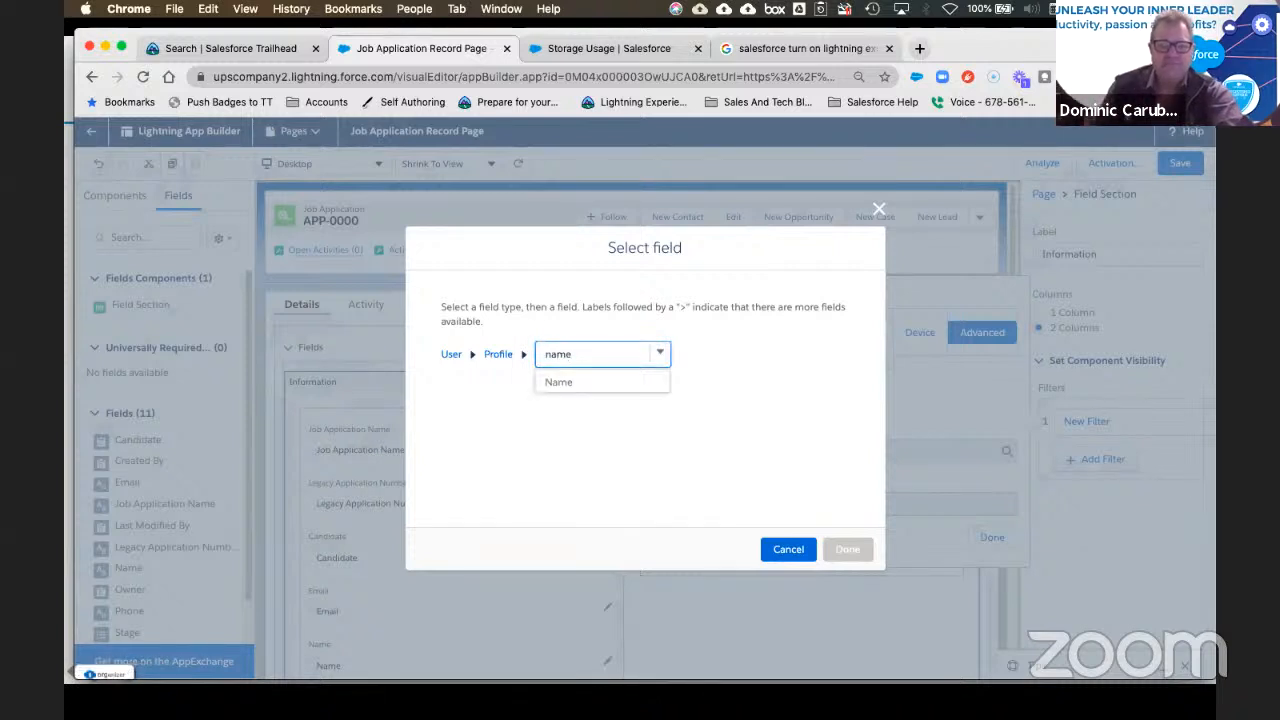
left_click(565, 378)
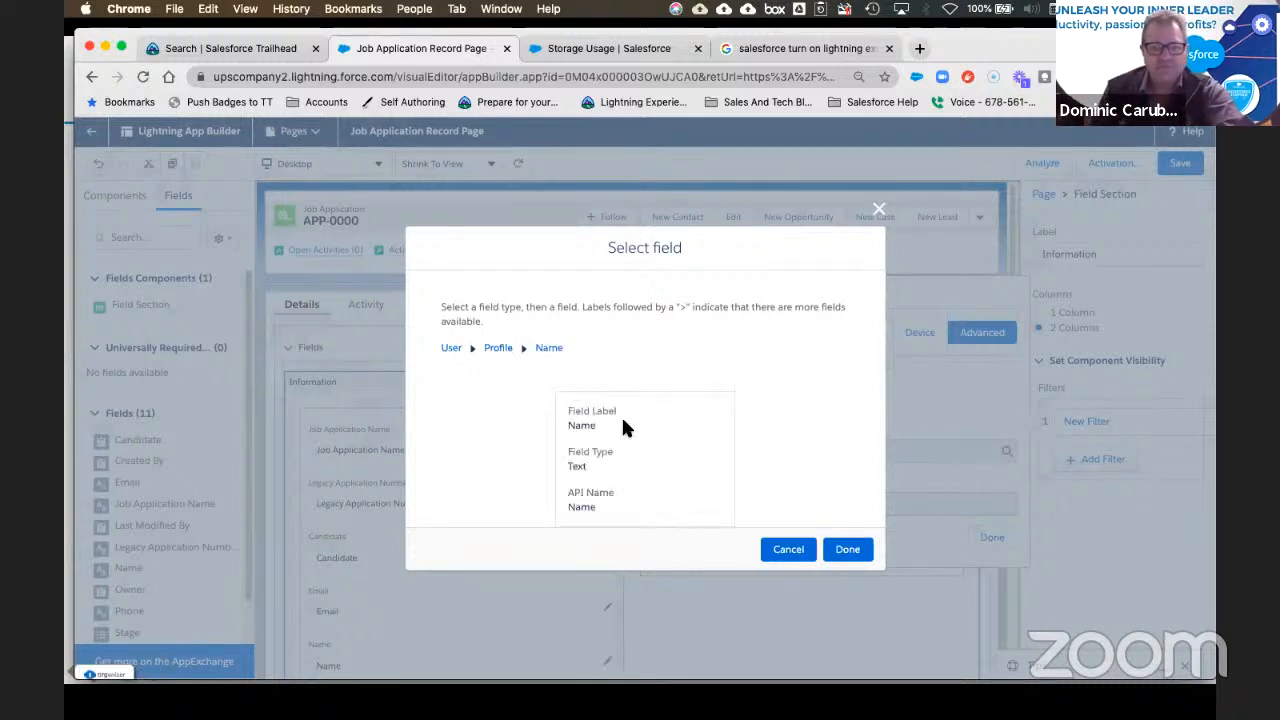
Step: Confirm the filter field, then copy the Custom-HR profile name from Setup's Profiles list
left_click(849, 551)
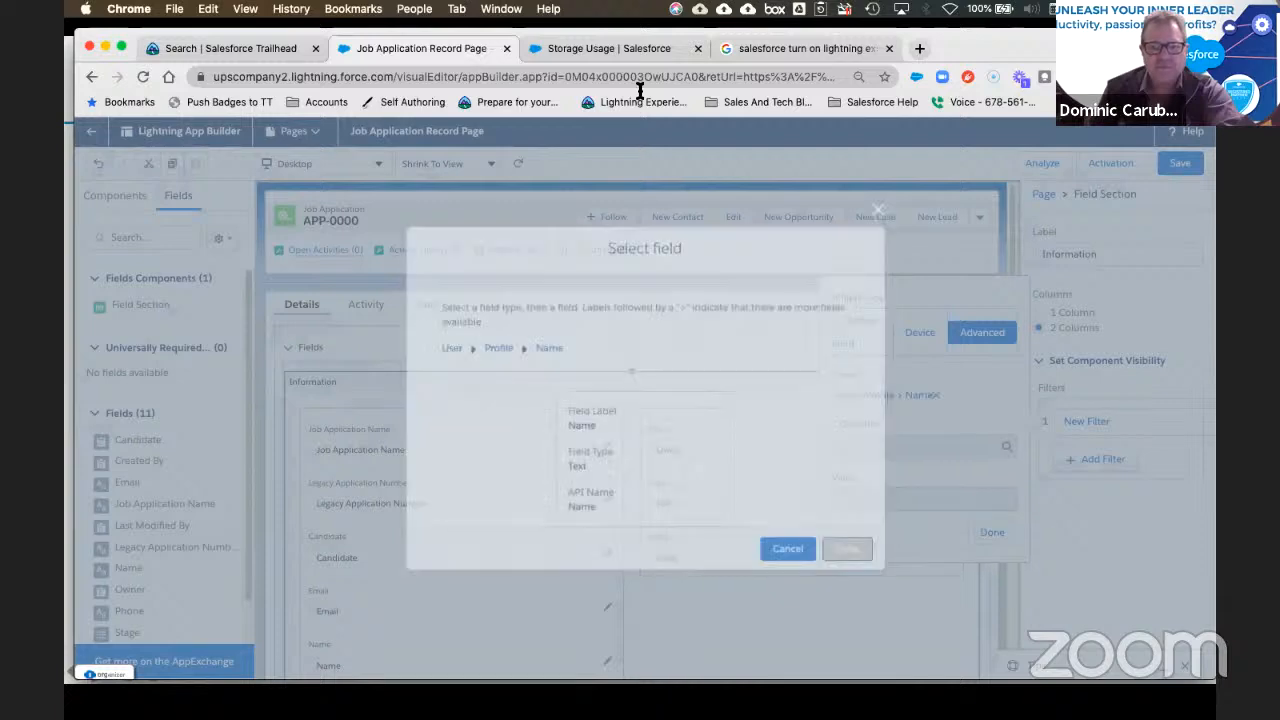
left_click(610, 48)
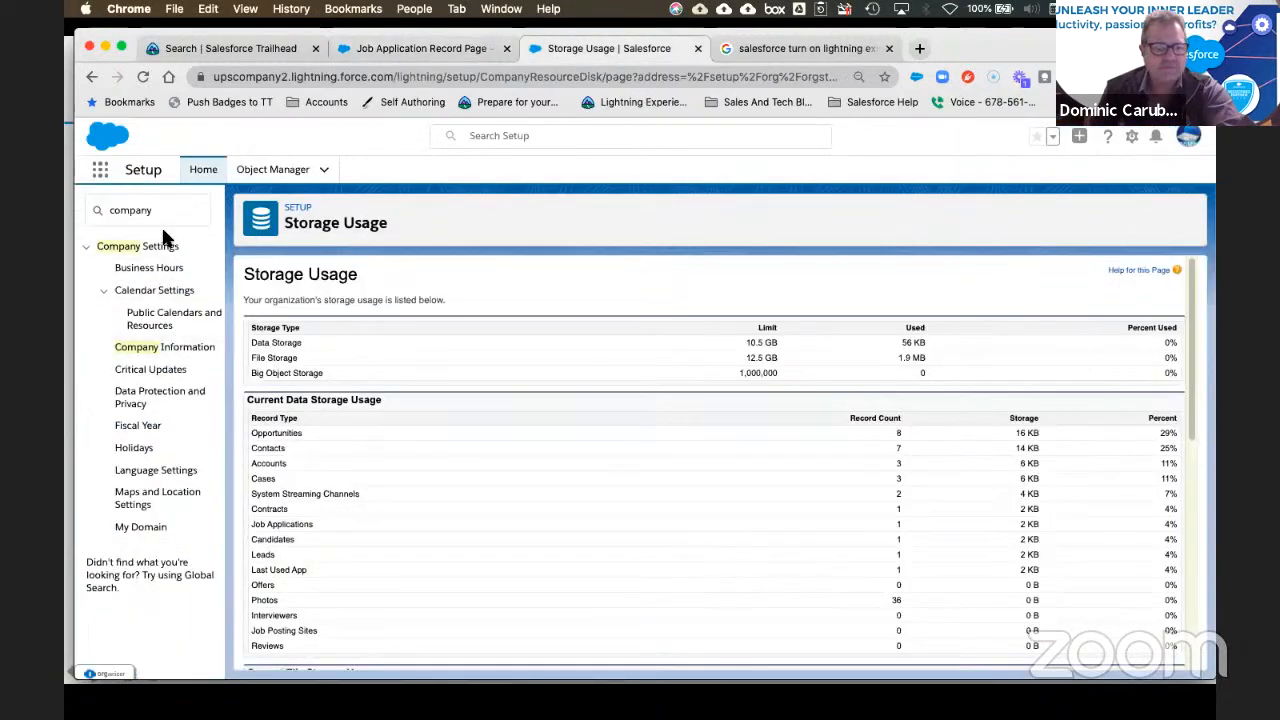
double_click(143, 211)
type("us")
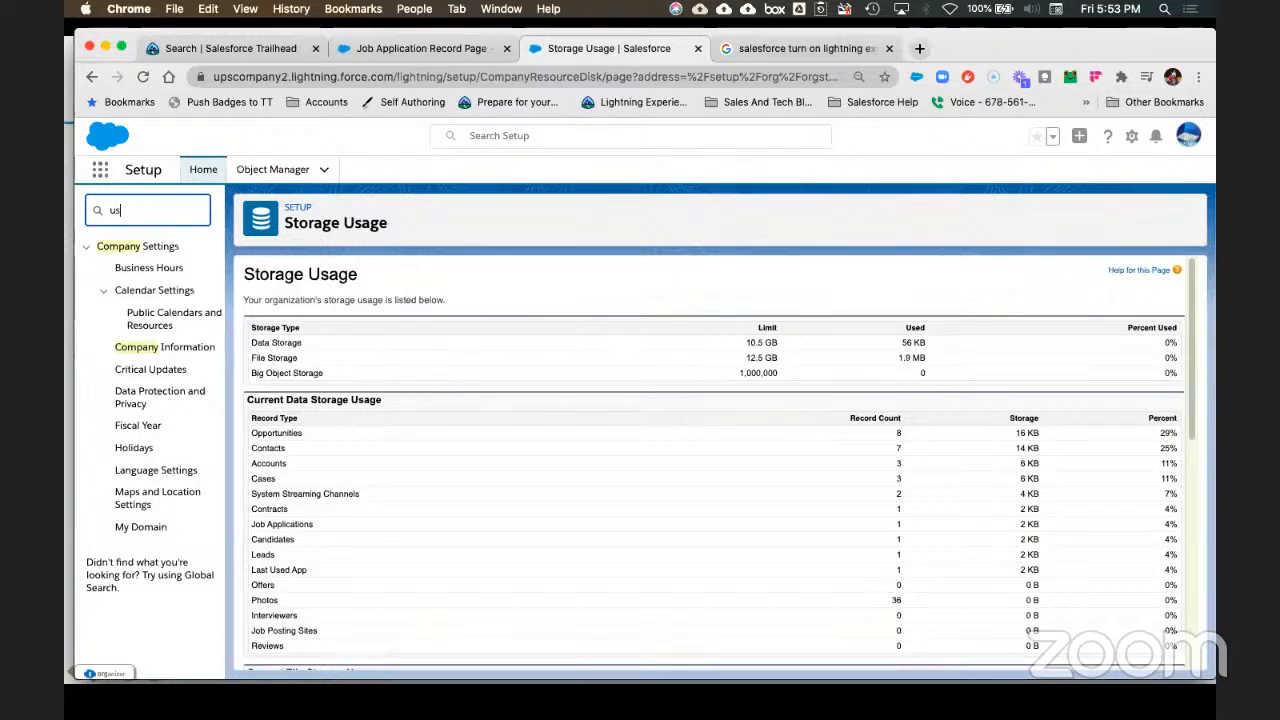
type("er")
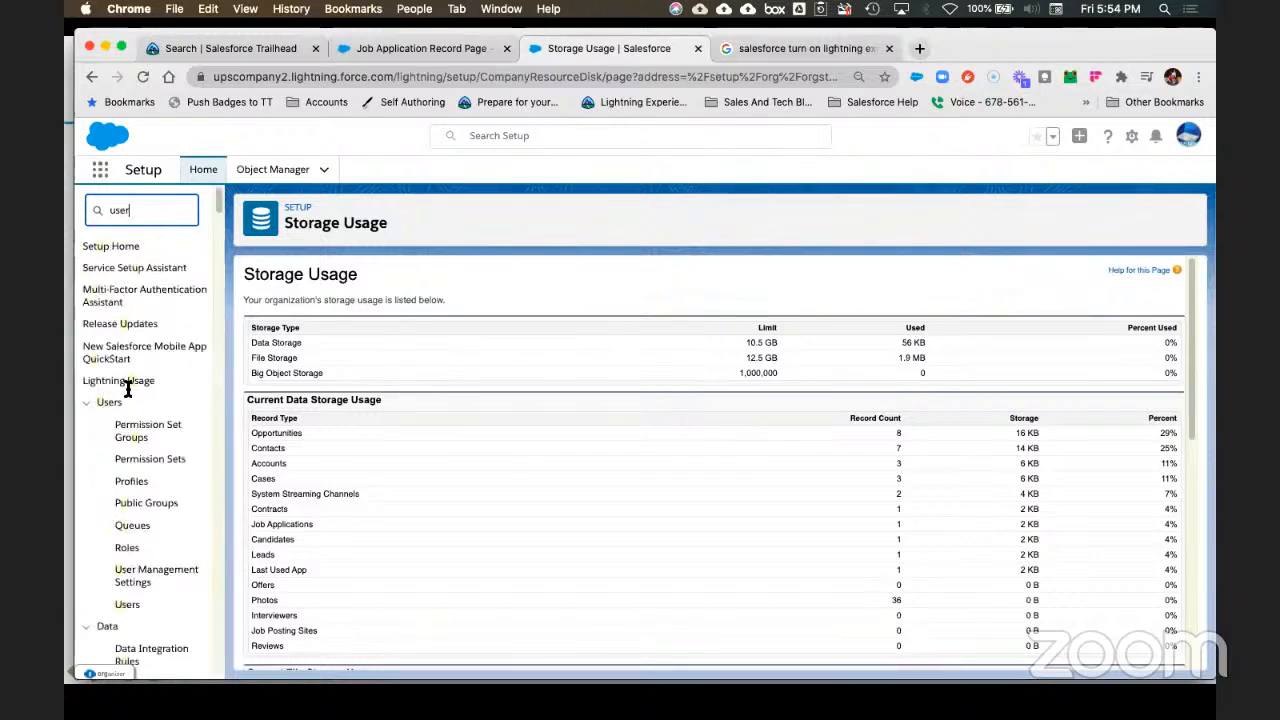
left_click(132, 327)
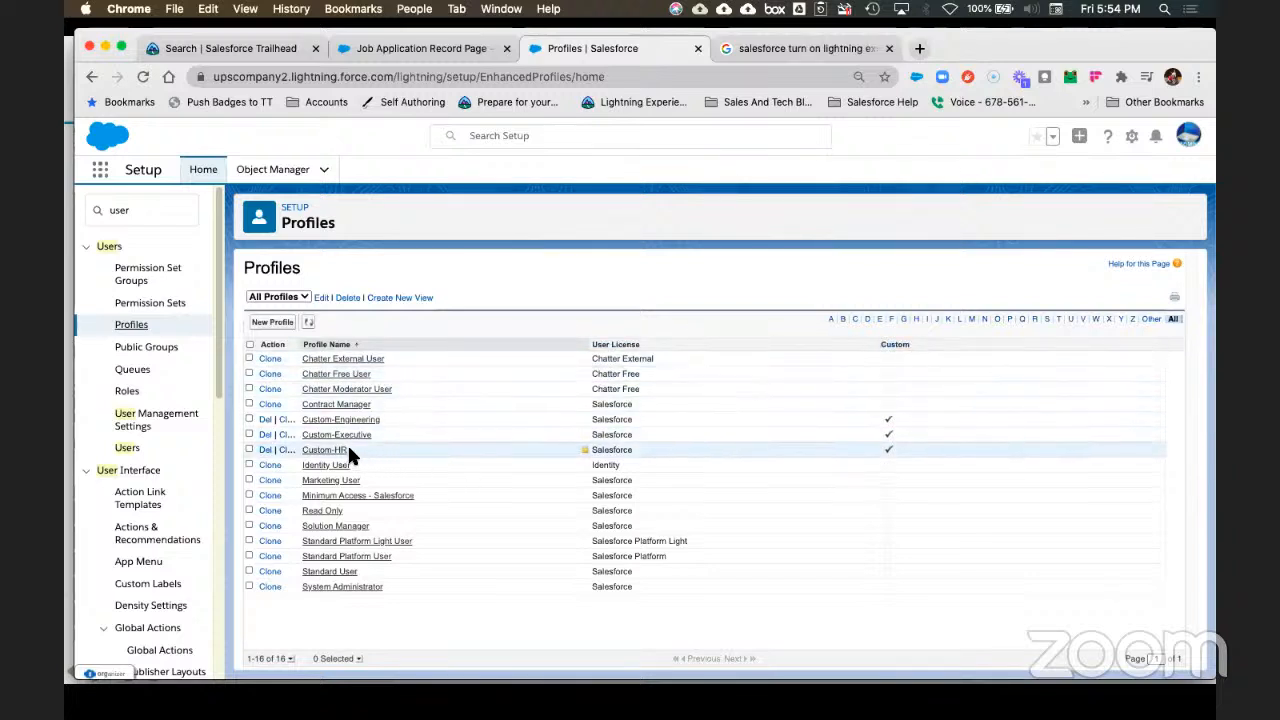
left_click_drag(346, 450, 301, 451)
key("super+c")
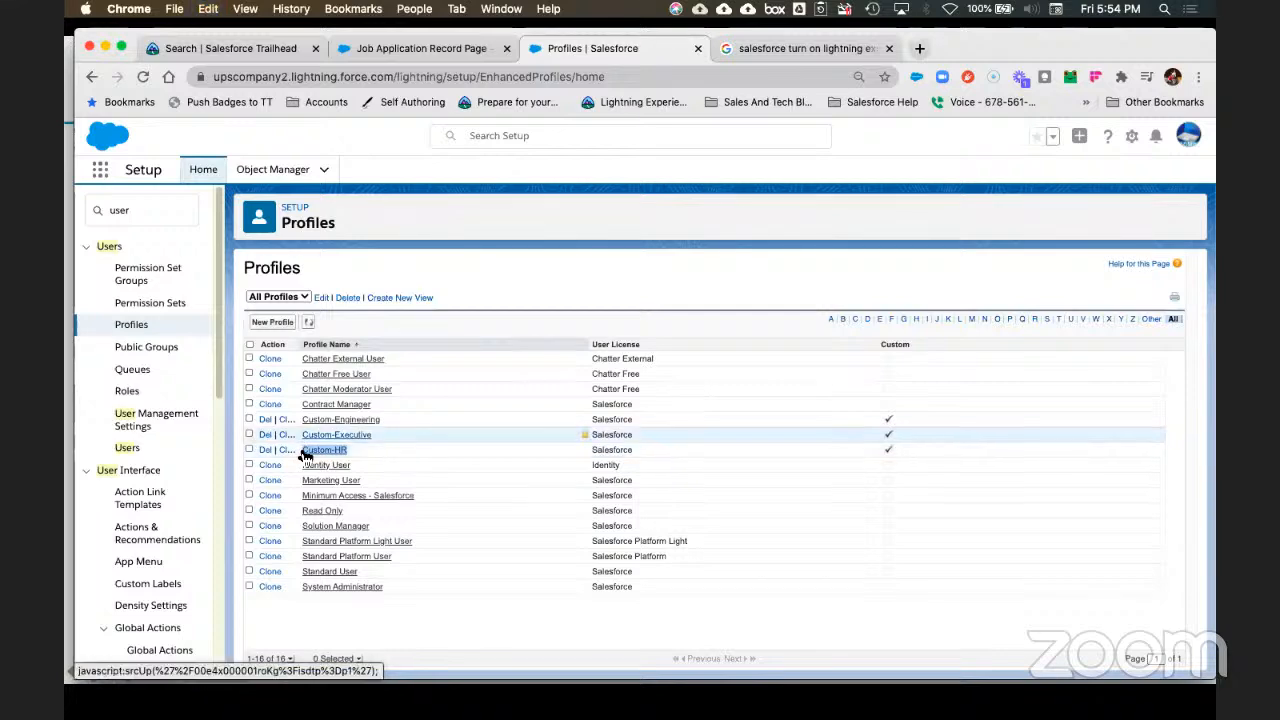
Step: Set the filter to Equal 'Custom-HR', save the record page, and go back to the record
left_click(421, 48)
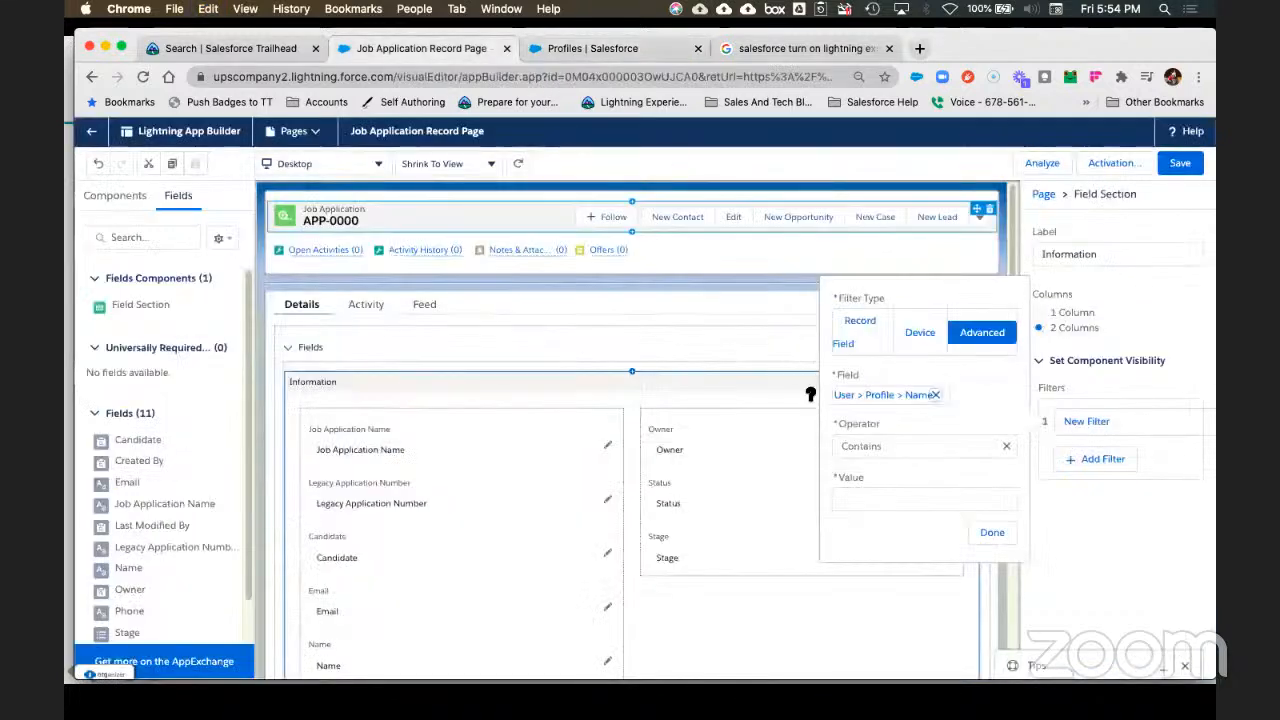
left_click(893, 447)
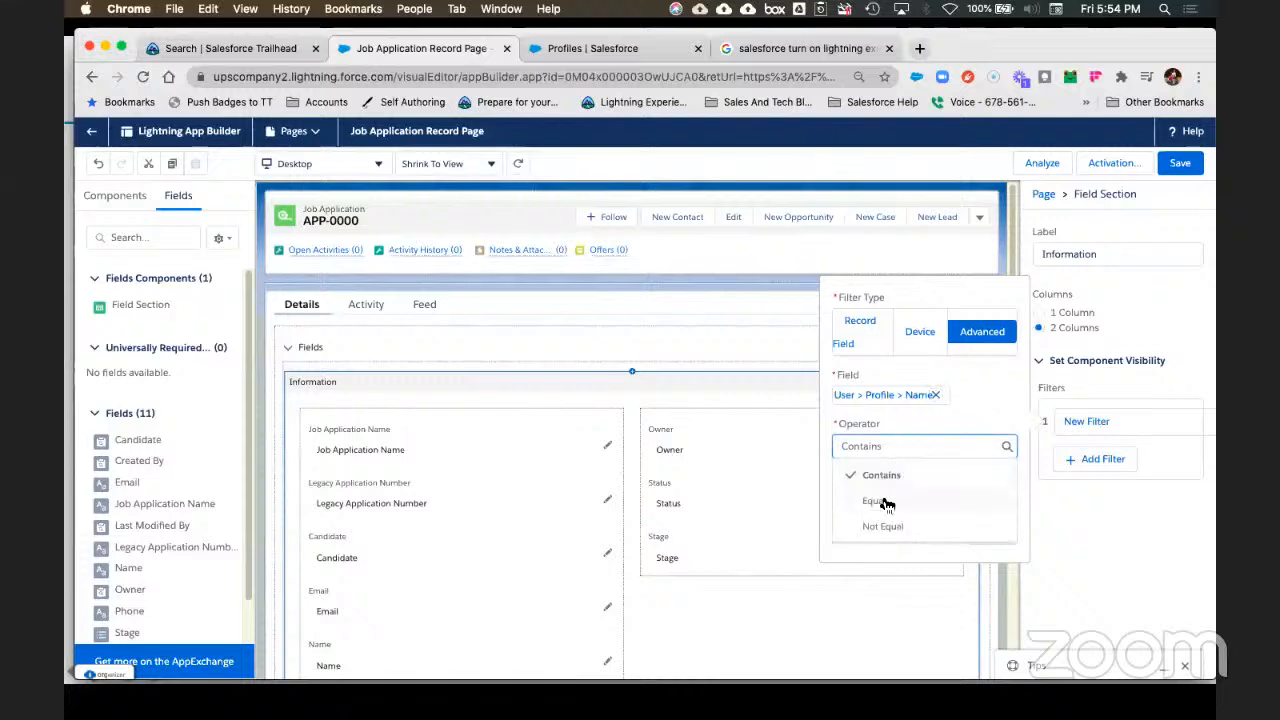
left_click(886, 501)
left_click(896, 505)
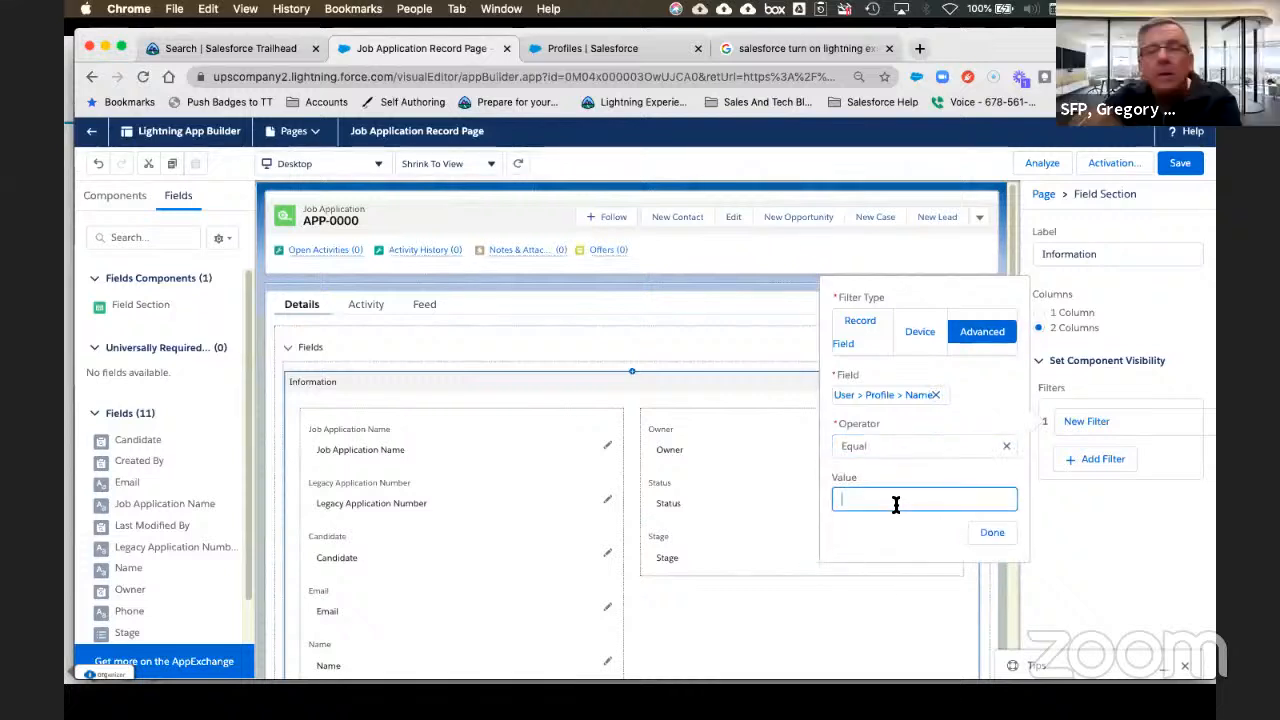
key("super+v")
left_click(993, 533)
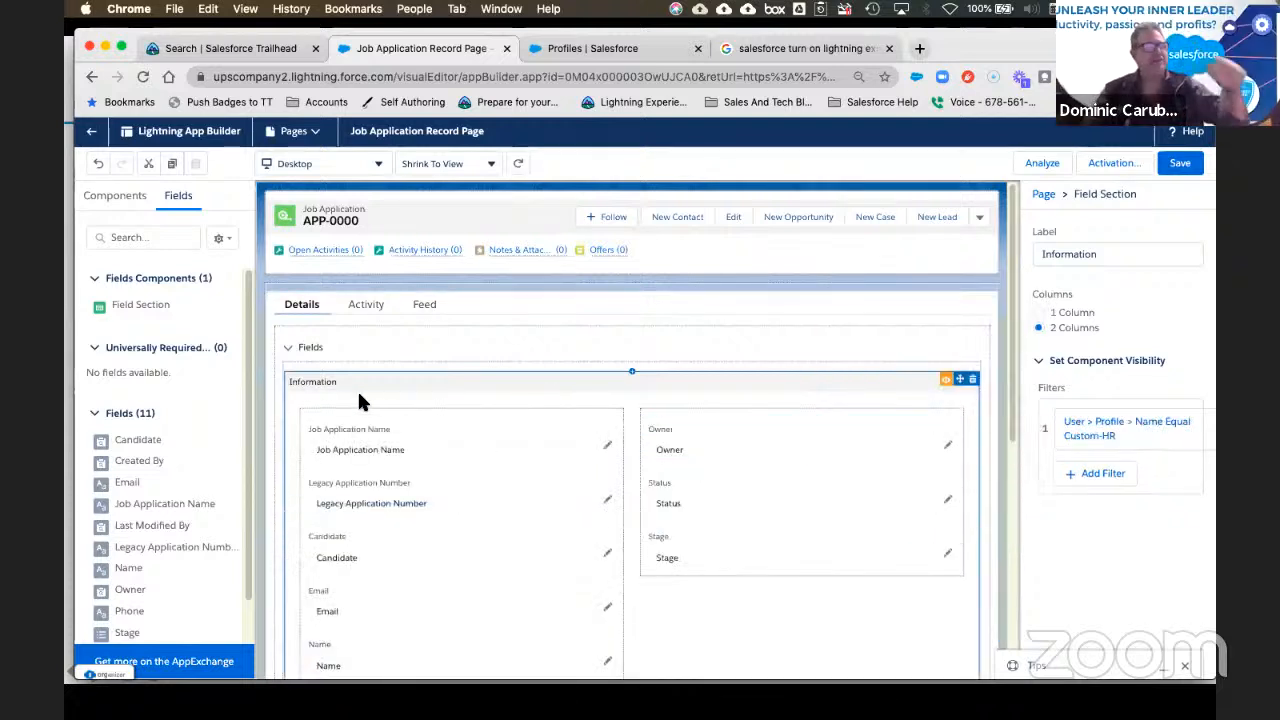
left_click(1183, 158)
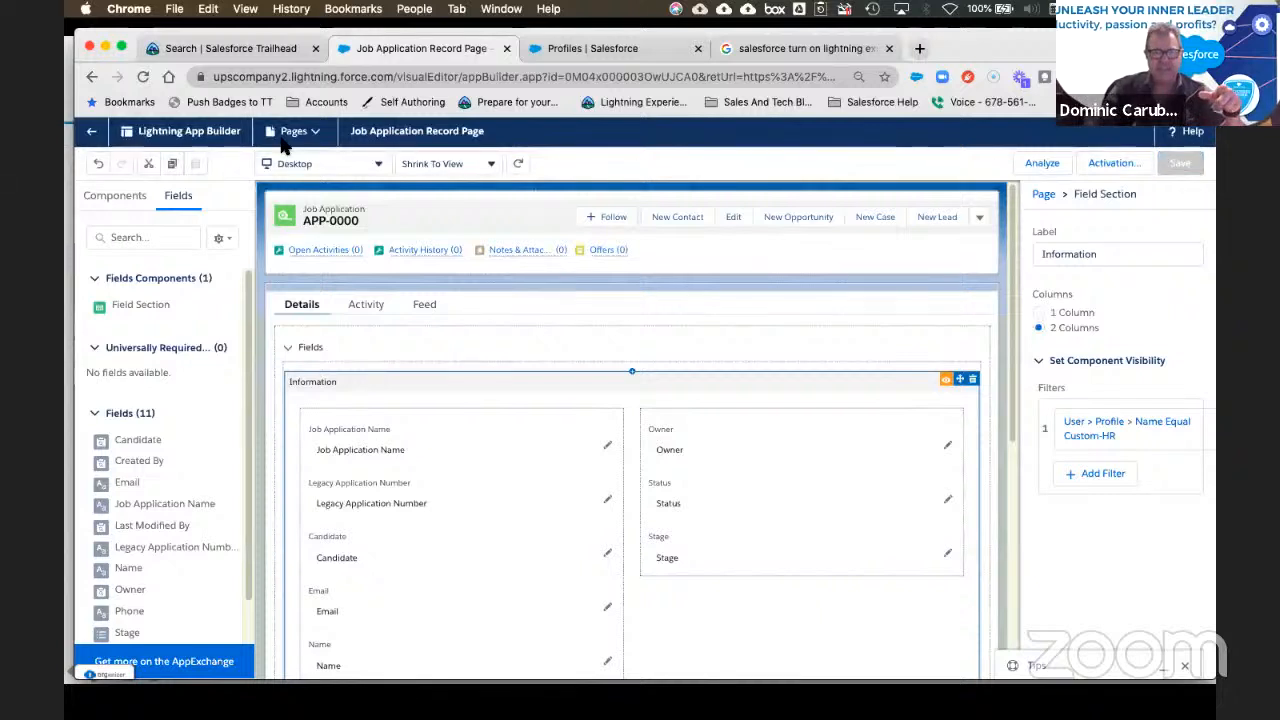
left_click(90, 136)
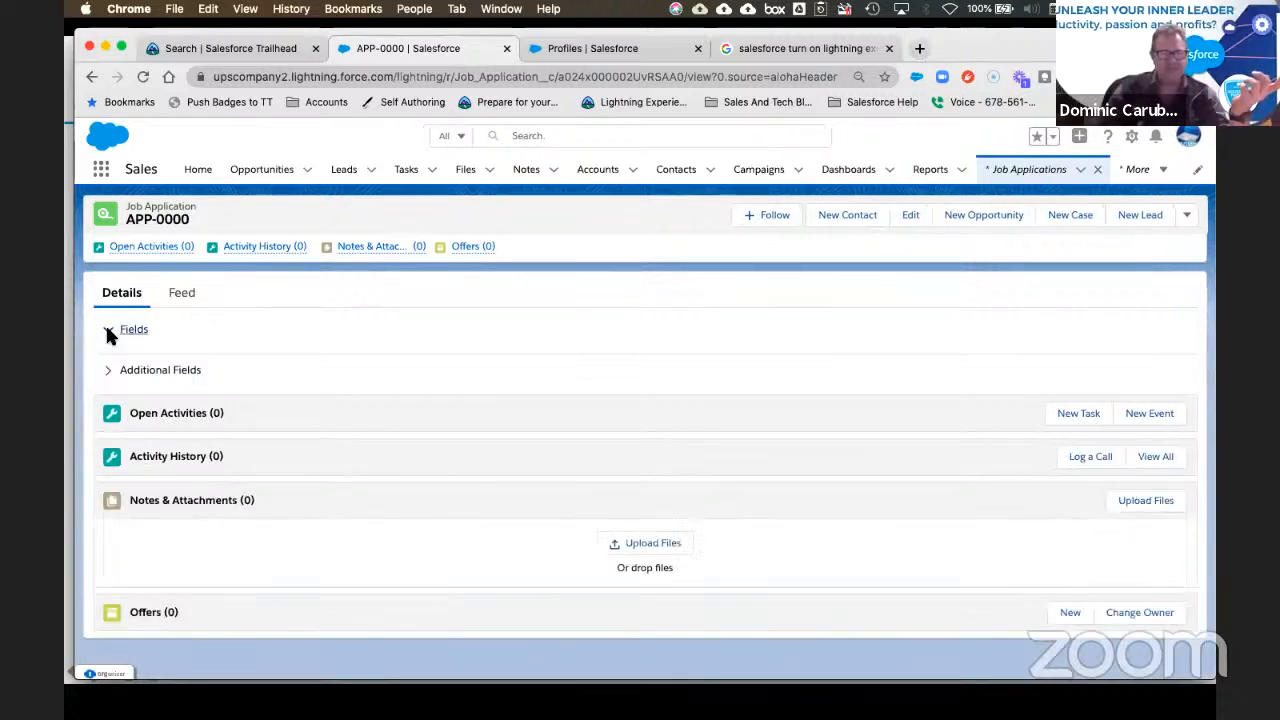
Step: Reload the APP-0000 record and expand Additional Fields and Fields to confirm Fields is empty
left_click(109, 371)
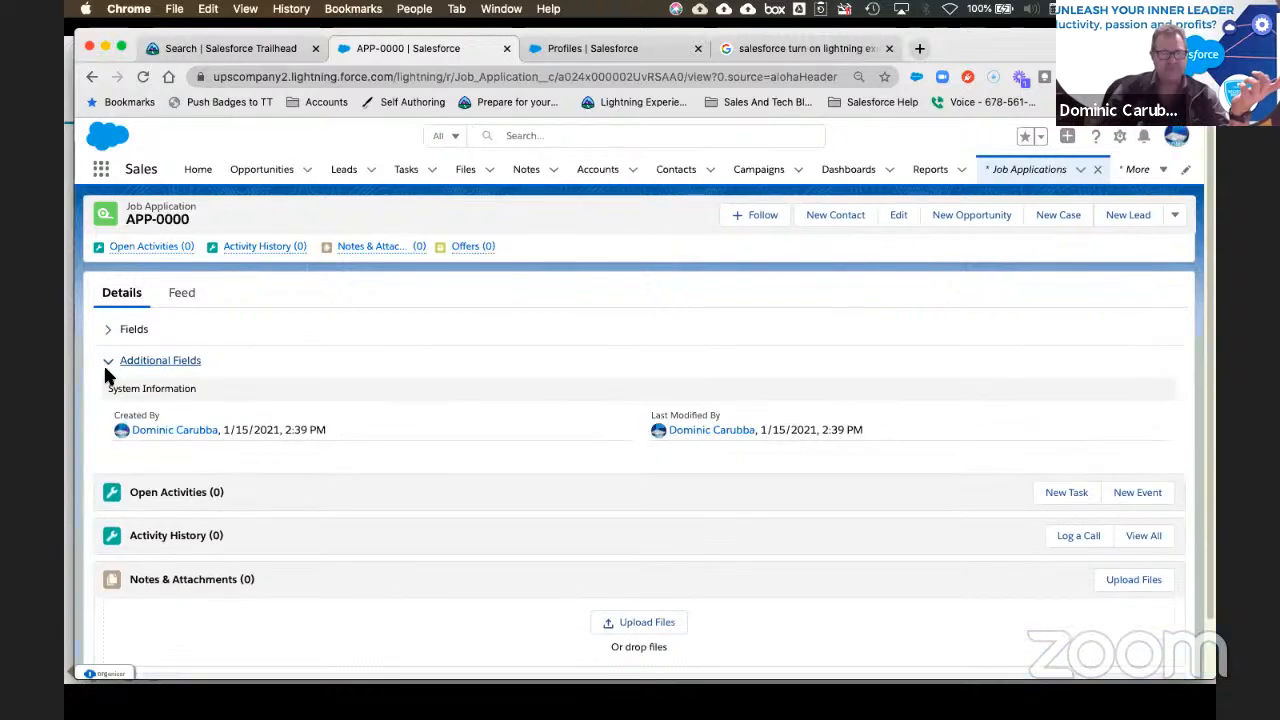
left_click(143, 77)
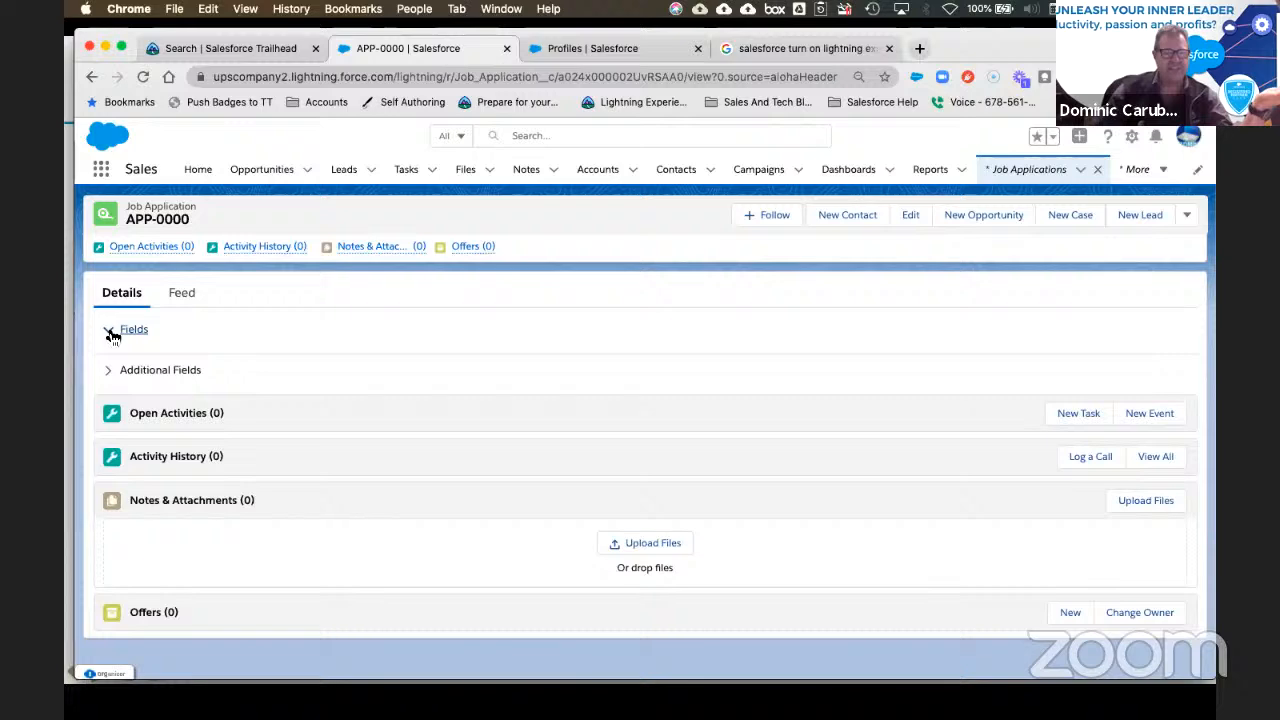
left_click(108, 372)
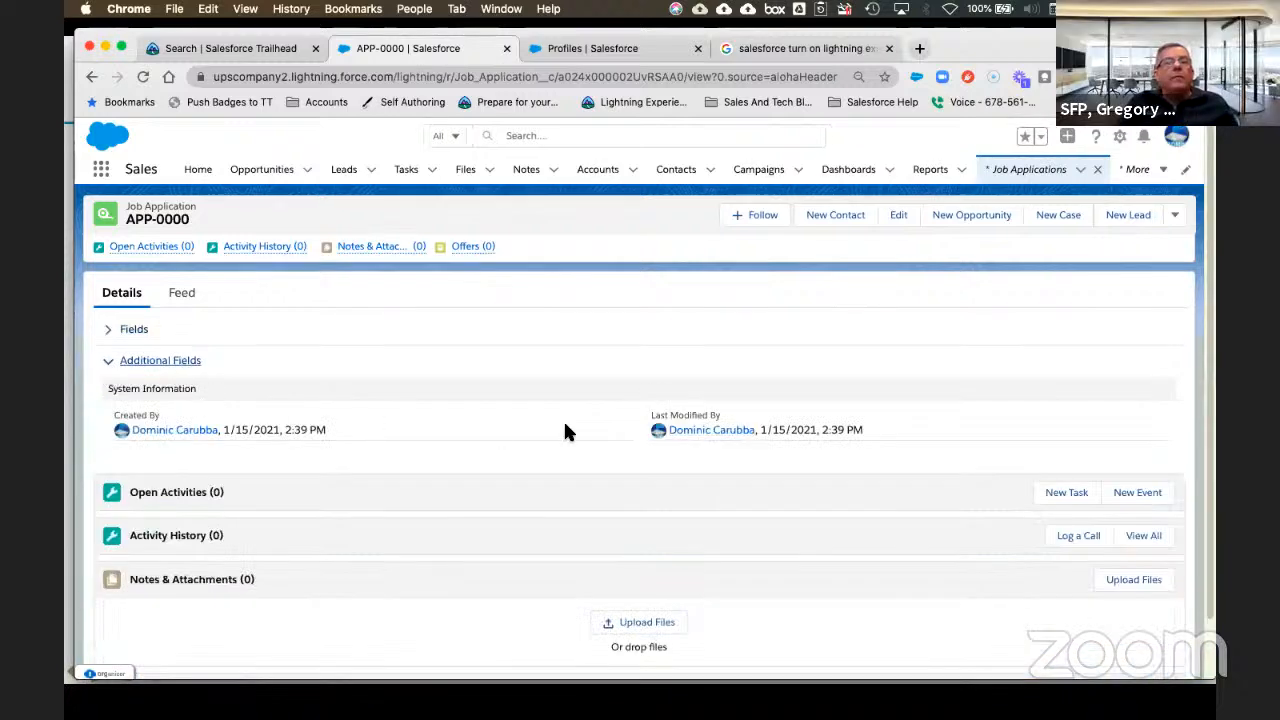
left_click(113, 334)
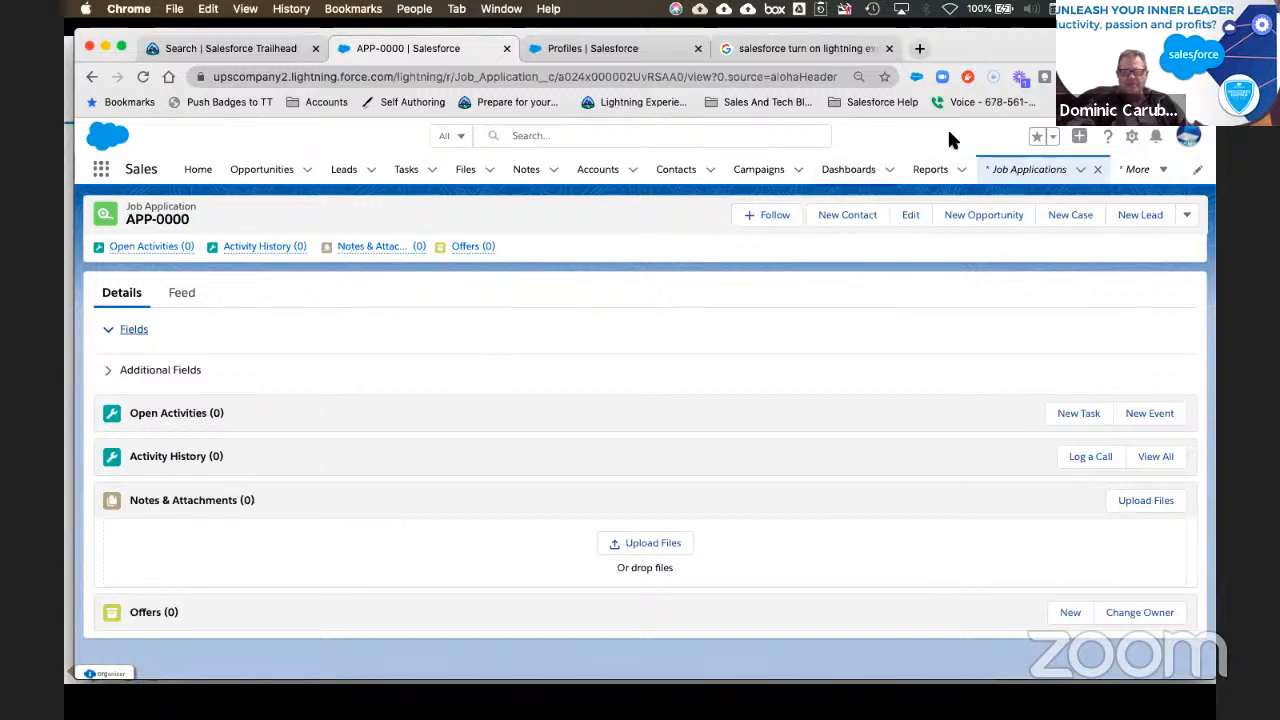
Step: Open the Job Application Record Page for editing and select the Information section to view its Custom-HR filter
left_click(1129, 136)
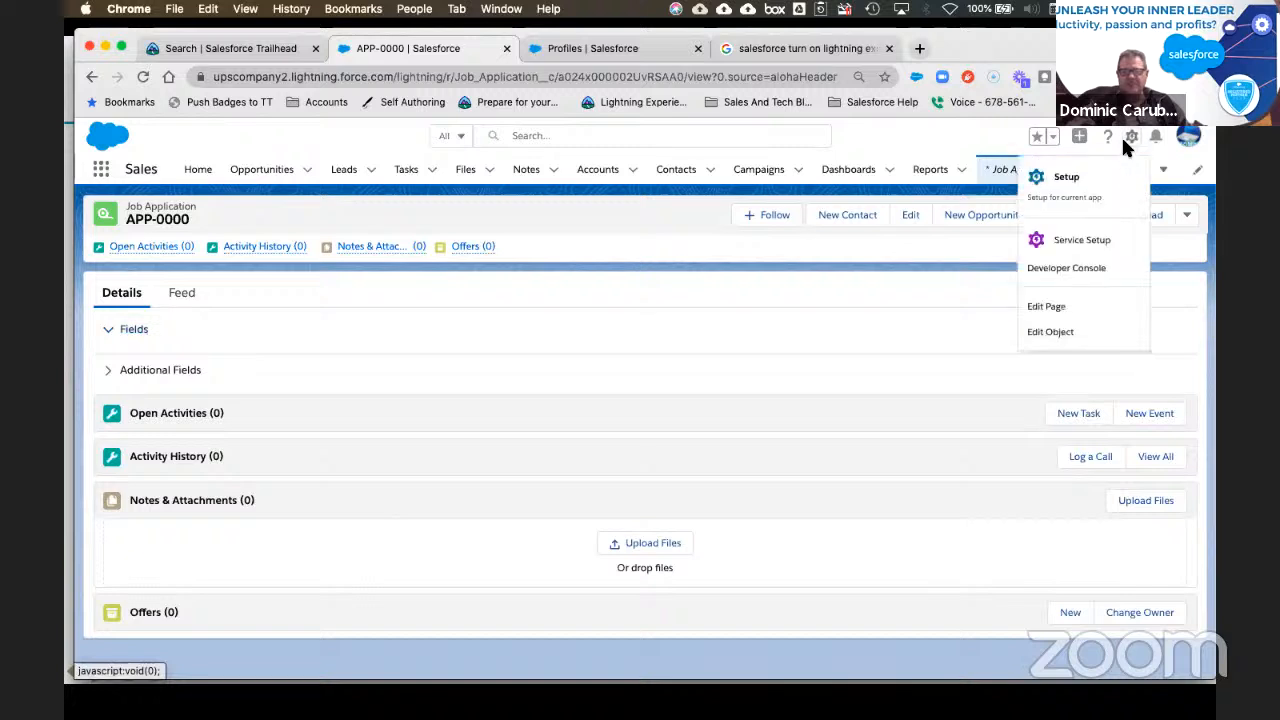
left_click(1055, 308)
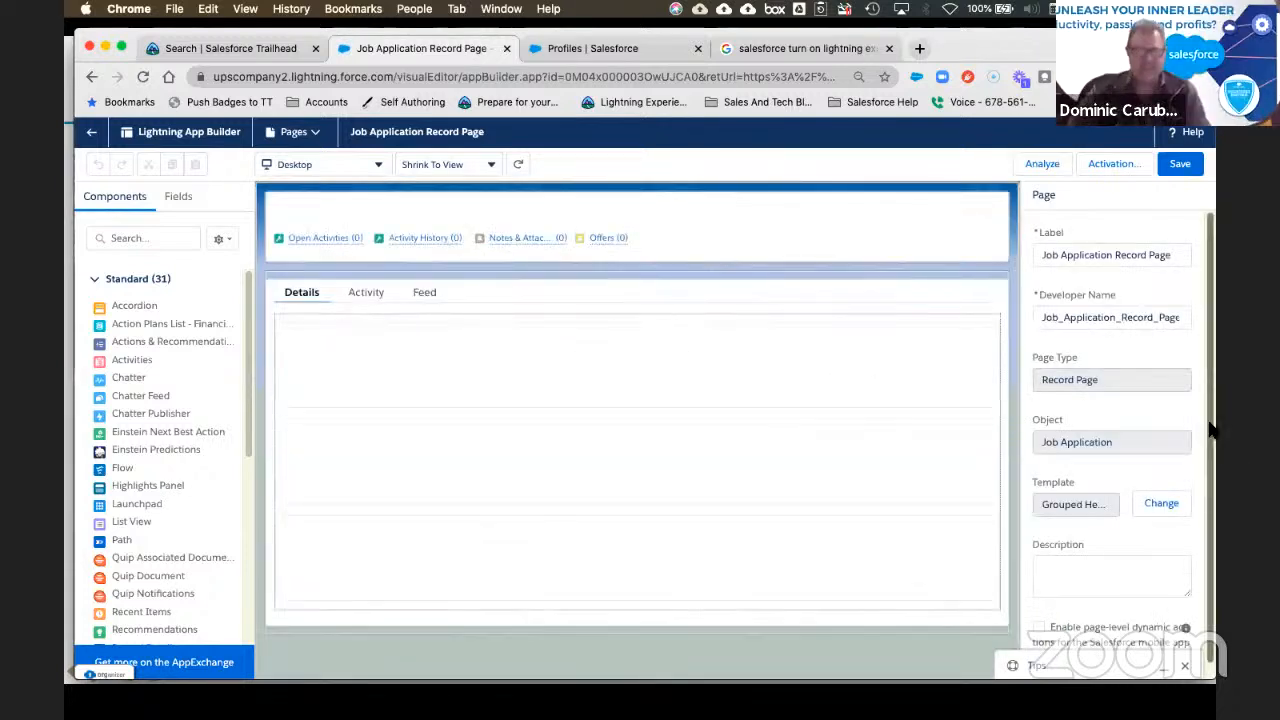
left_click(179, 198)
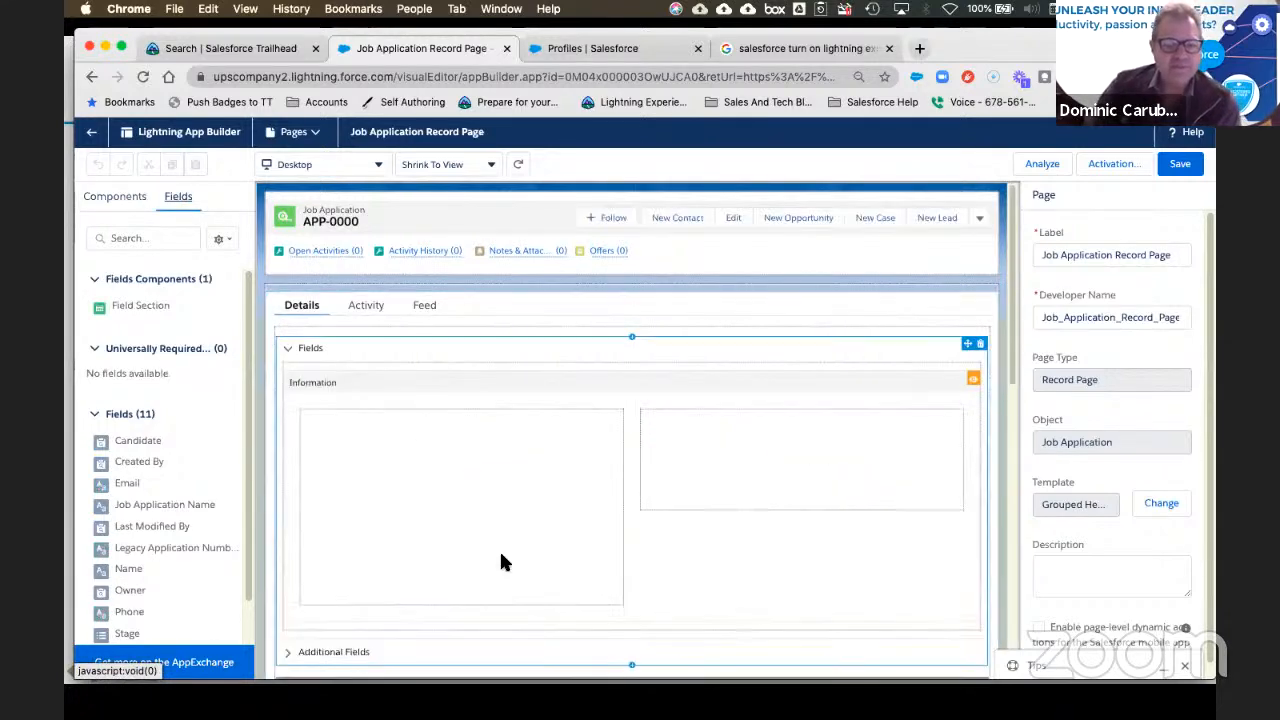
scroll(508, 405, "down", 2)
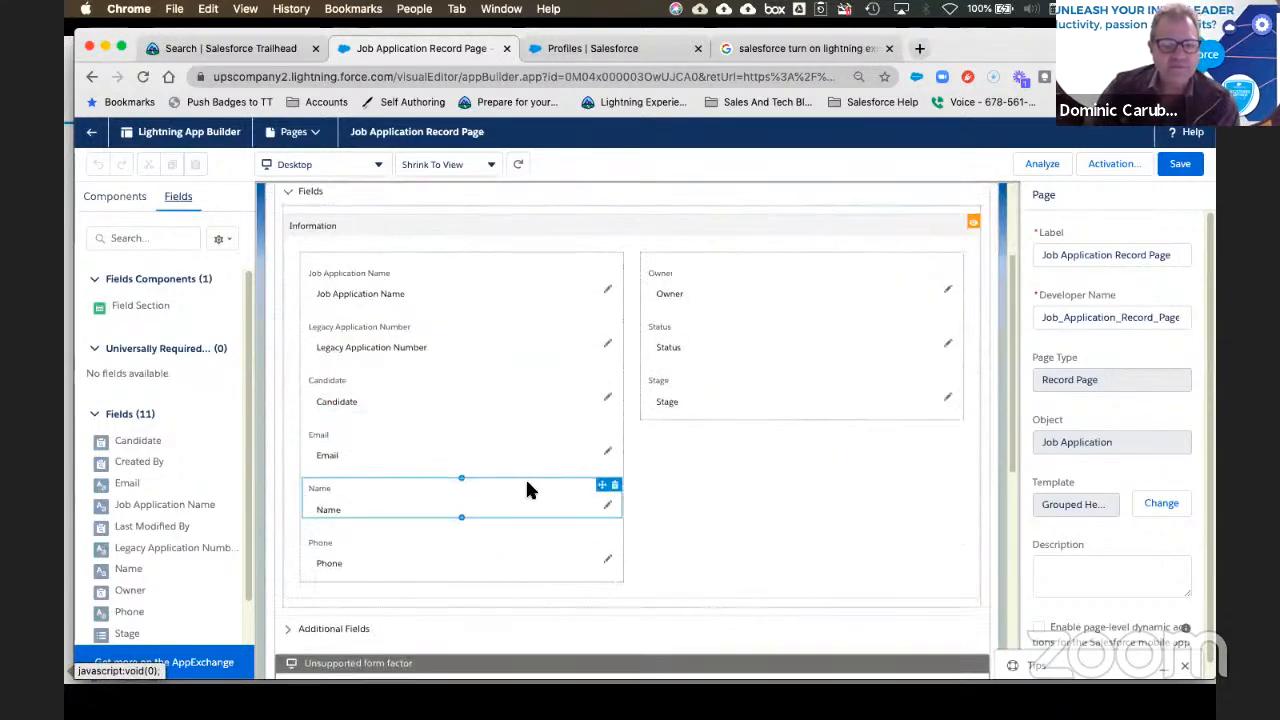
scroll(529, 491, "down", 3)
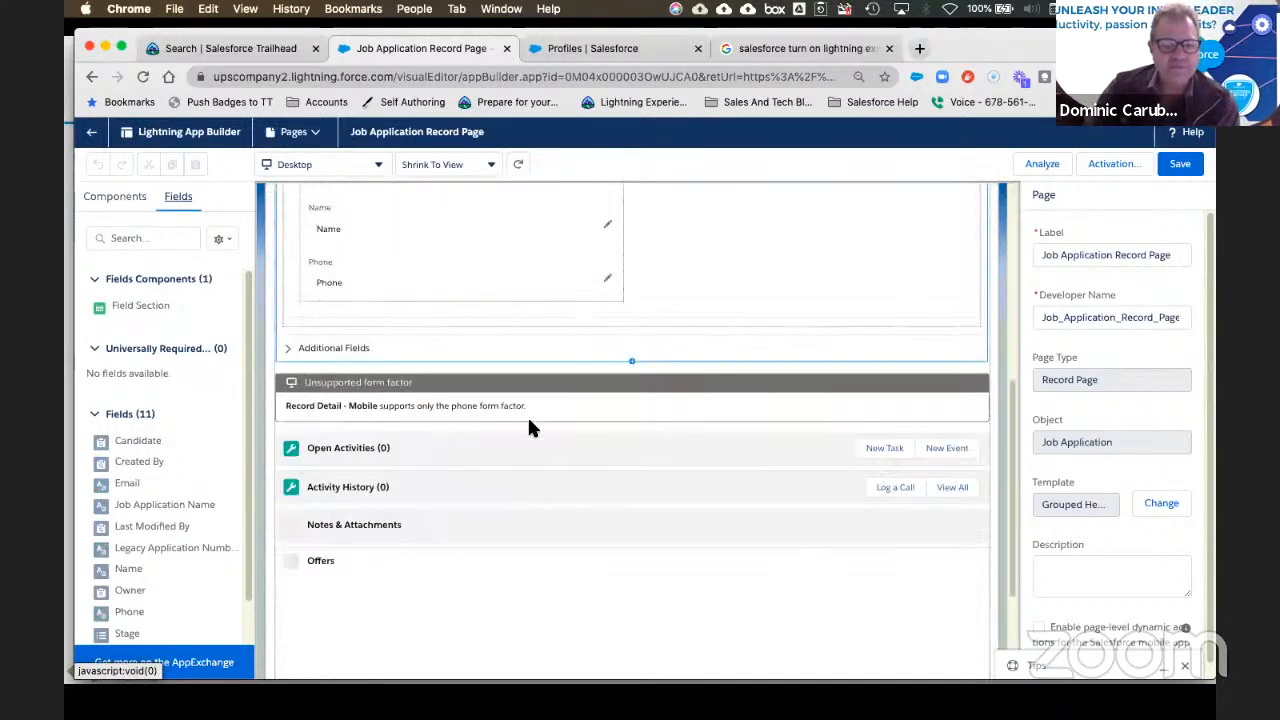
left_click(300, 352)
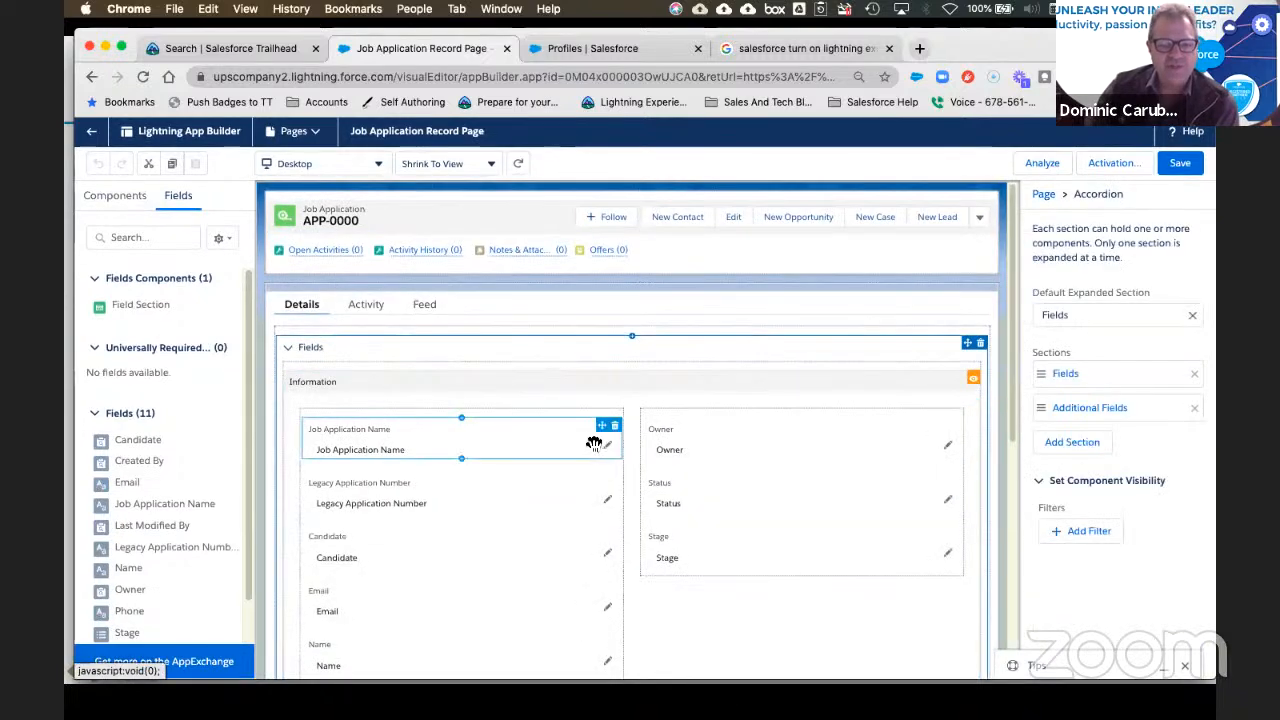
left_click(469, 381)
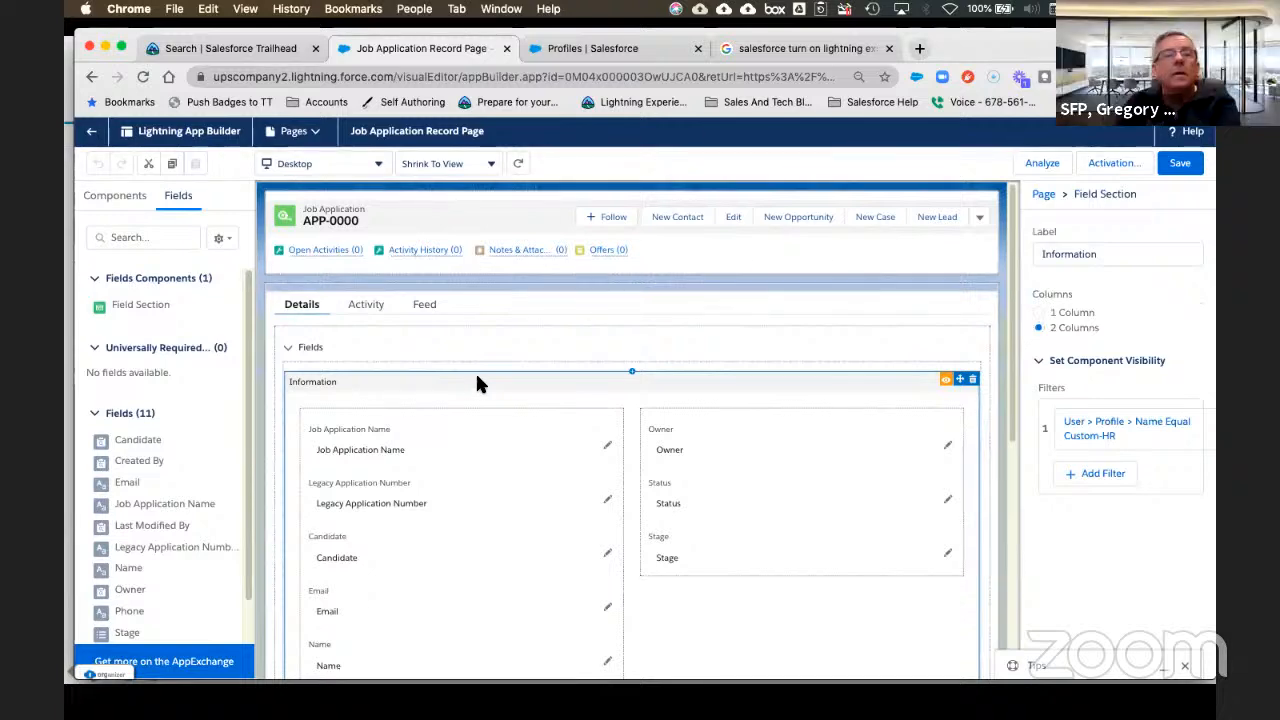
scroll(475, 372, "down", 2)
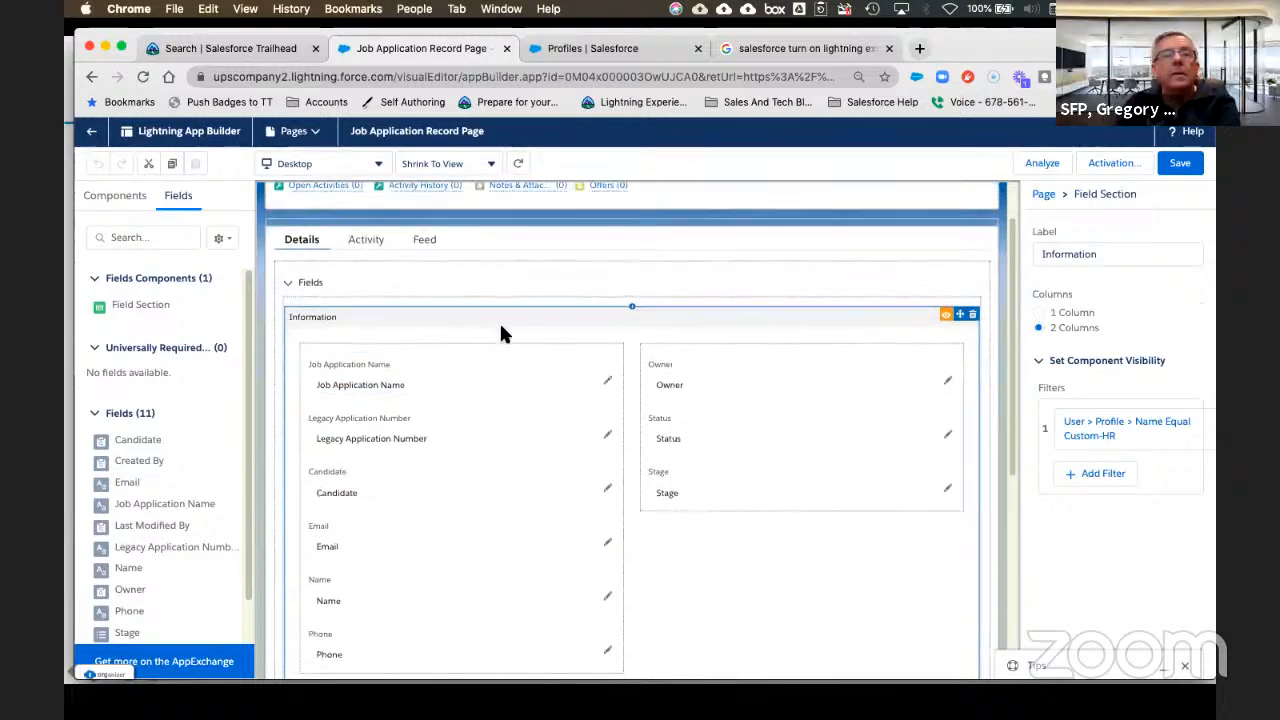
scroll(499, 330, "down", 5)
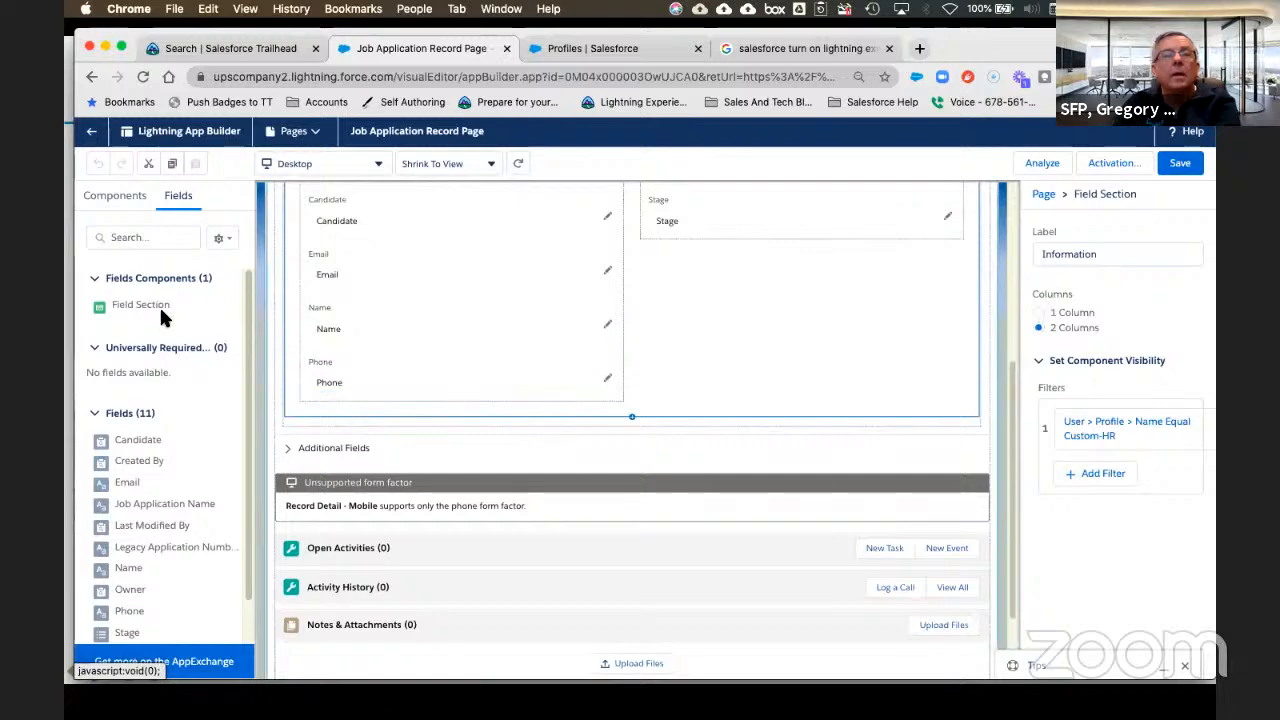
Step: Drag a new field section below Information and label it 'System Admin Section'
left_click_drag(148, 310, 413, 415)
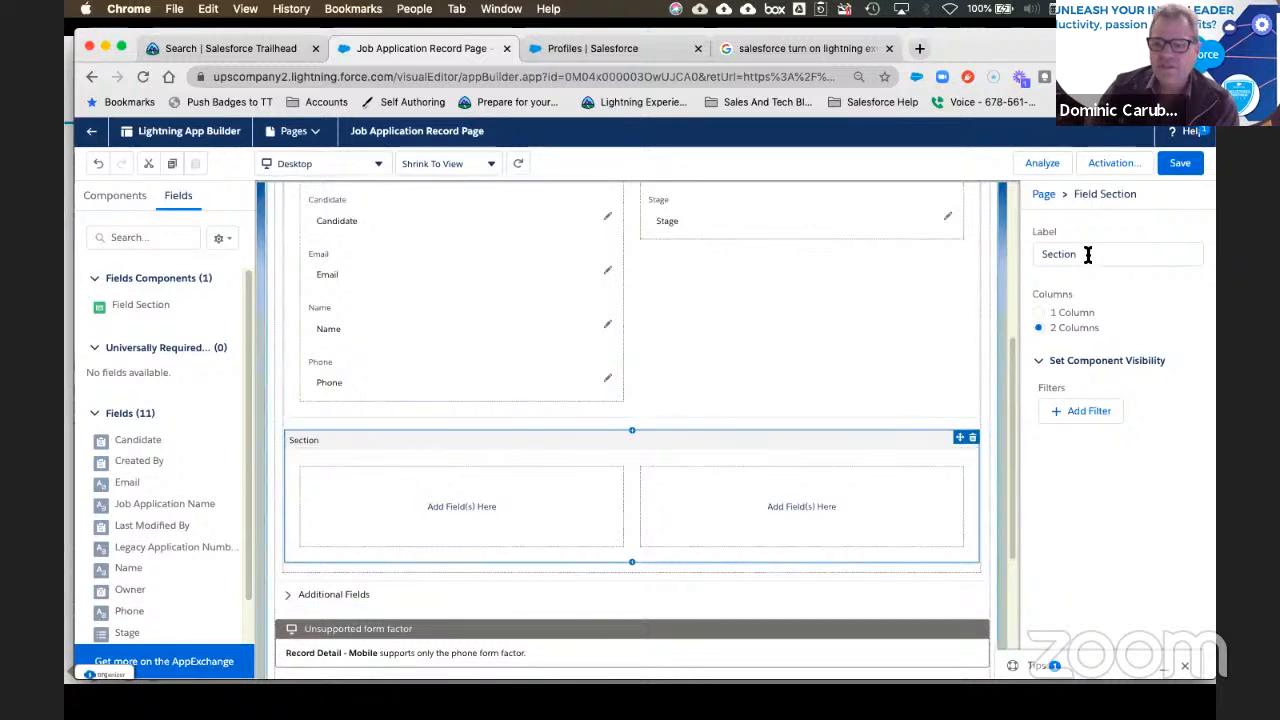
double_click(1084, 254)
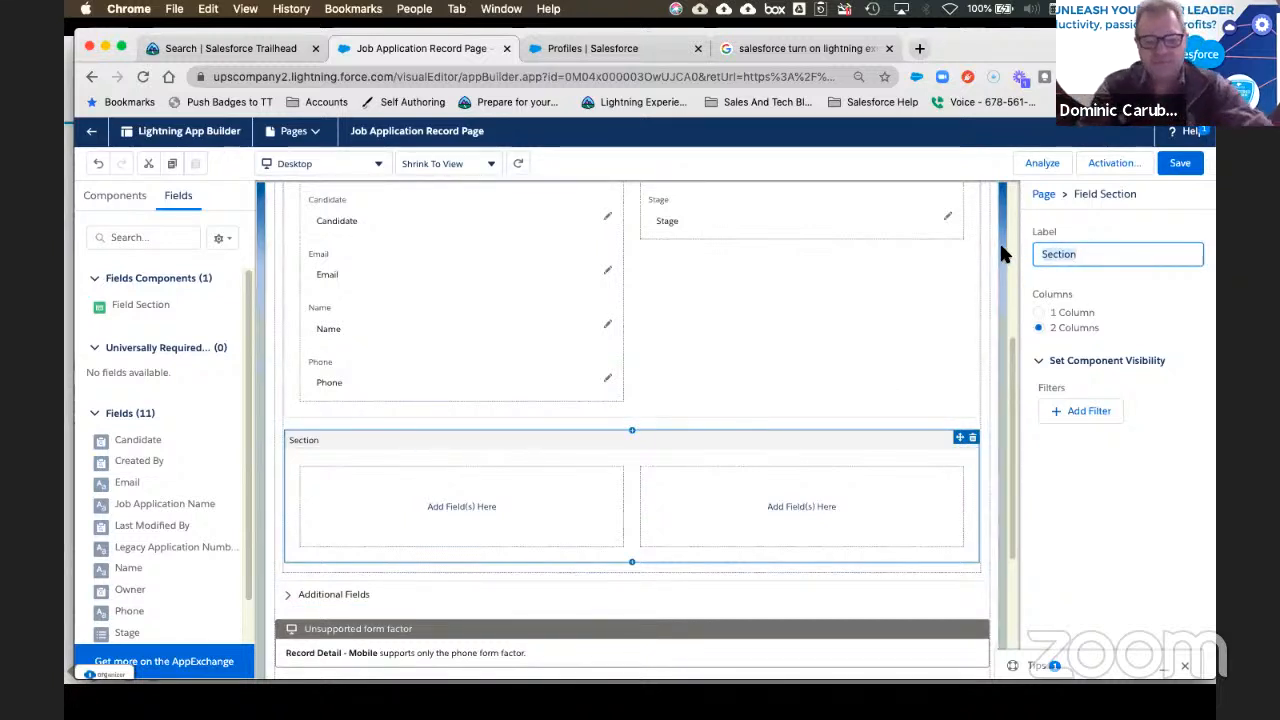
type("System Admin")
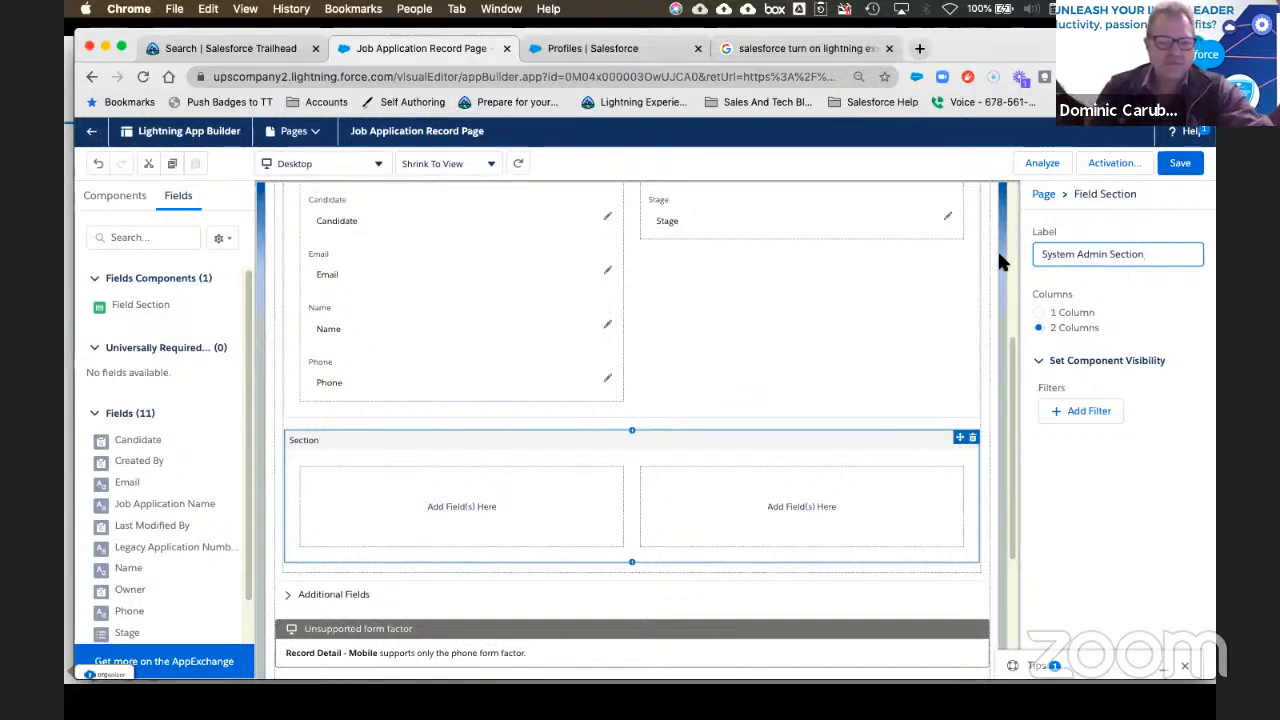
left_click(410, 321)
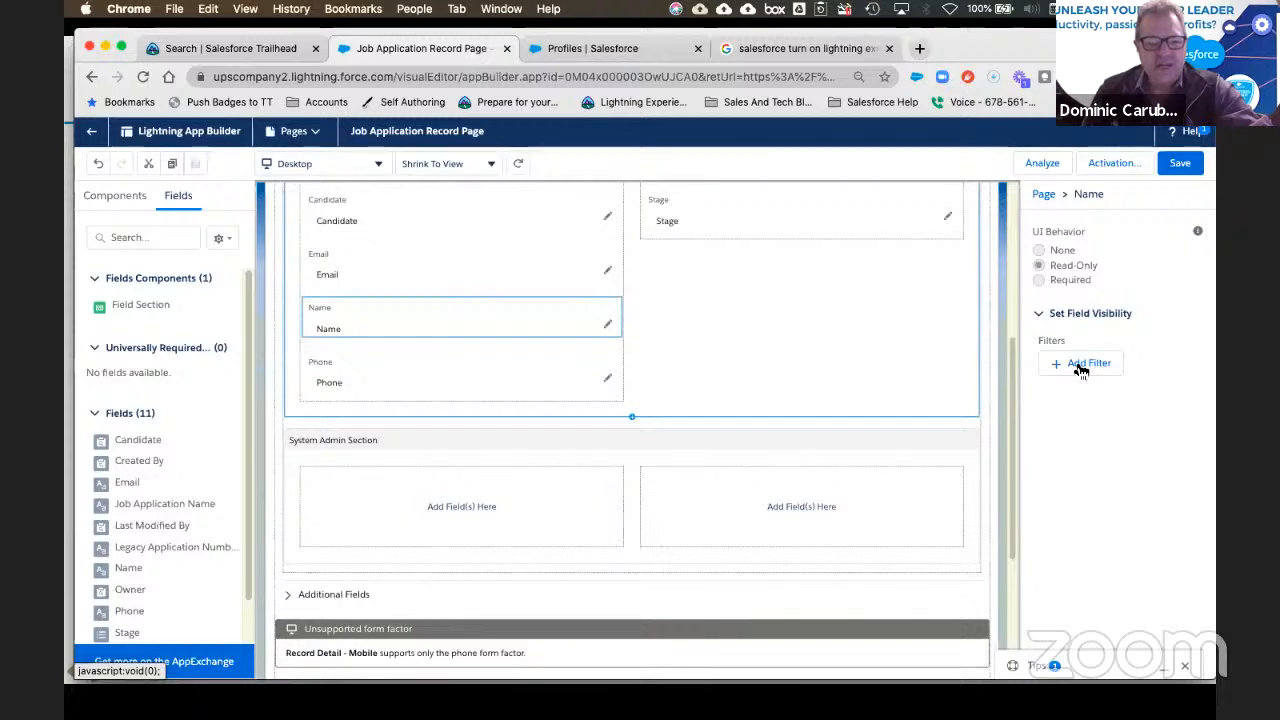
Step: Start an advanced visibility filter on the Name field using Record > Job Application Name
left_click(1080, 366)
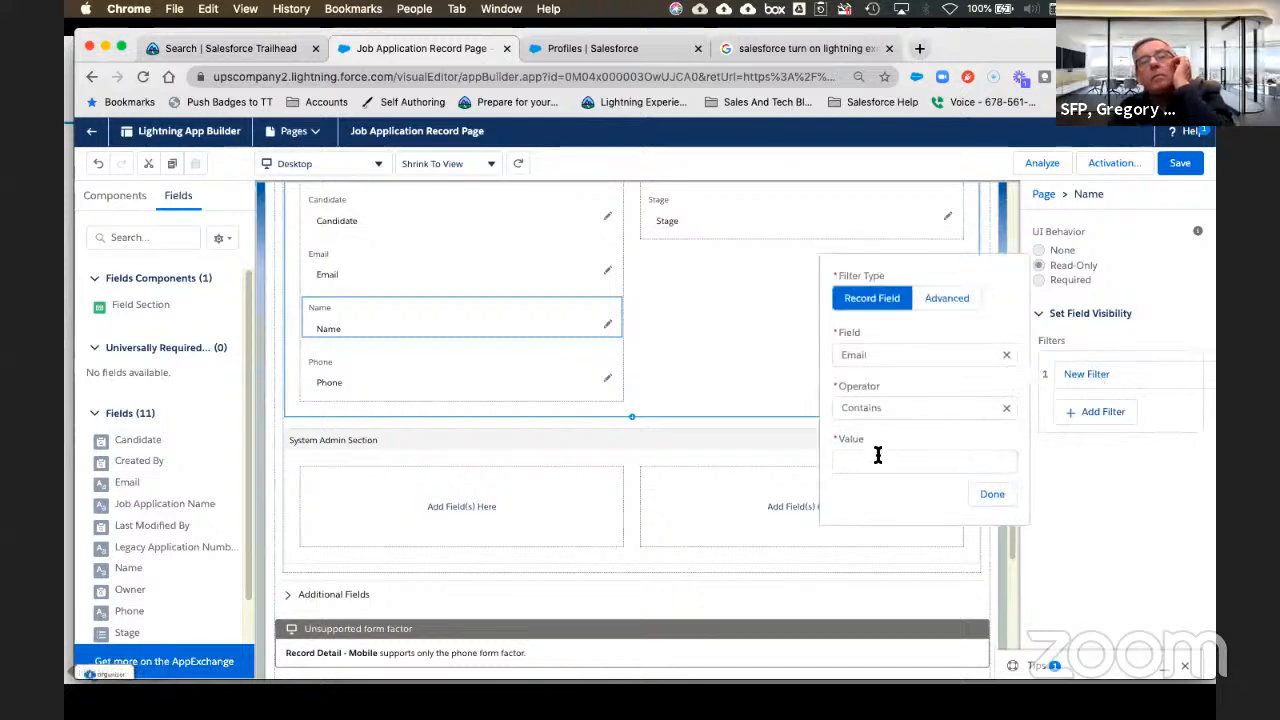
left_click(948, 297)
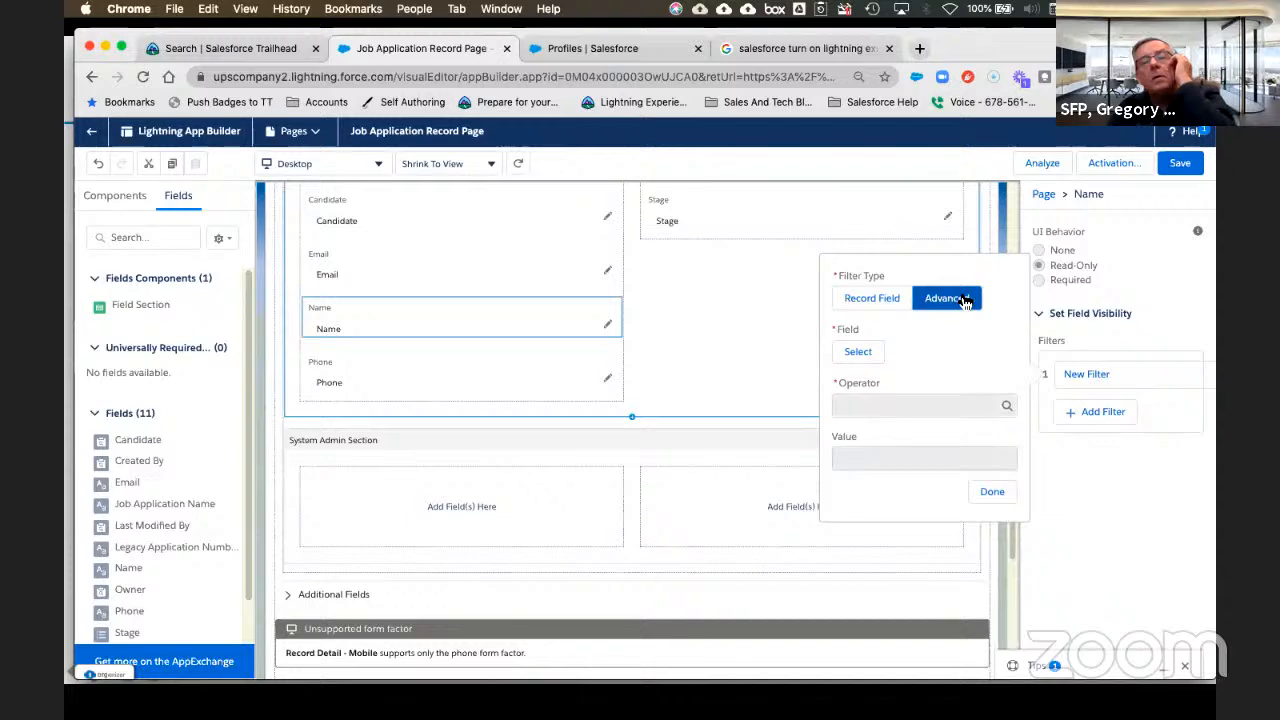
left_click(860, 352)
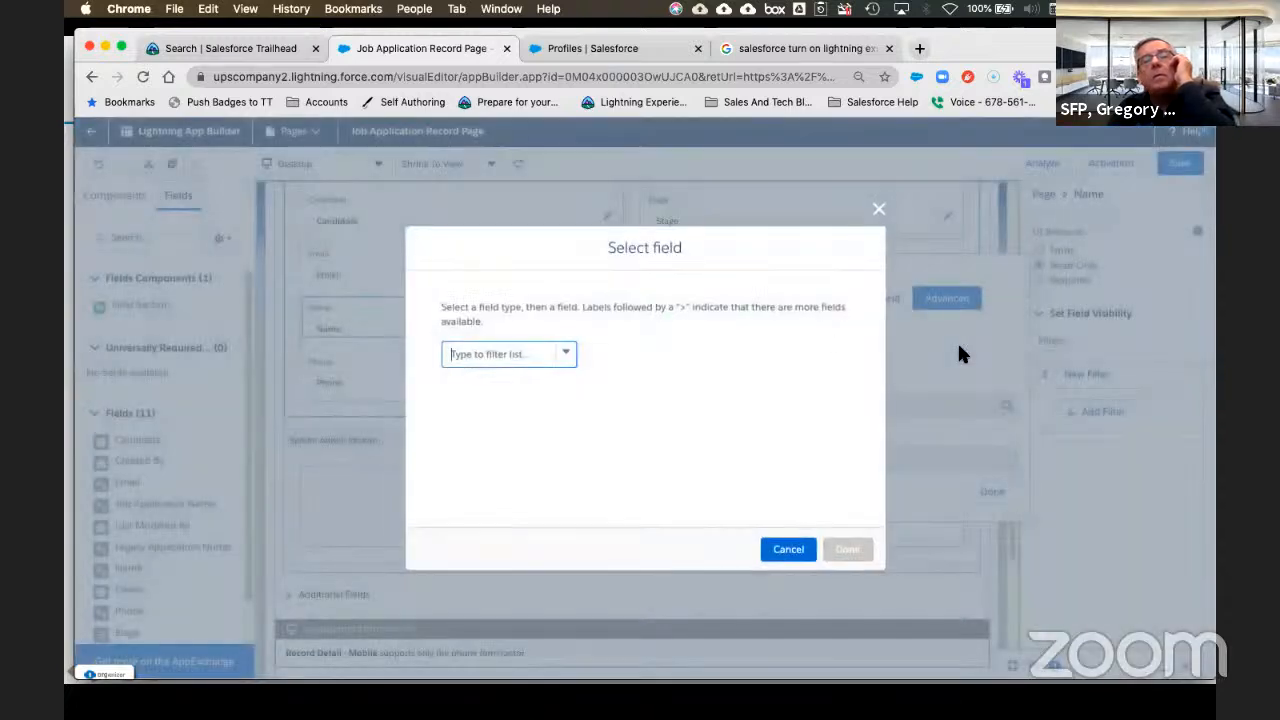
left_click(537, 353)
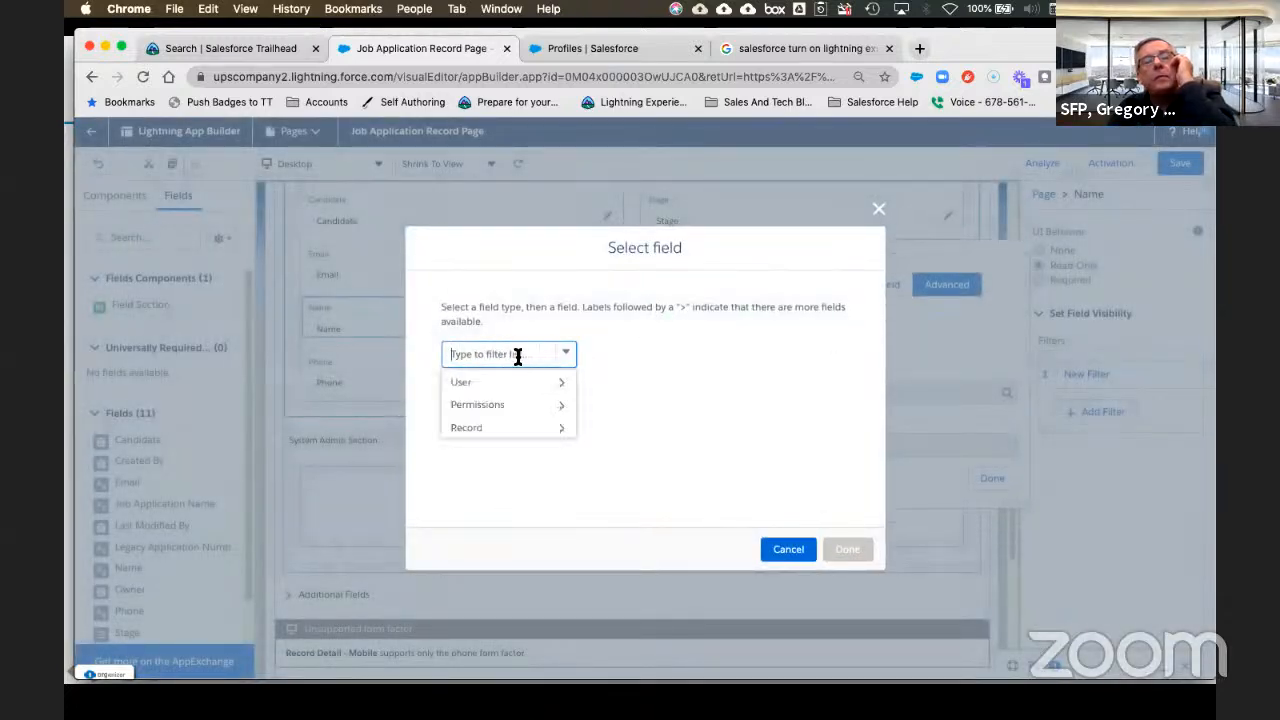
left_click(493, 427)
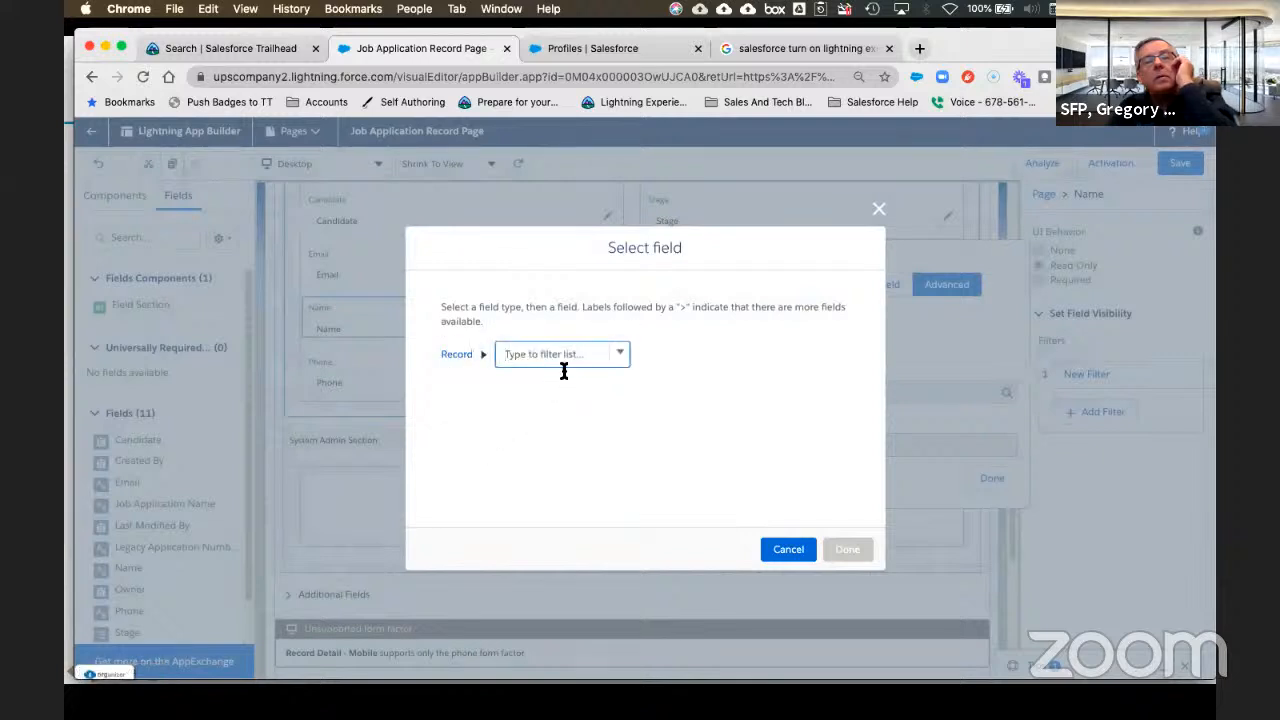
left_click(609, 355)
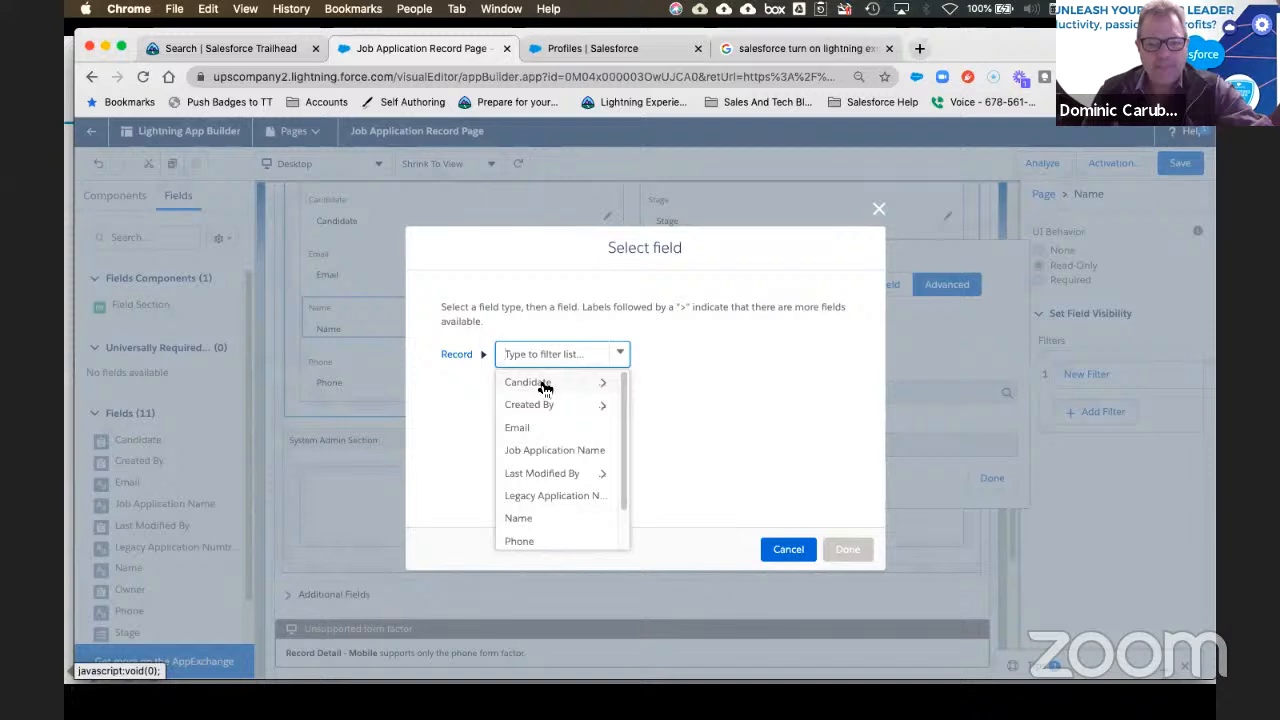
left_click(543, 452)
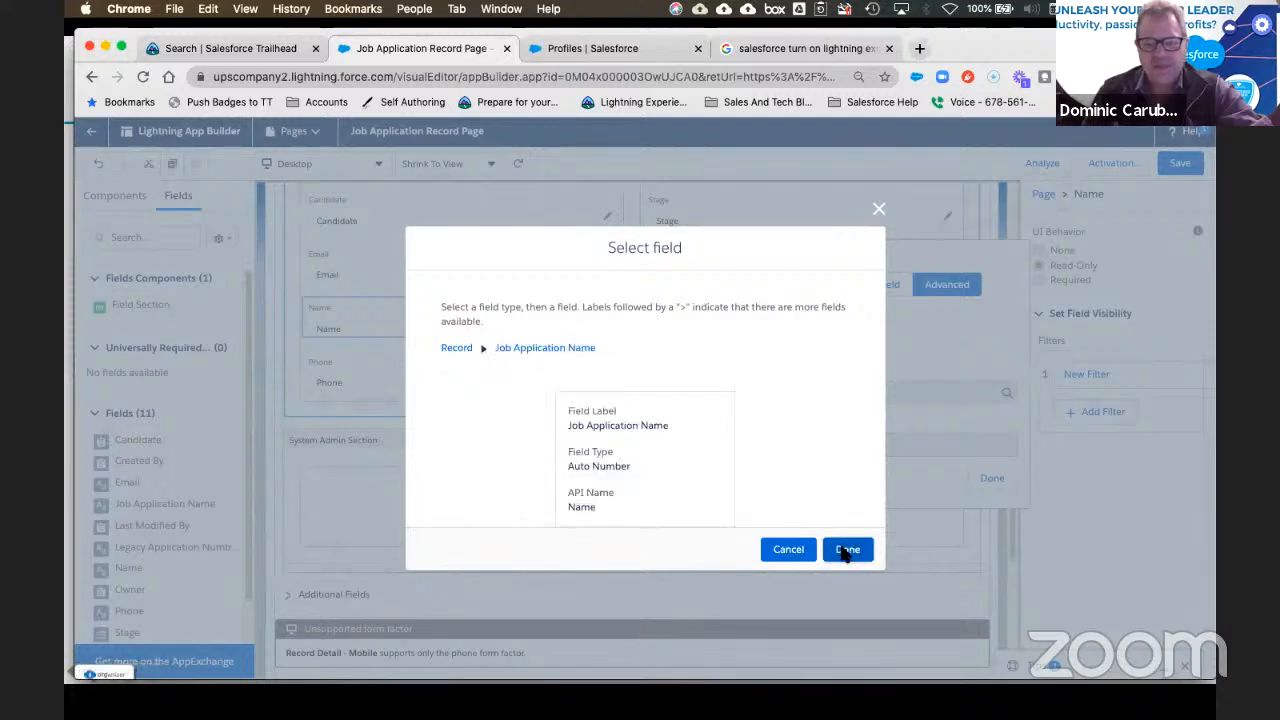
left_click(847, 550)
Step: Set the filter condition to Contains 'Temporary' and save the record page
left_click(869, 389)
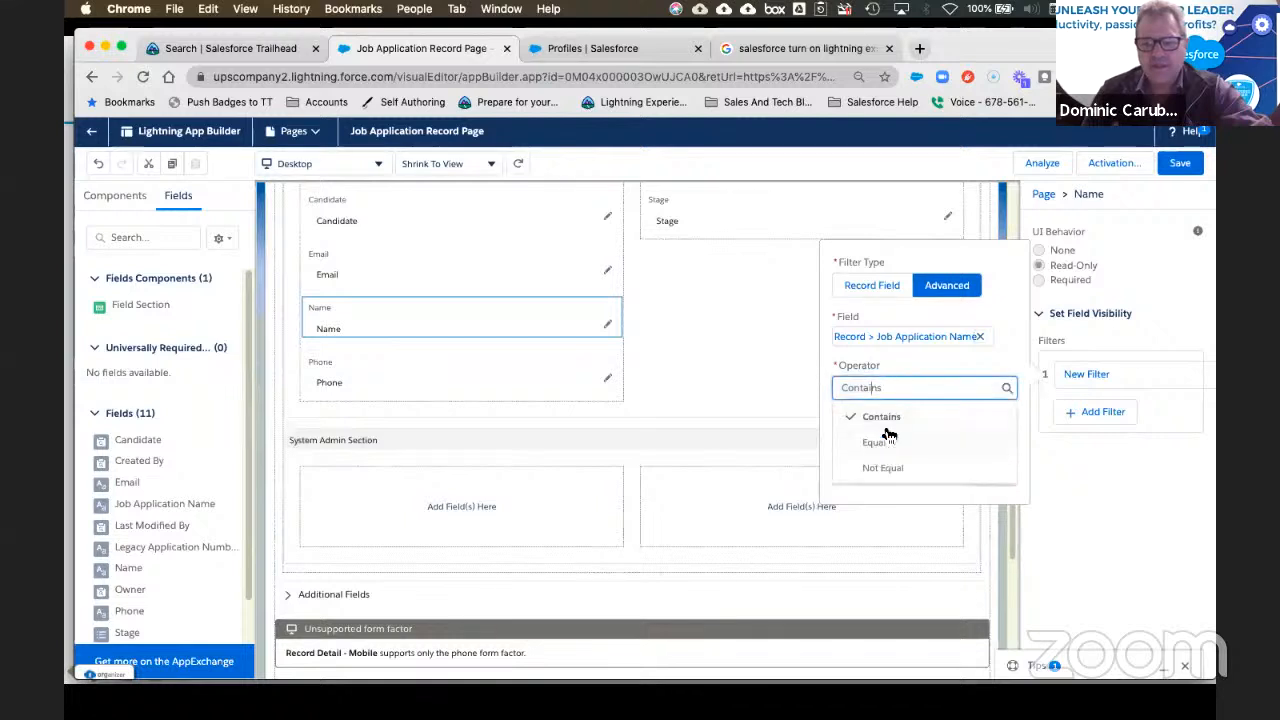
left_click(913, 364)
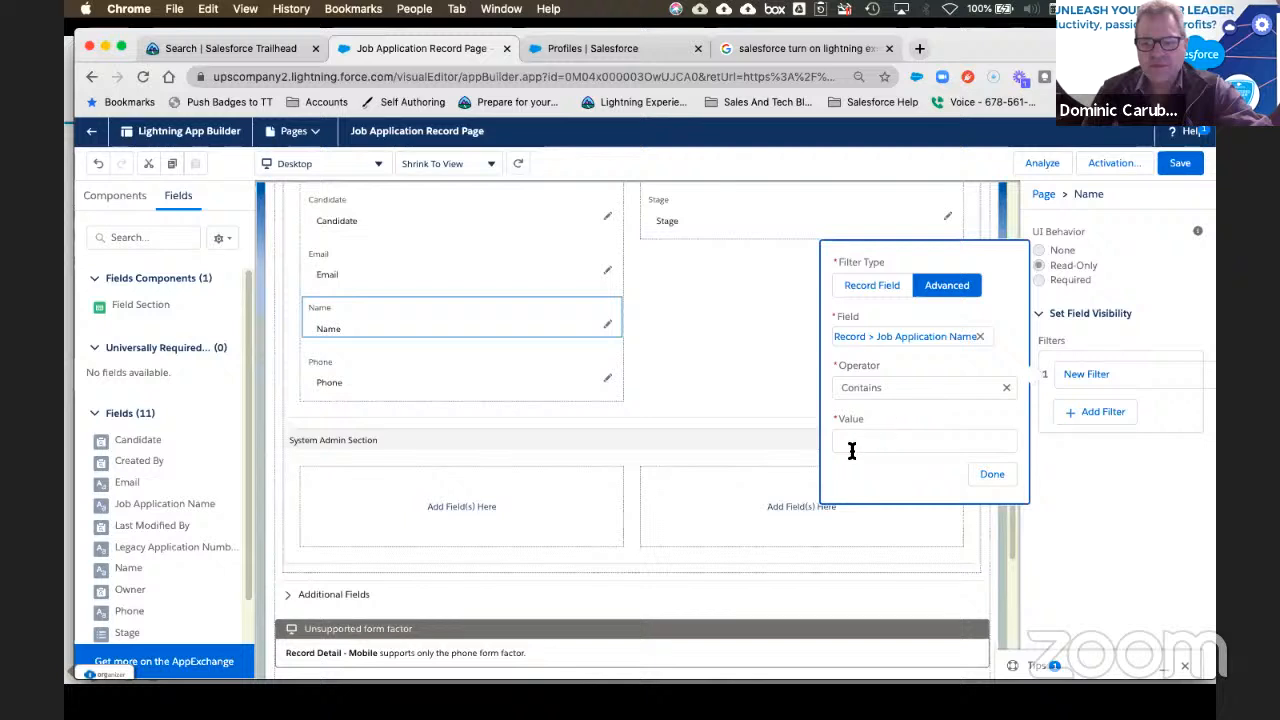
left_click(851, 449)
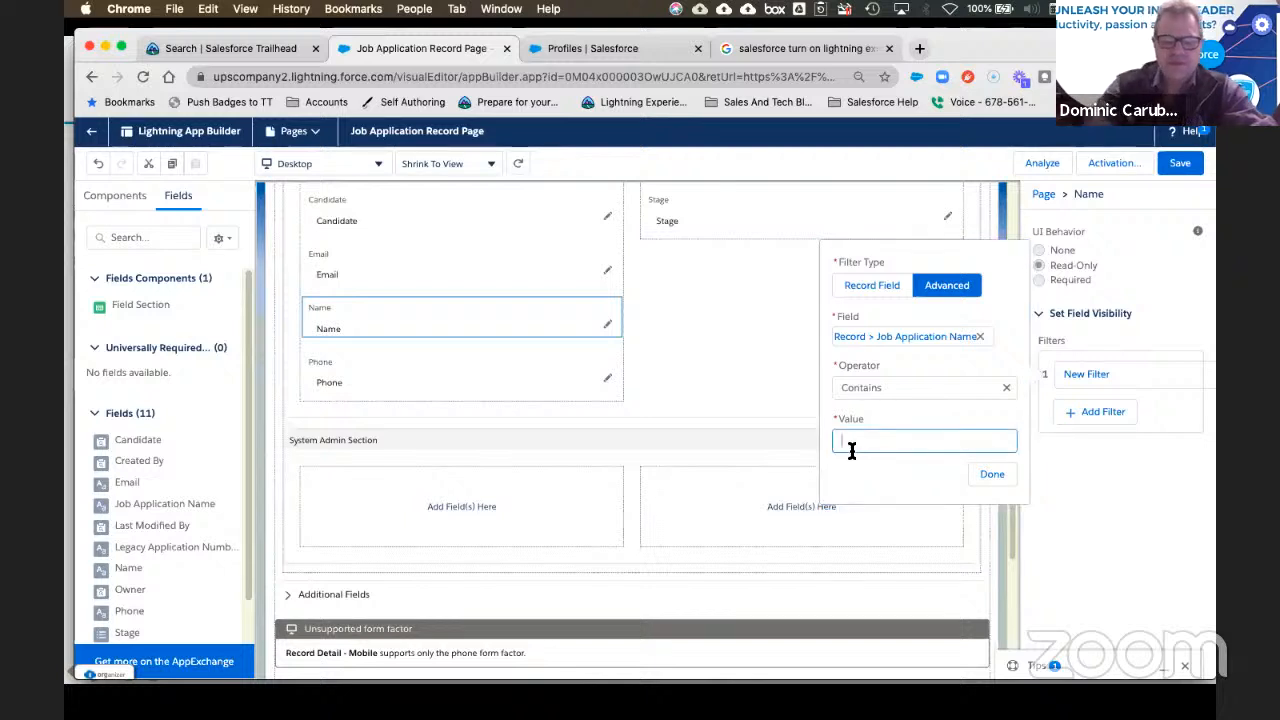
type("Temporary")
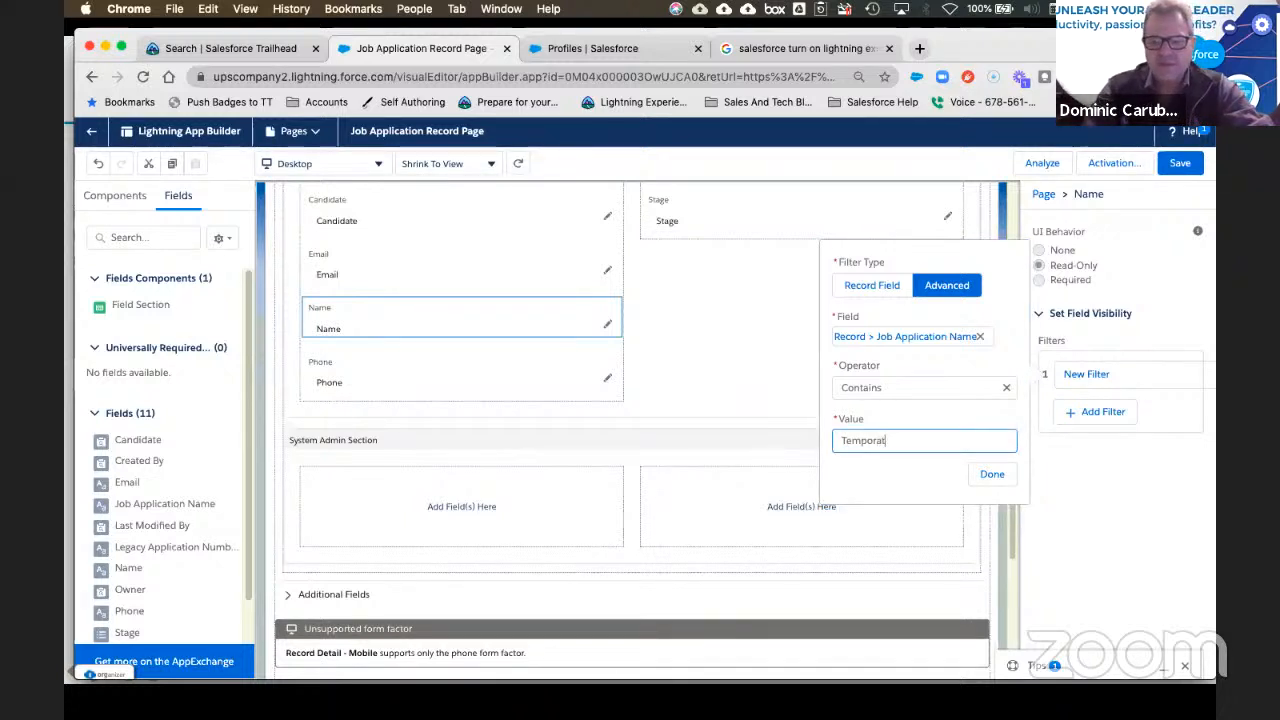
left_click(991, 473)
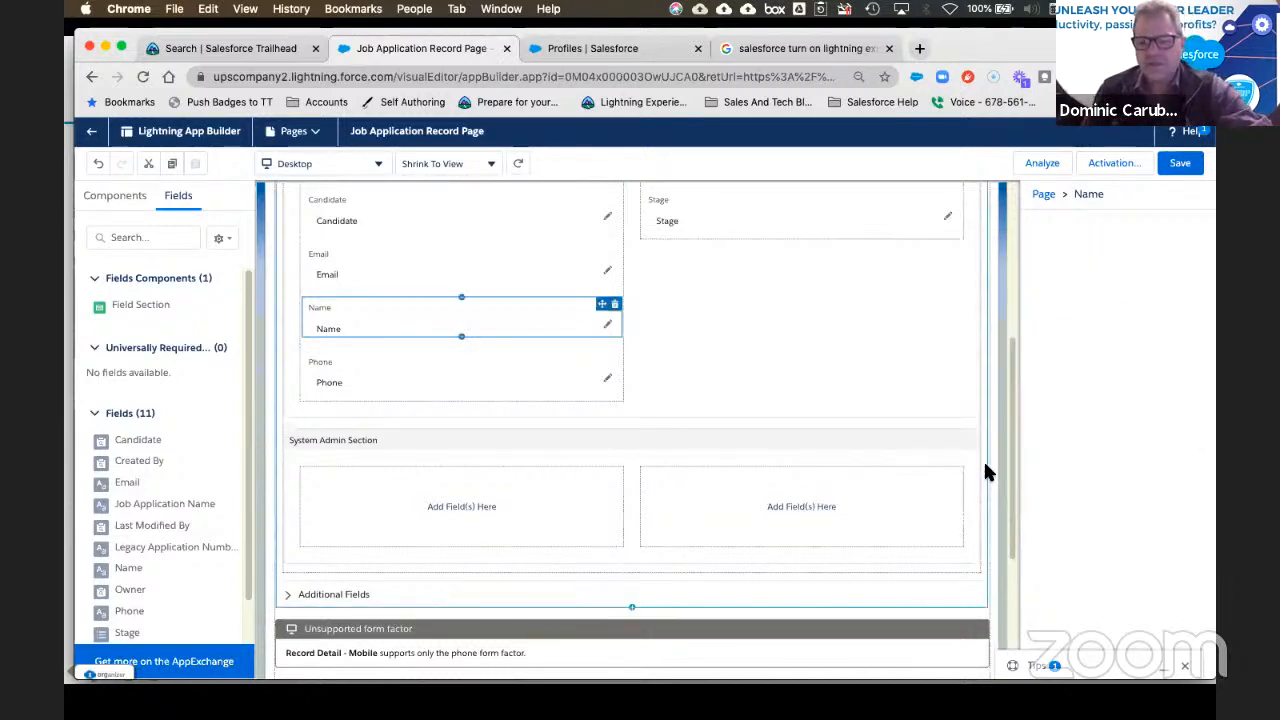
left_click(1177, 160)
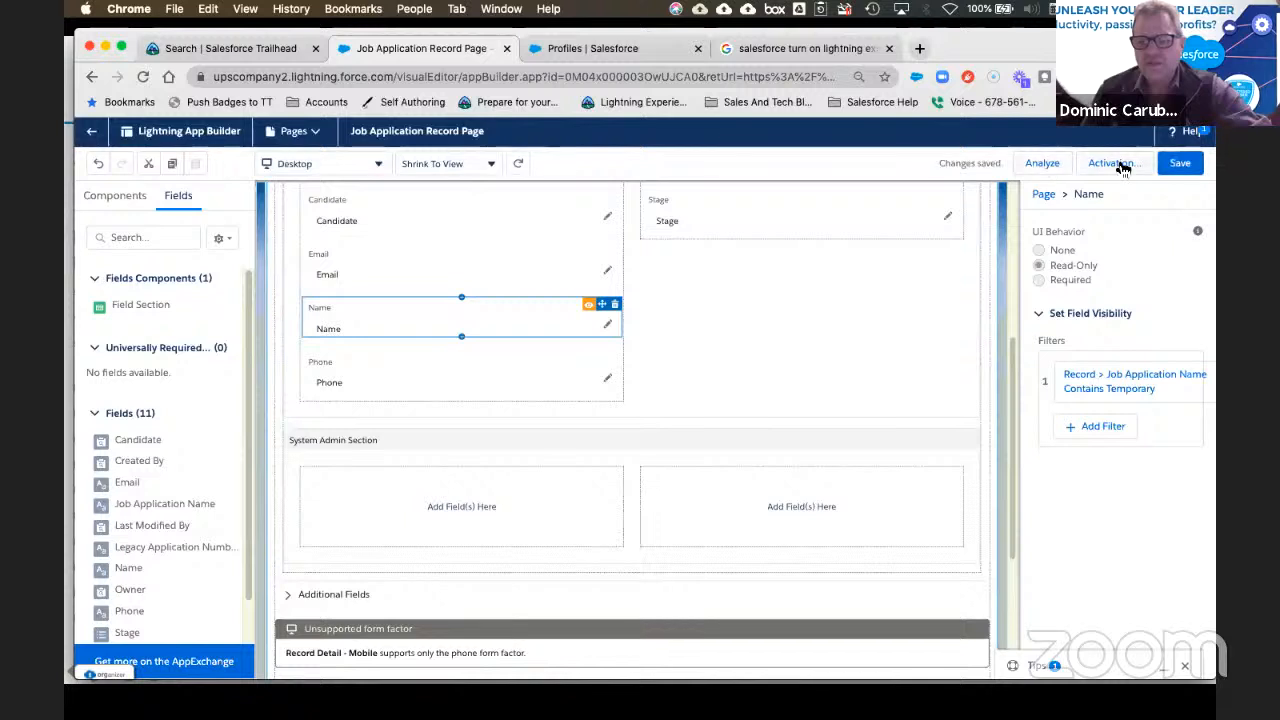
Step: Save again, return to APP-0000, and expand Fields and Additional Fields to check the sections
left_click(1180, 163)
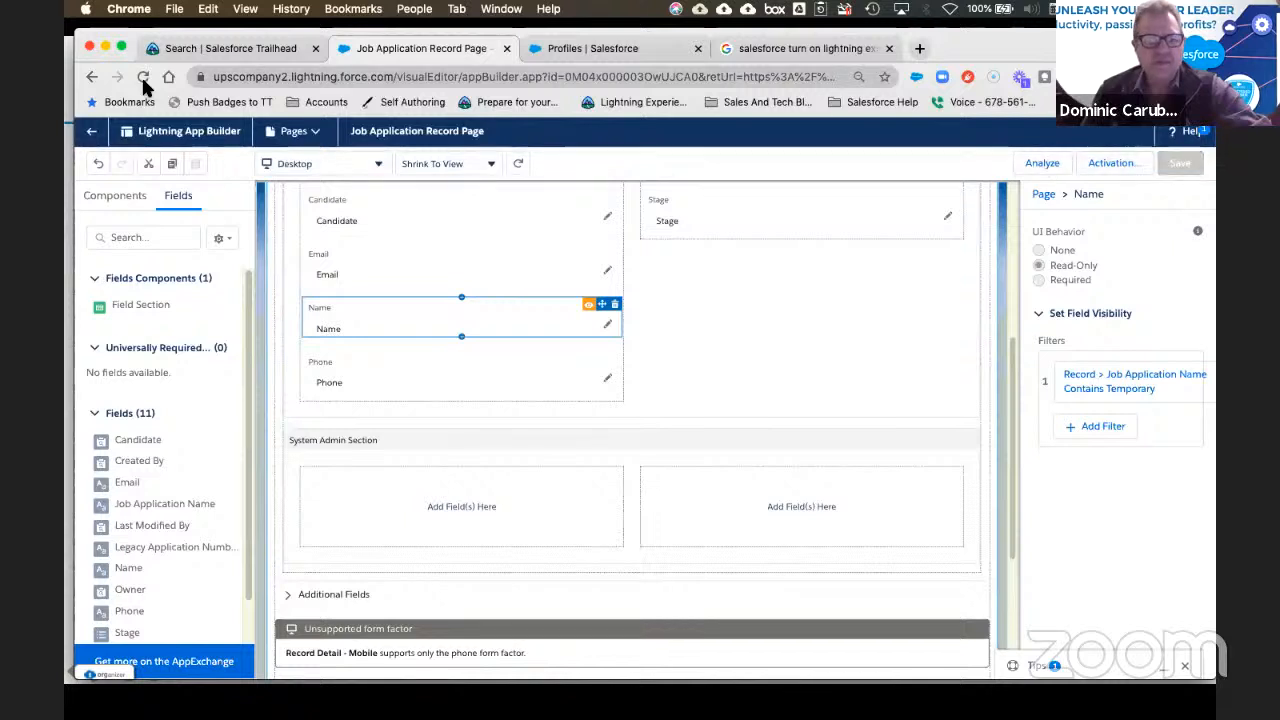
left_click(92, 139)
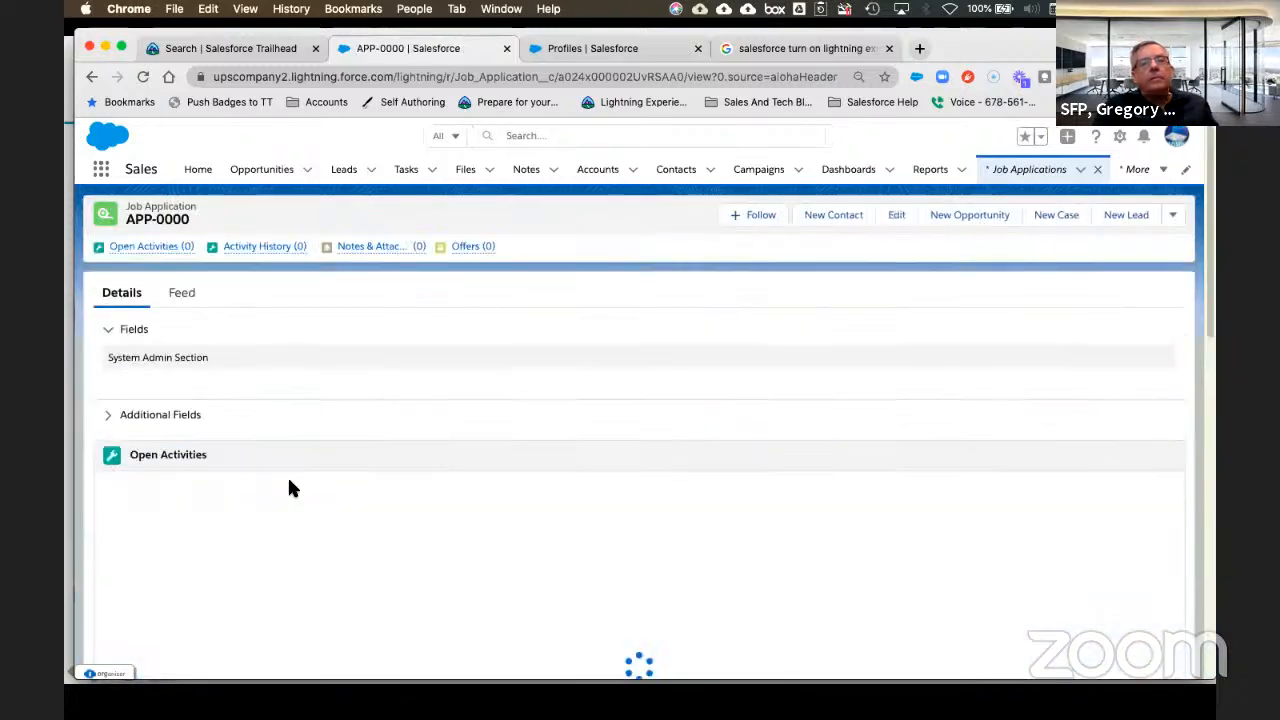
left_click(190, 359)
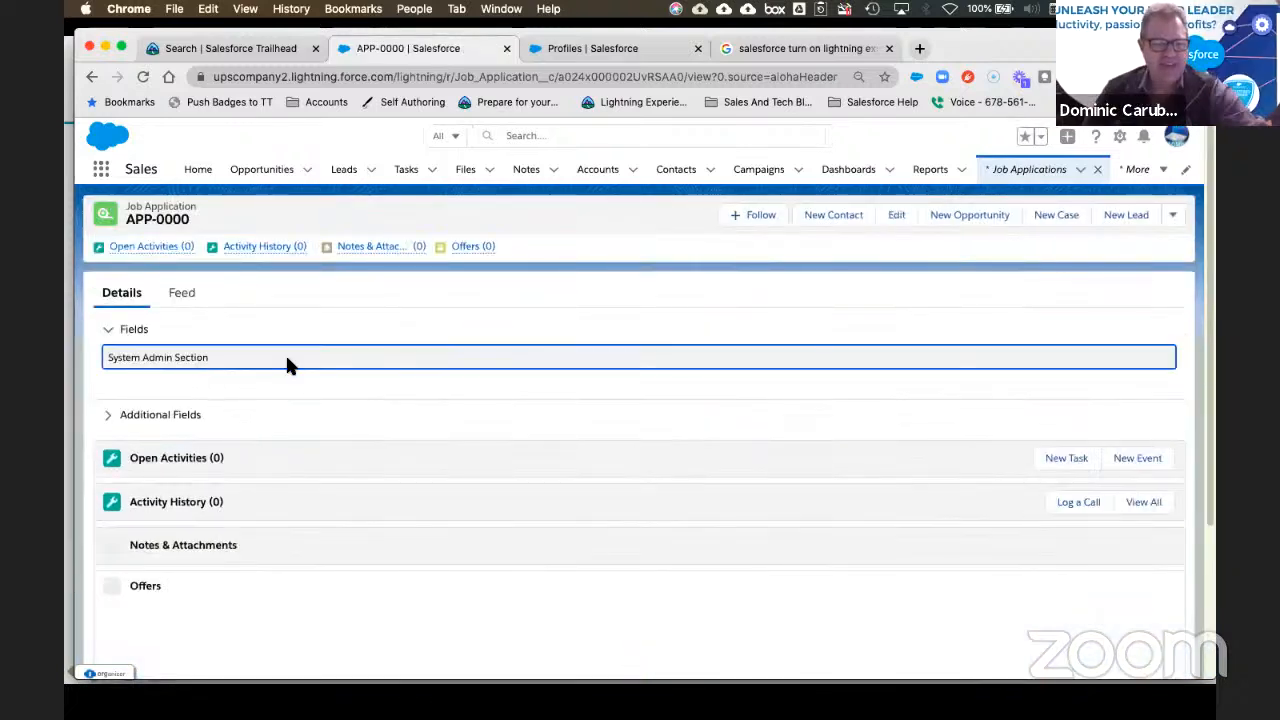
left_click(113, 420)
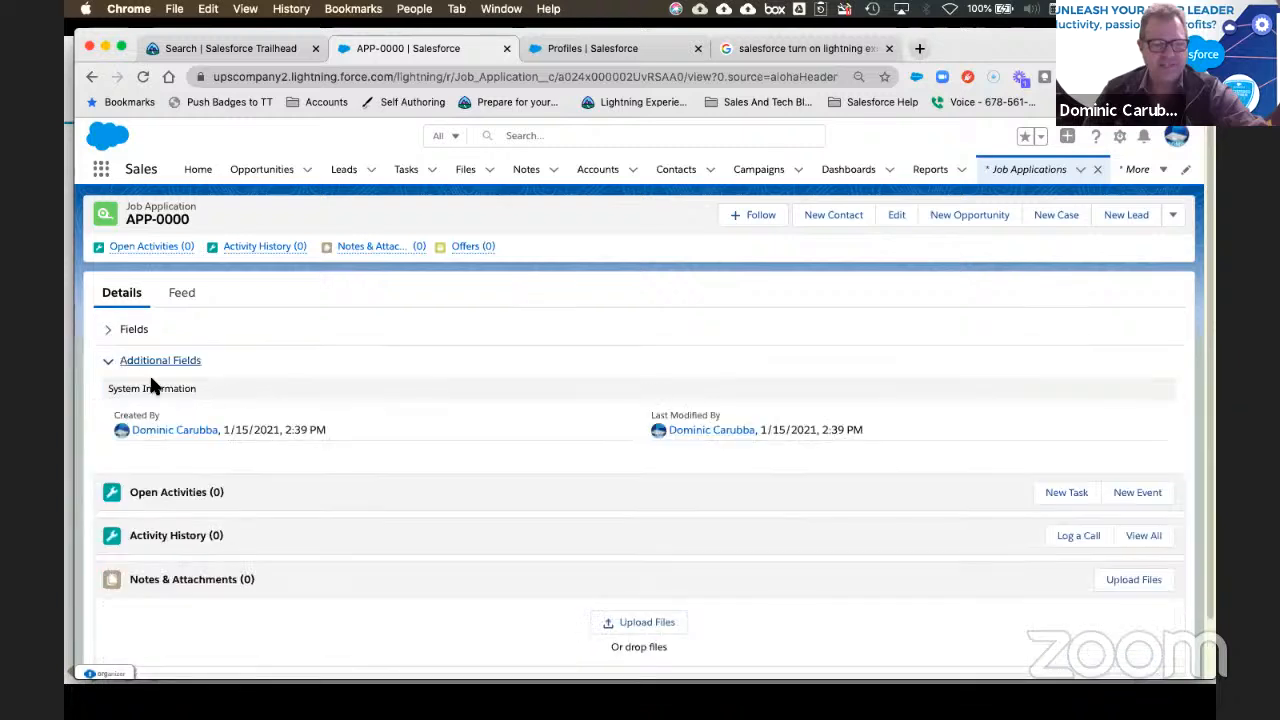
left_click(112, 333)
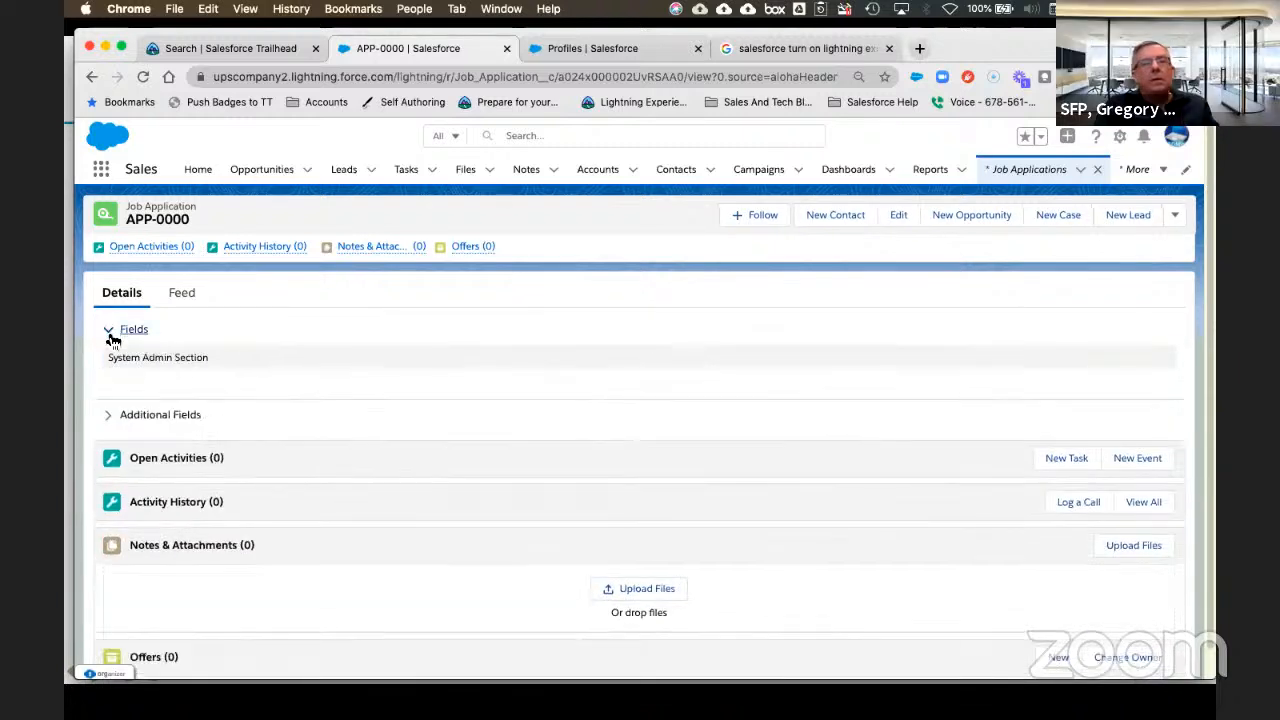
left_click(1121, 138)
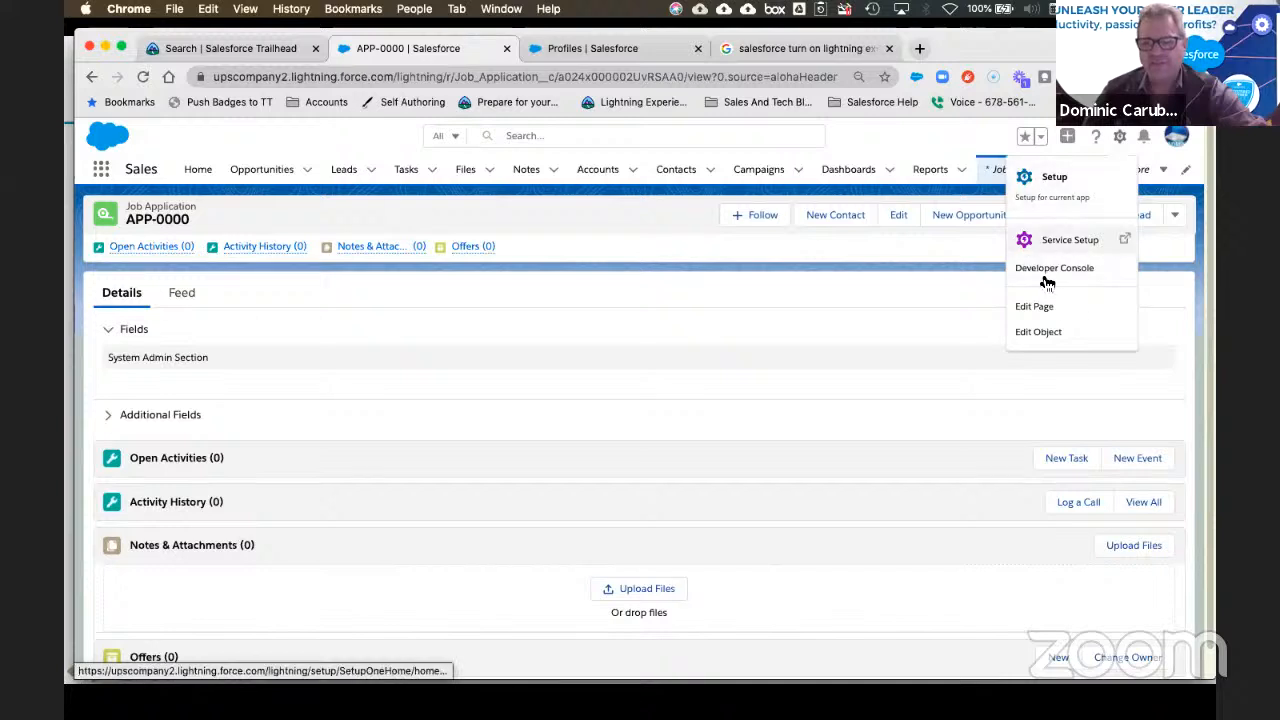
Step: Open the record page in App Builder and select the Information field section
left_click(1036, 307)
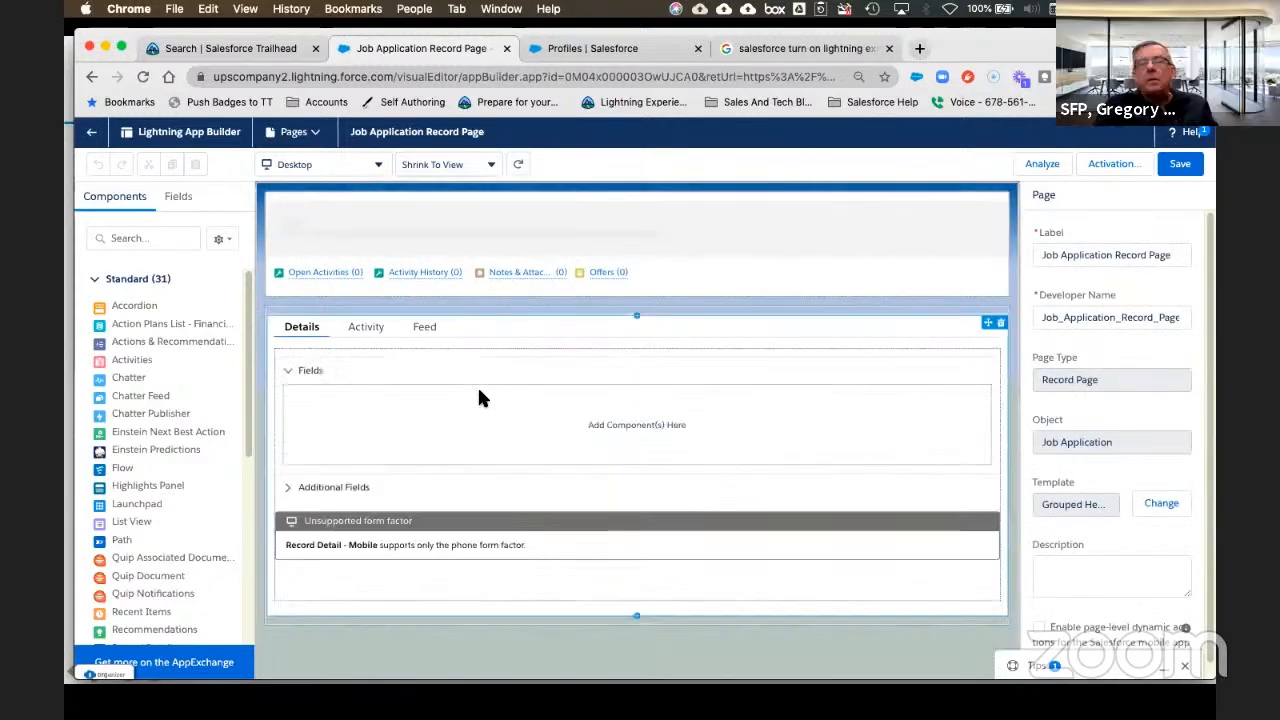
left_click(495, 351)
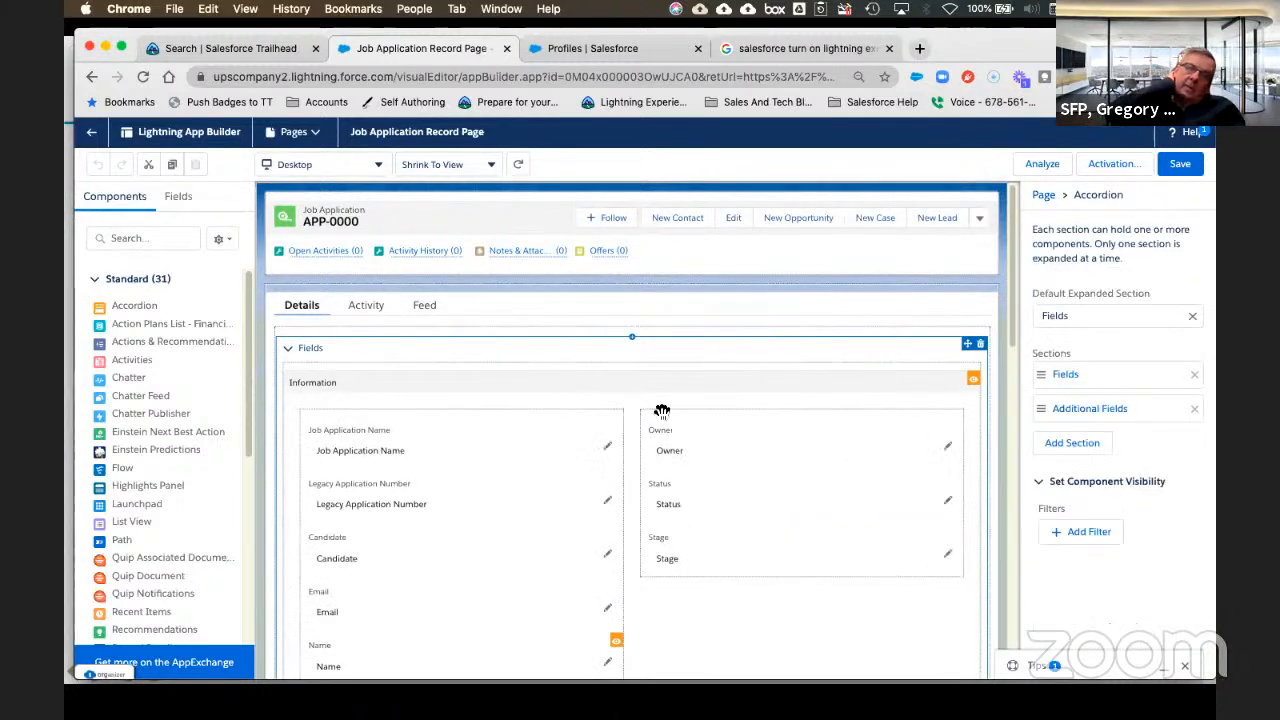
left_click(437, 358)
left_click(437, 381)
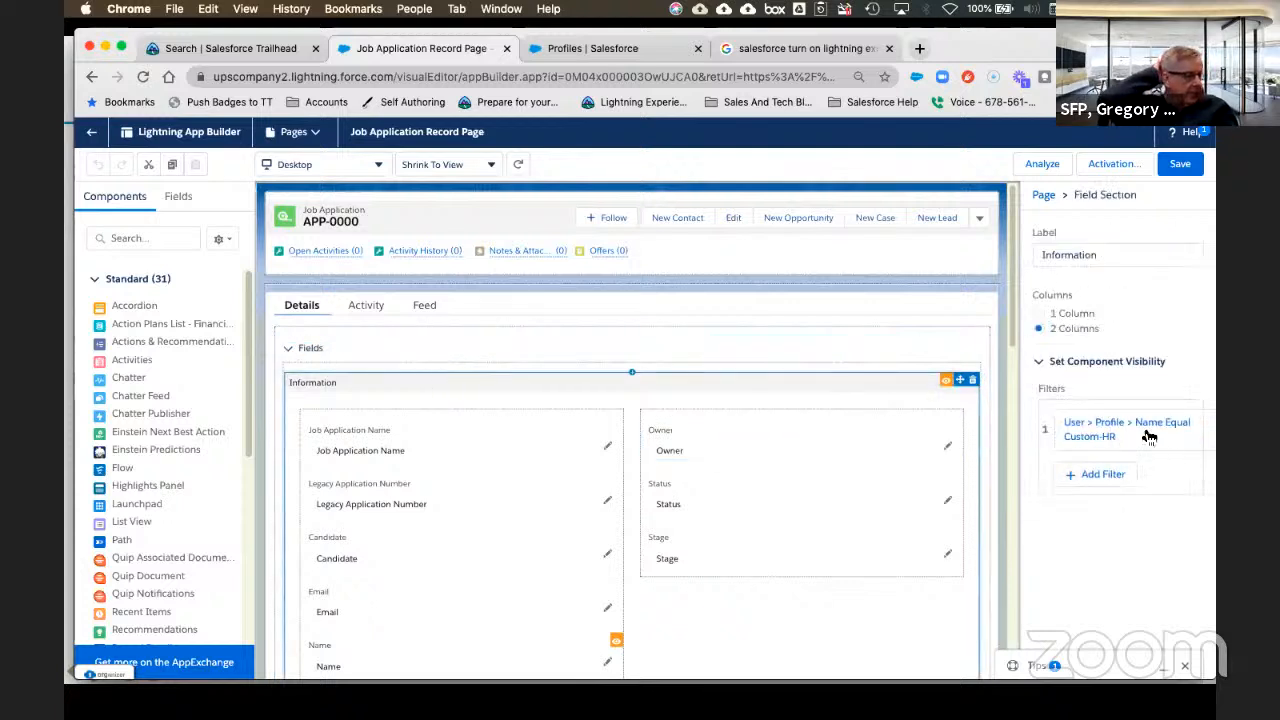
Step: Open the Information section's Custom-HR visibility filter, then cancel without changing it
left_click(1167, 441)
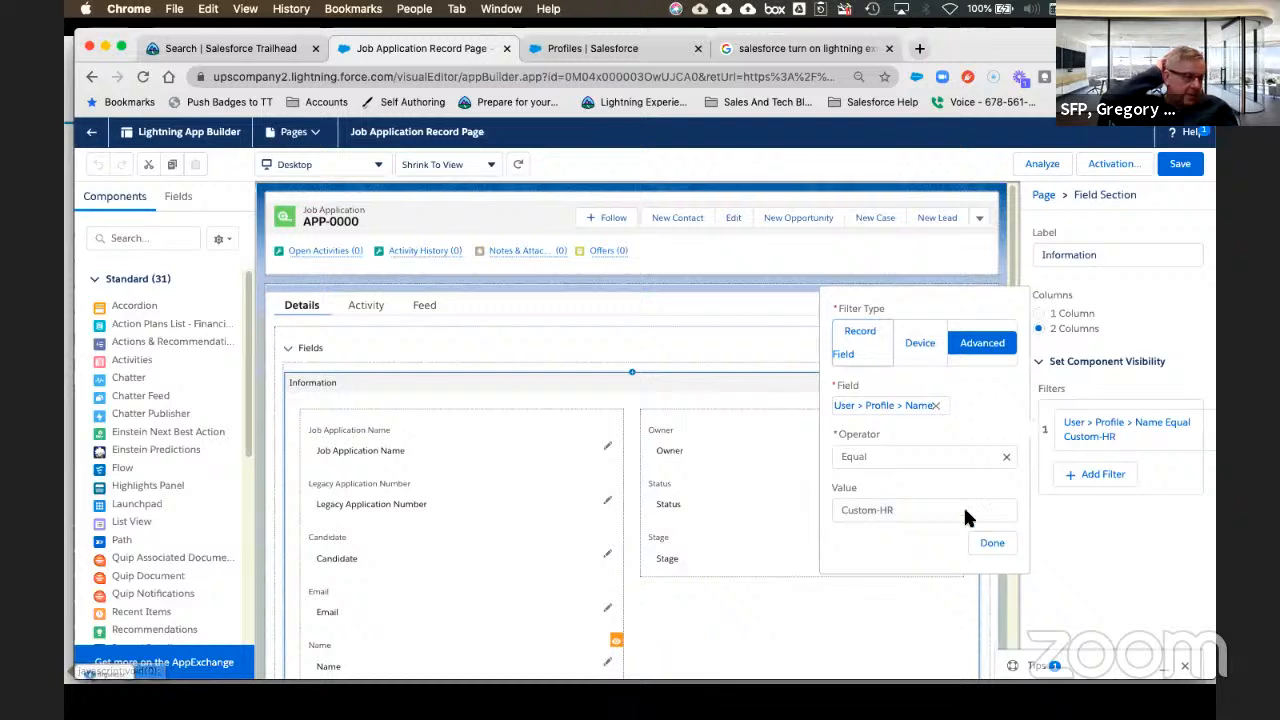
left_click(935, 404)
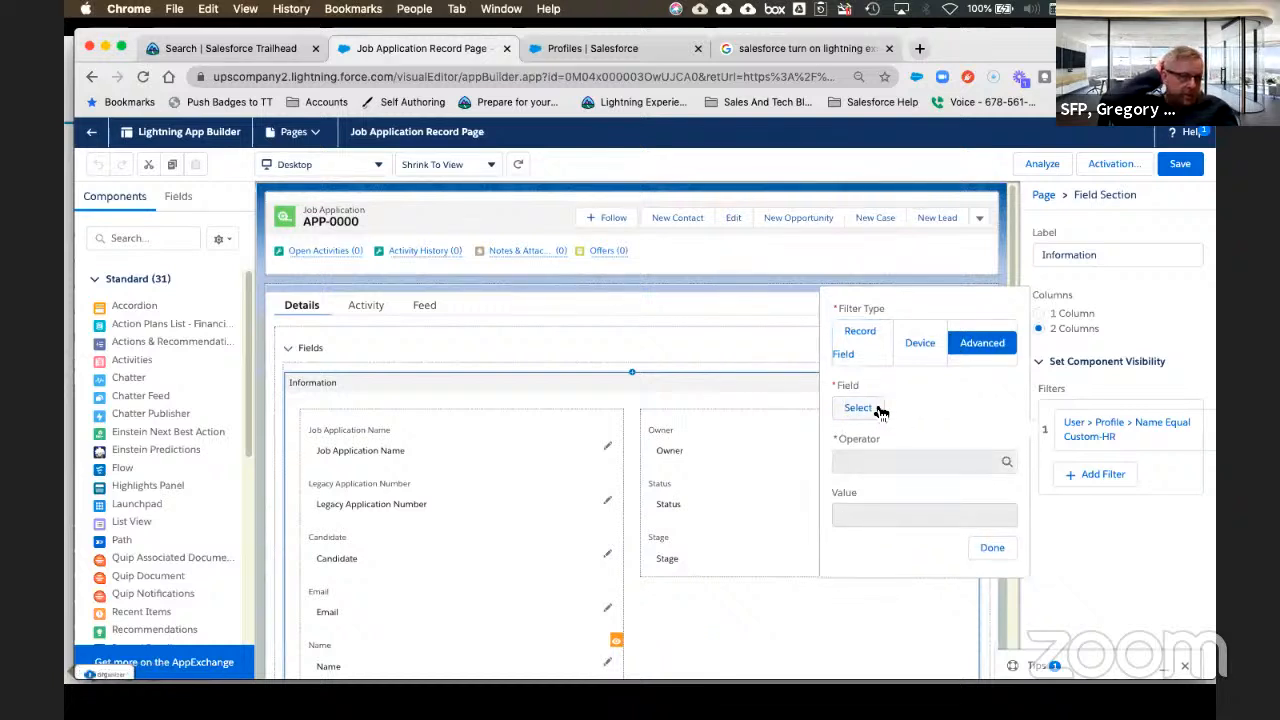
left_click(991, 550)
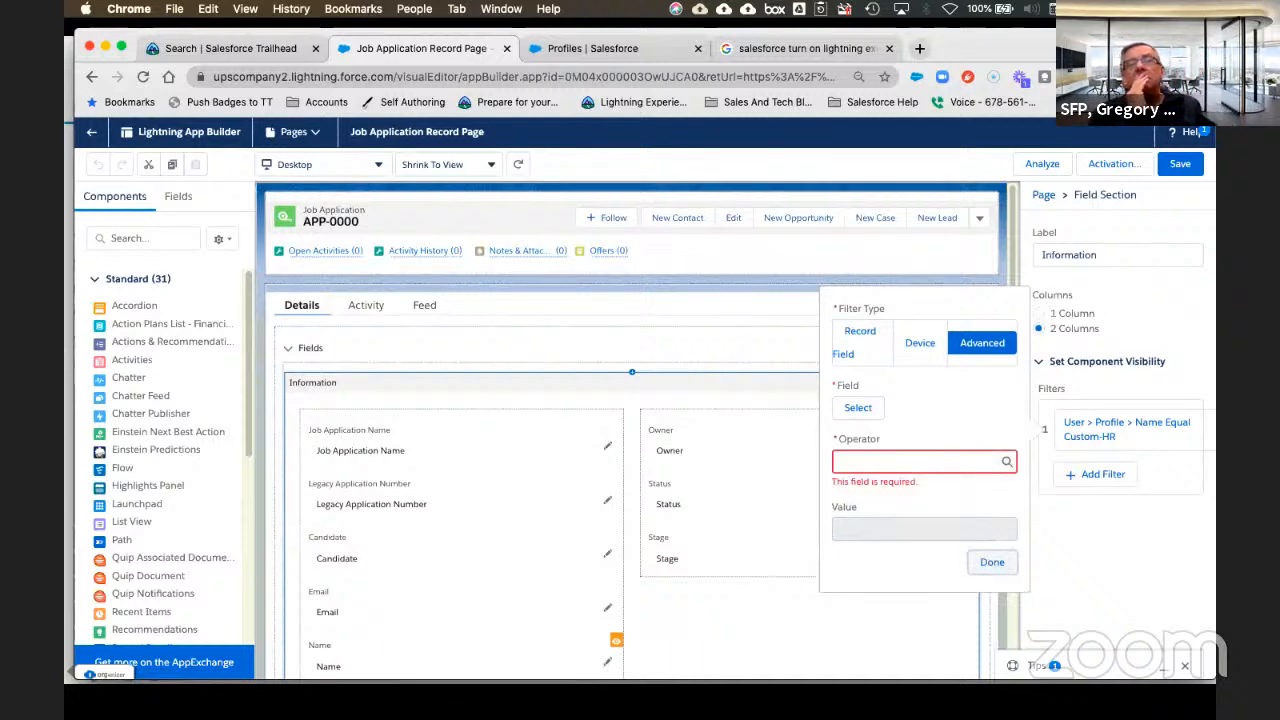
left_click_drag(1140, 48, 1045, 48)
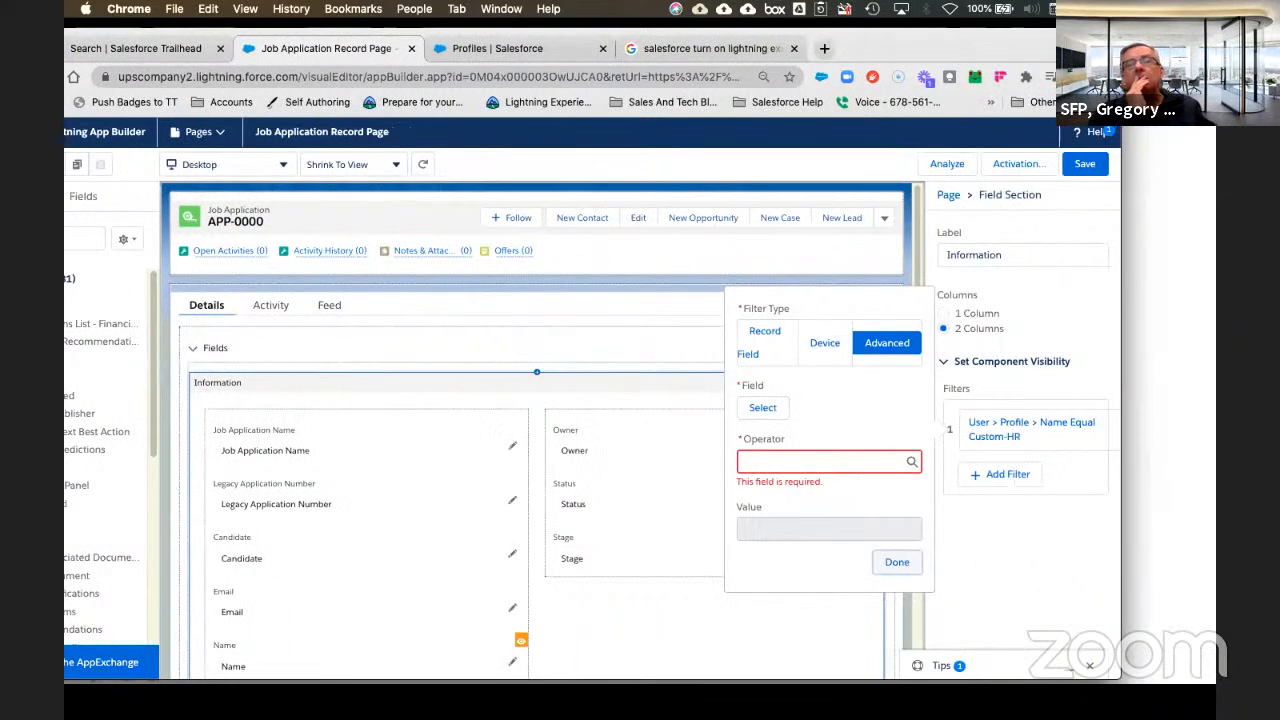
left_click(1062, 442)
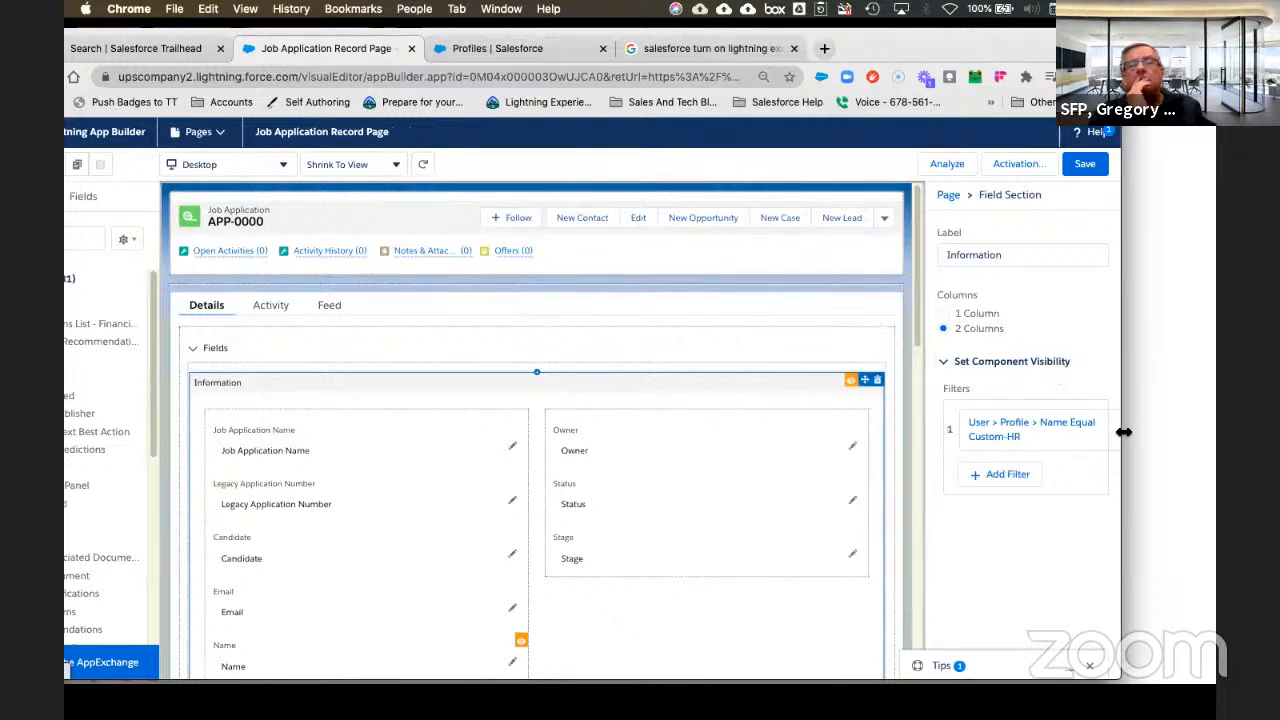
left_click_drag(1124, 432, 1184, 434)
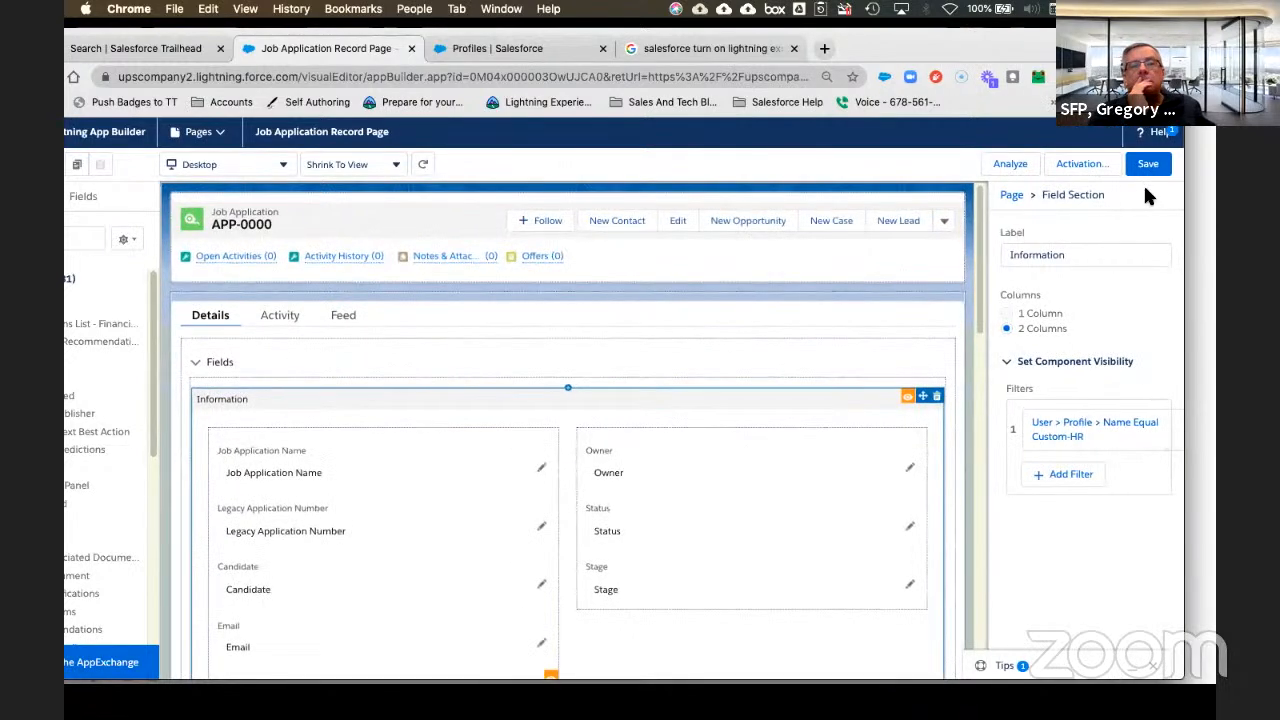
left_click(1162, 77)
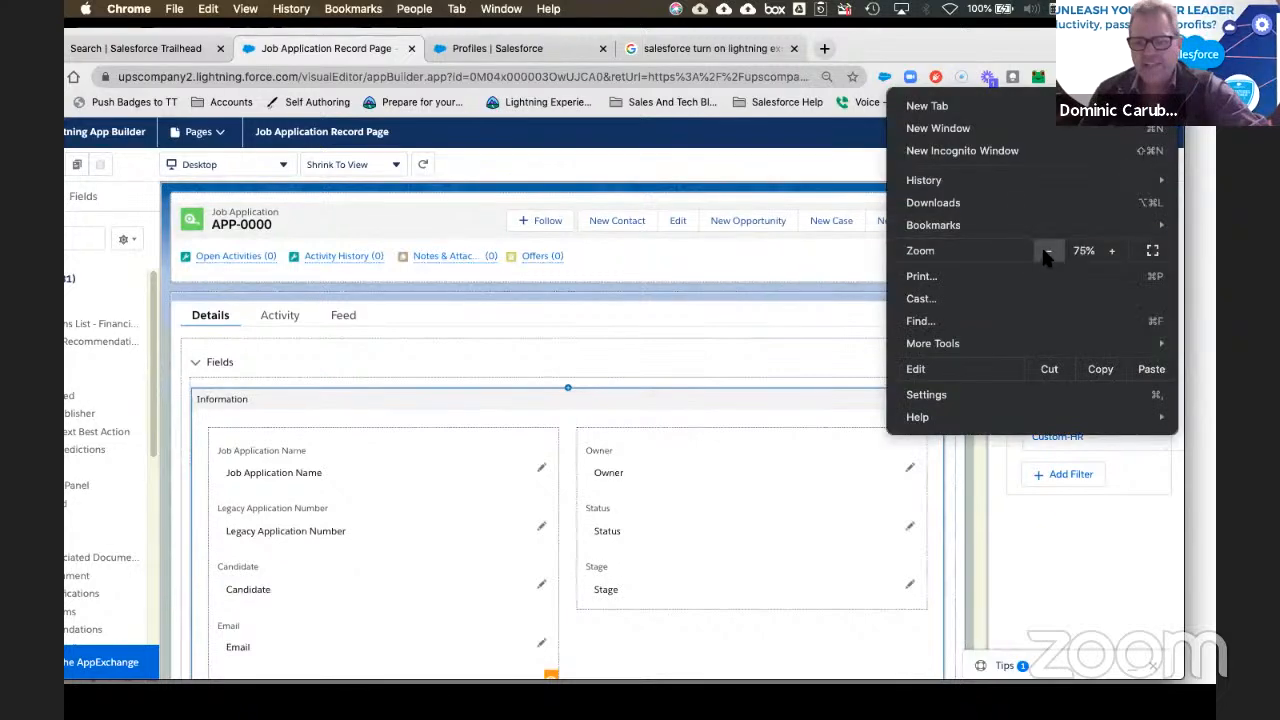
Step: Replace the Information section's Custom-HR filter with Device > Form Factor Equal Desktop
left_click(1099, 517)
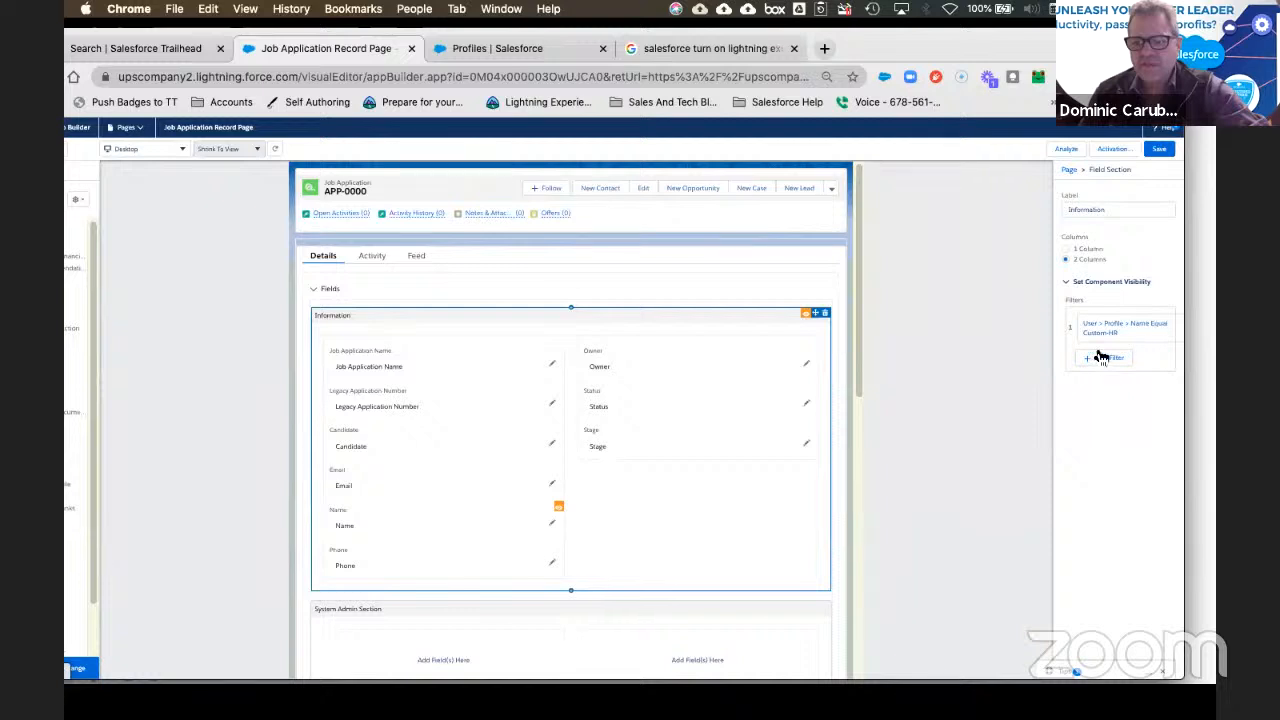
left_click(1178, 330)
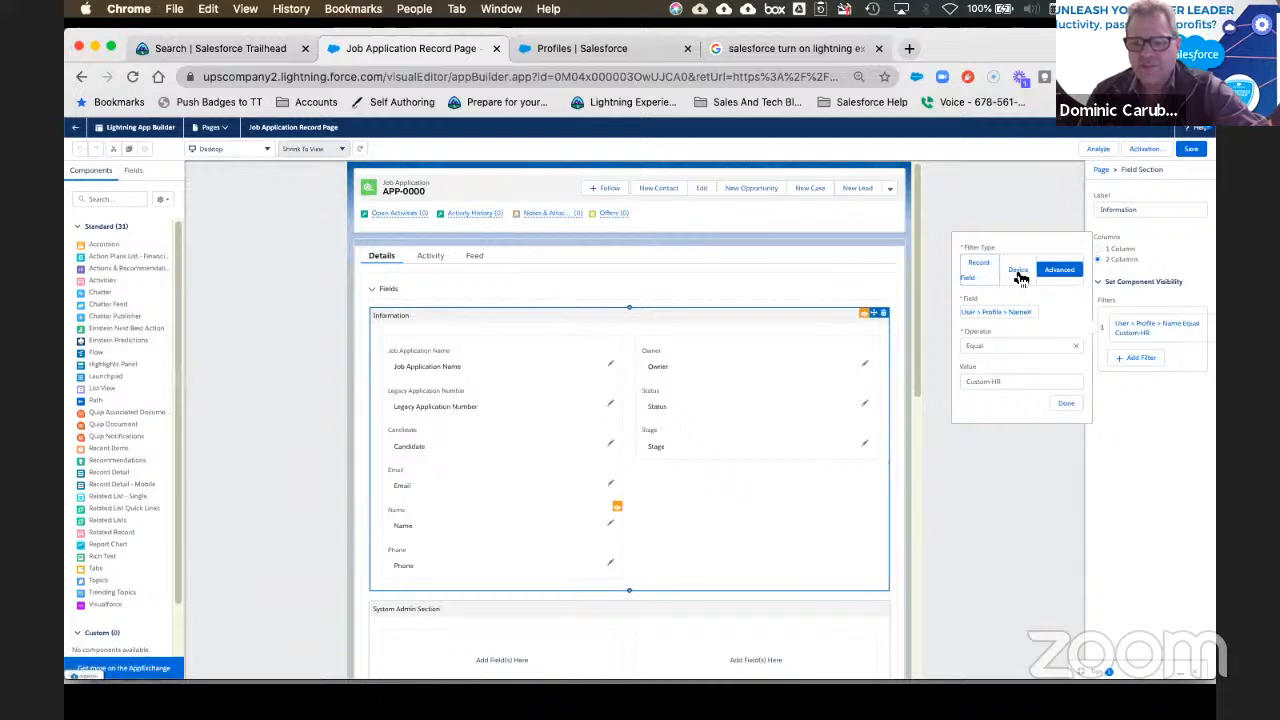
left_click(1029, 313)
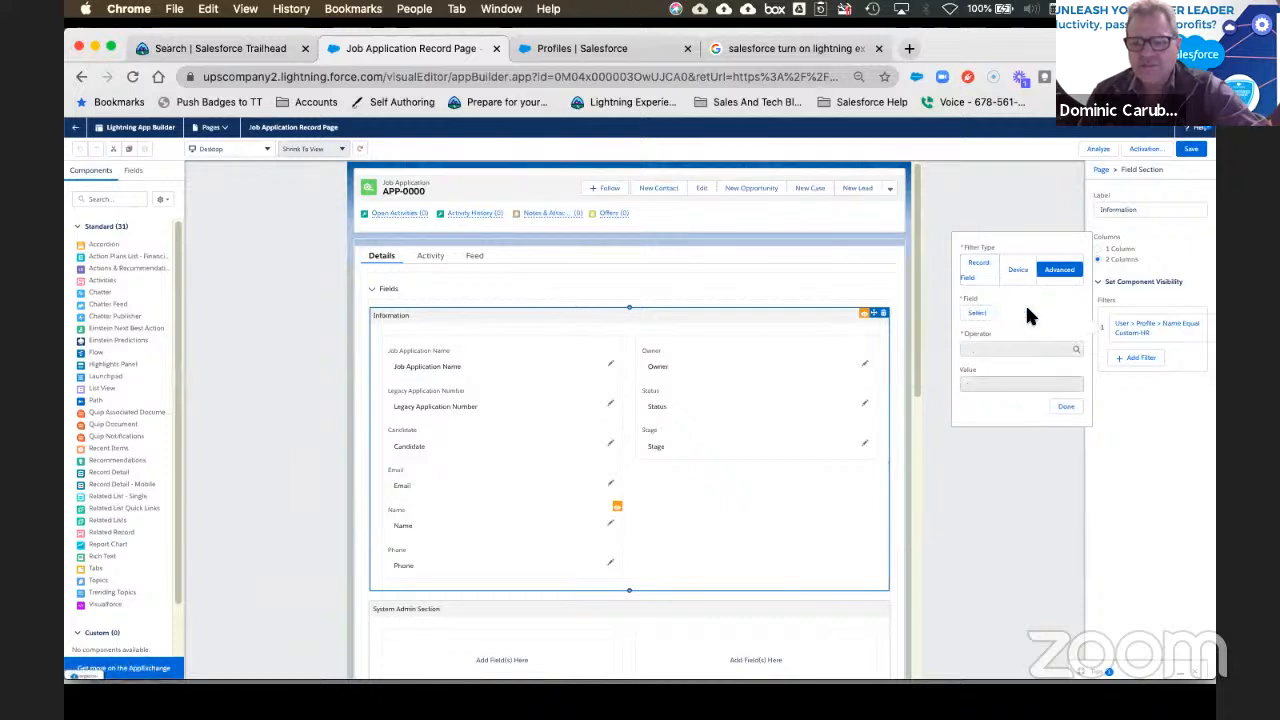
left_click(976, 314)
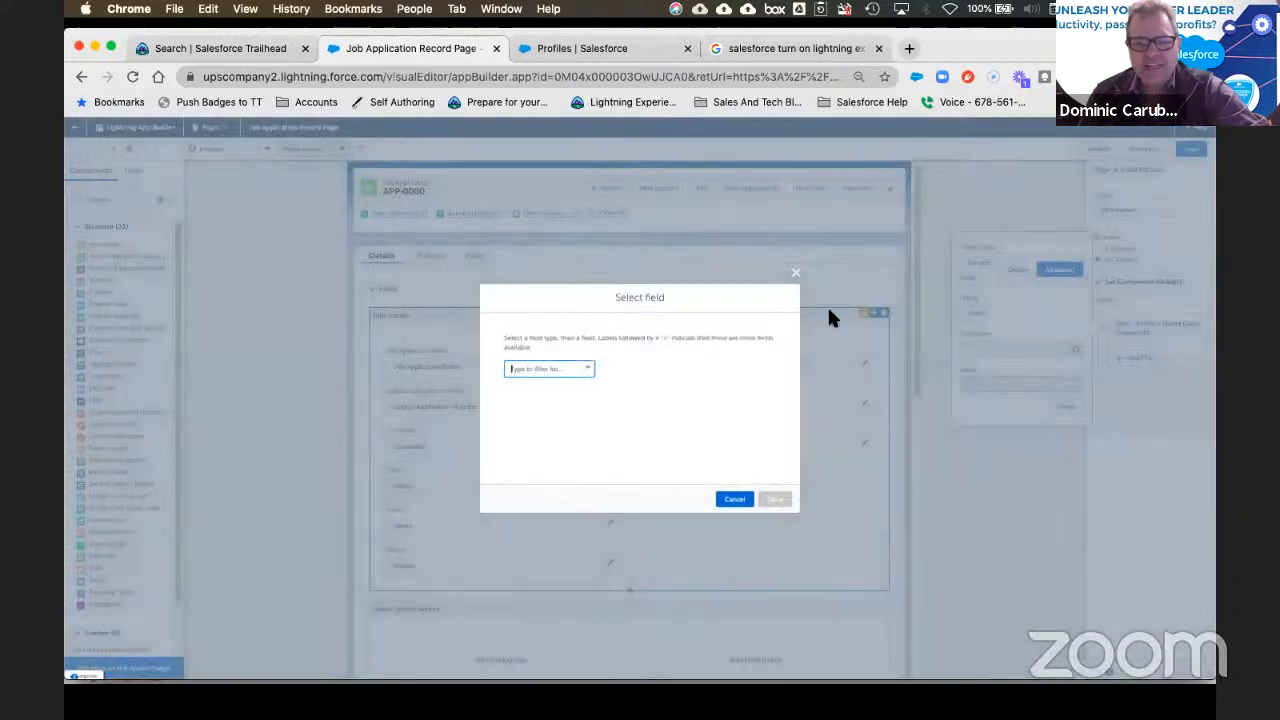
left_click(570, 369)
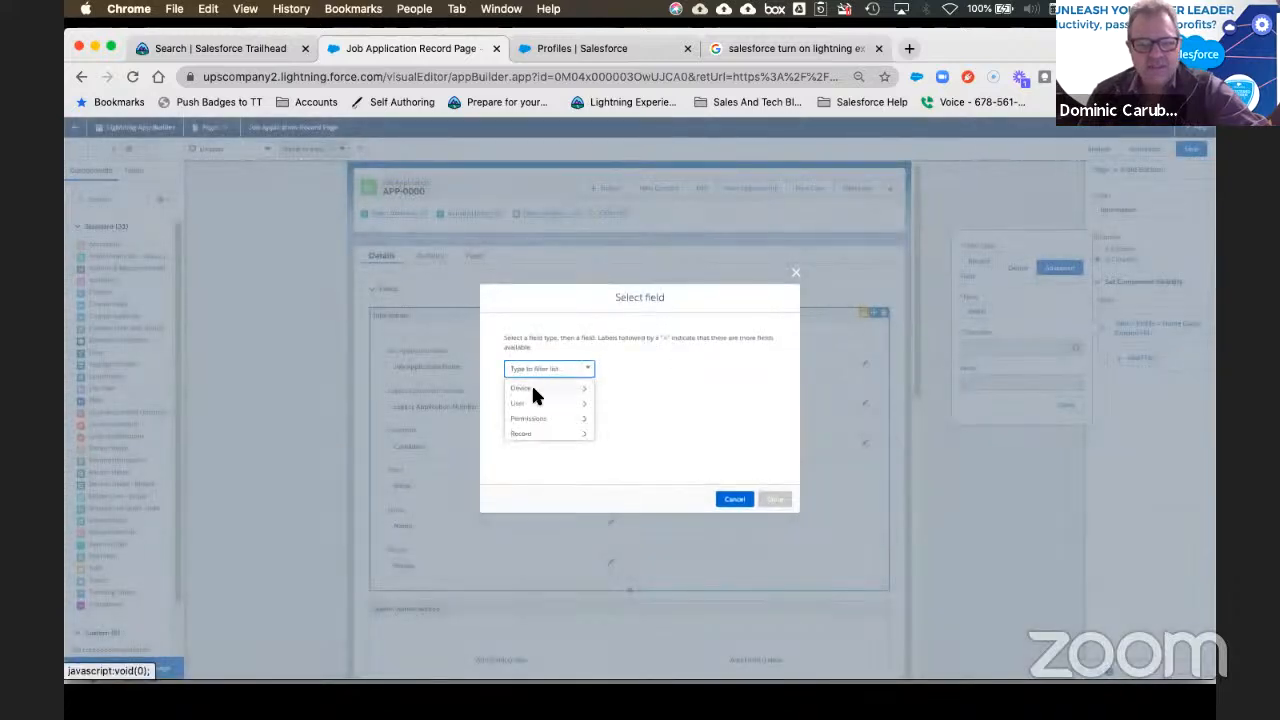
left_click(533, 390)
left_click(626, 370)
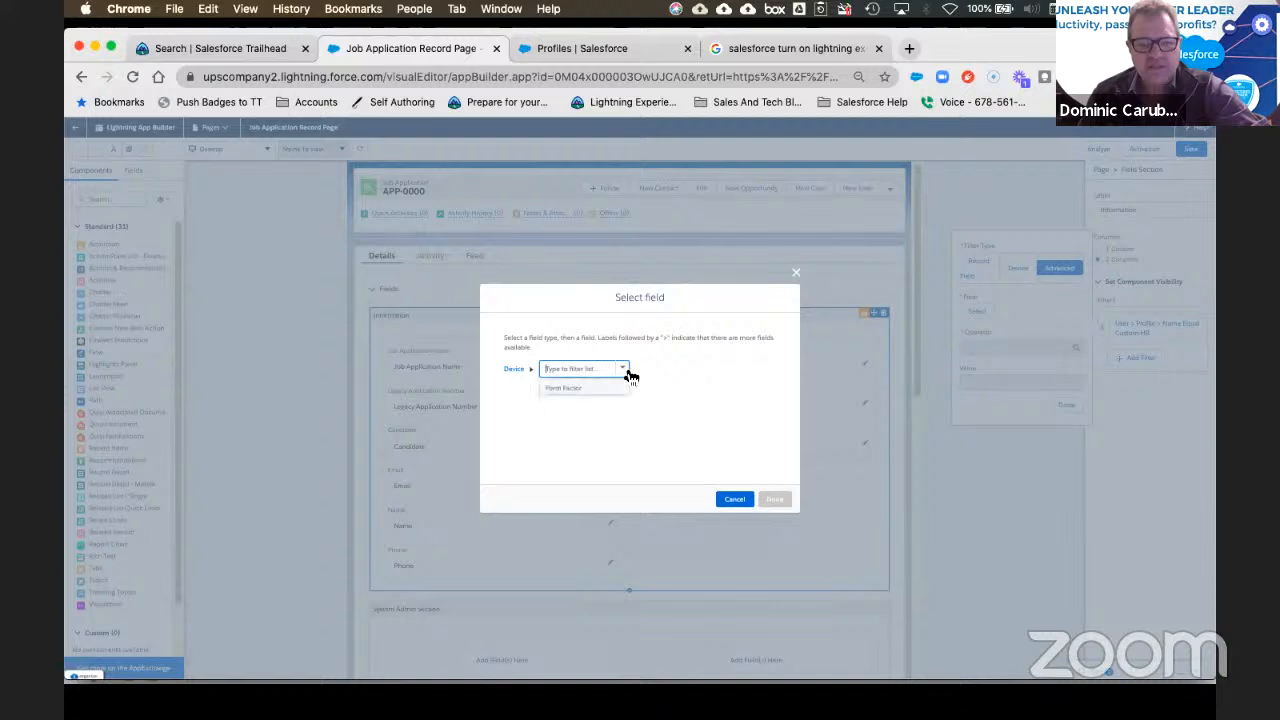
left_click(572, 390)
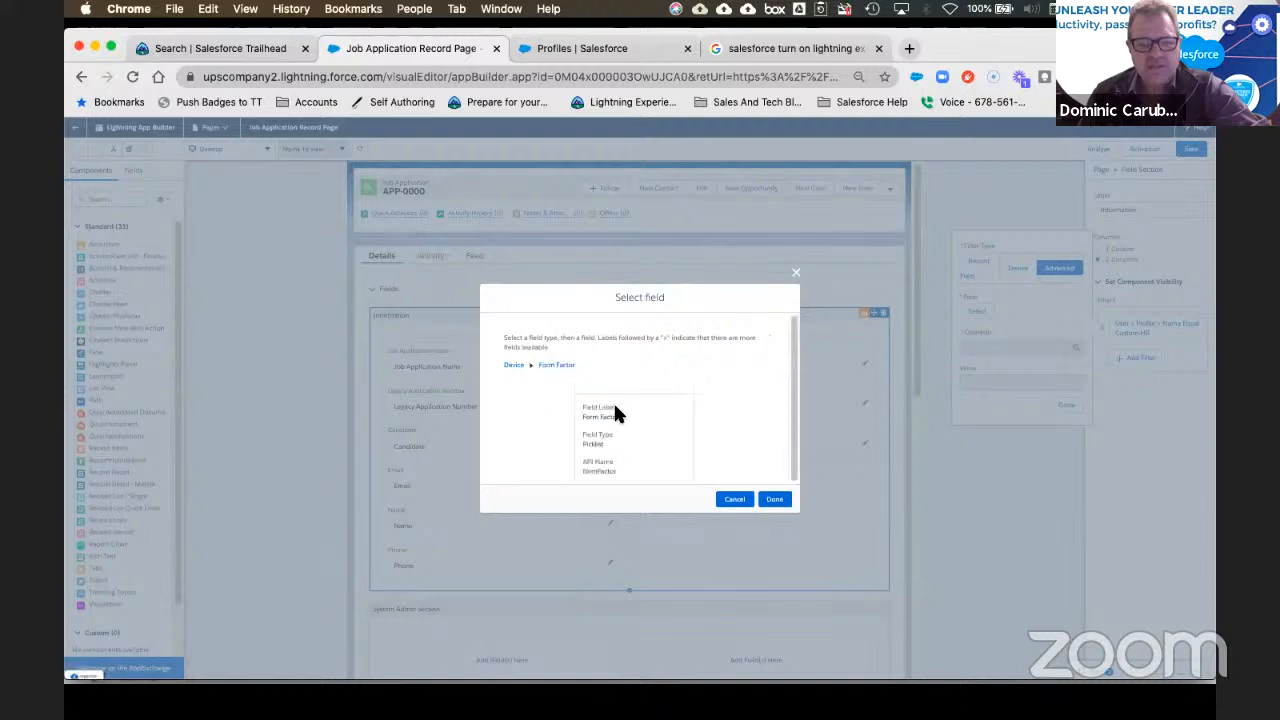
left_click(772, 499)
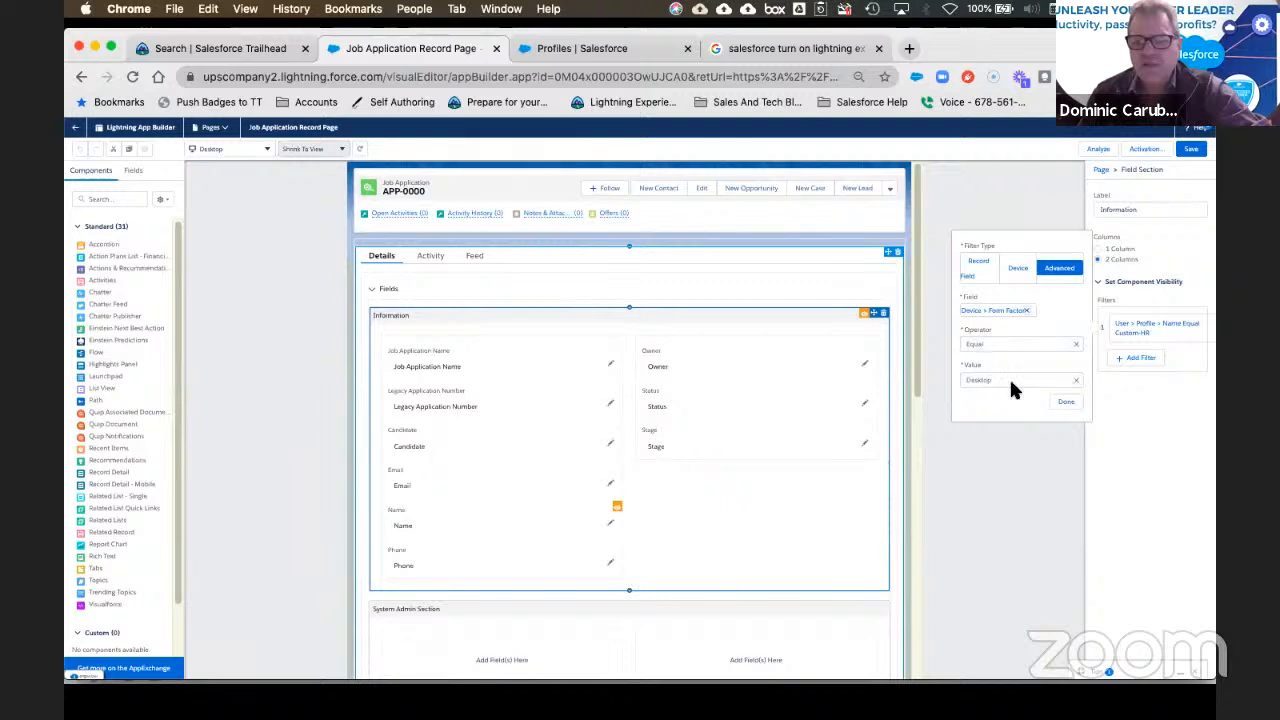
left_click(1066, 403)
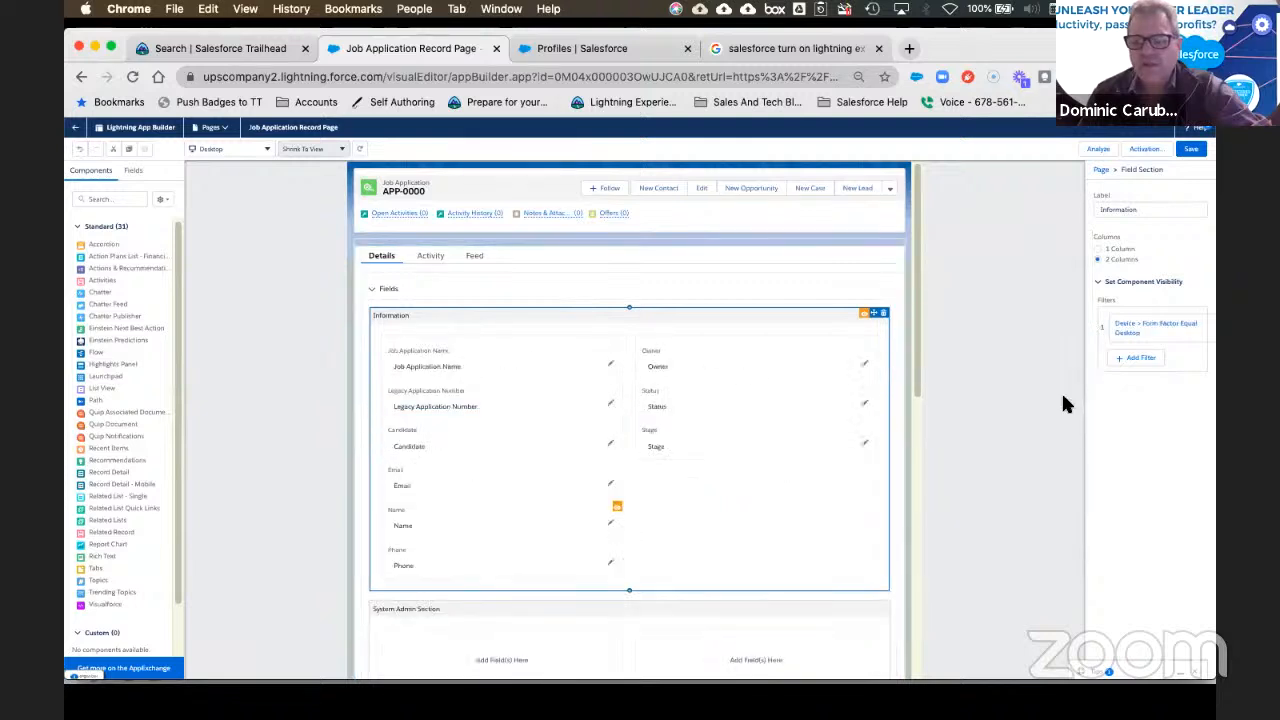
Step: Save the record page and set the browser zoom to 80%
left_click(1195, 150)
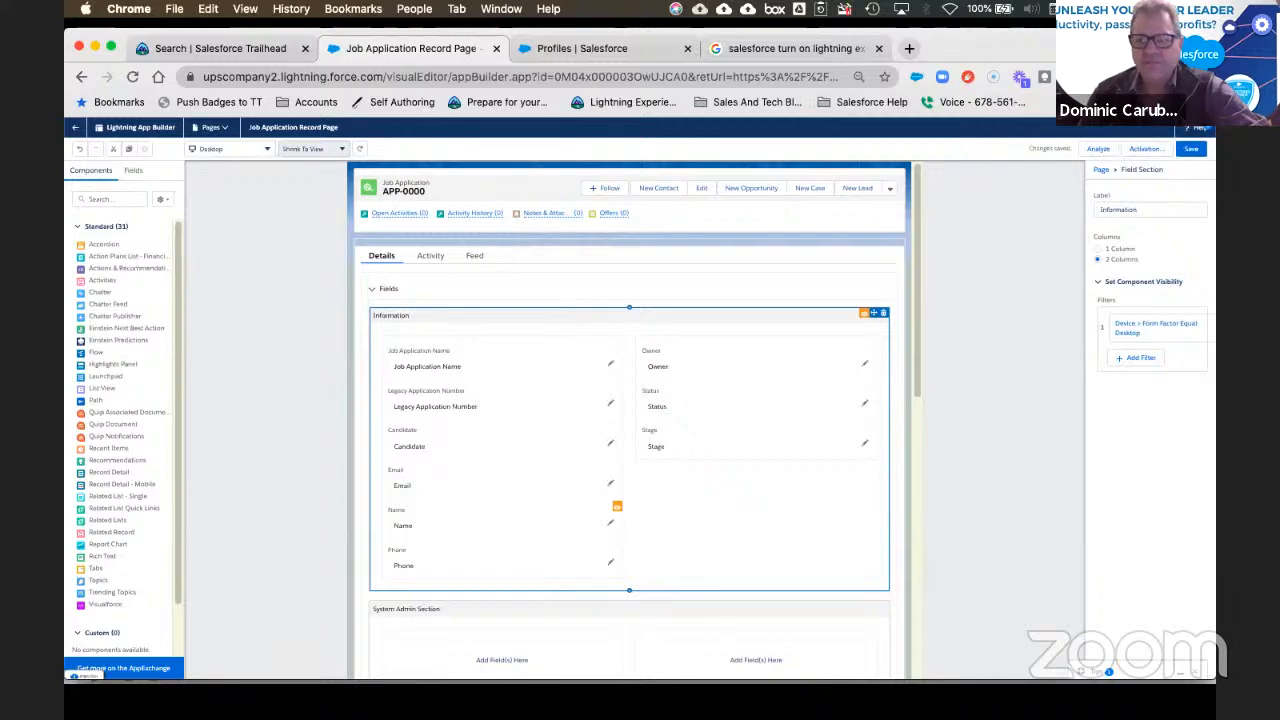
left_click(1205, 77)
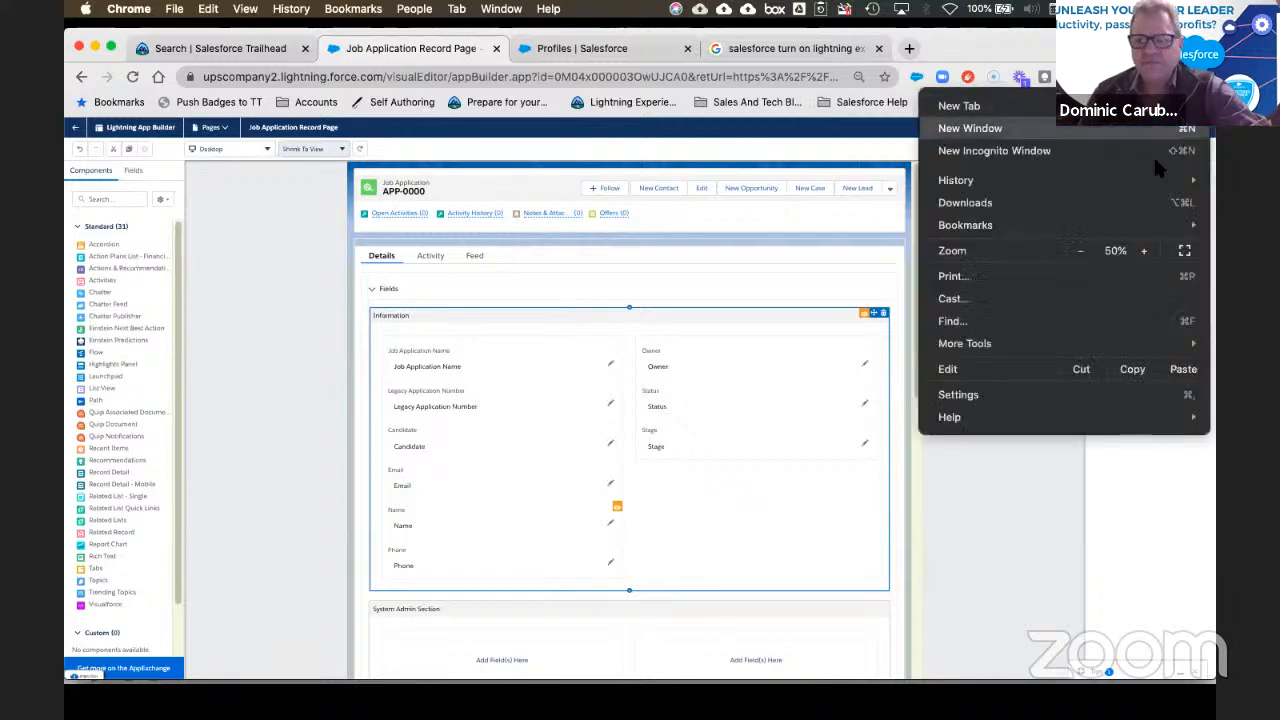
left_click(1144, 251)
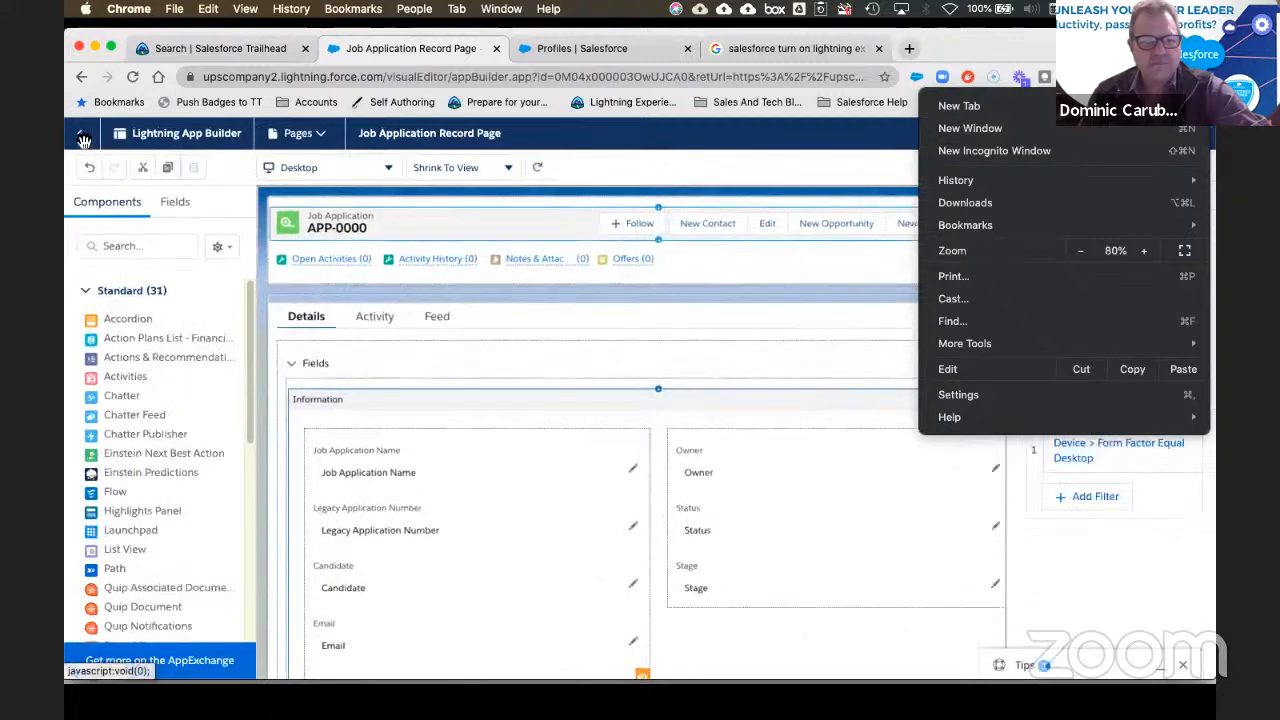
left_click(84, 140)
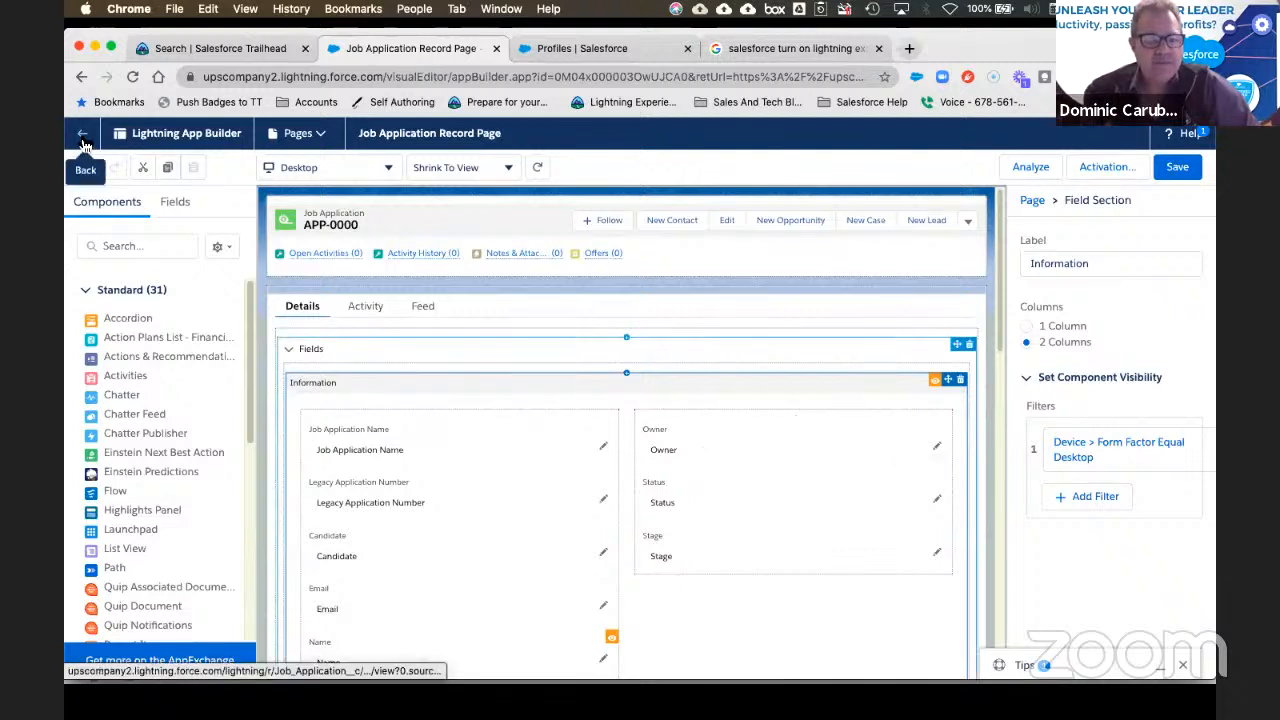
Step: Inspect the Owner, Legacy Application Number, Job Application Name, Candidate, Email and Name fields, then return to APP-0000
left_click(709, 449)
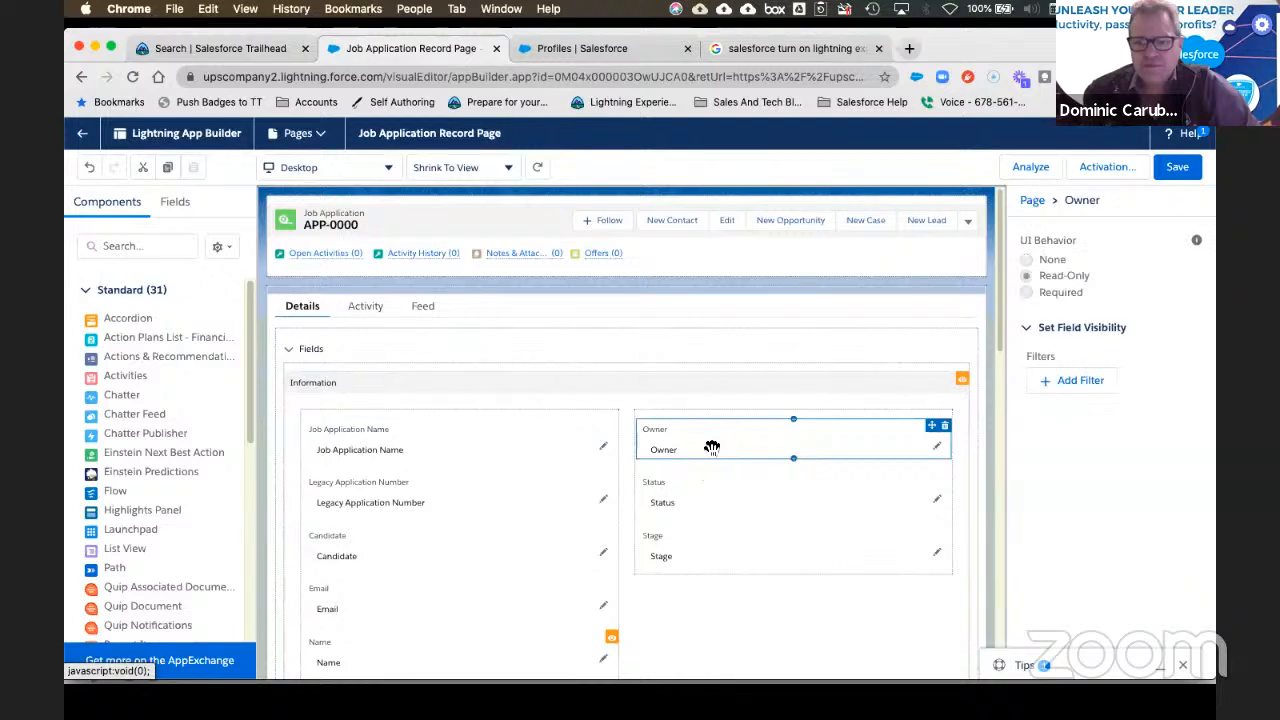
left_click(536, 490)
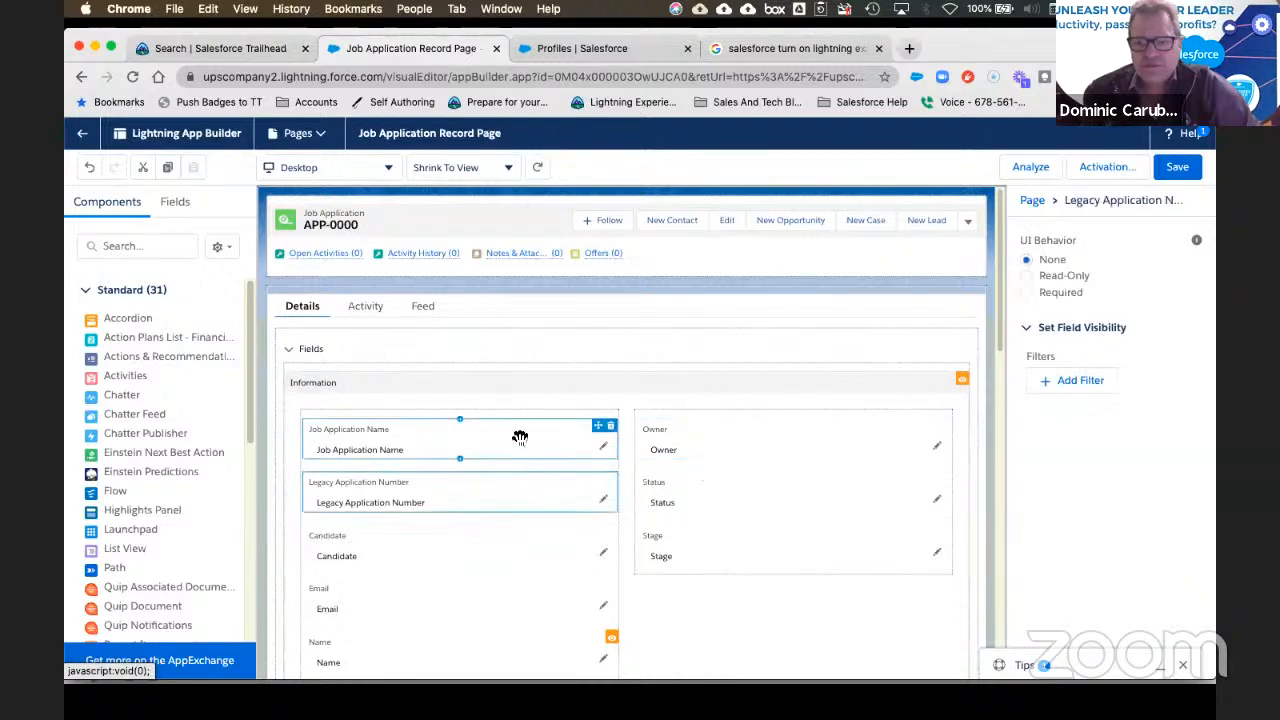
left_click(520, 437)
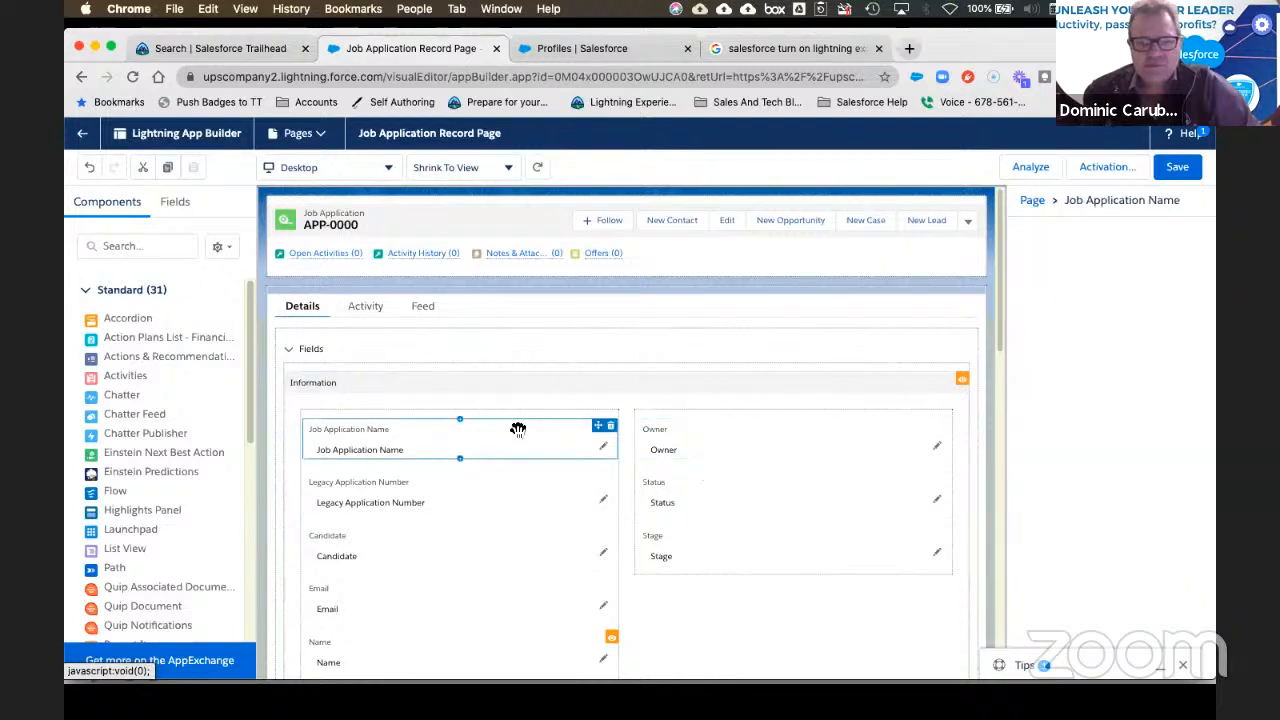
left_click(388, 558)
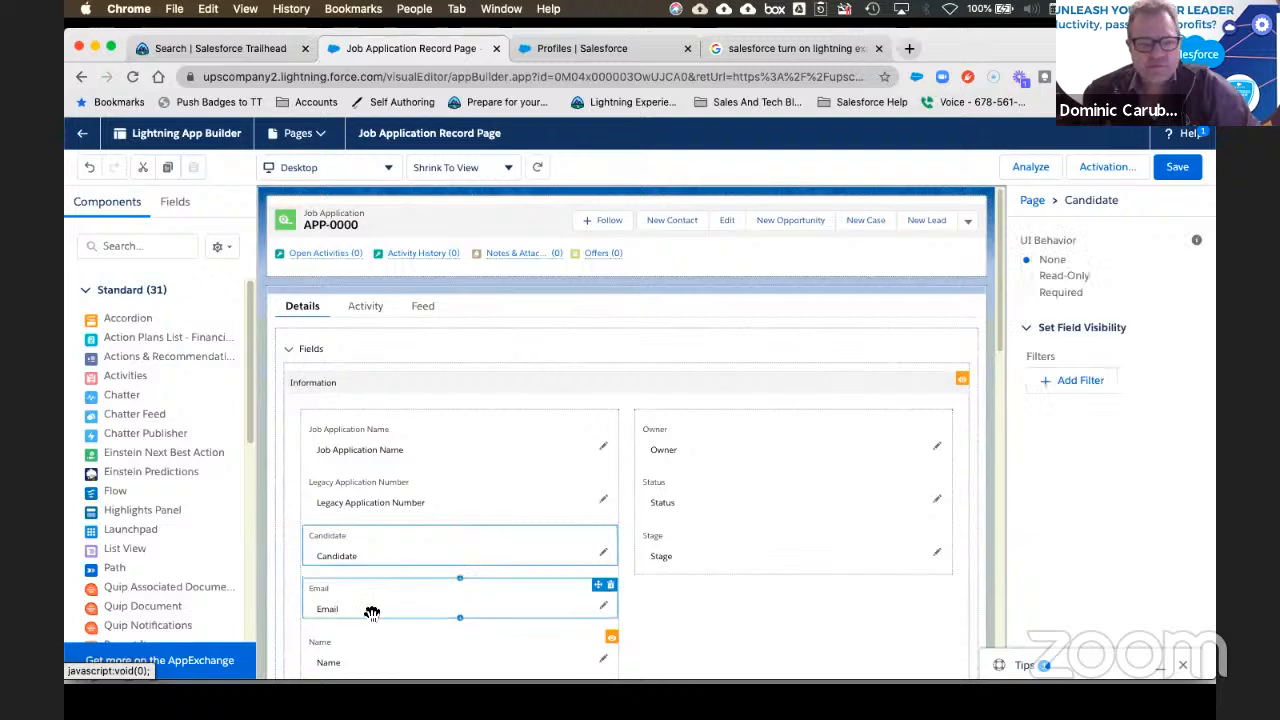
left_click(394, 595)
left_click(348, 641)
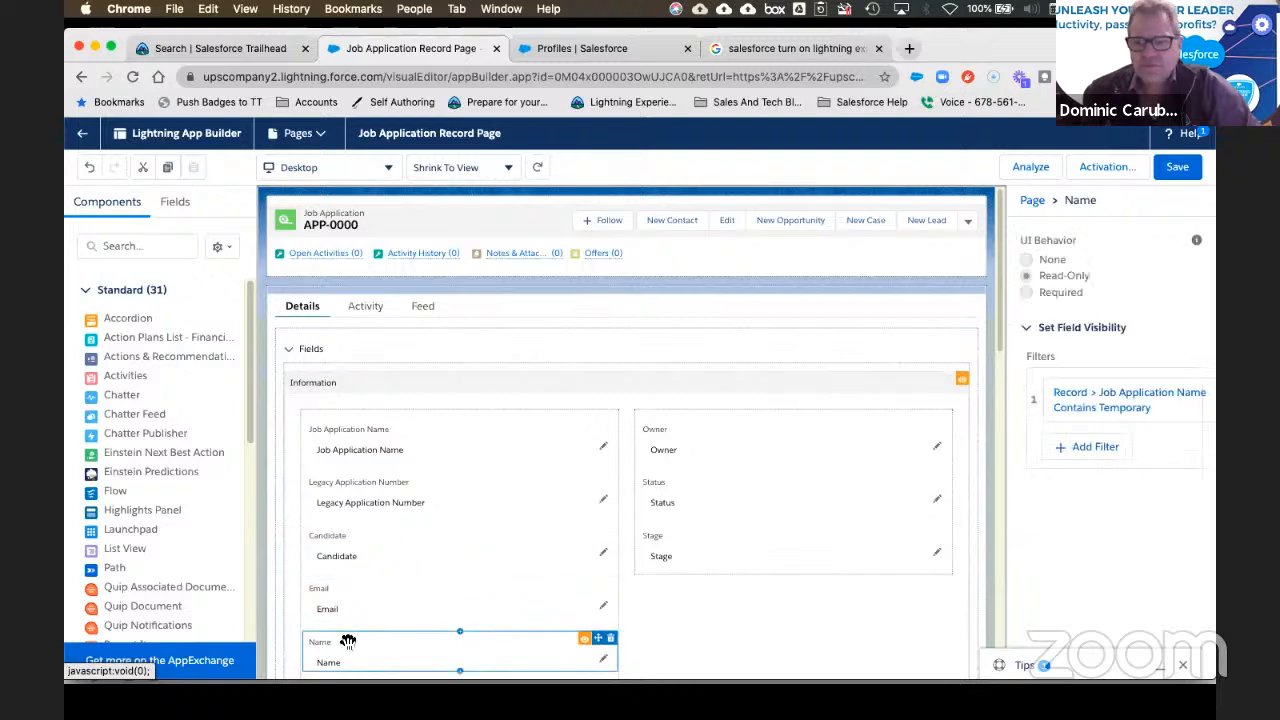
scroll(455, 518, "down", 1)
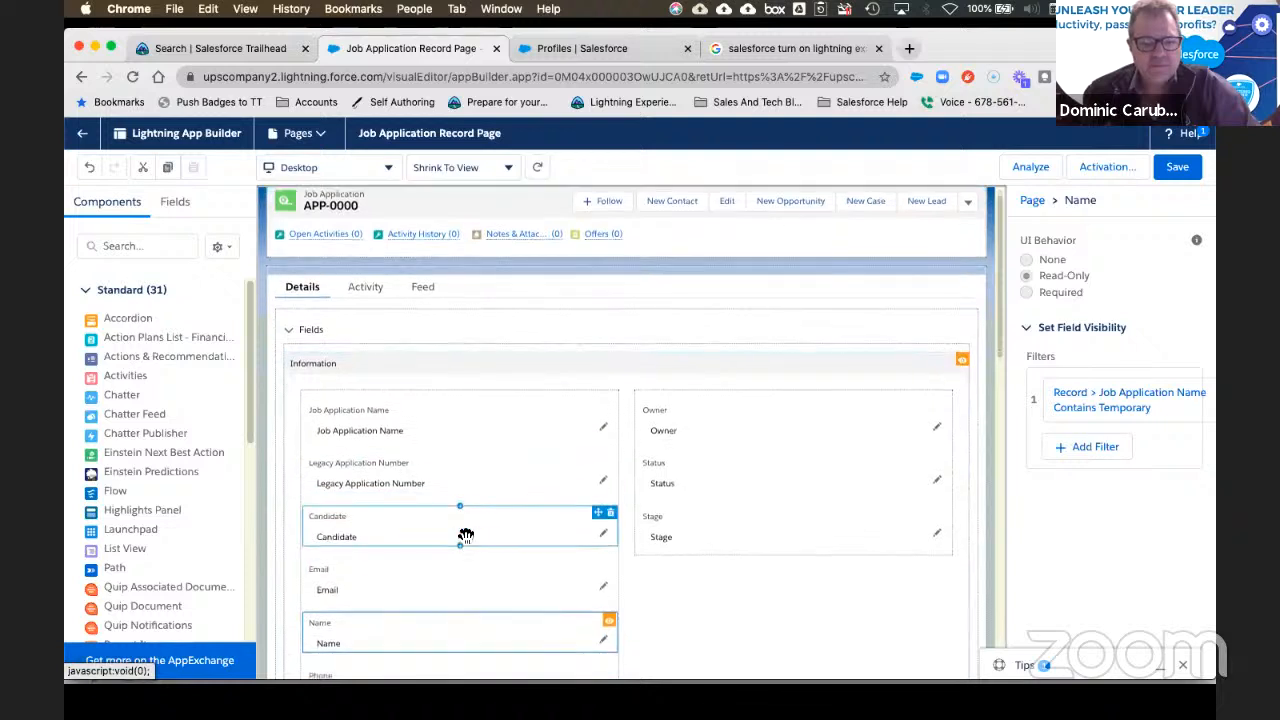
scroll(471, 533, "up", 1)
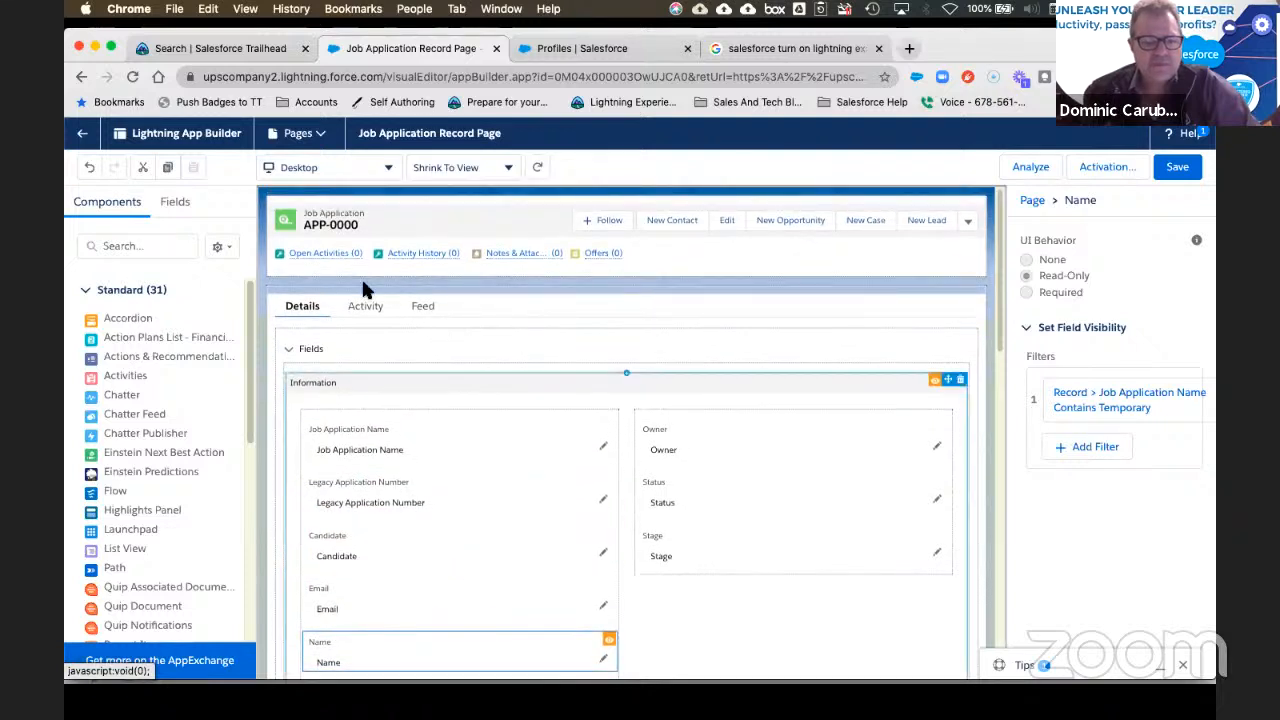
left_click(81, 142)
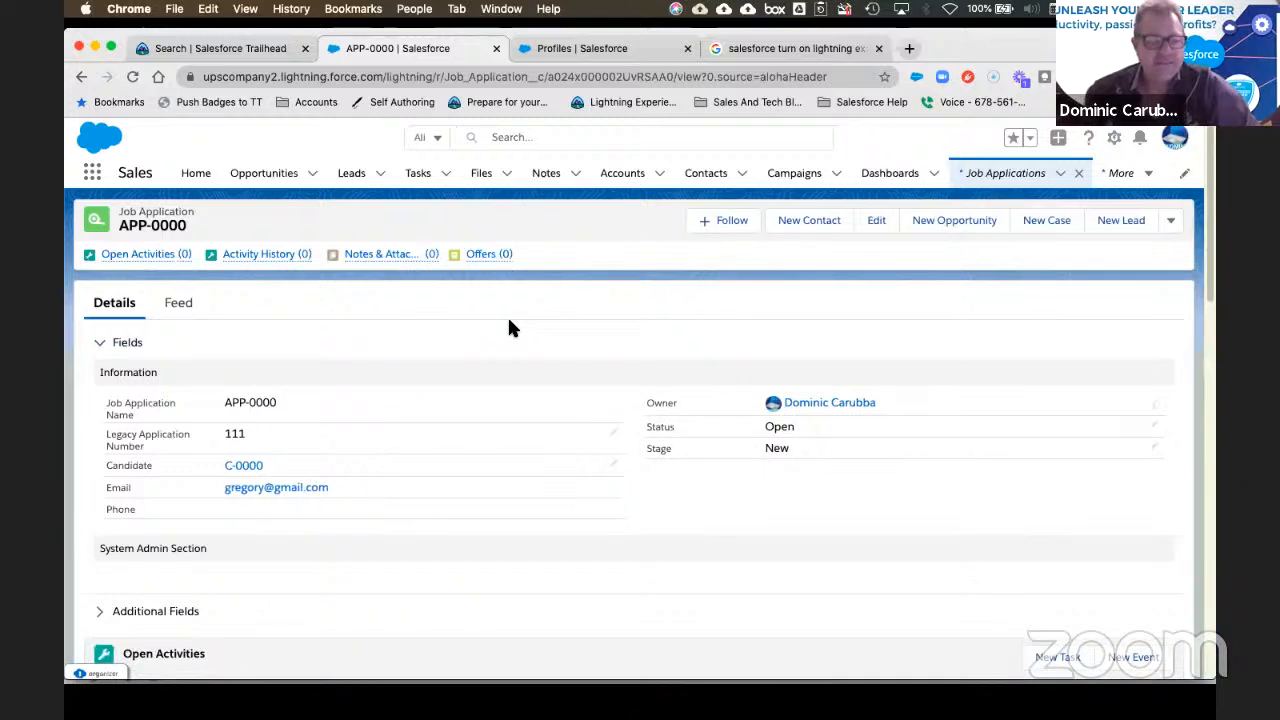
left_click(437, 549)
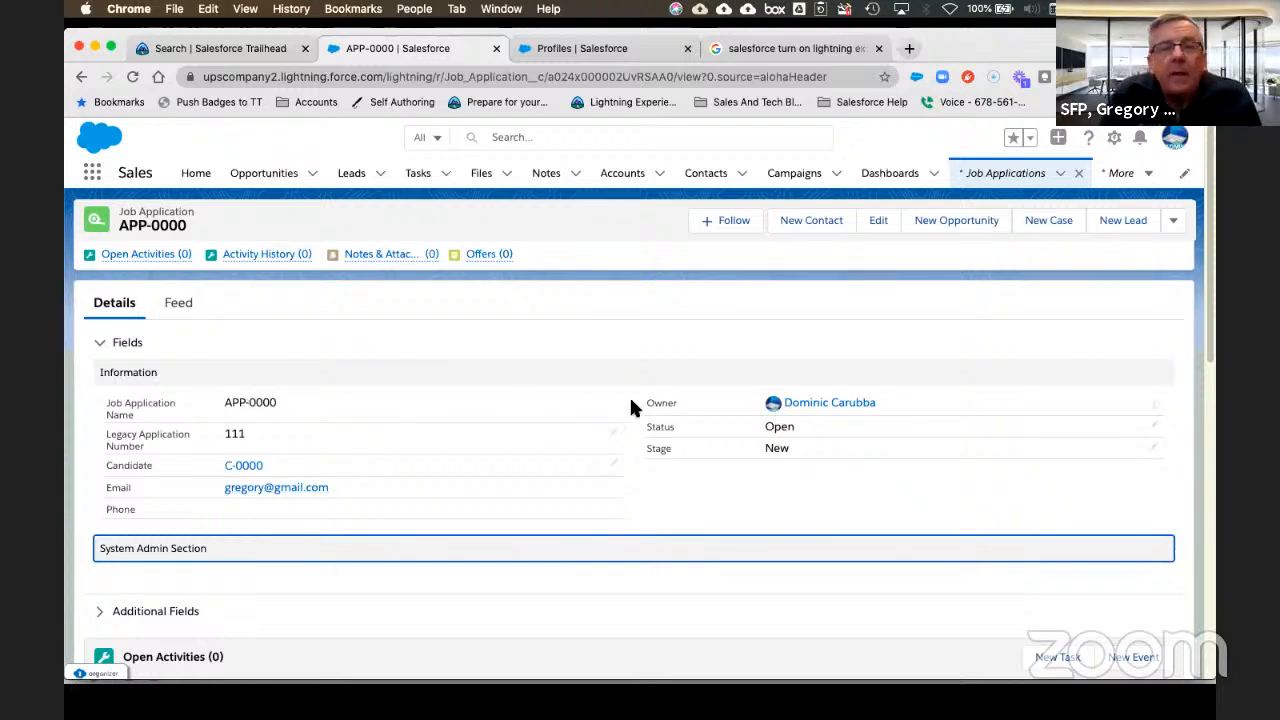
left_click(405, 388)
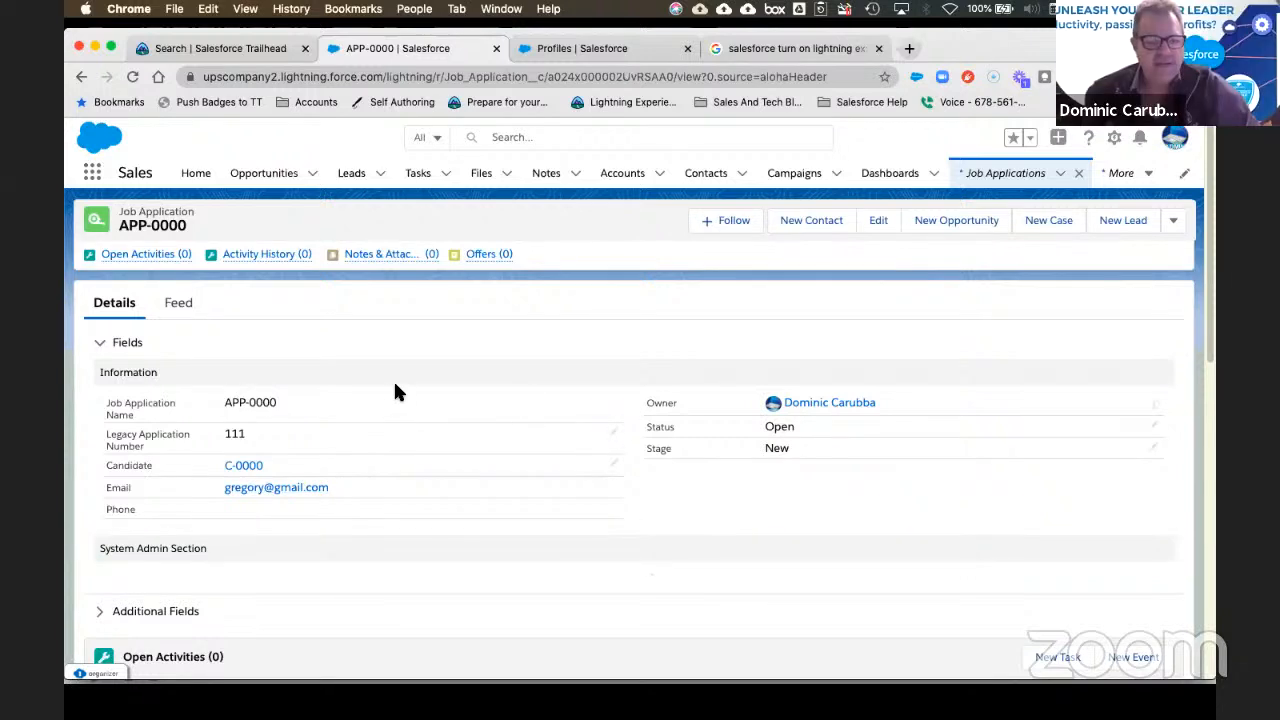
scroll(393, 379, "down", 1)
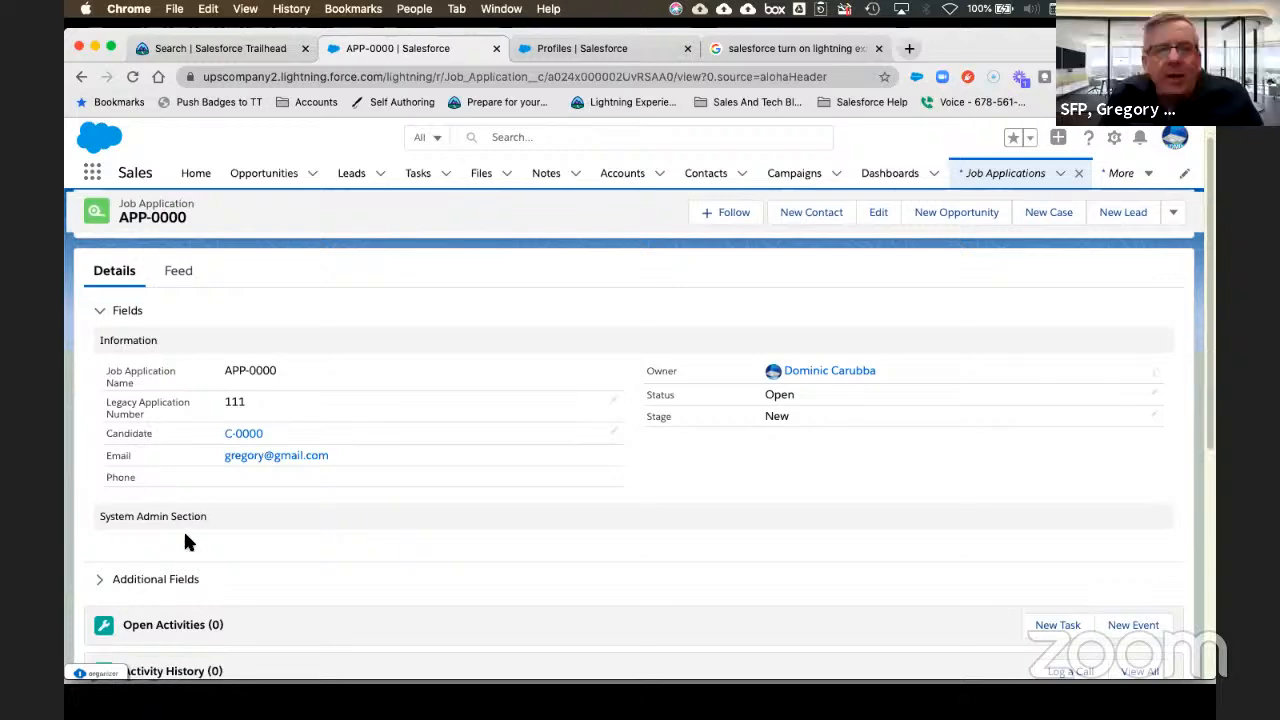
left_click(103, 581)
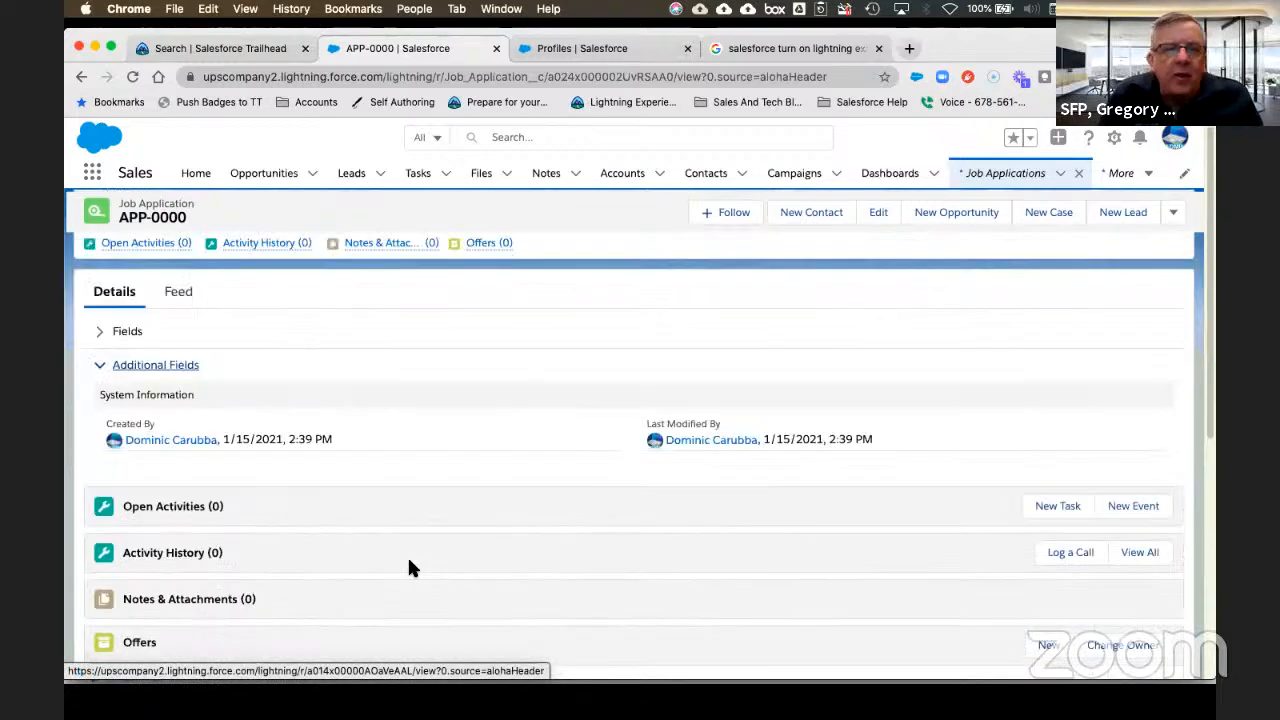
left_click(100, 343)
left_click(151, 371)
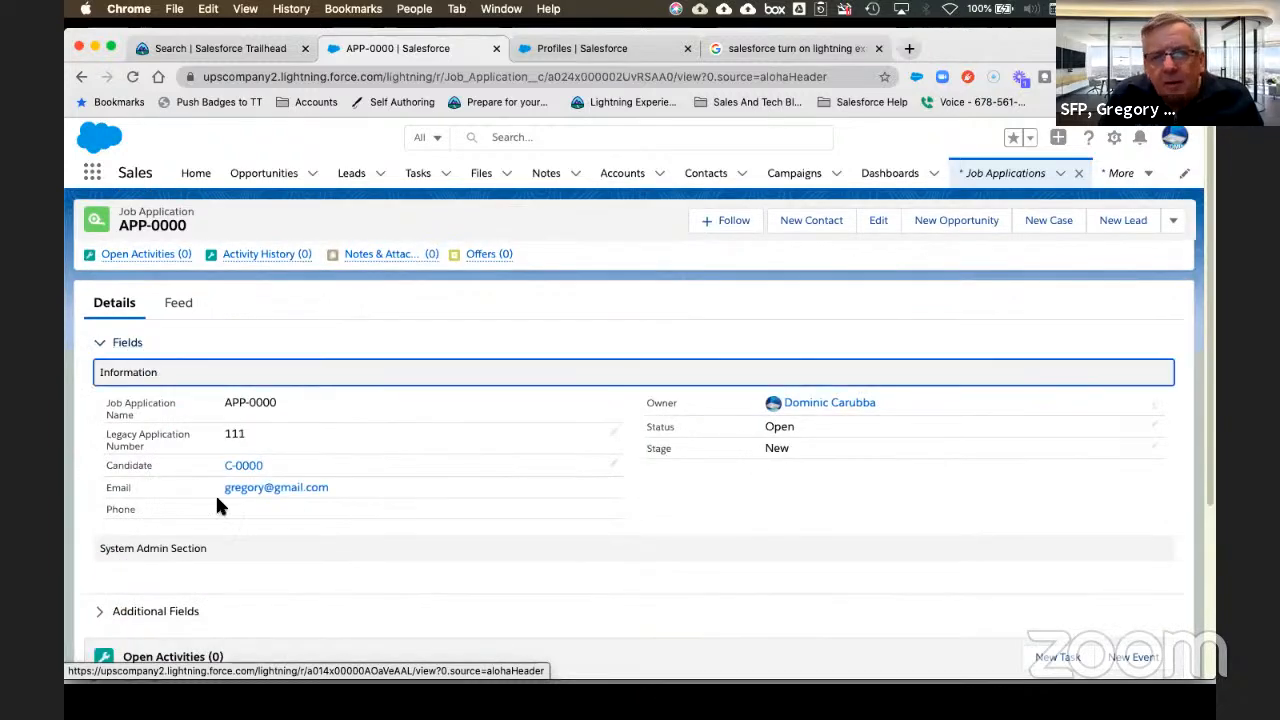
left_click(184, 547)
scroll(350, 530, "down", 1)
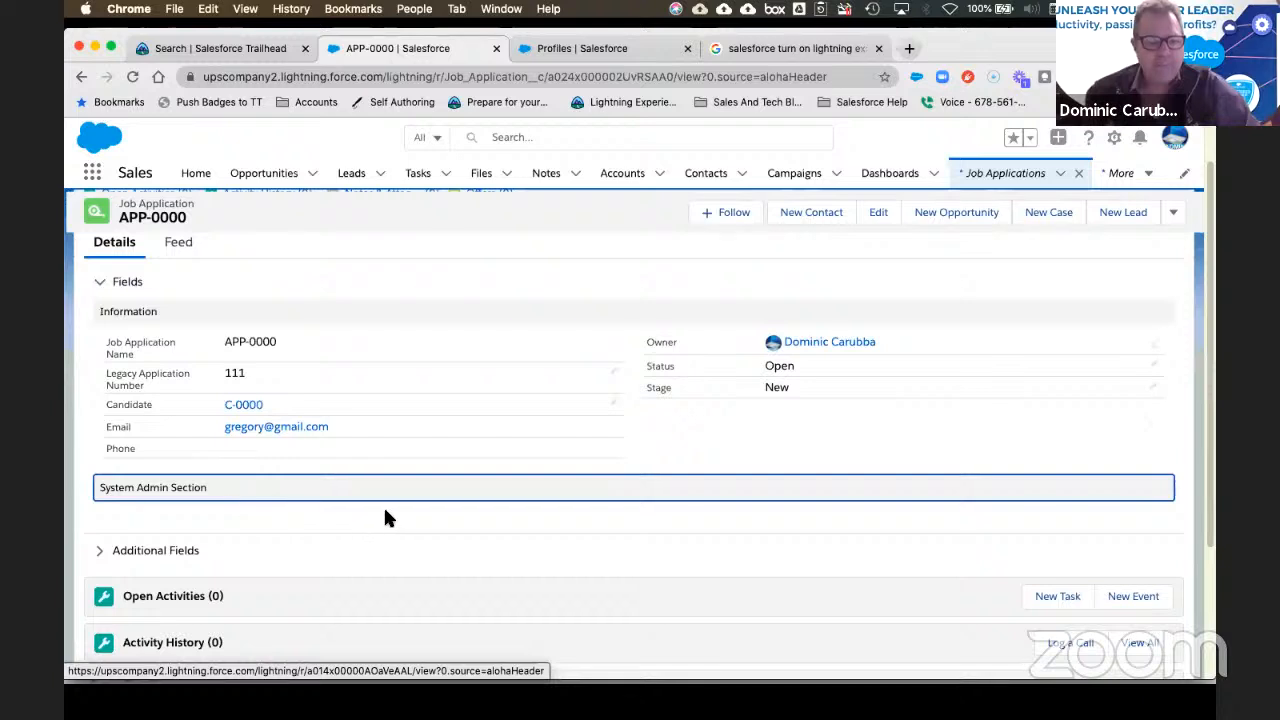
scroll(715, 503, "up", 1)
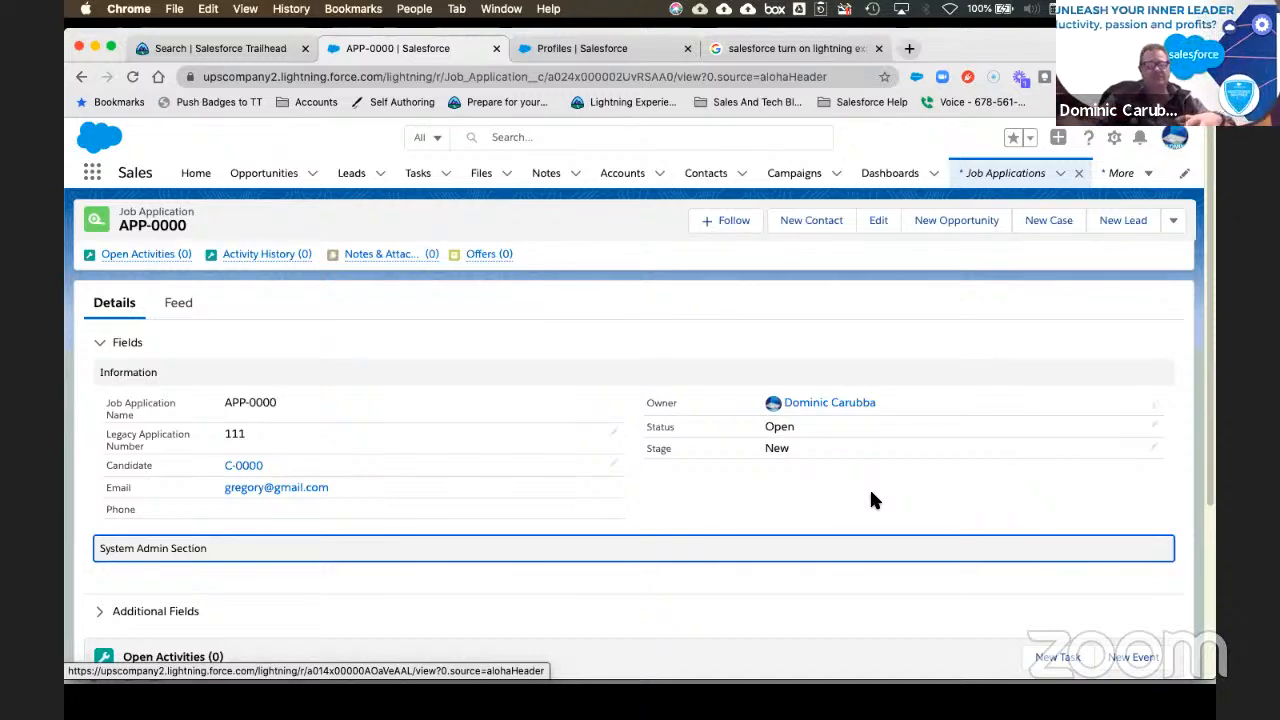
Step: Switch to the slideshow and advance two slides to the Lesson 7: Record Types title slide
key("super+Tab")
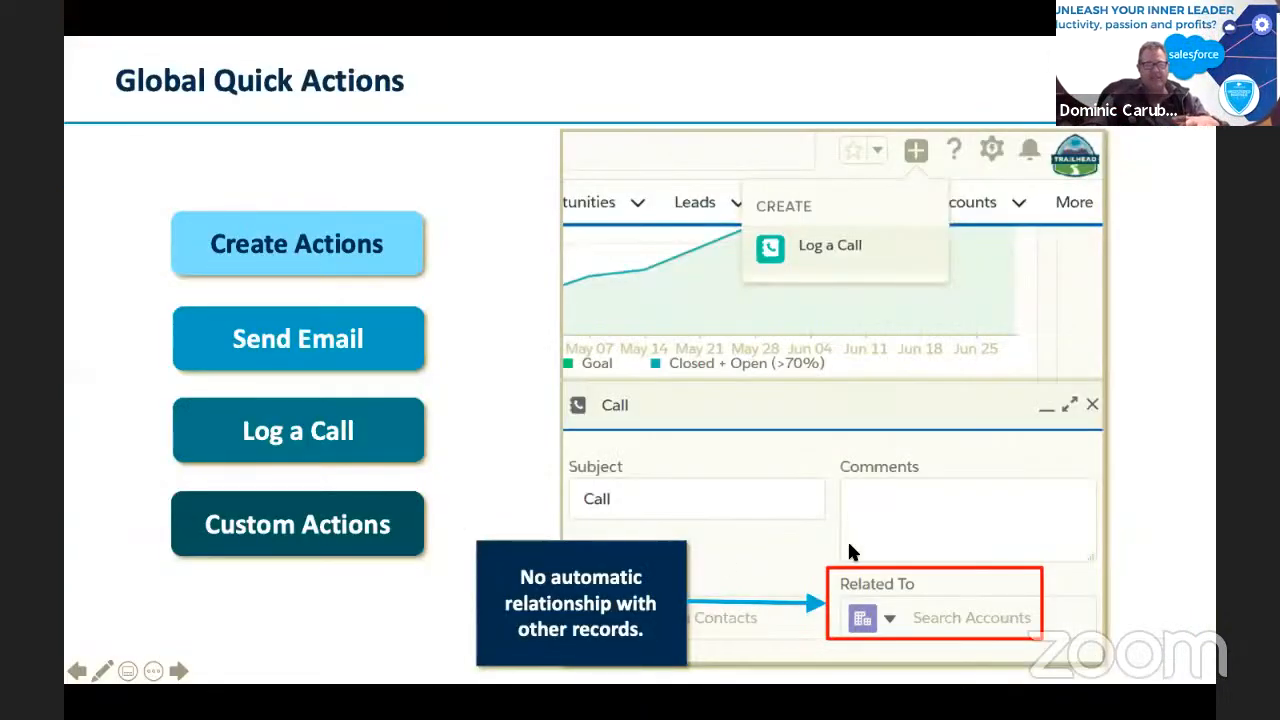
key("Right")
key("Right")
key("Right")
key("Right")
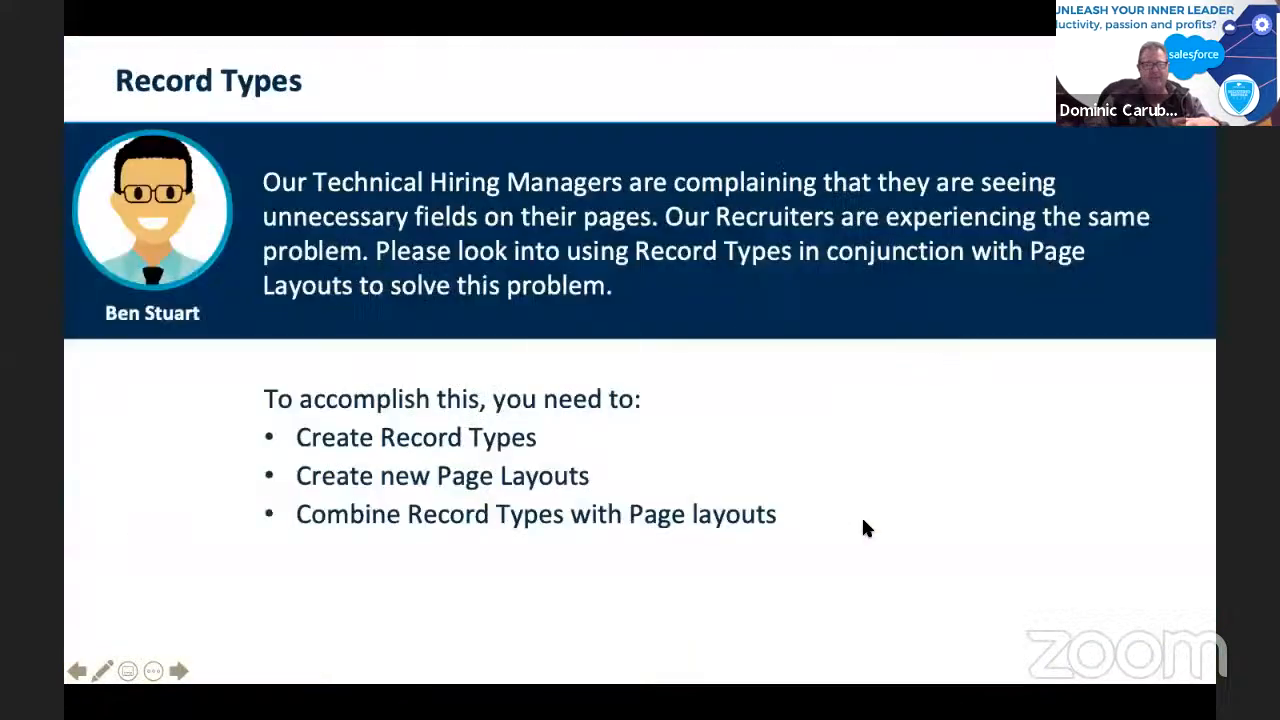
key("Right")
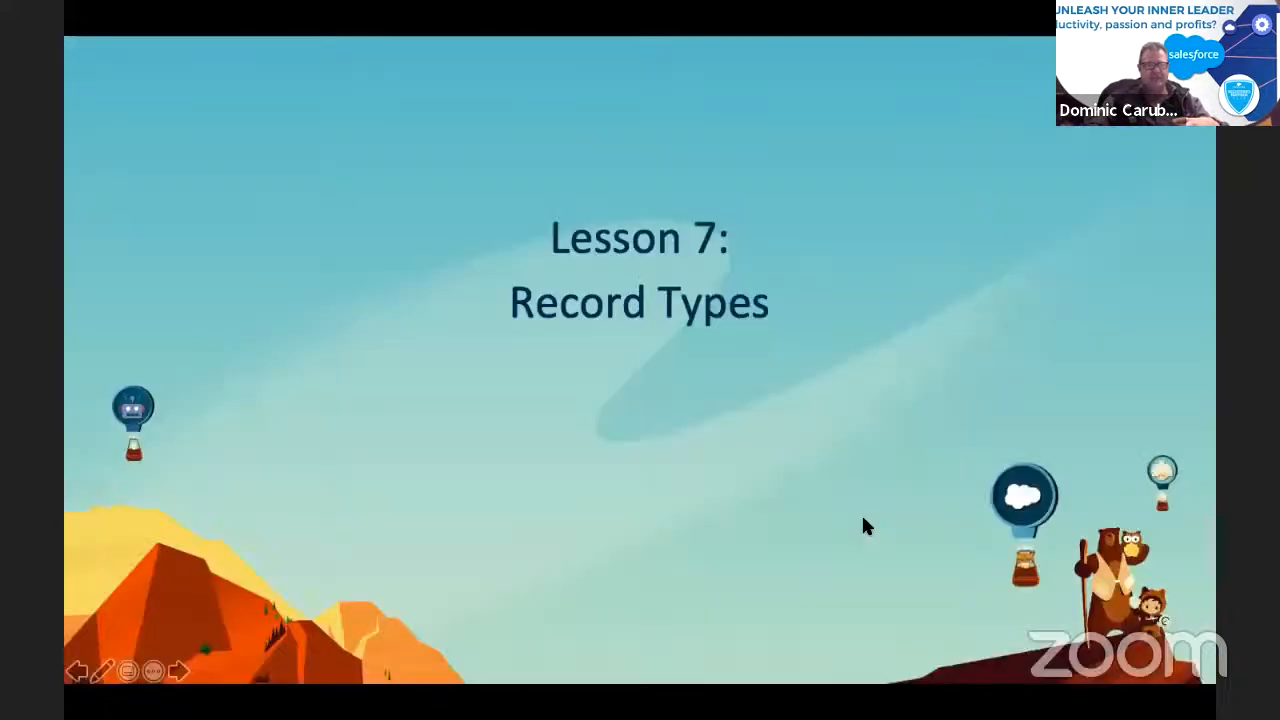